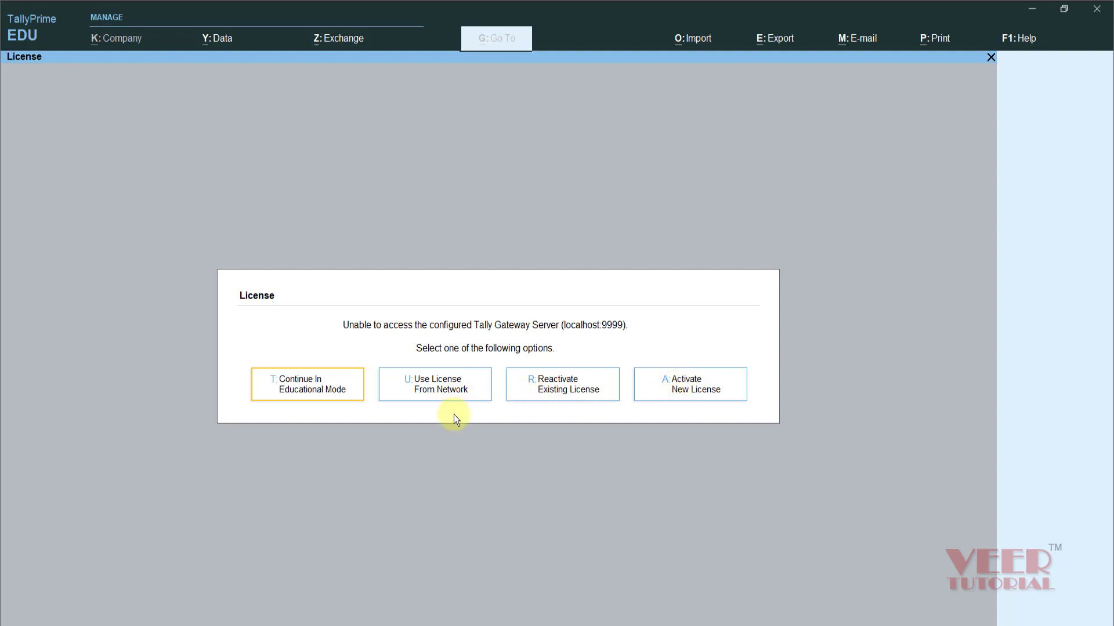
- Continue in Educational Mode and begin creating a new company from the list of companies
click(300, 389)
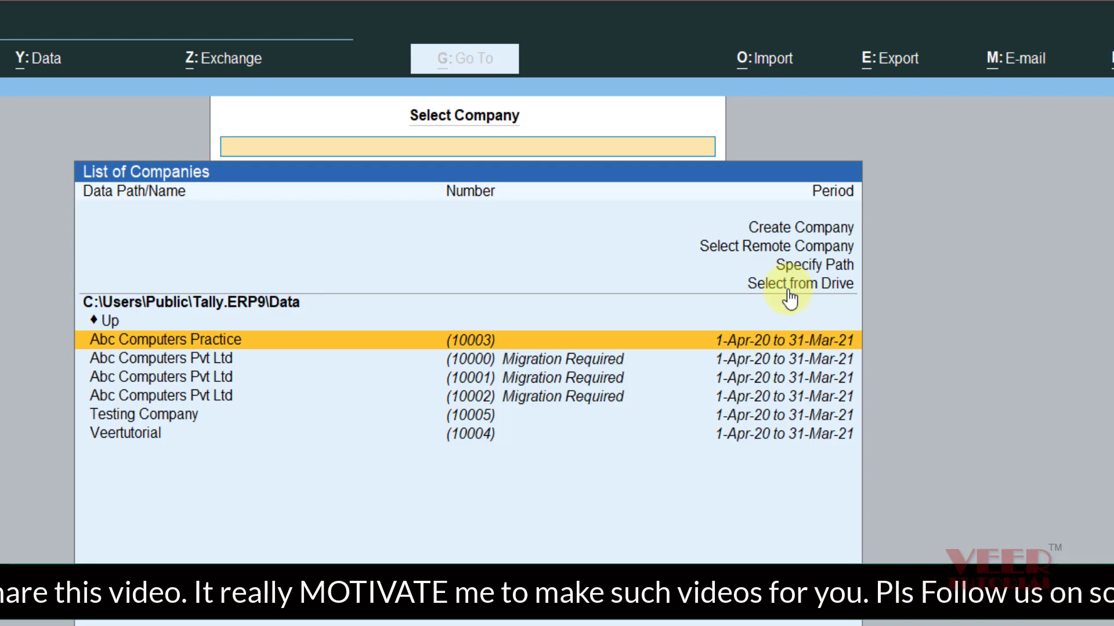
click(790, 230)
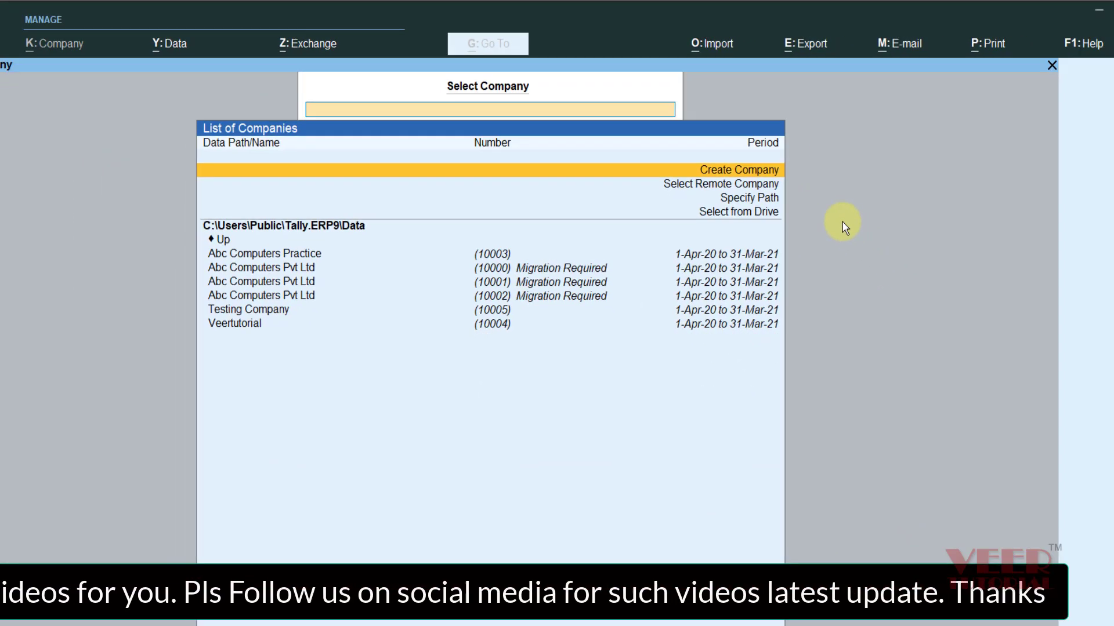
key(Return)
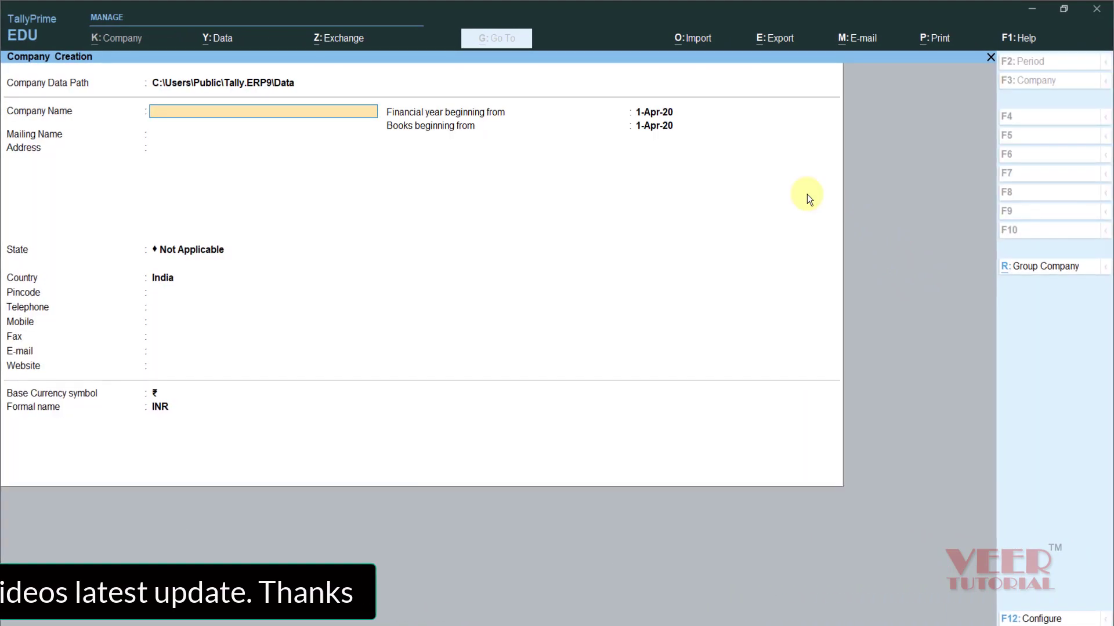
- Enter Veertutorial as the company name and Veertutorial Pvt Ltd as the mailing name
text(Veertutorial)
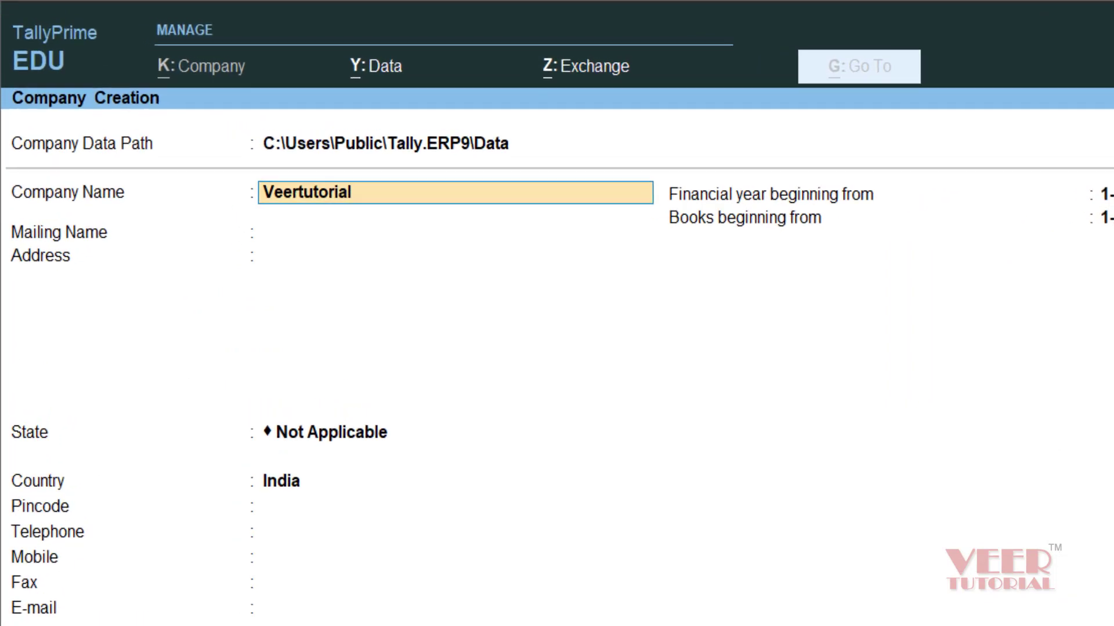
key(Return)
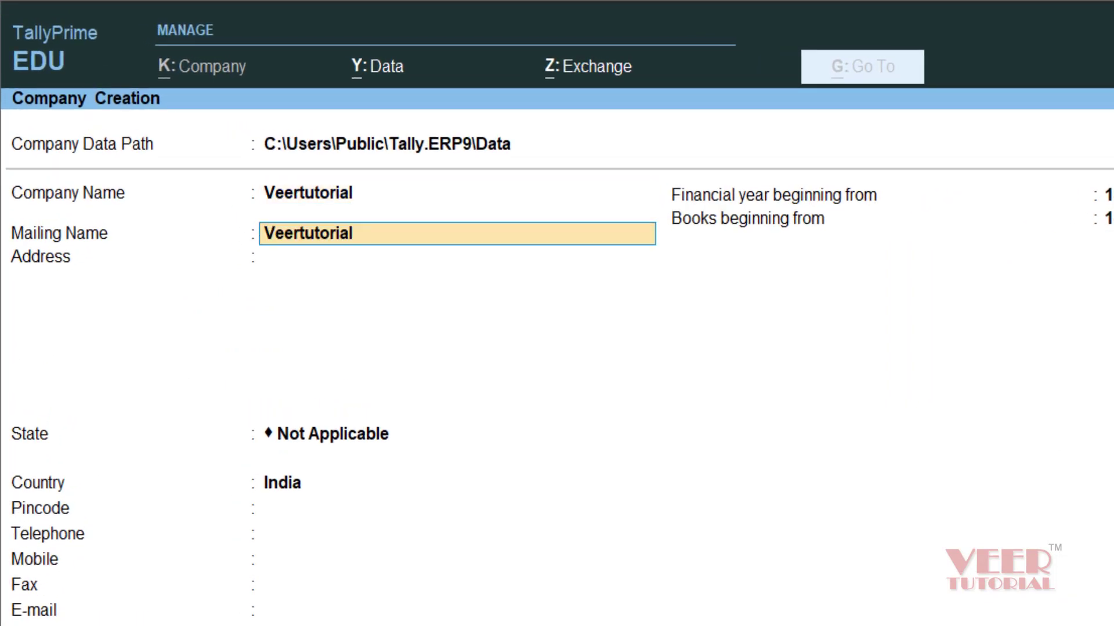
text(Pvt Ltd)
key(Return)
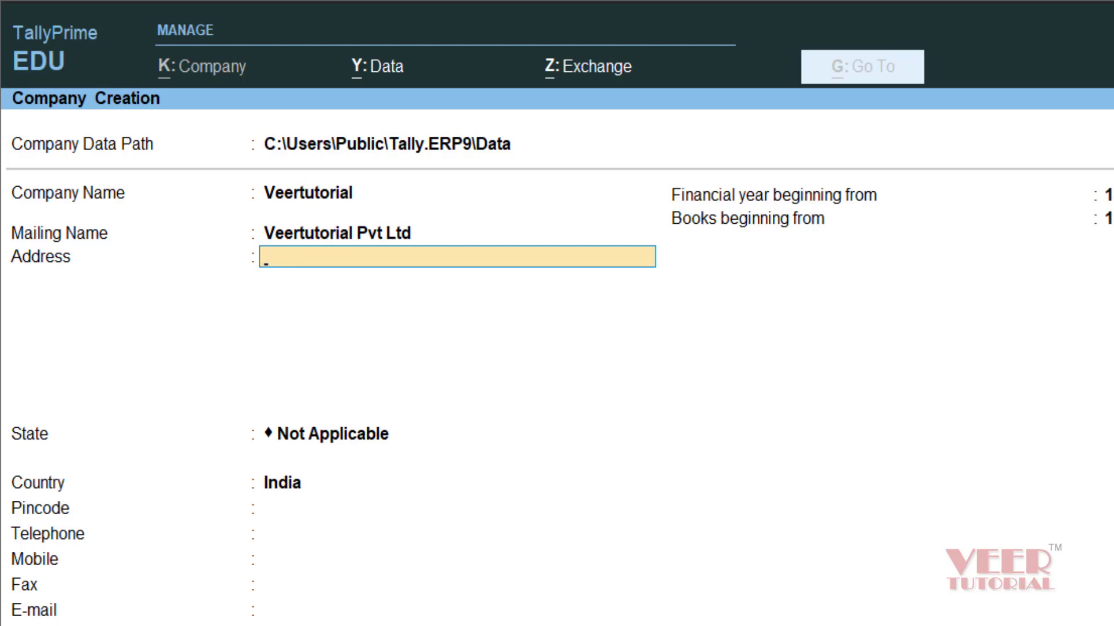
- Fill in the address with the placeholder "Address", choose Haryana as the state, keep India as the country, and enter the postal pincode
text(Address)
key(Return)
key(Return)
key(BackSpace)
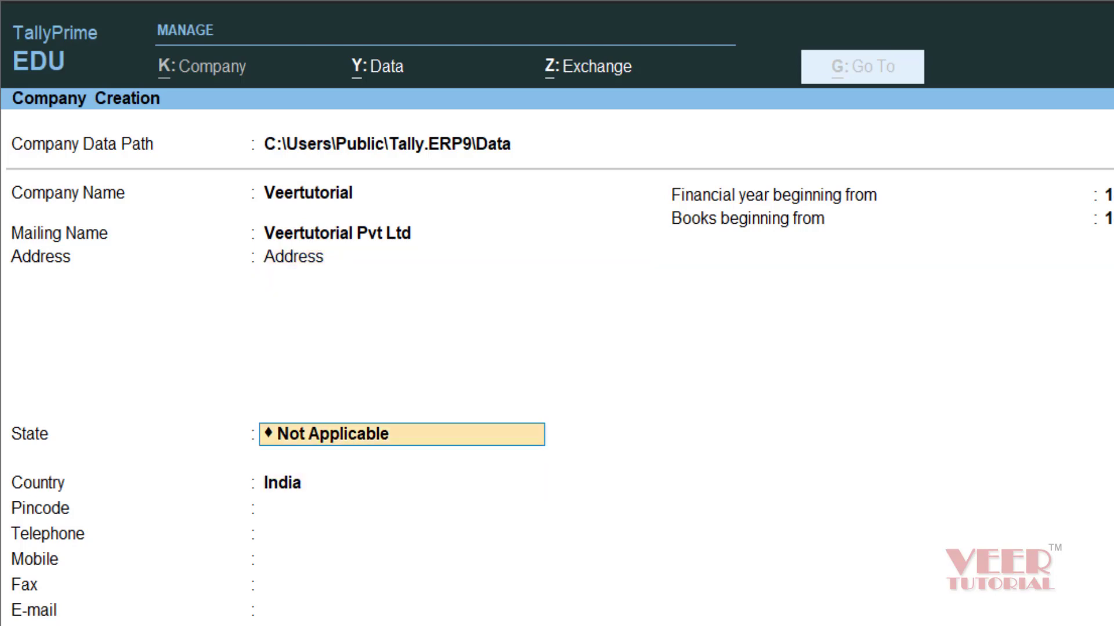
text(H)
key(Return)
key(Return)
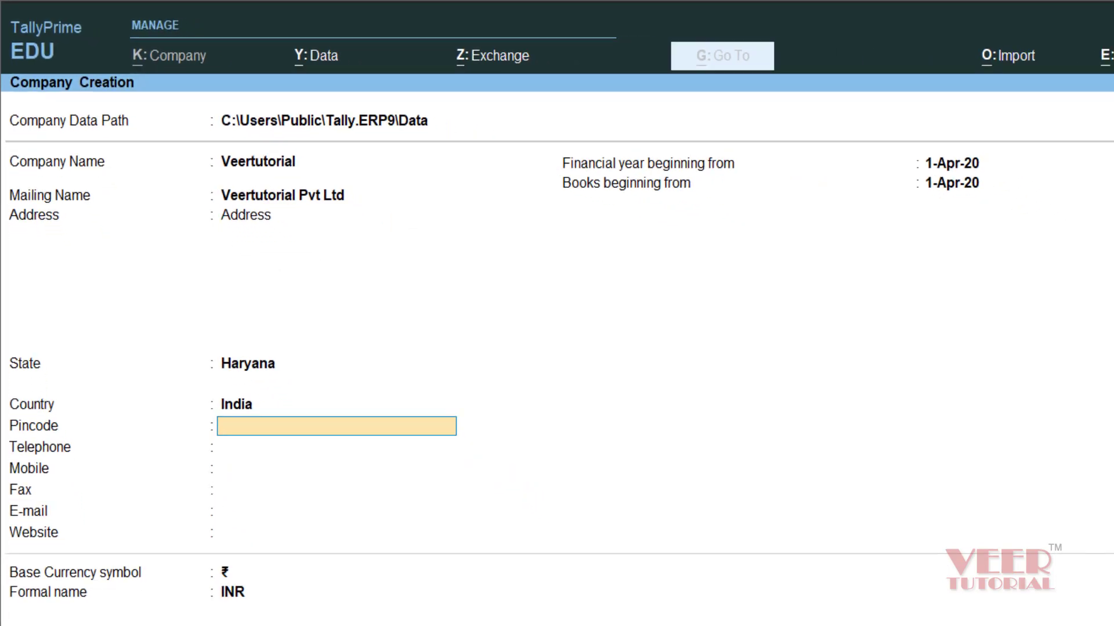
text(121102)
key(Return)
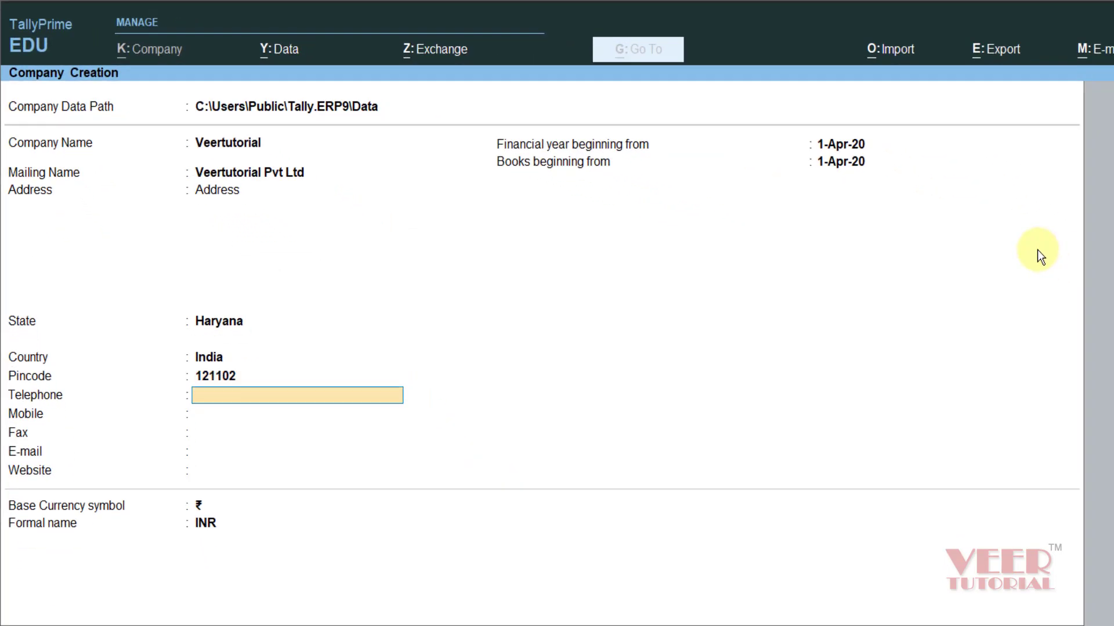
- Leave the contact fields blank and accept 1-Apr-20 as the beginning date of both the financial year and the books
key(Return)
key(Return)
key(Return)
key(Return)
key(Return)
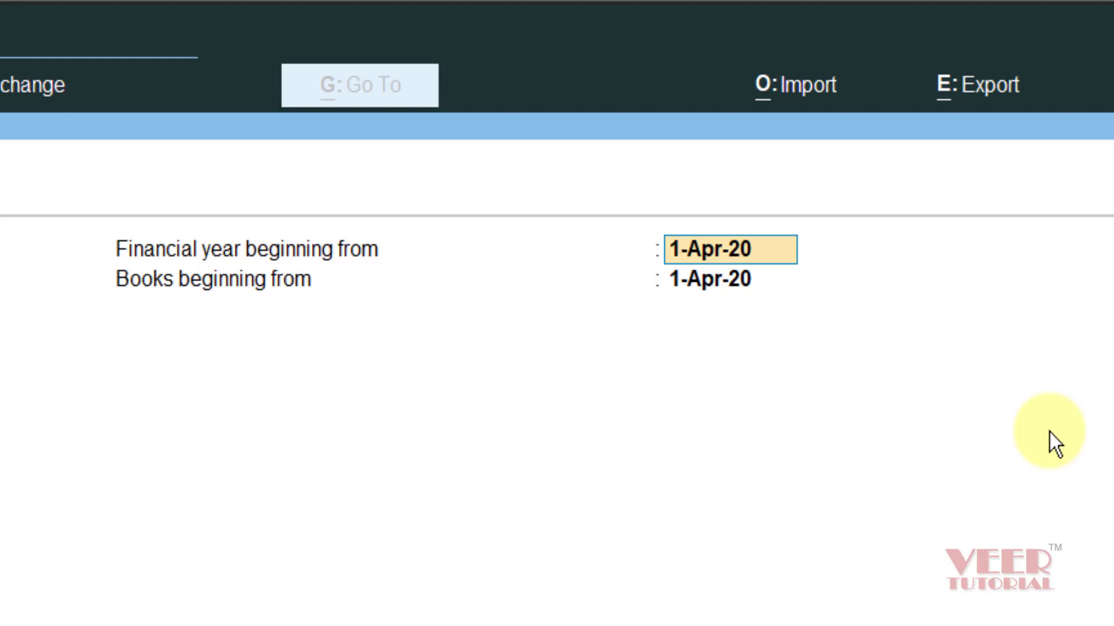
key(Return)
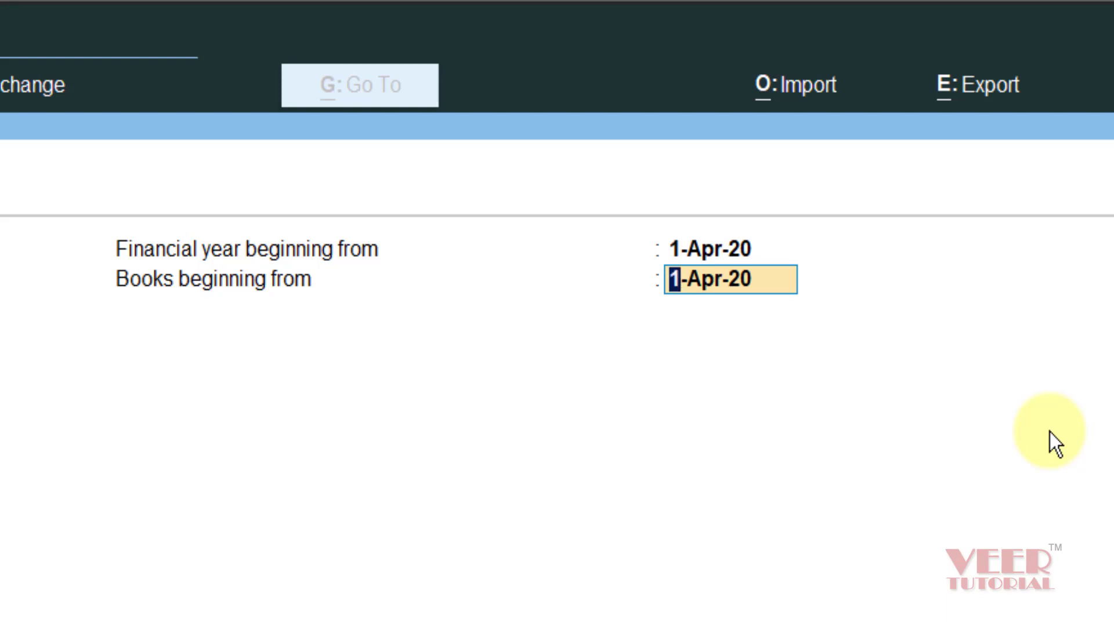
key(Return)
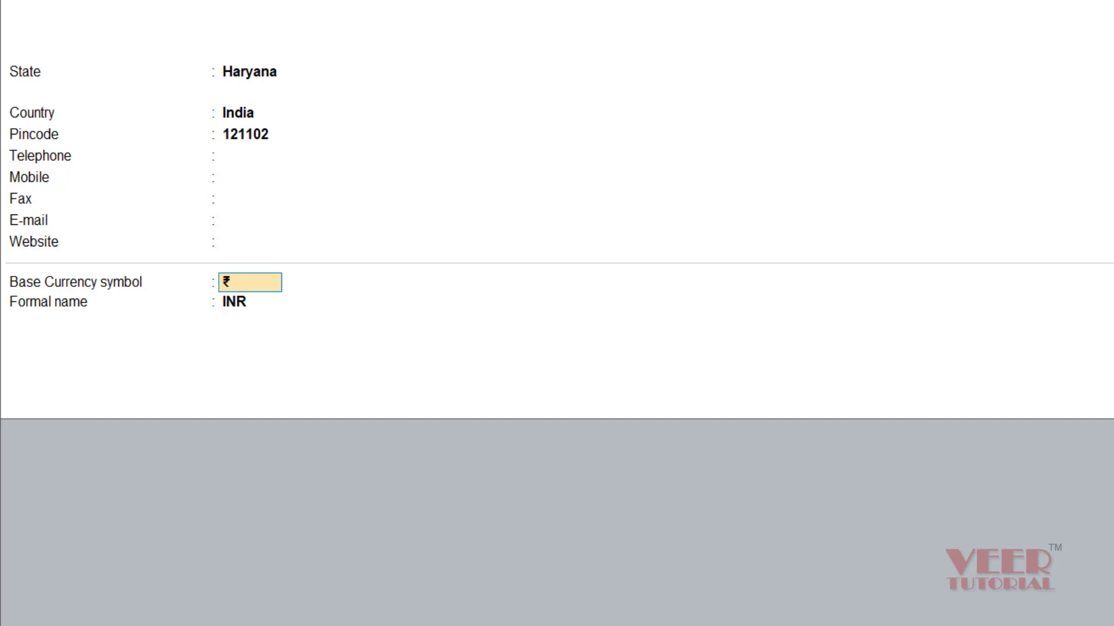
- Accept ₹ as the base currency symbol with INR as its formal name, and save the new company
key(Return)
key(Return)
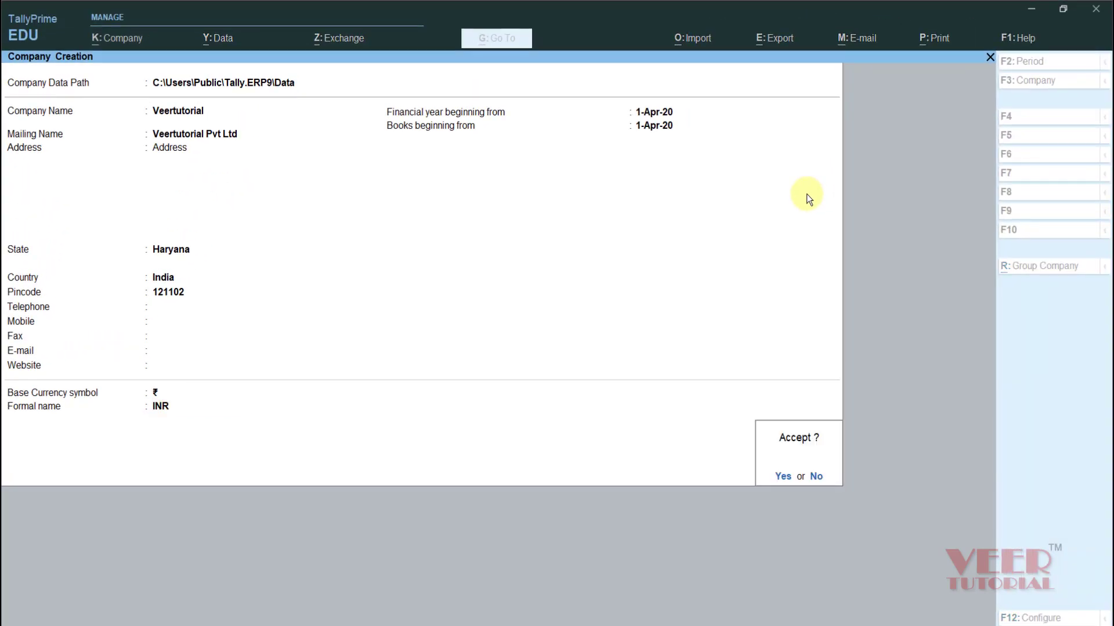
key(Return)
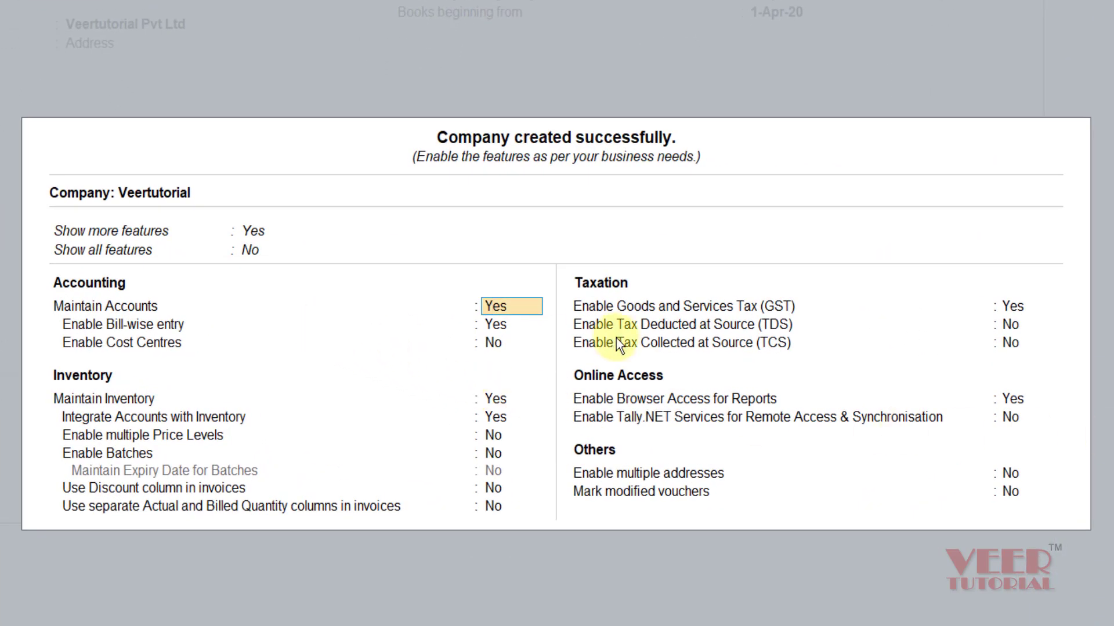
- Set Show more features to No for the company and restore it to Yes
click(256, 235)
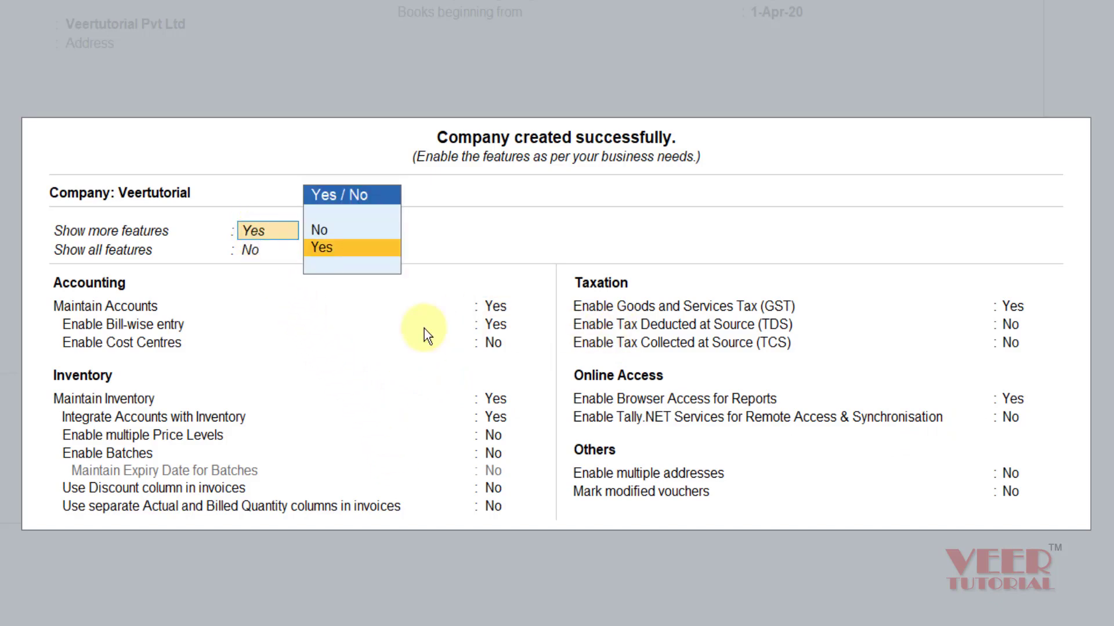
key(Up)
key(Return)
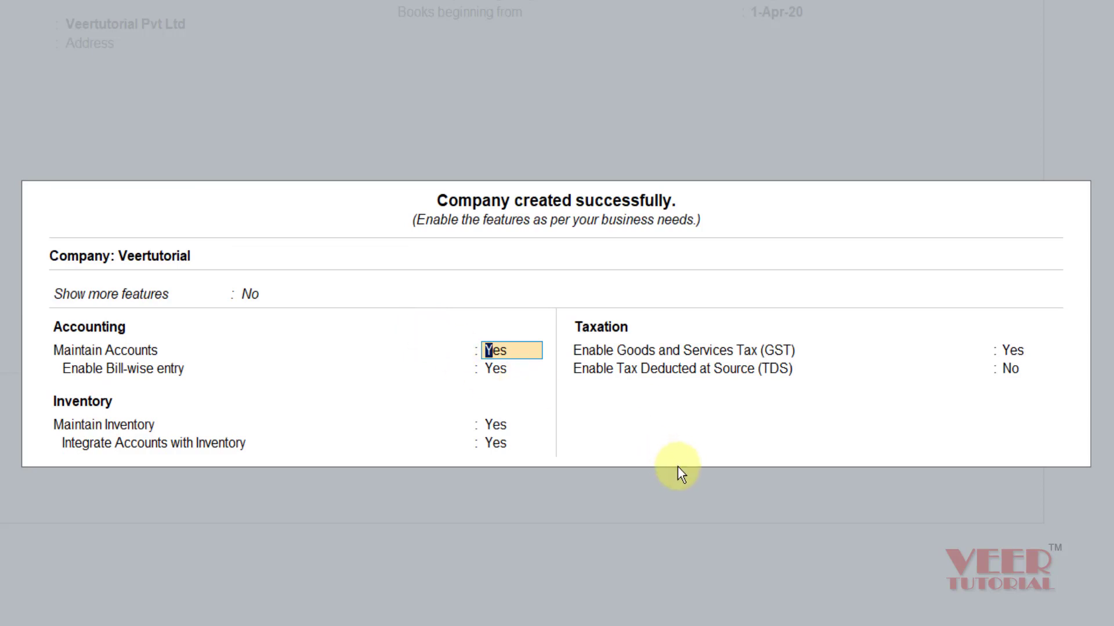
click(255, 293)
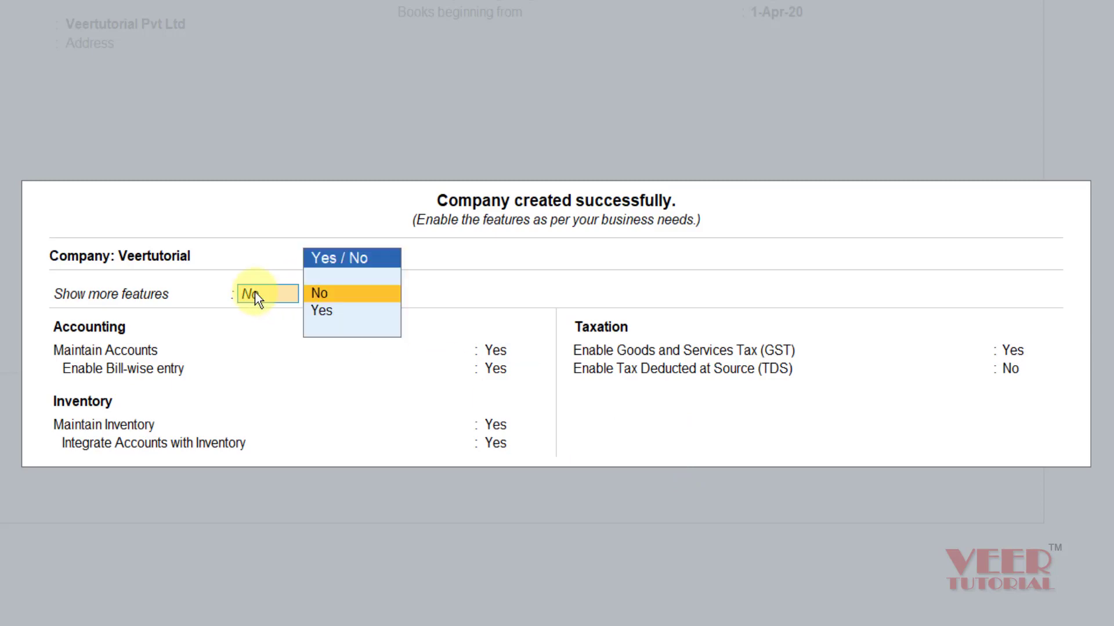
text(y)
key(Return)
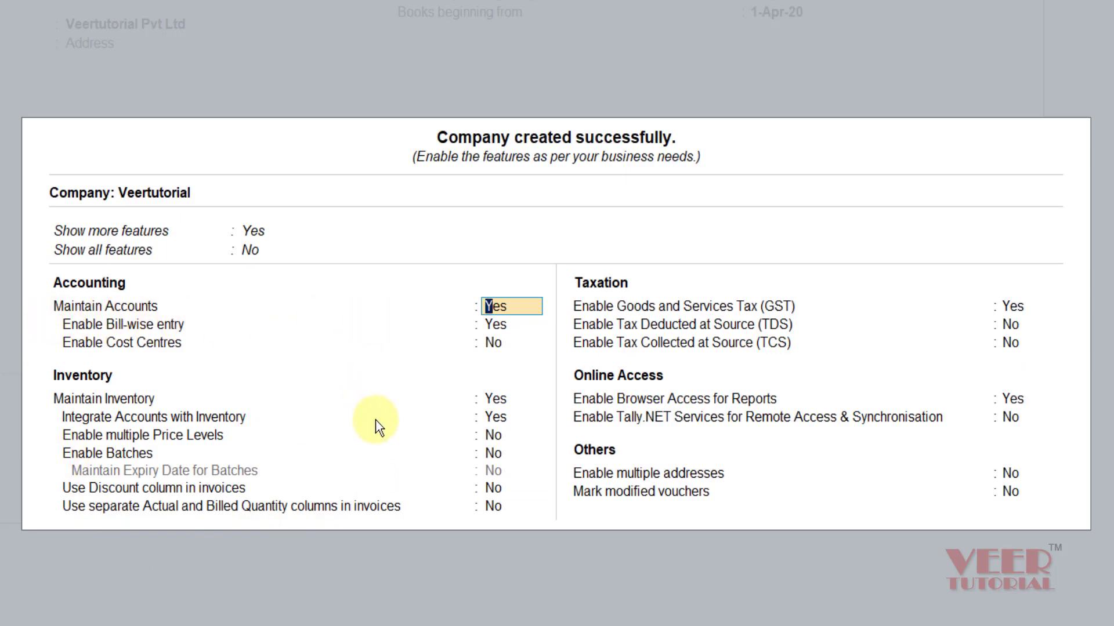
- Accept the accounting features: Maintain Accounts Yes, Bill-wise entry Yes and Cost Centres No
key(Return)
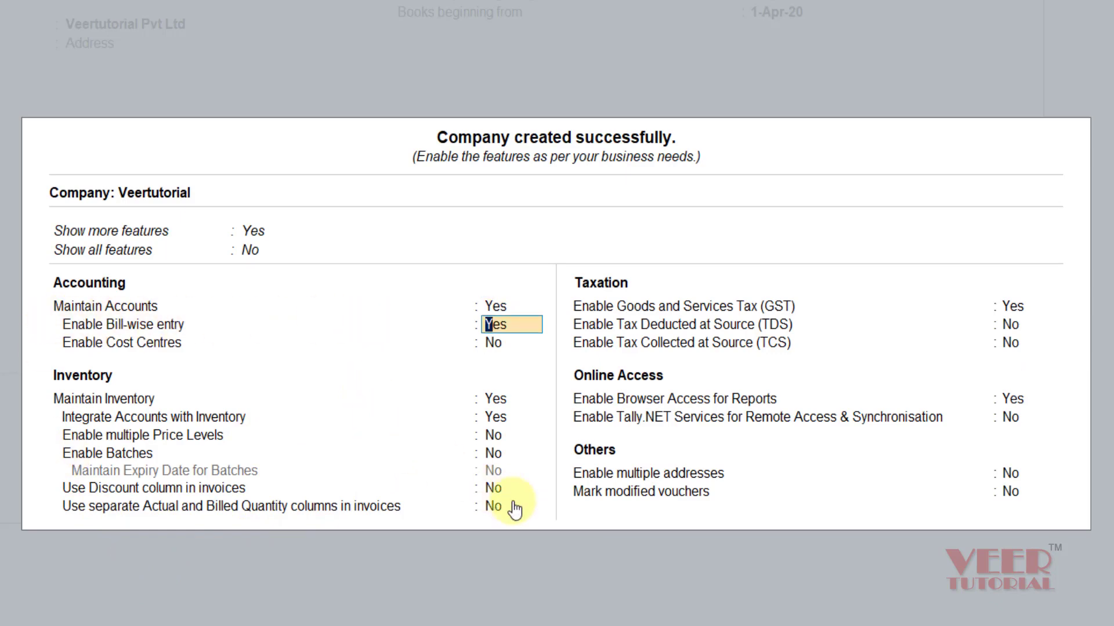
key(Return)
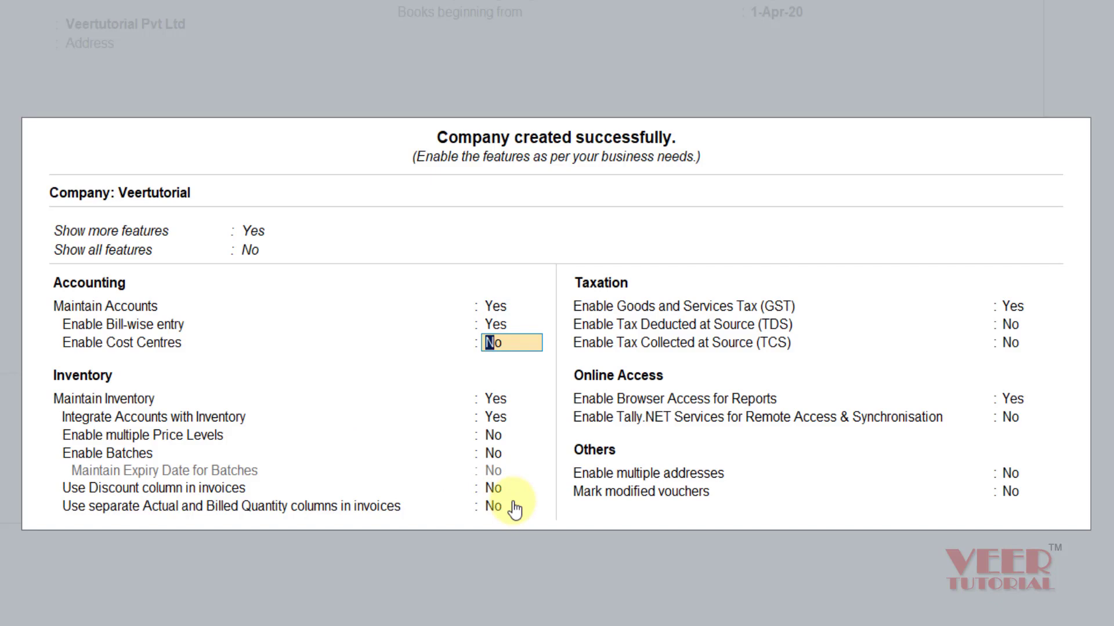
key(Return)
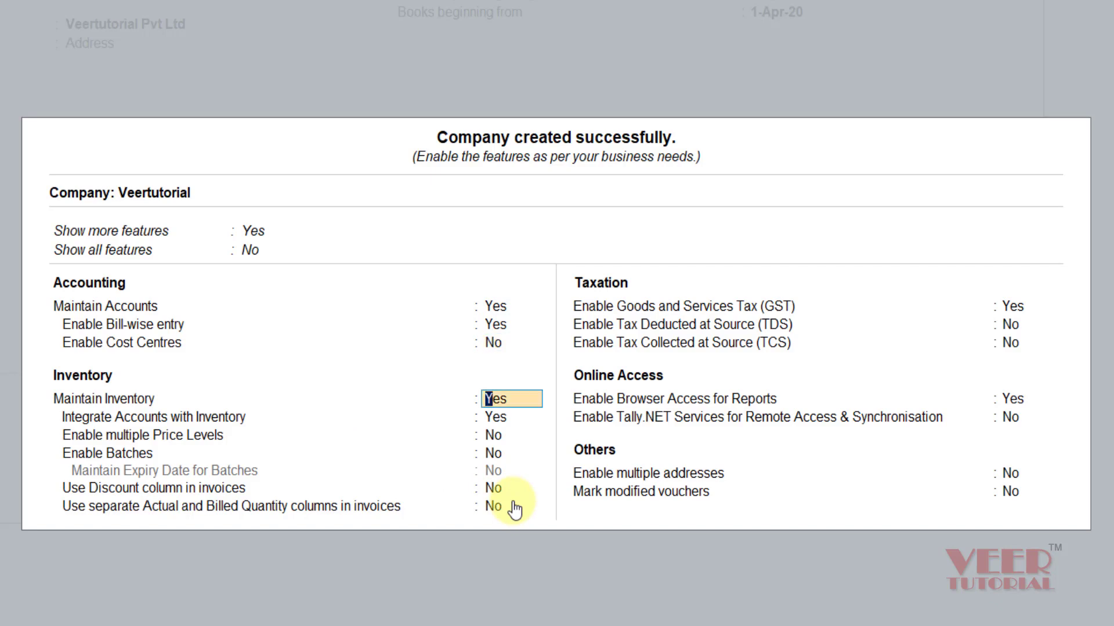
- Accept inventory and its accounts integration as Yes, with price levels, batches, discount column and separate actual/billed quantity columns as No
key(Return)
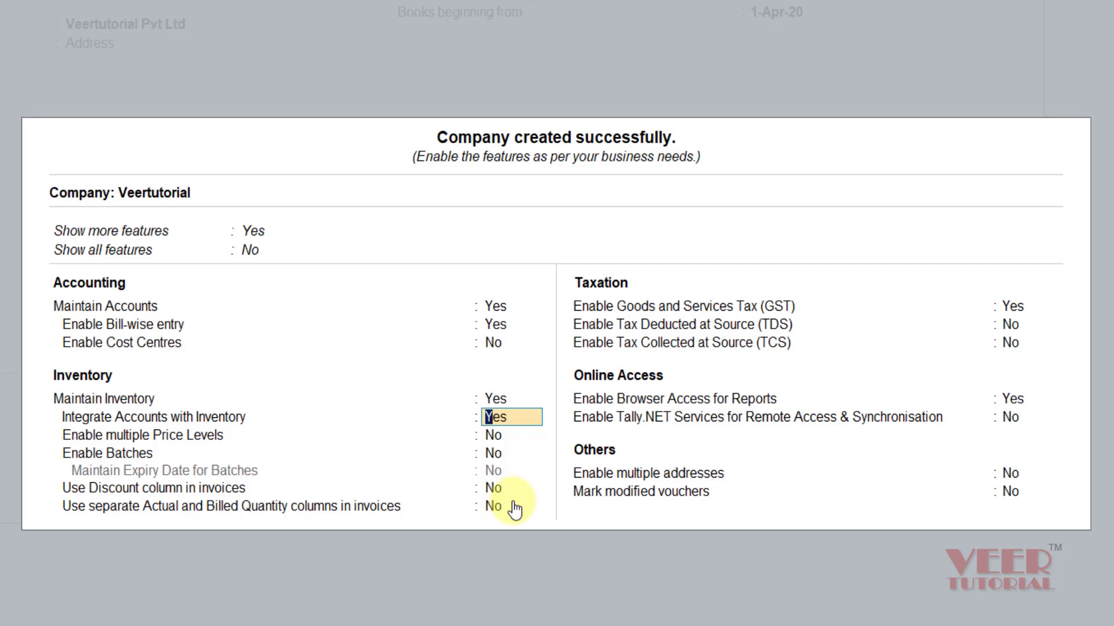
key(Return)
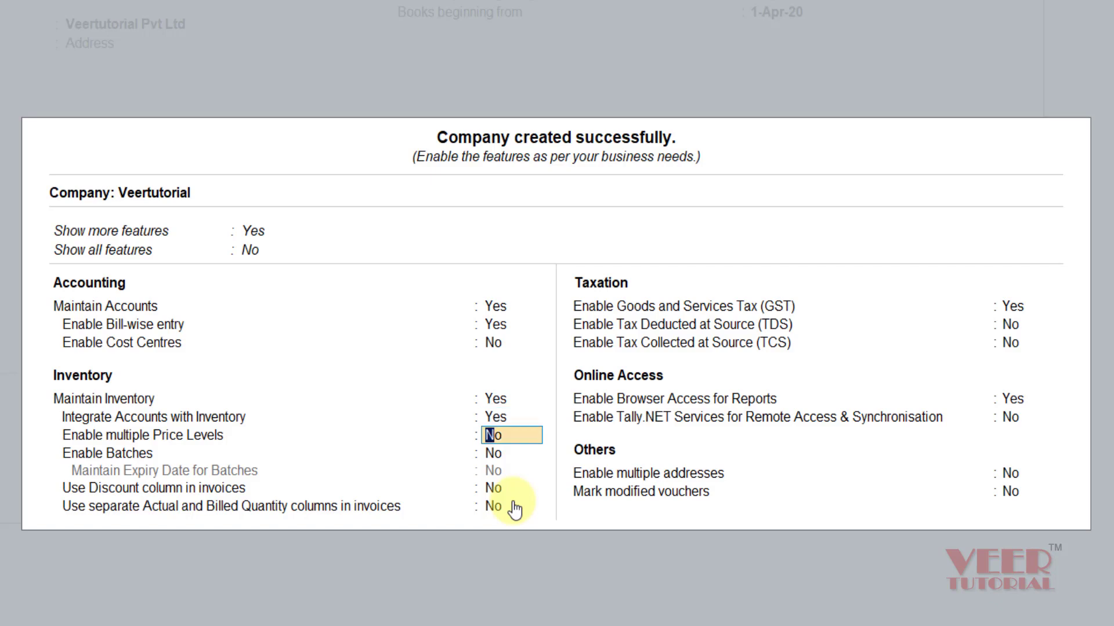
key(Return)
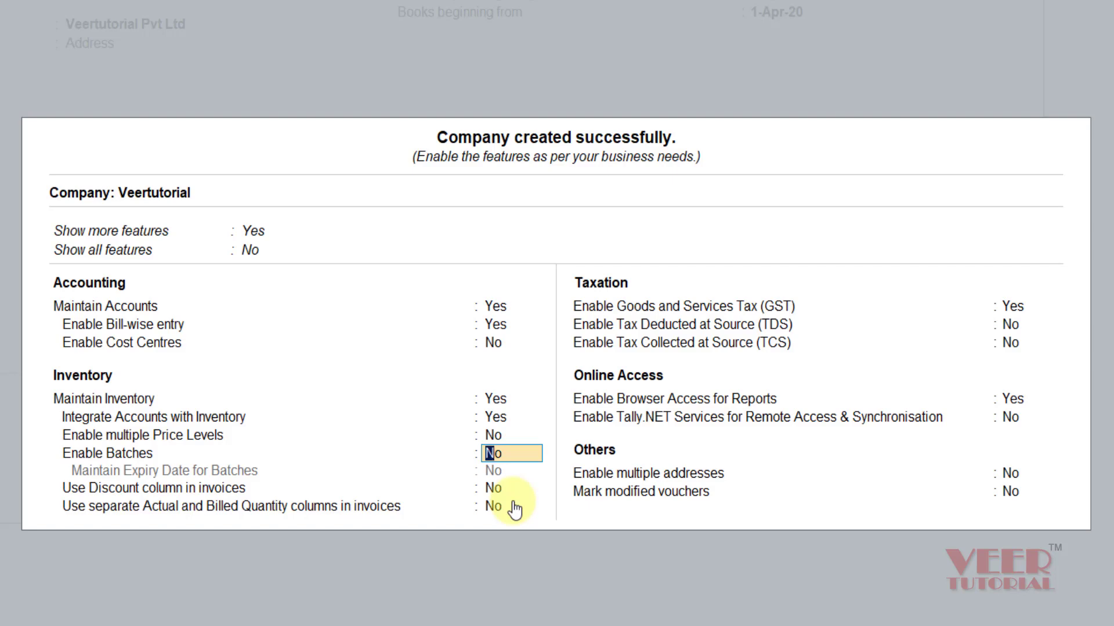
key(Return)
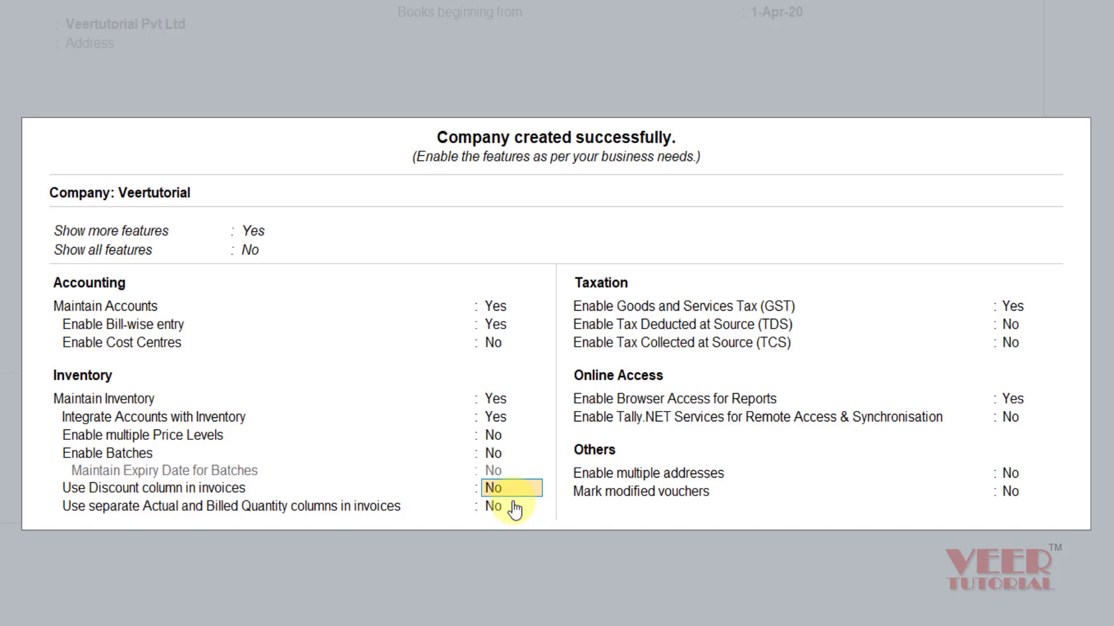
key(Return)
key(Return)
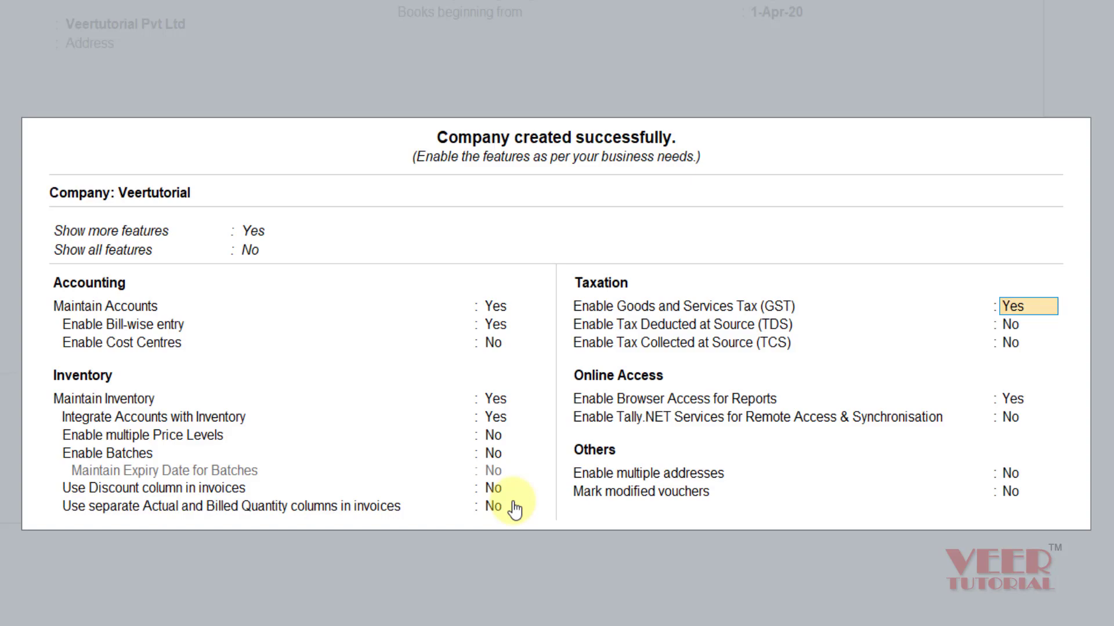
- Enable GST and accept Haryana, registration type Regular, Assessee of Other Territory No, and GST applicable from 1-Apr-20
key(Return)
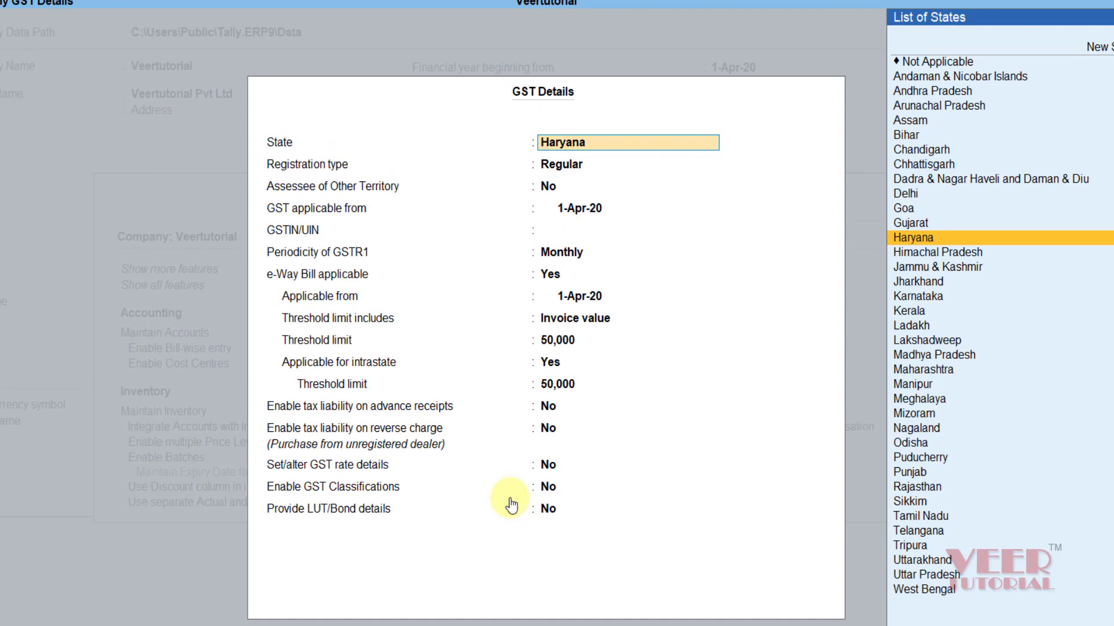
key(Return)
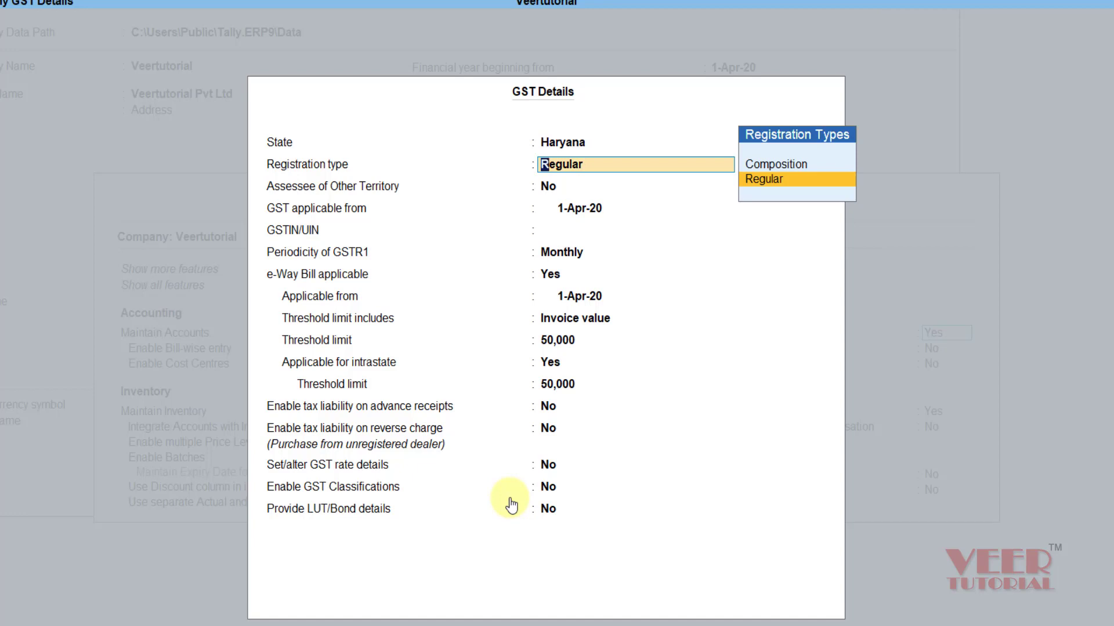
key(Return)
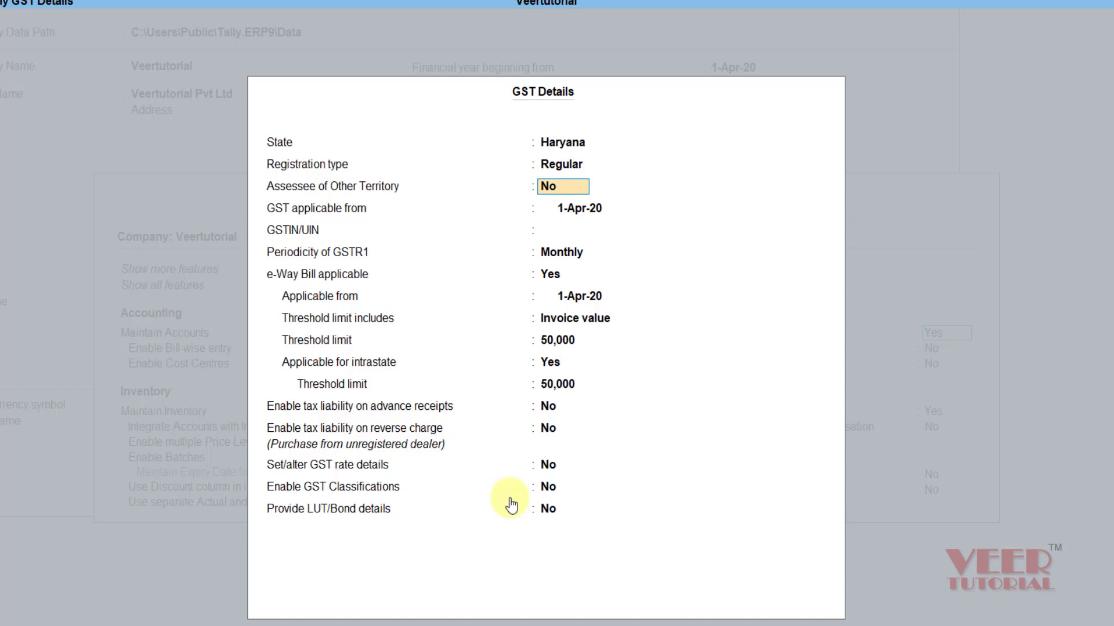
key(Return)
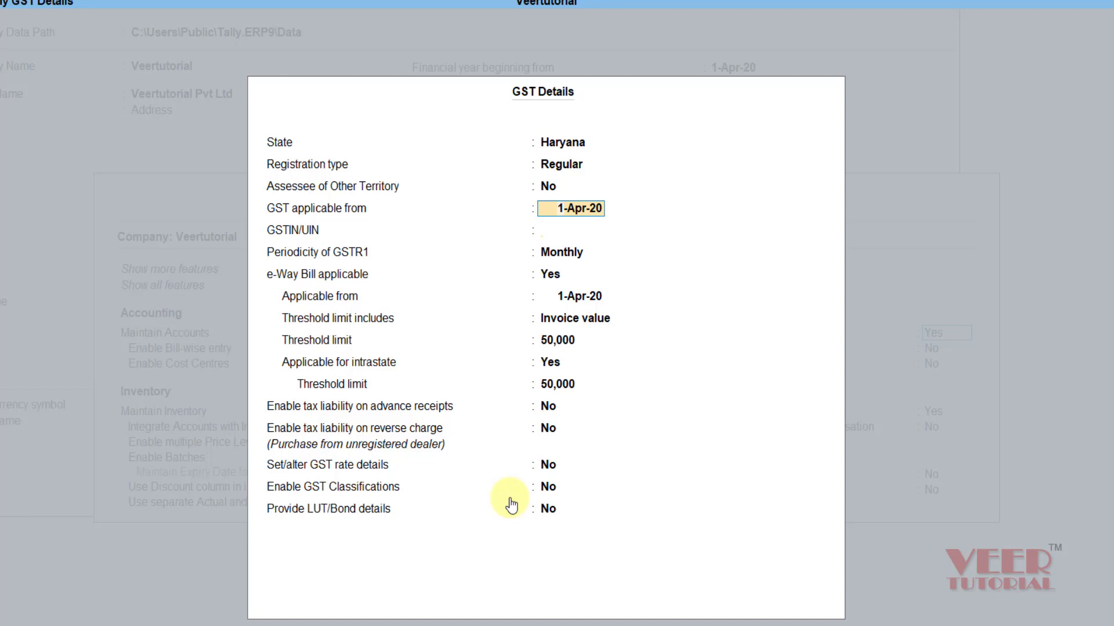
key(Return)
- Enter the company's GSTIN/UIN registration number in the GST details
text(06)
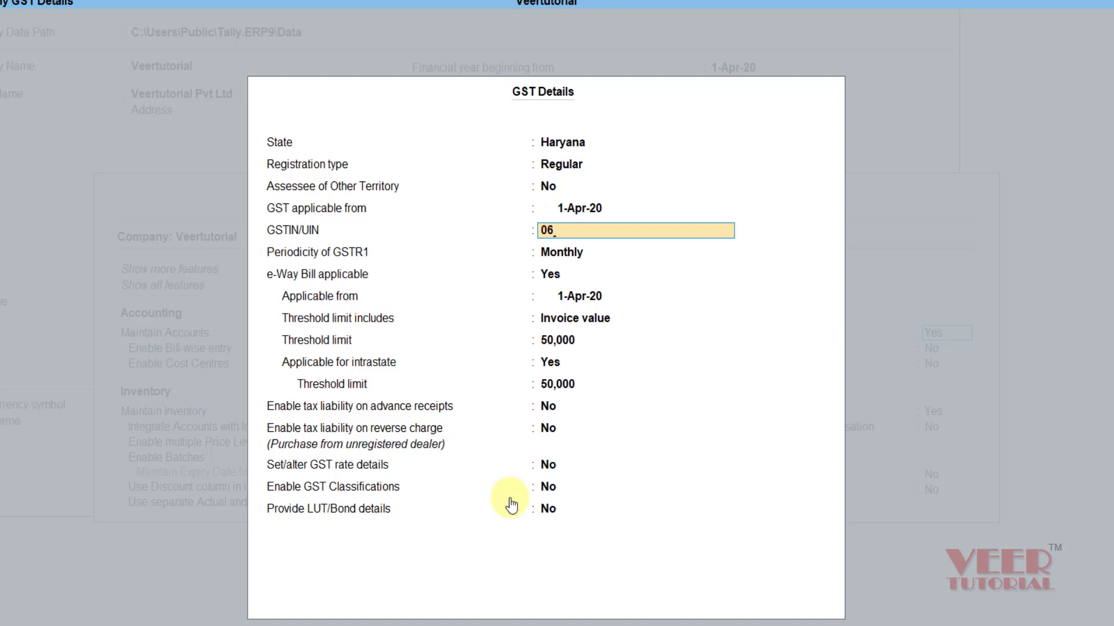
text(ABCD1265C1ZE)
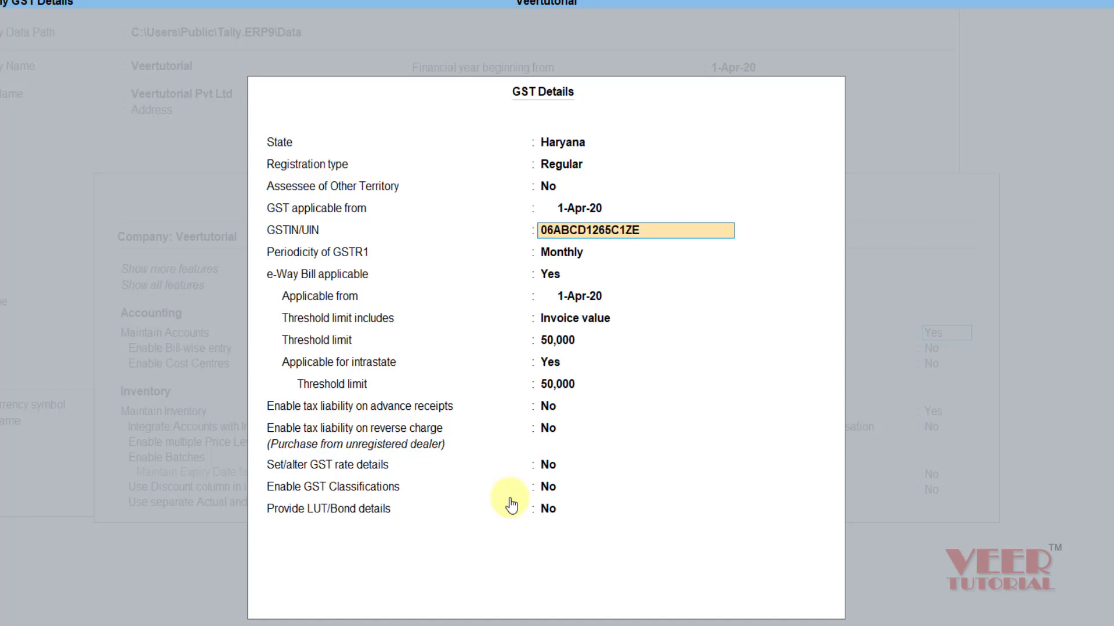
key(Return)
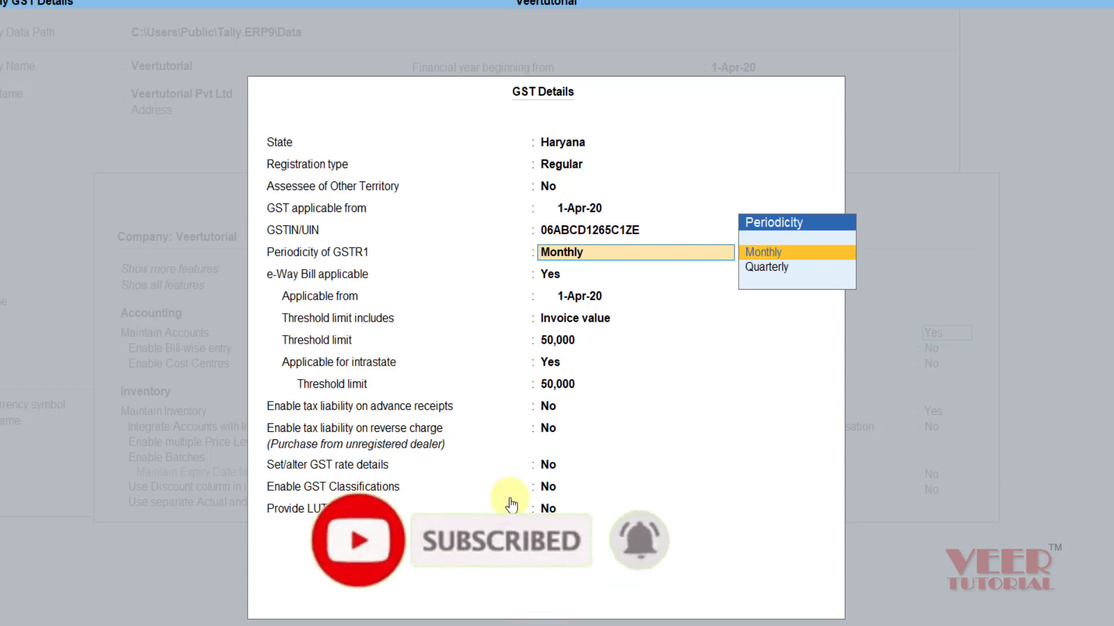
- Accept Monthly GSTR1 periodicity and e-Way Bill from 1-Apr-20, based on Invoice value, threshold 50,000, intrastate Yes with threshold 50,000
key(Return)
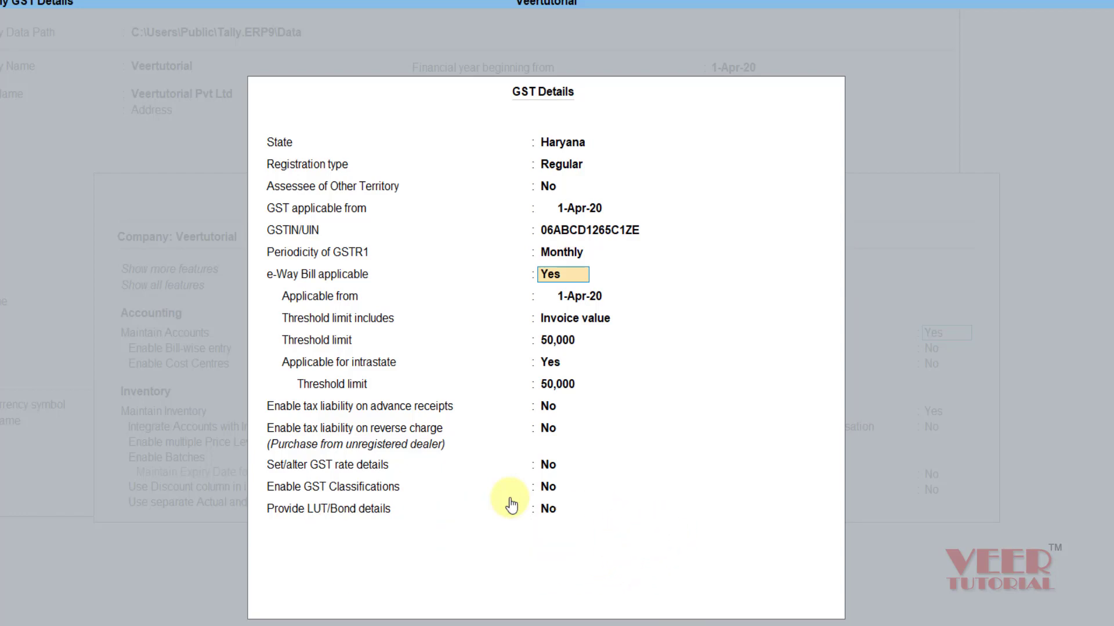
key(Return)
key(Return)
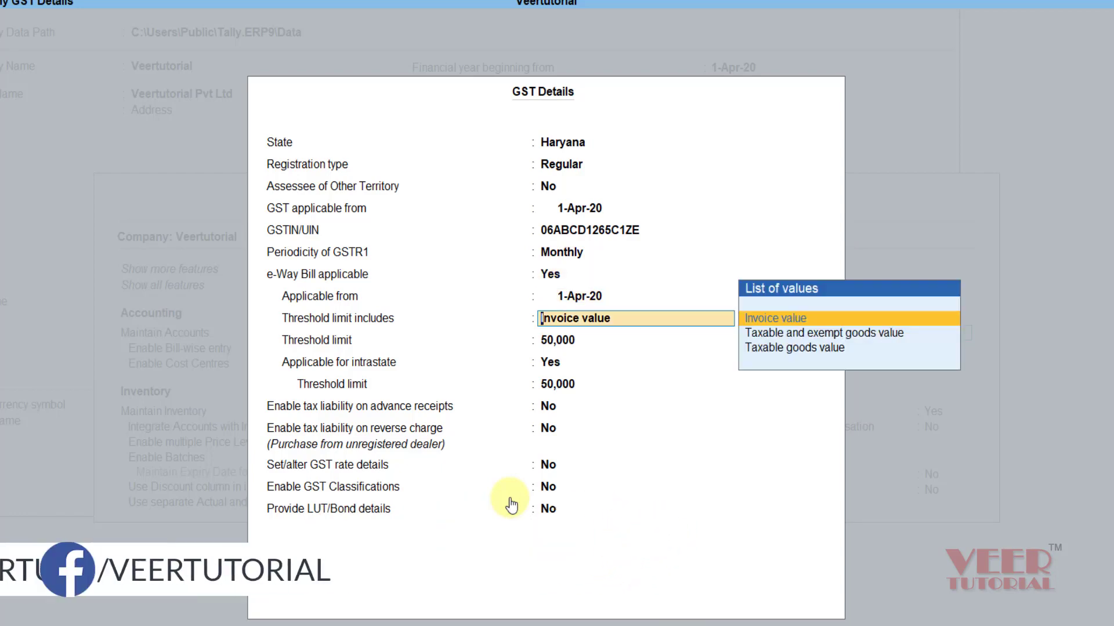
key(Return)
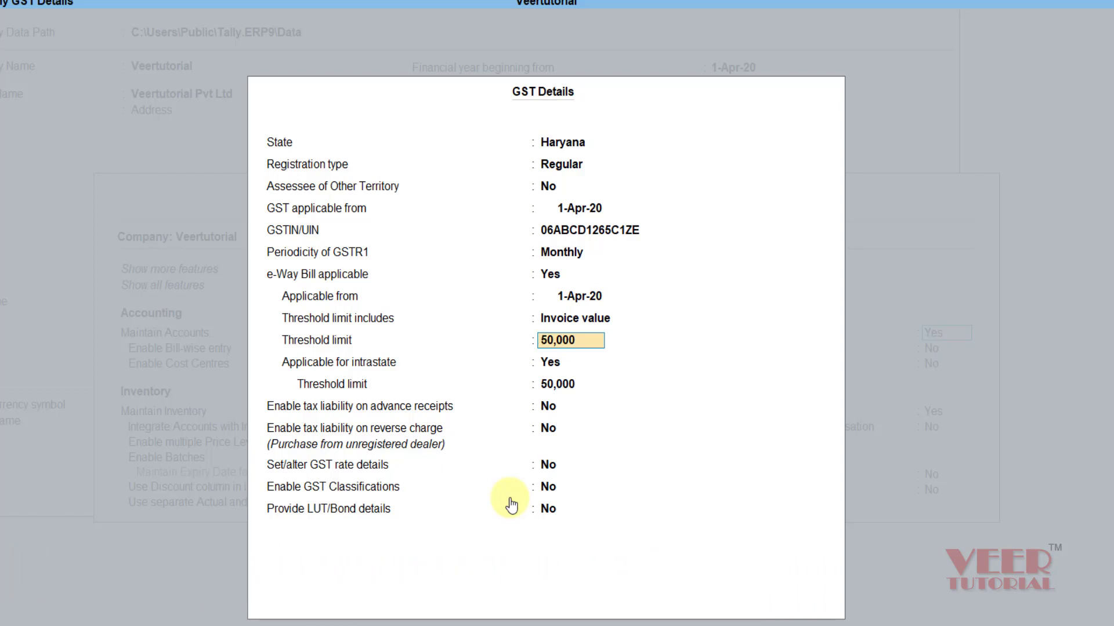
key(Return)
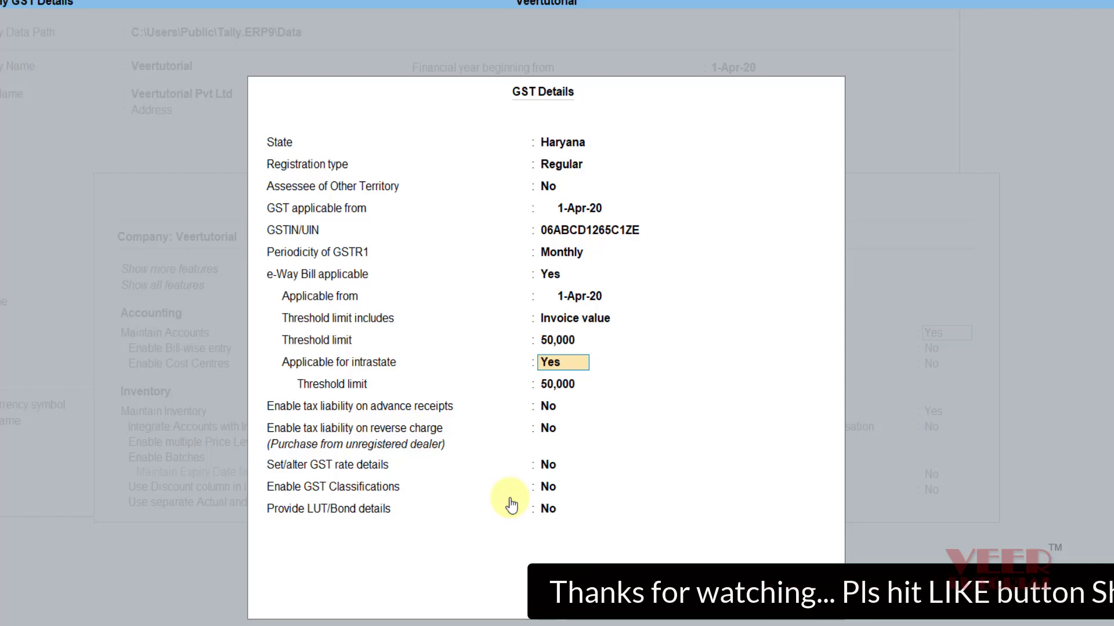
key(Return)
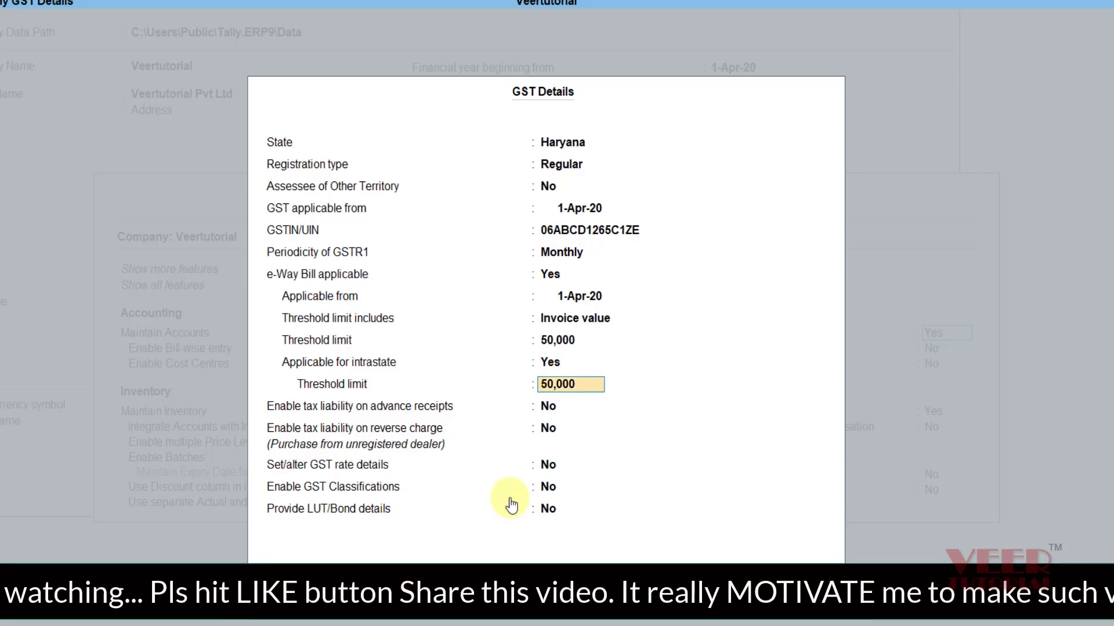
key(Return)
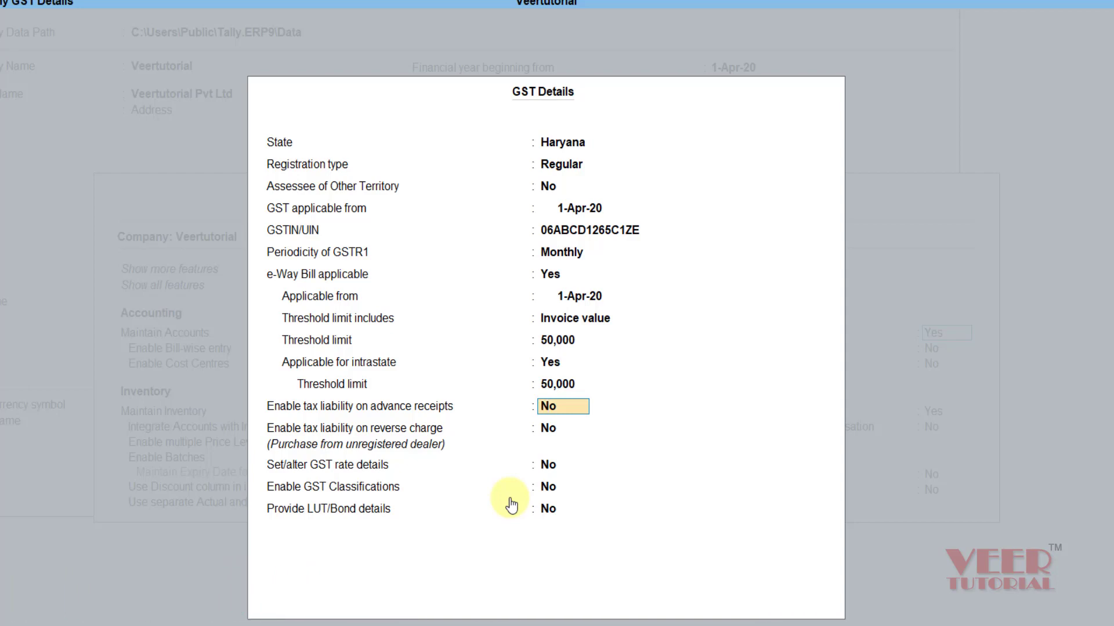
- Set Enable GST Classifications to Yes, keep advance receipts, reverse charge, GST rate details and LUT/Bond details as No, and save the GST details
key(Return)
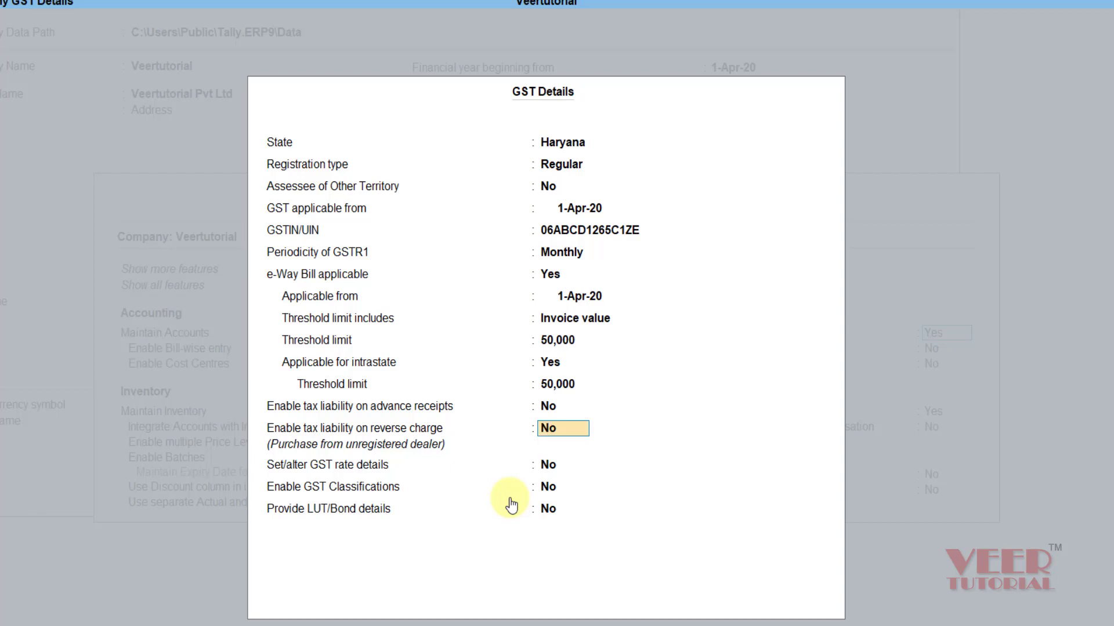
key(Return)
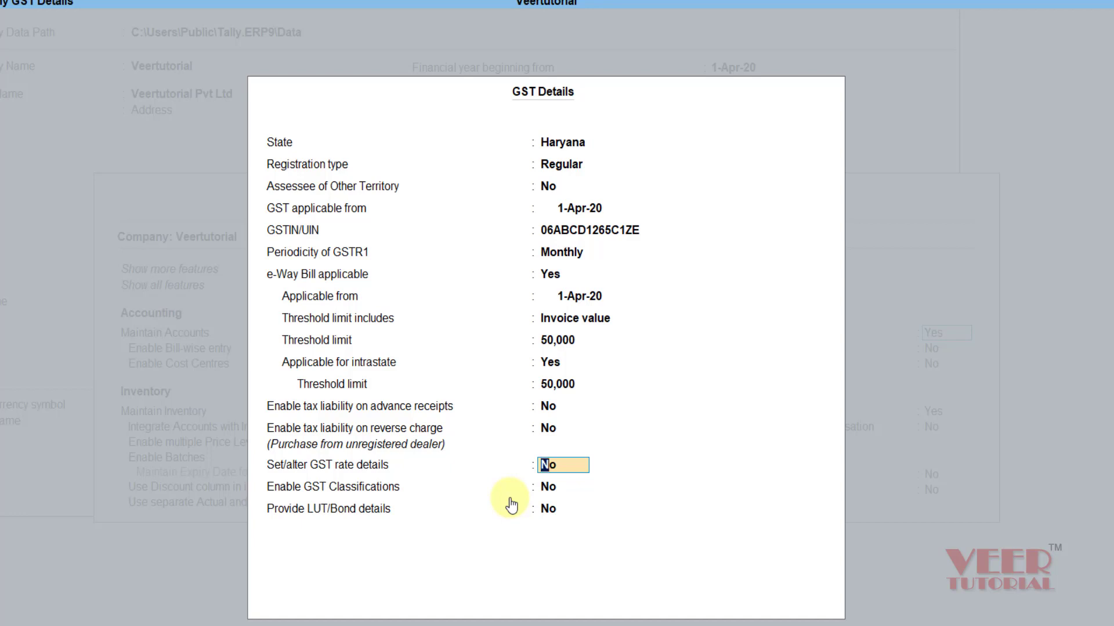
key(Return)
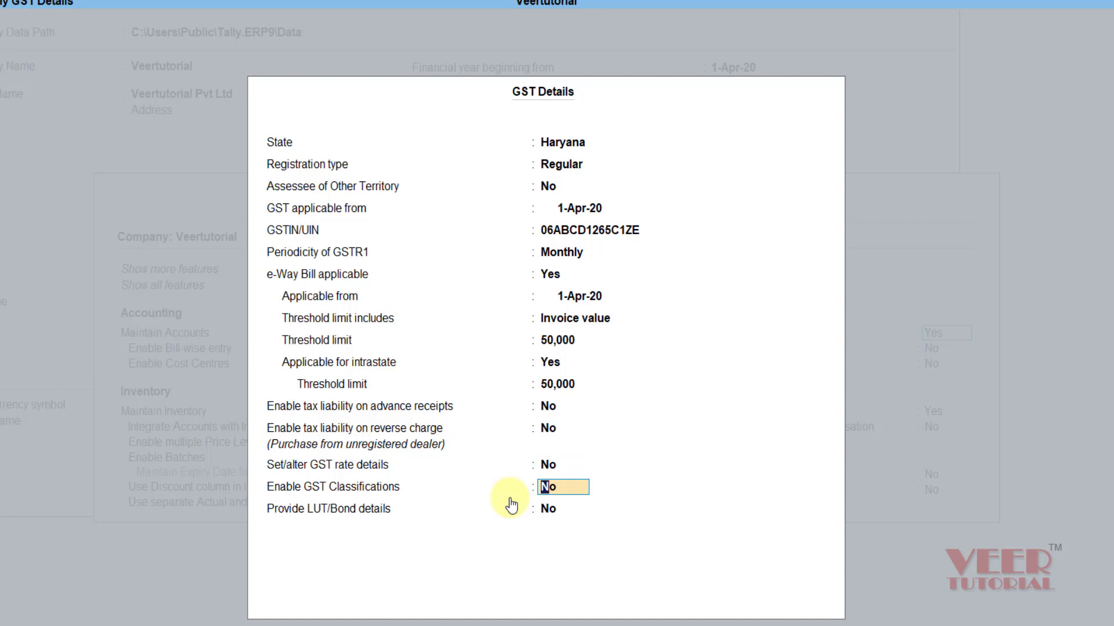
text(yes)
key(Return)
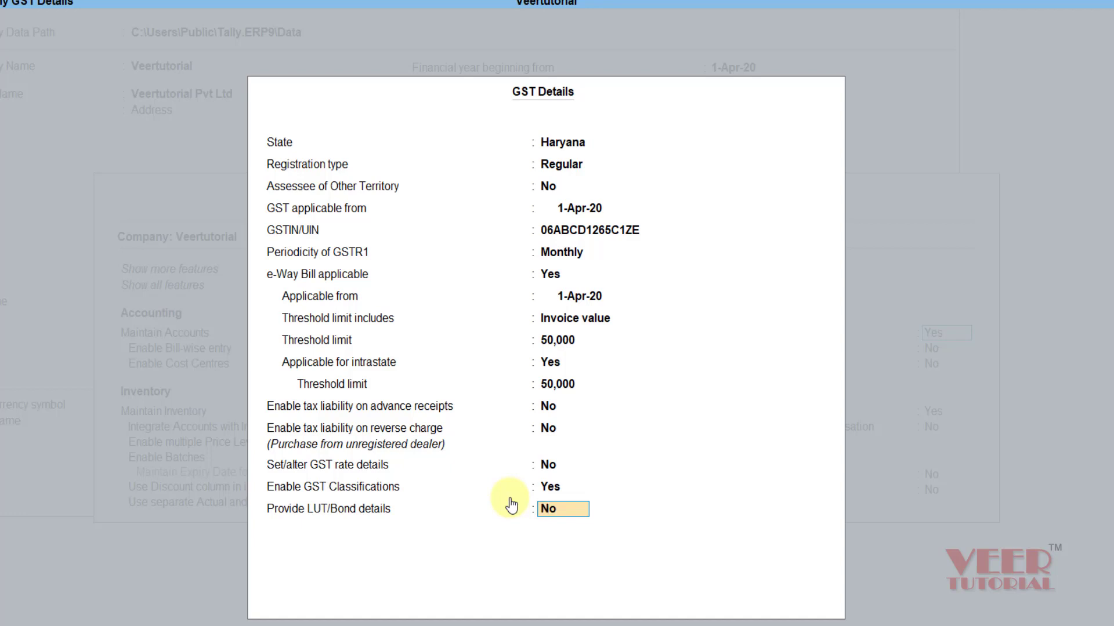
key(Return)
key(Return)
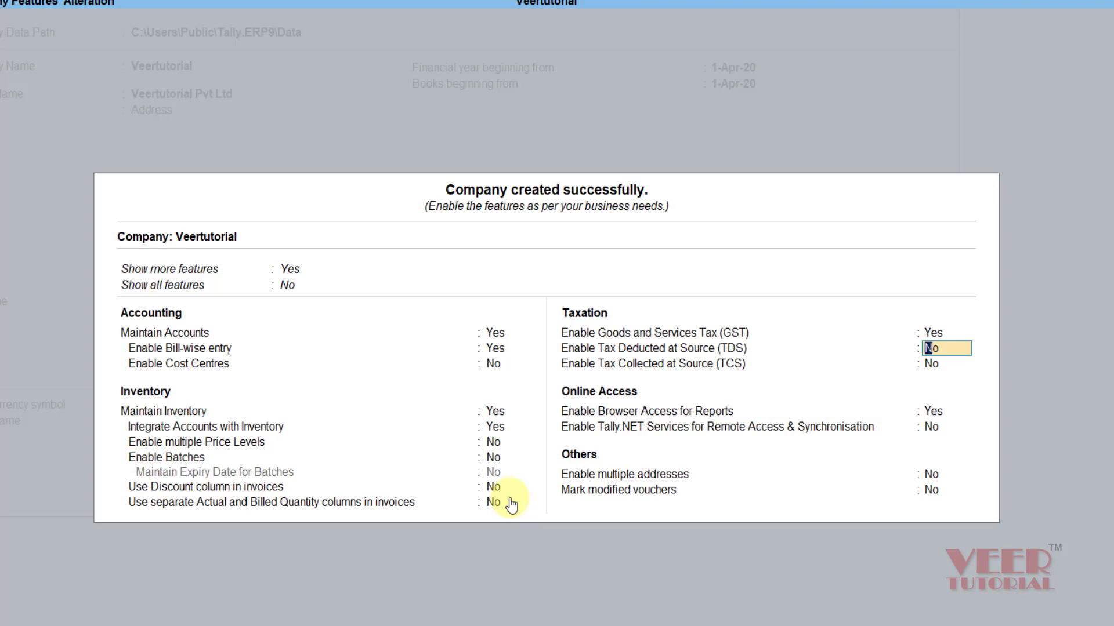
- Accept TDS and TCS as No and set browser access for reports to No
key(Return)
key(Return)
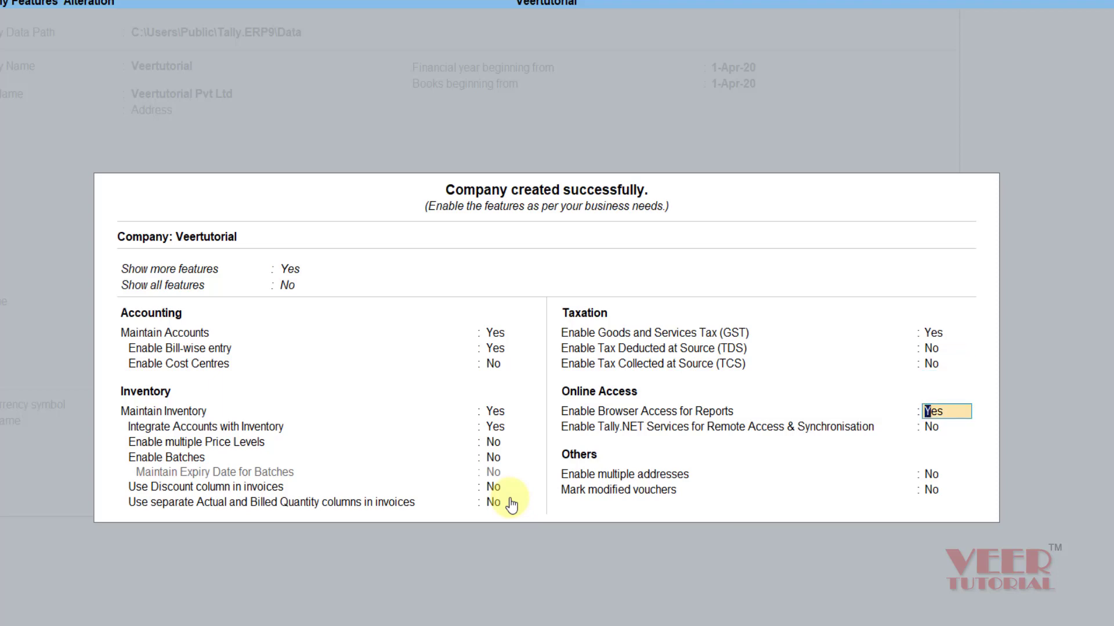
key(Up)
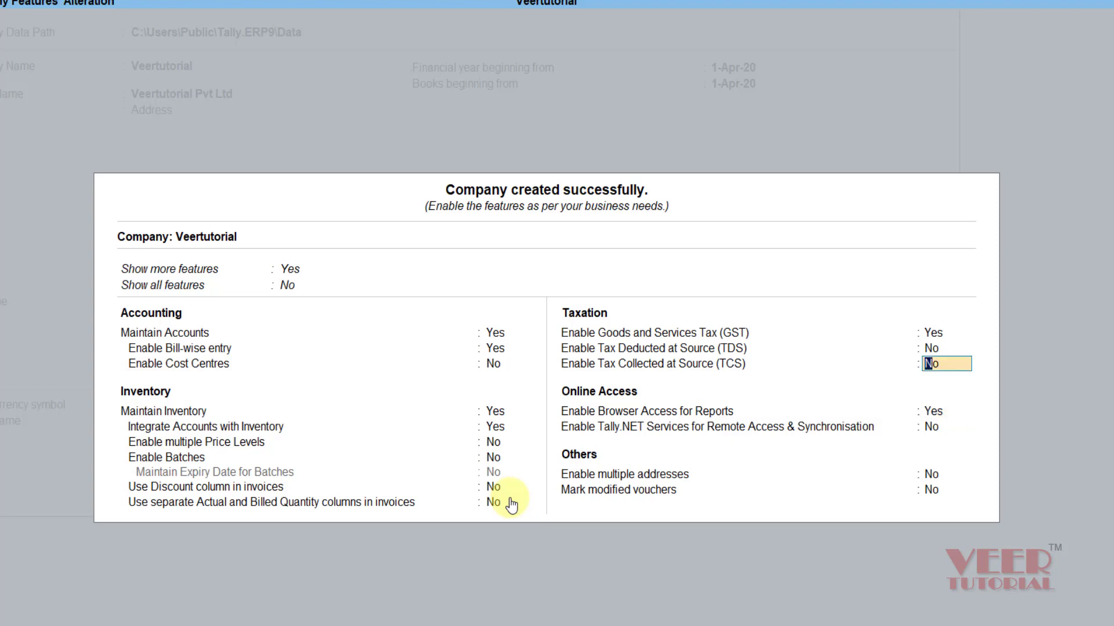
key(Return)
key(n)
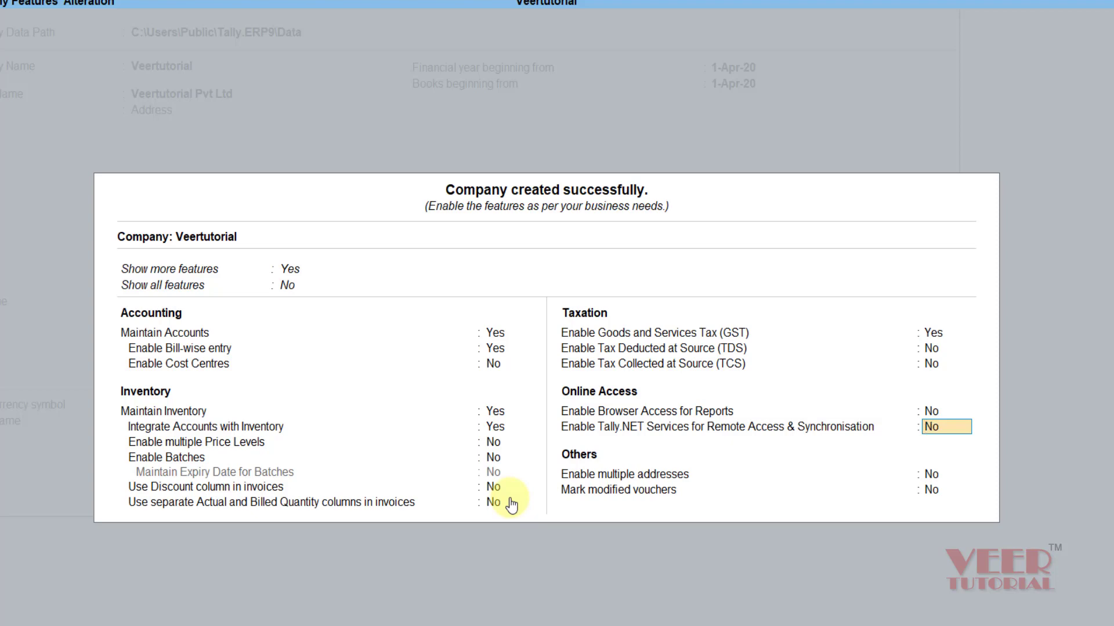
- Accept Tally.NET services, multiple addresses and Mark modified vouchers as No, and save the company features
key(Return)
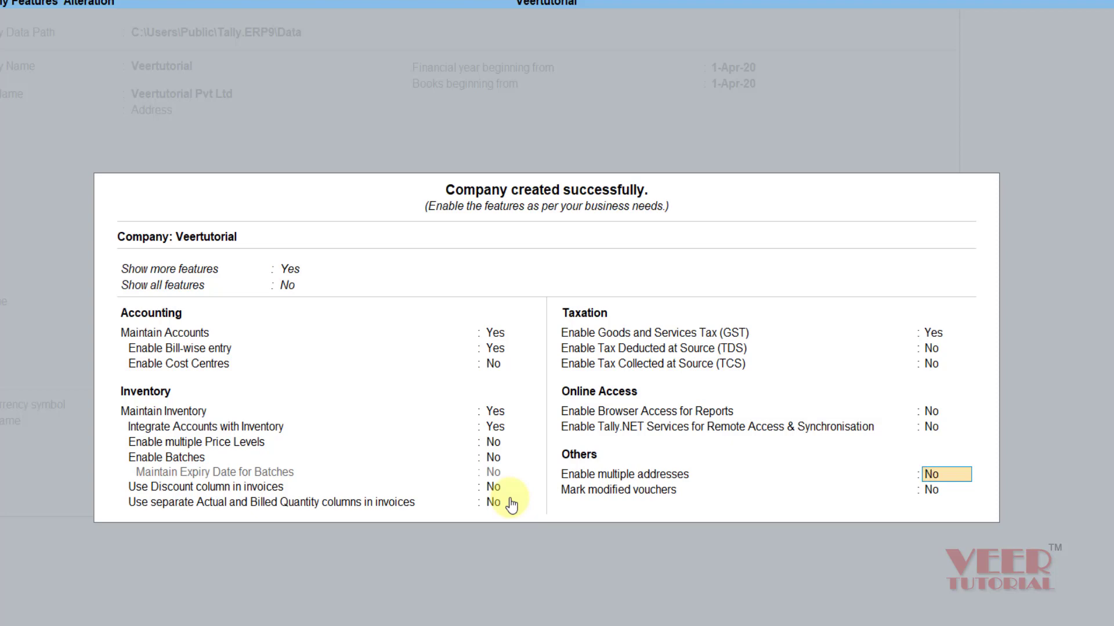
key(Return)
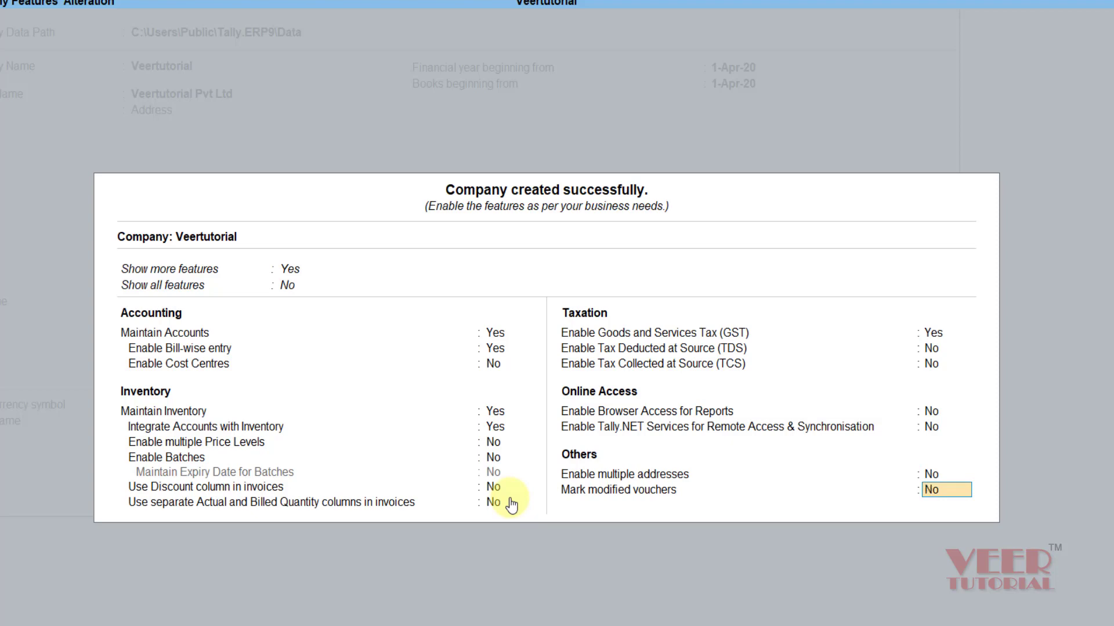
key(Return)
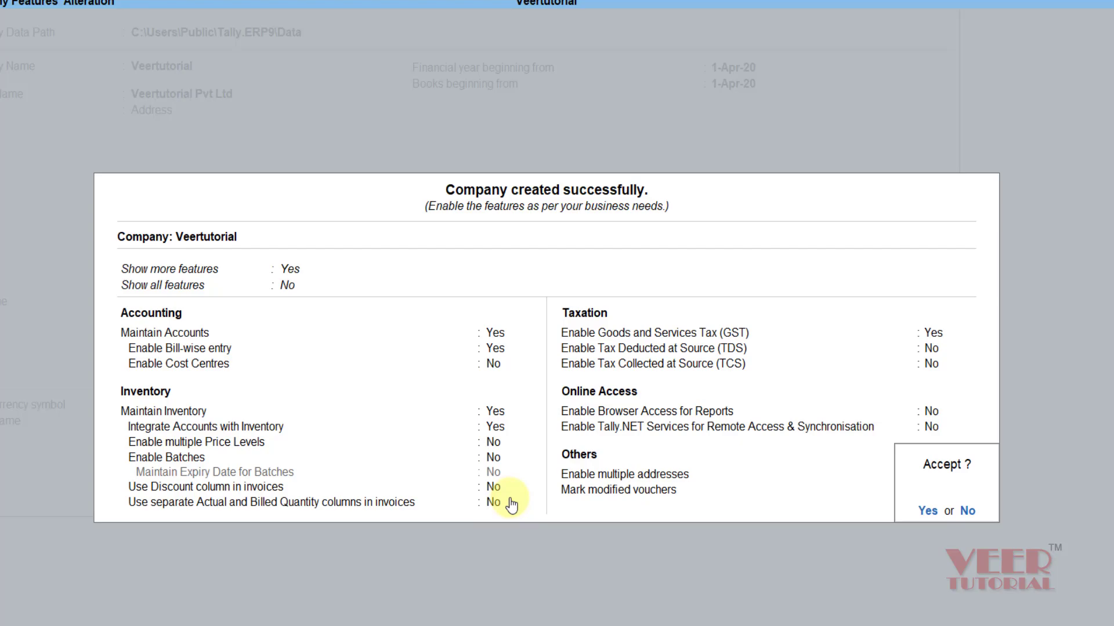
key(Return)
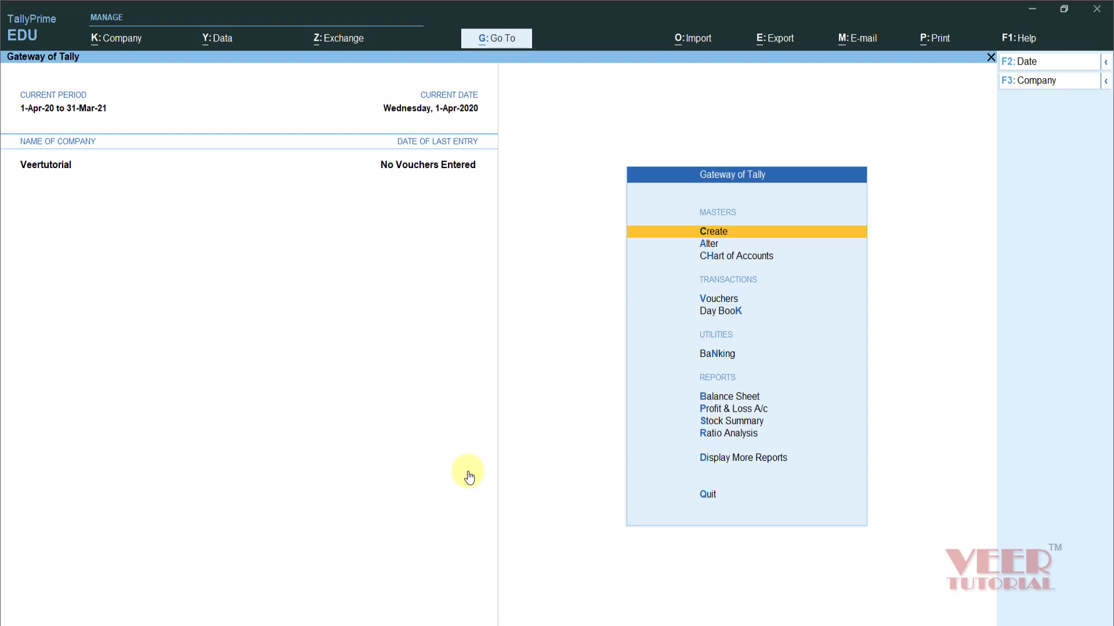
- View the list of account groups in the Chart of Accounts
key(Down)
key(Down)
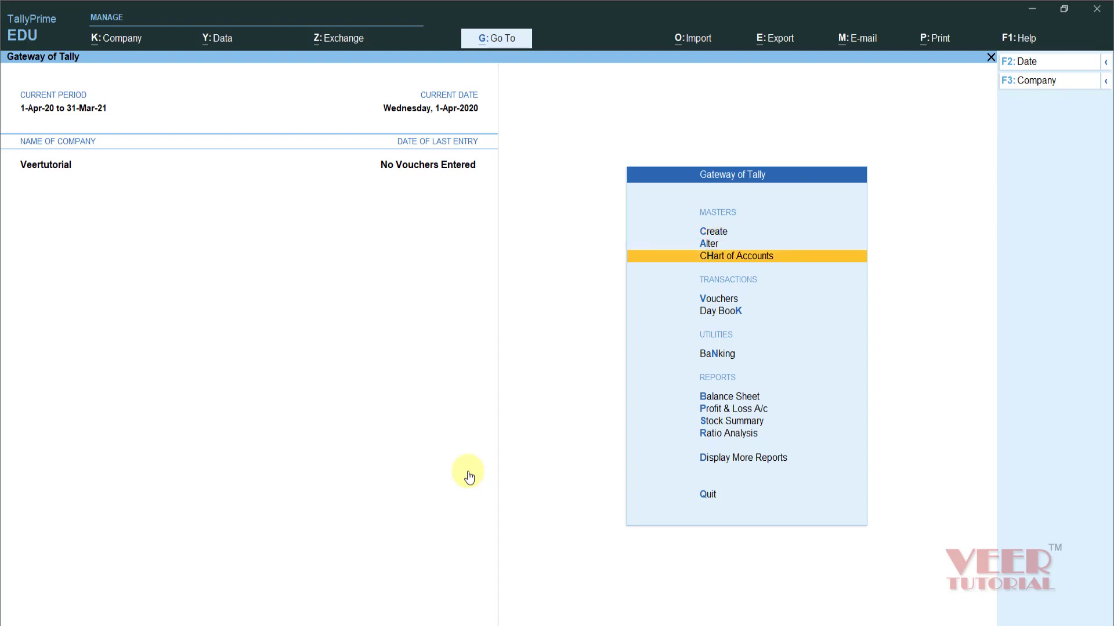
key(Return)
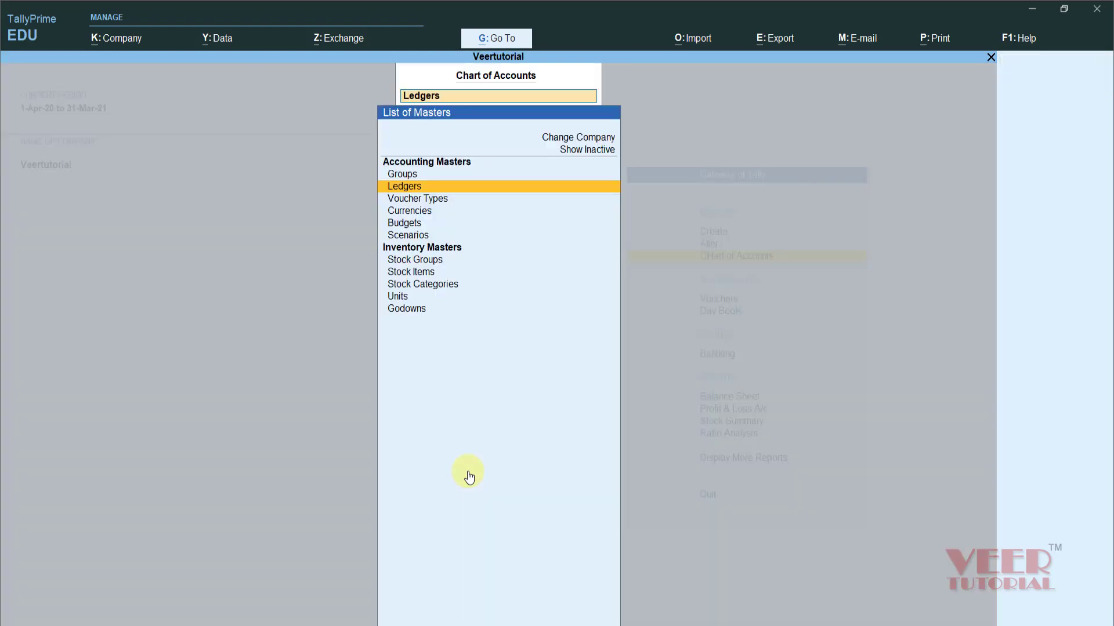
key(Up)
key(Up)
key(Down)
key(Down)
key(Down)
key(Down)
key(Down)
key(Down)
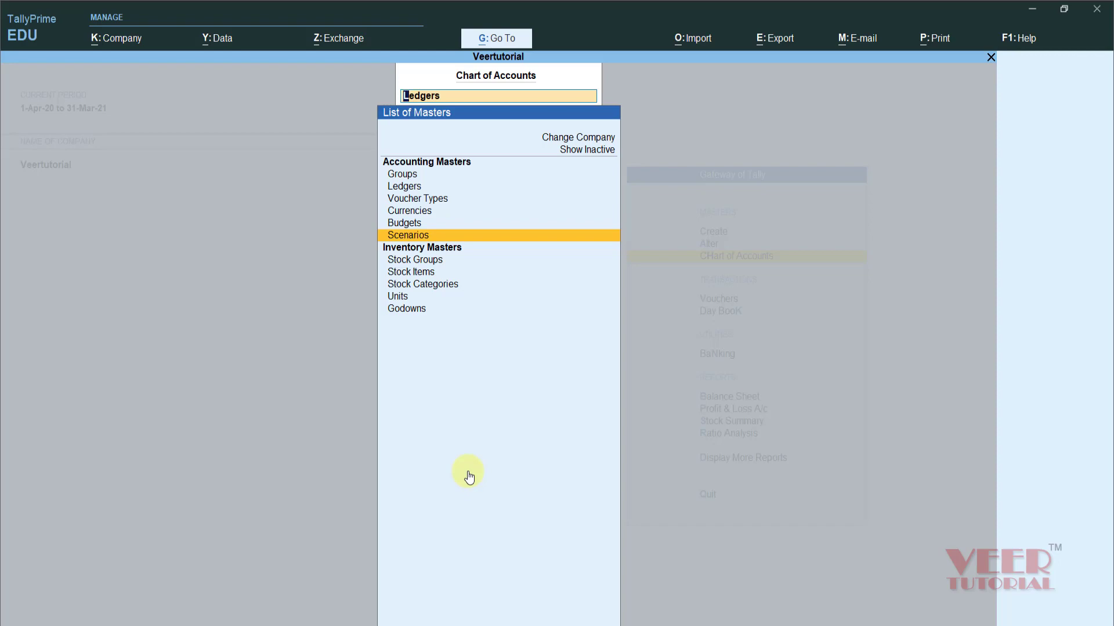
key(Up)
key(Up)
key(Up)
key(Up)
key(Up)
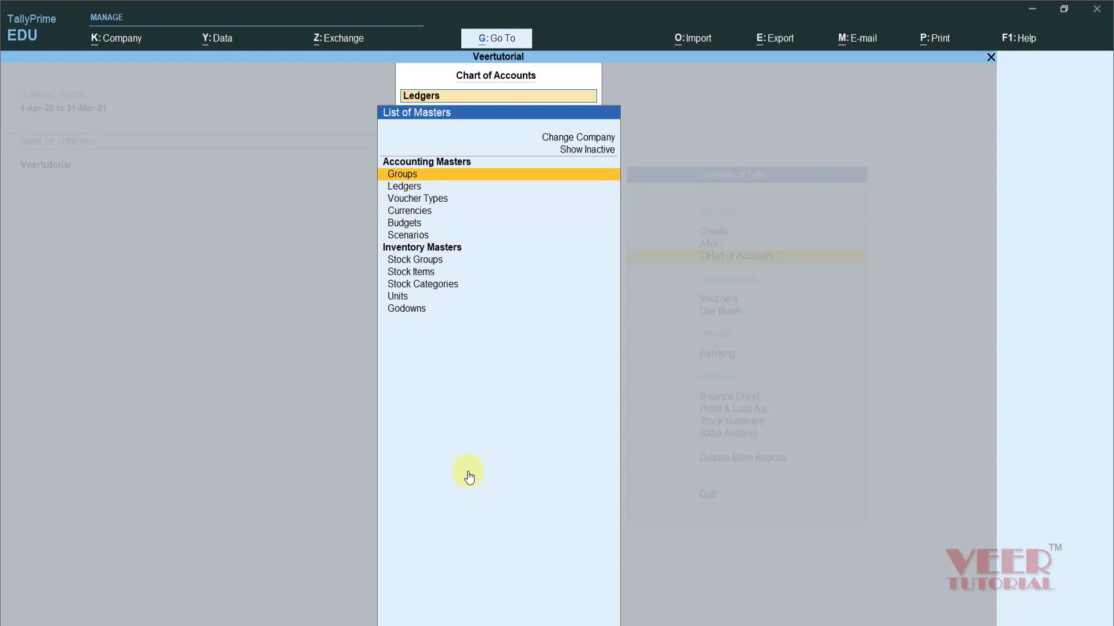
key(Return)
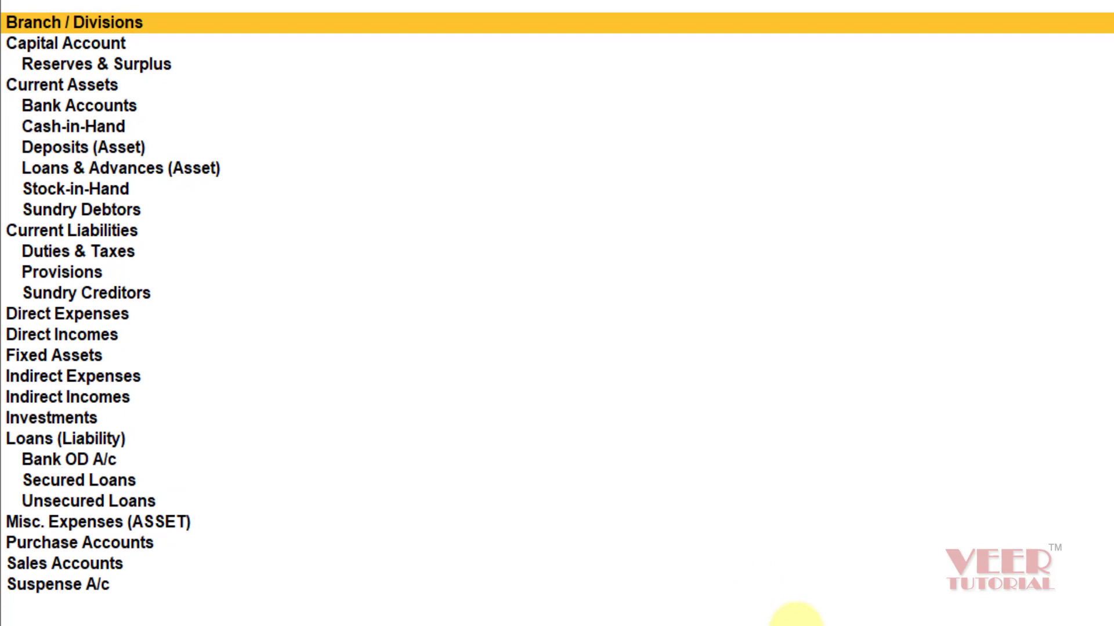
key(Escape)
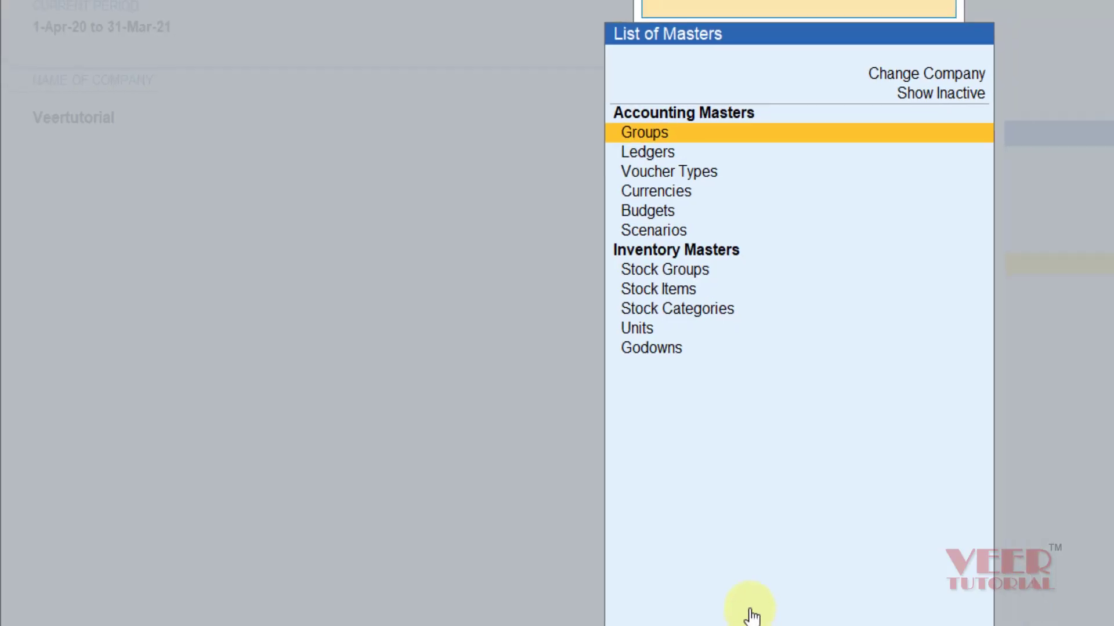
- Examine the ledger list in the Chart of Accounts across assets, liabilities, expenses and income
key(Down)
key(Return)
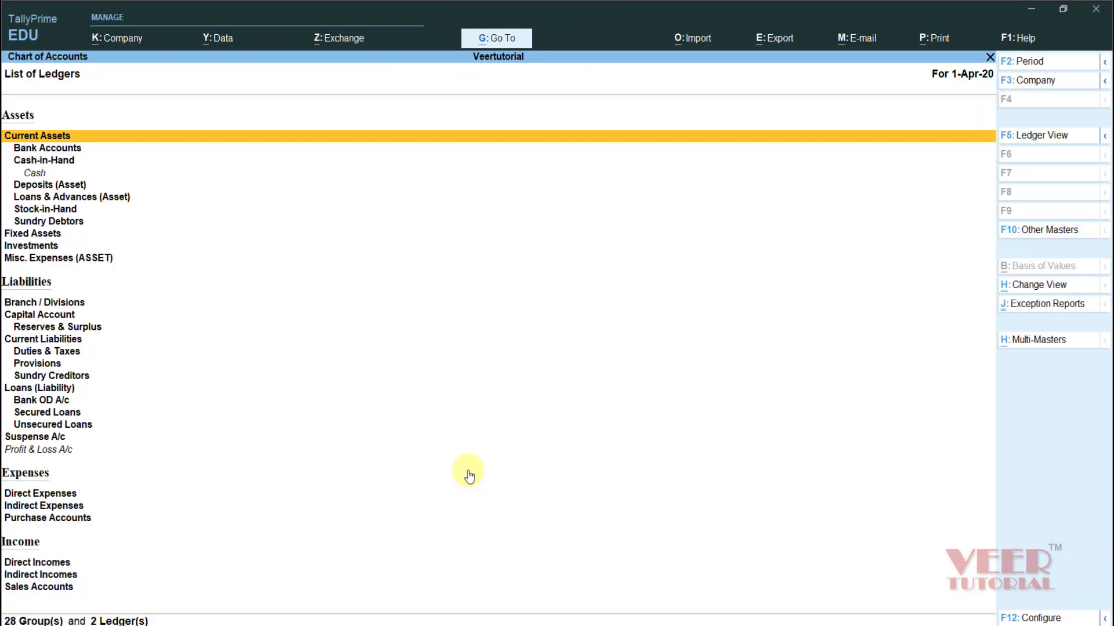
key(Down)
key(Down)
key(Down)
key(Down)
key(Down)
key(Down)
key(Down)
key(Down)
key(Down)
key(Down)
key(Down)
key(Down)
key(Down)
key(Down)
key(Down)
key(Down)
key(Down)
key(Down)
key(Down)
key(Down)
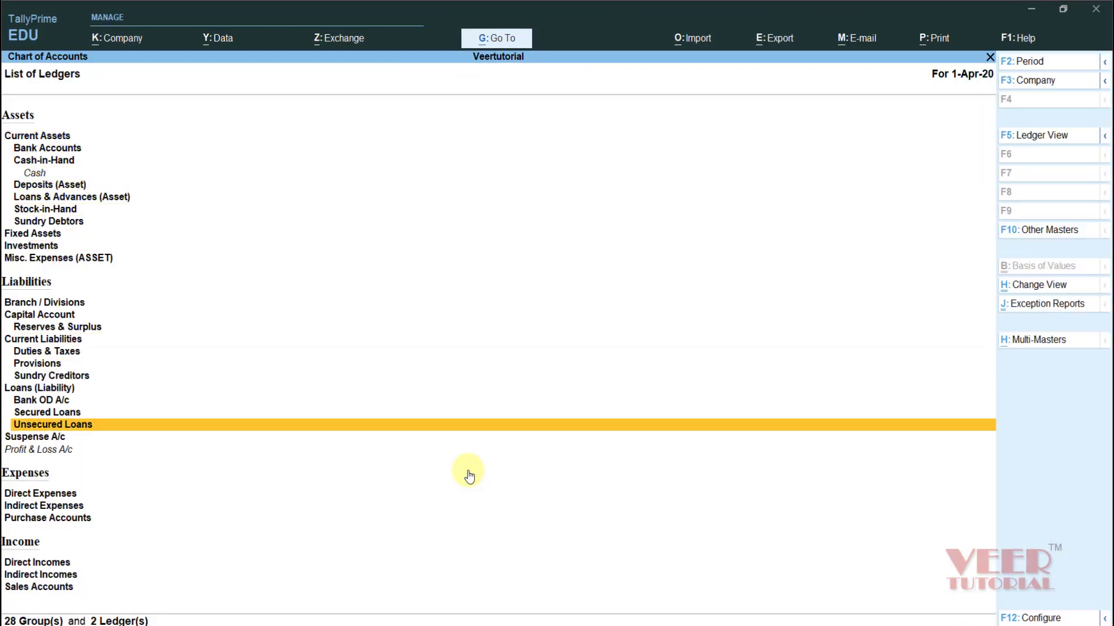
key(Down)
key(Down)
key(Down)
key(Down)
key(Down)
key(Down)
key(Down)
key(Down)
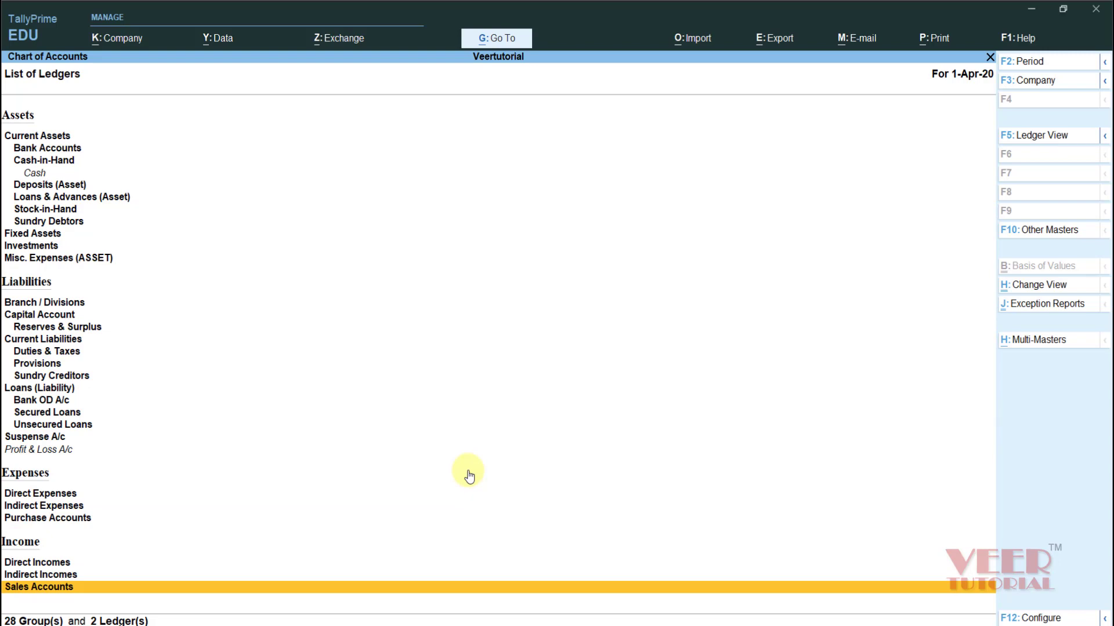
key(Up)
key(Home)
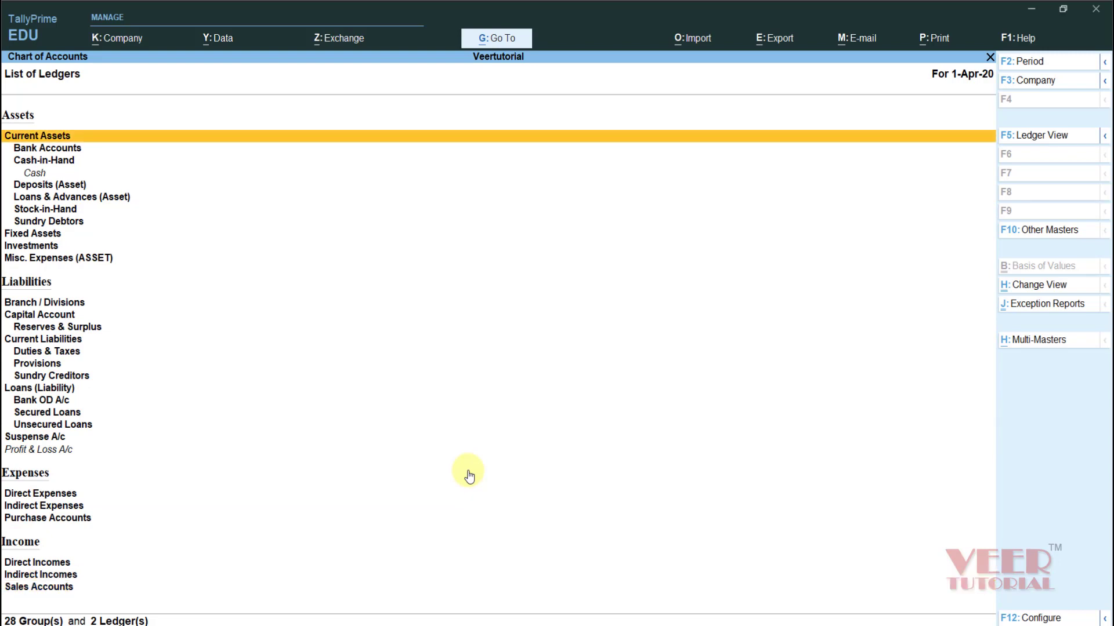
- Locate the Cash and Profit & Loss A/c ledgers in the list of ledgers, and close the list
key(Down)
key(Down)
key(Down)
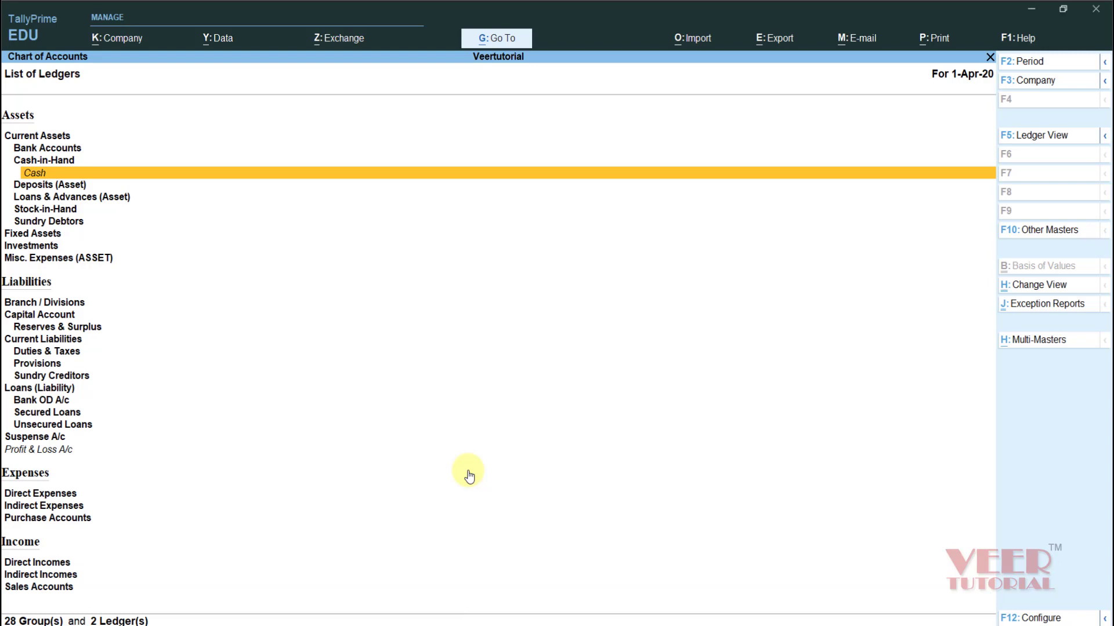
key(End)
key(Up)
key(Up)
key(Up)
key(Up)
key(Up)
key(Up)
key(Up)
key(Down)
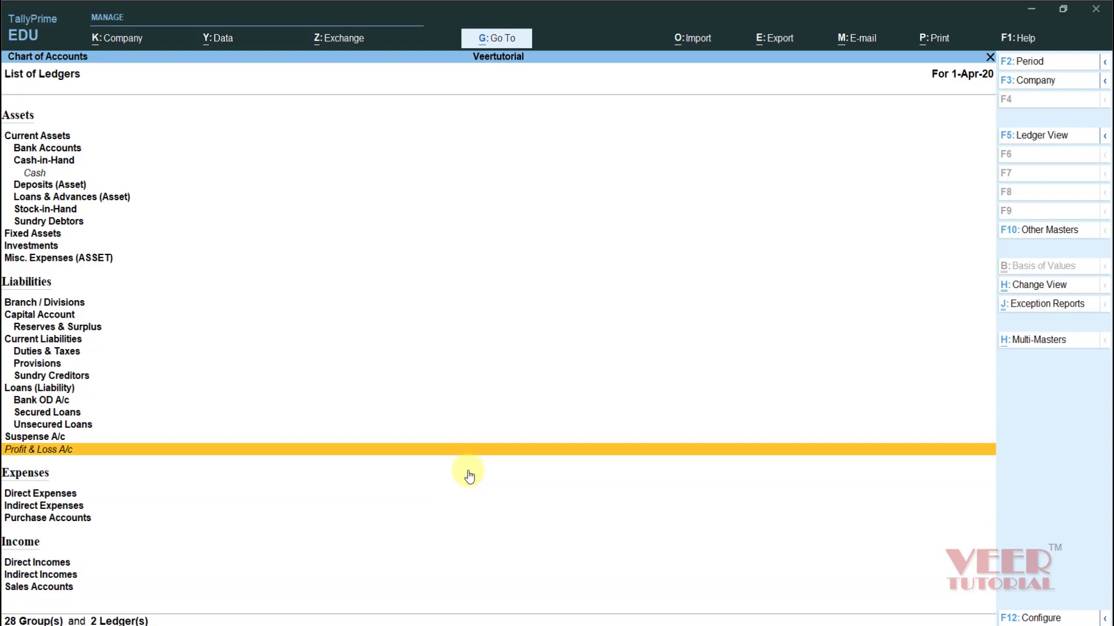
key(Escape)
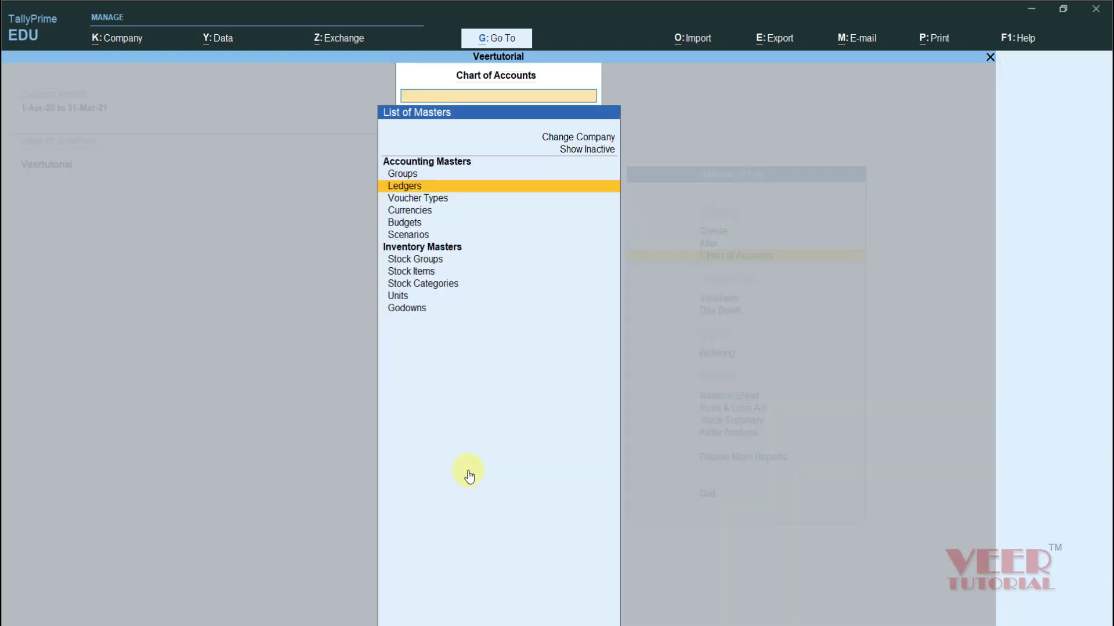
- Reopen the ledger list and review its entries from Current Assets down to Sales Accounts
key(Return)
key(Down)
key(Down)
key(Down)
key(Down)
key(Down)
key(Down)
key(Down)
key(Down)
key(Down)
key(Down)
key(Down)
key(Down)
key(Down)
key(Down)
key(Down)
key(Down)
key(Down)
key(Down)
key(Down)
key(Down)
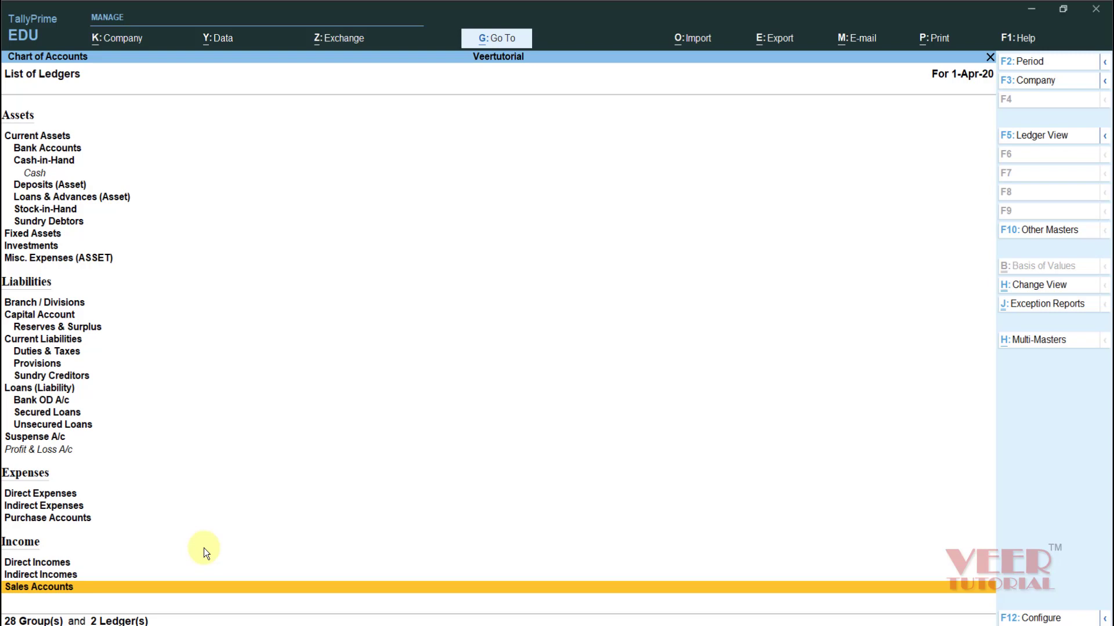
key(Escape)
- View the Voucher Types and Currencies masters in the Chart of Accounts
key(Down)
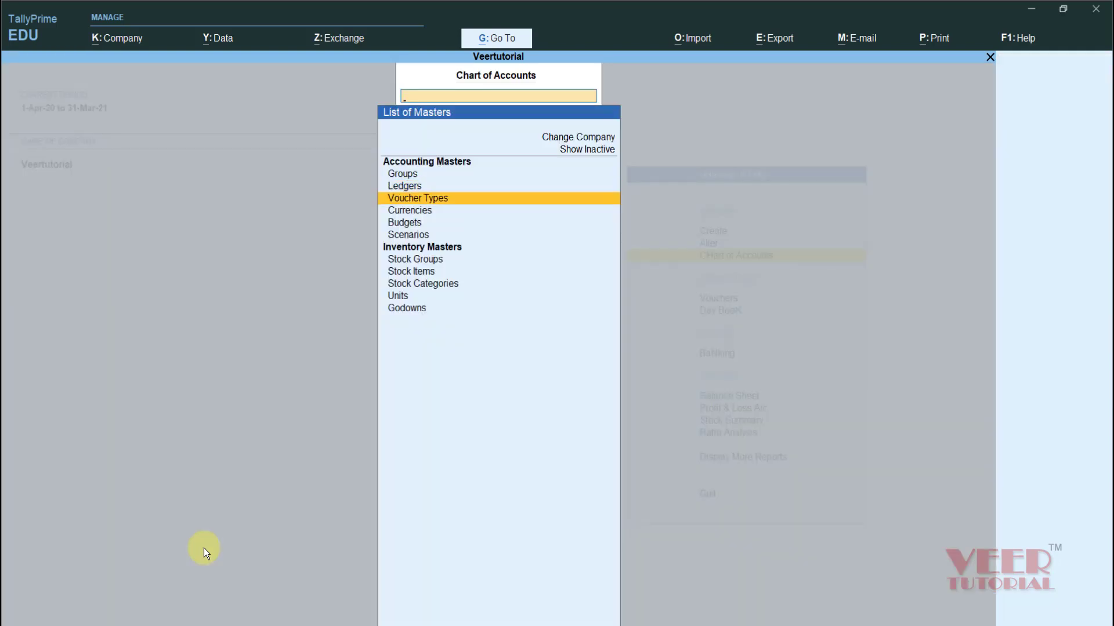
key(Return)
key(Escape)
key(Down)
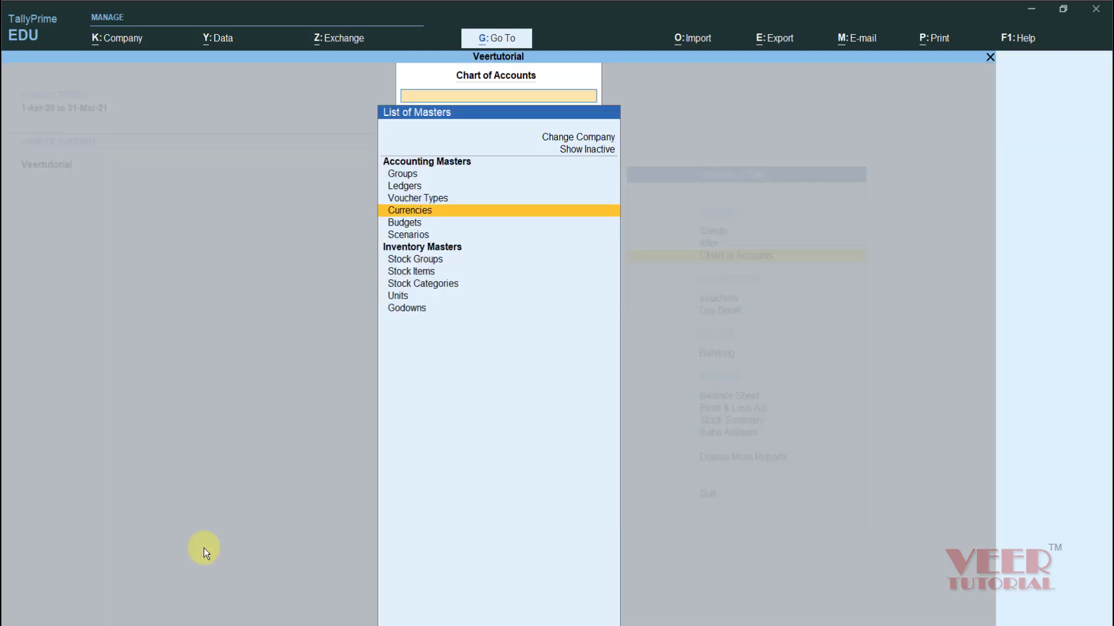
key(Return)
key(Escape)
key(Down)
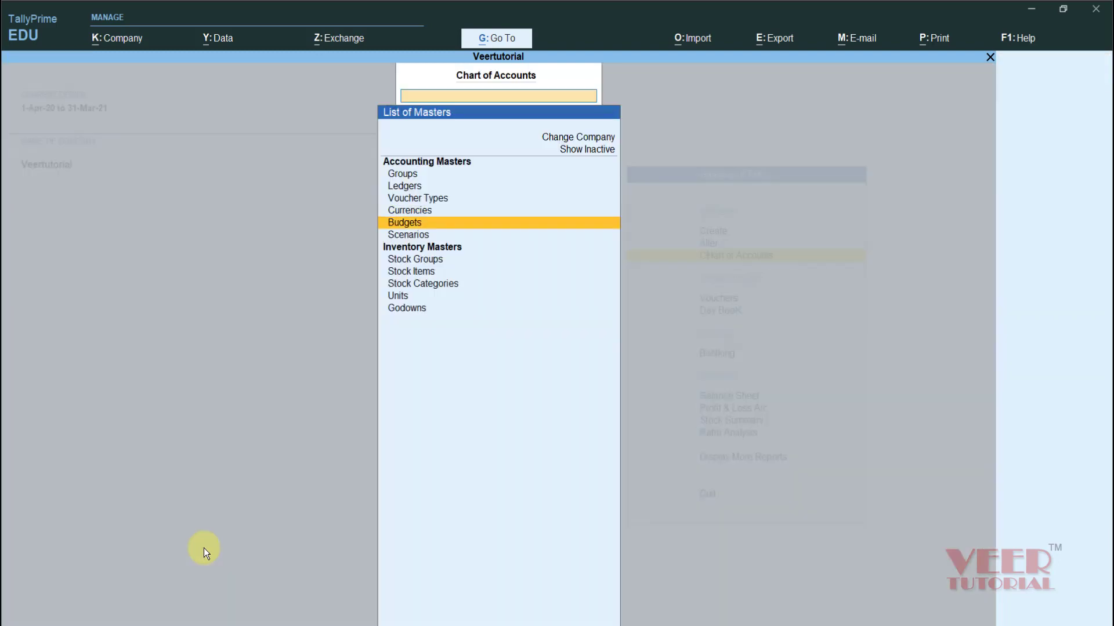
- View the Budgets and Scenarios masters in the Chart of Accounts
key(Return)
key(Escape)
key(Down)
key(Return)
key(Escape)
- View the Stock Groups and Stock Items lists among the inventory masters
key(Down)
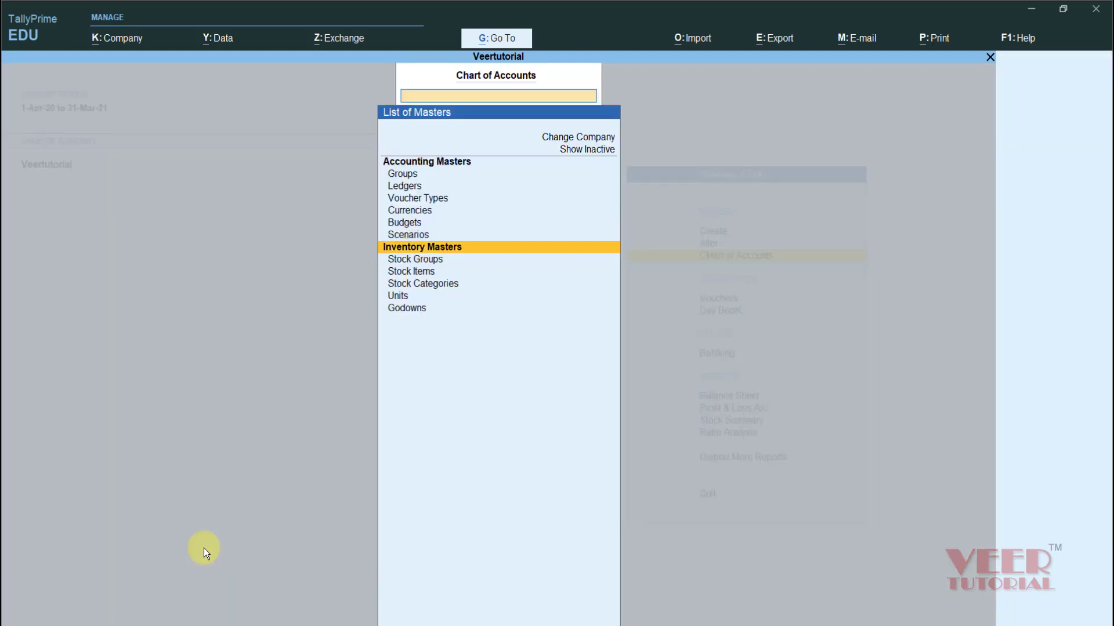
key(Down)
key(Return)
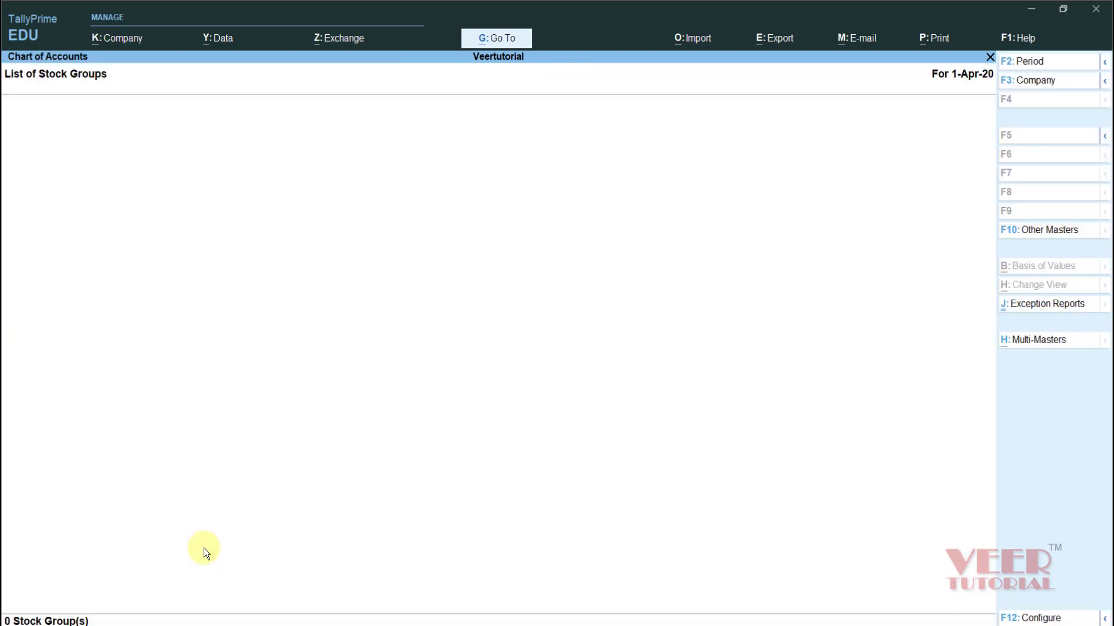
key(Escape)
key(Down)
key(Return)
key(Escape)
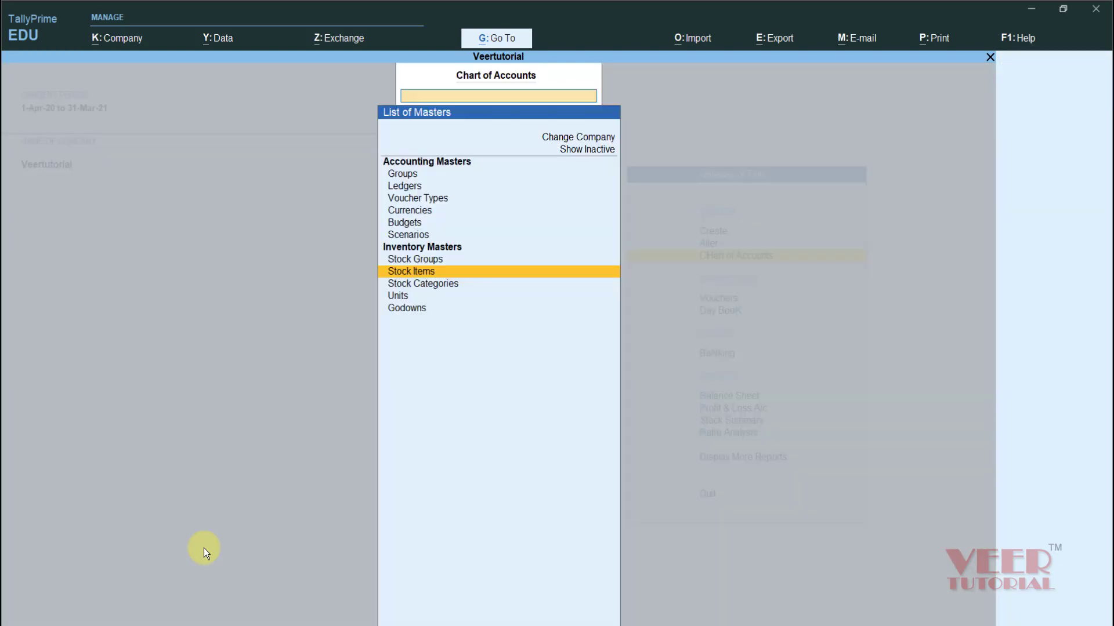
- View the Stock Categories, Units and Godowns lists, and leave the Chart of Accounts
key(Down)
key(Return)
key(Escape)
key(Down)
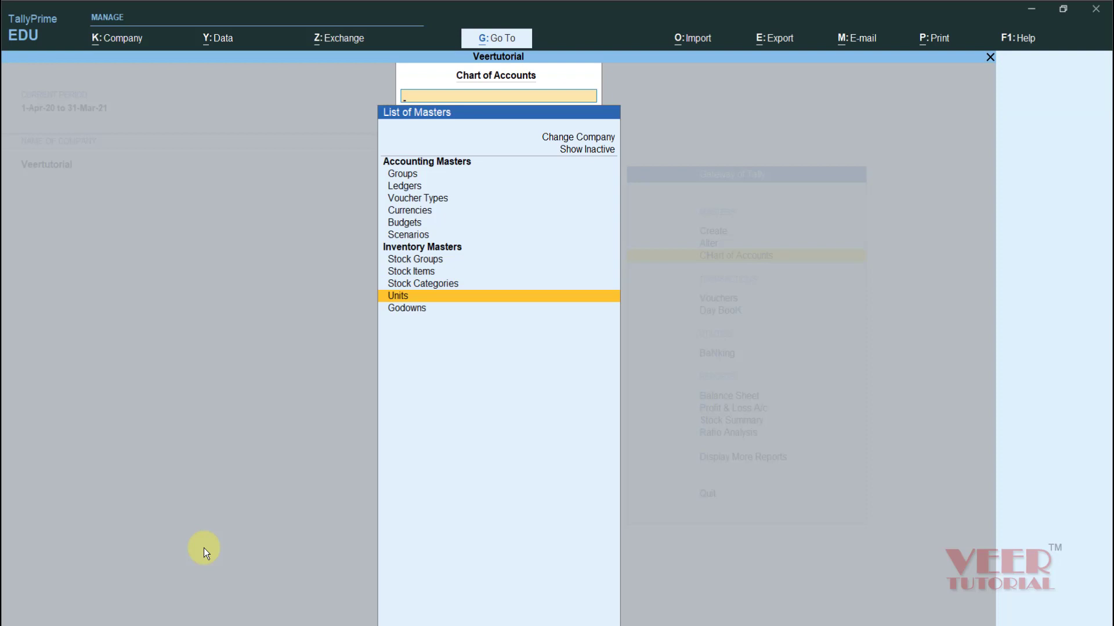
key(Return)
key(Escape)
key(Down)
key(Return)
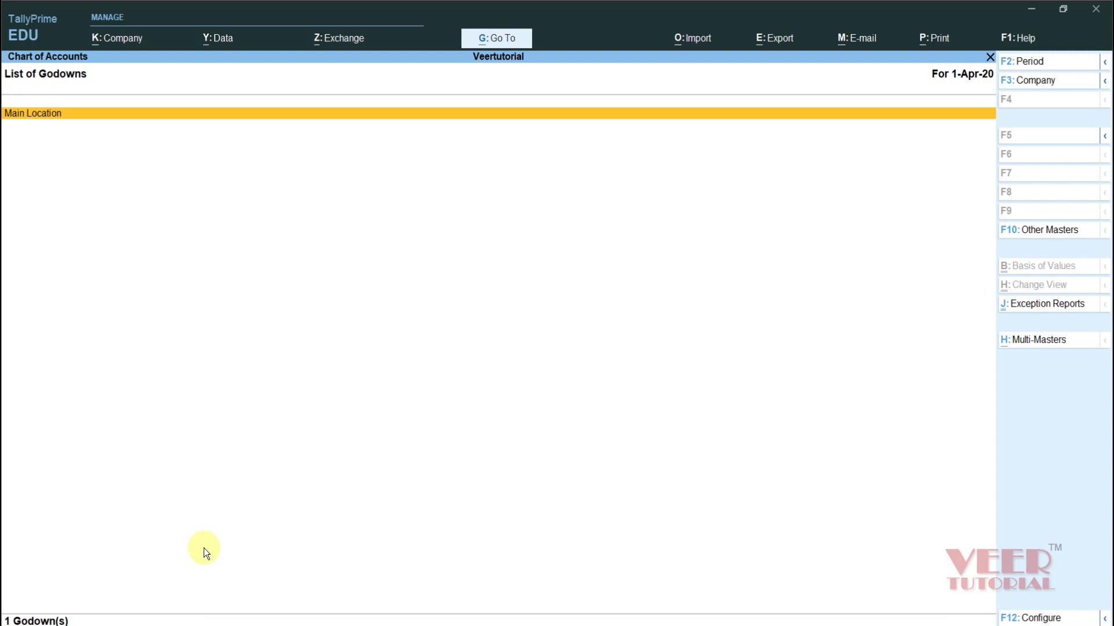
key(Escape)
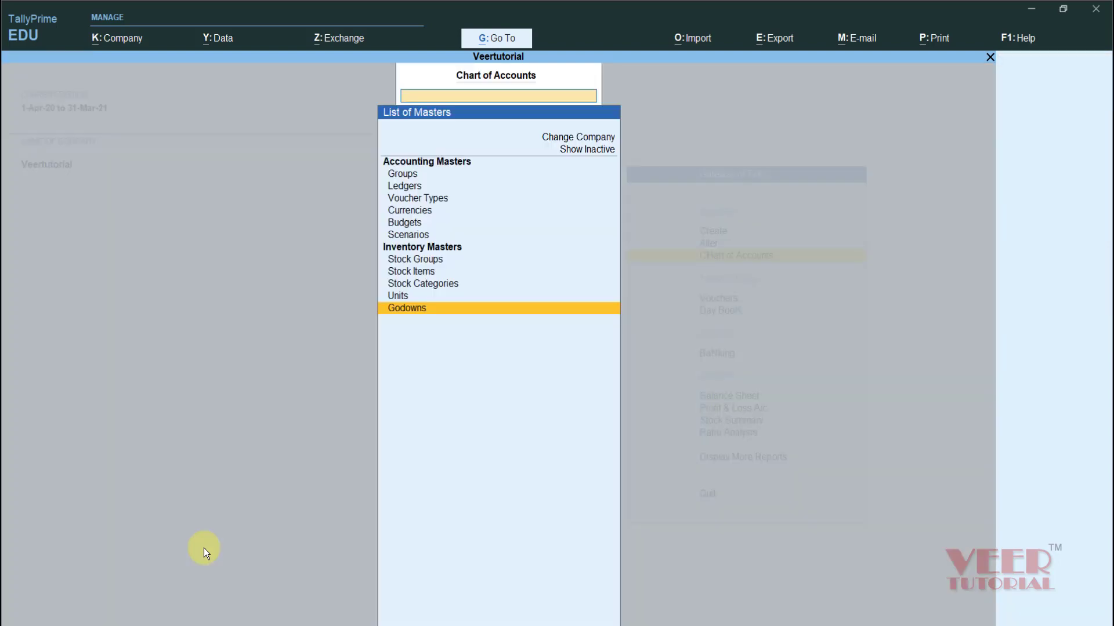
key(Escape)
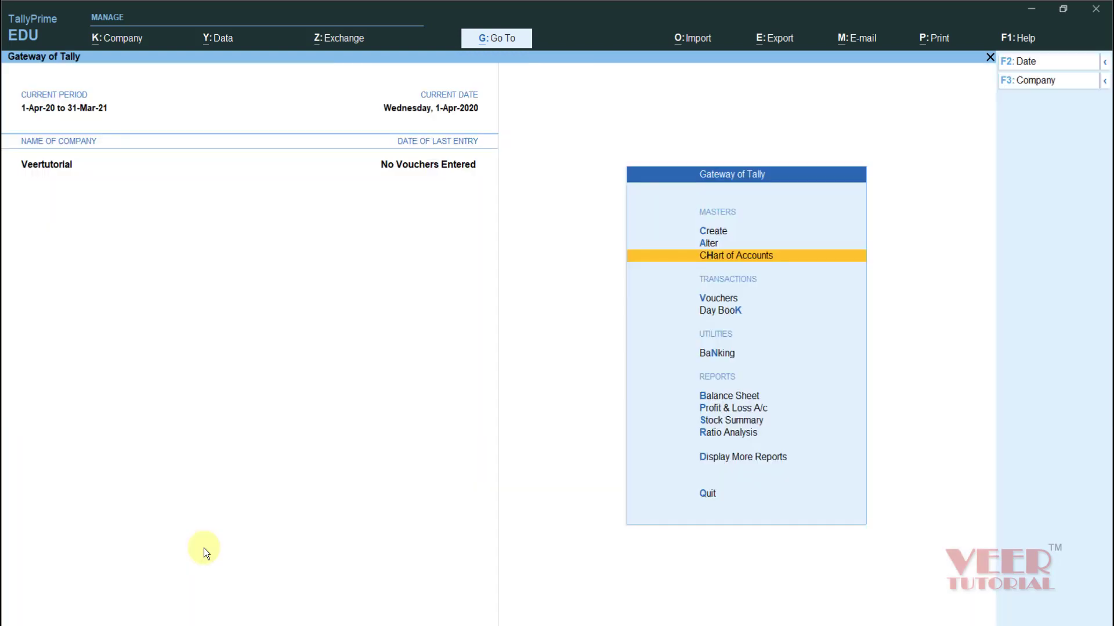
- Create a group named Gst Payable under Duties & Taxes, keeping the default sub-ledger, balance, calculation and allocation settings
key(Up)
key(Up)
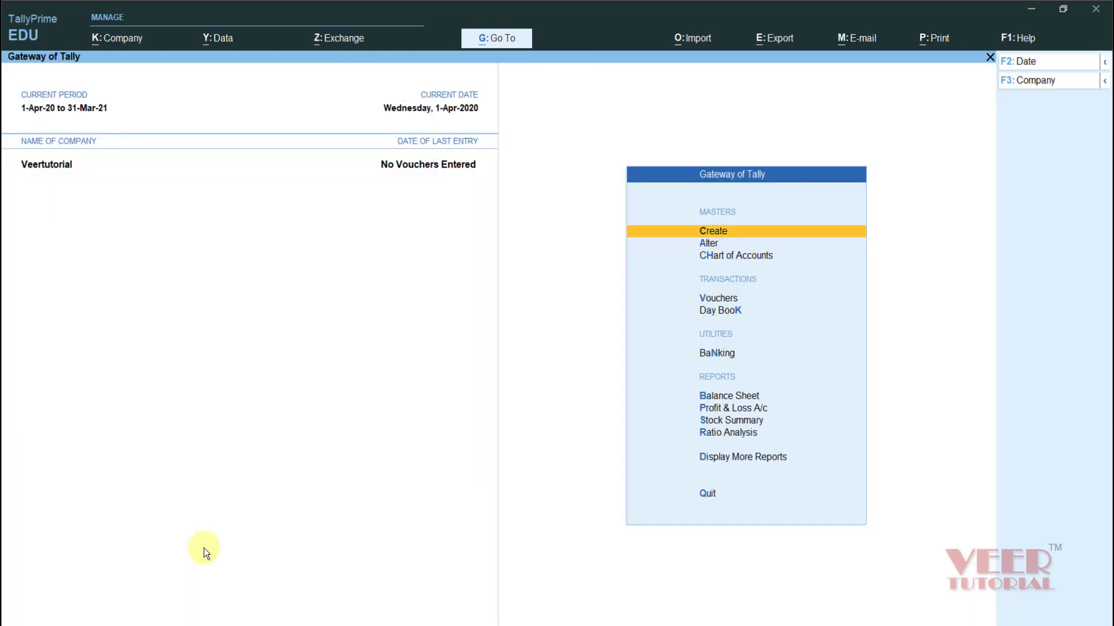
key(Return)
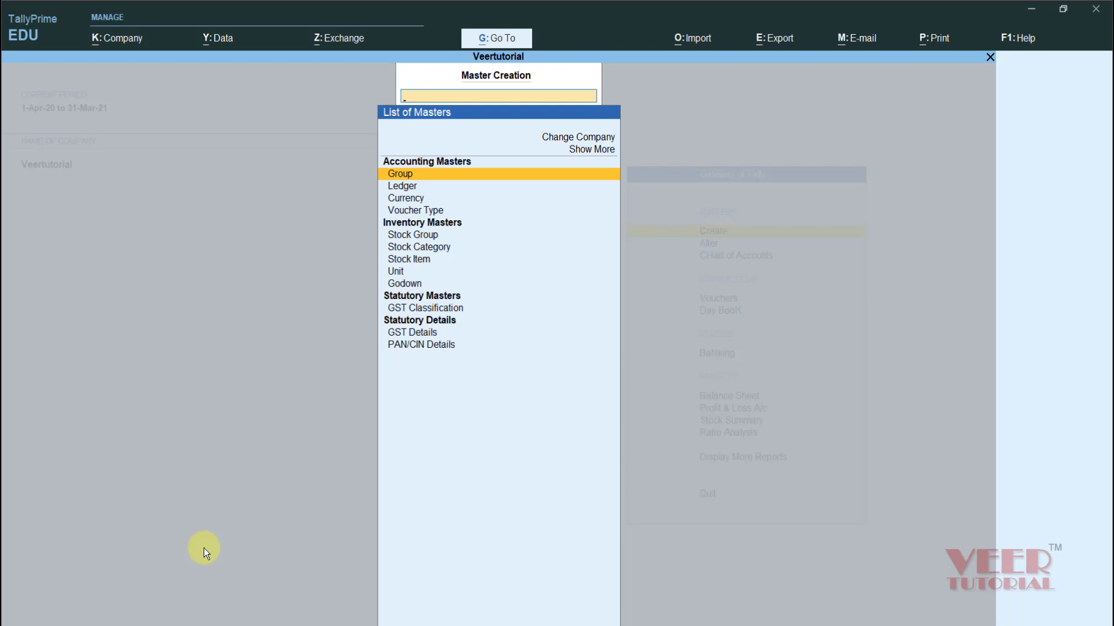
key(Return)
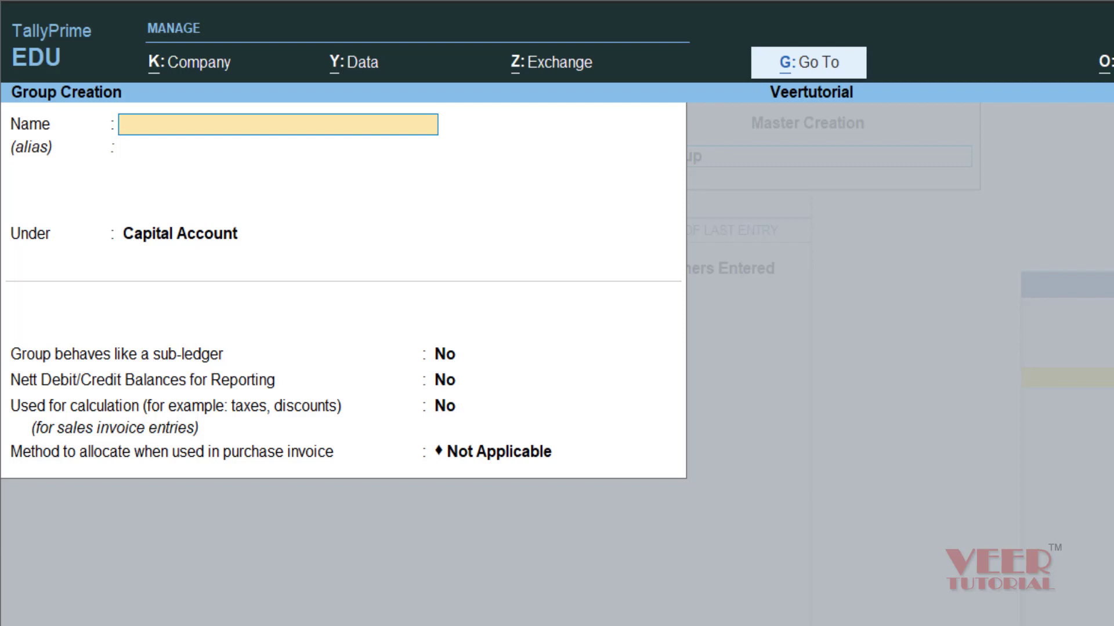
text(Gst Payable)
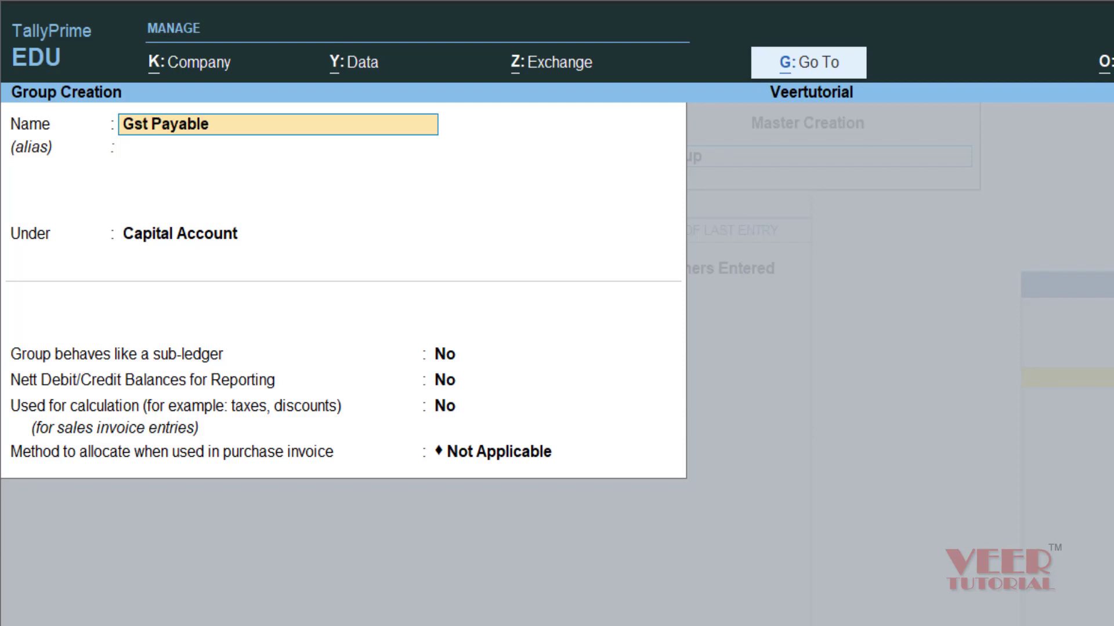
key(Return)
text(D)
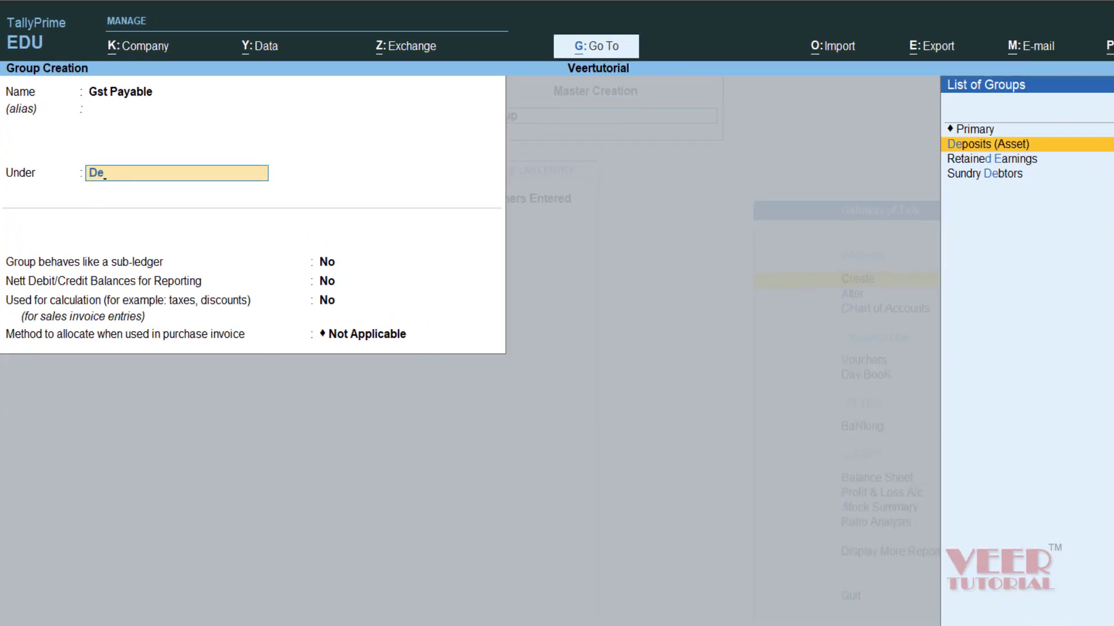
text(u)
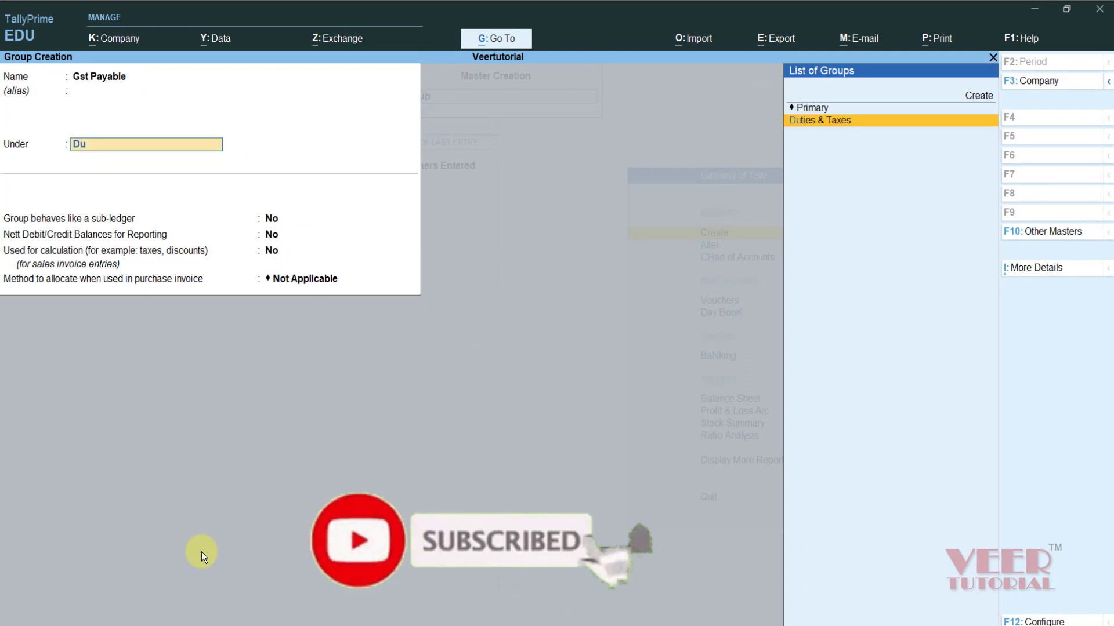
key(Return)
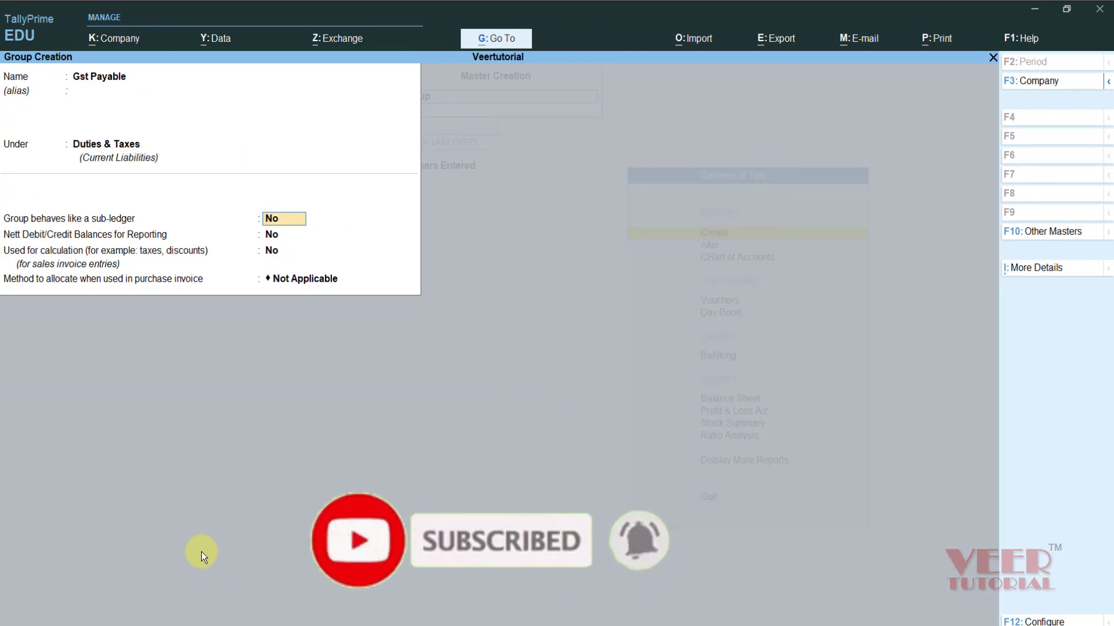
key(Return)
key(Return)
key(Return)
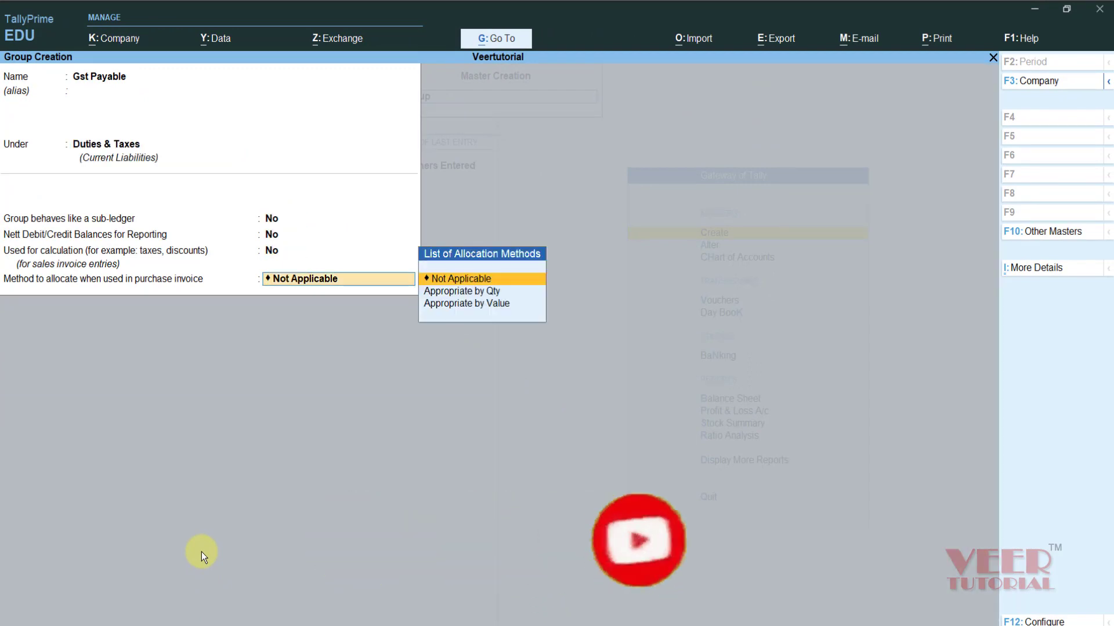
key(Return)
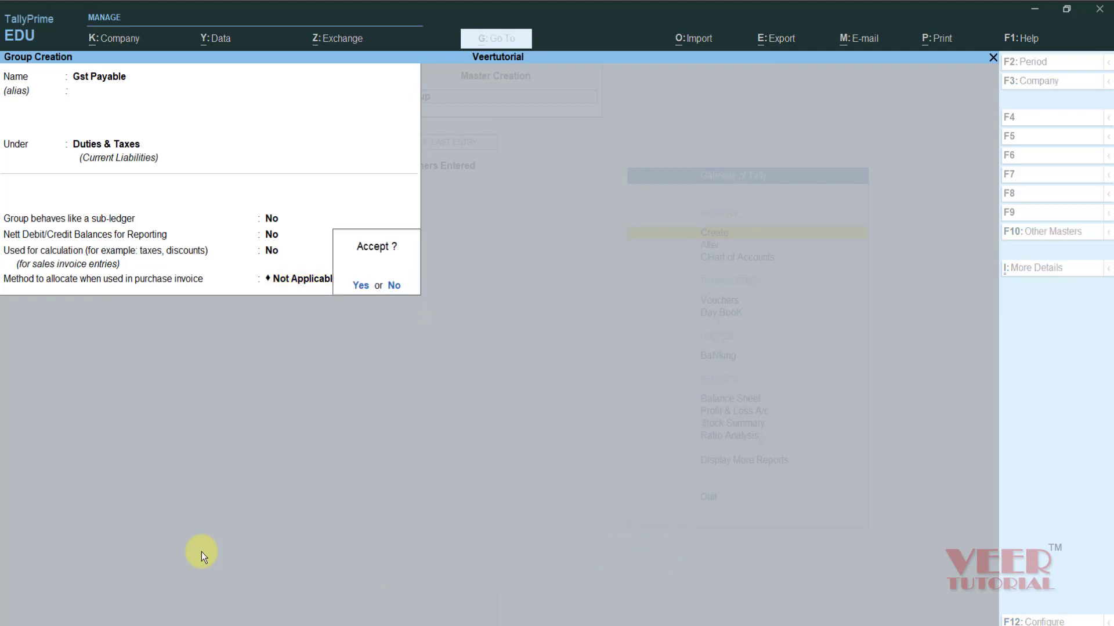
key(Return)
- Create a group named Gst Receivable under Duties & Taxes with the remaining defaults, and leave group creation
text(Gst)
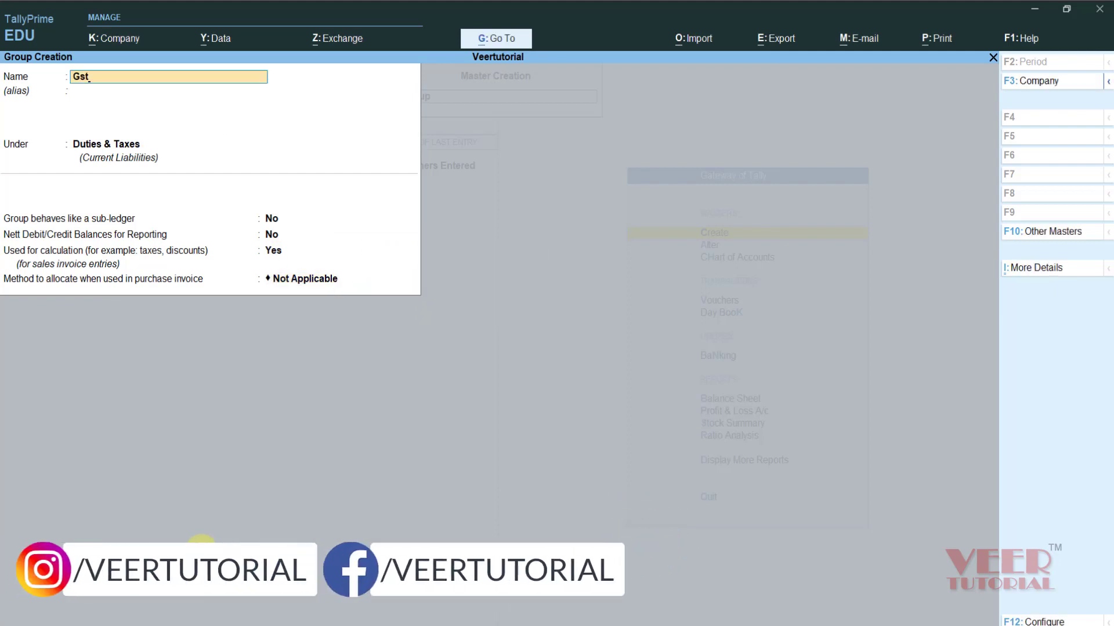
text( Receivable)
key(Return)
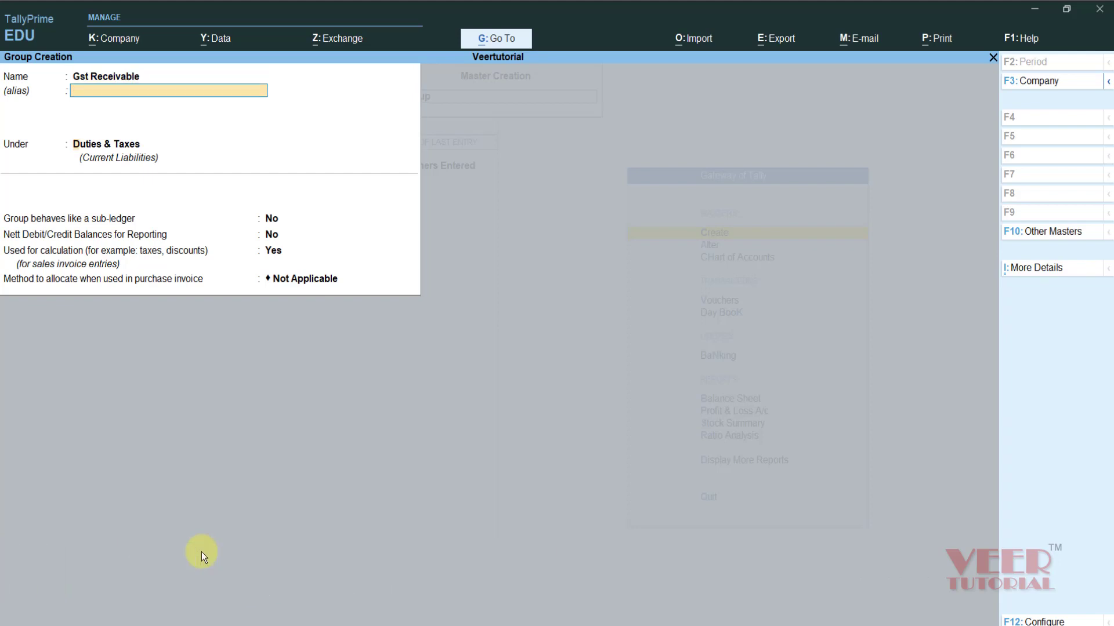
key(Return)
key(Return)
key(Return)
key(Return)
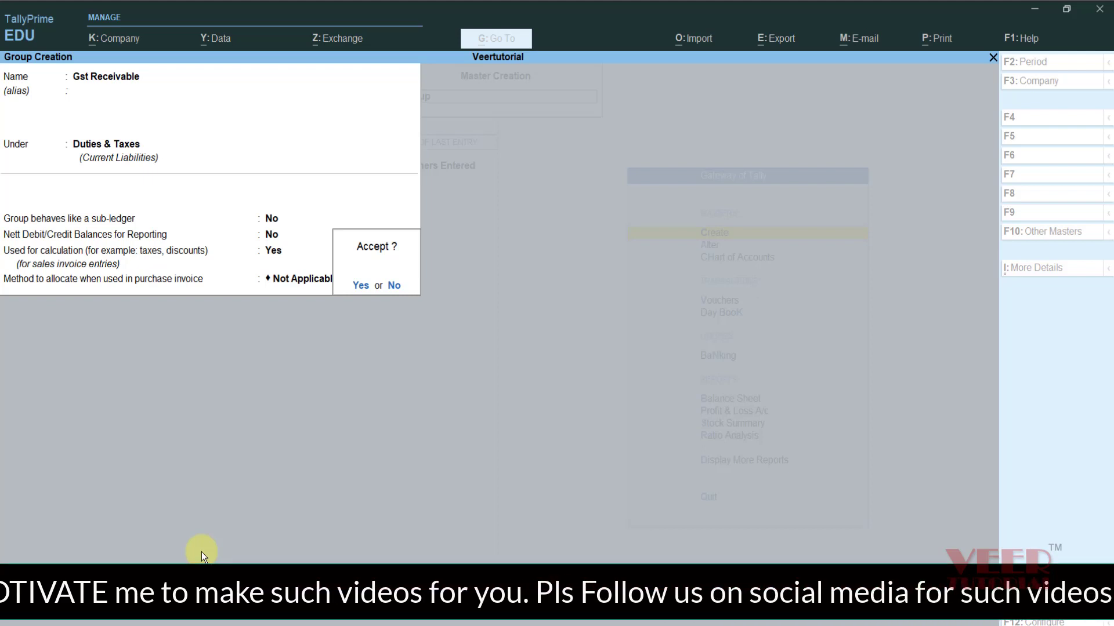
key(Return)
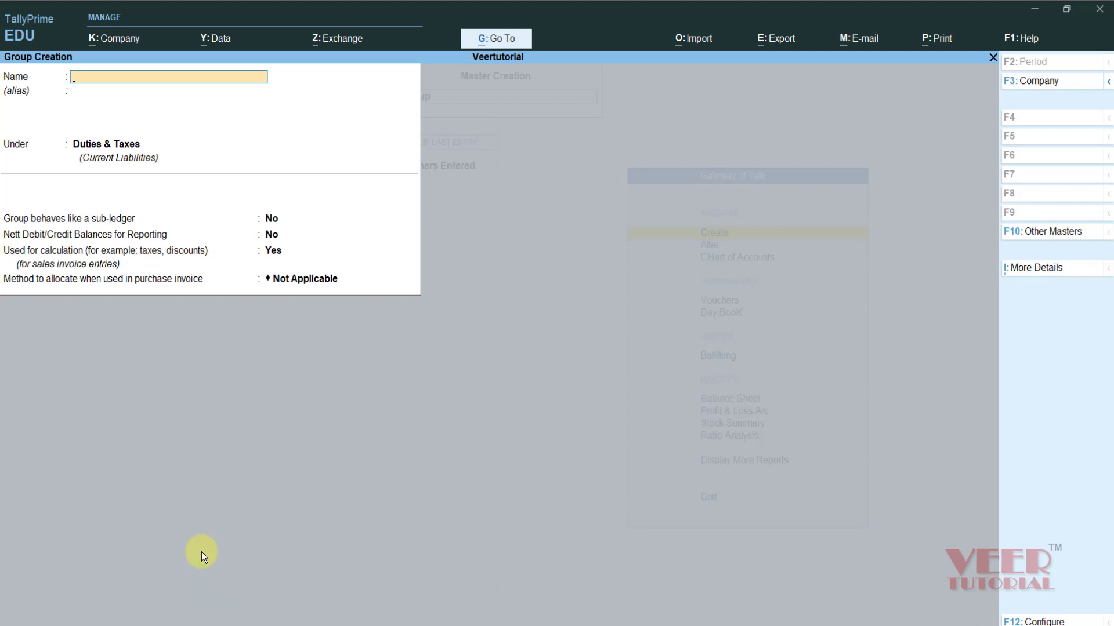
key(Escape)
key(y)
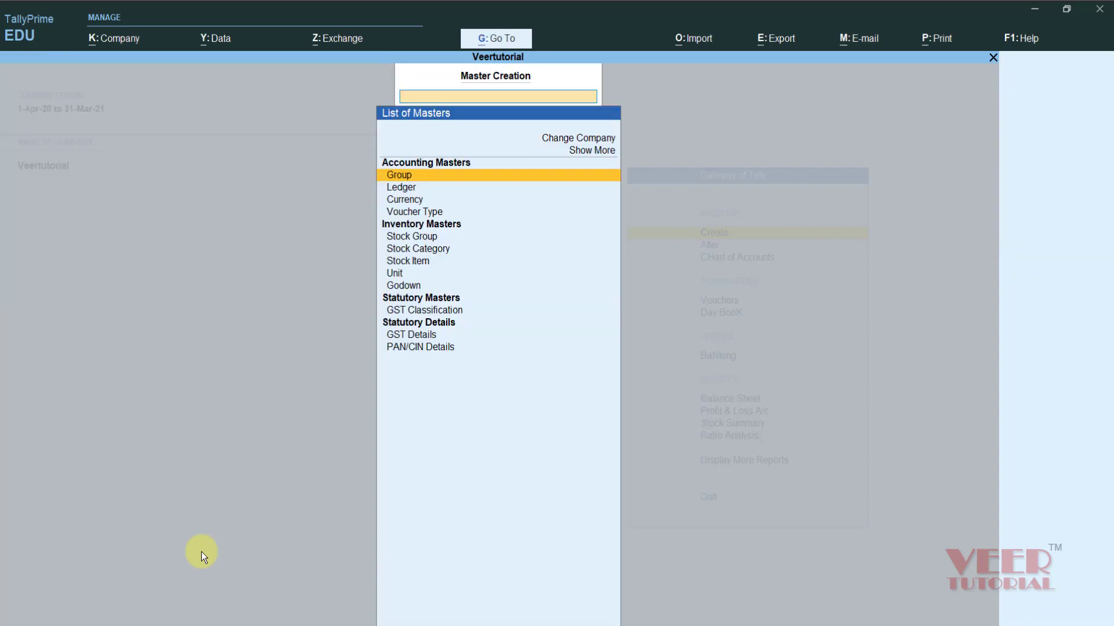
- Check the list of groups available for alteration, and return to the Gateway of Tally
key(Escape)
key(Down)
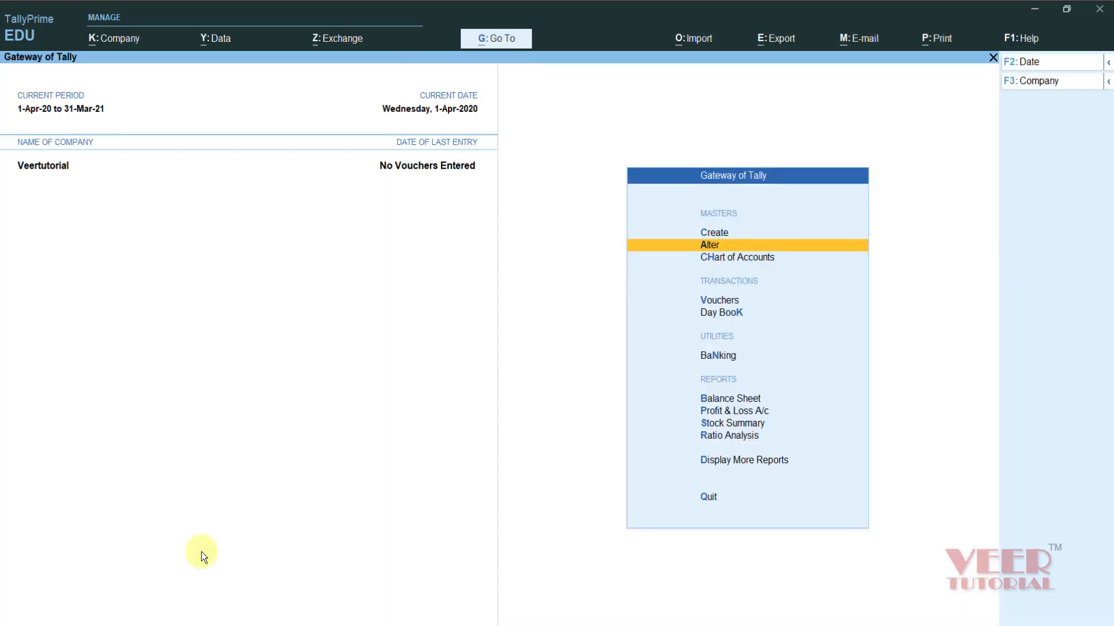
key(Return)
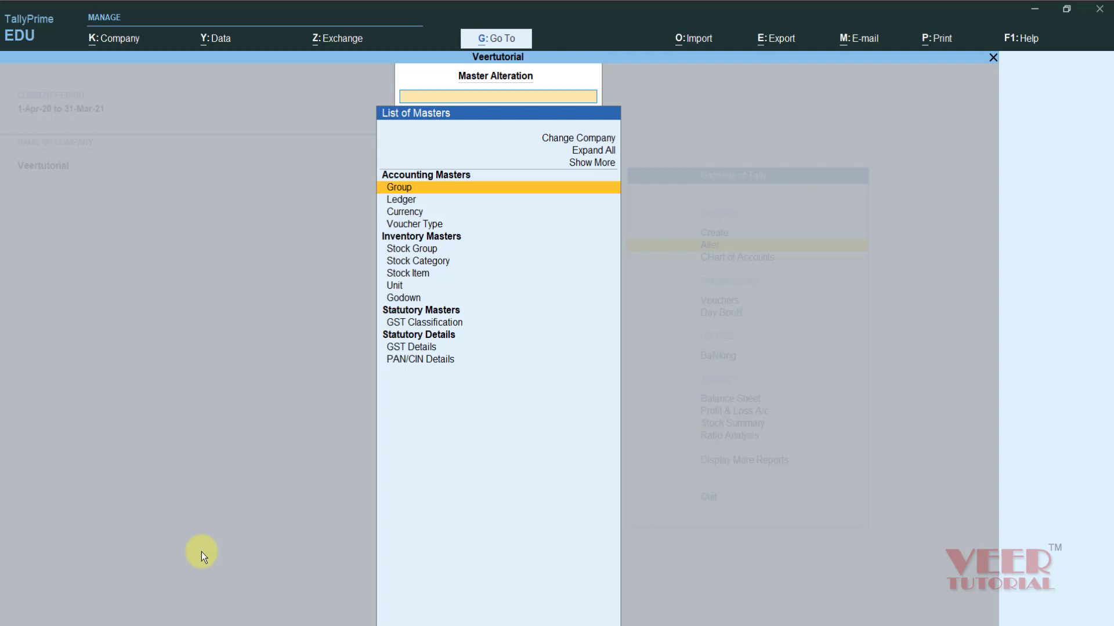
key(Return)
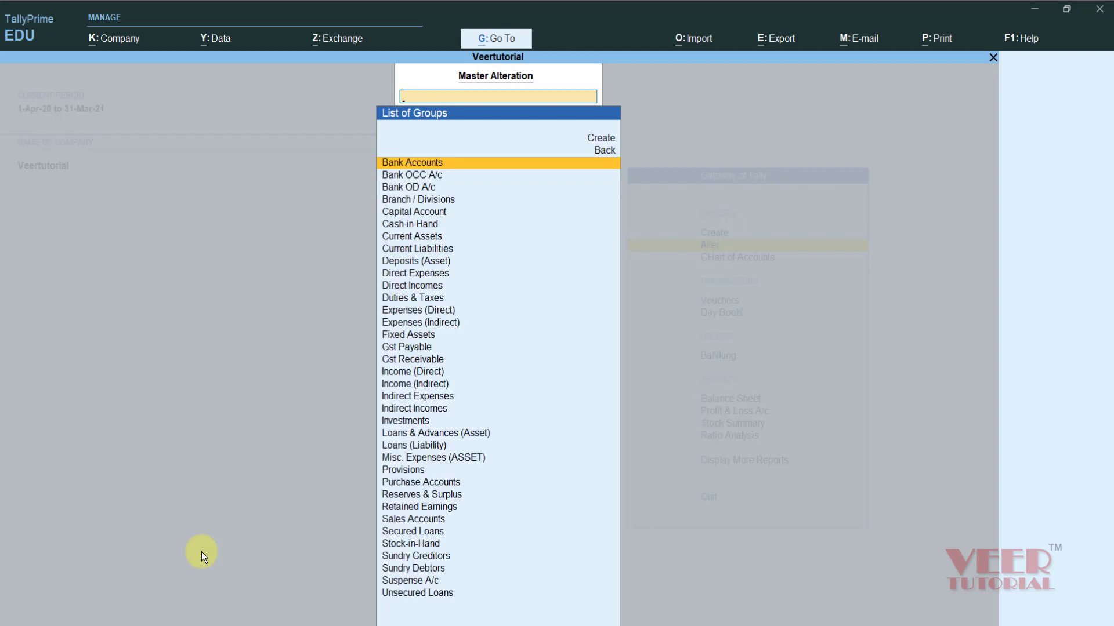
key(Escape)
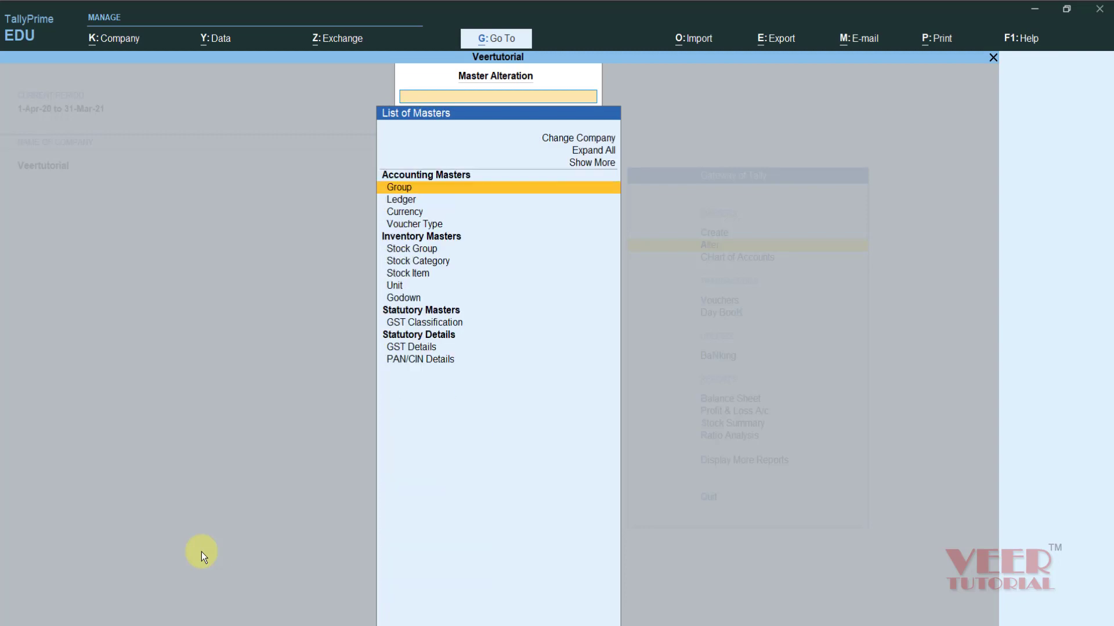
key(Escape)
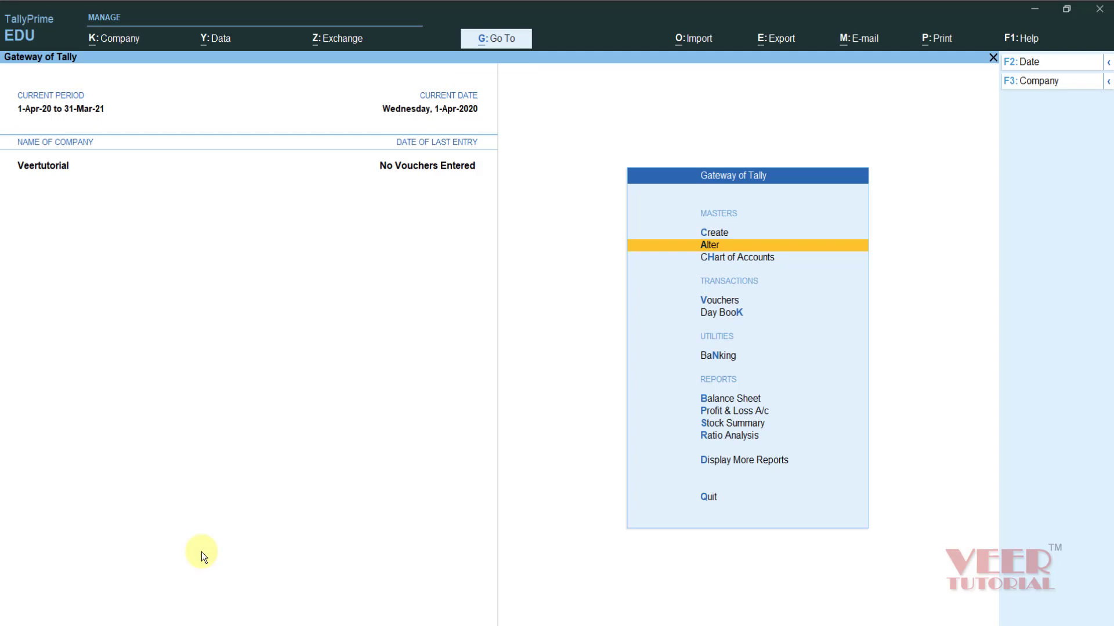
- Alter the existing Main Location godown instead of creating a new one, renaming it Godown 1 under Primary, and save it
key(Up)
key(Return)
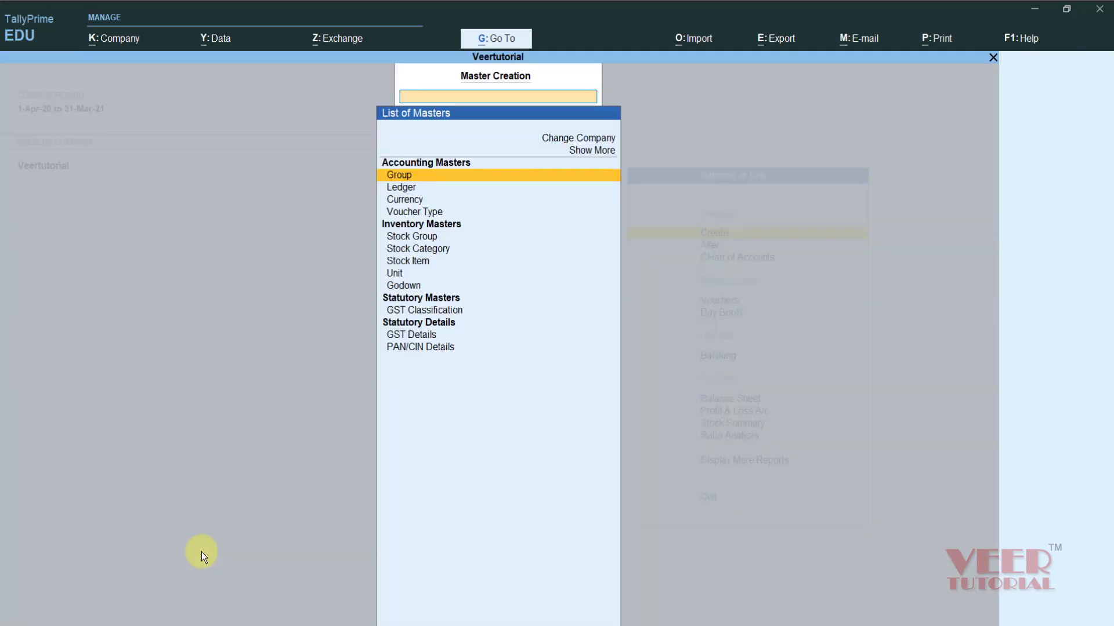
key(Down)
key(Down)
key(Down)
key(Down)
key(Down)
key(Down)
key(Down)
key(Down)
key(Down)
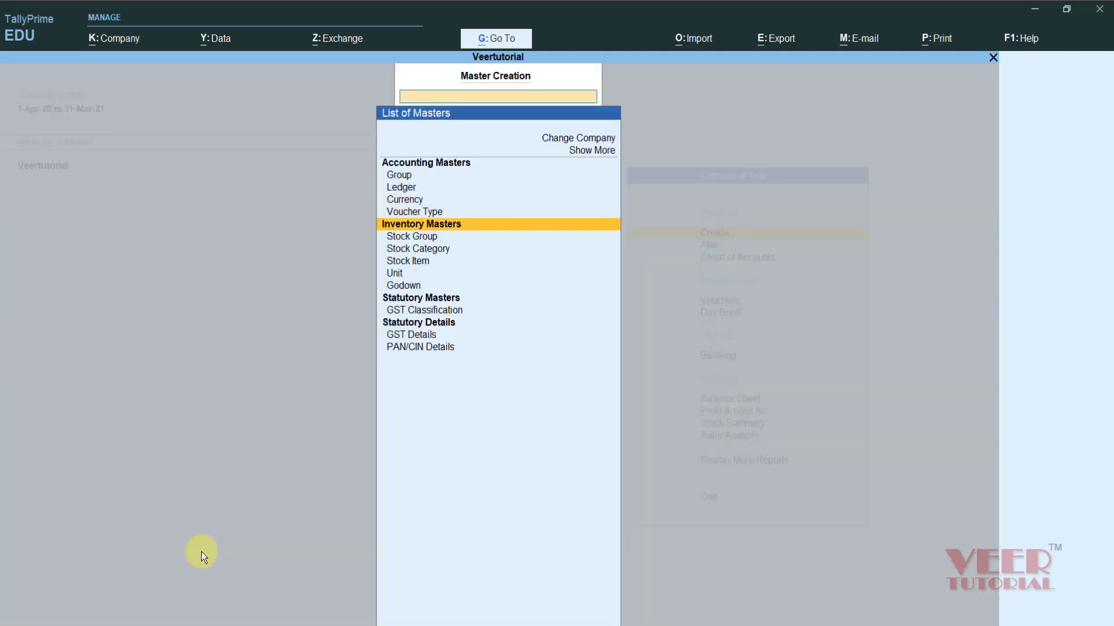
key(Return)
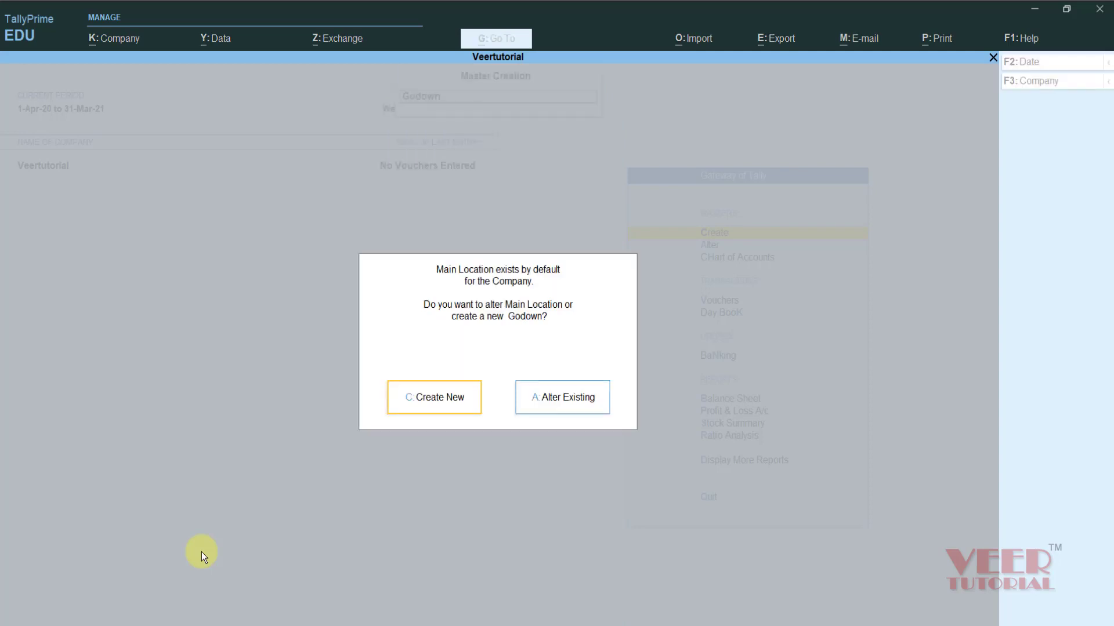
key(Right)
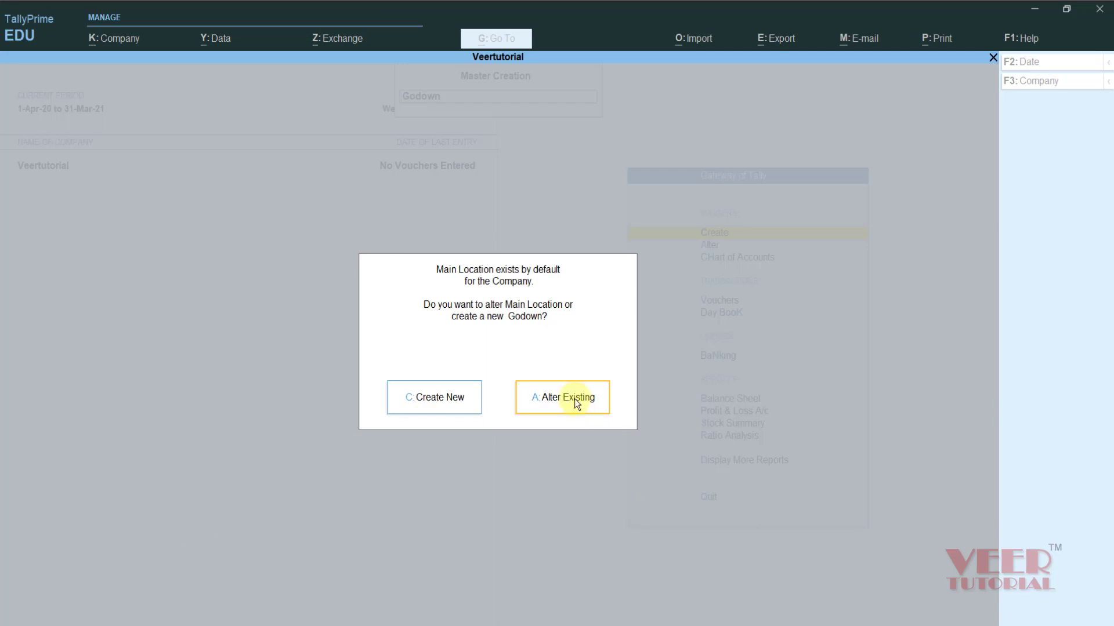
click(575, 399)
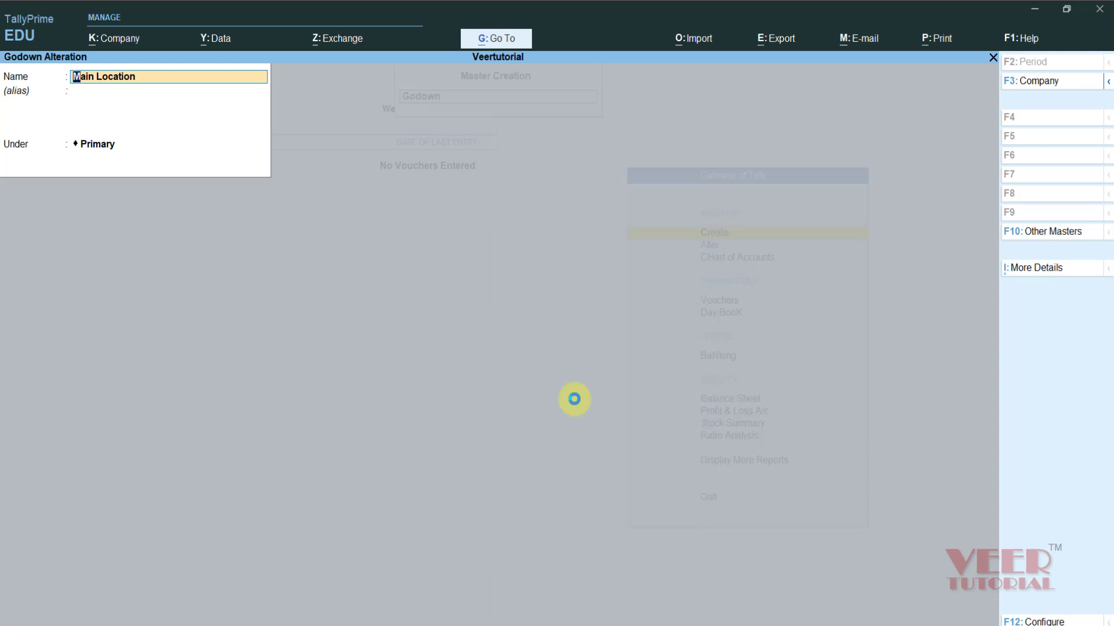
text(Godown 1)
key(Return)
key(Return)
key(Return)
key(Return)
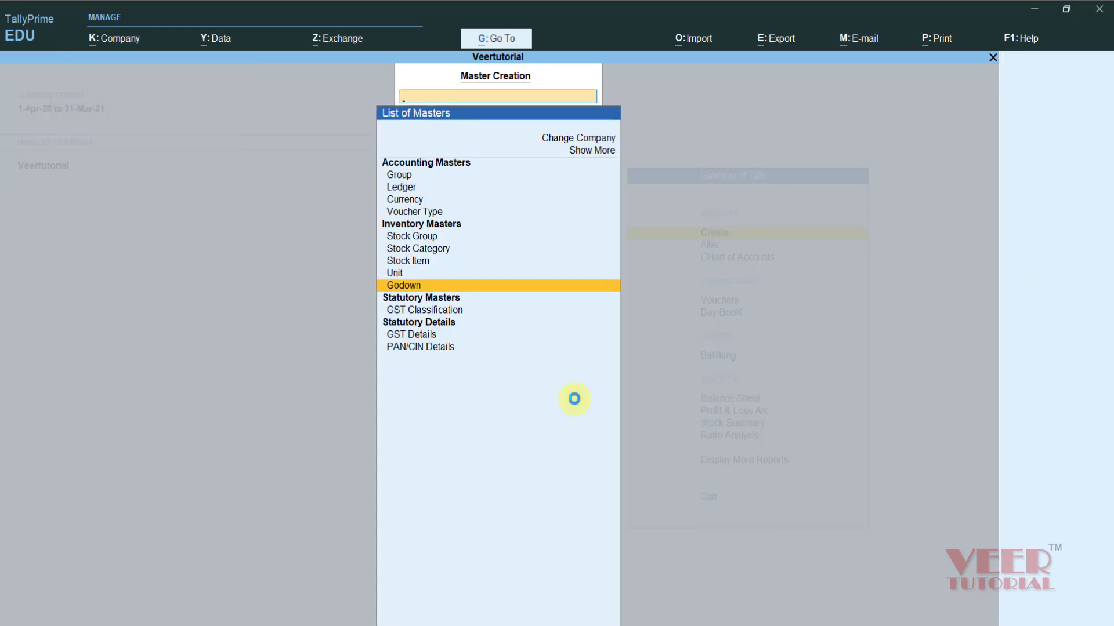
- Create a simple unit with symbol nos, formal name Number, UQC PCS-PIECES and 0 decimal places
key(Up)
key(Return)
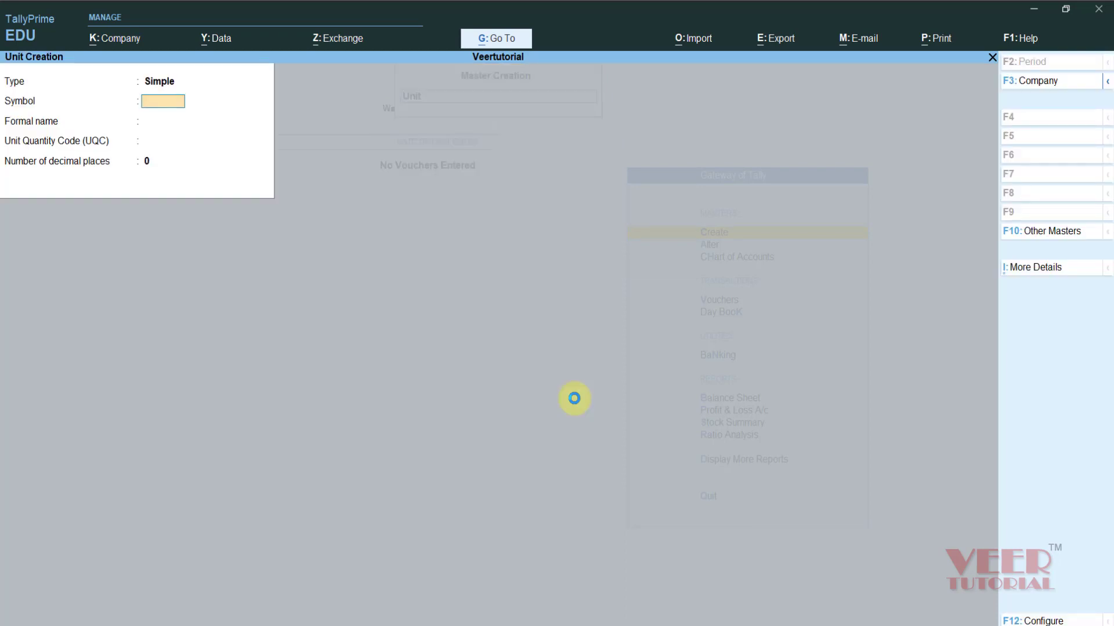
text(nos)
key(Return)
text(Number)
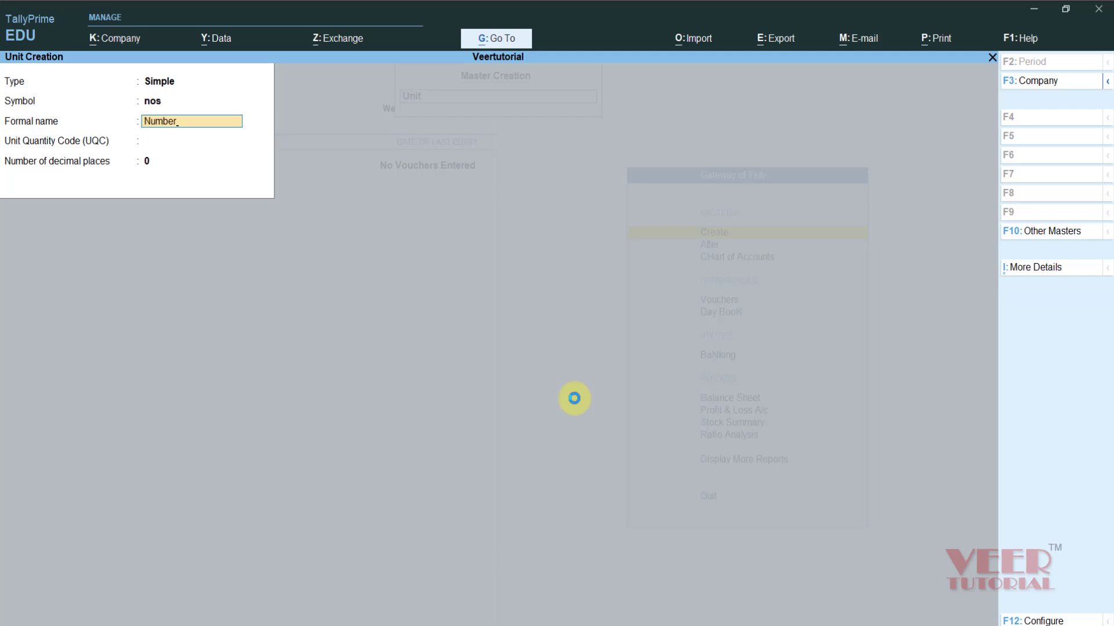
key(Return)
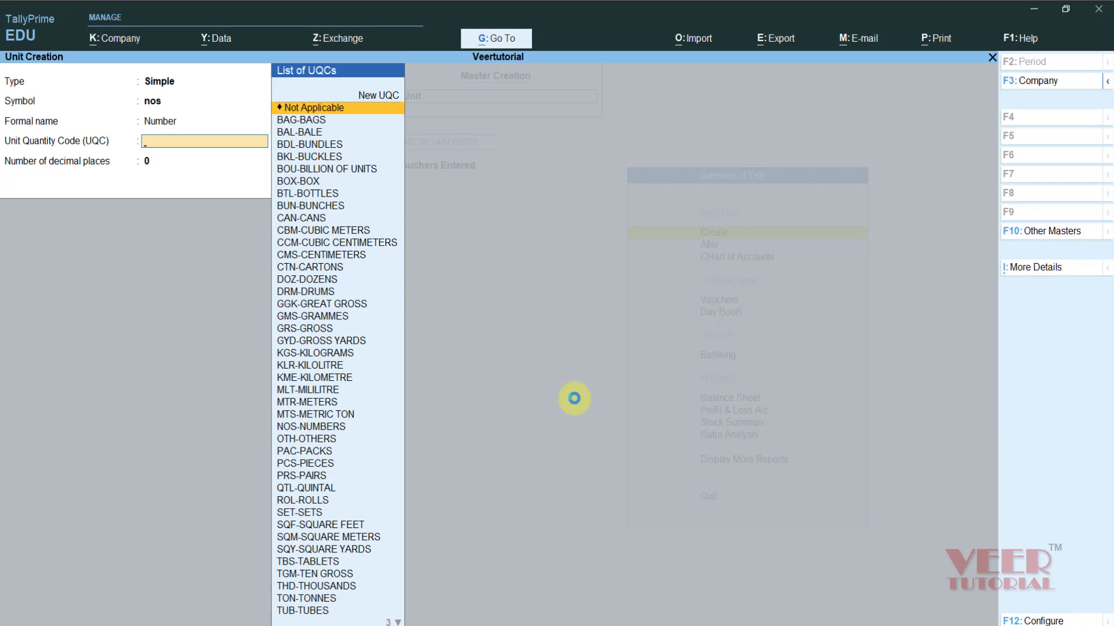
text(pcs)
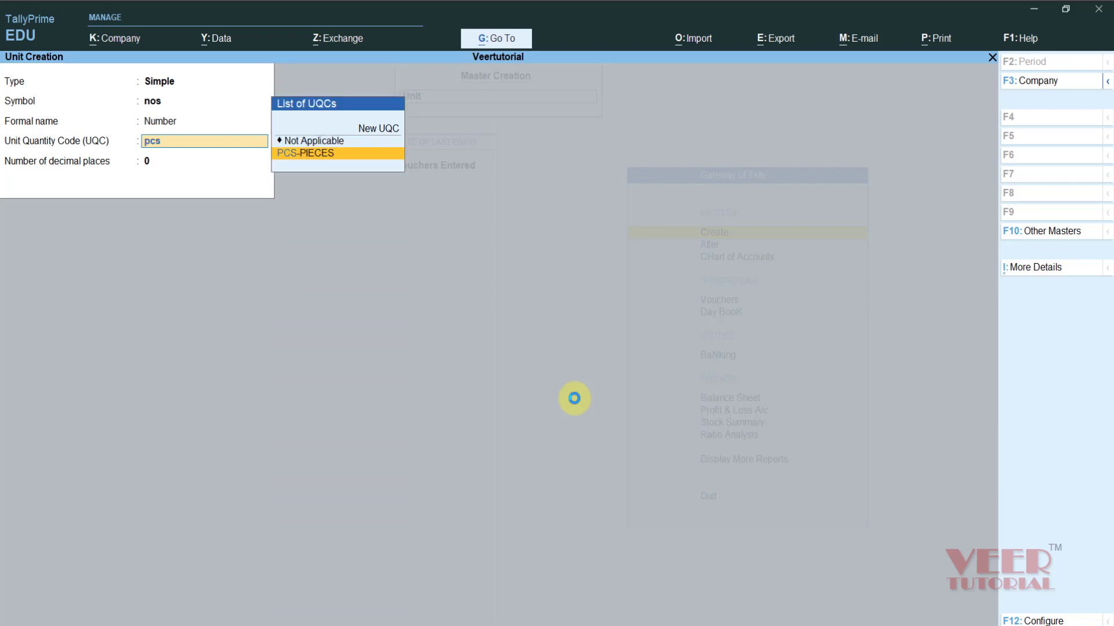
key(Return)
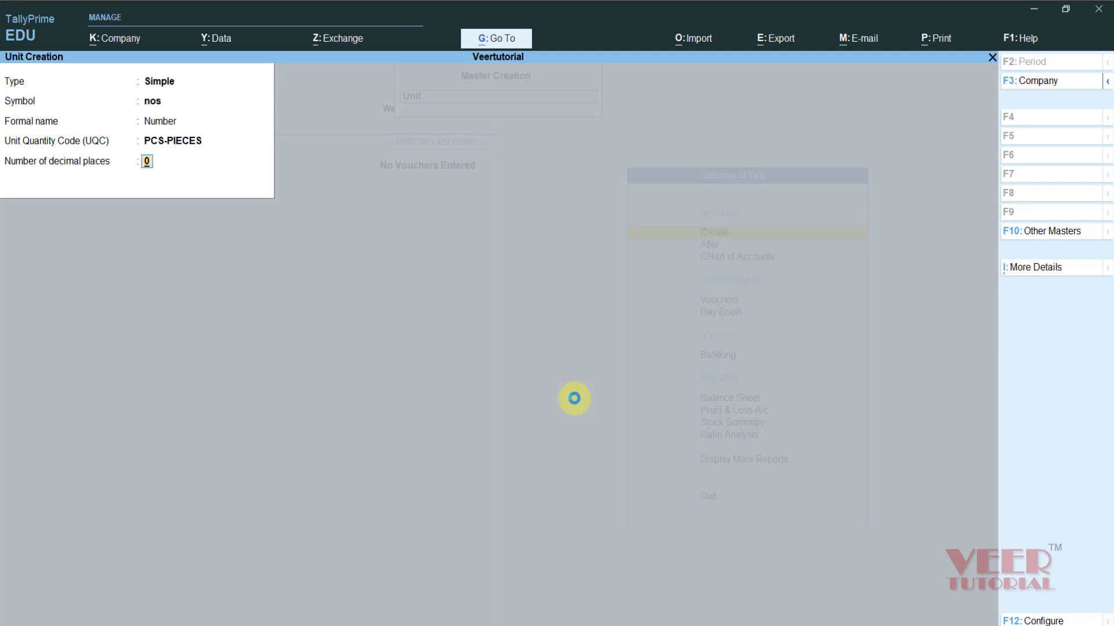
key(Return)
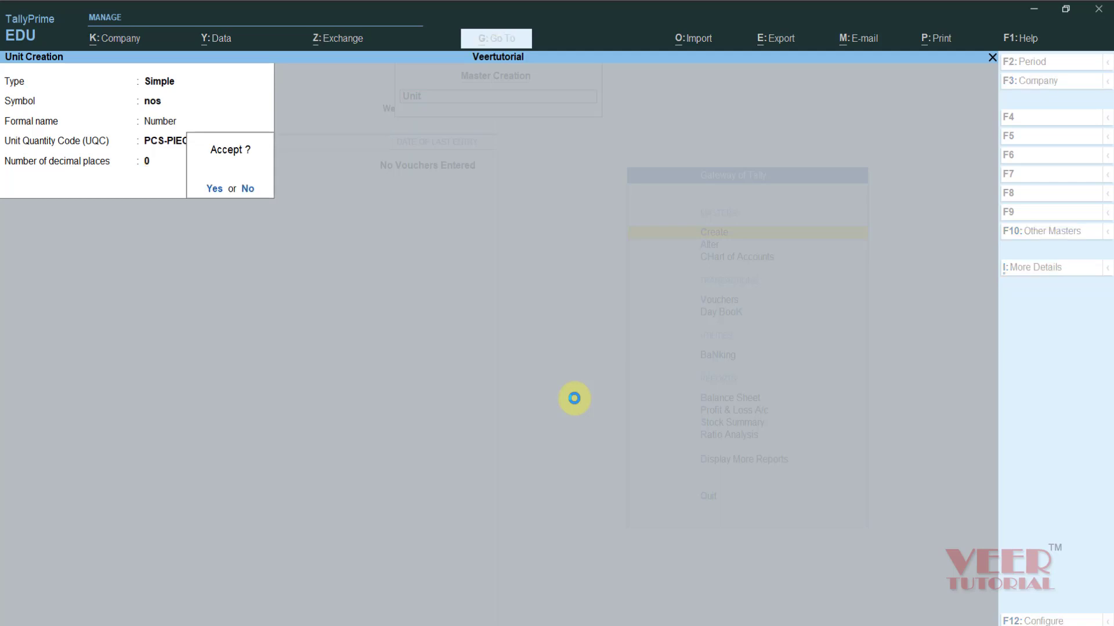
key(Return)
- Define a simple unit with symbol kgs, formal name Kilograms, UQC KGS-KILOGRAMS and 2 decimal places
key(BackSpace)
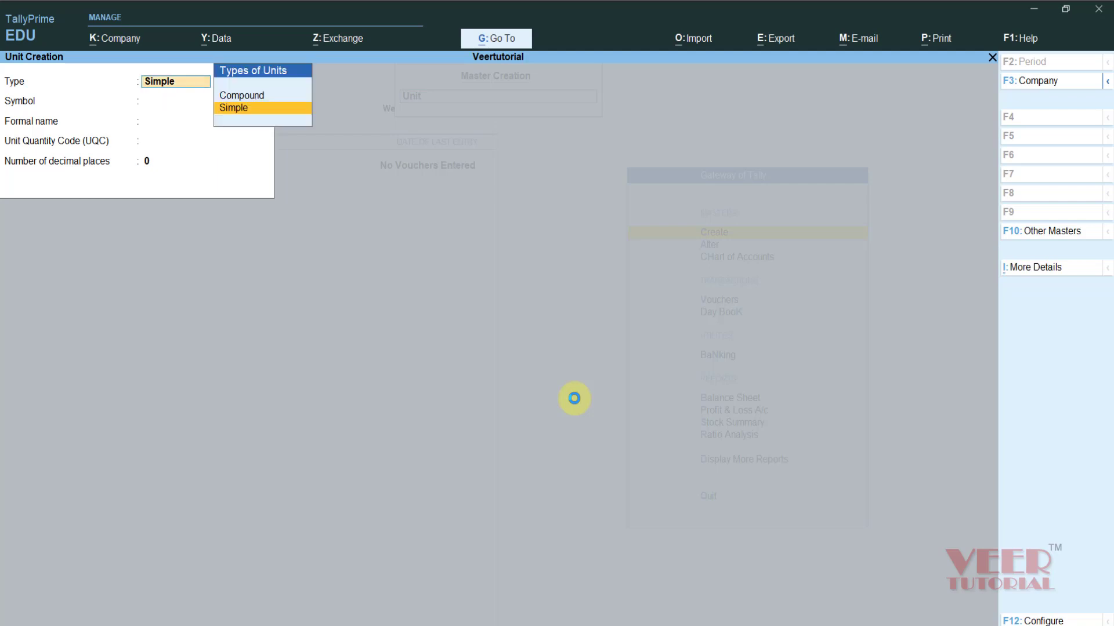
key(Return)
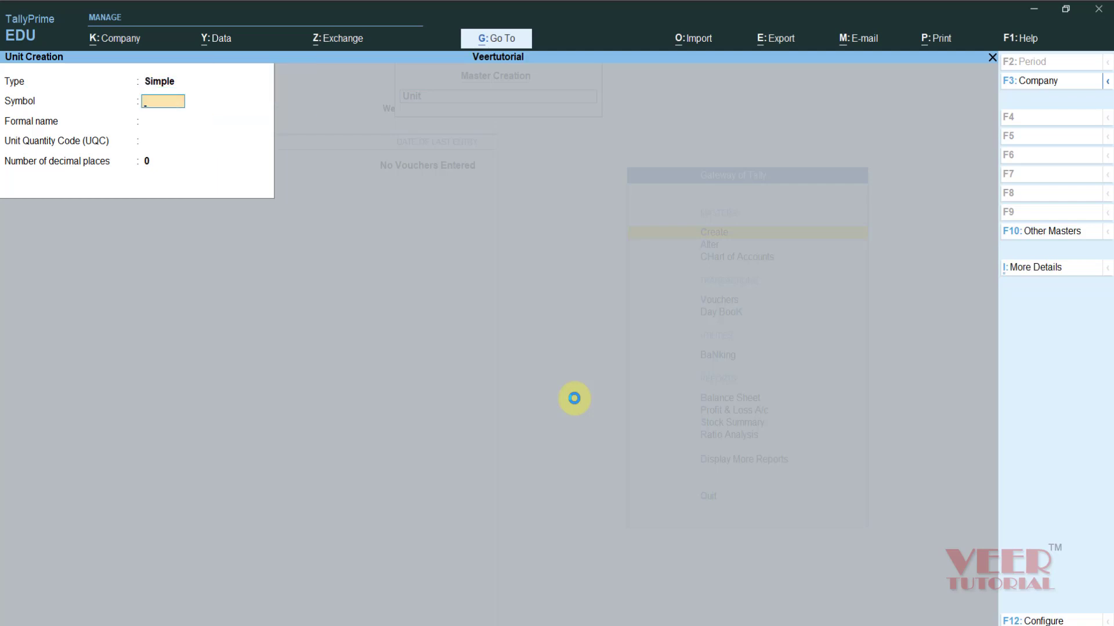
text(kgs)
key(Return)
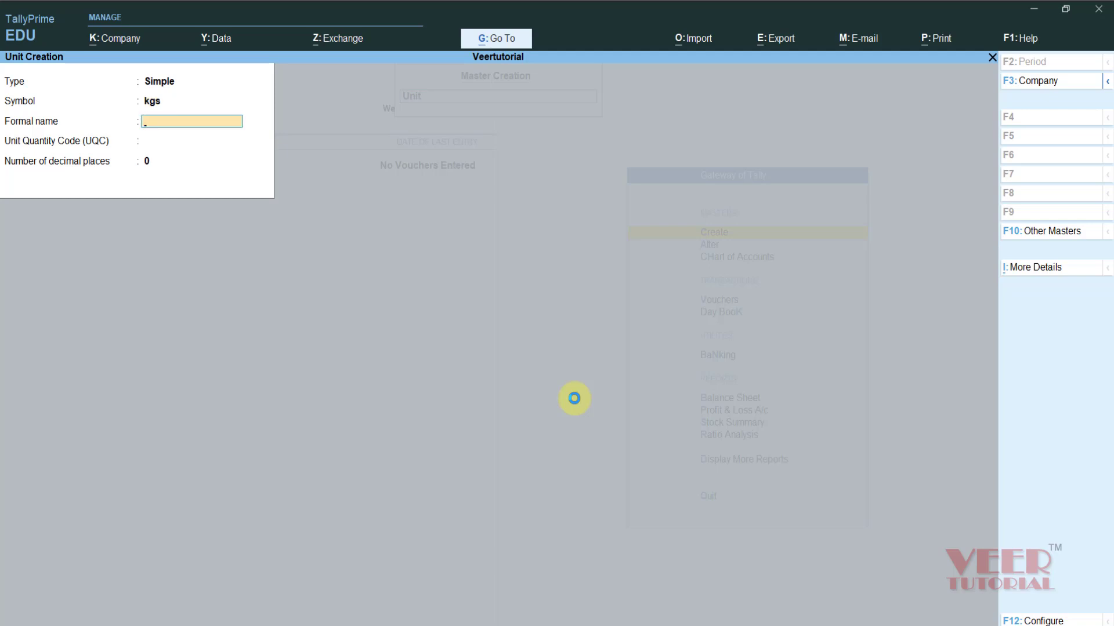
text(Kilograms)
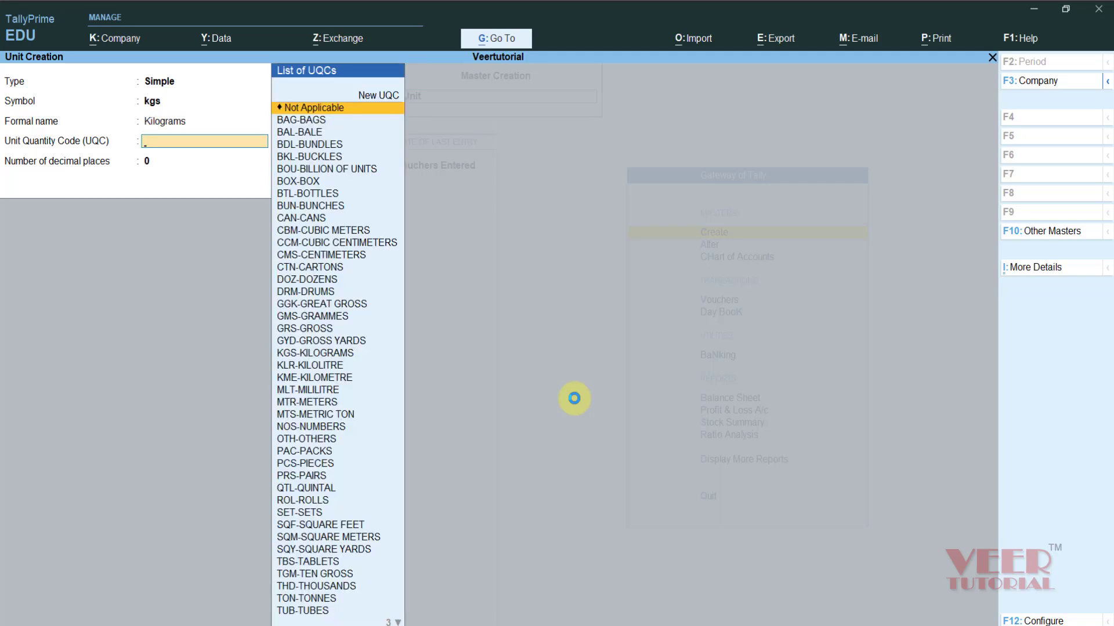
text(k)
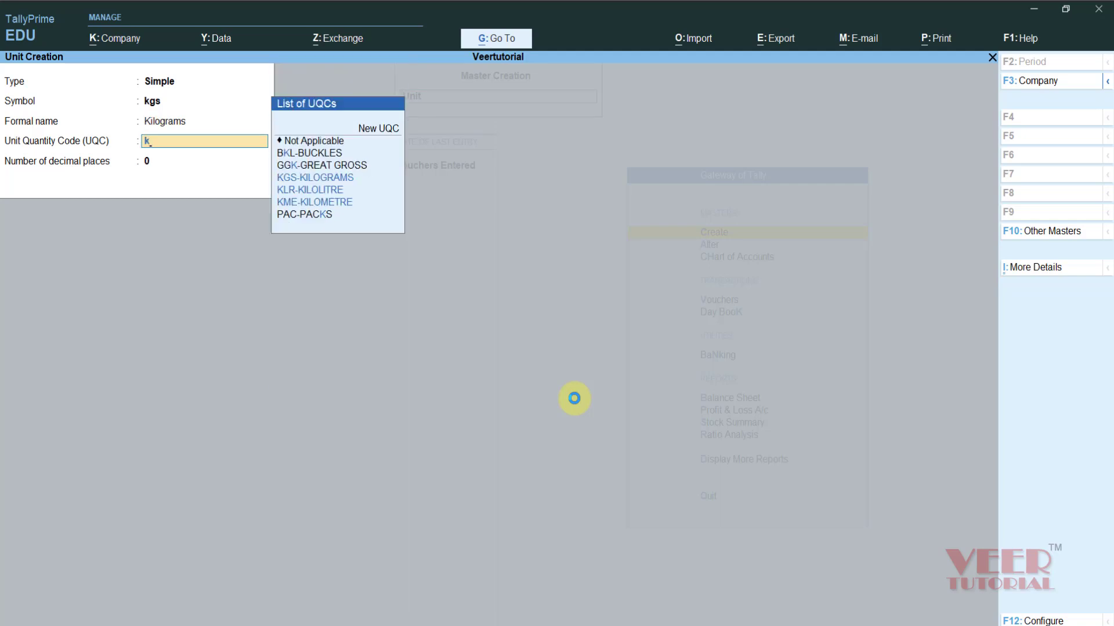
key(Return)
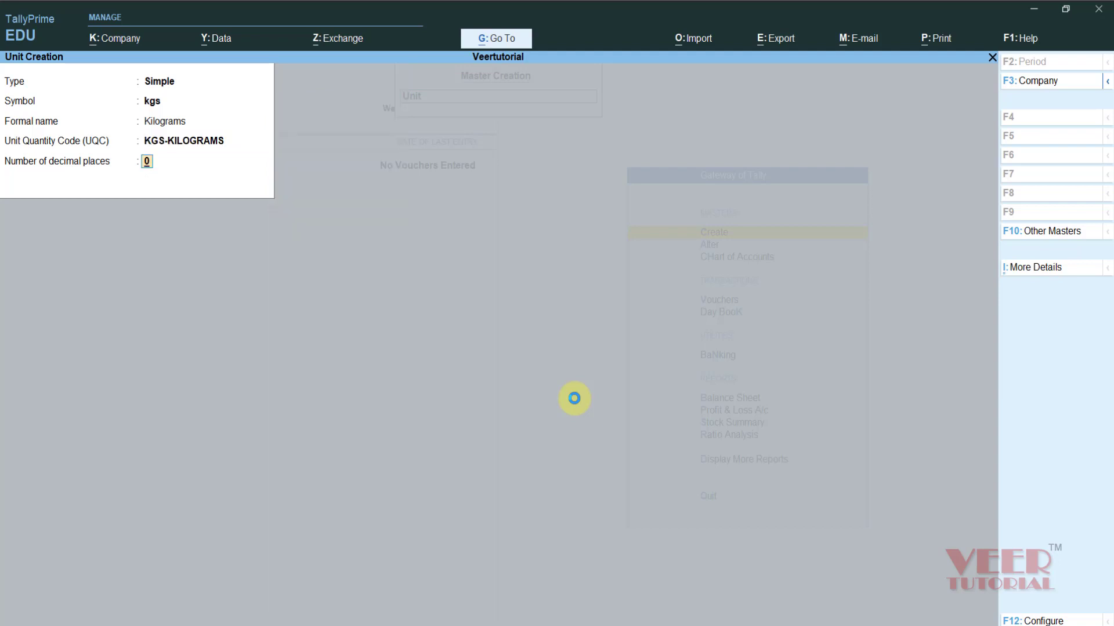
text(2)
key(Return)
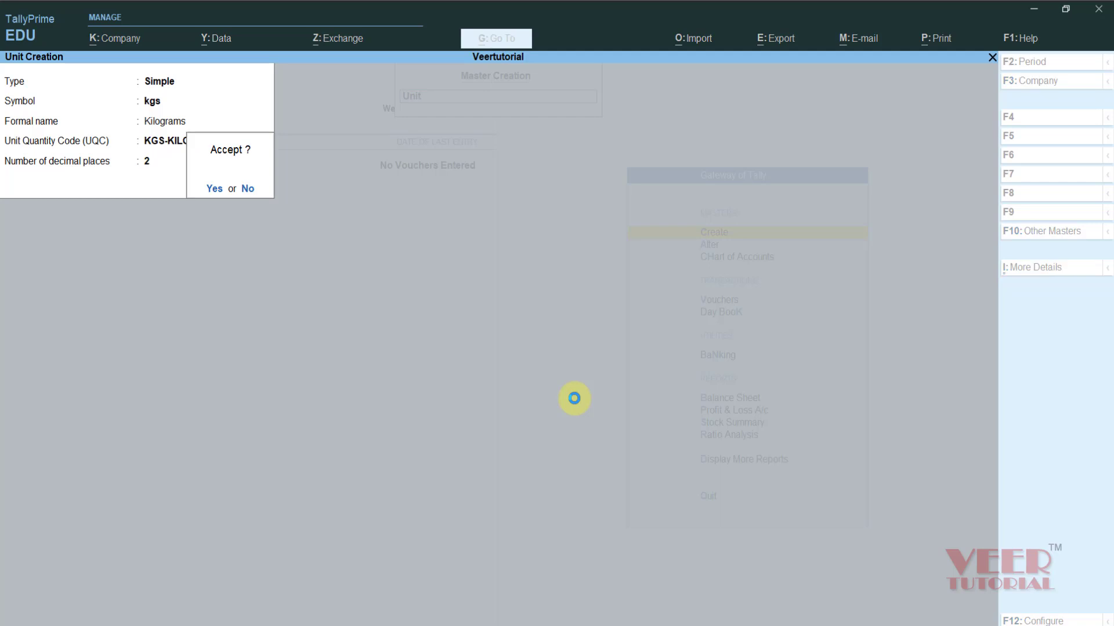
- Accept the kgs unit and create a simple unit gram with formal name Grams, UQC GMS-GRAMMES and 0 decimal places
text(ygram)
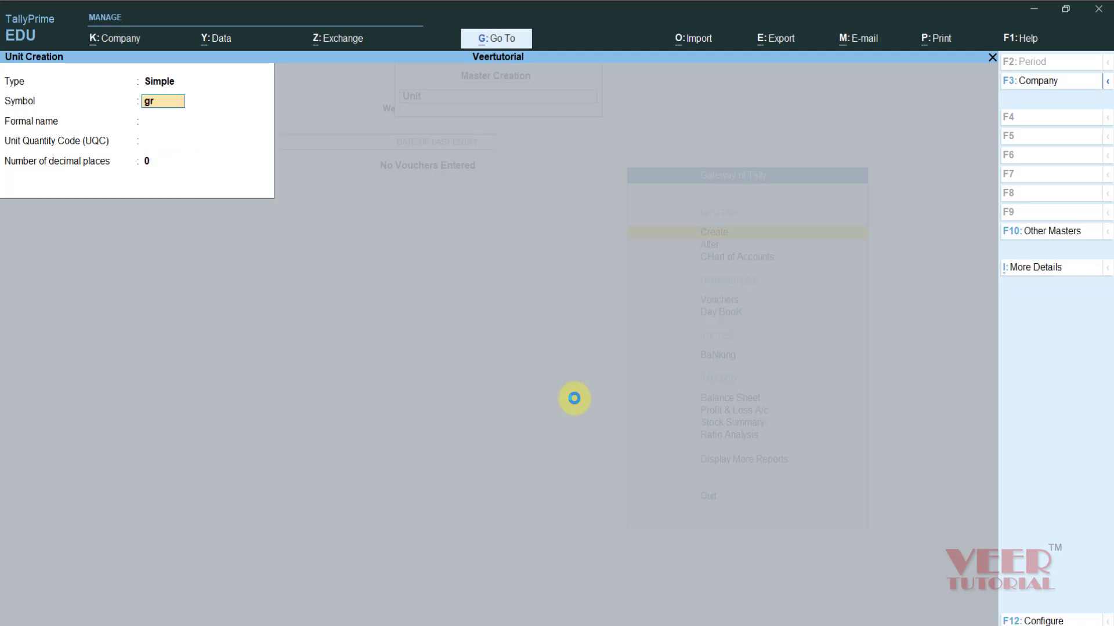
key(Return)
text(Grams)
key(Return)
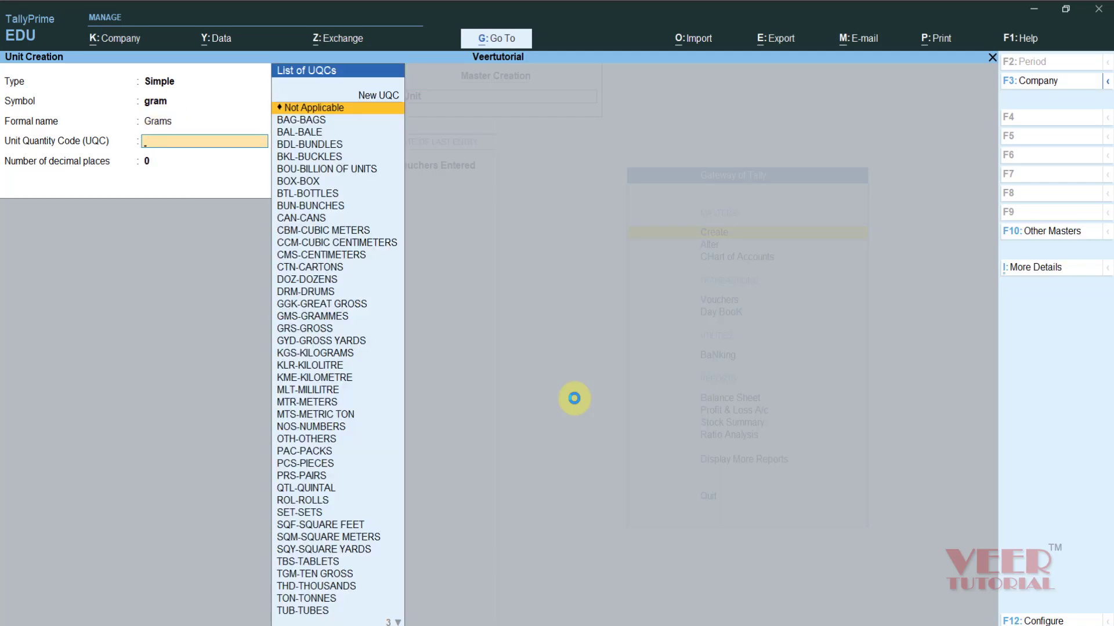
text(gra)
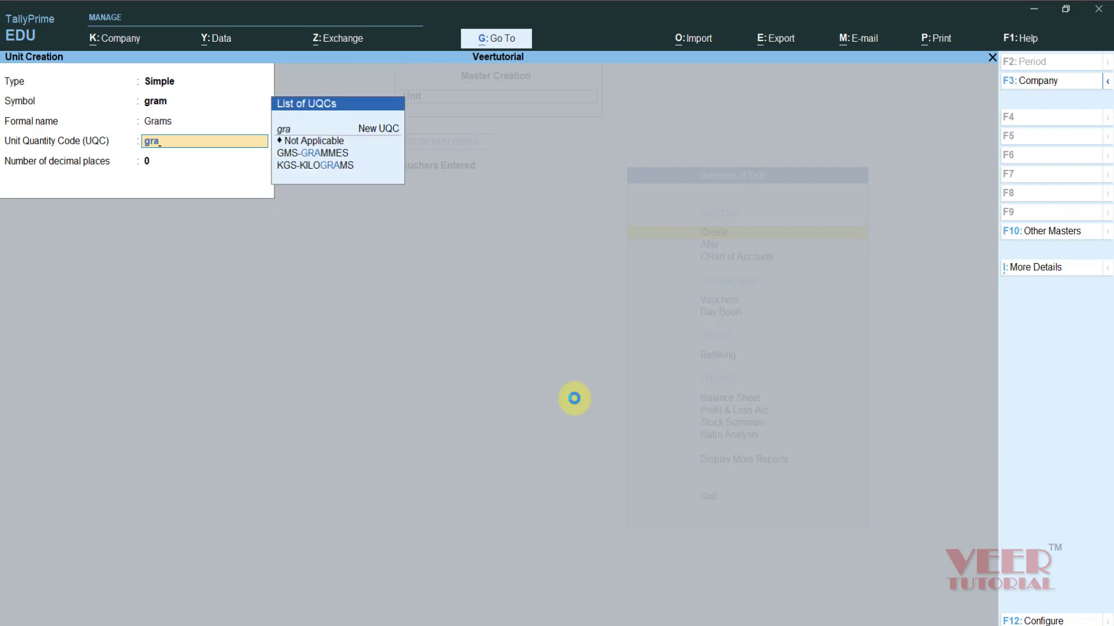
key(Return)
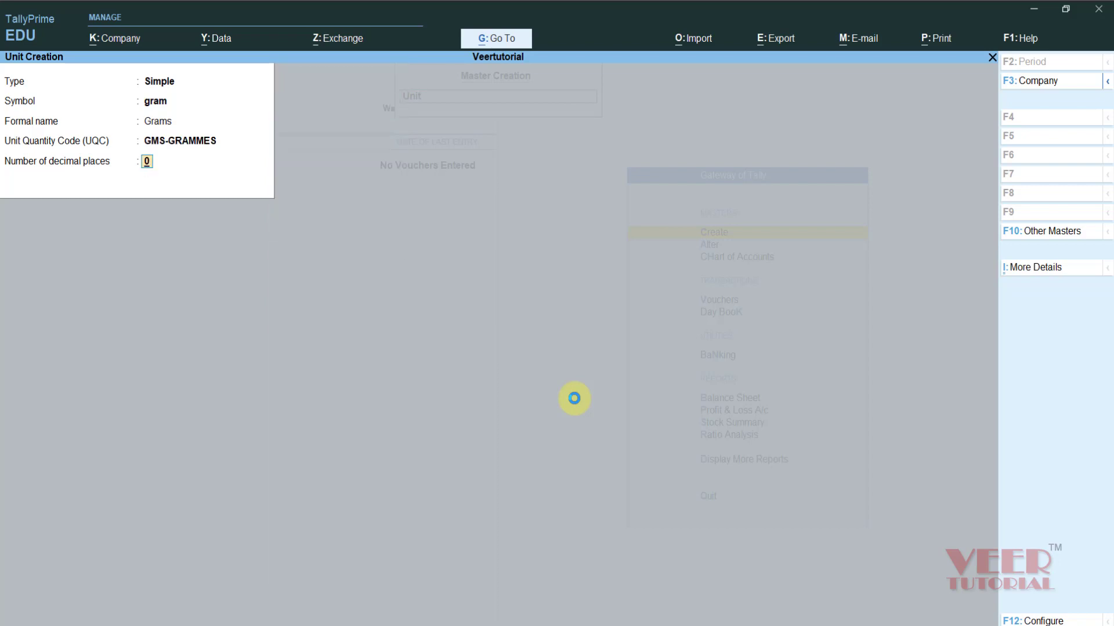
key(Return)
key(Return)
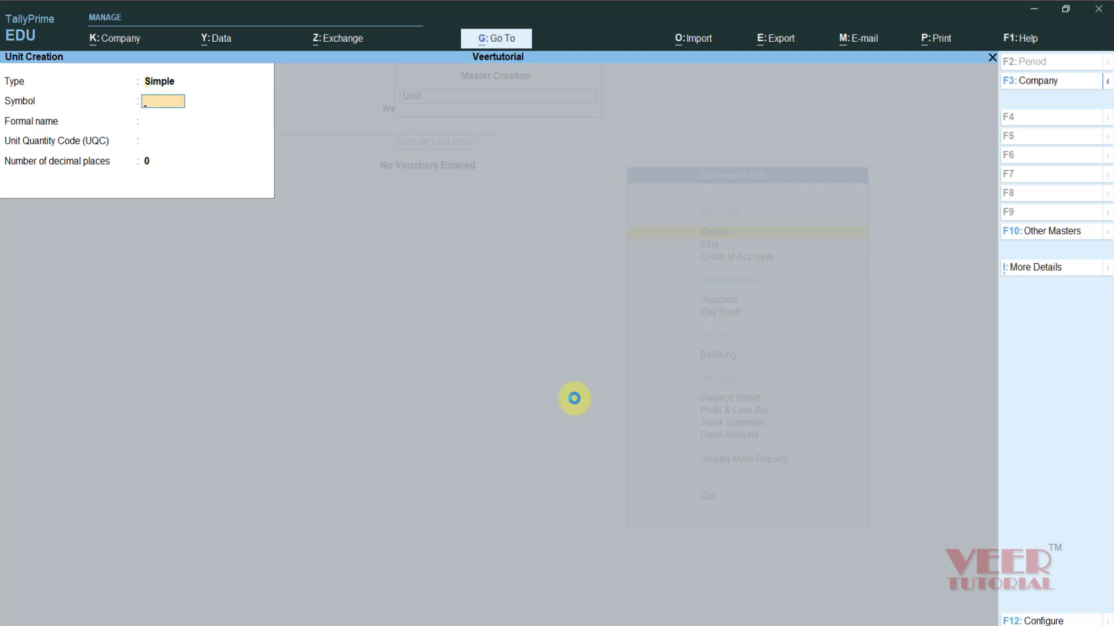
- Create a compound unit of kgs equal to 1000 gram, and leave unit creation
key(BackSpace)
key(Up)
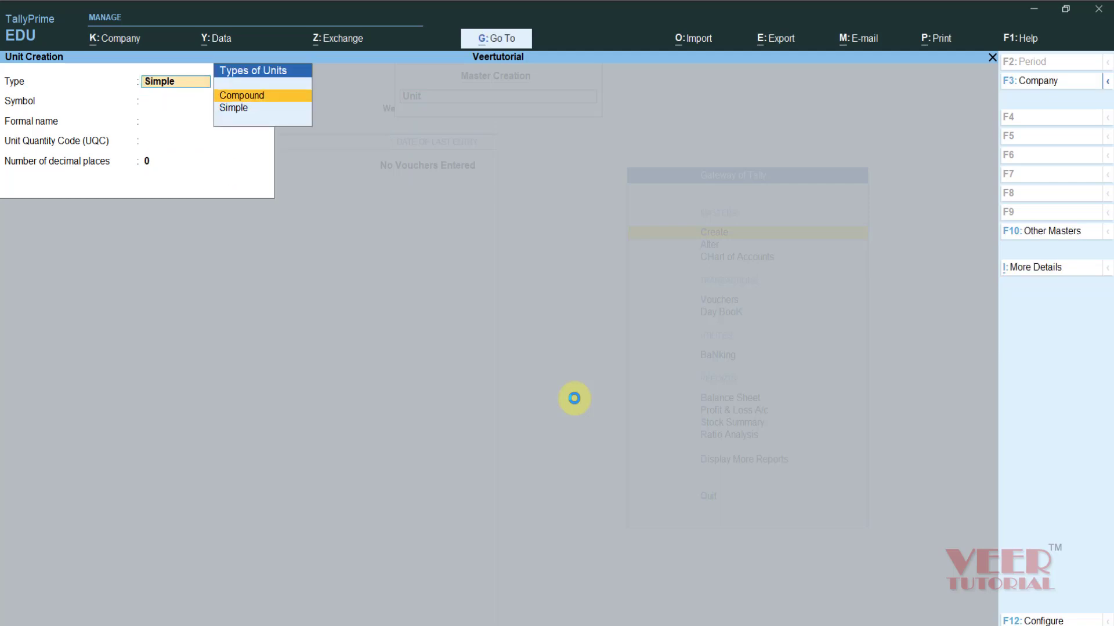
key(Return)
key(Down)
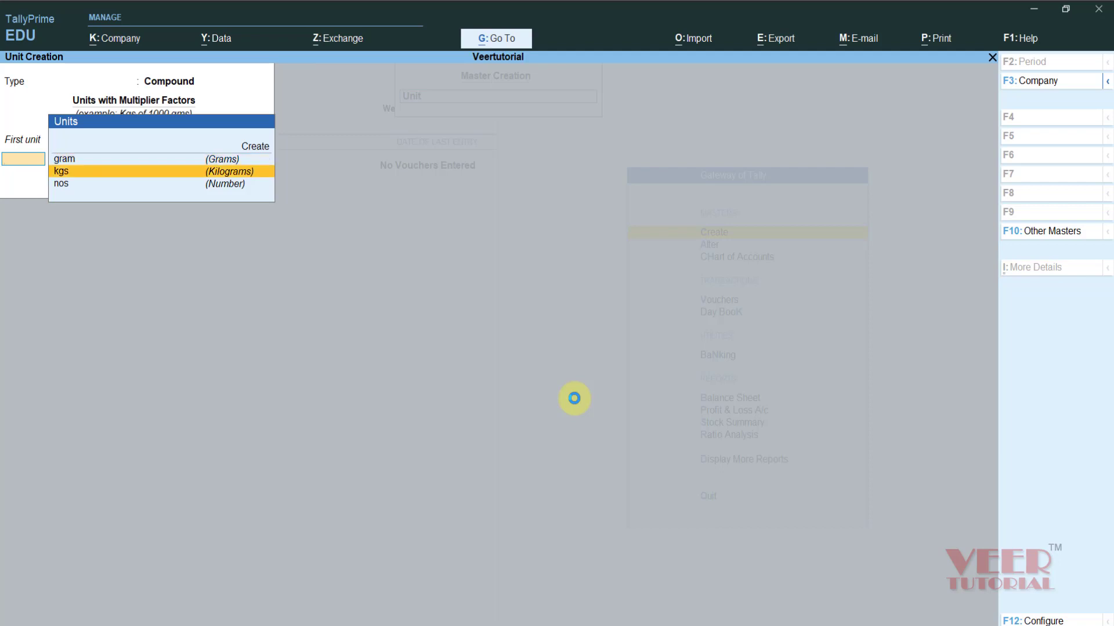
key(Return)
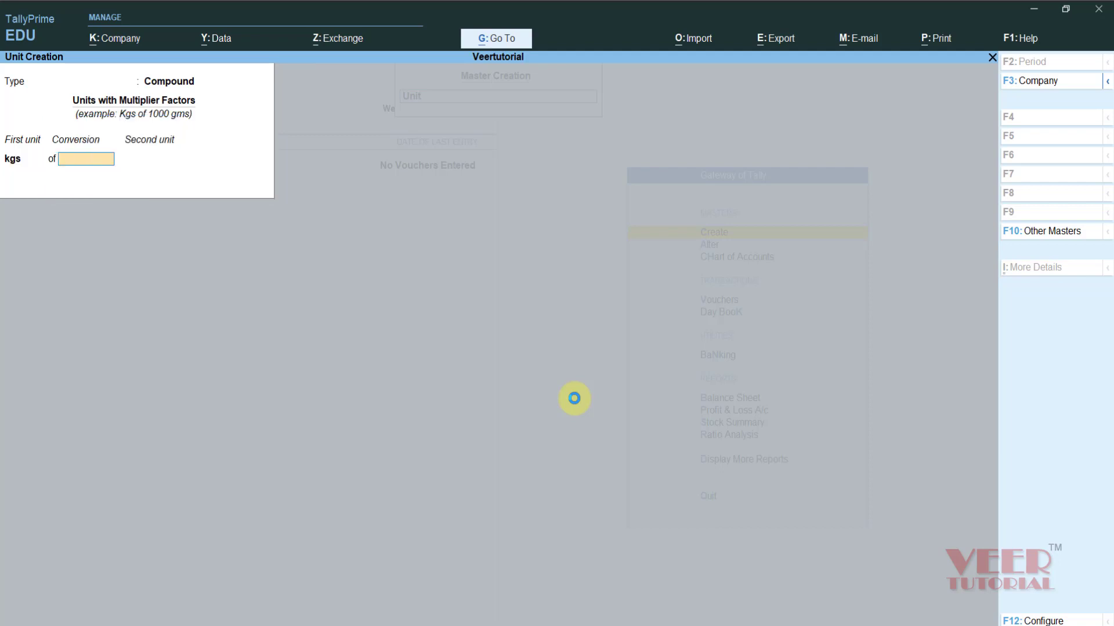
text(1000)
key(Return)
key(Return)
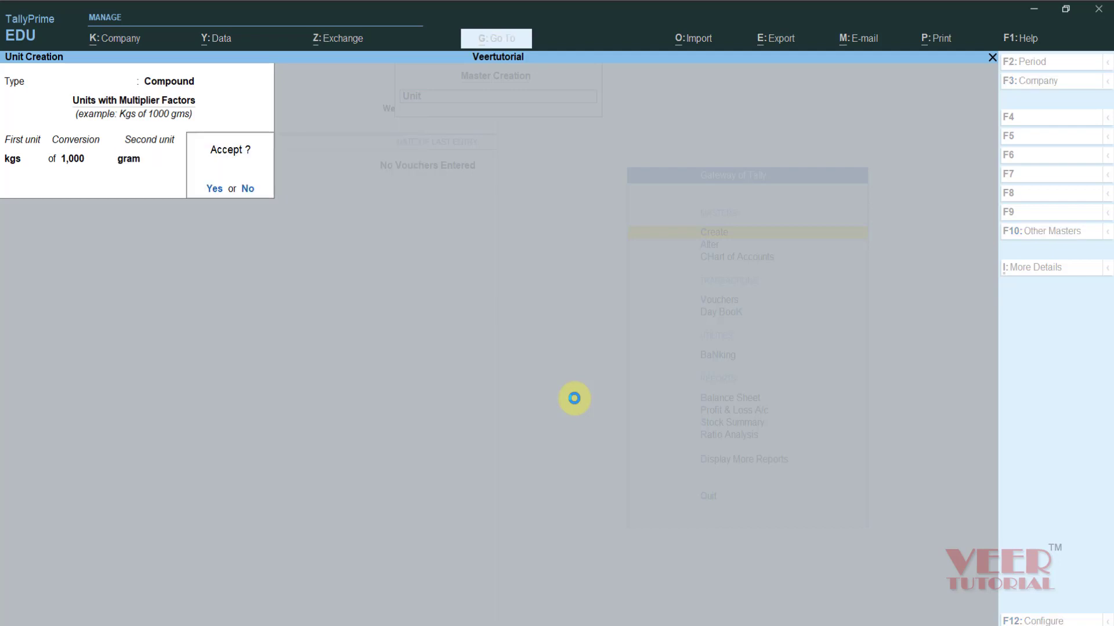
key(Return)
key(Escape)
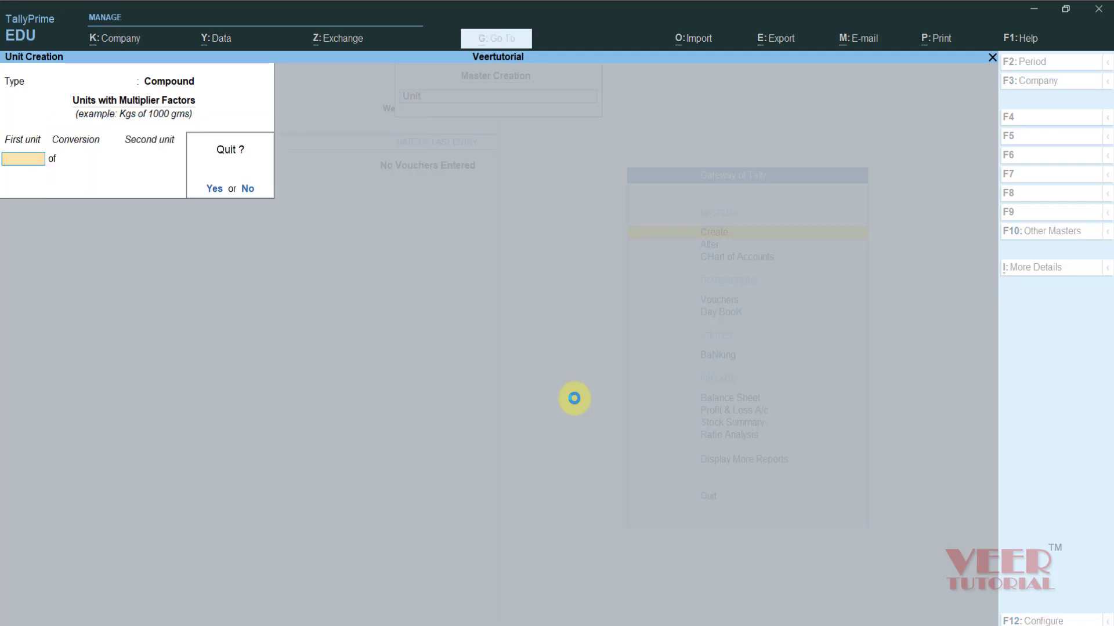
key(Return)
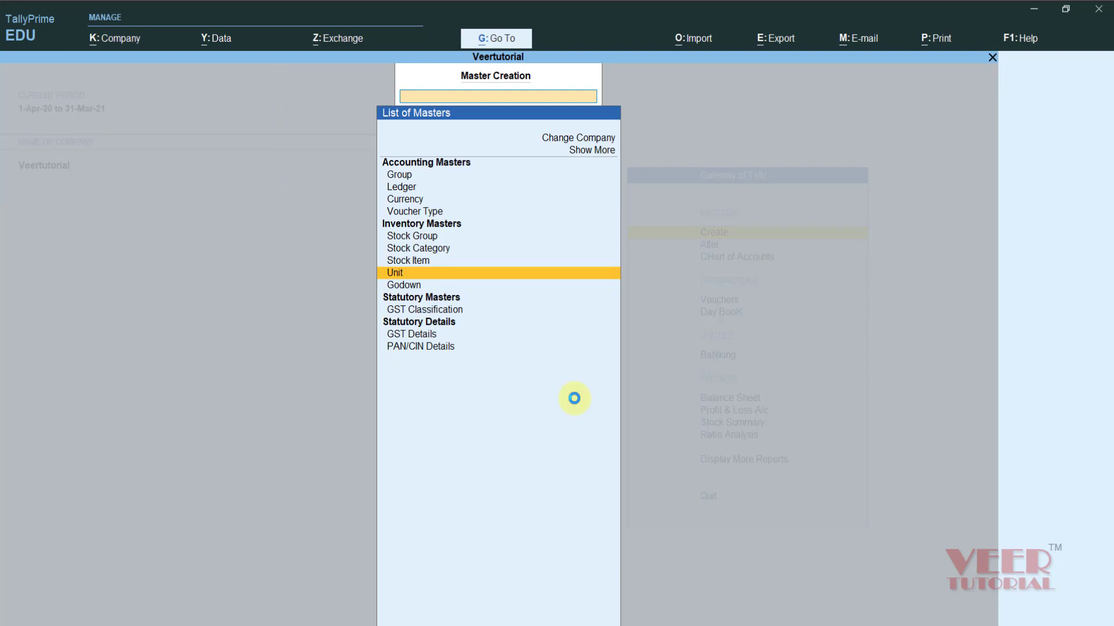
- Create a stock category named Veertutorial under Primary, without an alias
key(Up)
key(Up)
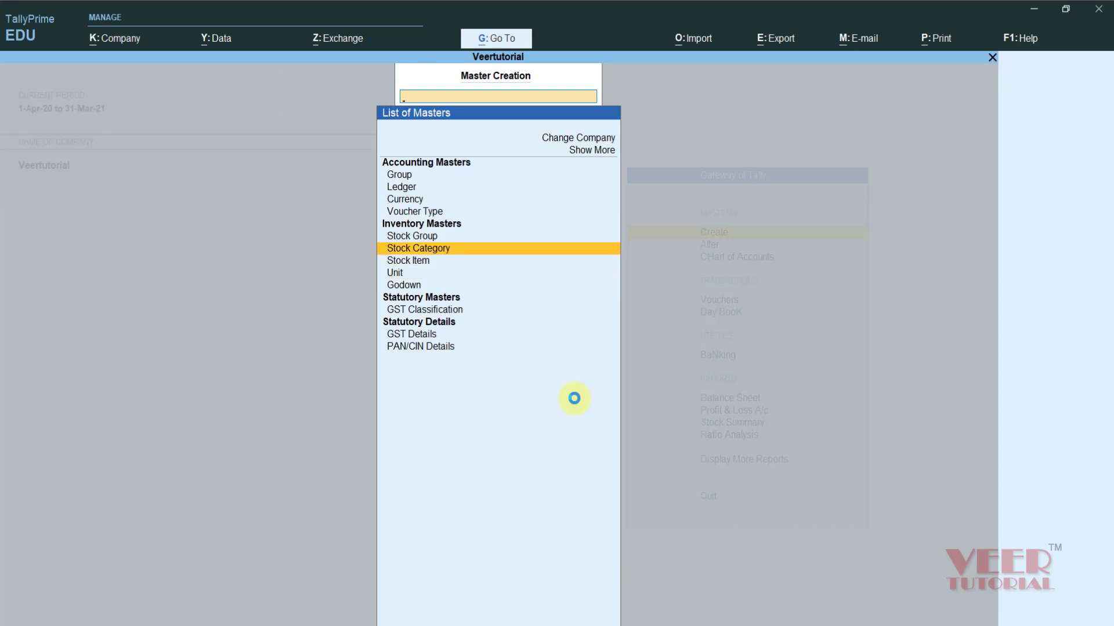
key(Return)
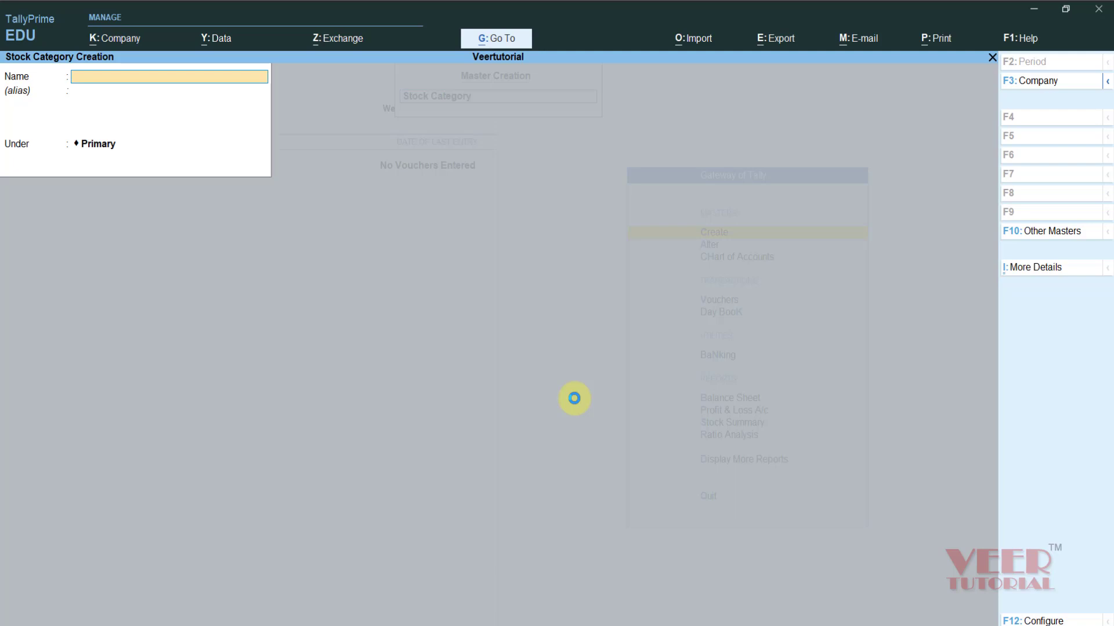
text(Veertutorial)
key(Return)
key(Return)
key(Return)
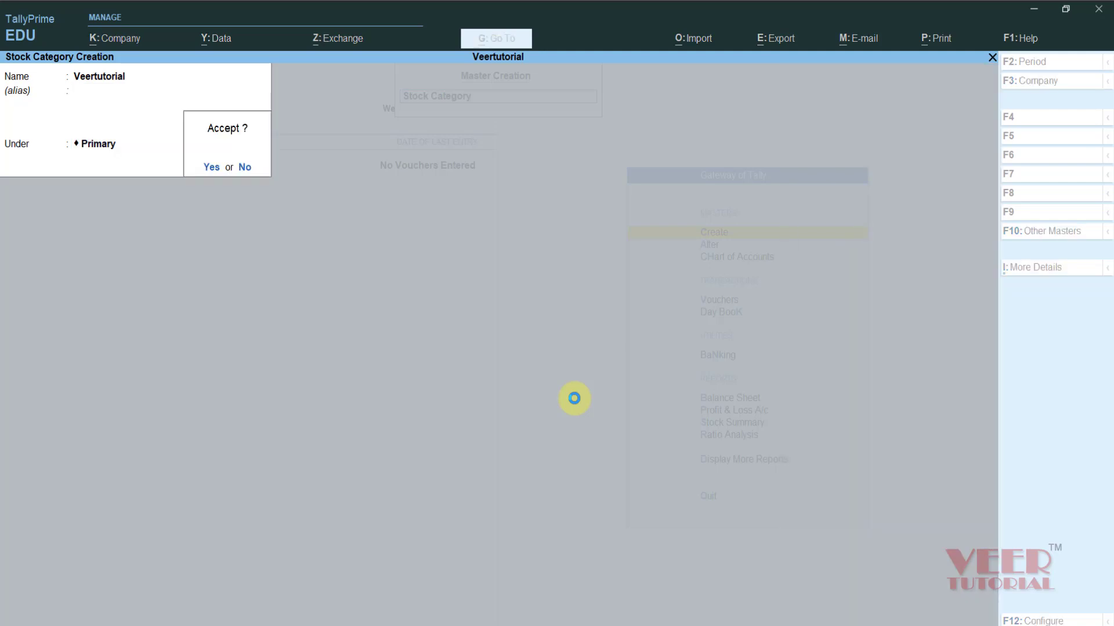
key(Return)
- Create a stock category named Tutorial under Primary, and leave stock category creation
text(Tutr)
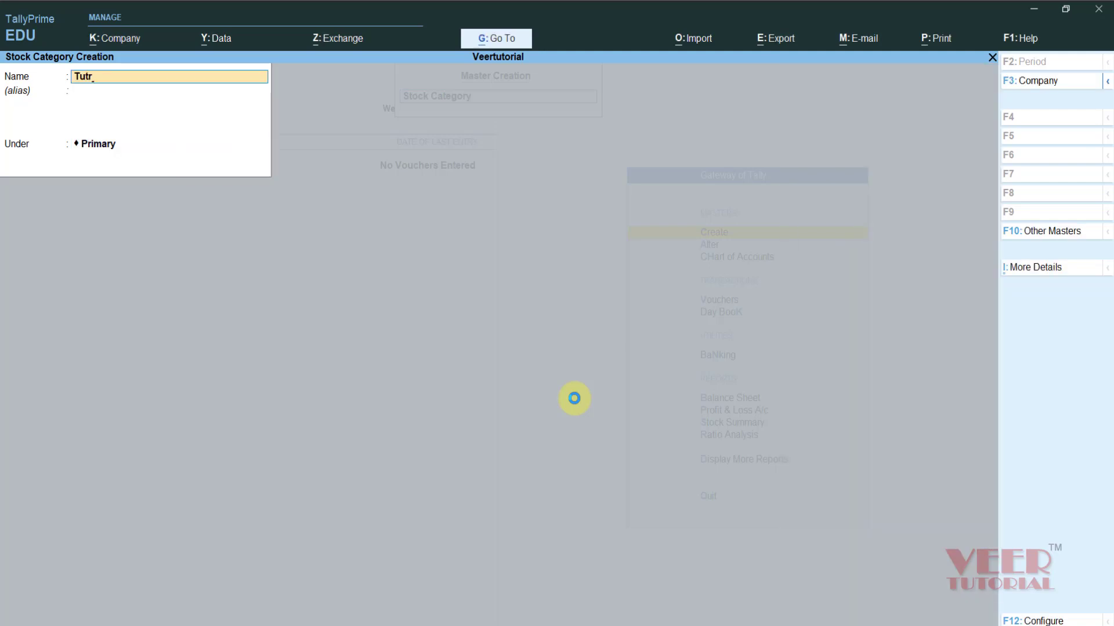
key(BackSpace)
text(orial)
key(Return)
key(Return)
key(Return)
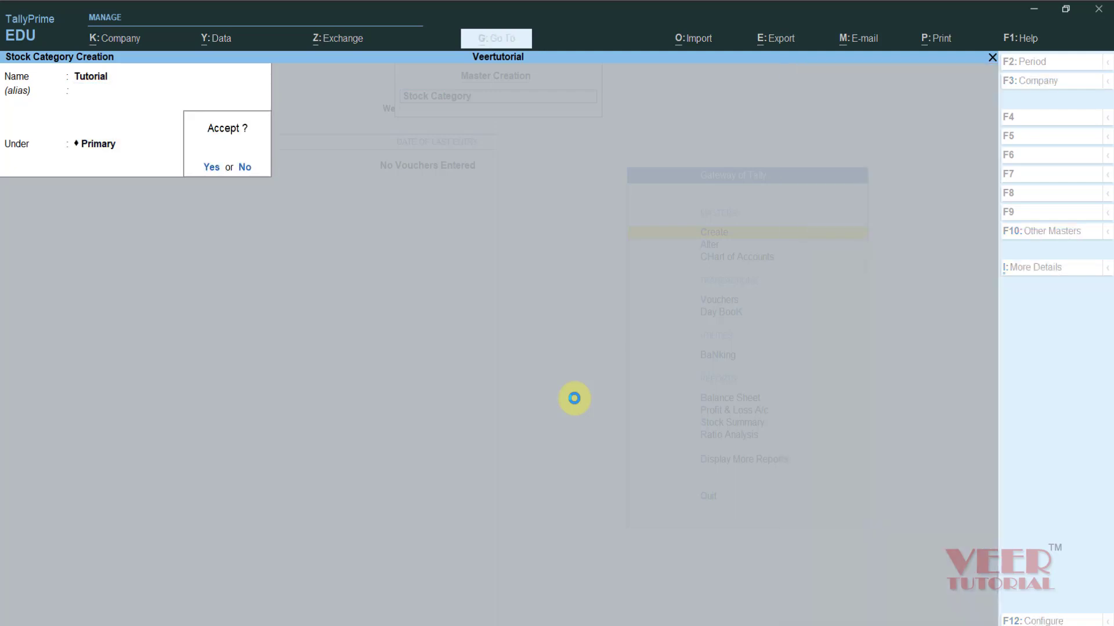
key(Return)
key(Escape)
key(Return)
- Create a stock group named Dvd under Primary, keeping the quantity addition and GST details options at No
key(Up)
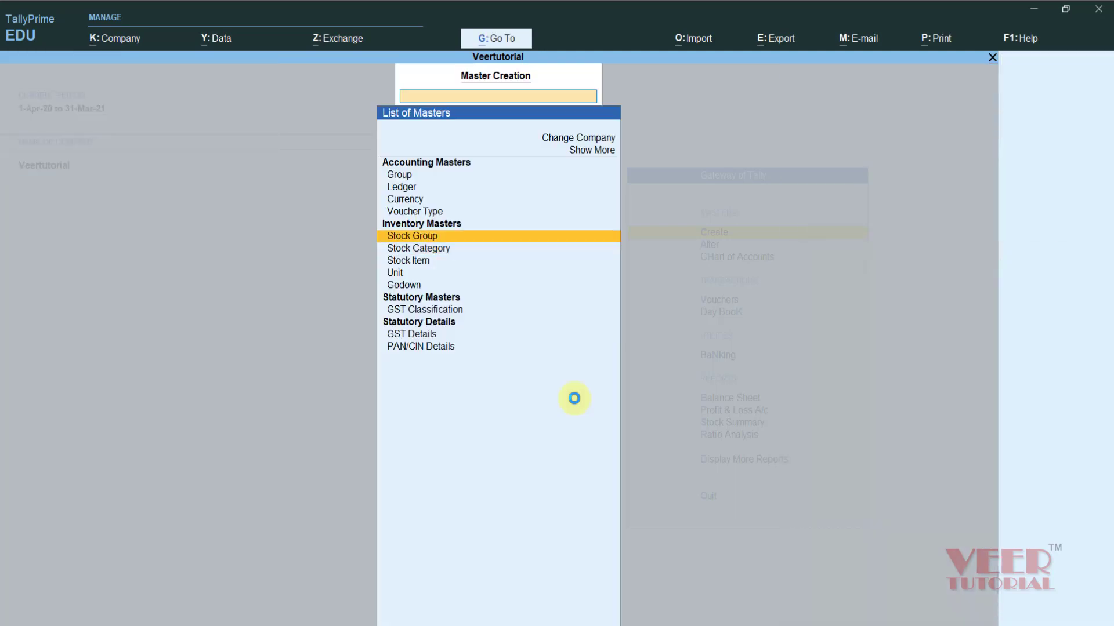
key(Return)
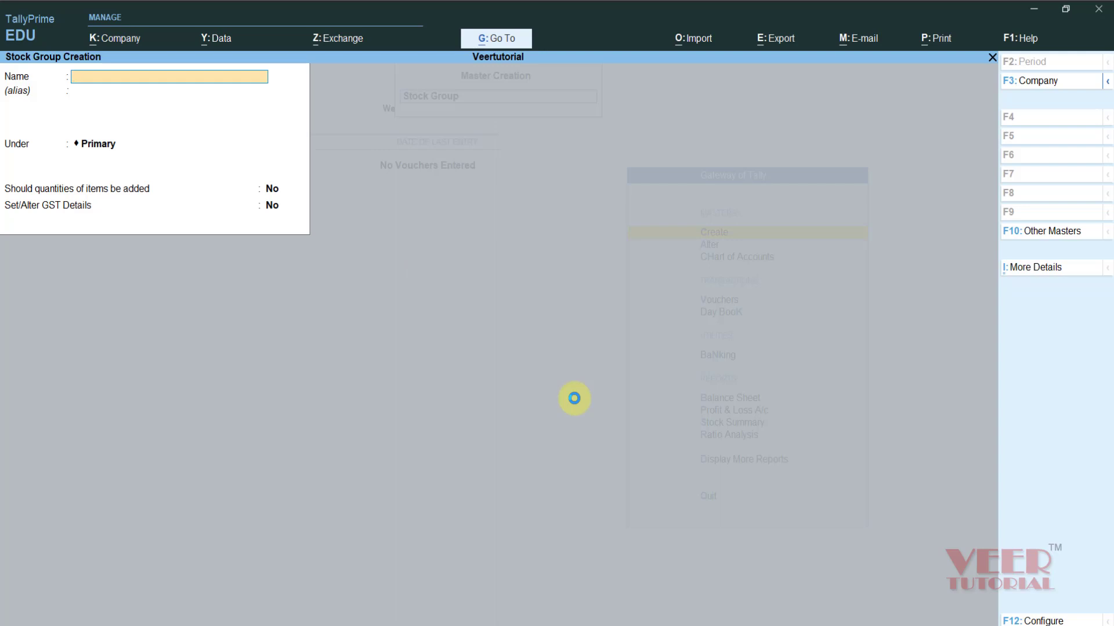
text(Dvd)
key(Return)
key(Return)
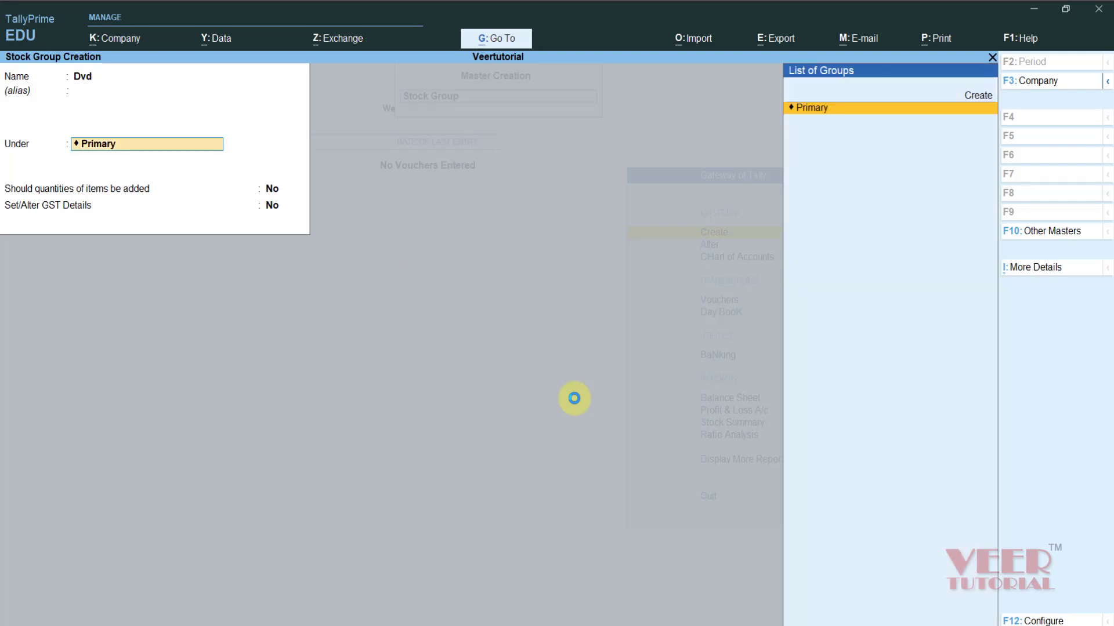
key(Return)
key(Return)
key(Return)
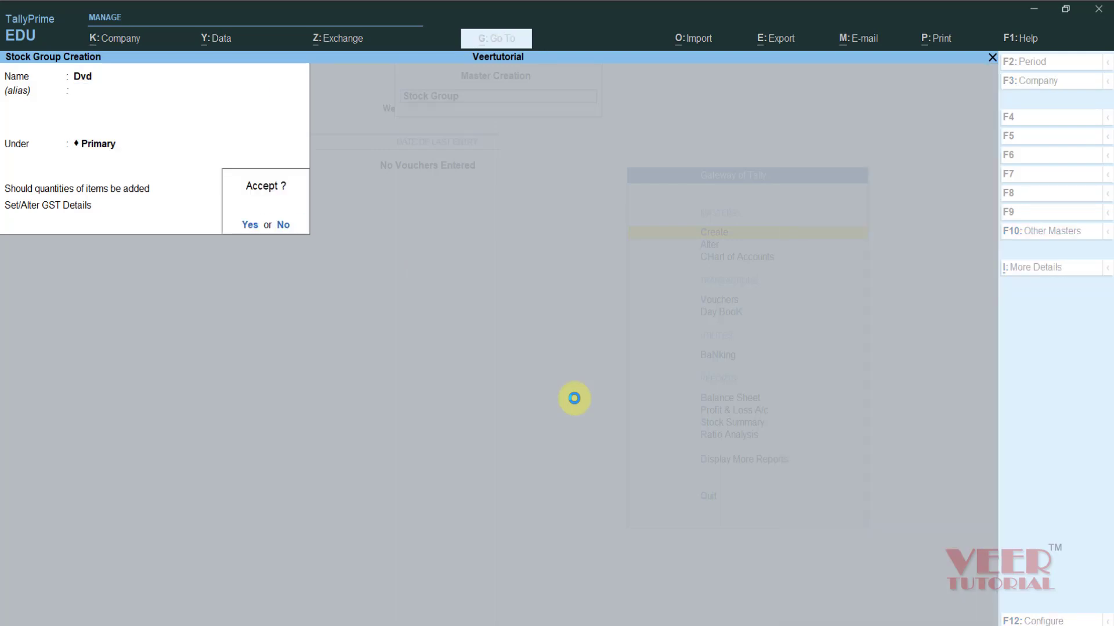
key(Return)
- Create a stock group named Pen Drive under Primary, keeping the quantity addition and GST details options at No
text(Pen Drive)
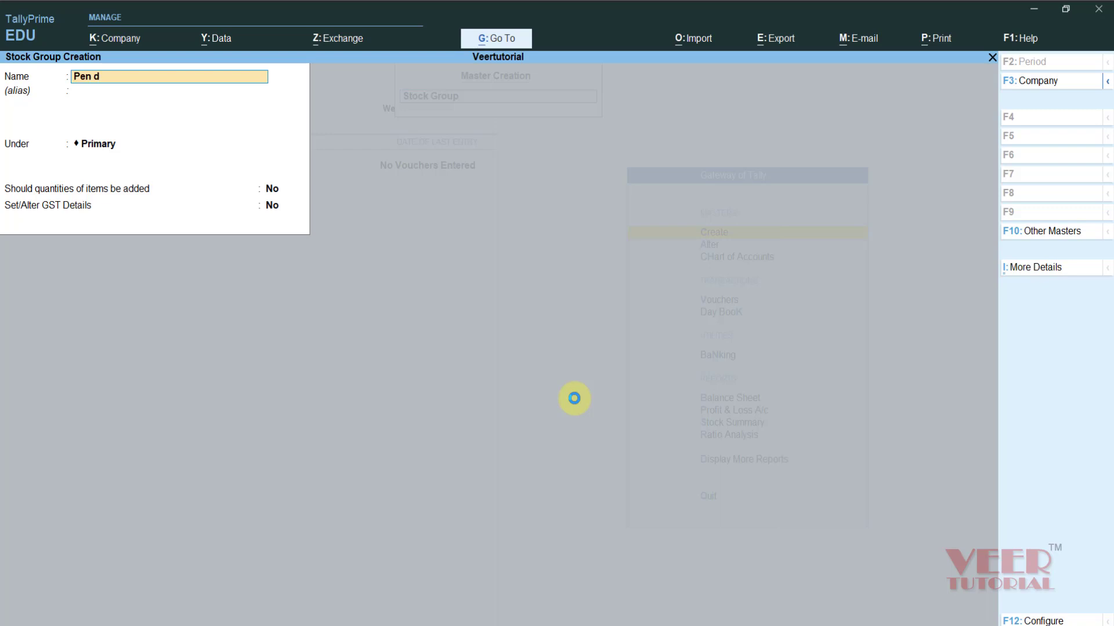
key(Return)
key(Return)
key(Return)
key(Return)
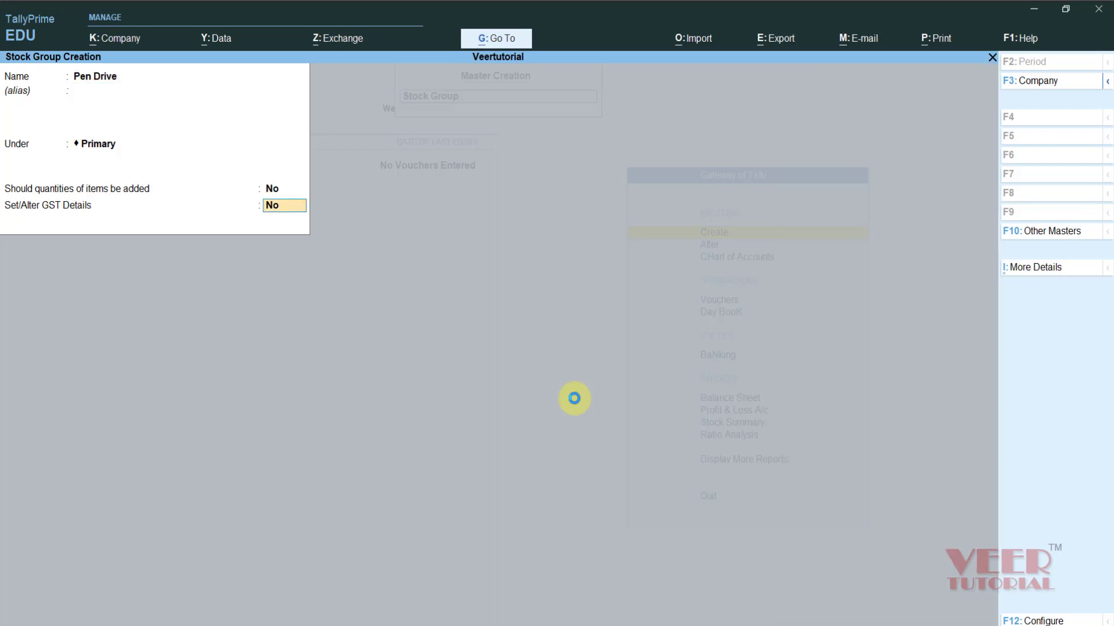
key(Return)
key(Return)
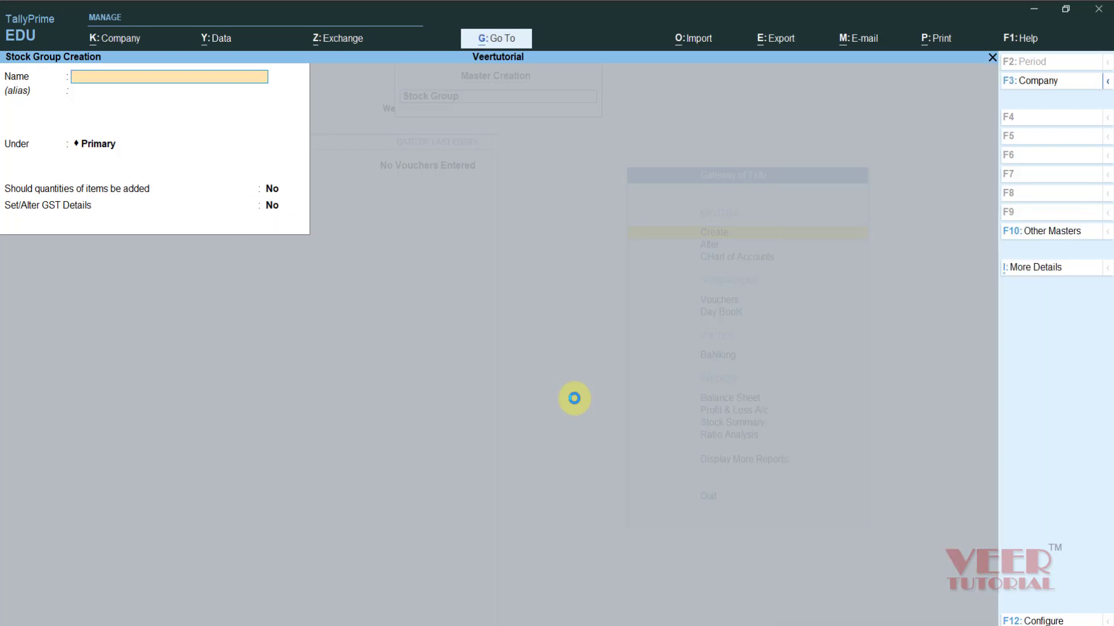
- Create a stock group named Online Course under Primary with both options at No, and leave stock group creation
text(Online Course)
key(Return)
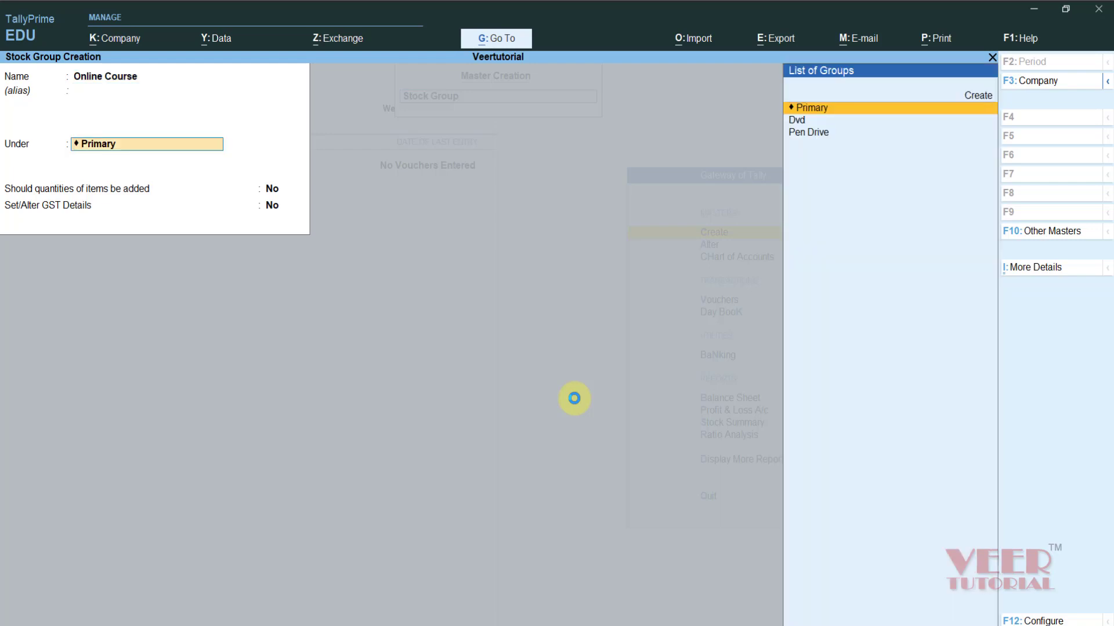
key(Return)
key(Return)
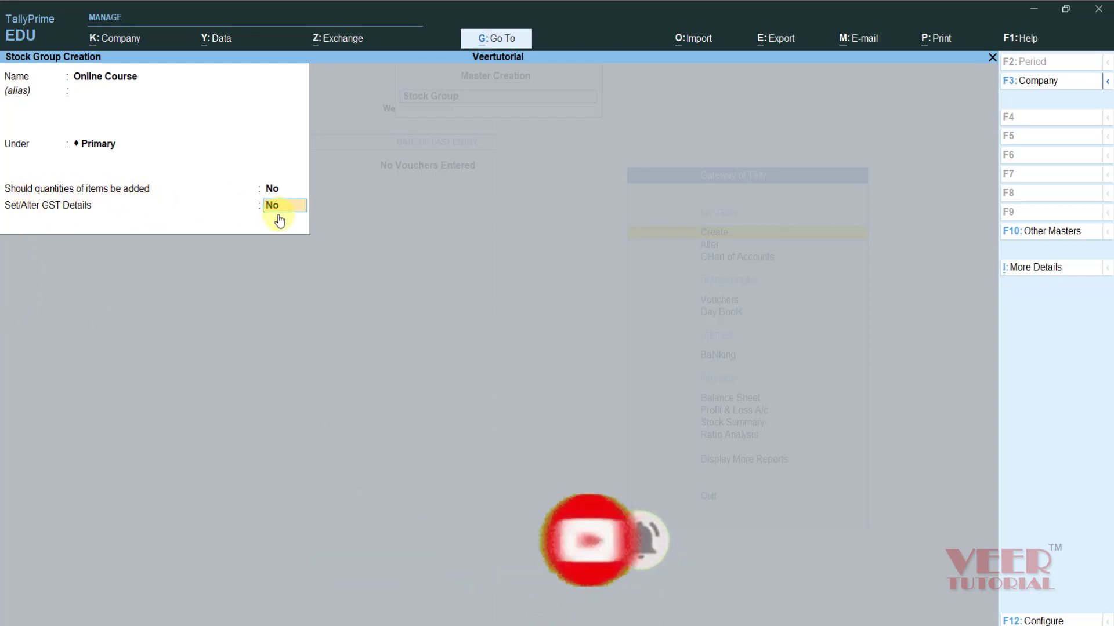
key(BackSpace)
key(Return)
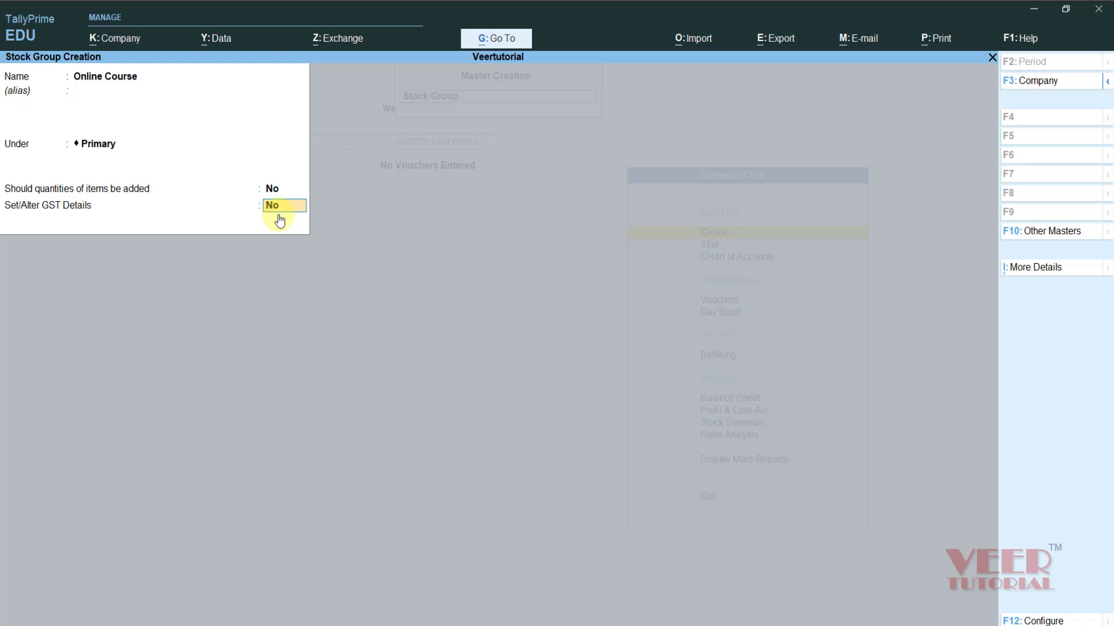
key(Return)
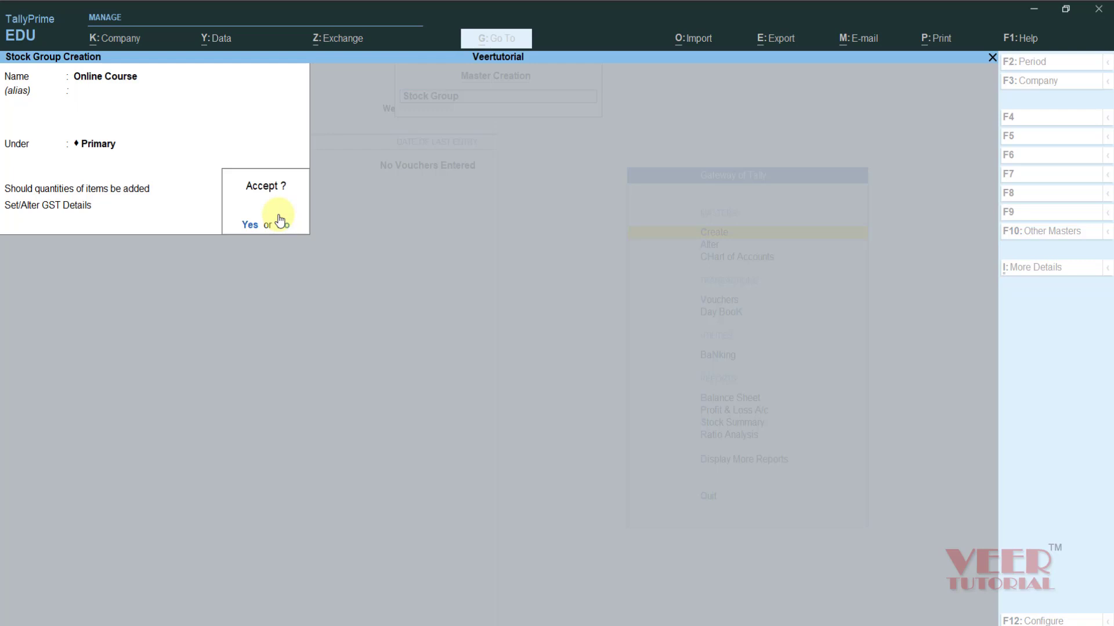
key(Return)
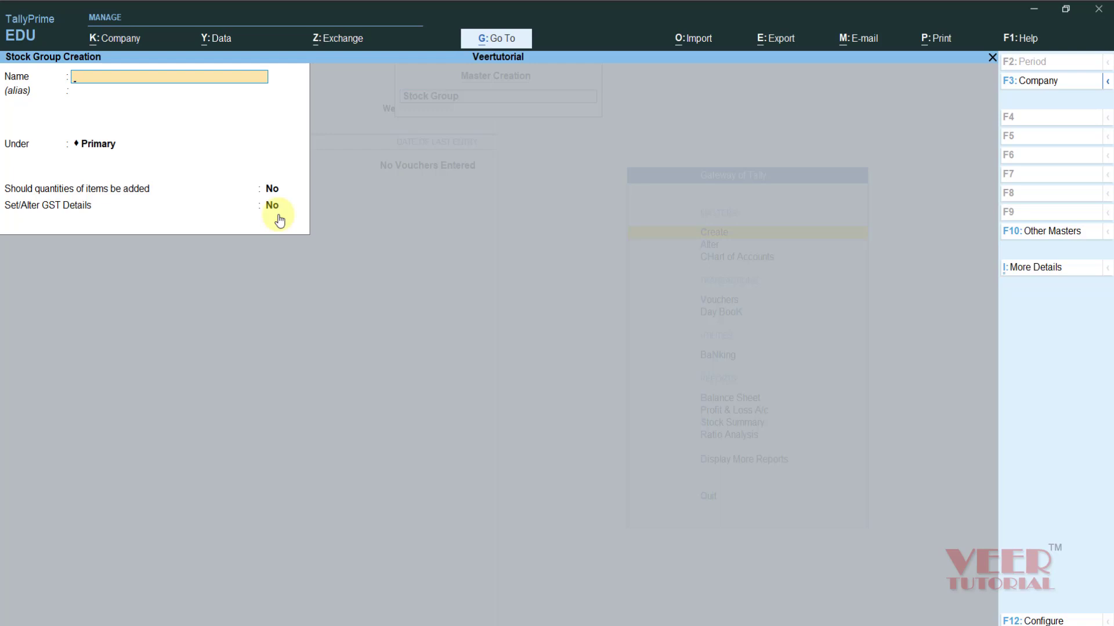
key(Escape)
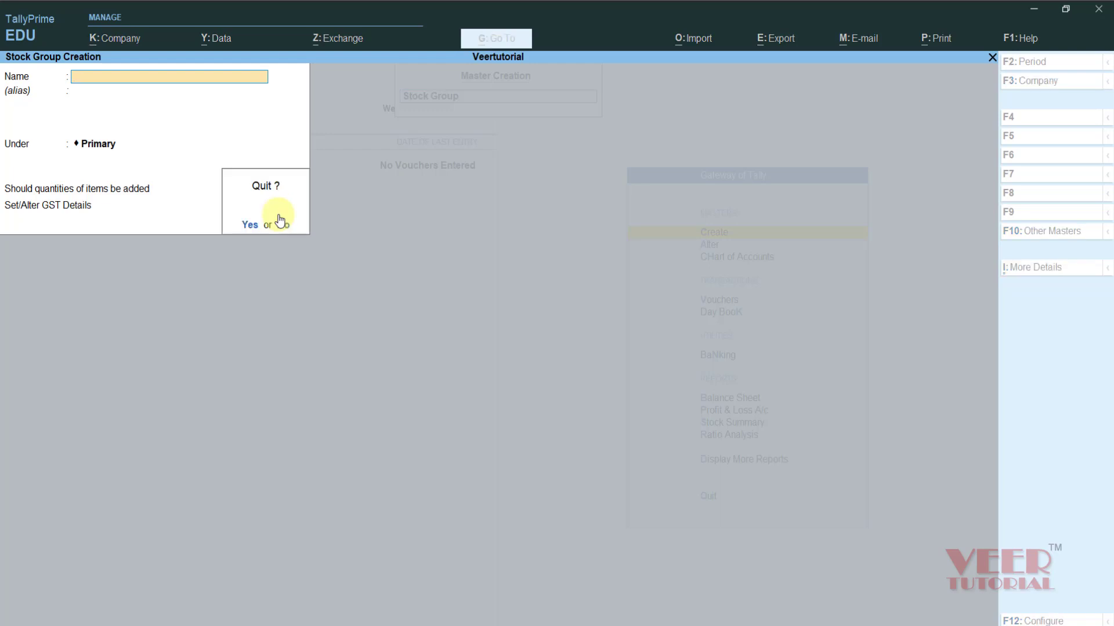
key(Return)
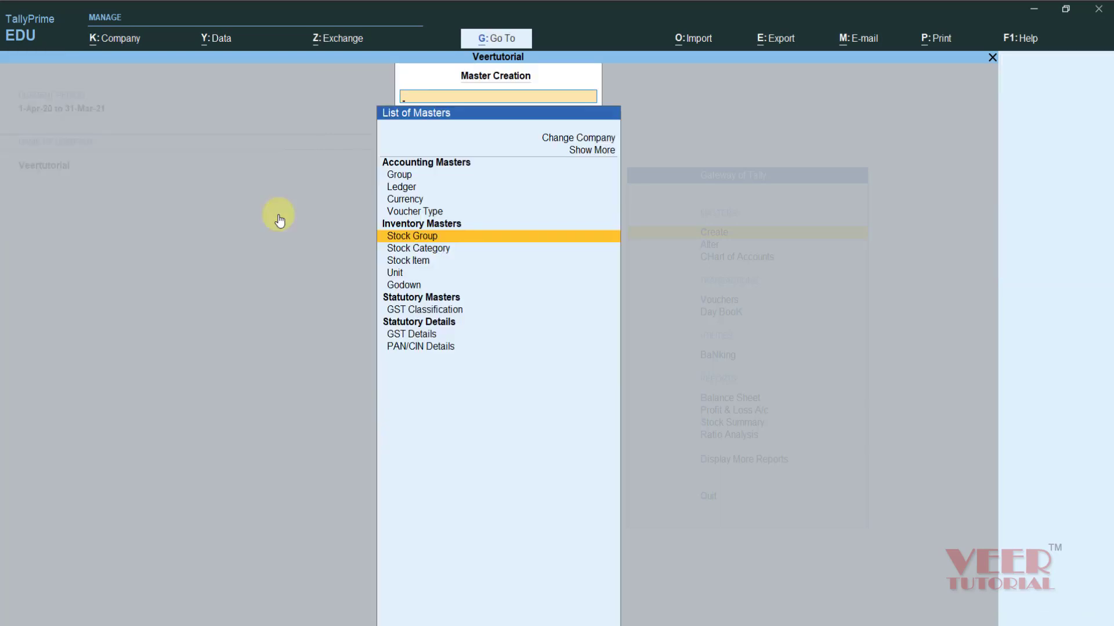
- Start a new GST classification master named DVD
key(Down)
key(Down)
key(Down)
key(Down)
key(Down)
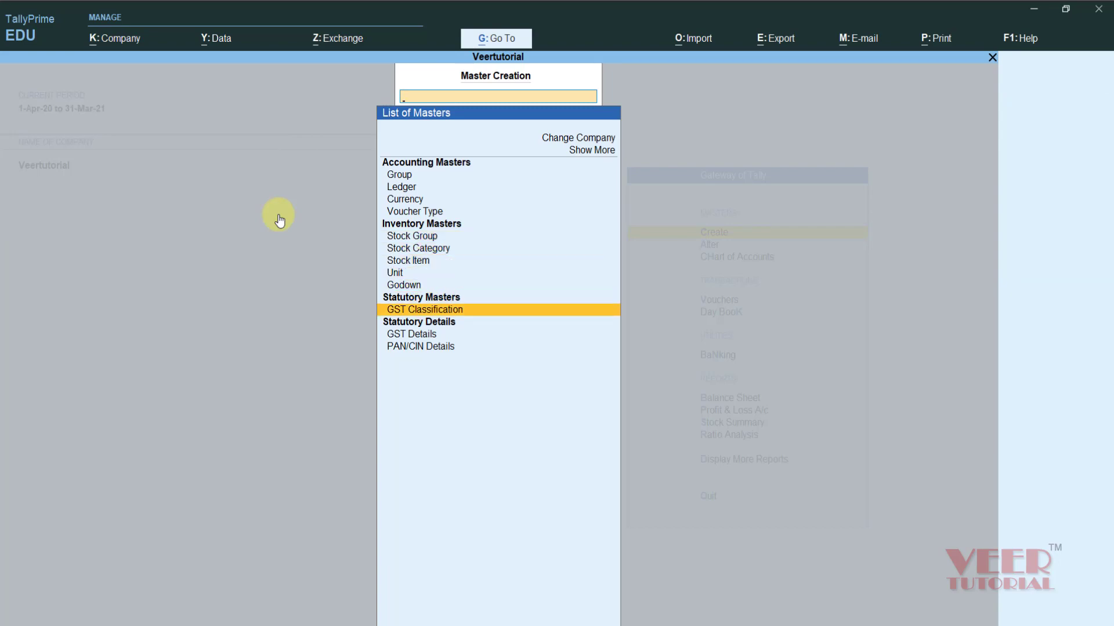
key(Return)
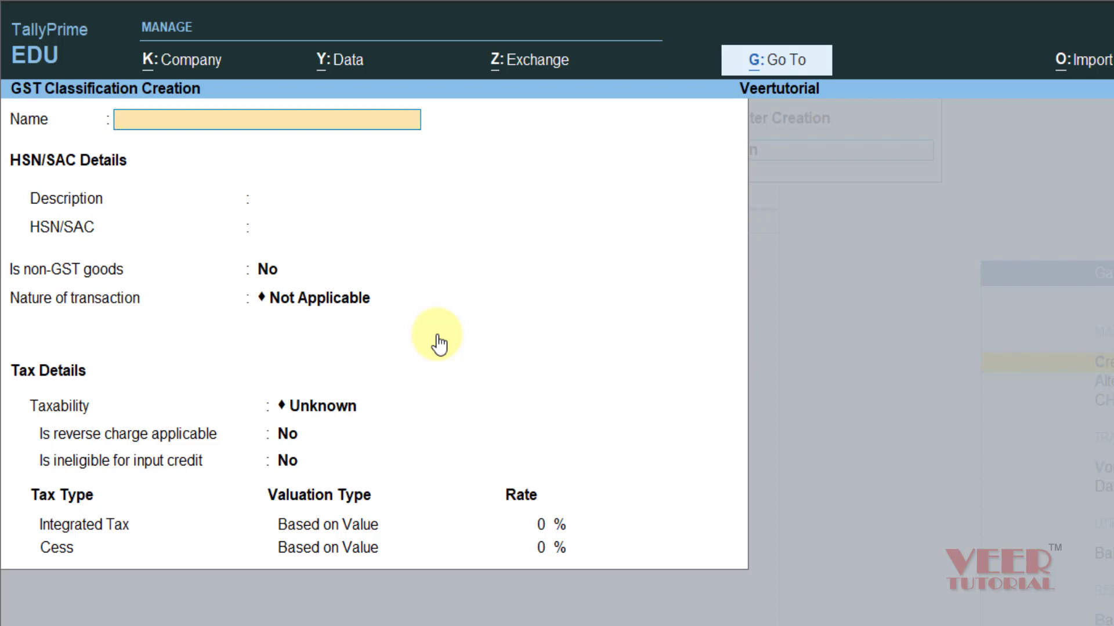
text(DVD)
key(Return)
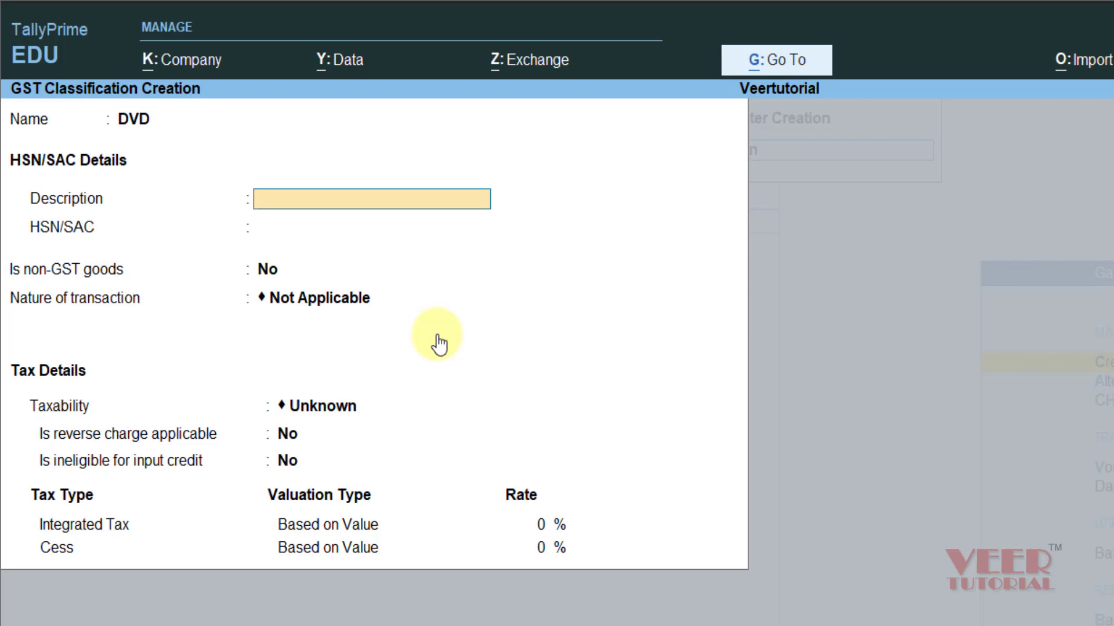
- Enter description Compact Disc and HSN/SAC 852323 for the classification, keeping non-GST goods at No and nature of transaction Not Applicable
text(pact Disc)
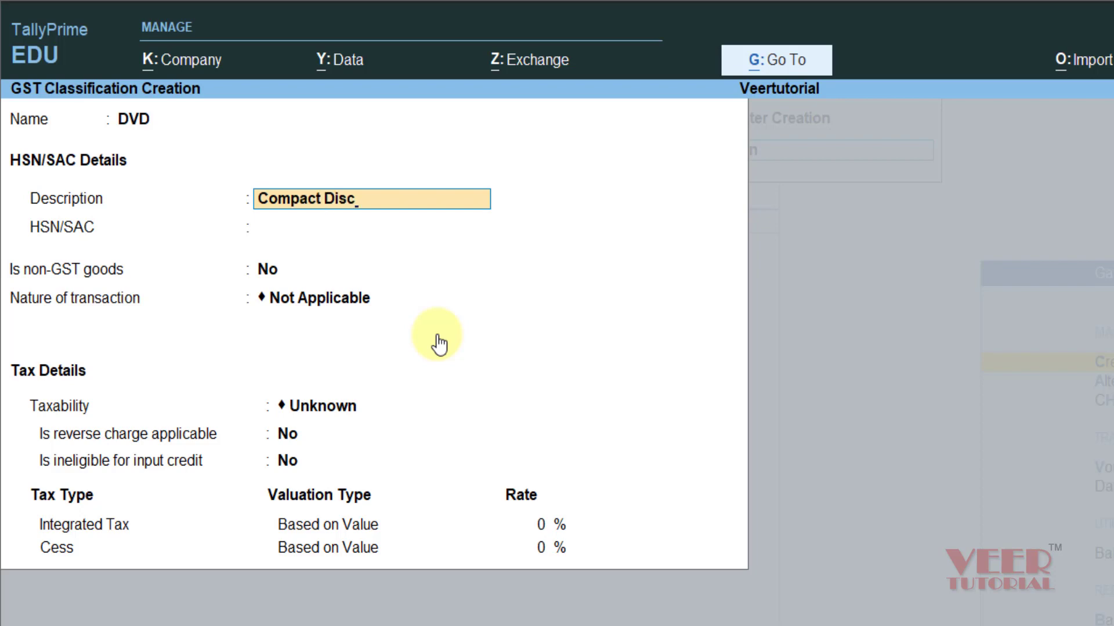
key(Return)
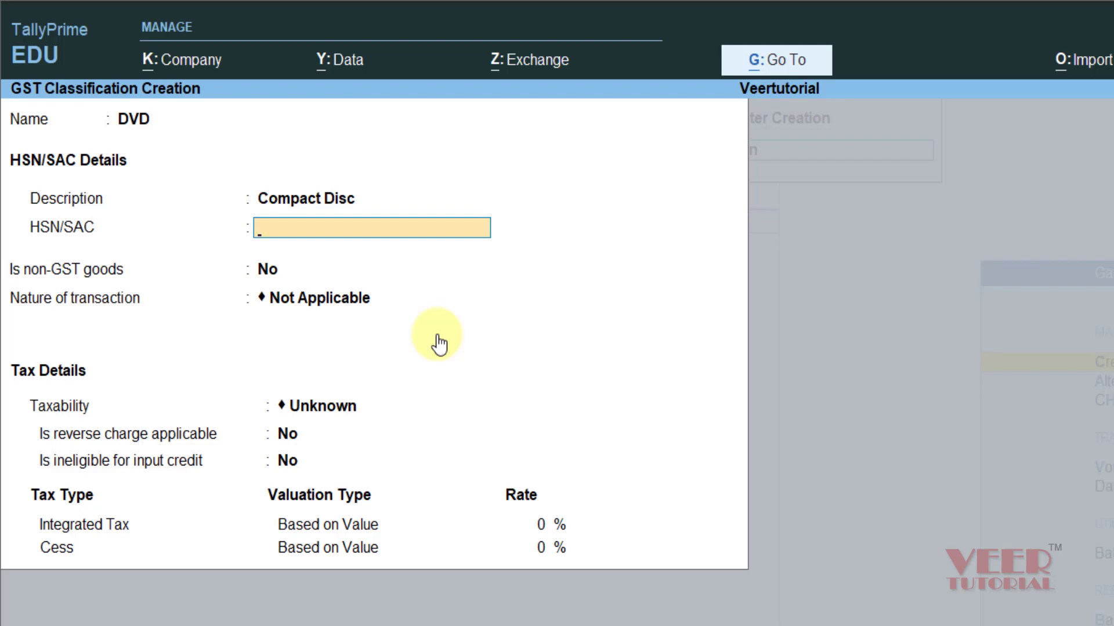
text(852323)
key(Return)
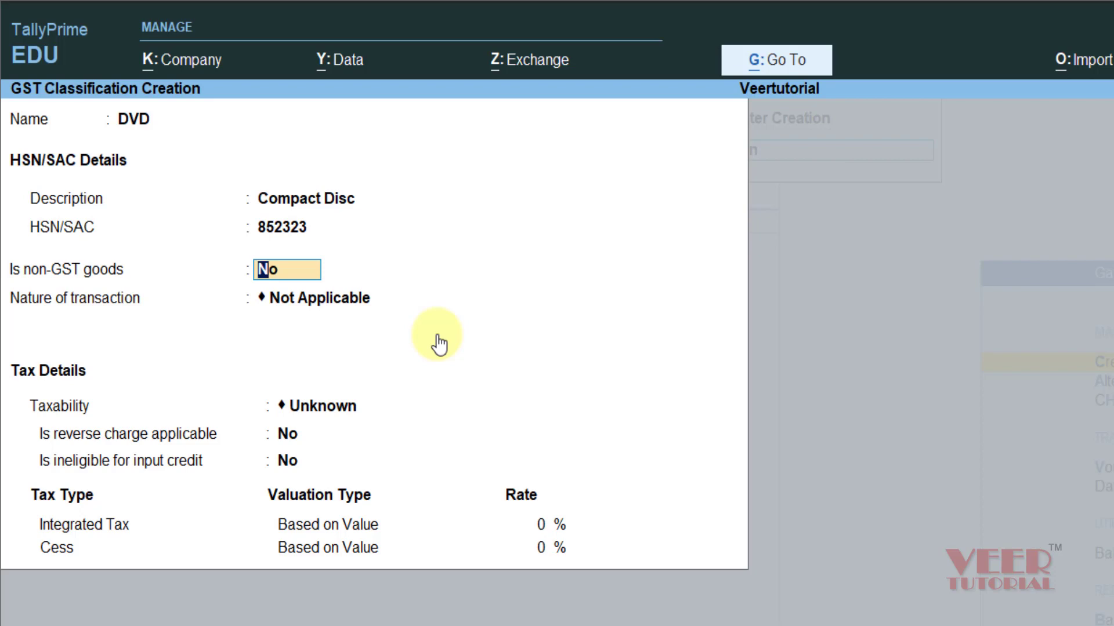
key(Return)
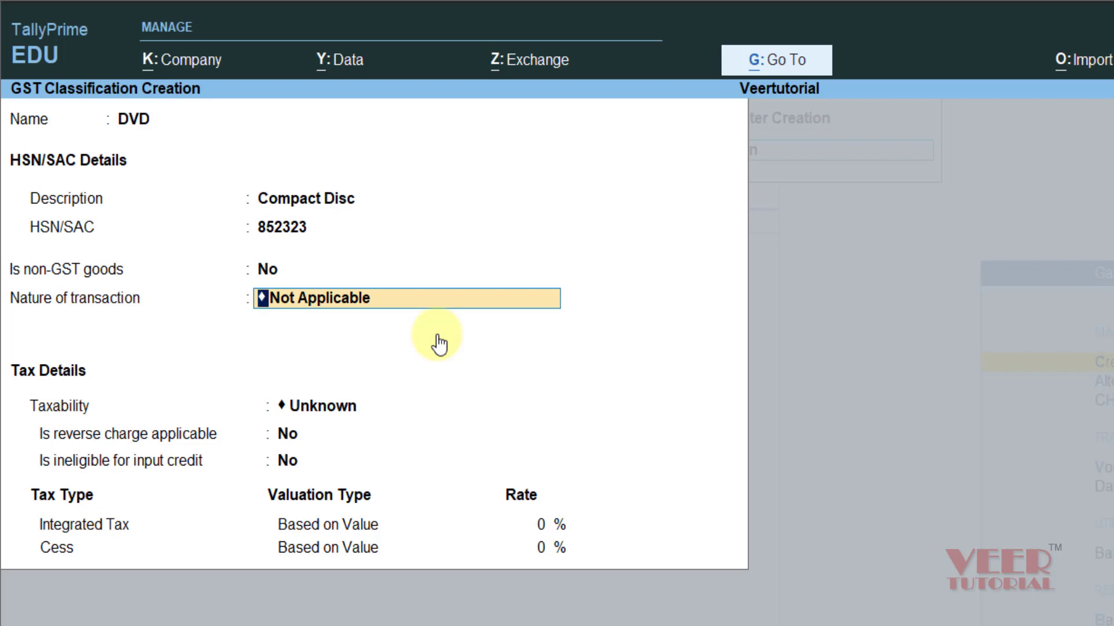
key(Return)
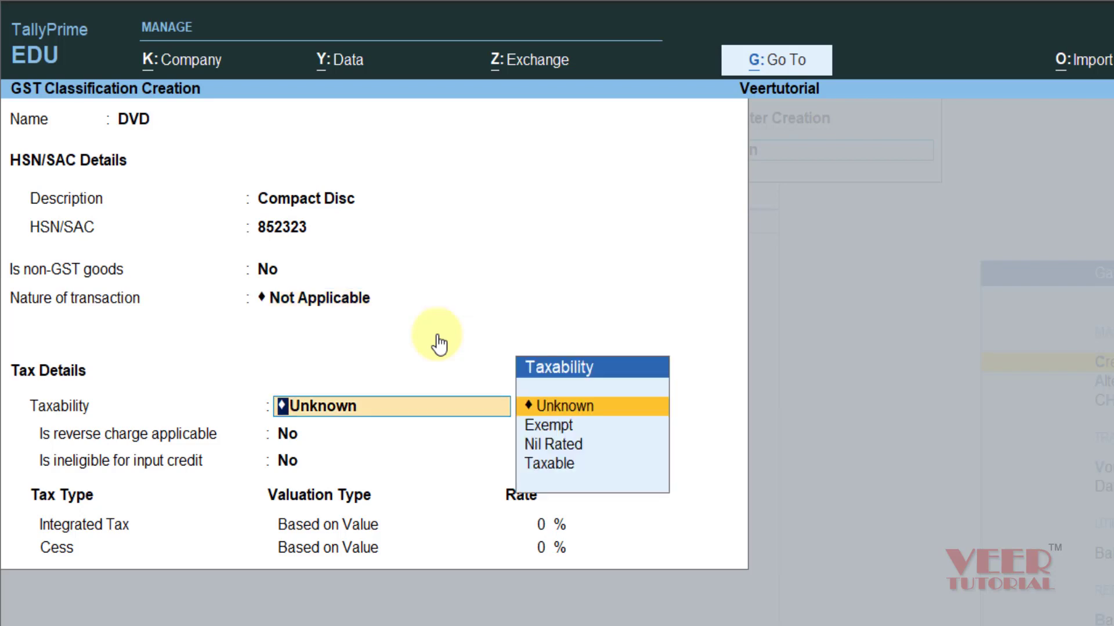
- Set the classification's taxability to Taxable, keeping reverse charge and ineligible for input credit at No
key(Down)
key(Down)
key(Down)
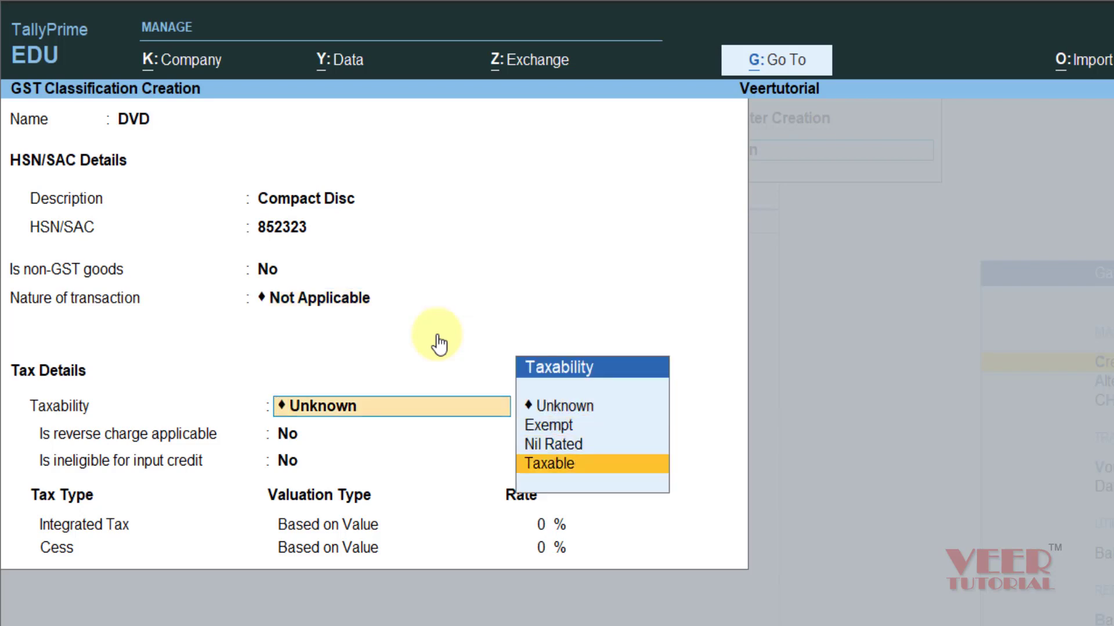
key(Up)
key(Up)
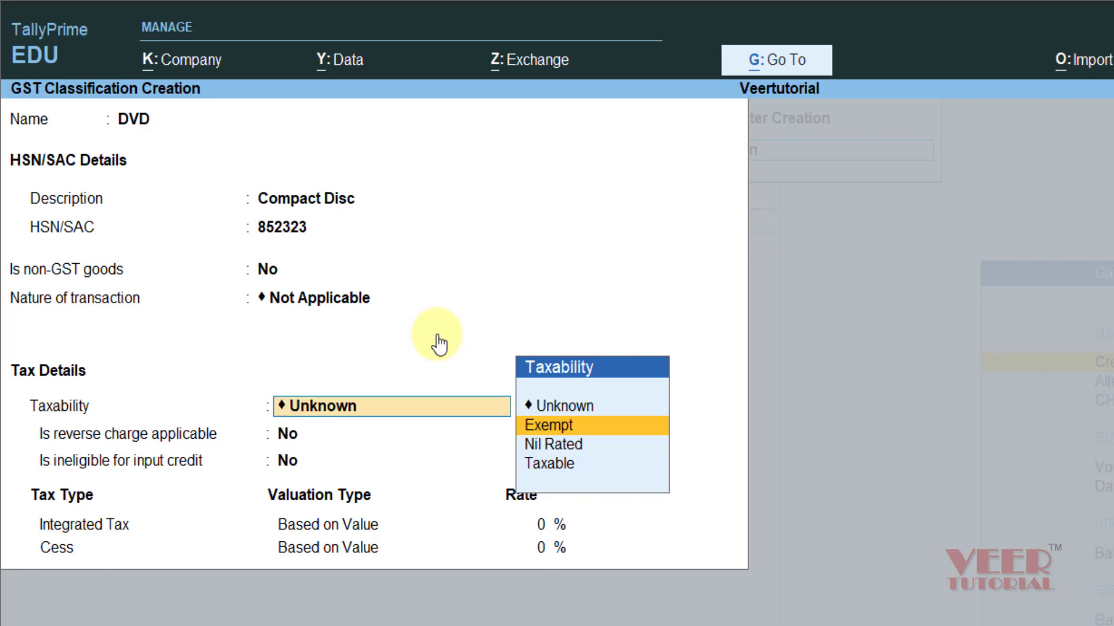
key(Down)
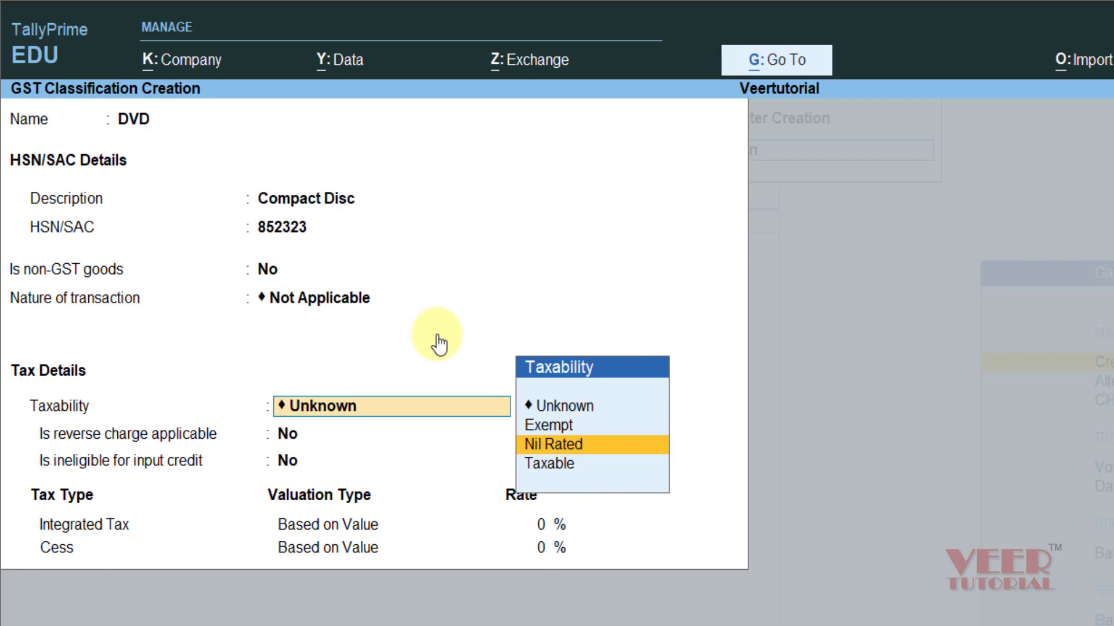
key(Down)
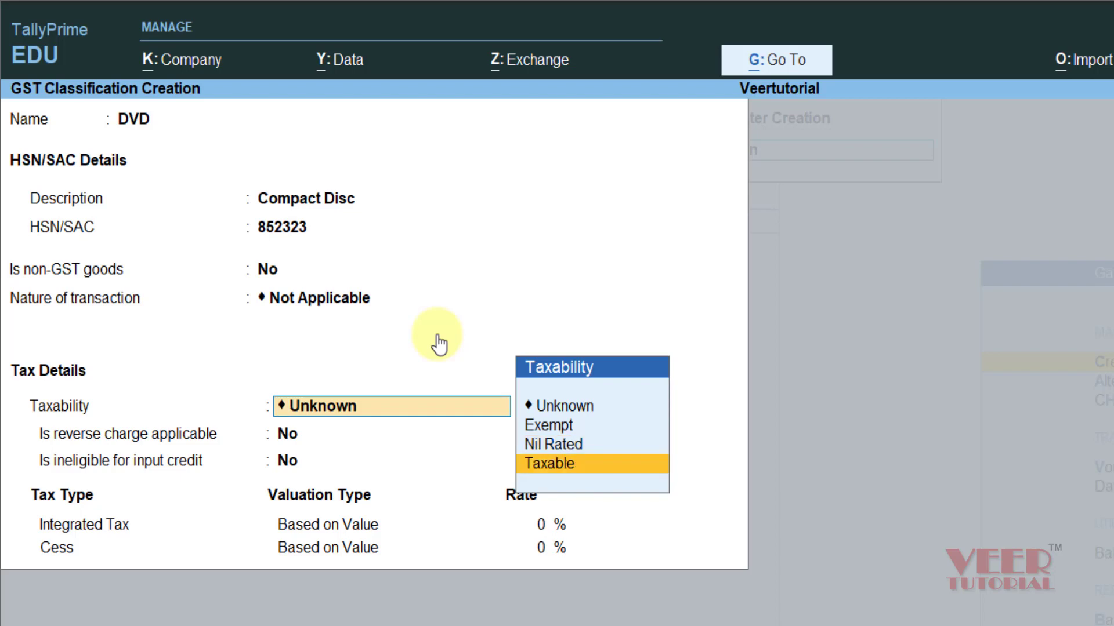
key(Return)
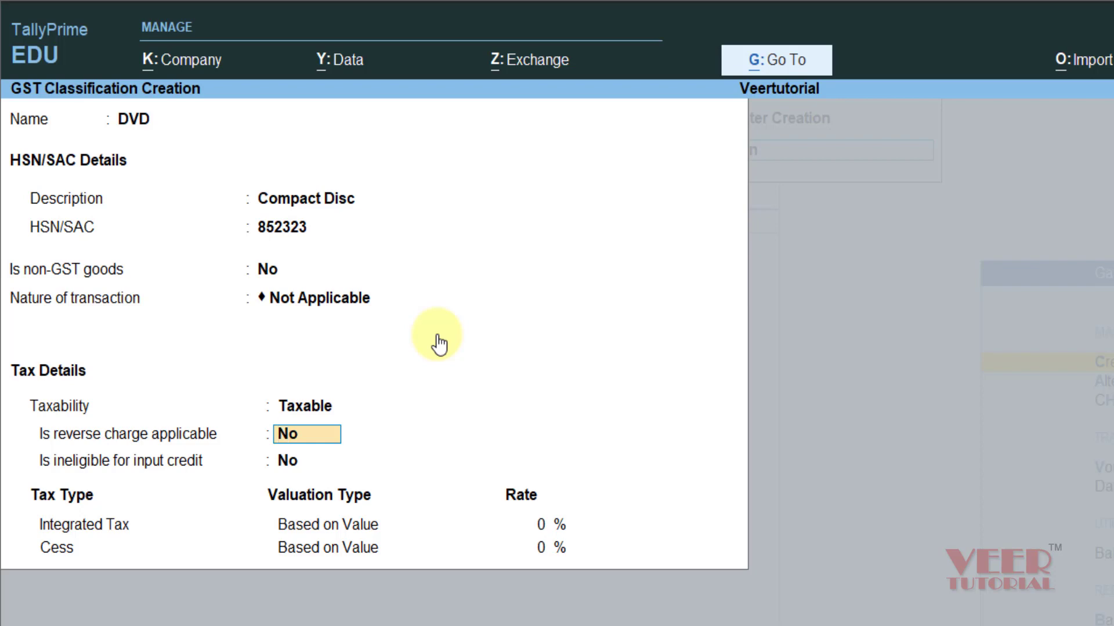
key(Return)
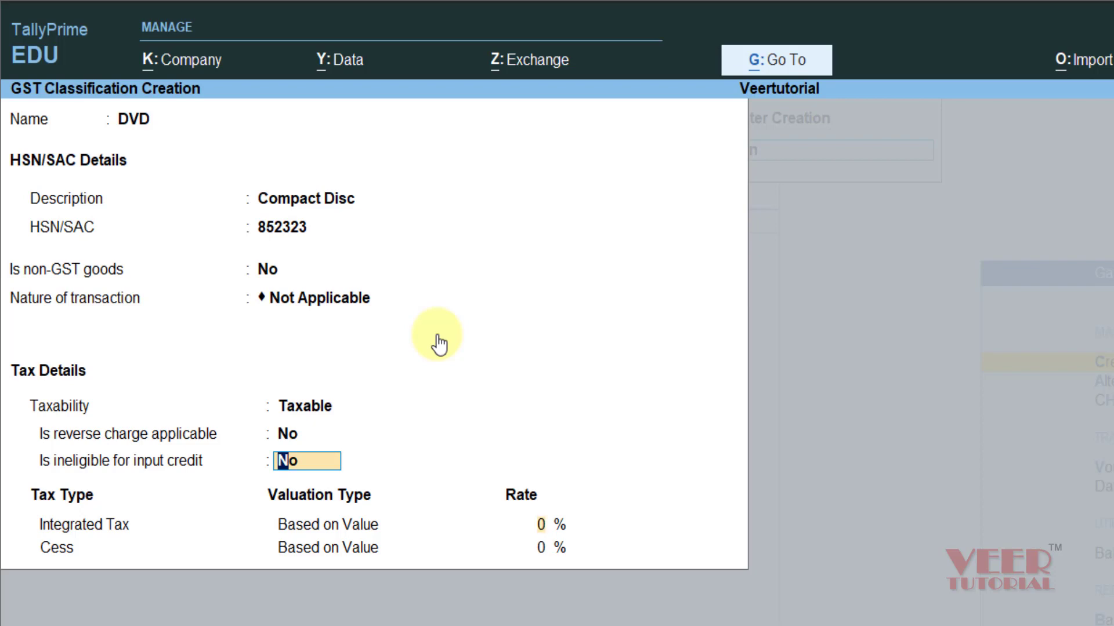
key(Return)
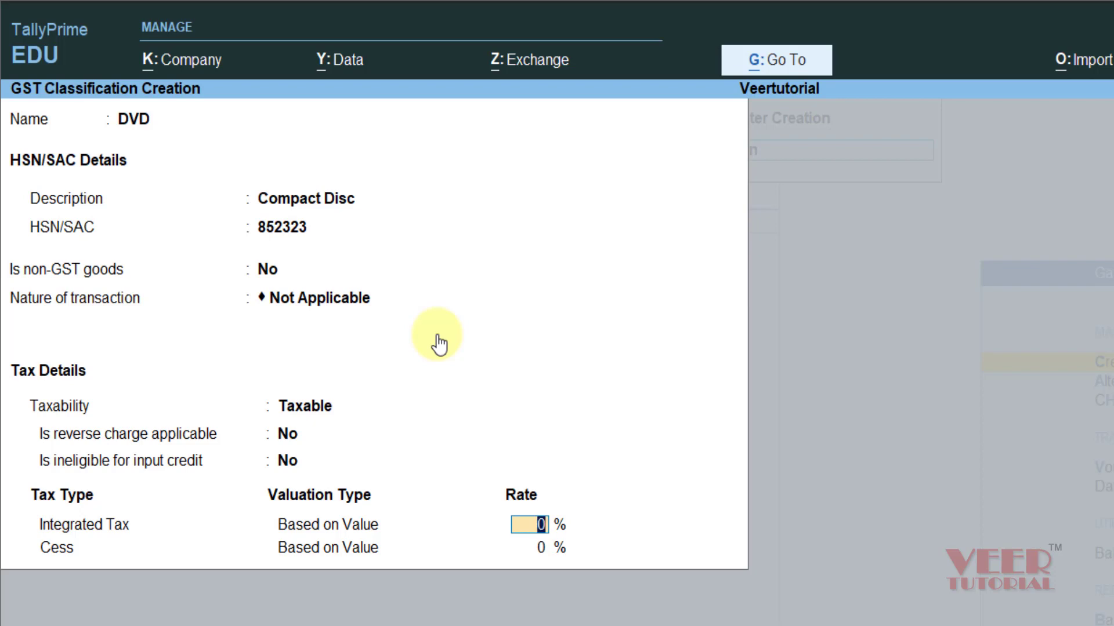
- Set the integrated tax rate to 18% with cess at 0%, save the classification, and leave GST classification creation
text(18)
key(Return)
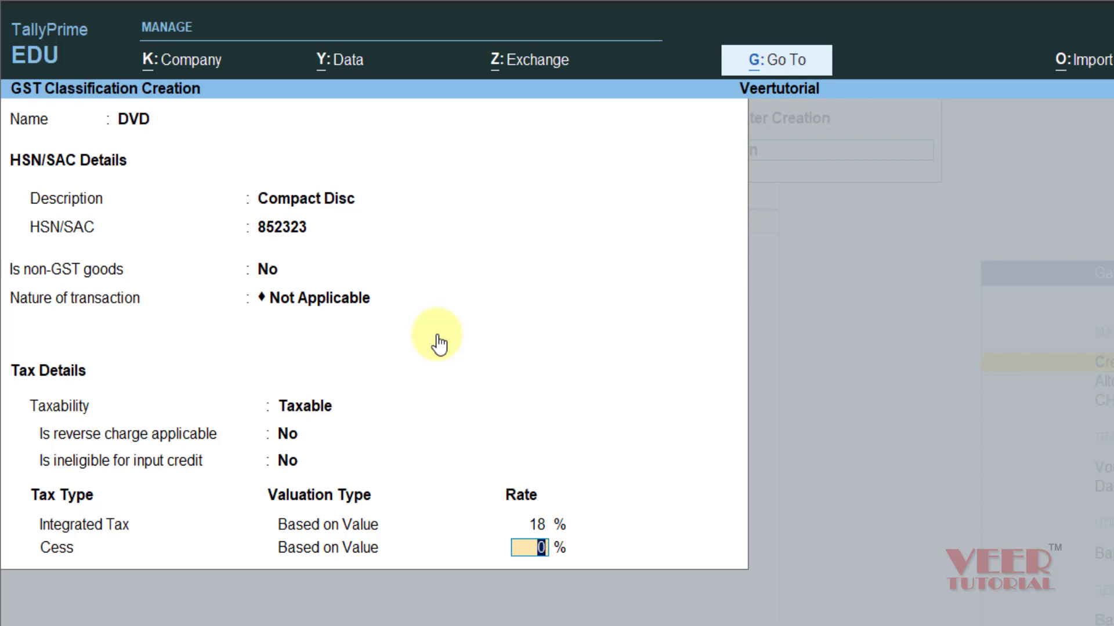
key(Return)
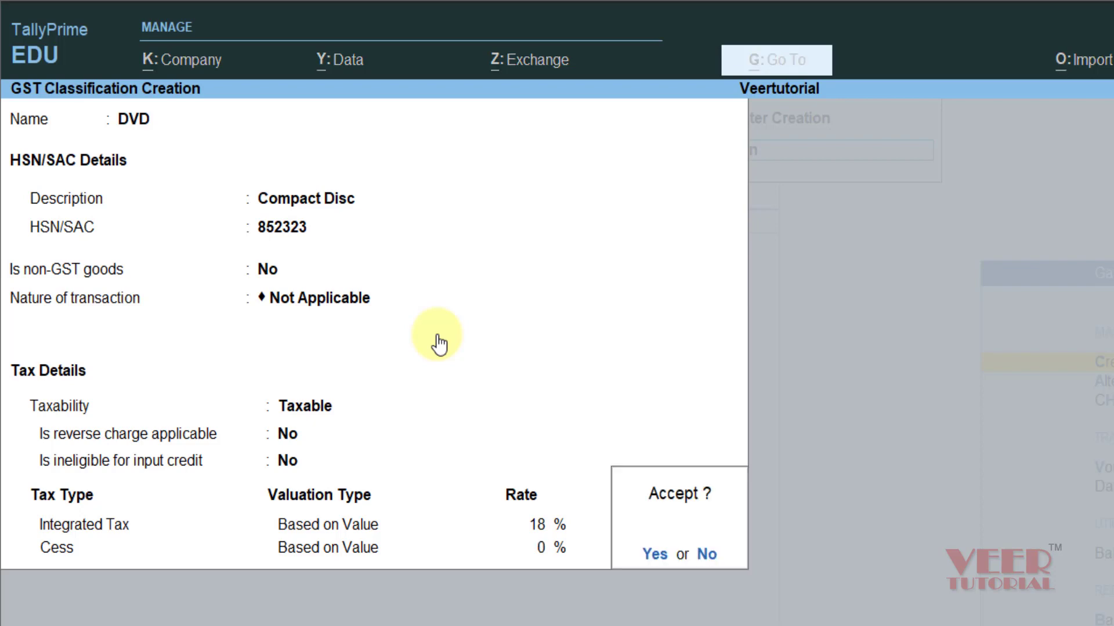
key(Return)
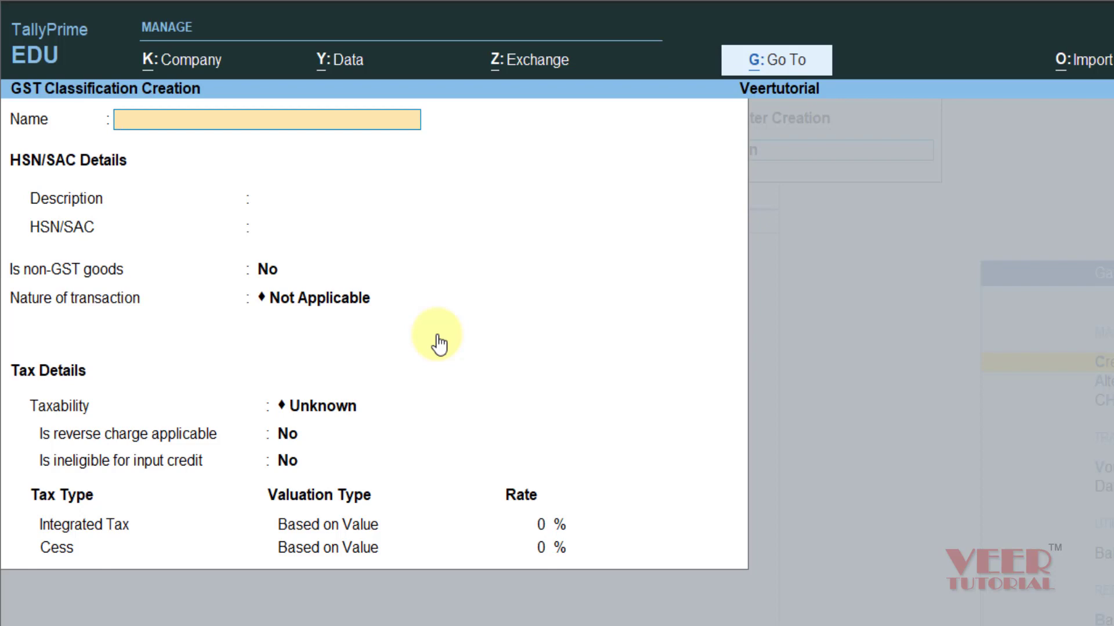
key(Escape)
key(y)
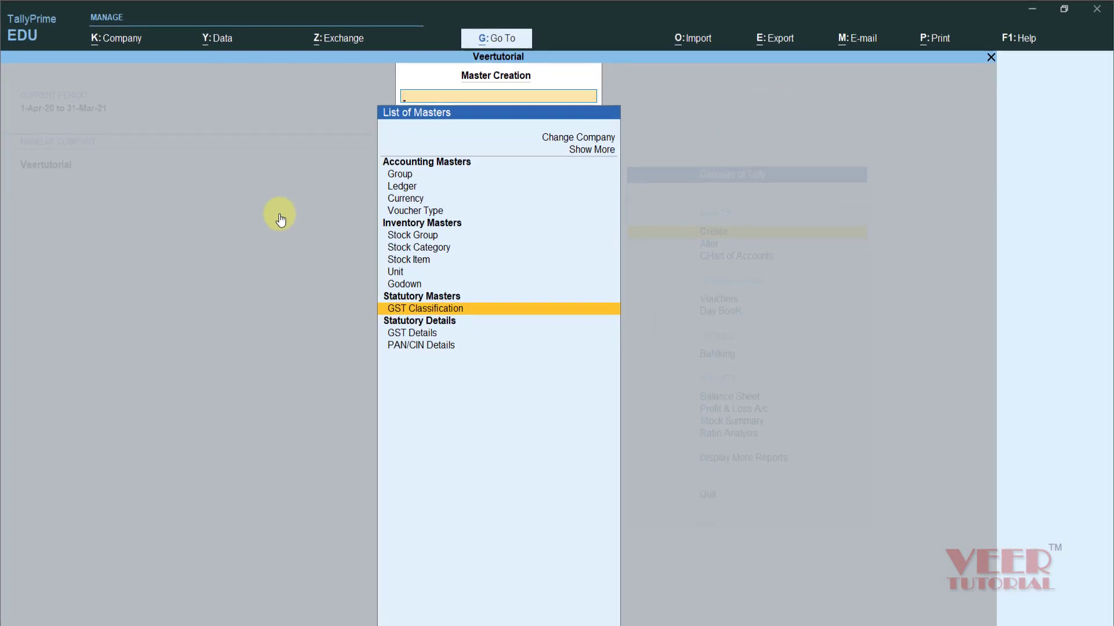
- Start a new stock item named Tally Prime Course DVD without an alias
key(Up)
key(Up)
key(Up)
key(Return)
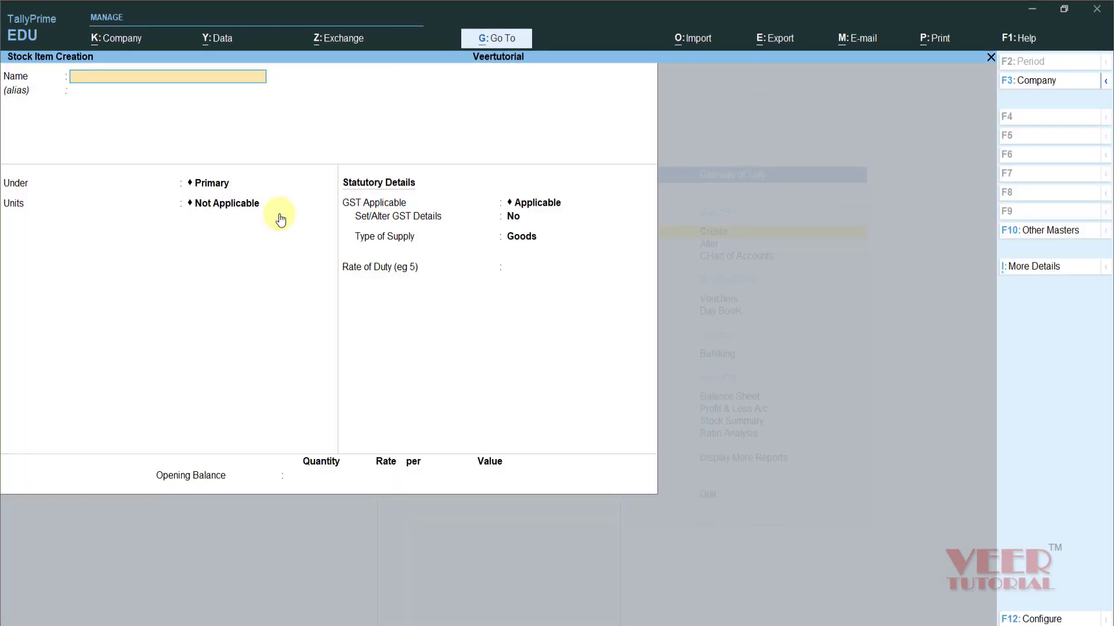
text(Tally Prime course DVD)
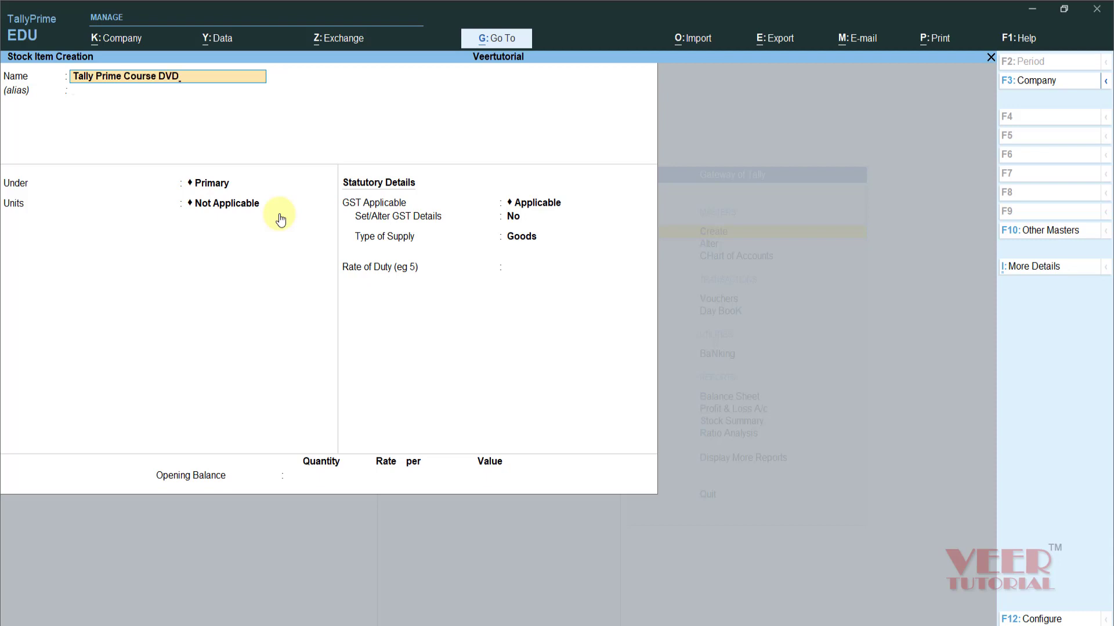
key(Return)
key(Return)
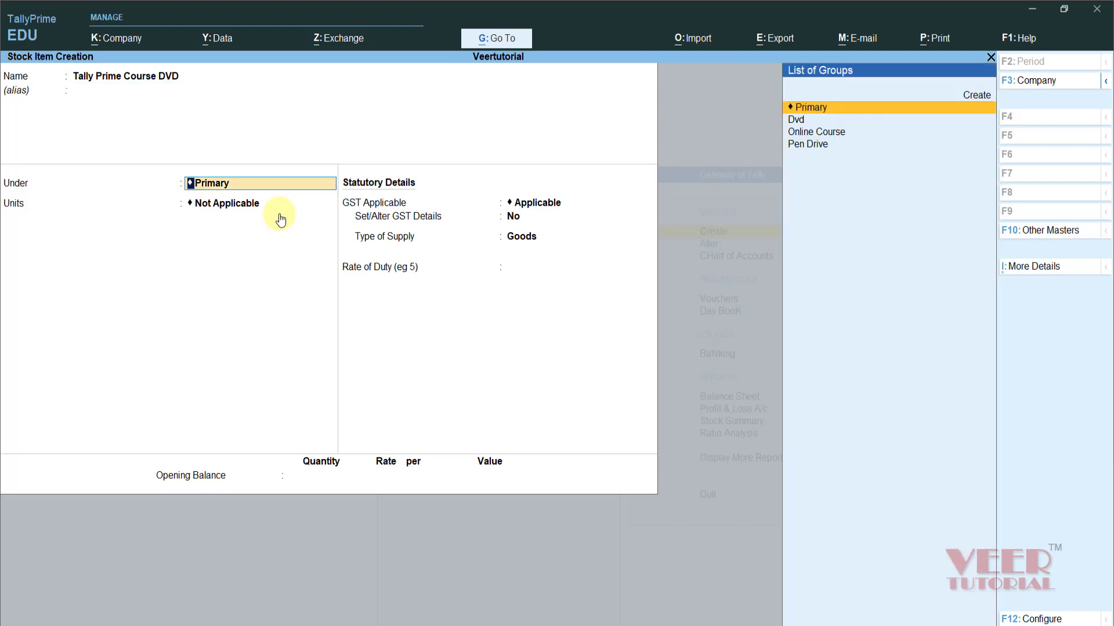
- Examine the stock item creation configuration options, show more configurations, and close the configuration
key(shift+Tab)
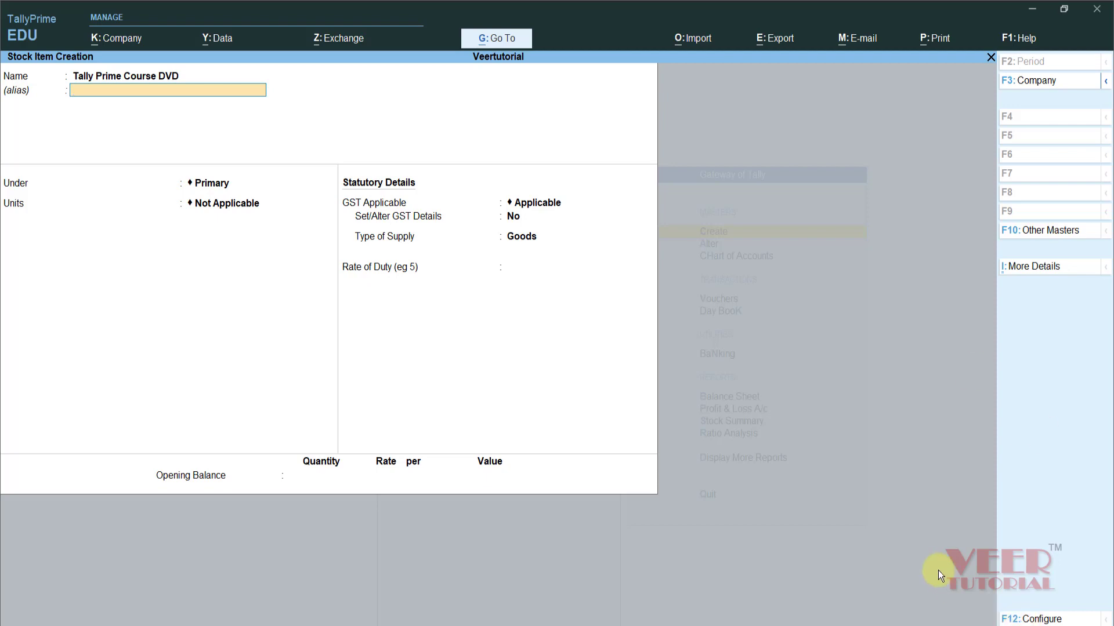
key(F12)
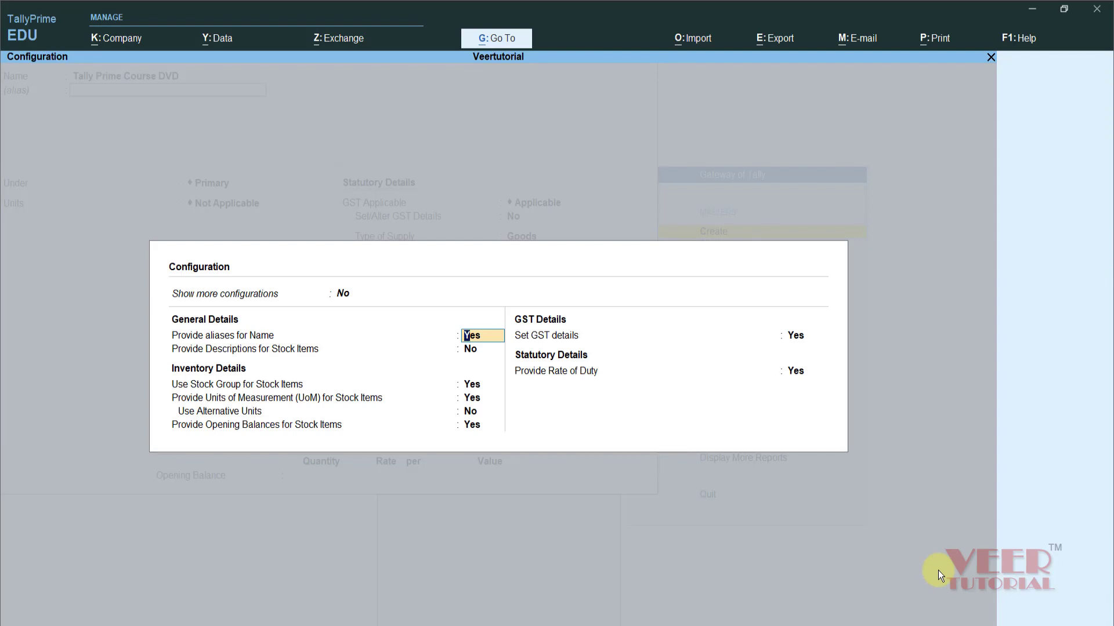
key(Return)
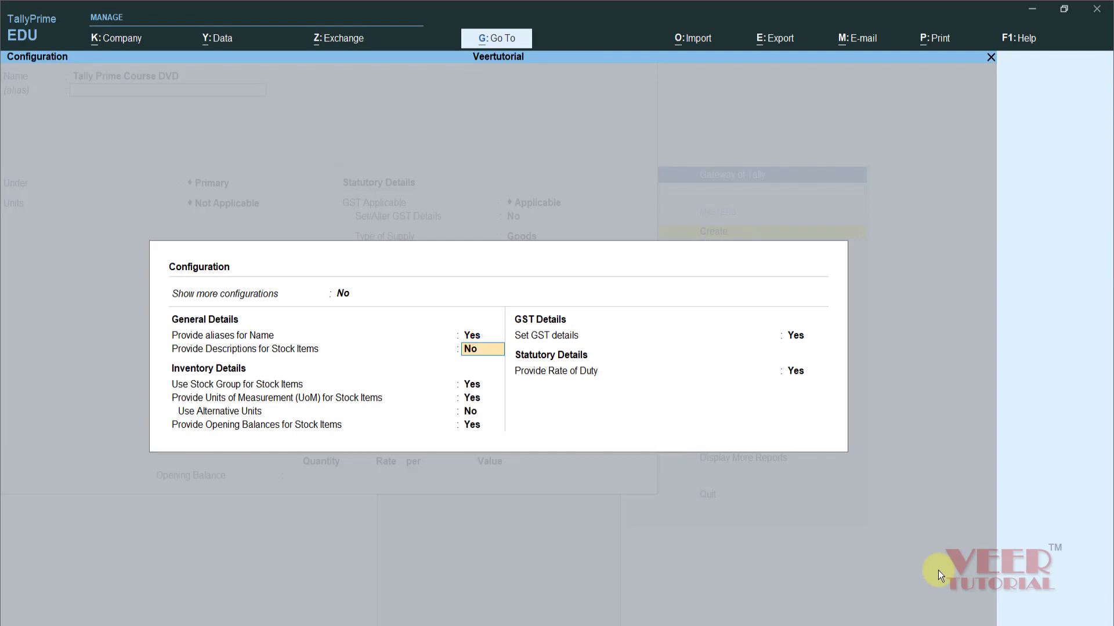
key(Return)
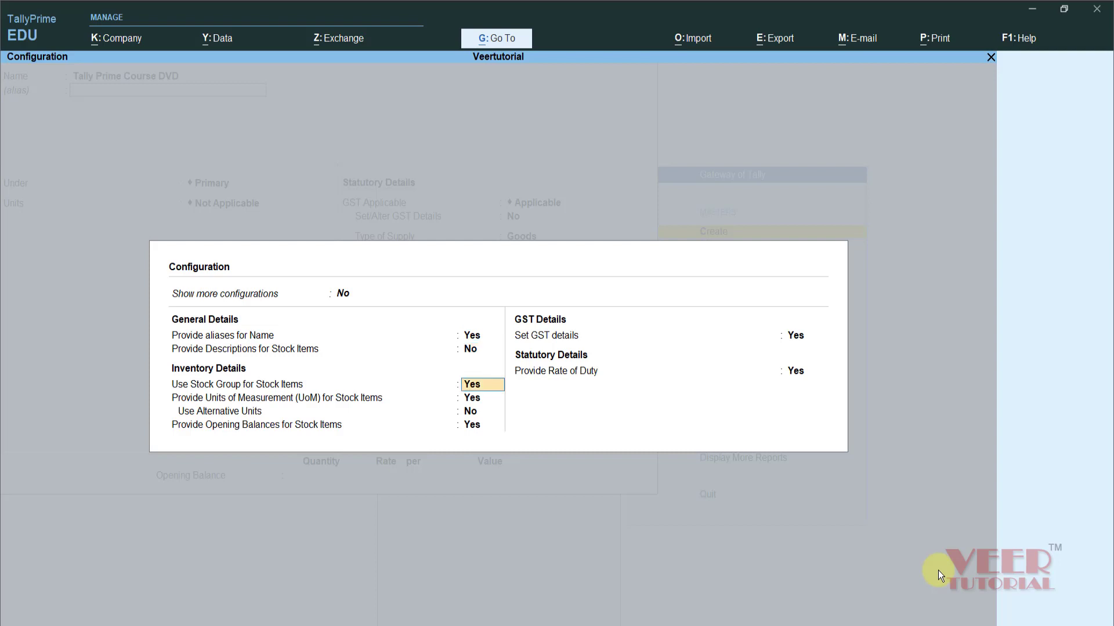
key(Return)
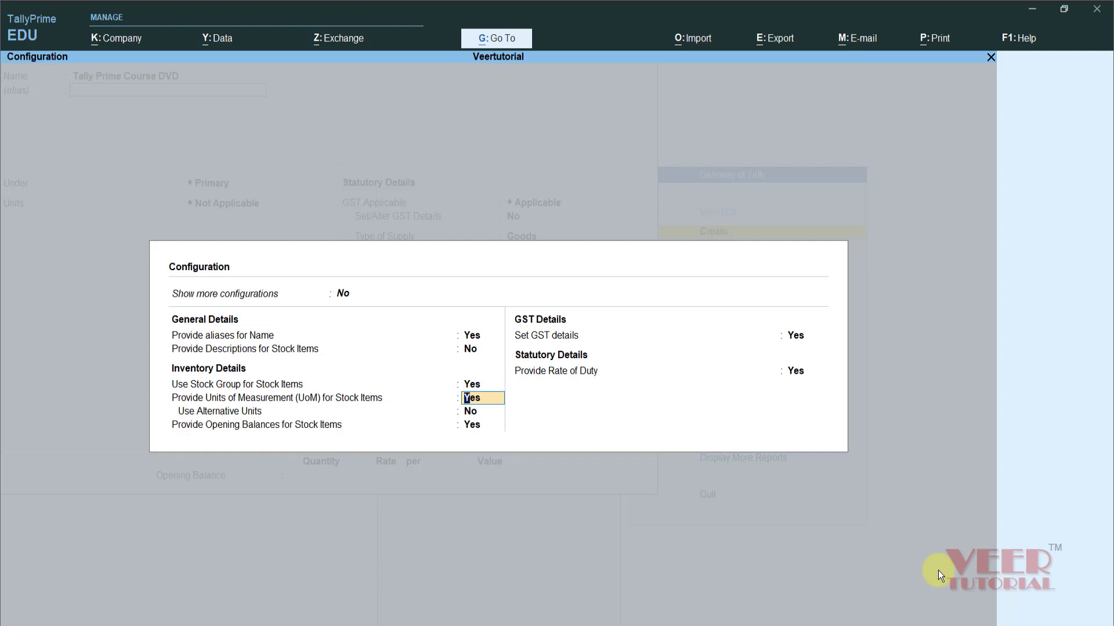
key(Return)
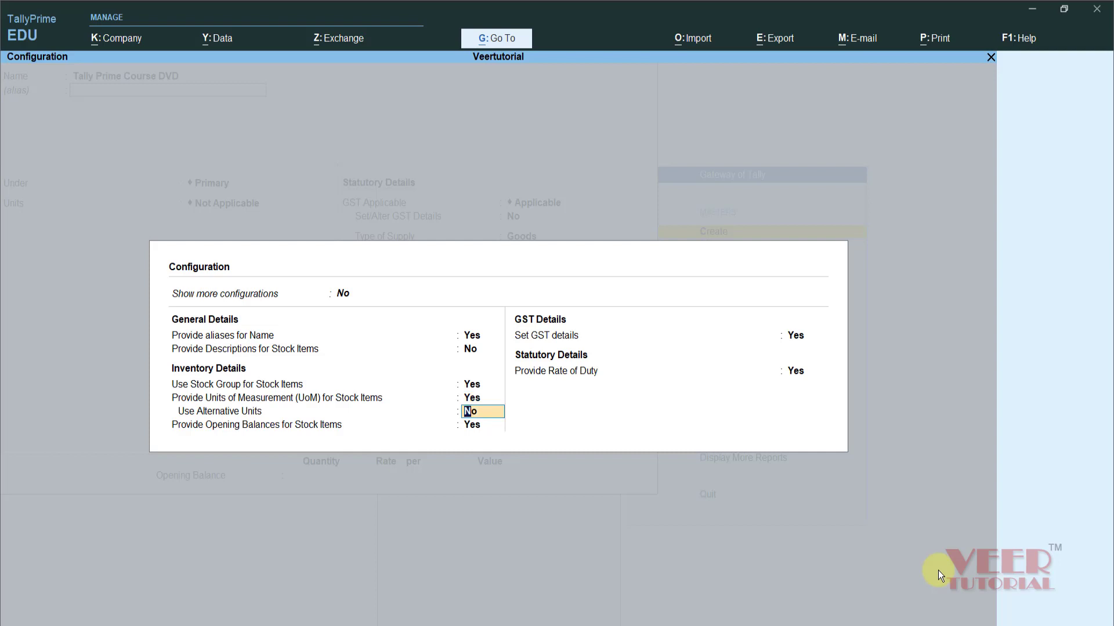
key(Return)
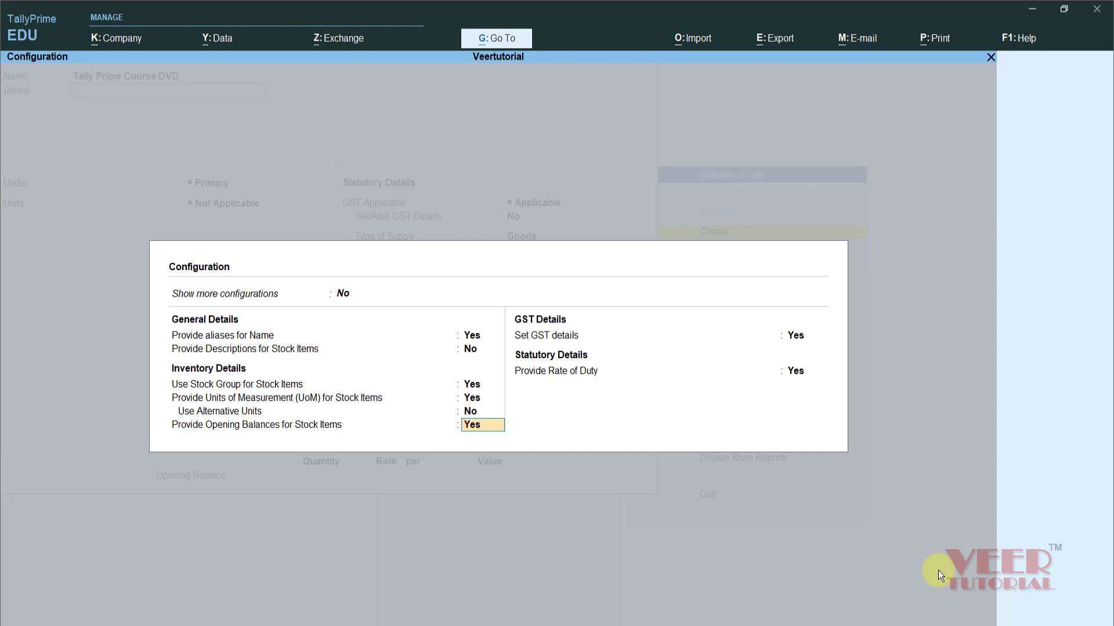
key(Return)
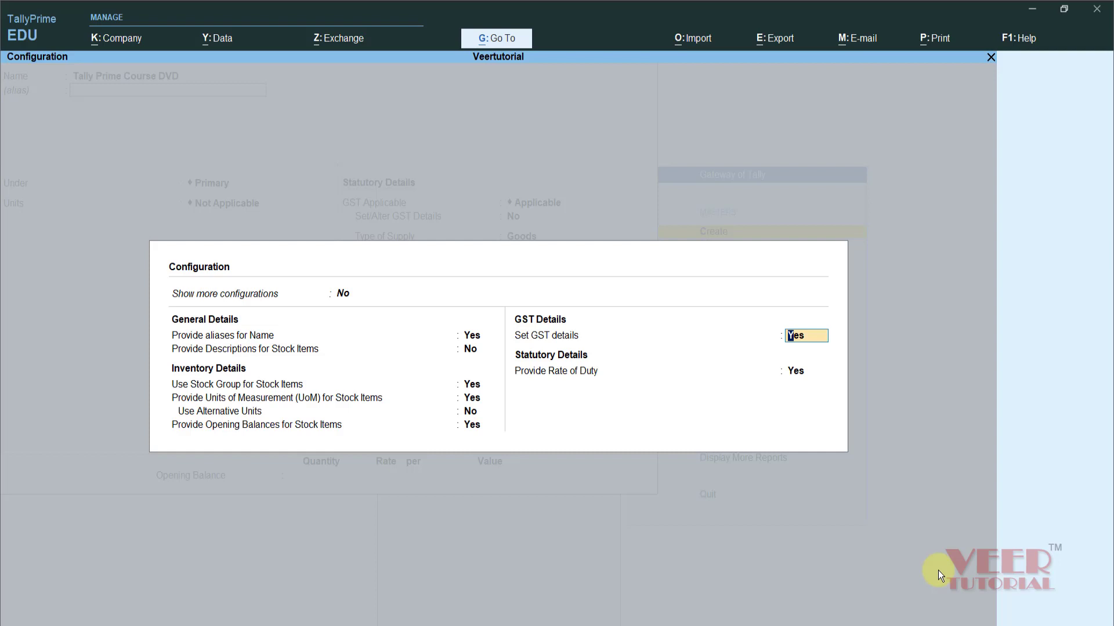
click(339, 295)
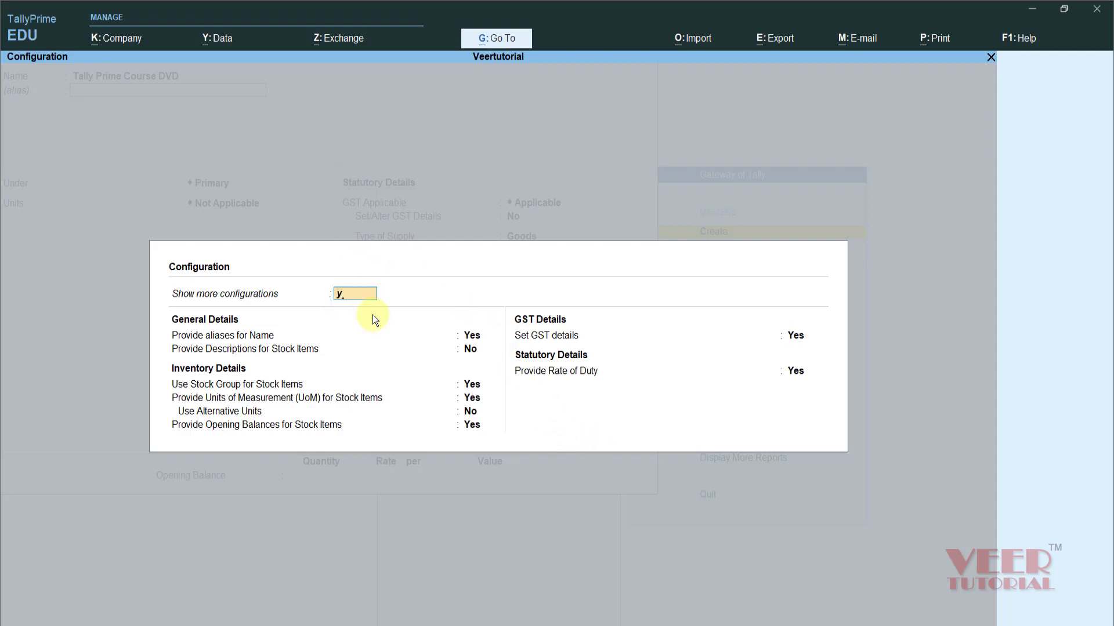
key(Return)
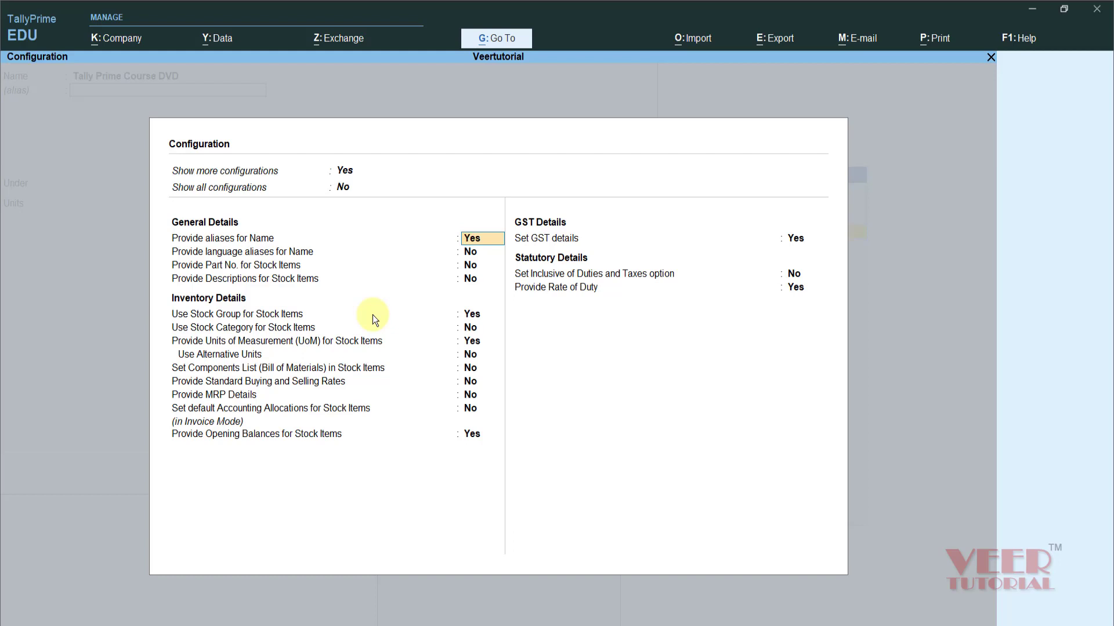
key(Escape)
key(Escape)
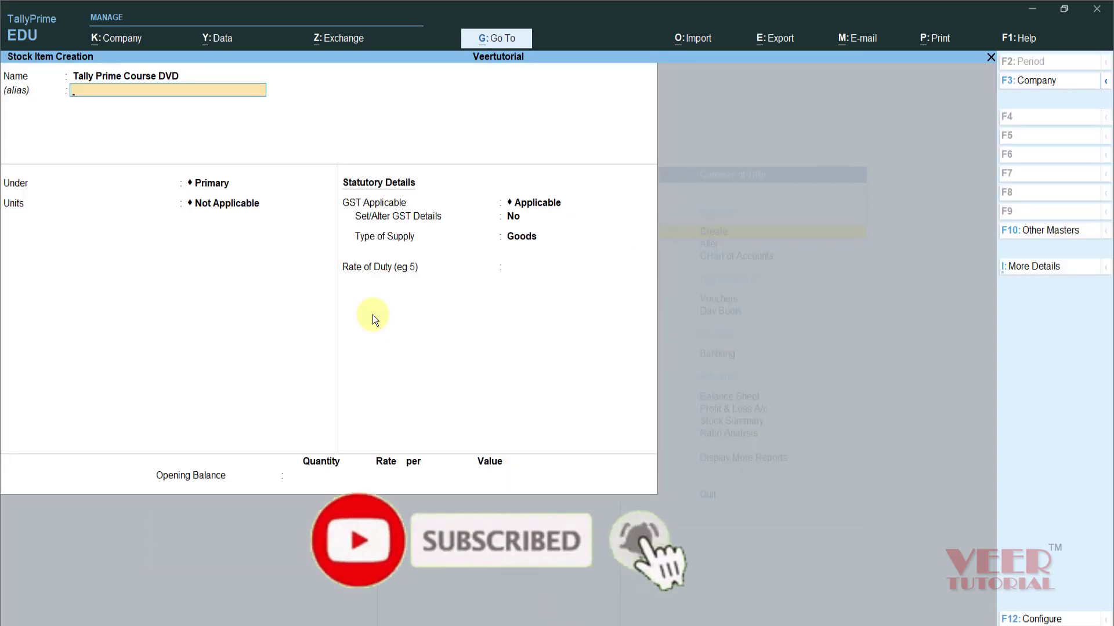
- Leave the alias blank and place the stock item under the Dvd group with nos as its unit
key(Return)
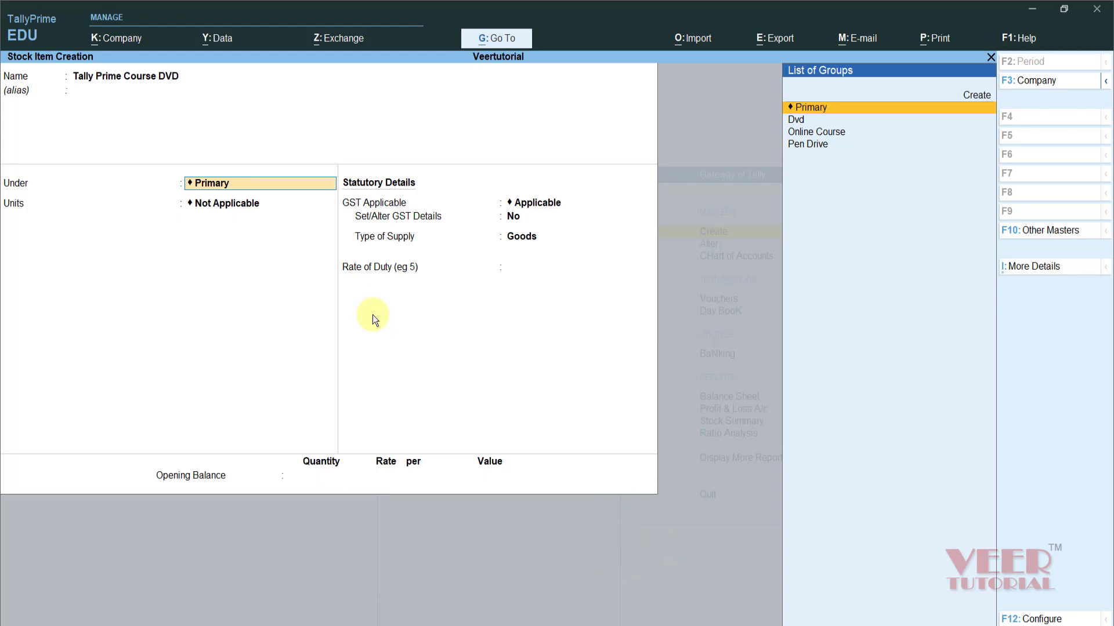
key(Down)
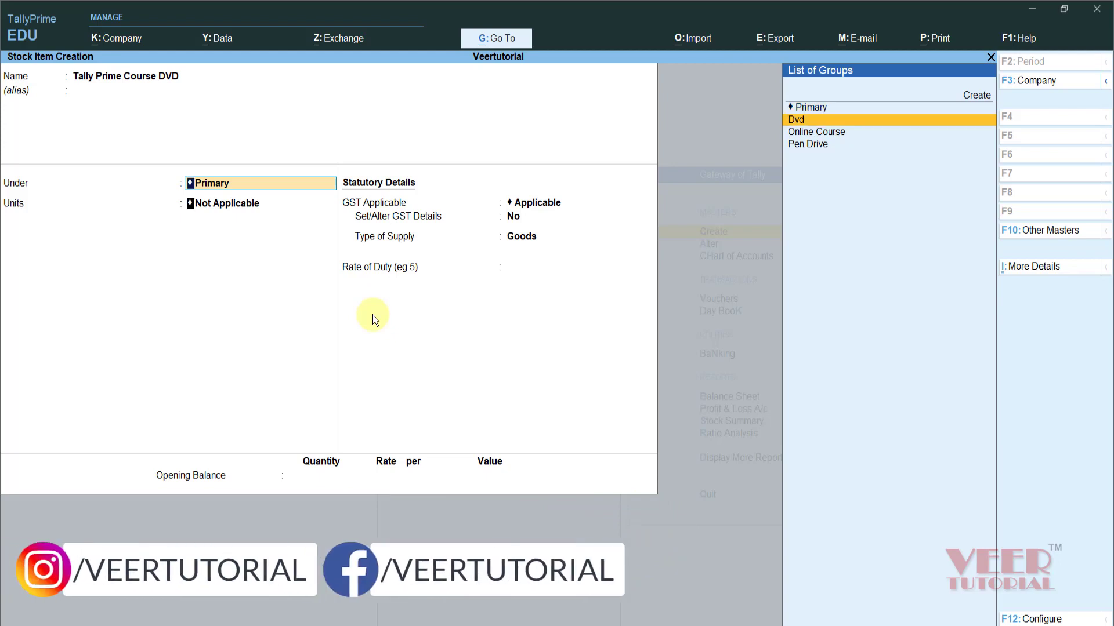
key(Return)
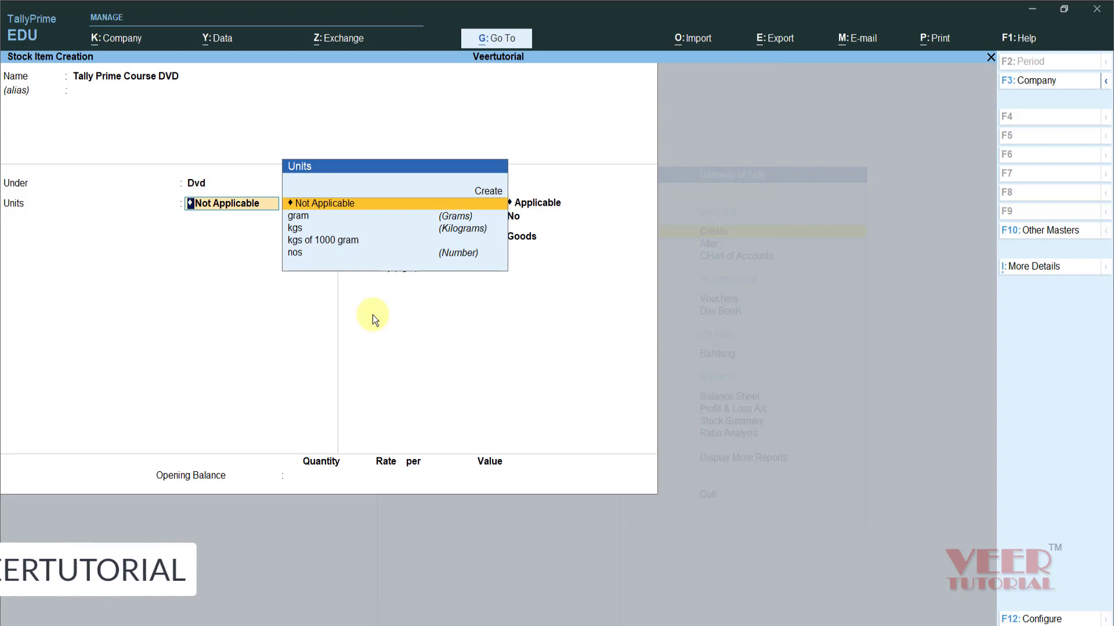
key(Down)
key(Down)
key(Down)
key(Down)
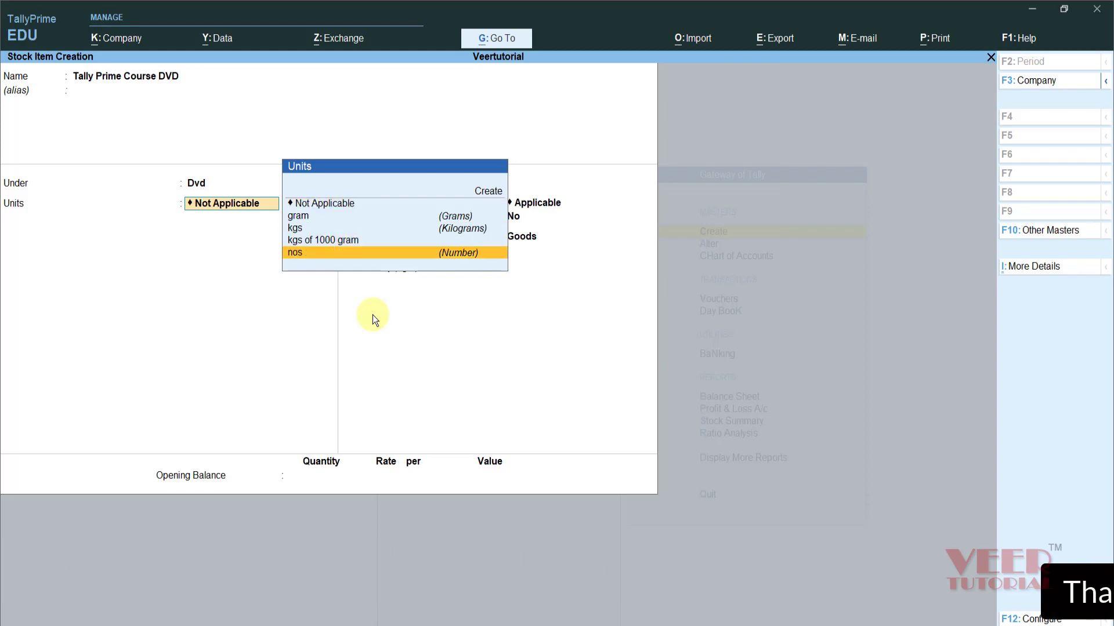
key(Return)
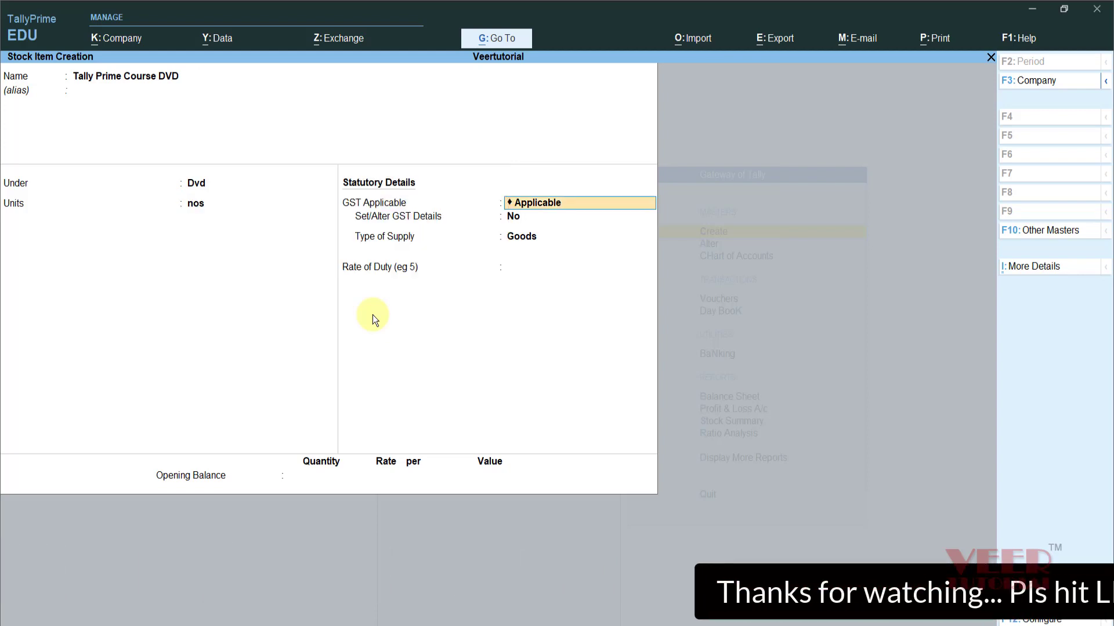
- Keep GST applicable, assign the DVD classification in the item's GST details, and keep supply type Goods with rate of duty 0
key(Return)
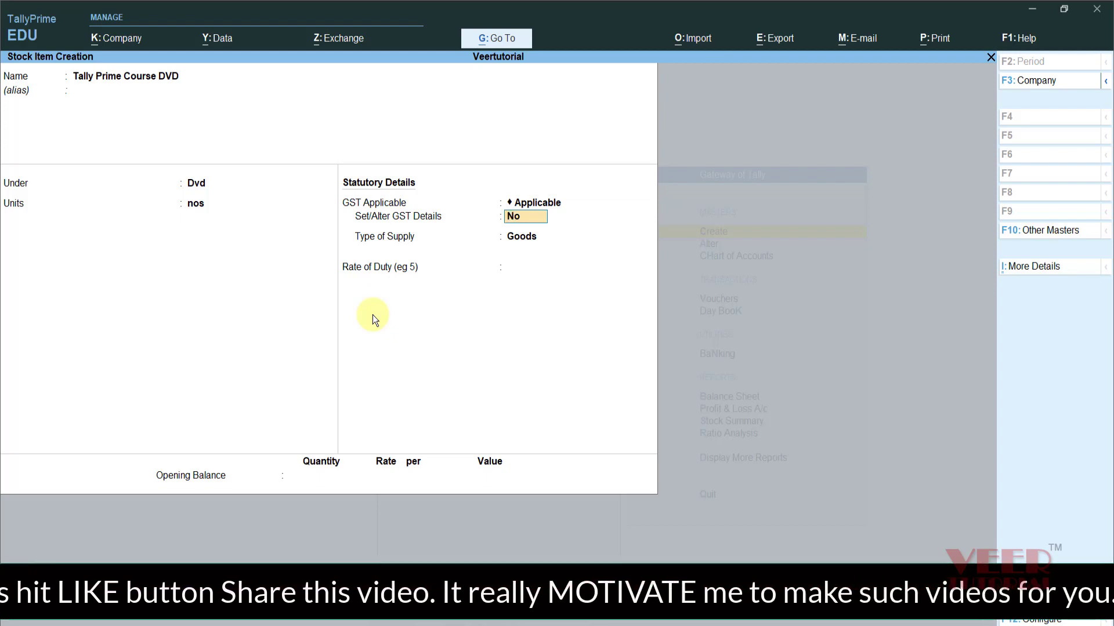
key(y)
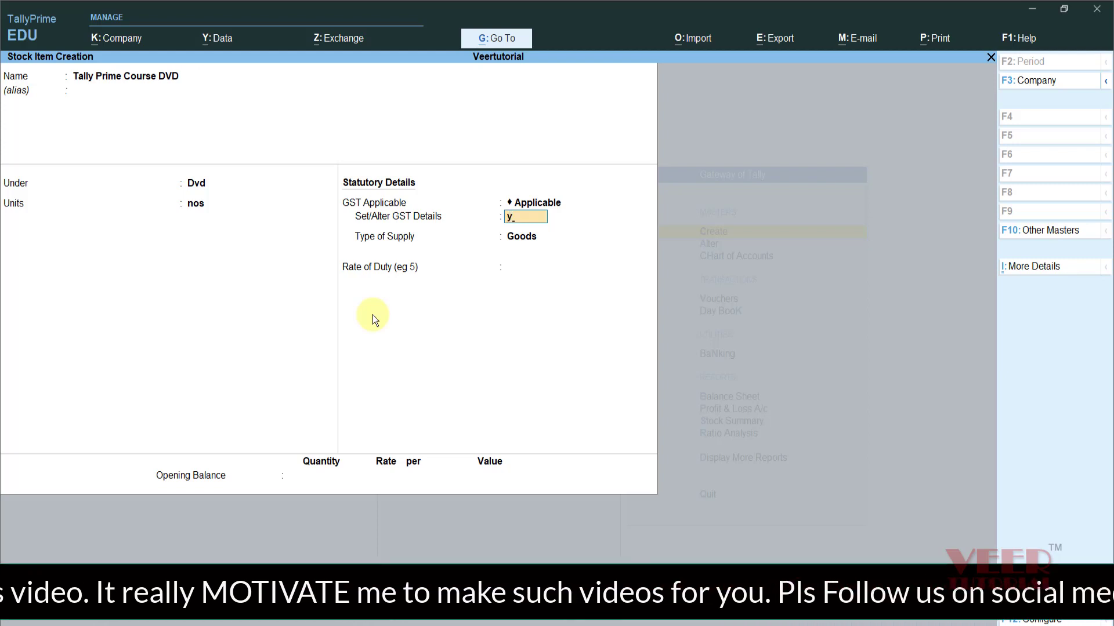
key(Return)
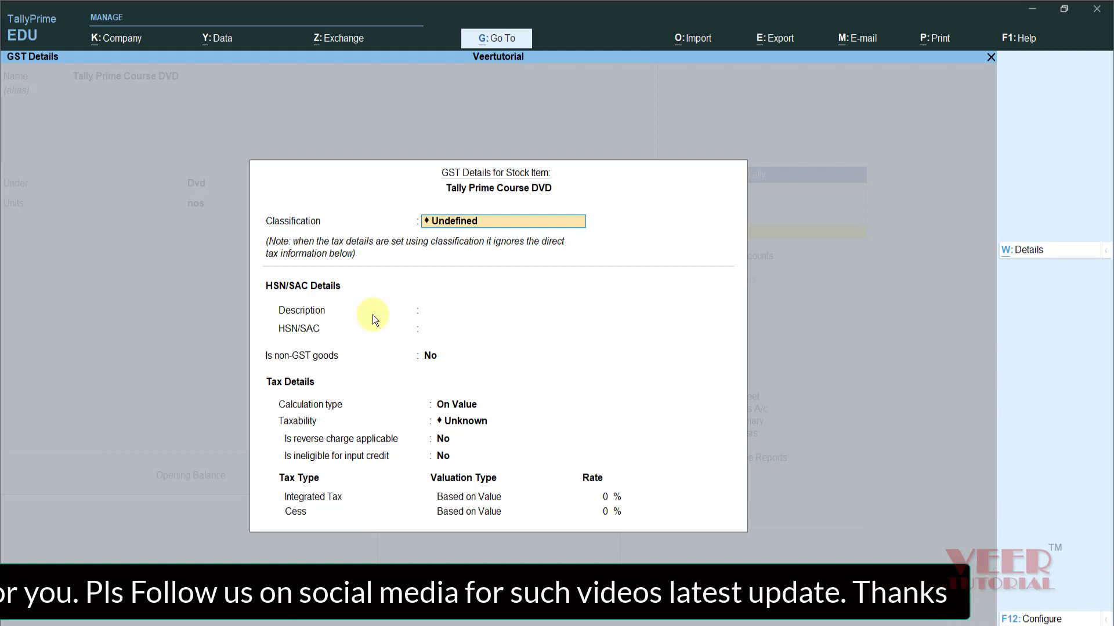
key(BackSpace)
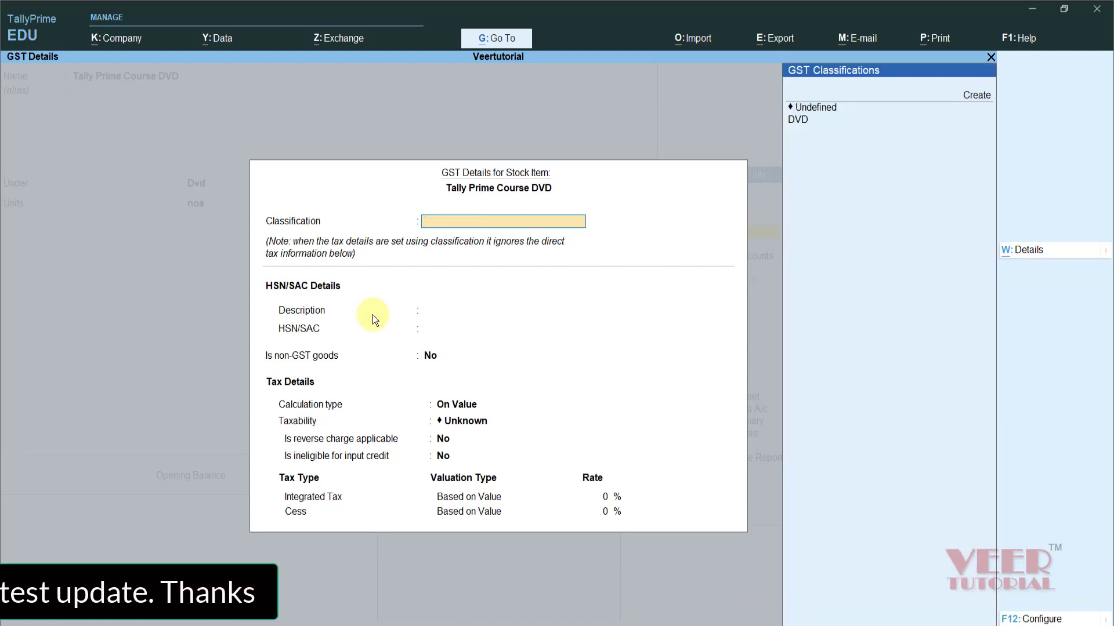
key(Down)
key(Down)
key(Down)
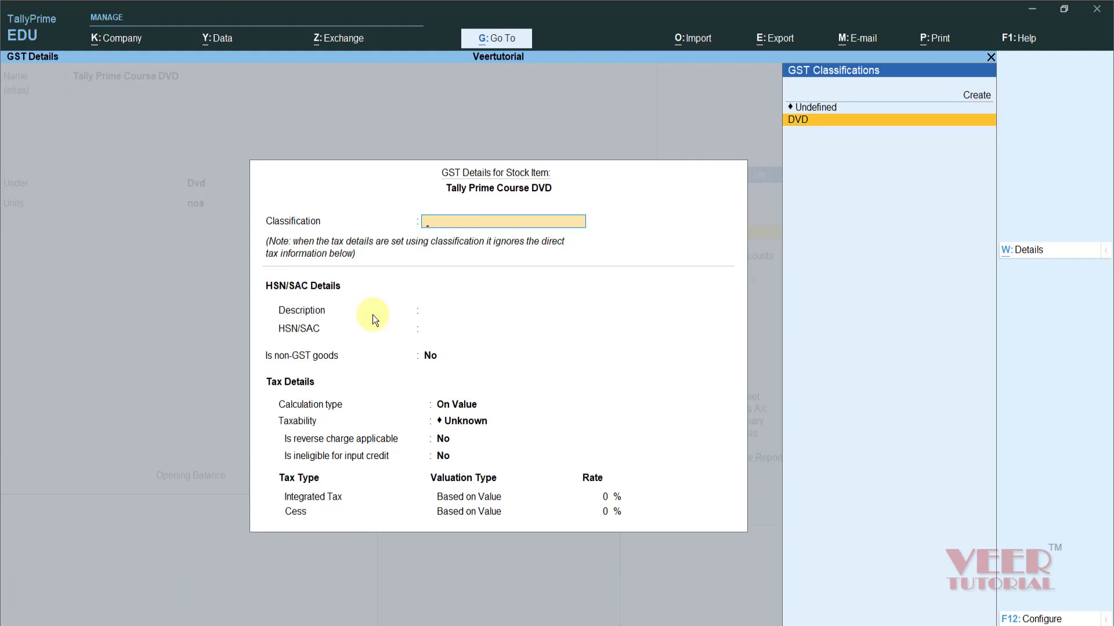
key(Return)
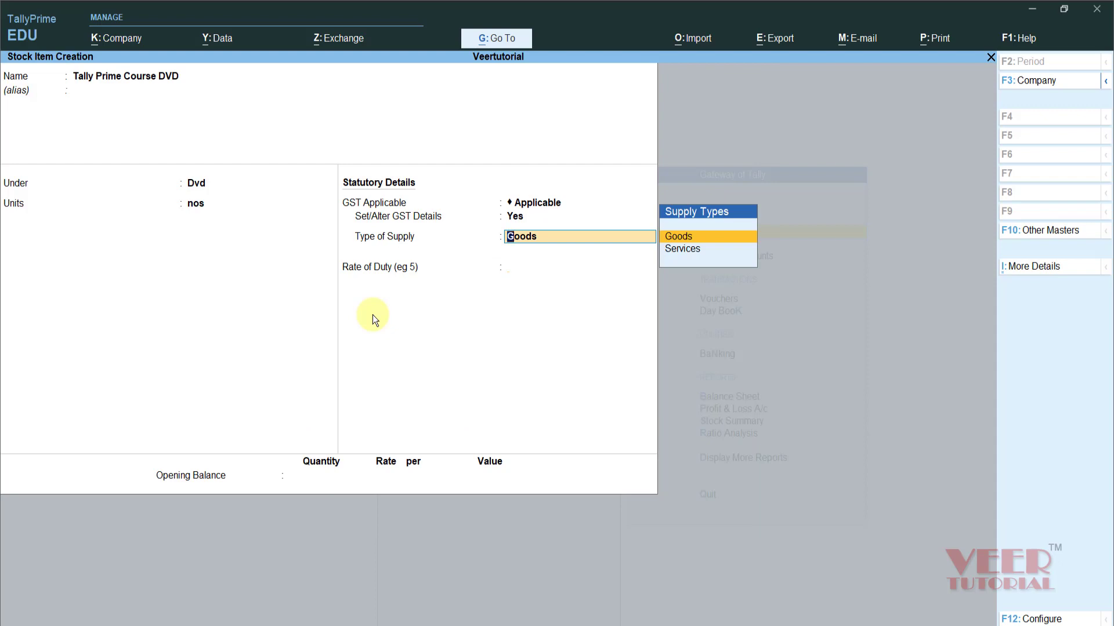
key(Return)
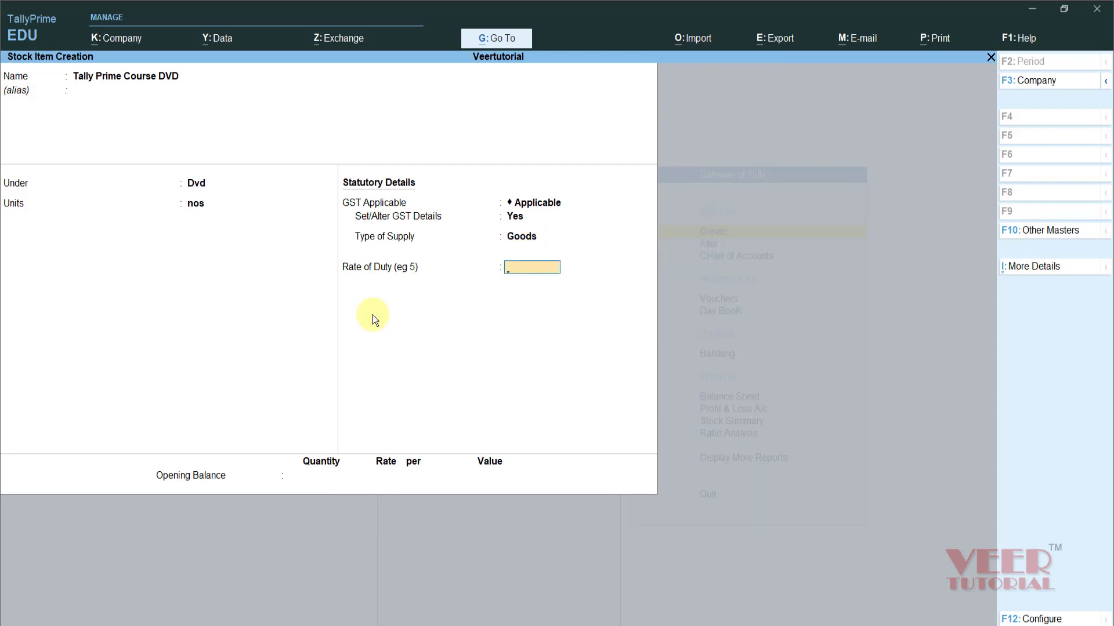
key(Return)
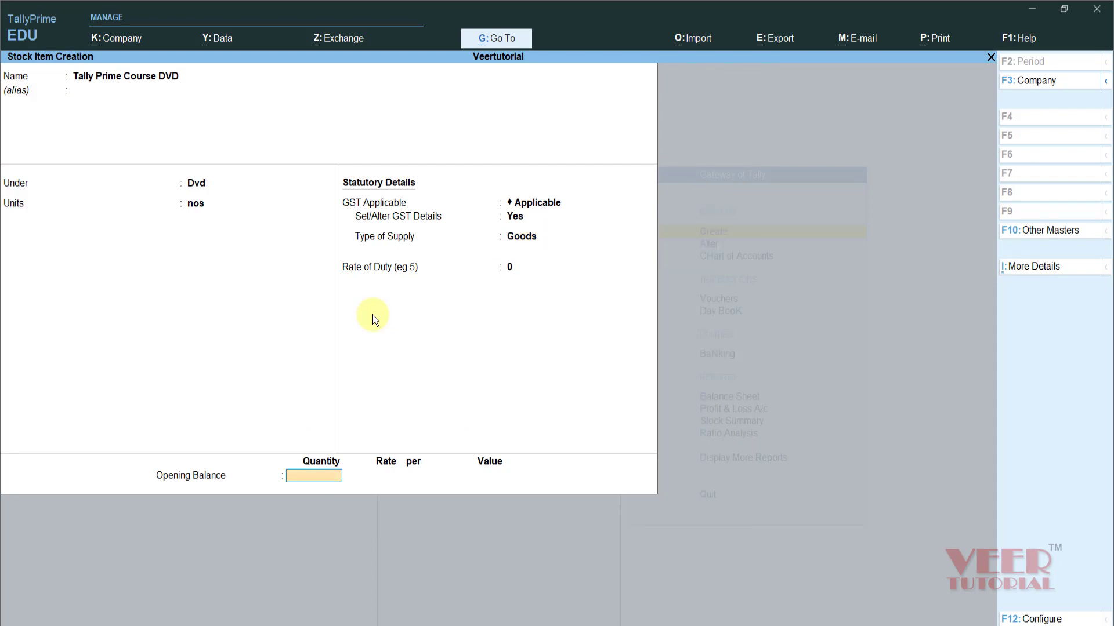
- Enter an opening balance of 1,000 nos at a rate of 399 per nos and save the stock item
text(1000)
key(Return)
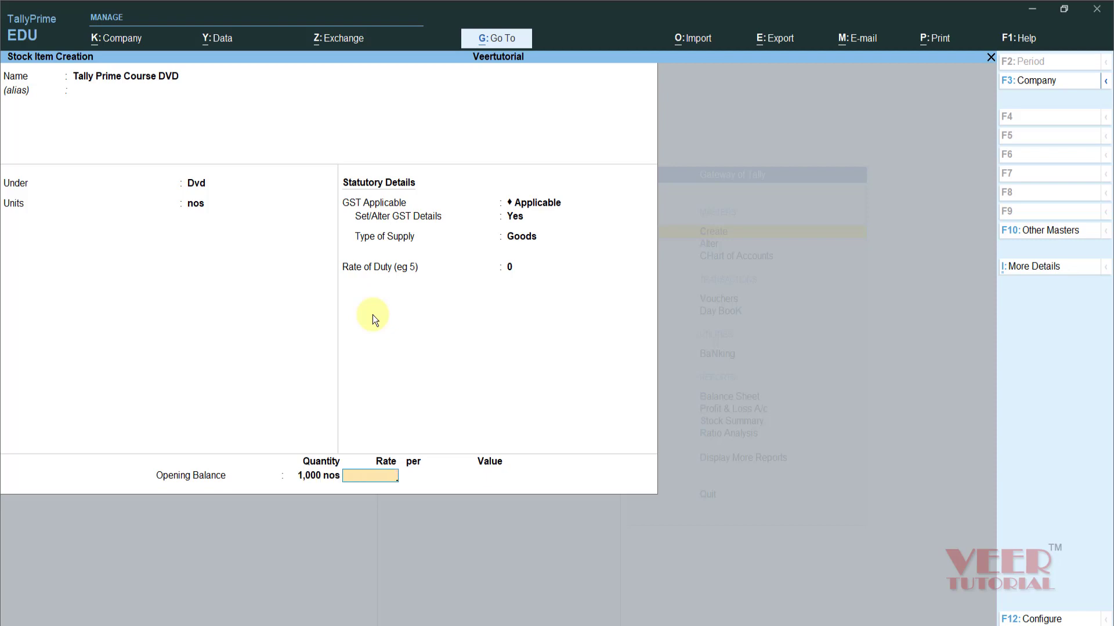
text(399)
key(Return)
key(Return)
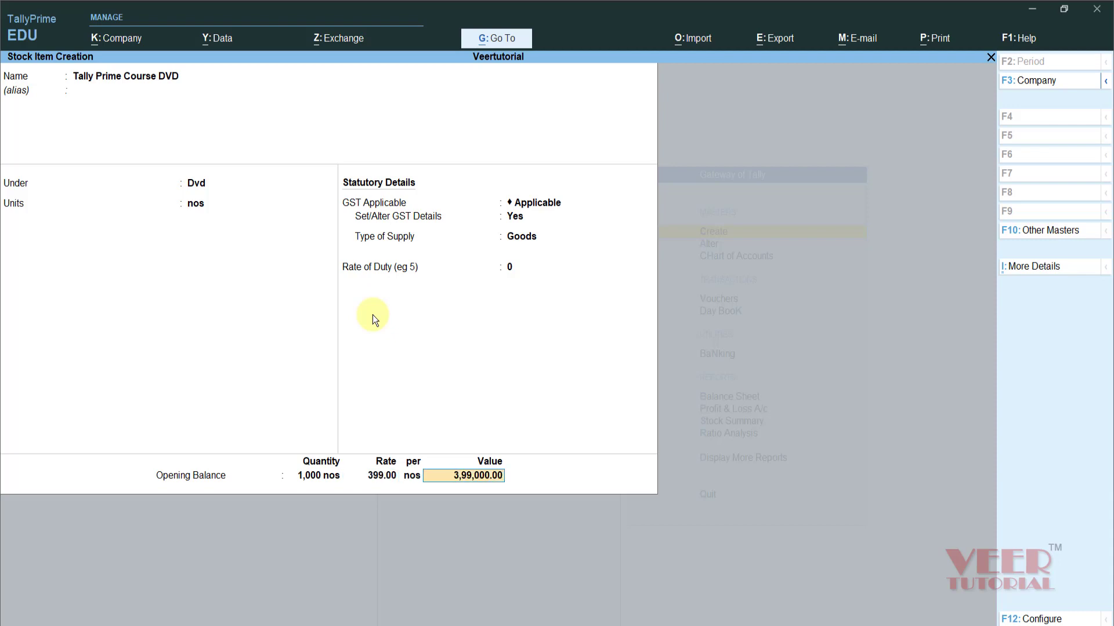
key(Return)
key(Return)
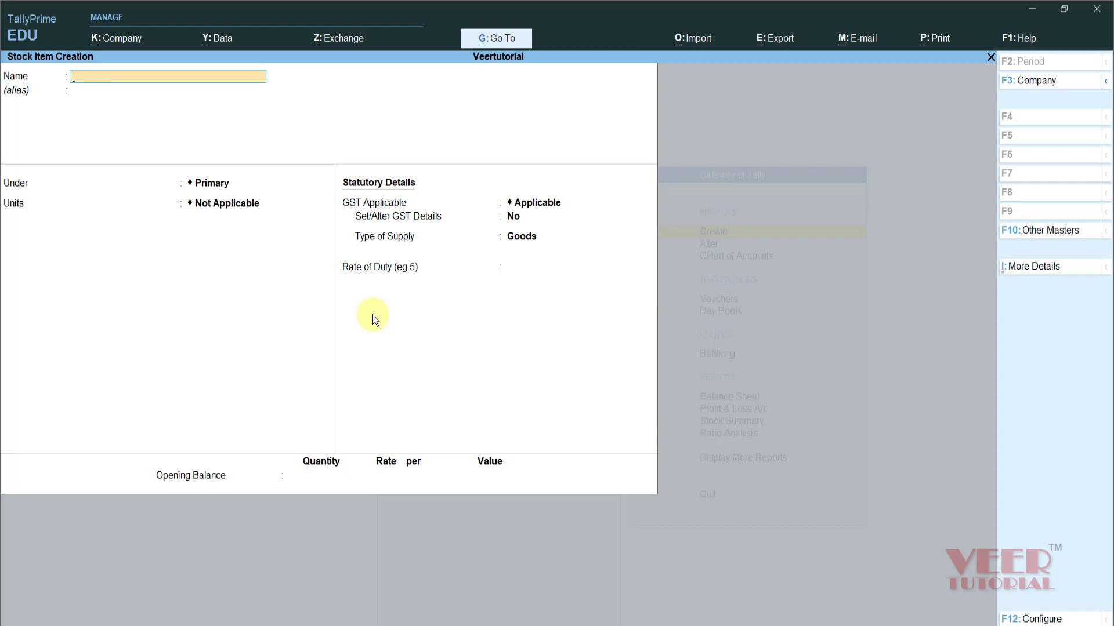
key(Escape)
key(Return)
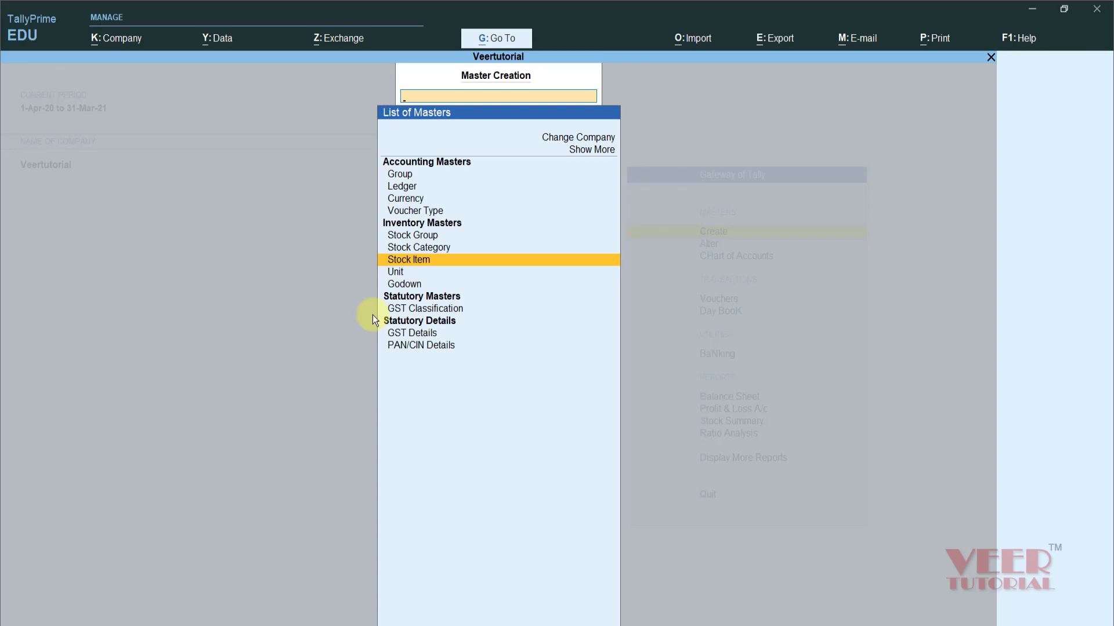
key(Return)
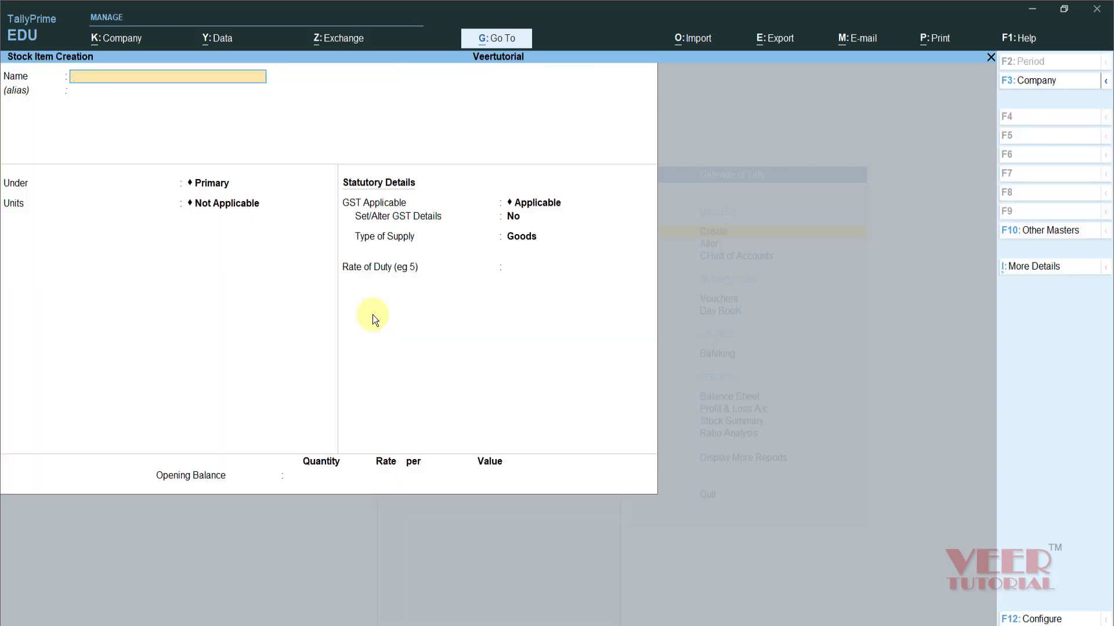
key(Escape)
key(Return)
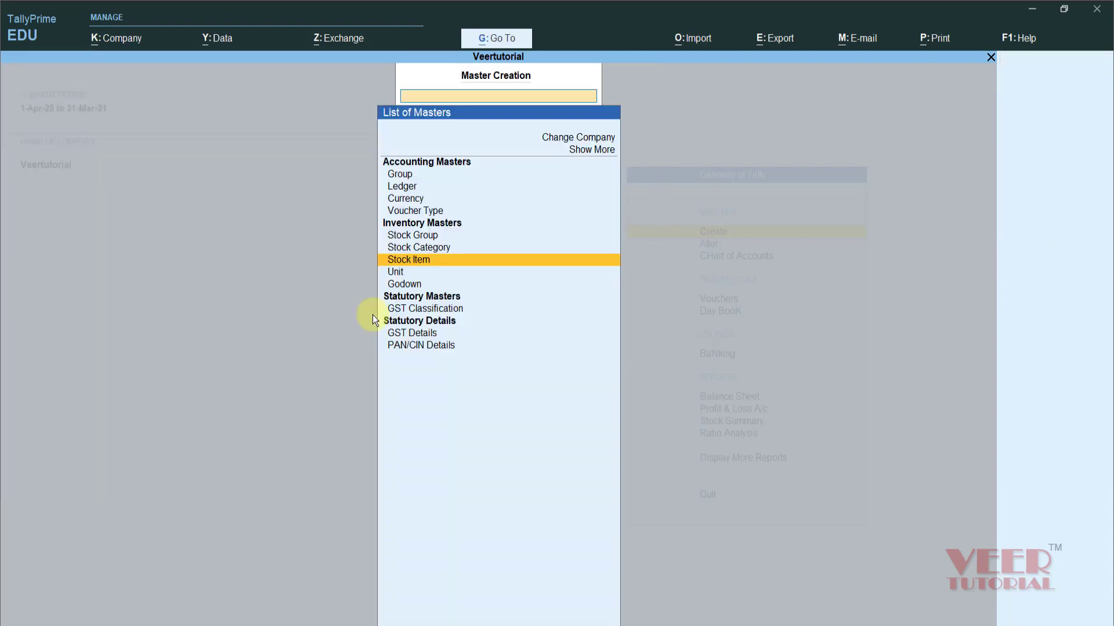
key(Return)
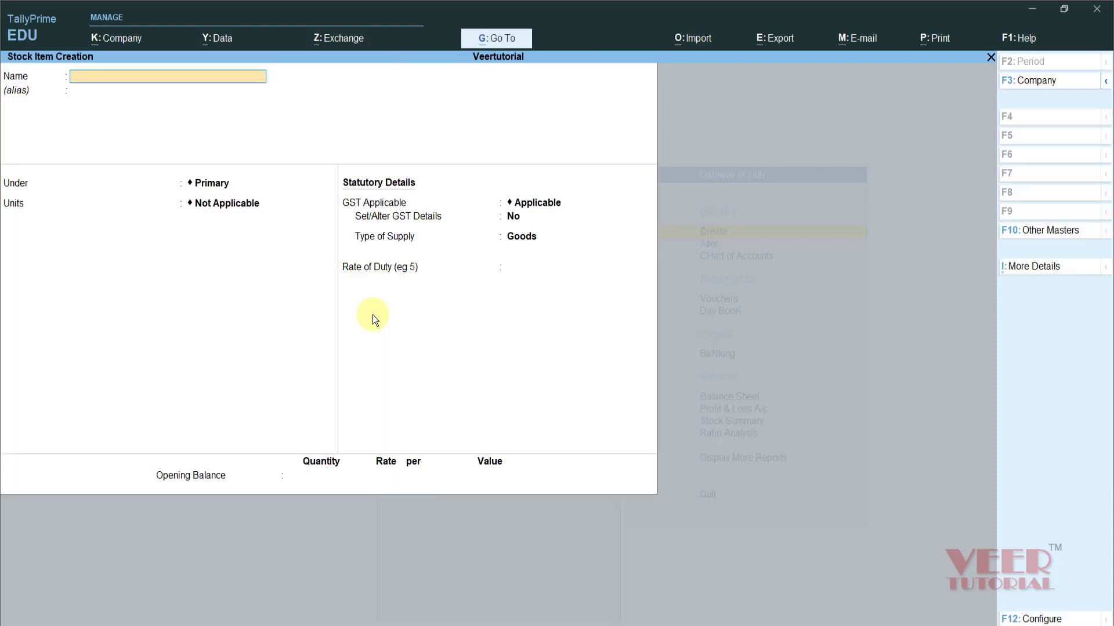
- Leave stock item creation and open the list of masters for alteration
key(Escape)
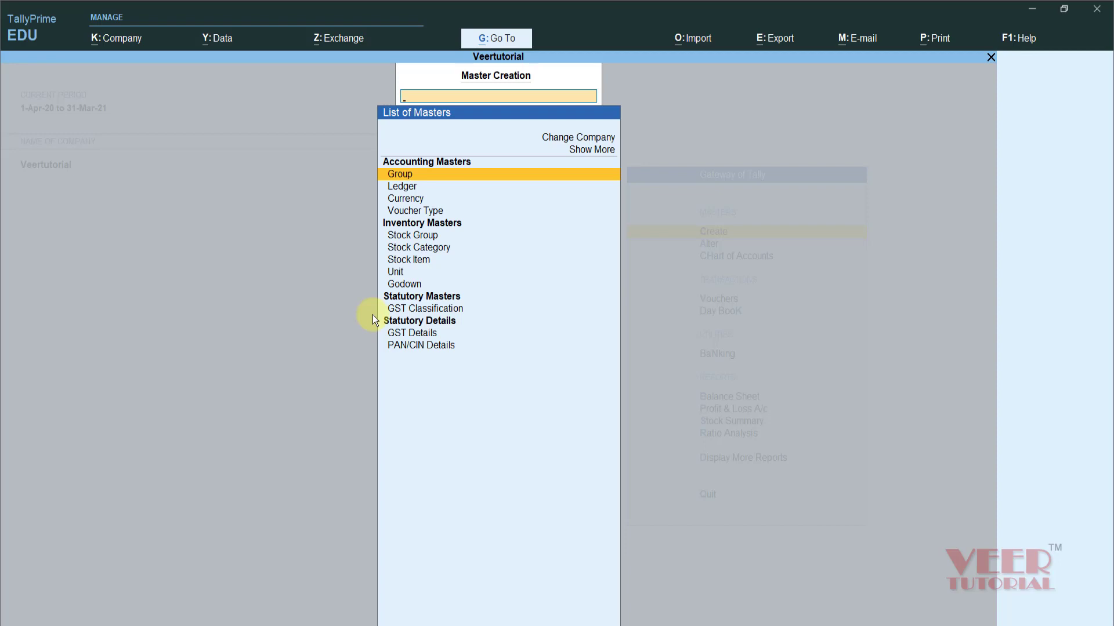
key(Escape)
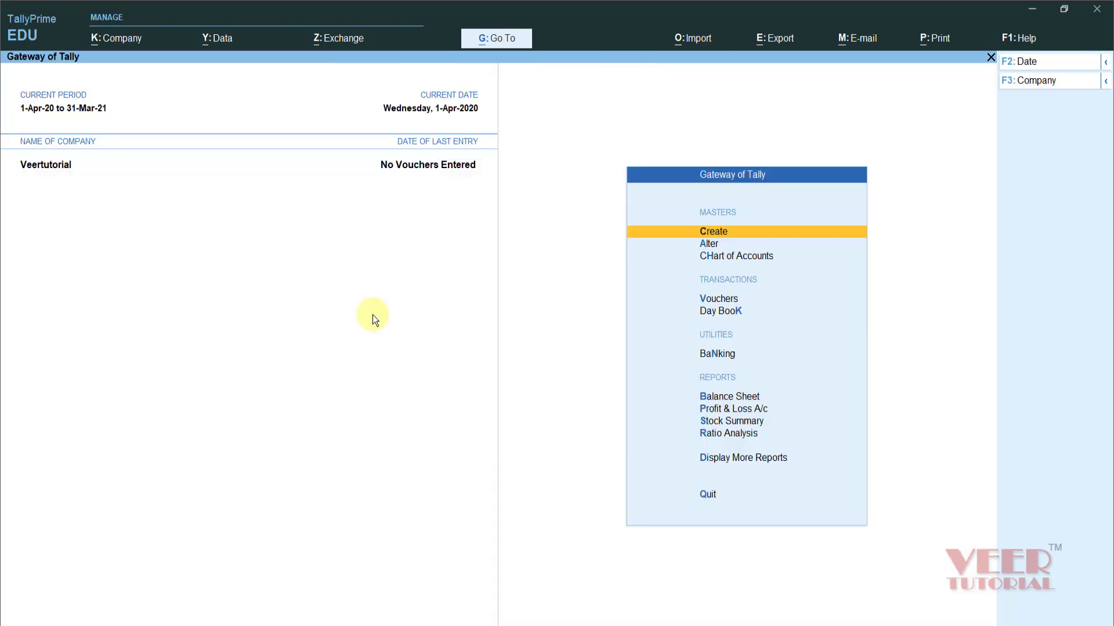
key(Down)
key(Return)
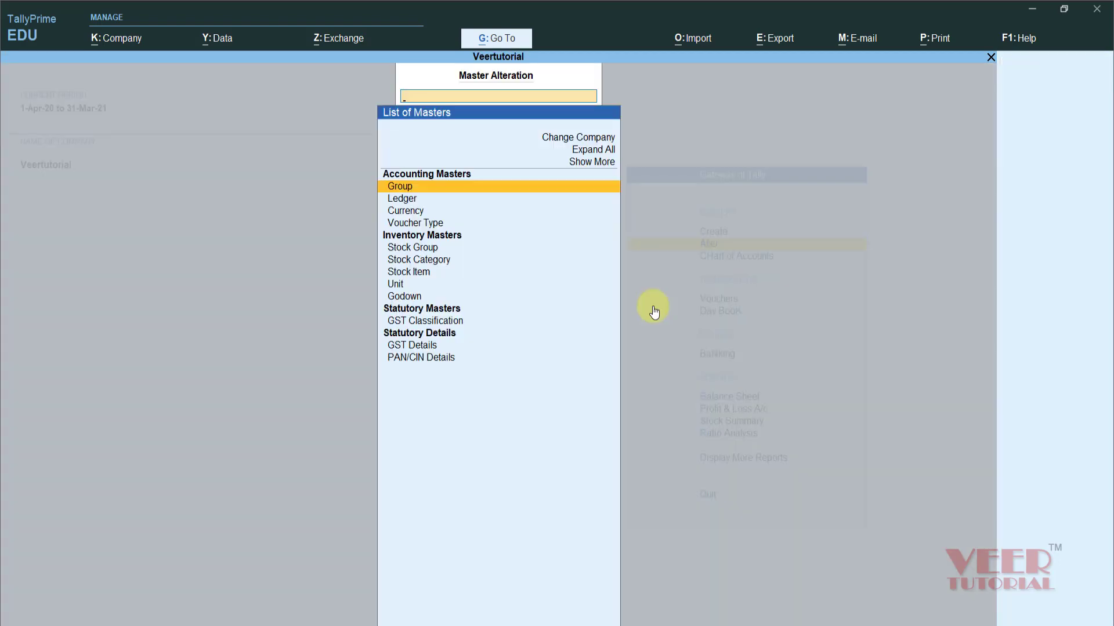
key(Down)
key(Return)
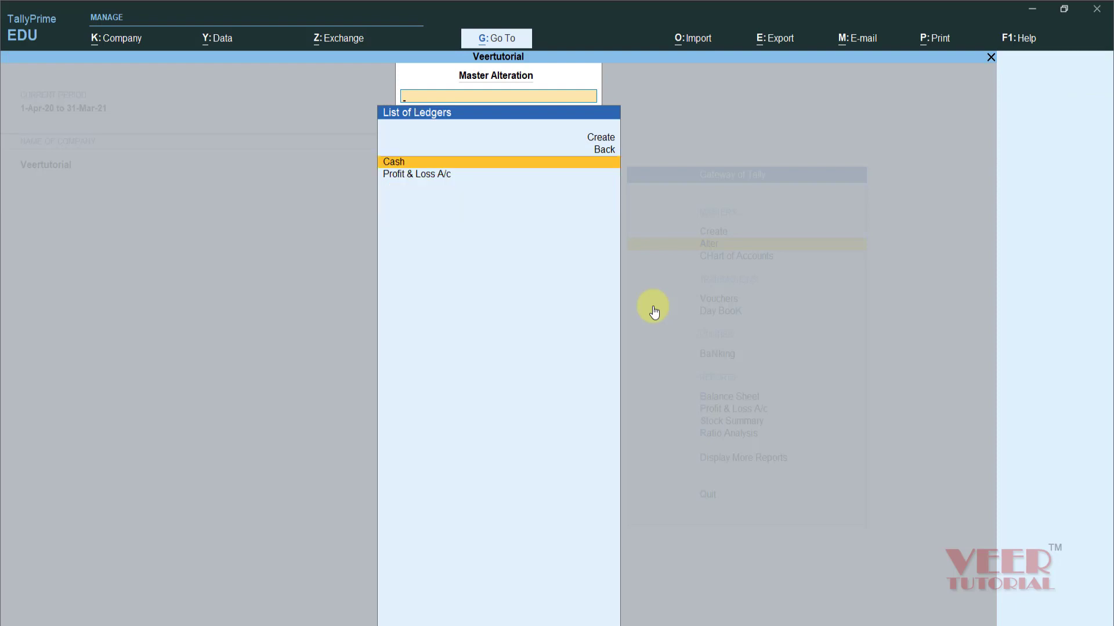
key(Escape)
- Open the Tally Prime Course DVD stock item for alteration
key(Down)
key(Down)
key(Down)
key(Down)
key(Down)
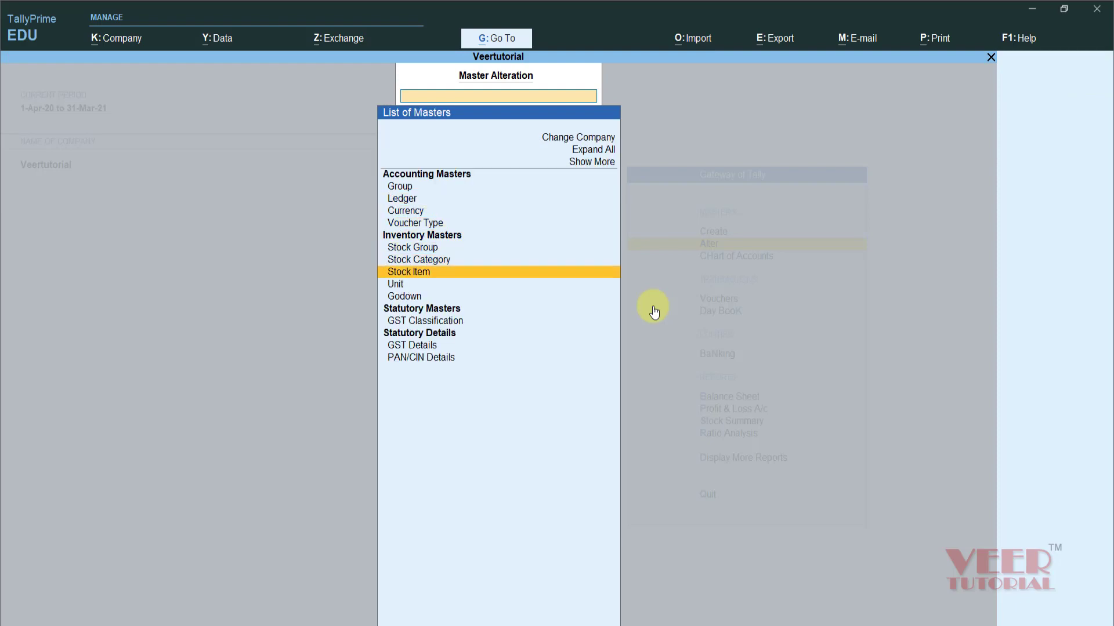
key(Return)
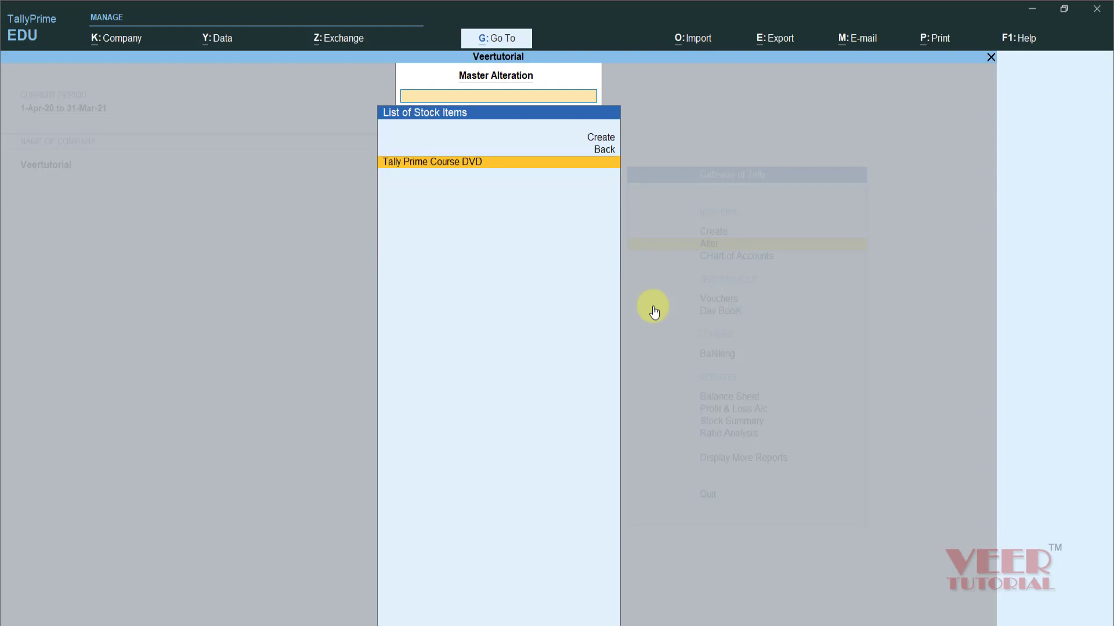
key(Return)
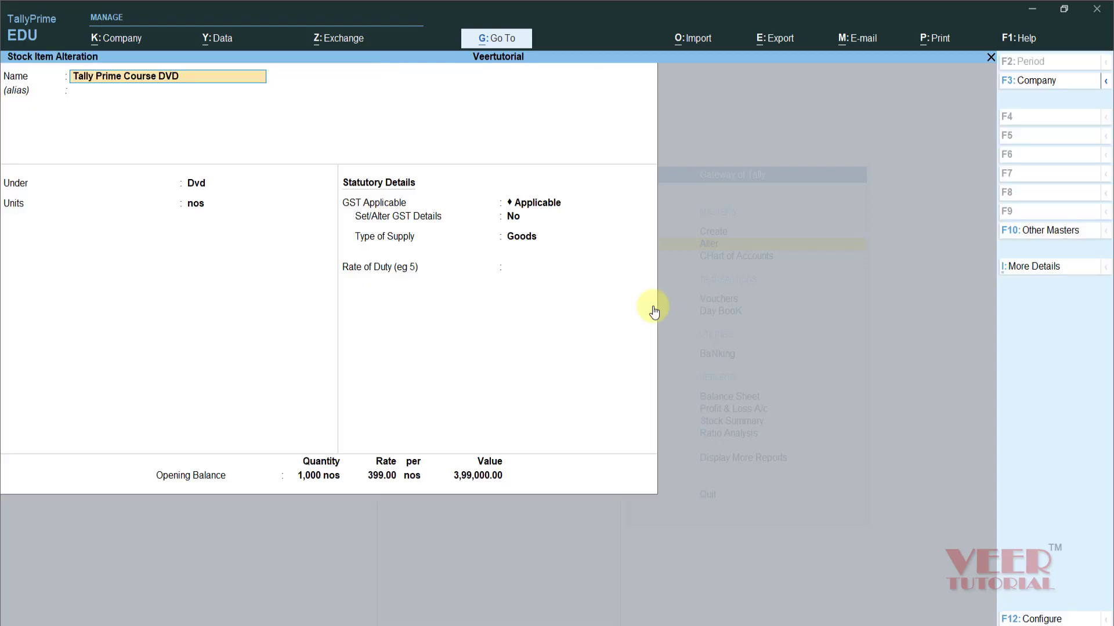
- Enable the use of stock categories for stock items in the configuration and accept the other options as they are
key(F12)
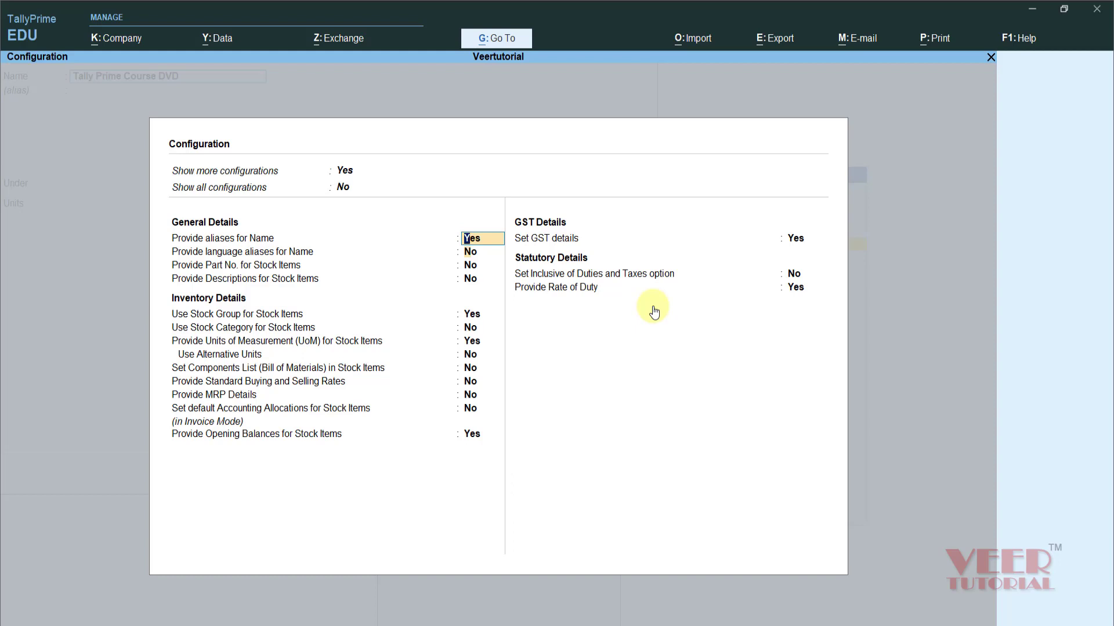
key(Down)
key(Down)
key(Down)
key(Down)
key(Down)
text(y)
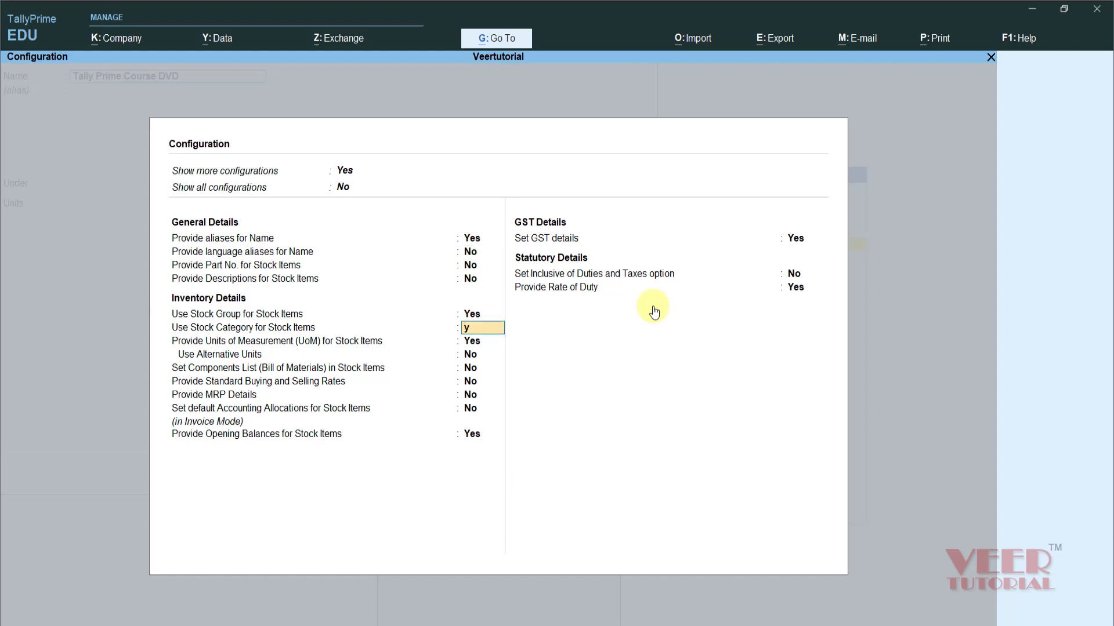
key(Return)
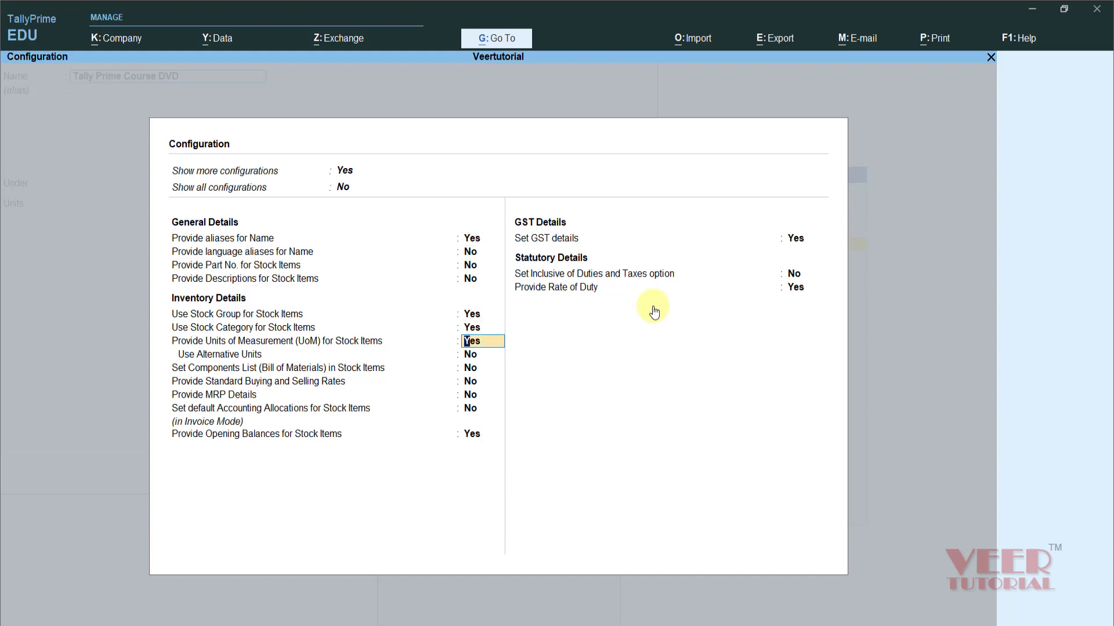
key(Return)
key(Return)
key(Return)
key(Return)
key(Return)
key(Return)
key(Return)
key(Return)
key(Return)
key(Return)
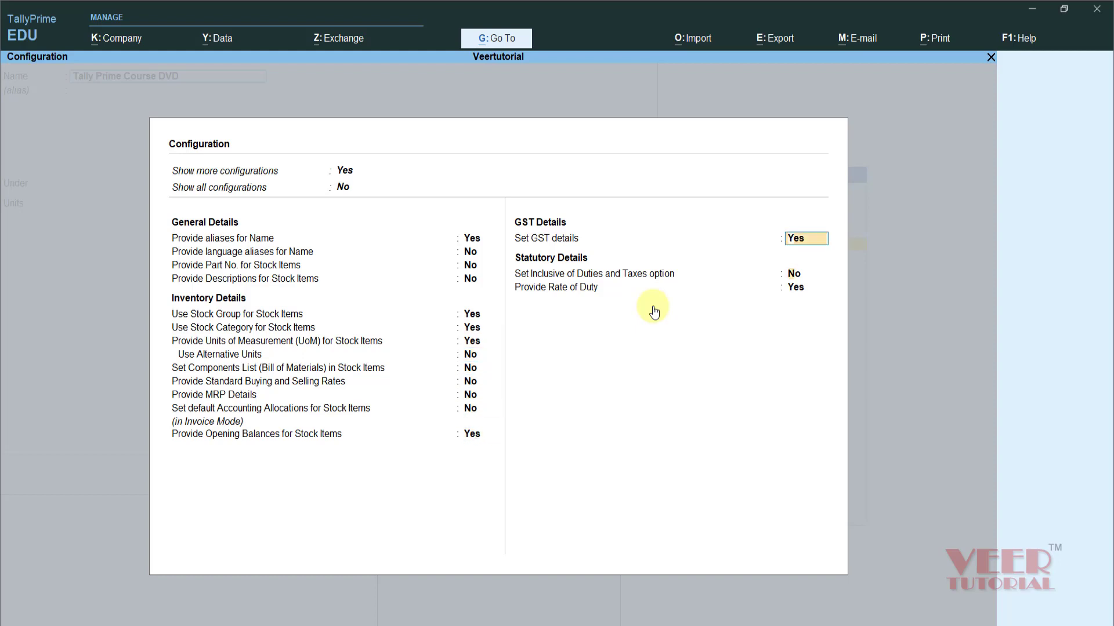
key(Return)
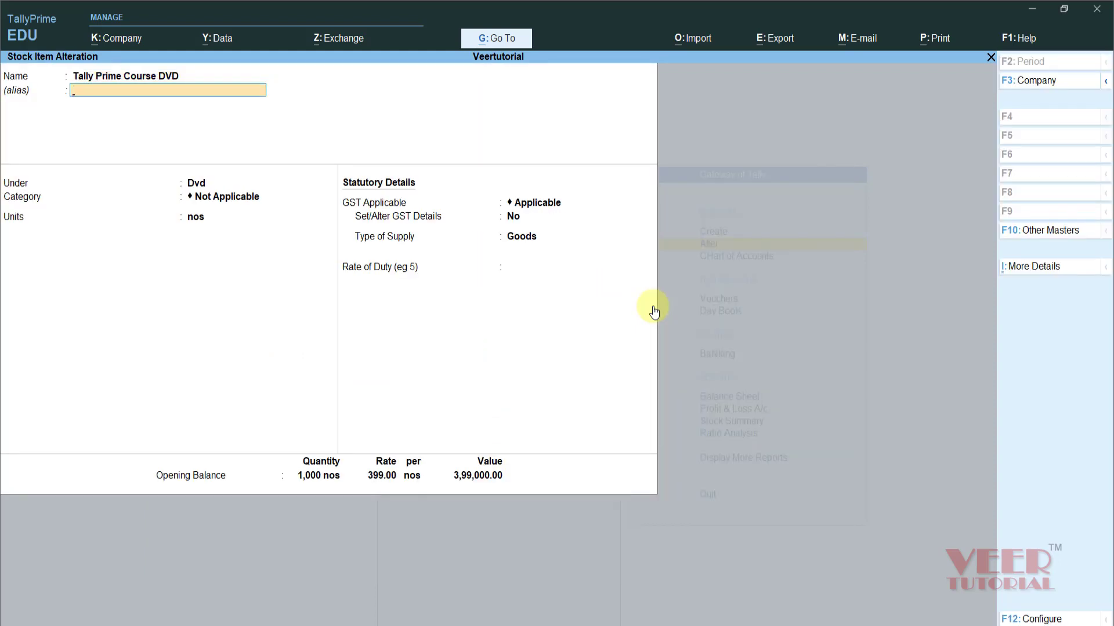
- Leave the alias blank, keep the item under Dvd, and assign it the Veertutorial category
key(Return)
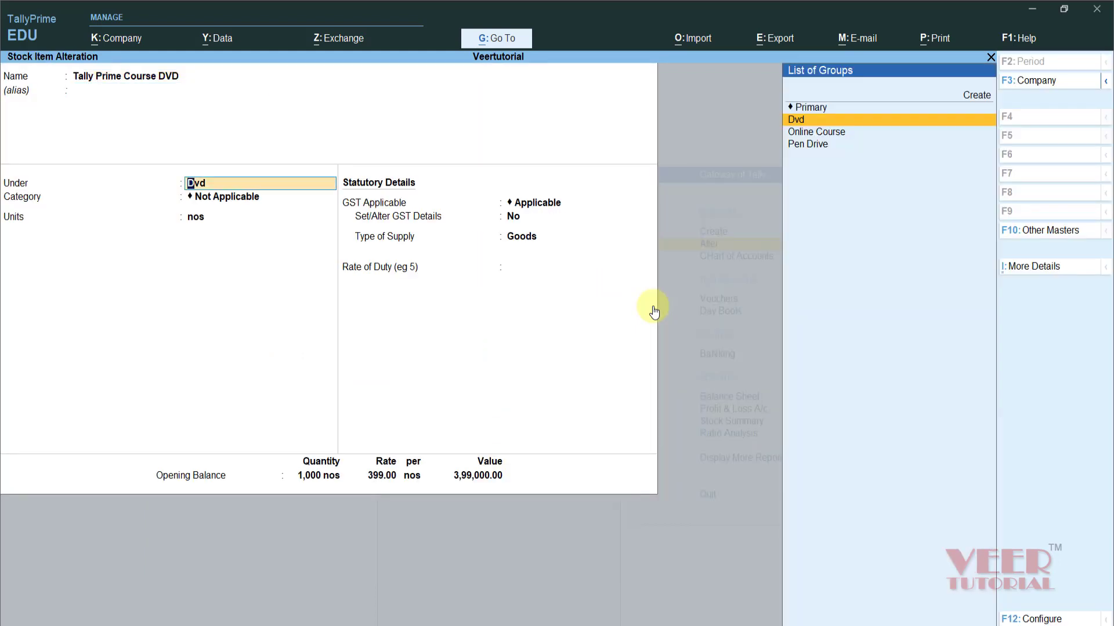
key(Return)
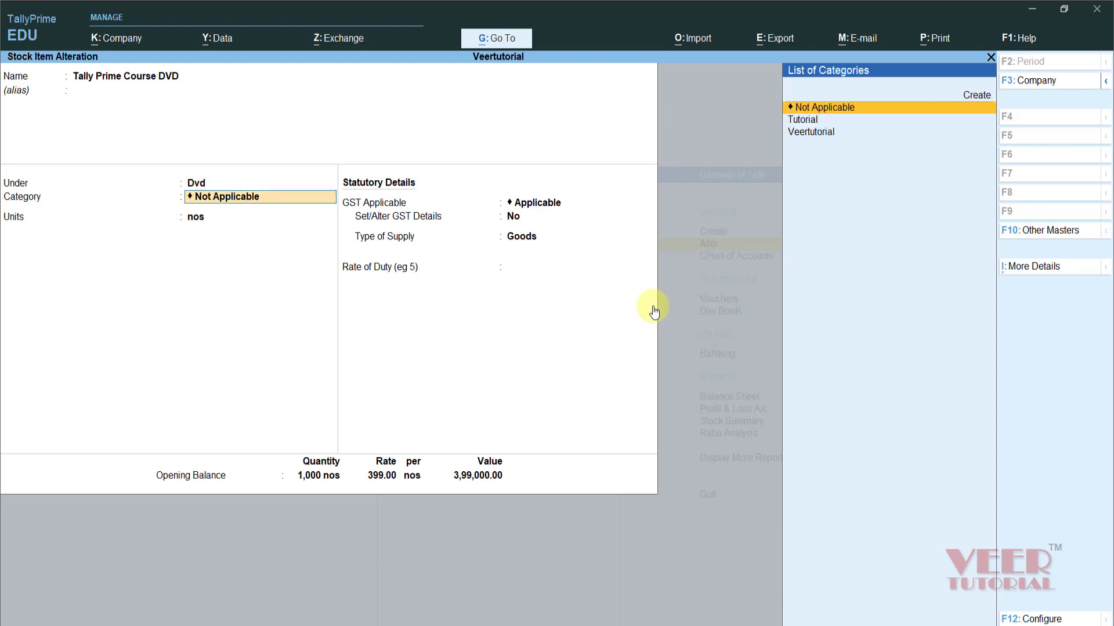
key(Down)
key(Down)
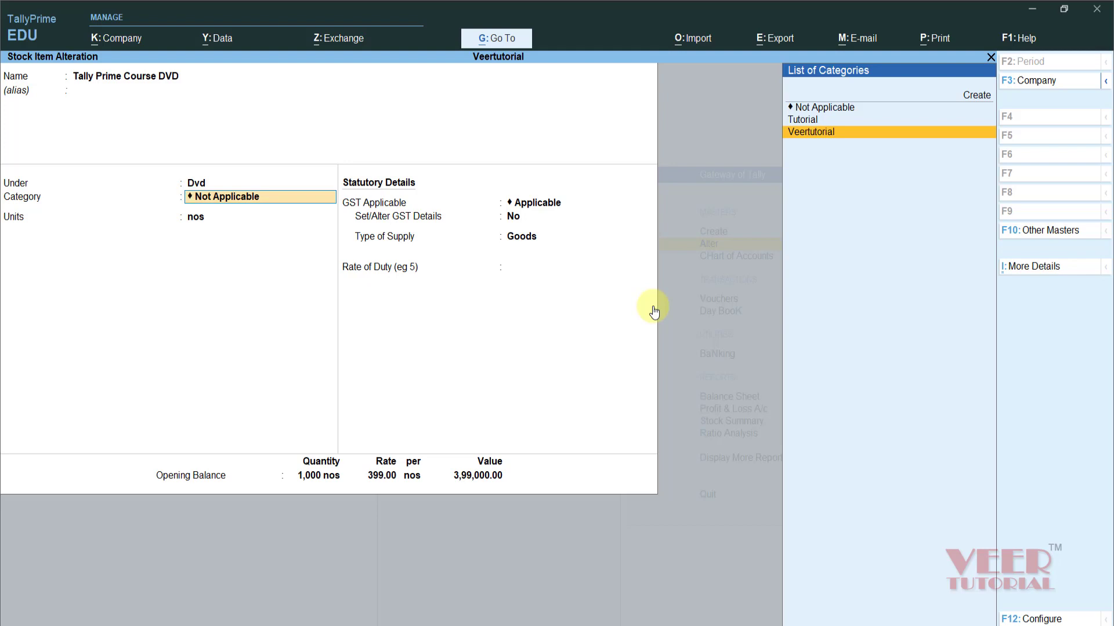
key(Up)
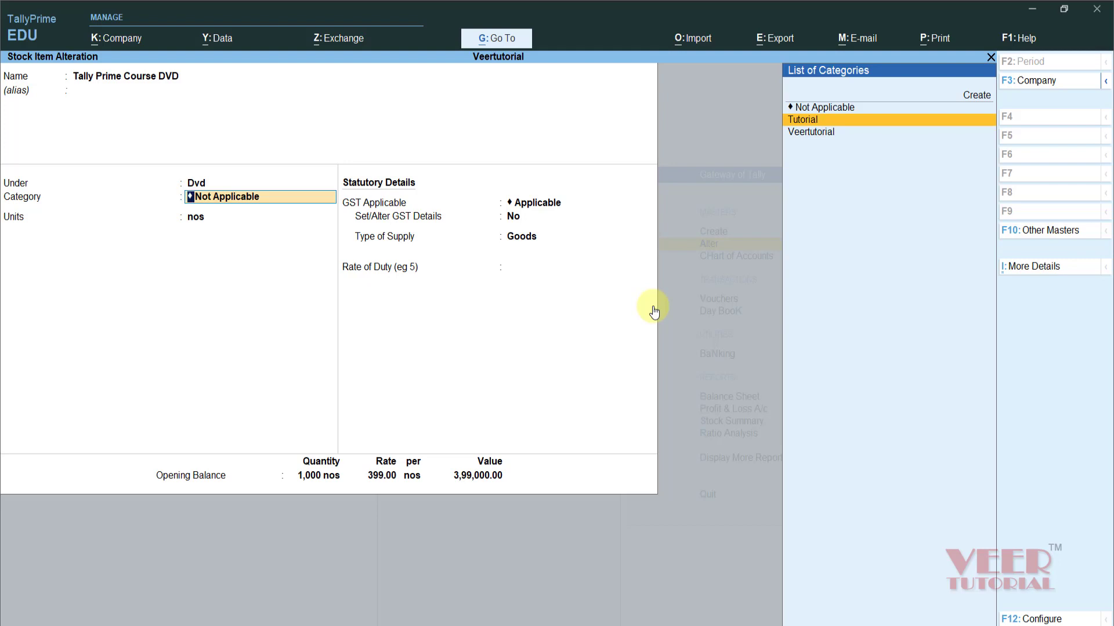
key(Down)
key(Return)
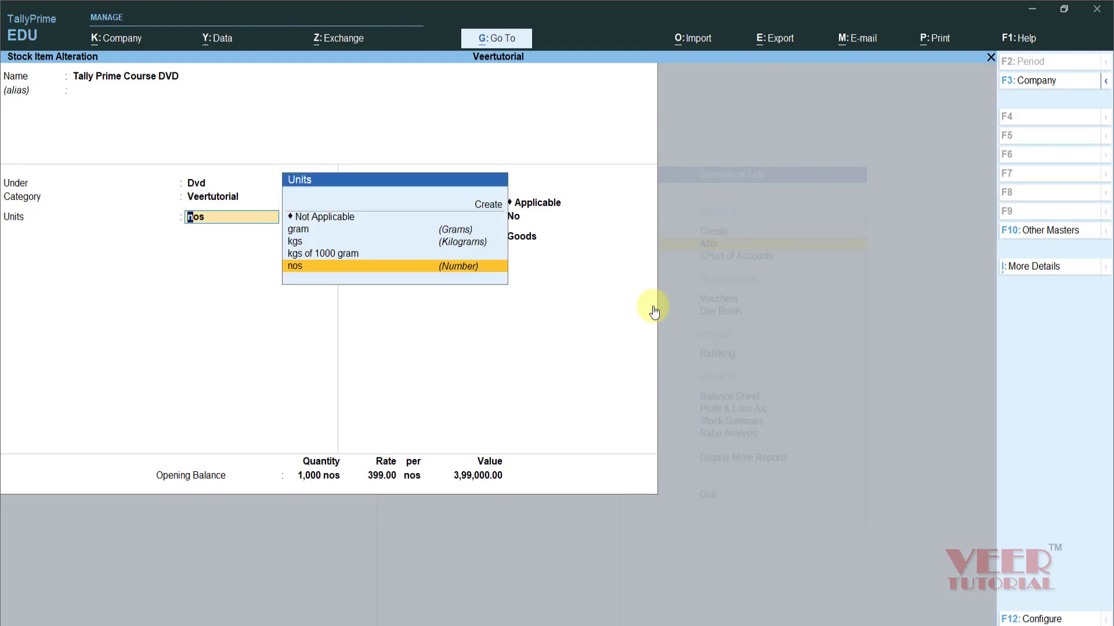
- Accept nos as the unit, the GST details, rate of duty 0 and the opening balance, and save the altered stock item
key(Return)
key(Return)
key(Return)
key(Return)
key(Return)
key(Return)
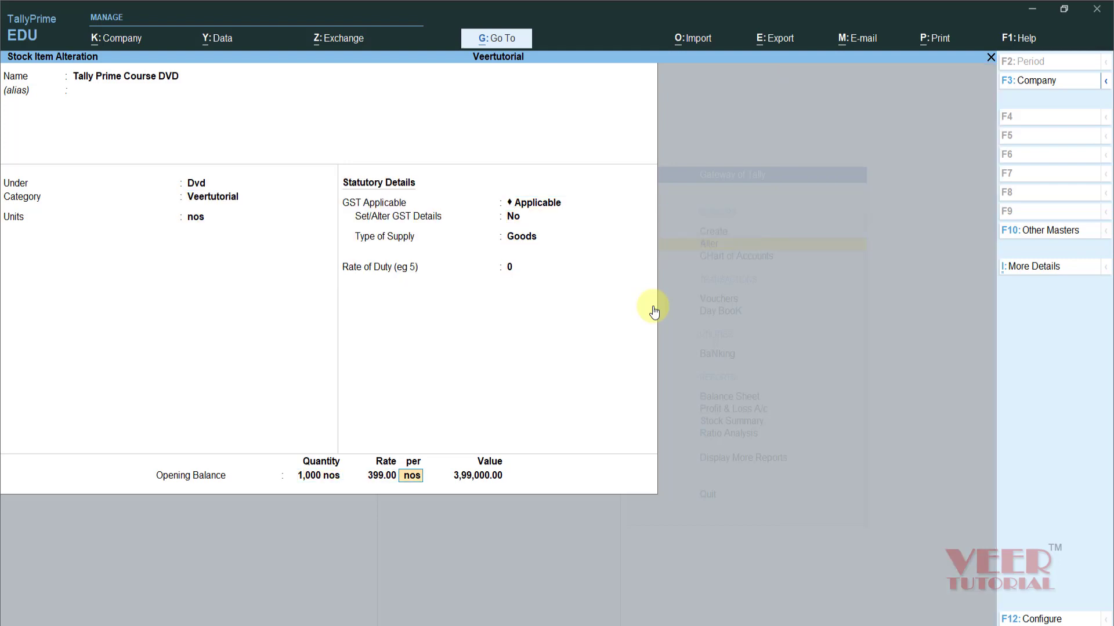
key(Return)
key(Return)
key(Return)
key(Escape)
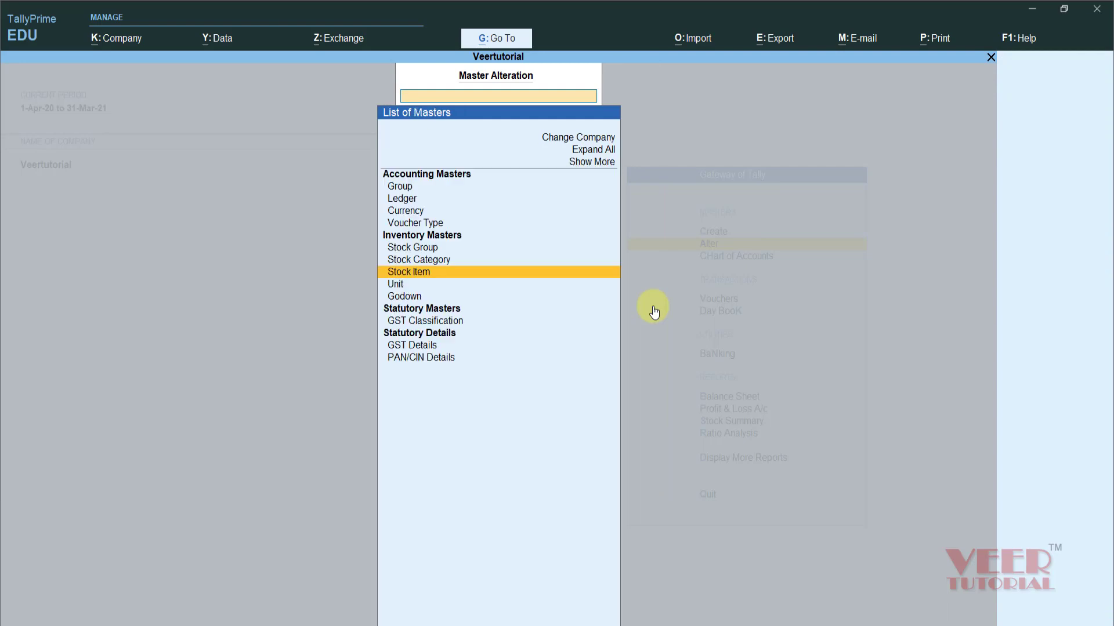
- Leave master alteration and start creating a new ledger
key(Escape)
key(Escape)
key(Escape)
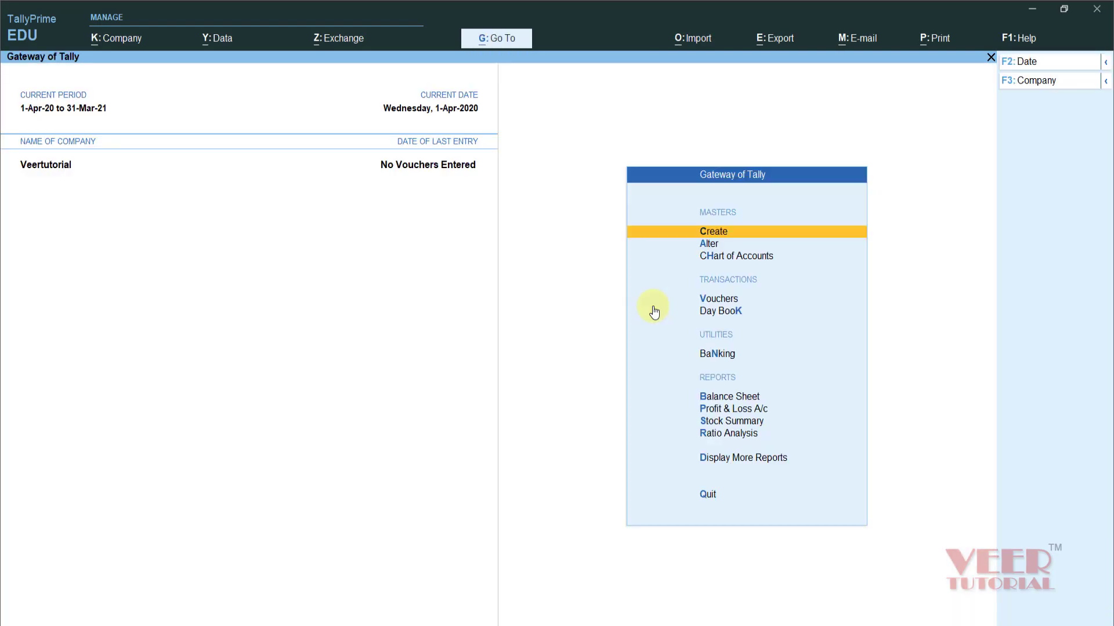
key(Down)
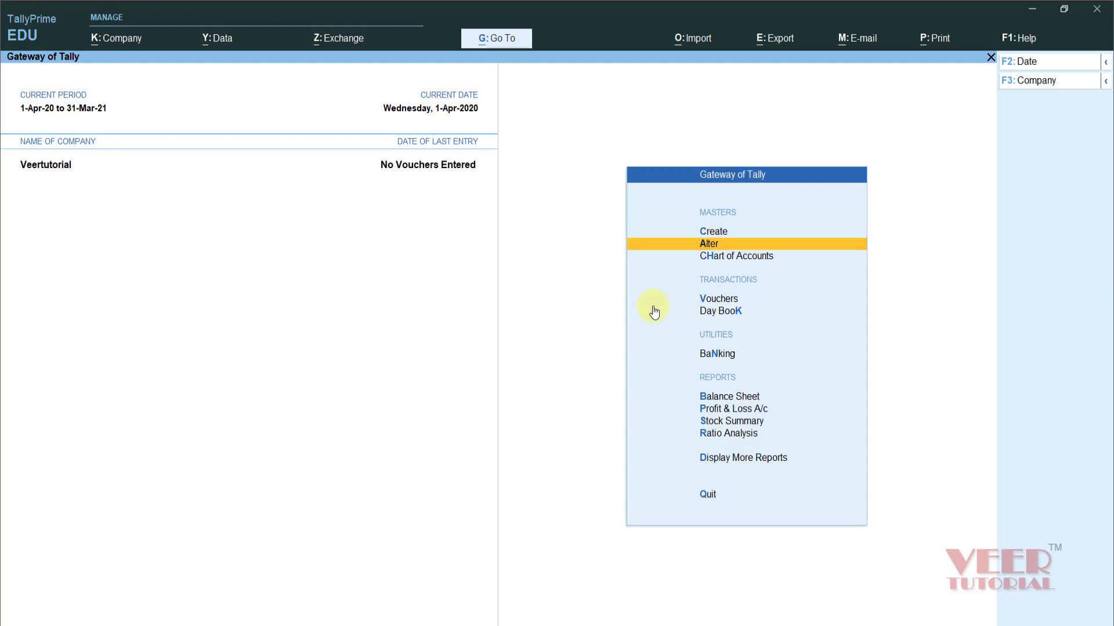
key(Up)
key(Return)
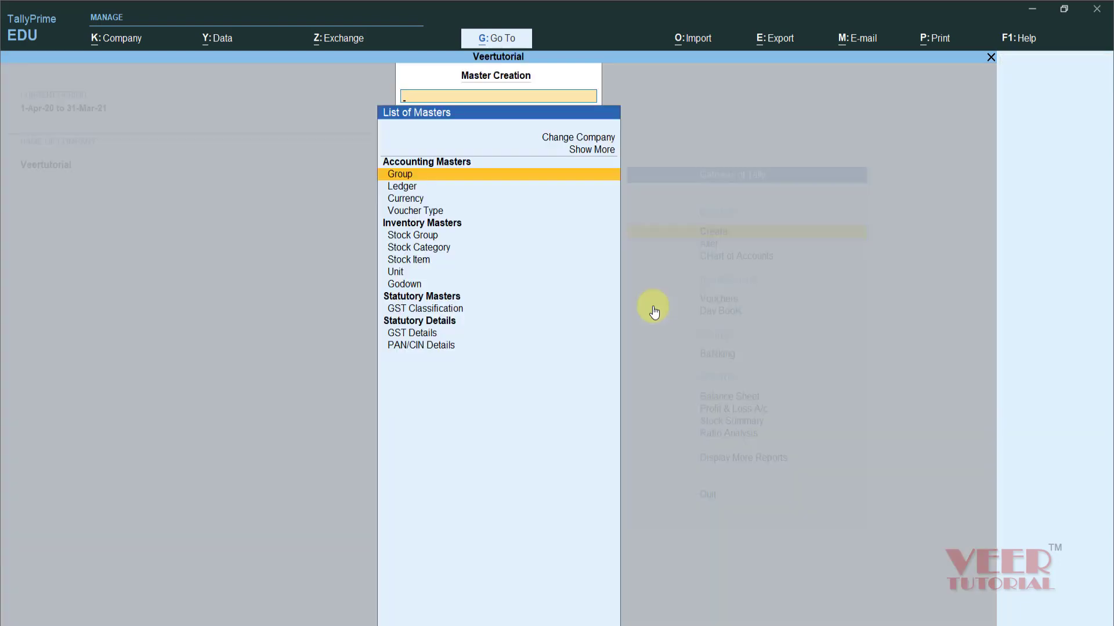
key(Down)
key(Down)
key(Up)
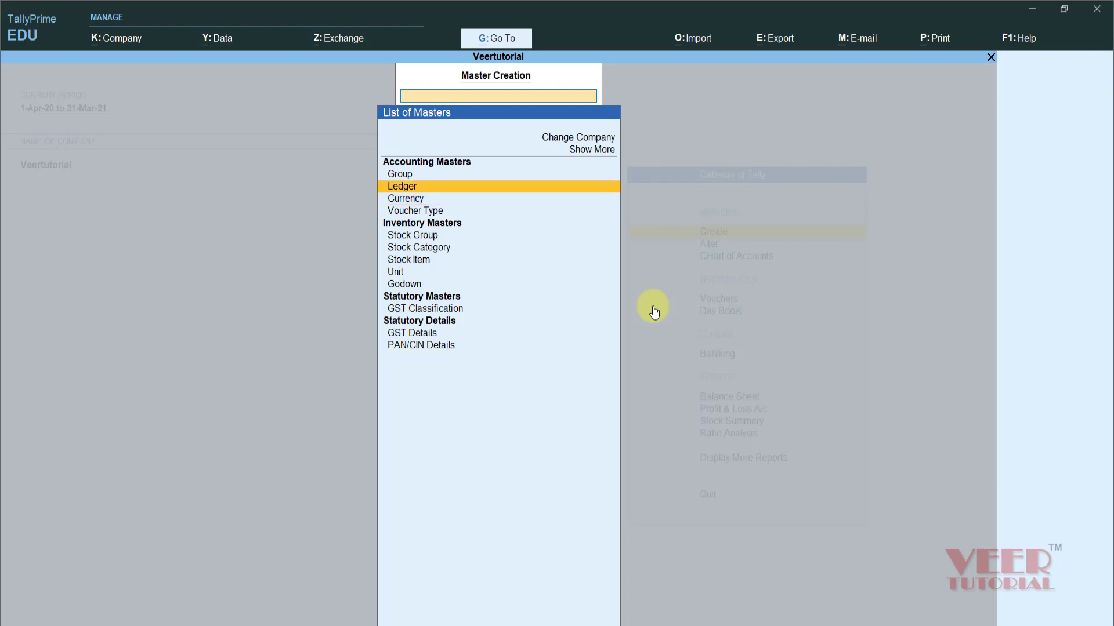
key(Return)
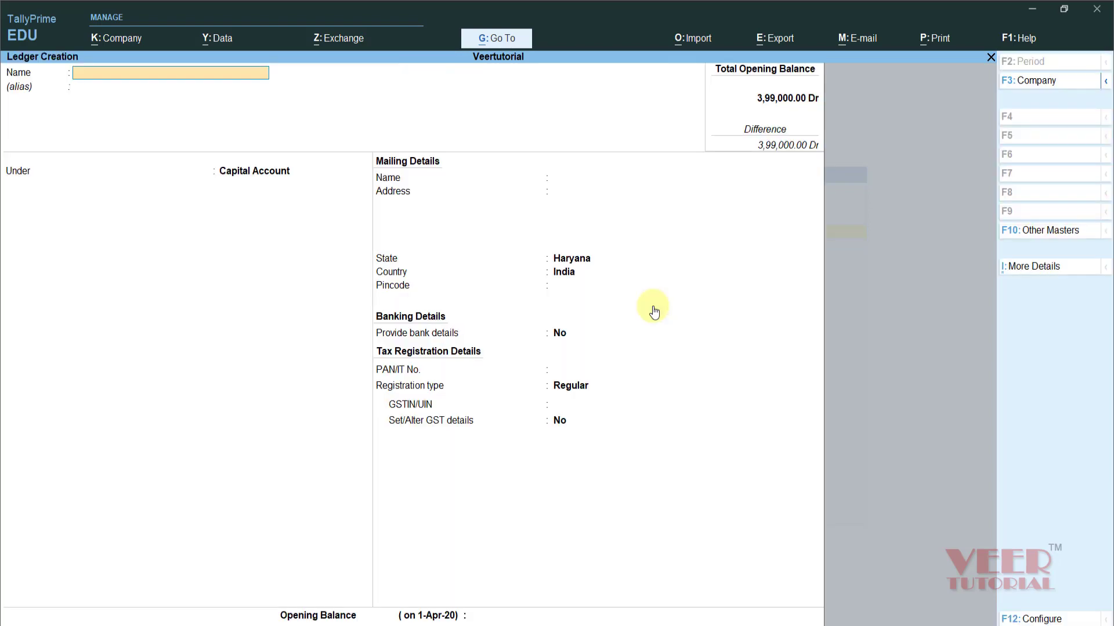
- Name the ledger ICICI BANK without an alias and place it under the Bank Accounts group
text(CICI BANK)
key(Return)
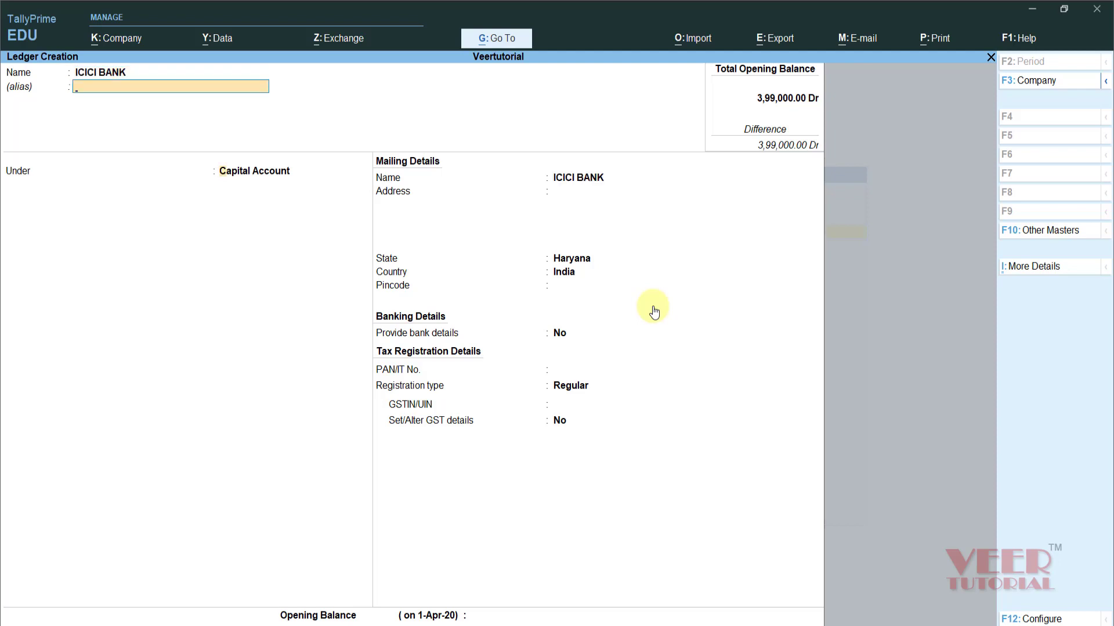
key(Return)
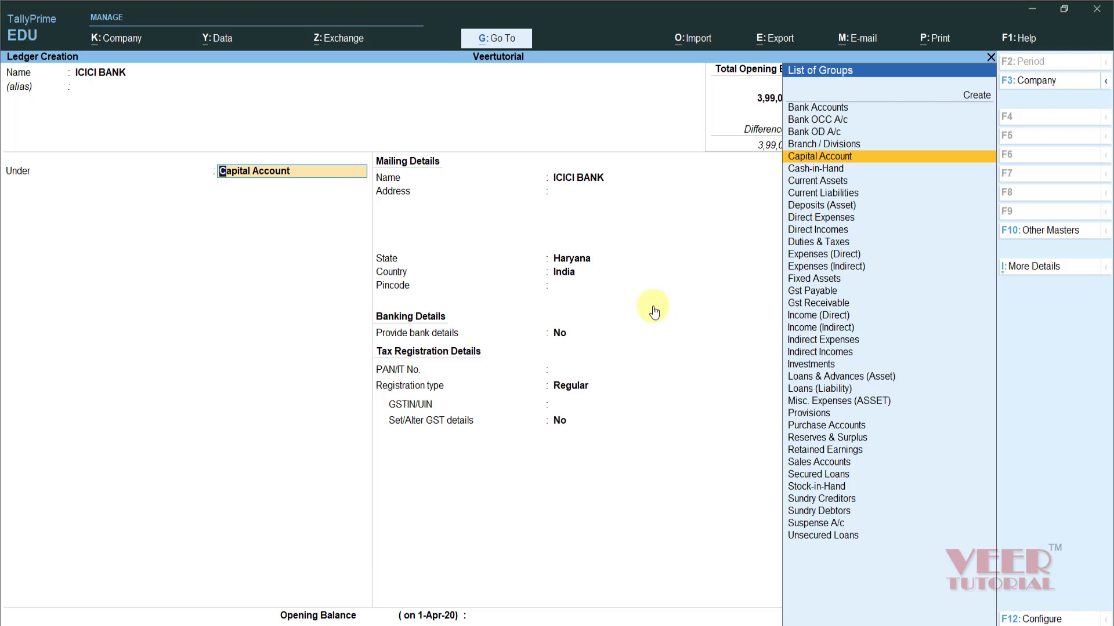
text(BAN)
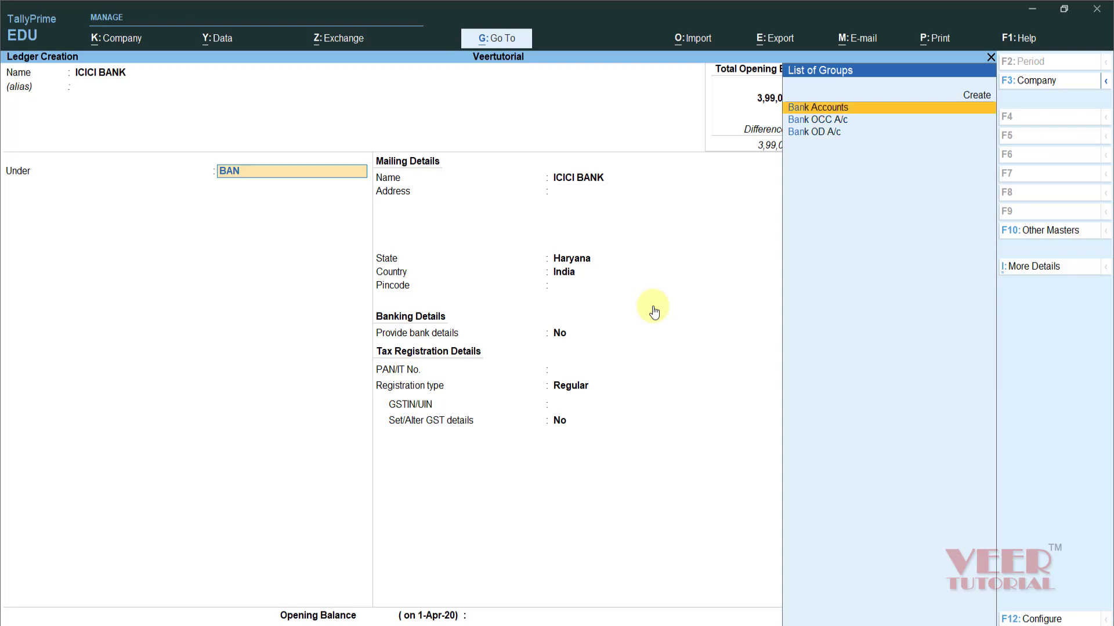
key(Down)
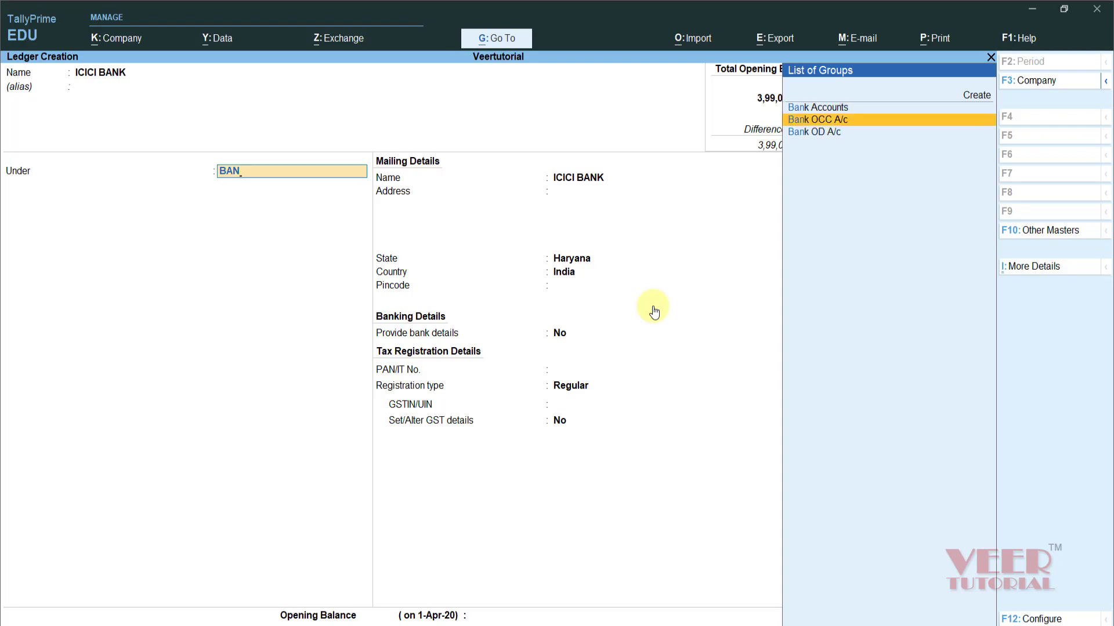
key(Down)
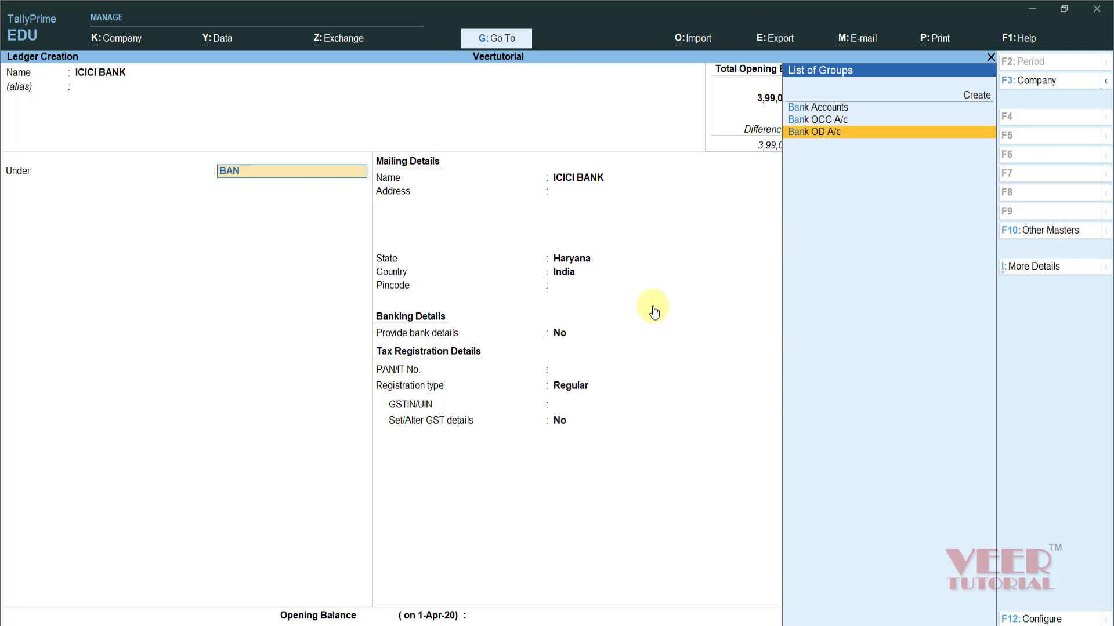
key(Up)
key(Up)
key(Return)
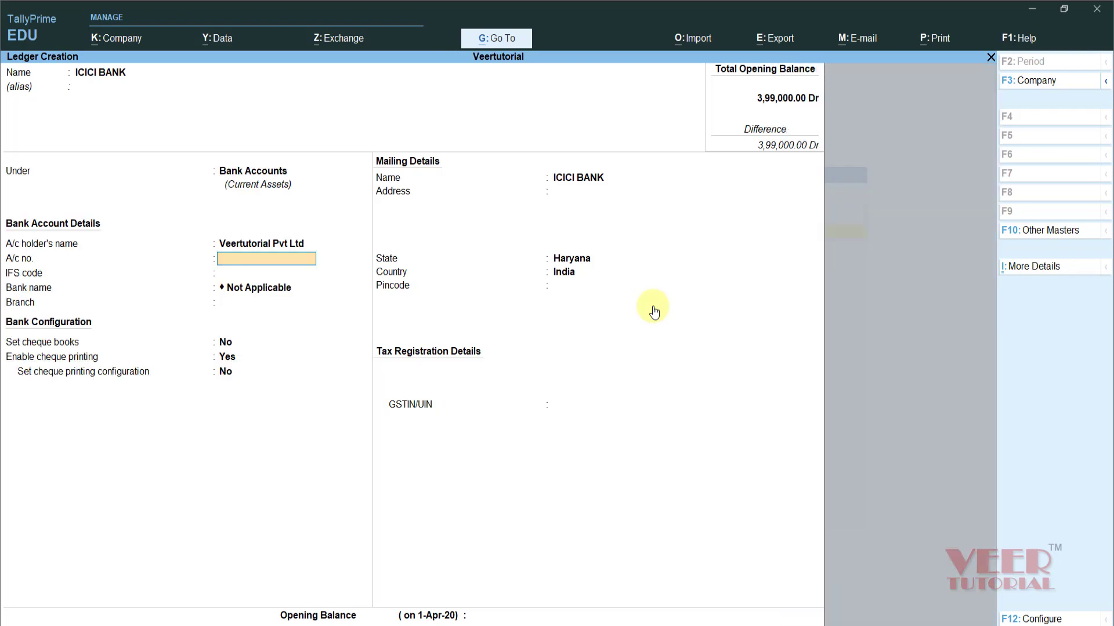
- Enter the bank account number, leave the IFS code and branch blank, and accept the default bank name and cheque settings
text(13223)
key(Return)
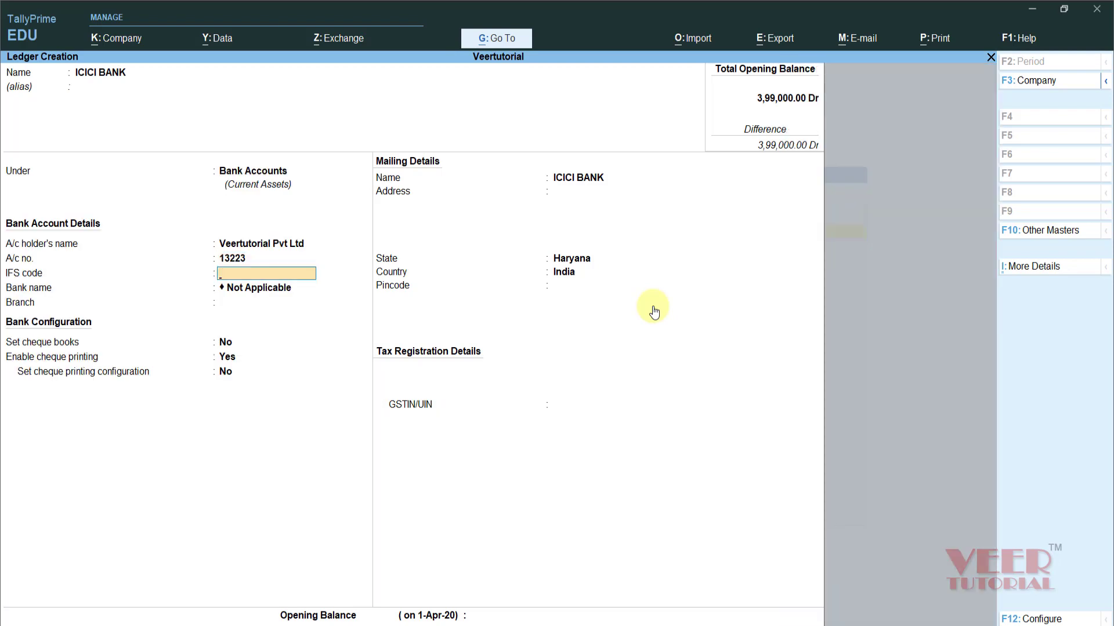
key(Return)
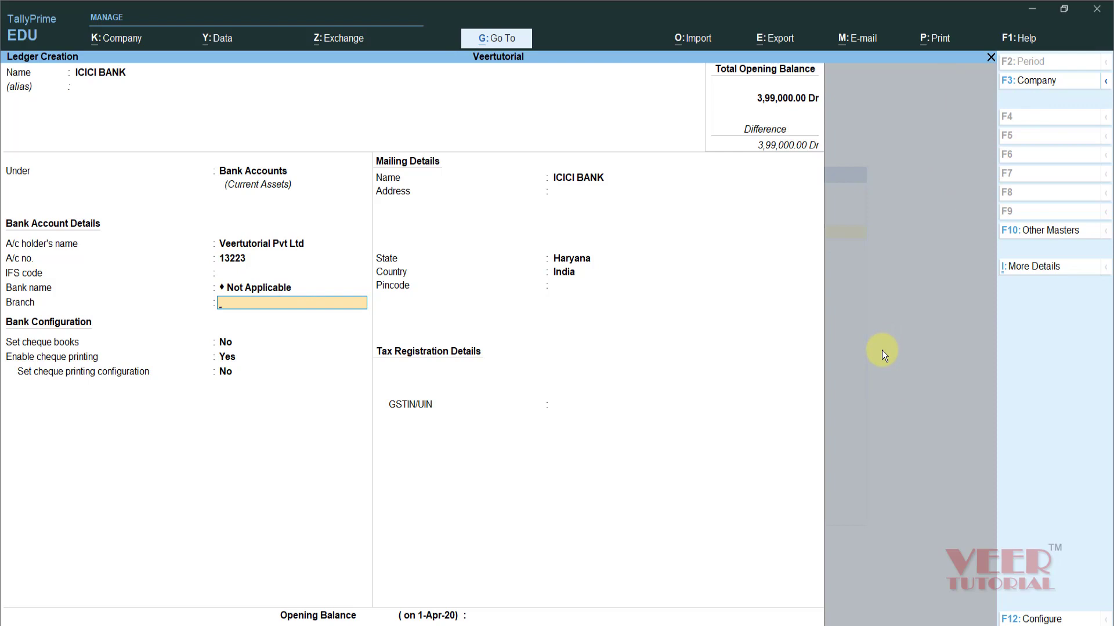
key(Return)
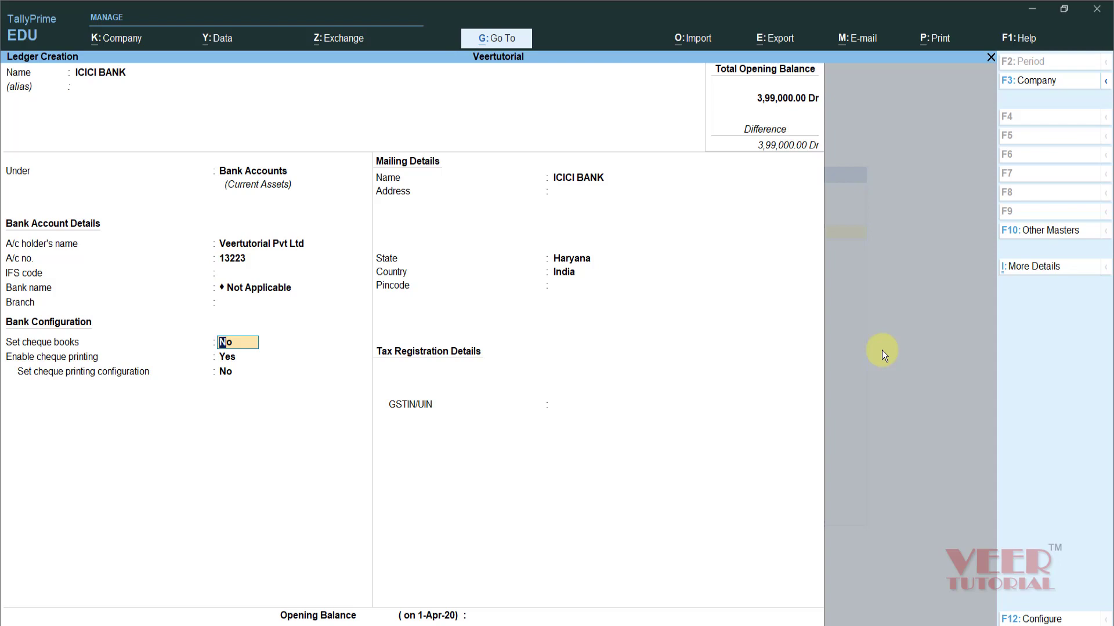
key(Return)
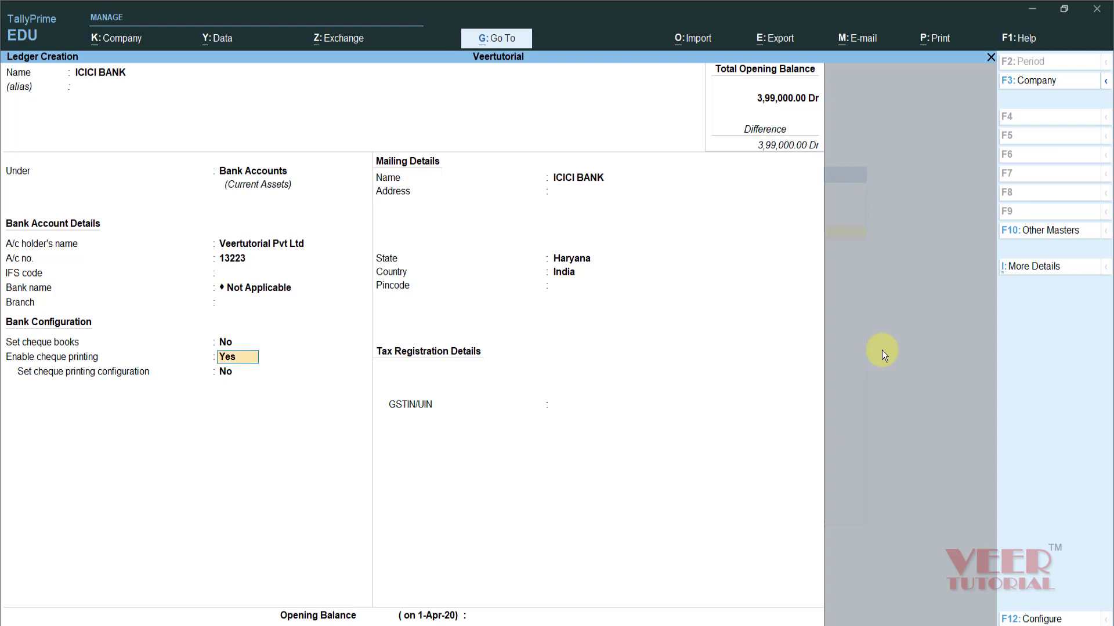
key(Return)
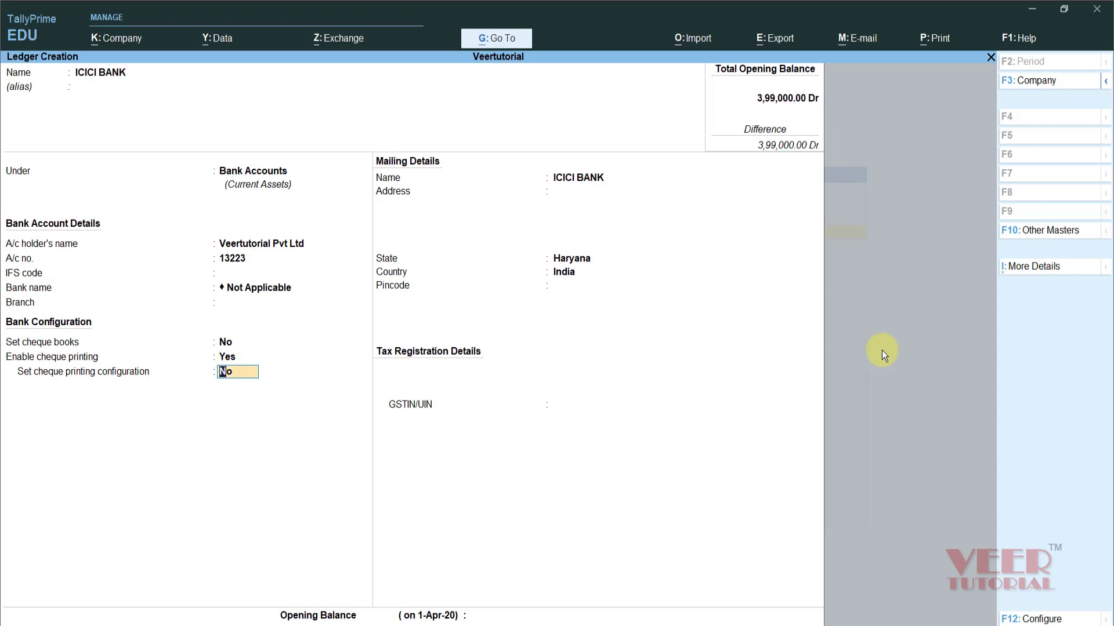
key(Return)
- Accept the mailing details for Haryana, India, leaving the address, pincode and GSTIN/UIN blank
key(Return)
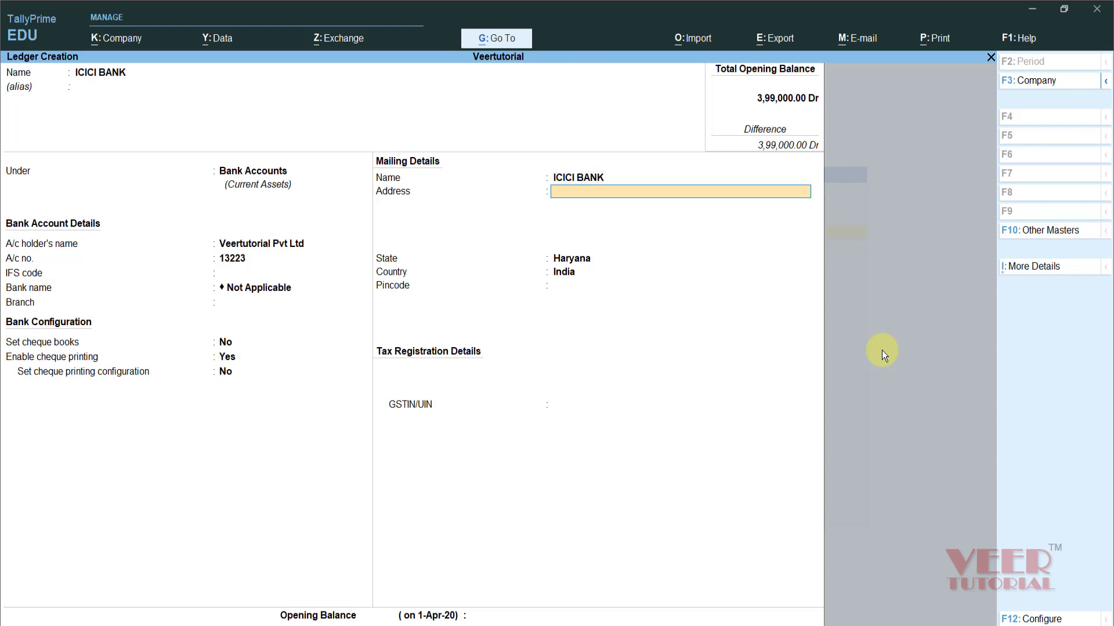
key(Return)
key(Return)
key(Return)
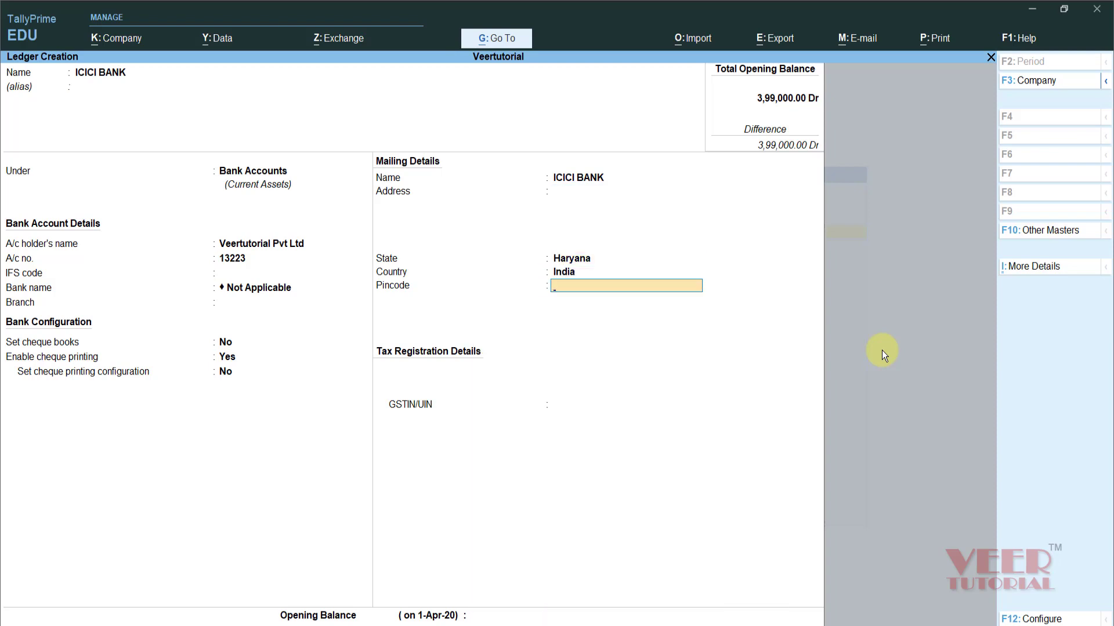
key(Return)
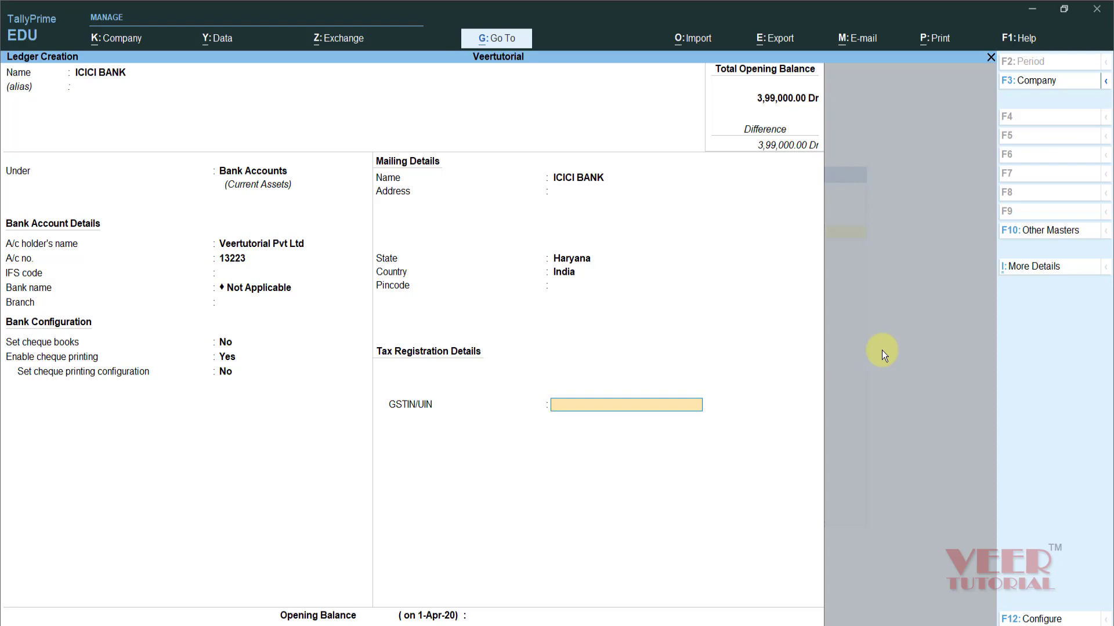
key(Return)
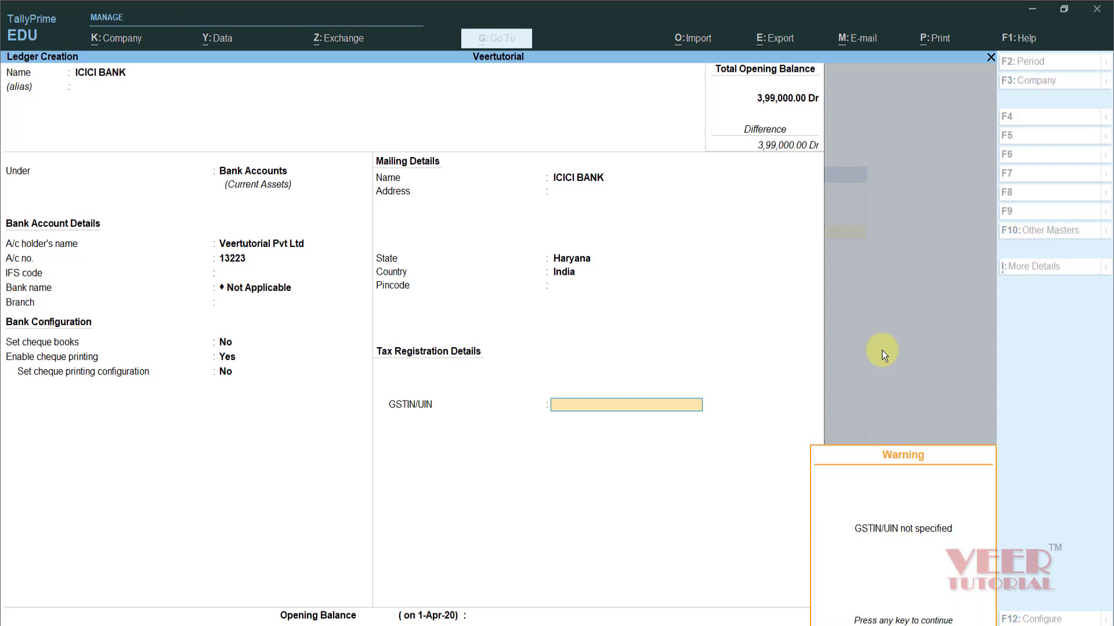
key(Return)
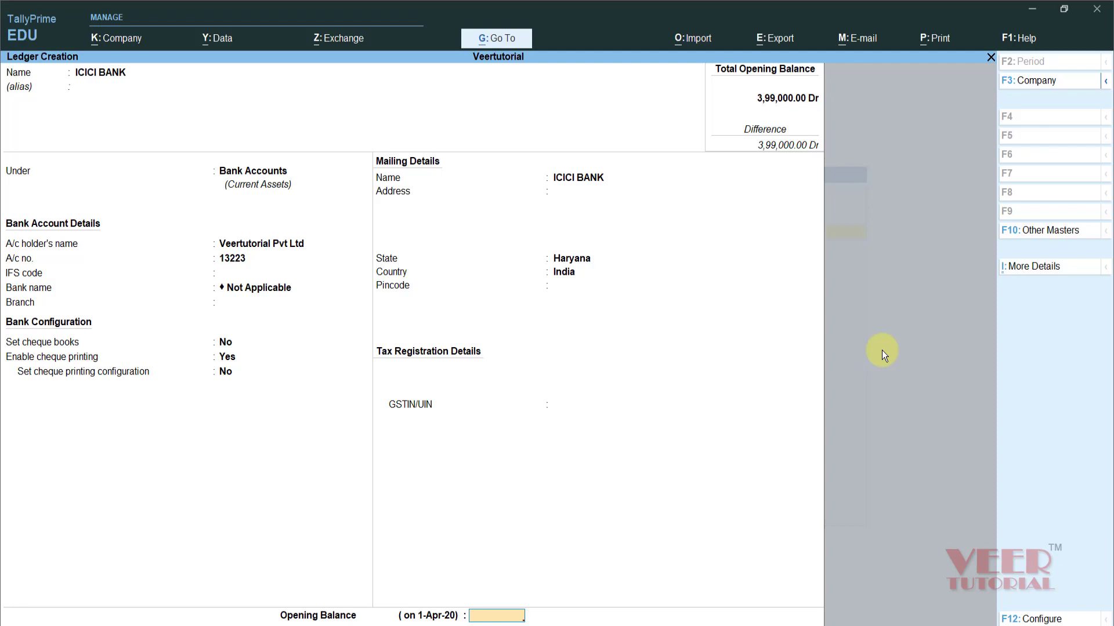
- Set the opening balance to 10,000 Dr and save the ICICI BANK ledger
text(10000)
key(Return)
key(Return)
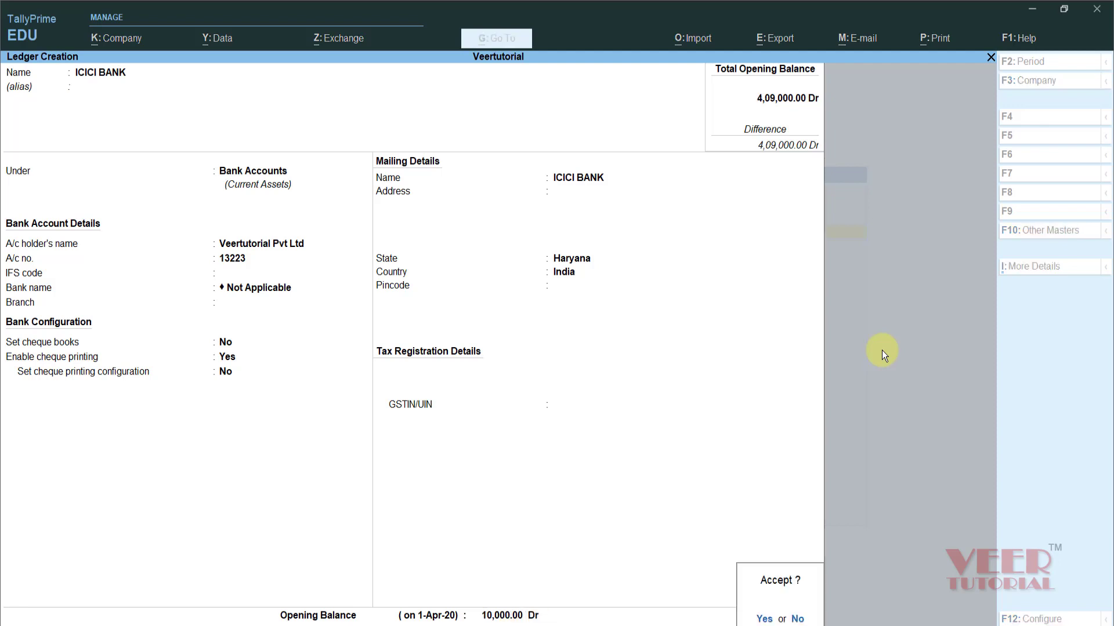
key(Return)
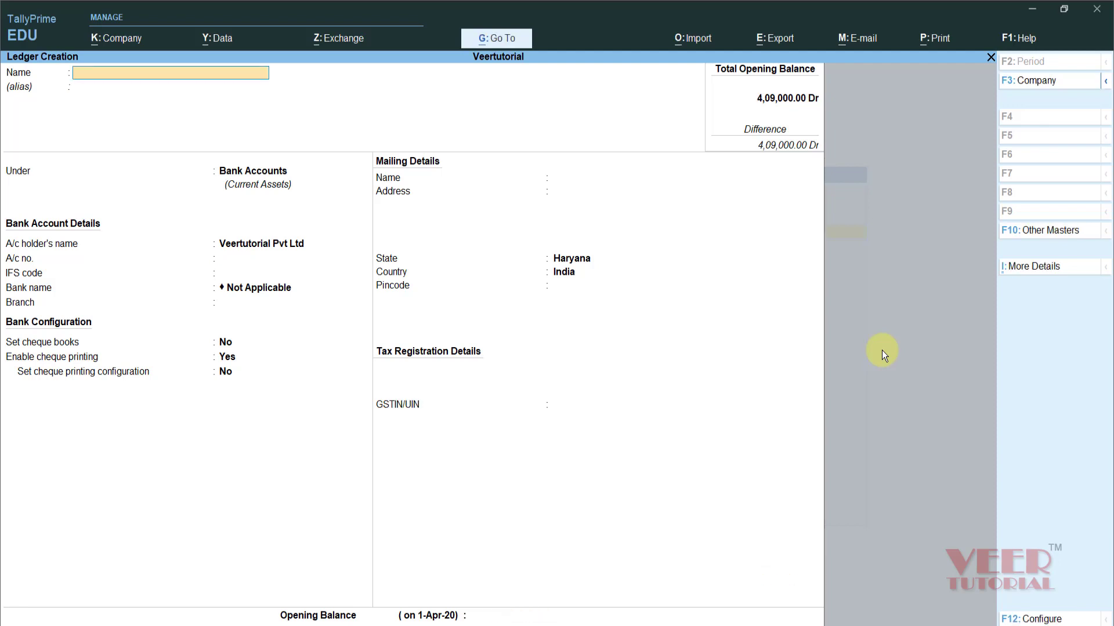
- Start a new ledger named Sales Amazon without an alias and place it under the Sales Accounts group
key(Escape)
key(Return)
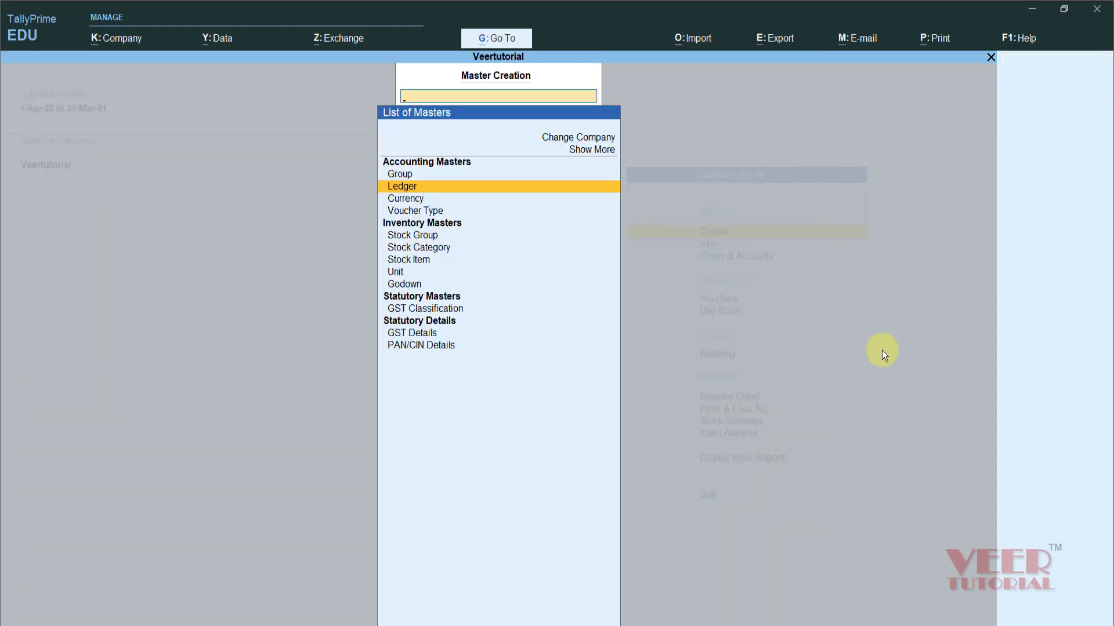
key(Return)
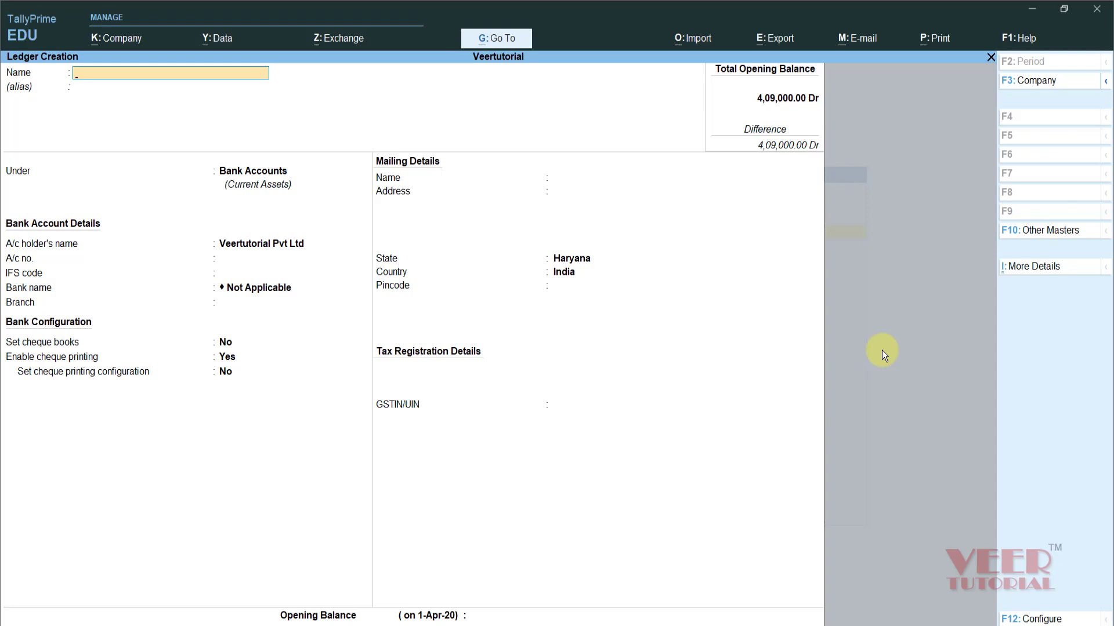
text(Sales Amazon)
key(Return)
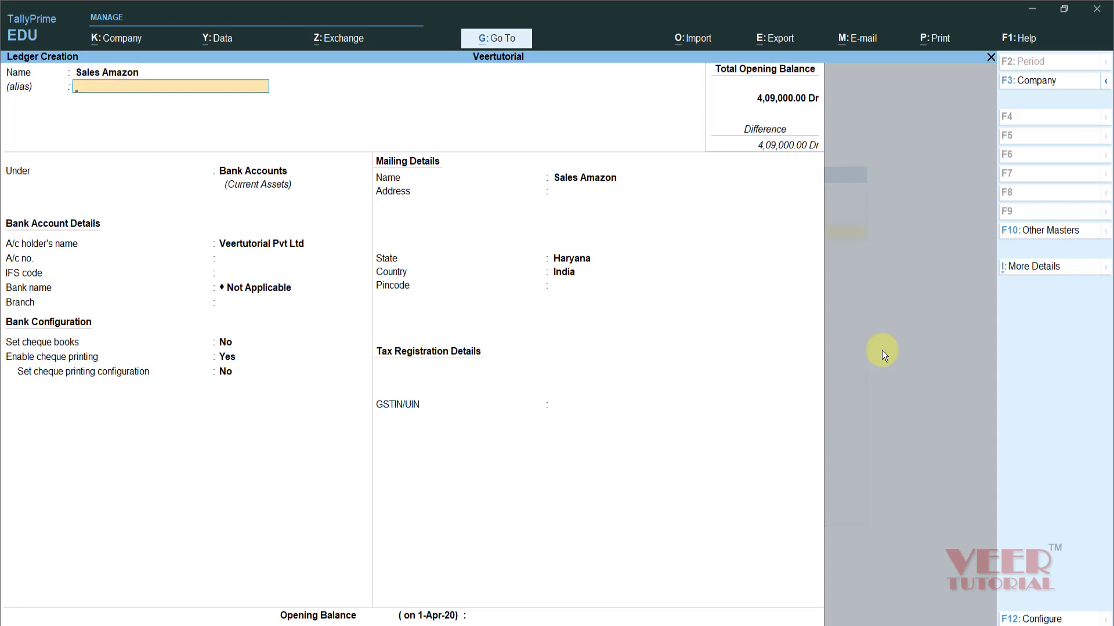
key(Return)
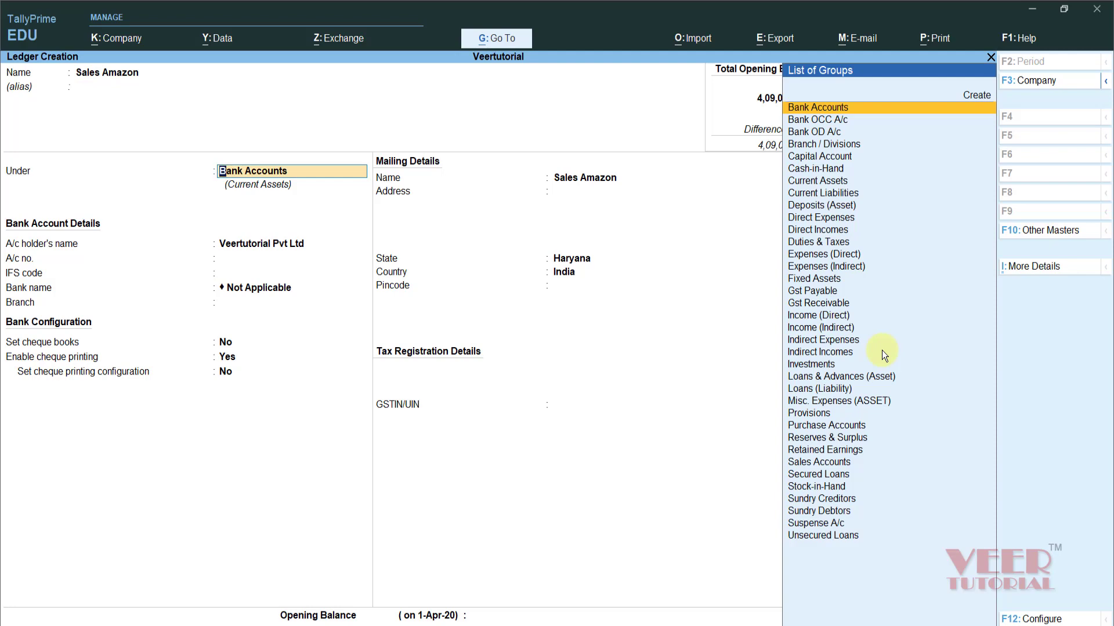
text(Sal)
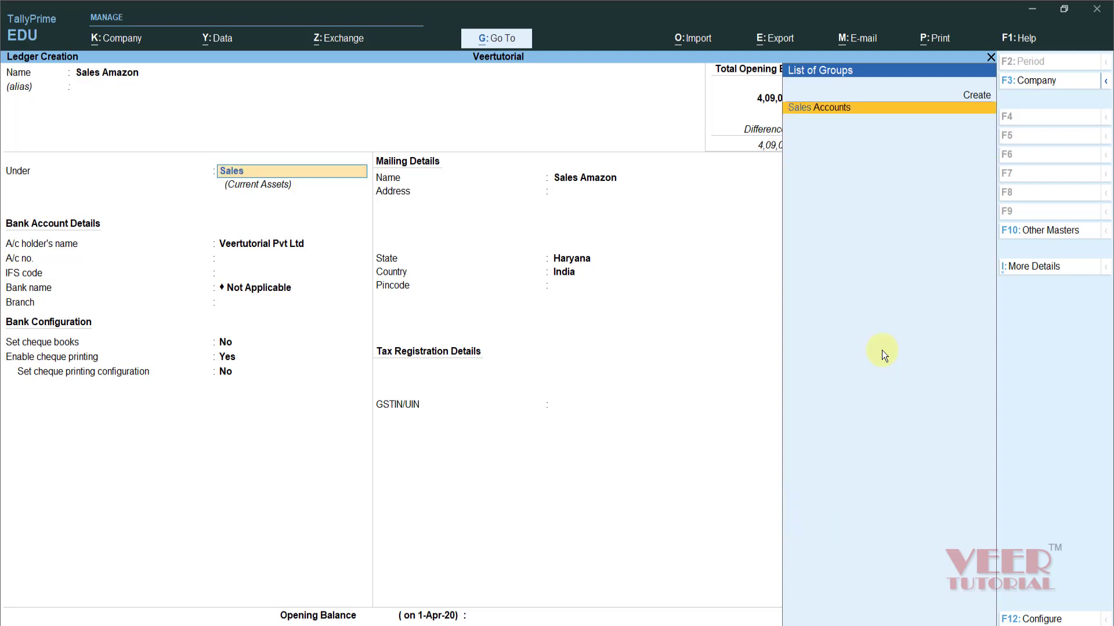
text(es)
key(Return)
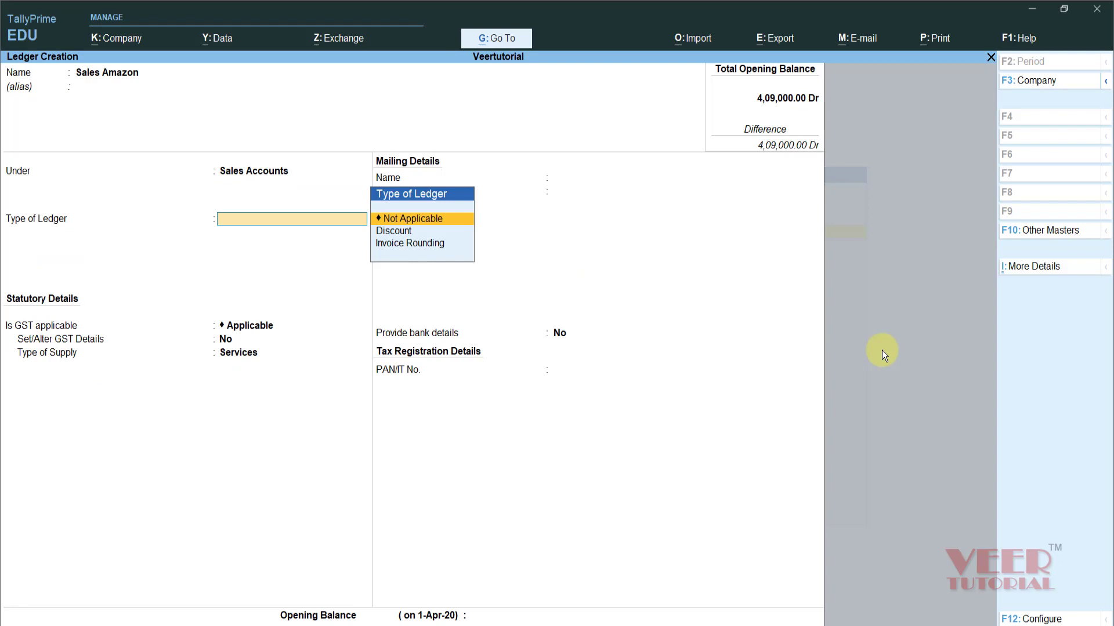
- Set the type of ledger to Not Applicable and accept GST as Applicable with Set/Alter GST Details at No
key(Down)
key(Down)
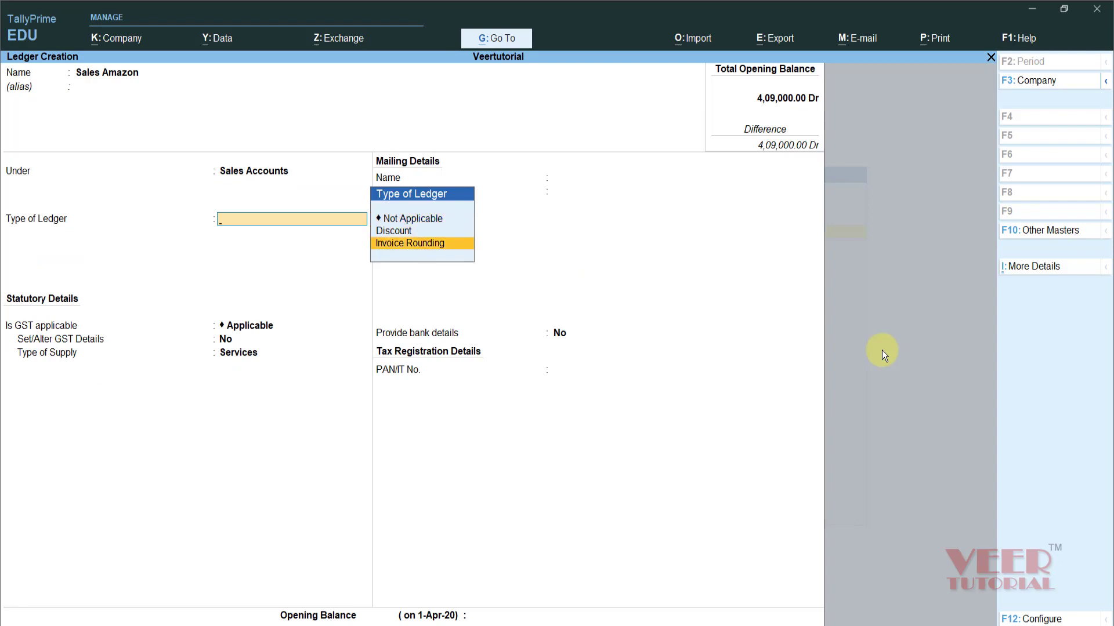
key(Up)
key(Up)
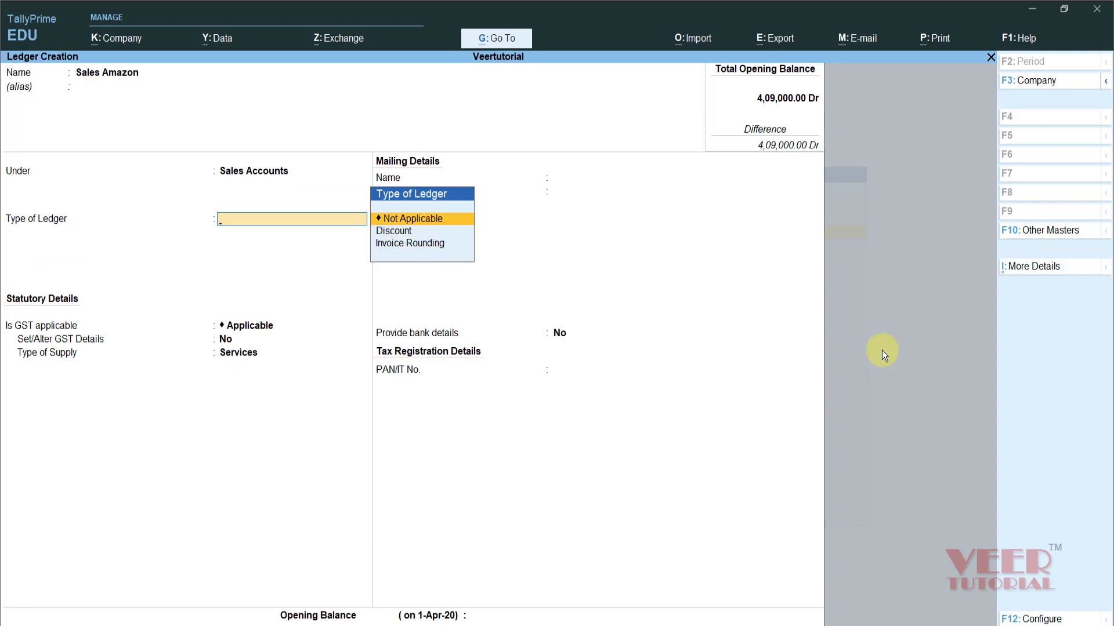
key(Down)
key(Down)
key(Up)
key(Up)
key(Return)
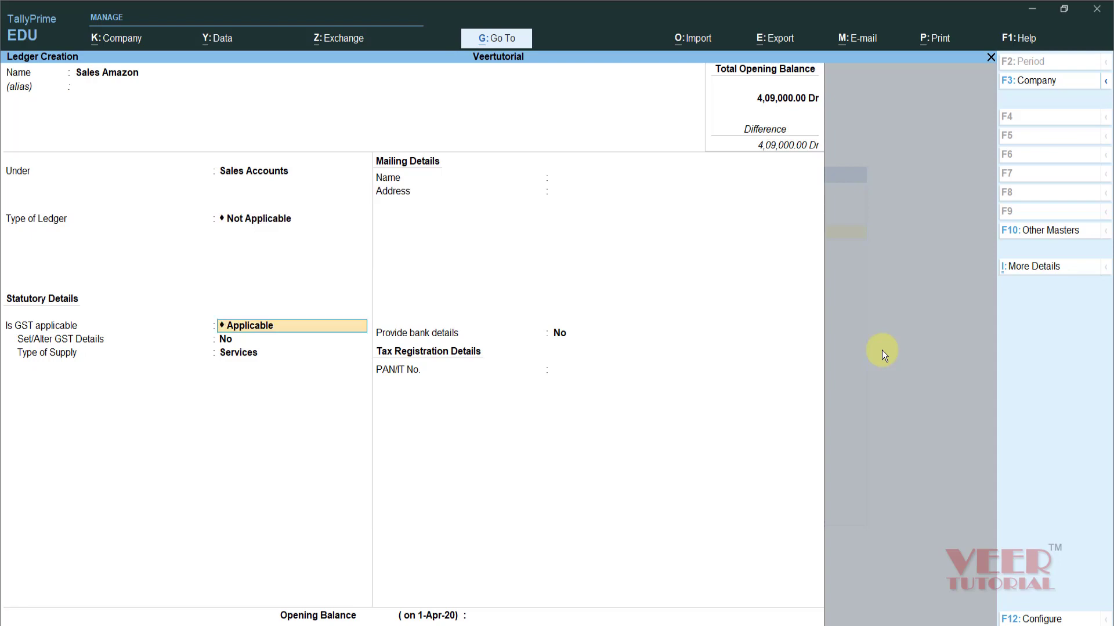
key(Return)
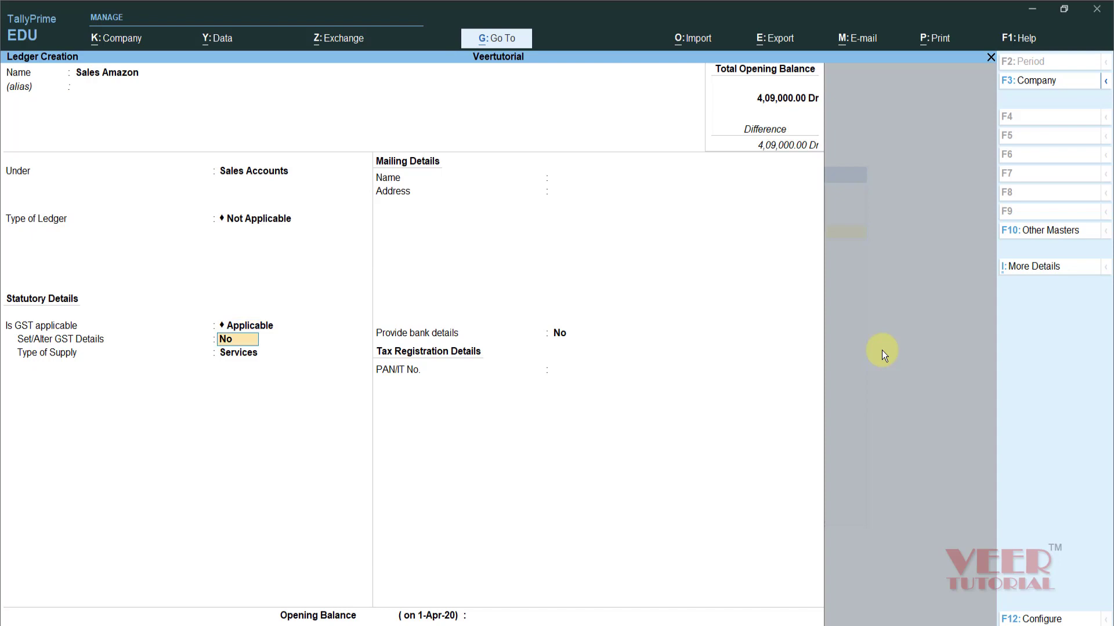
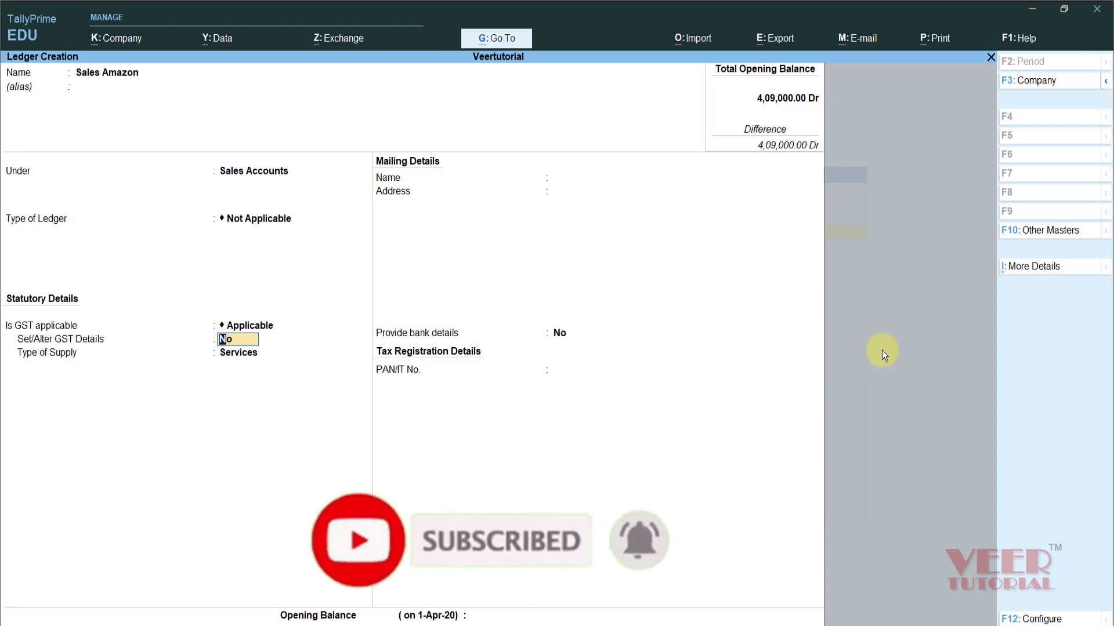
key(Return)
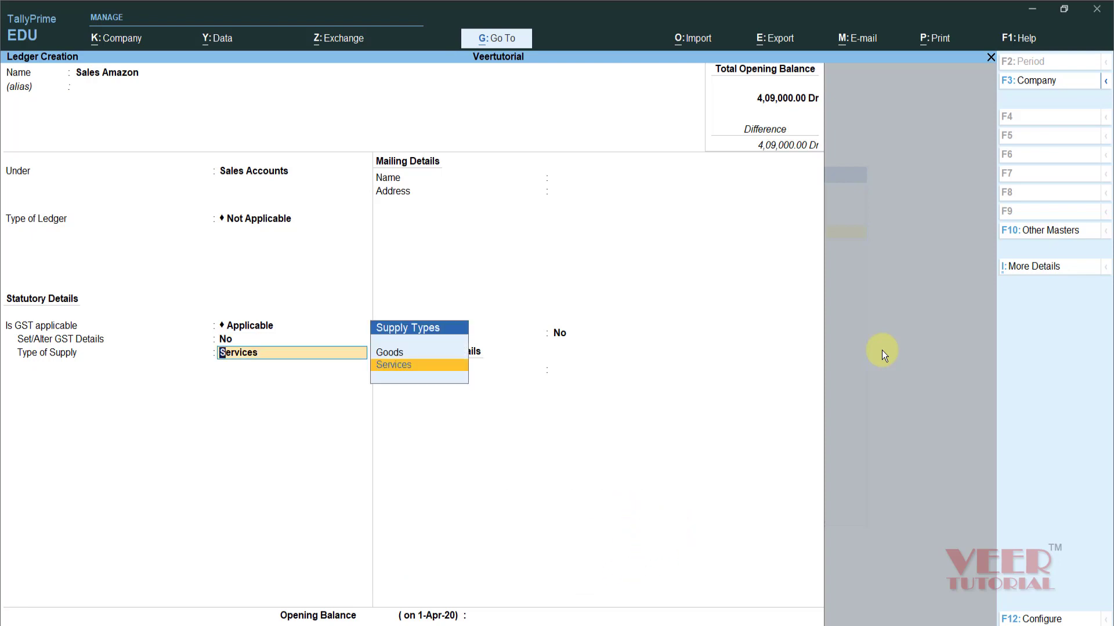
- Set the type of supply to Goods and save the ledger without bank details or an opening balance
key(Up)
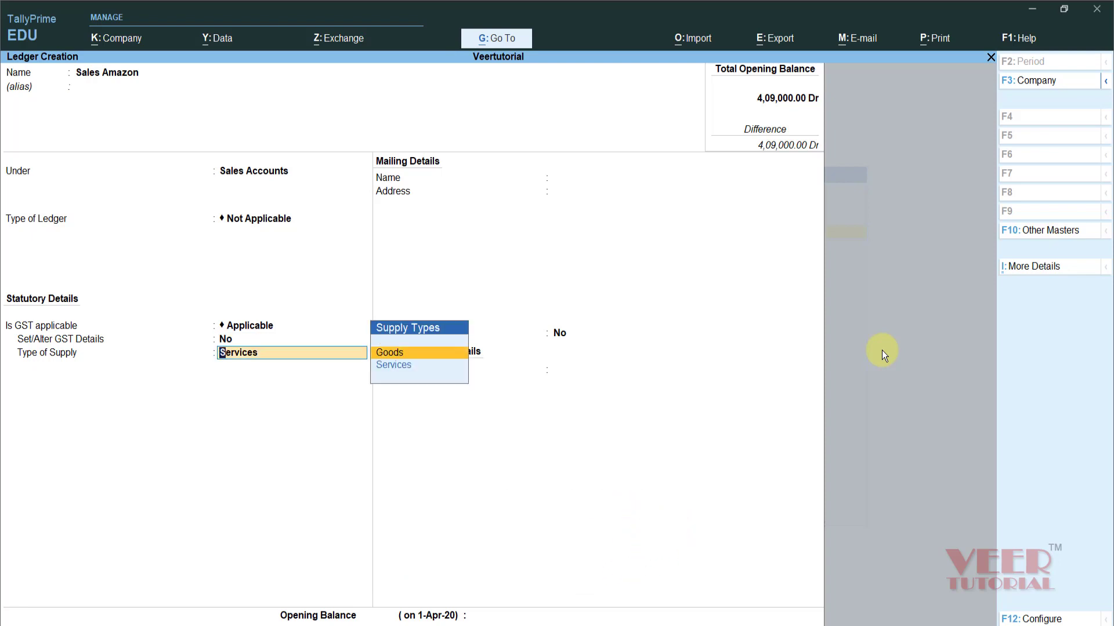
key(Return)
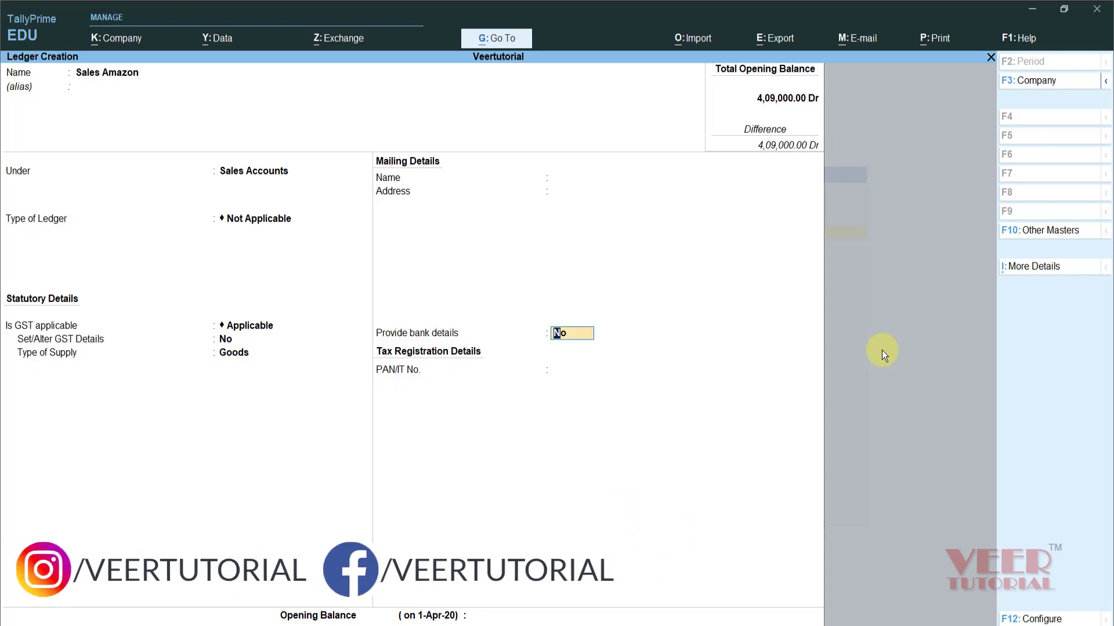
key(Return)
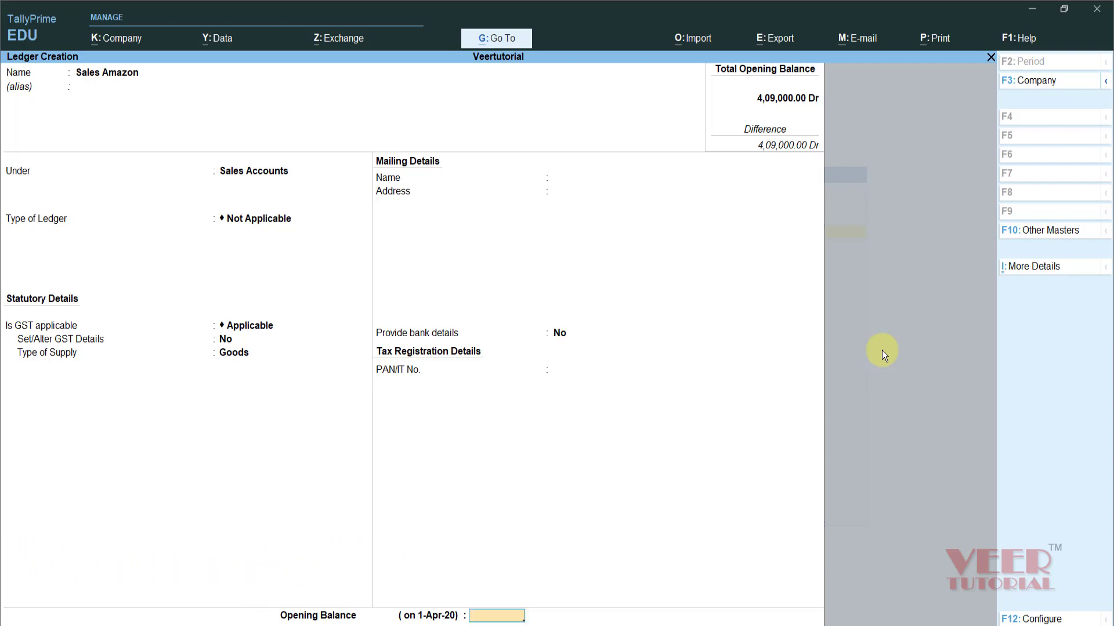
key(Return)
key(Return)
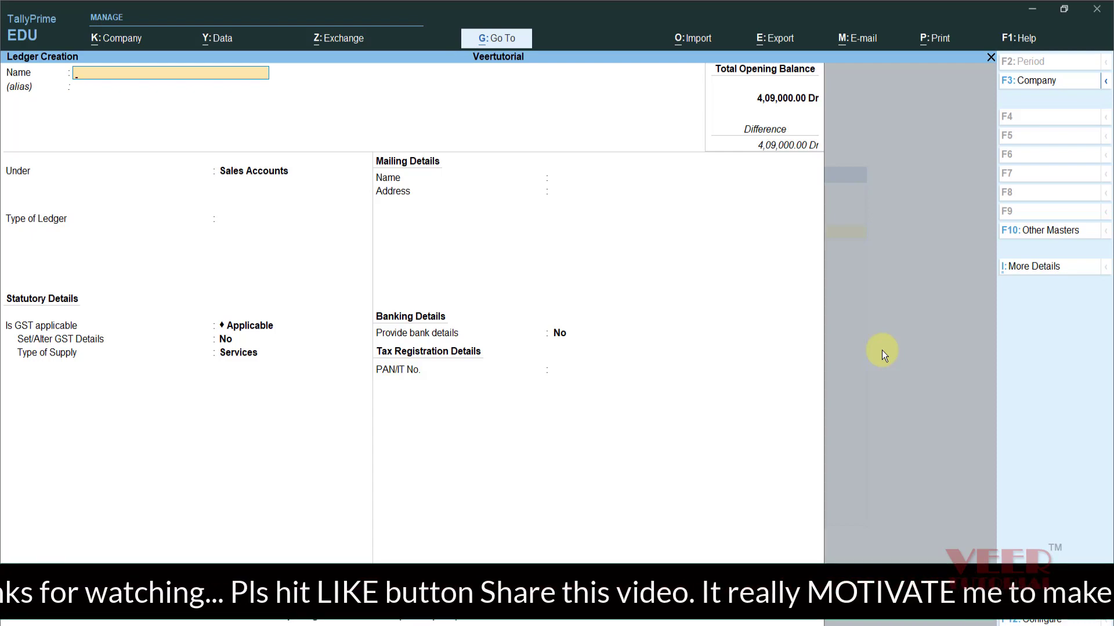
- Name the next ledger Gst Input without an alias and place it under the Gst Receivable group
text(Gst Input)
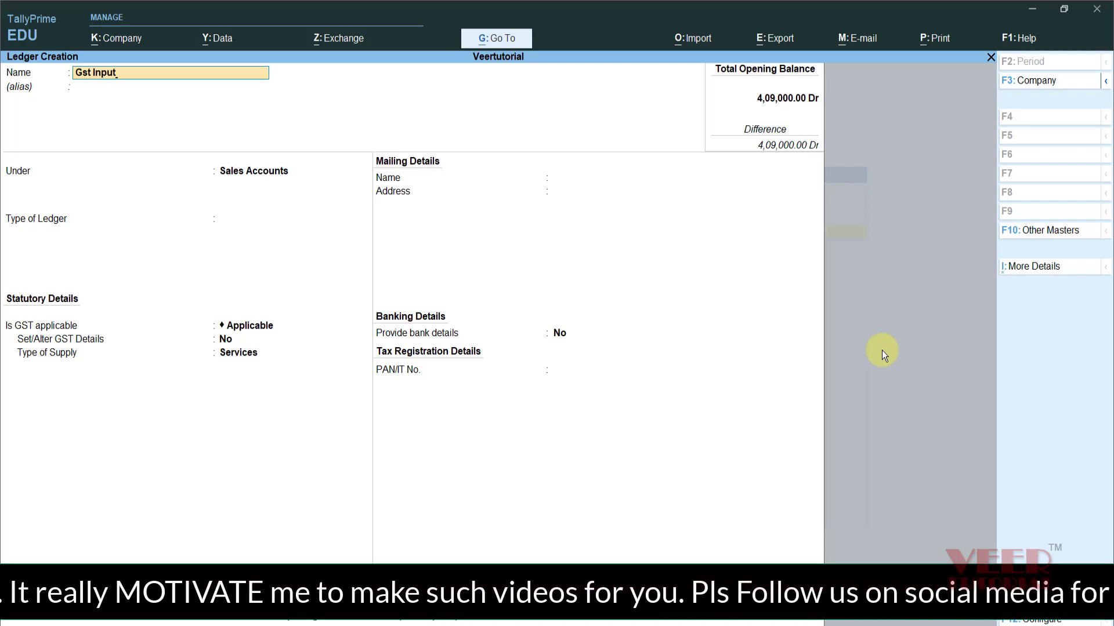
key(Return)
key(Return)
text(du)
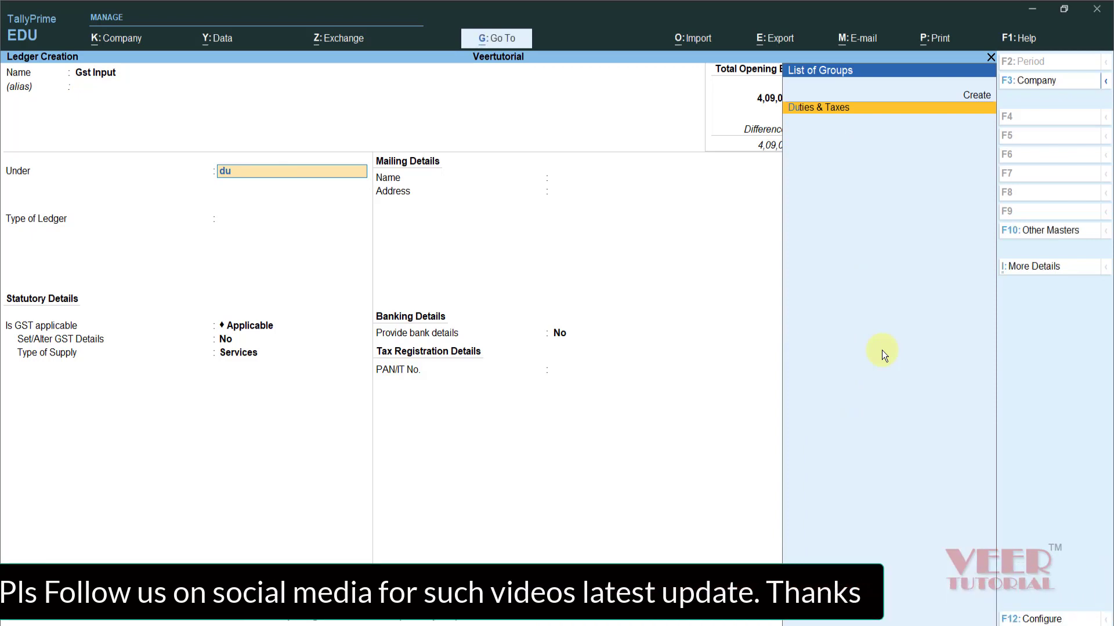
key(BackSpace)
key(BackSpace)
text(gst)
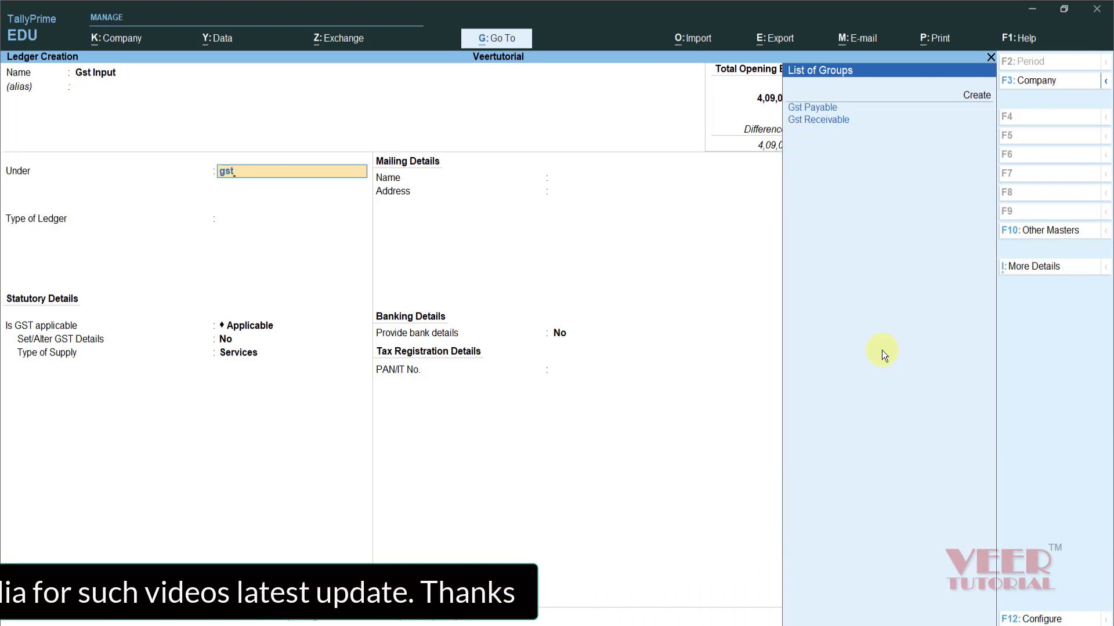
key(Down)
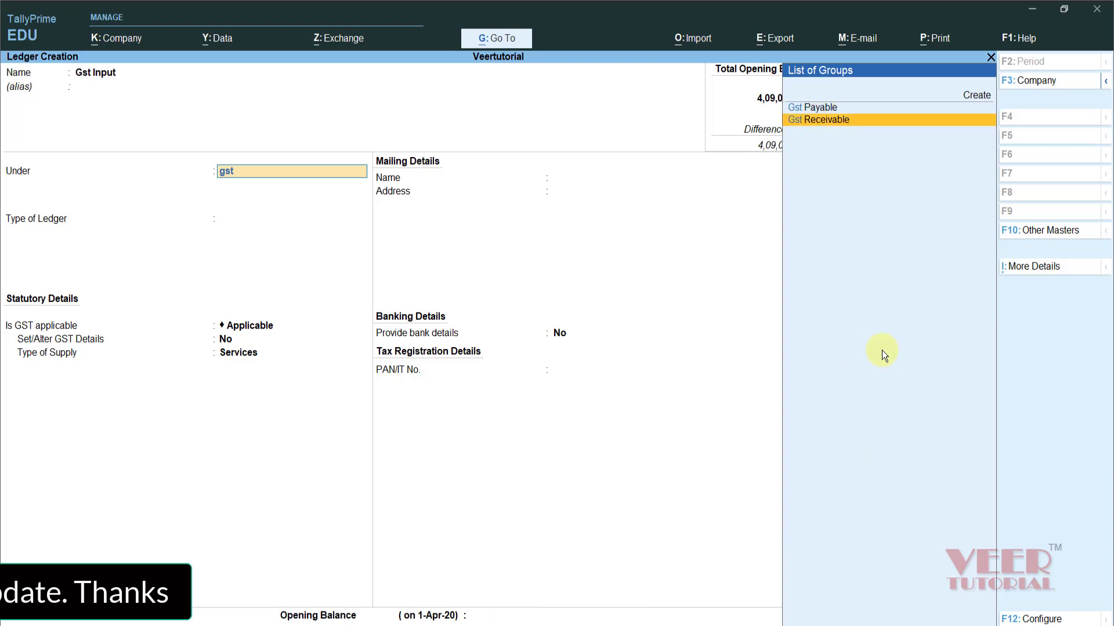
key(Up)
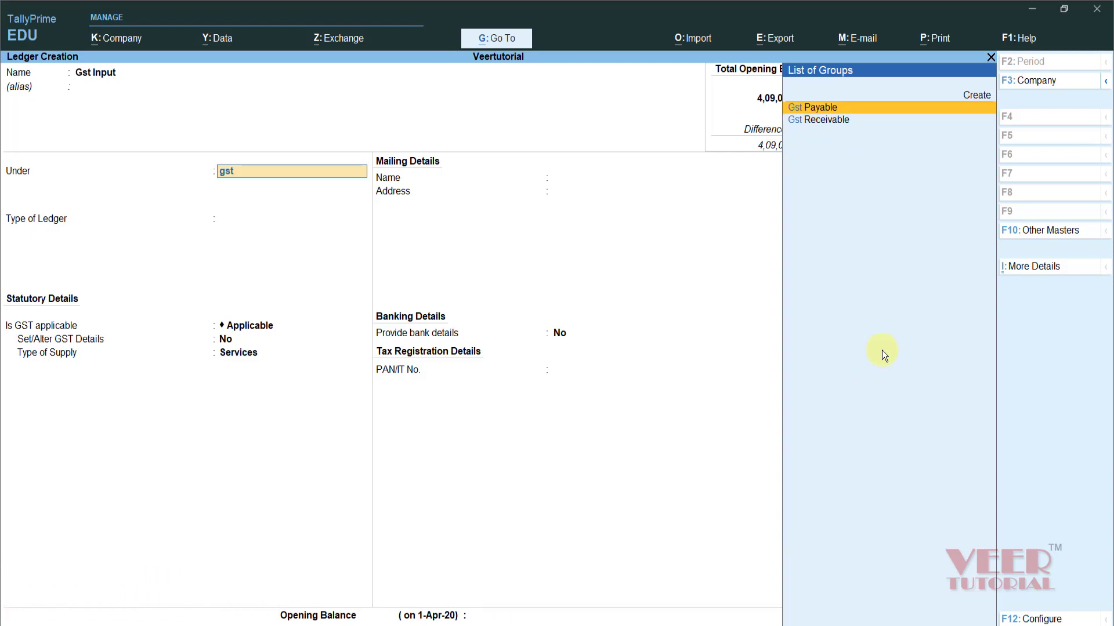
key(Down)
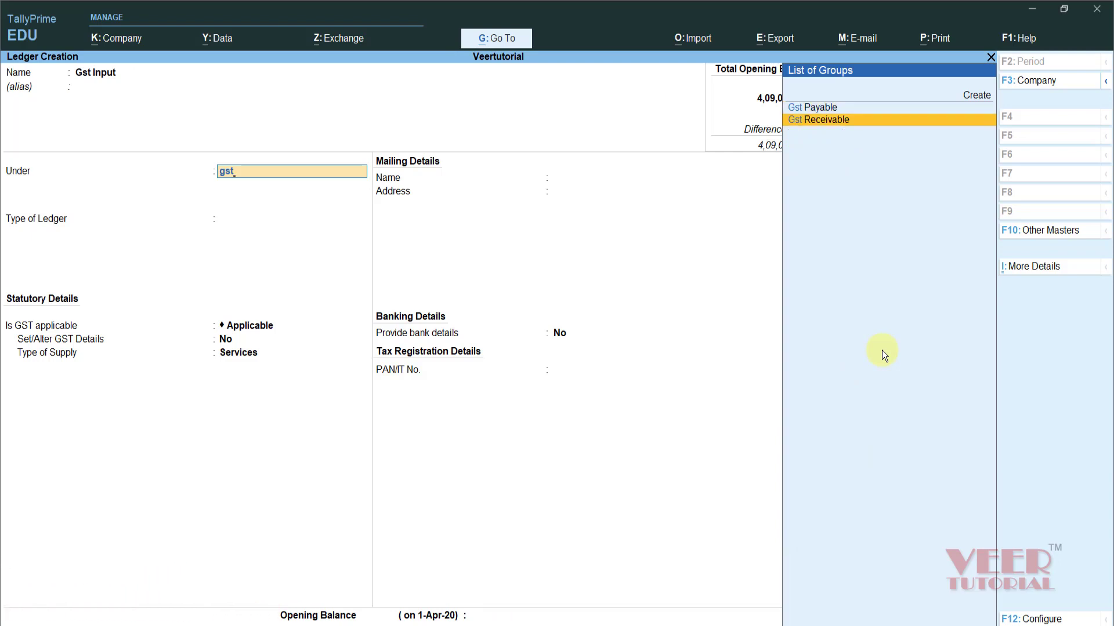
key(Return)
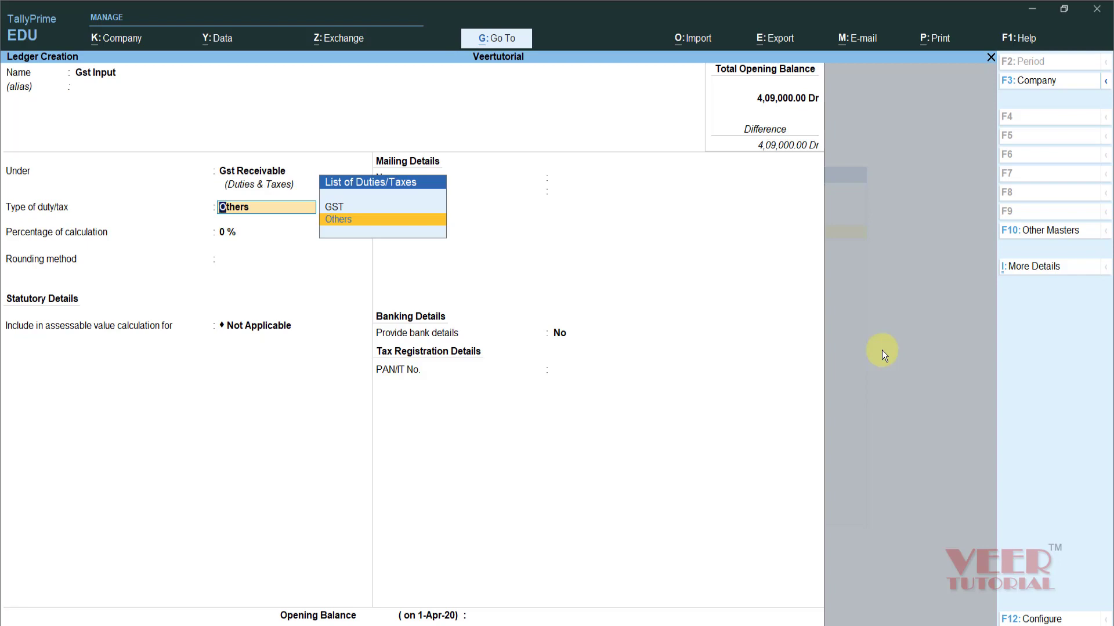
- Set the type of duty/tax to GST and rename the ledger Igst Input, keeping it under Gst Receivable
key(Up)
key(Return)
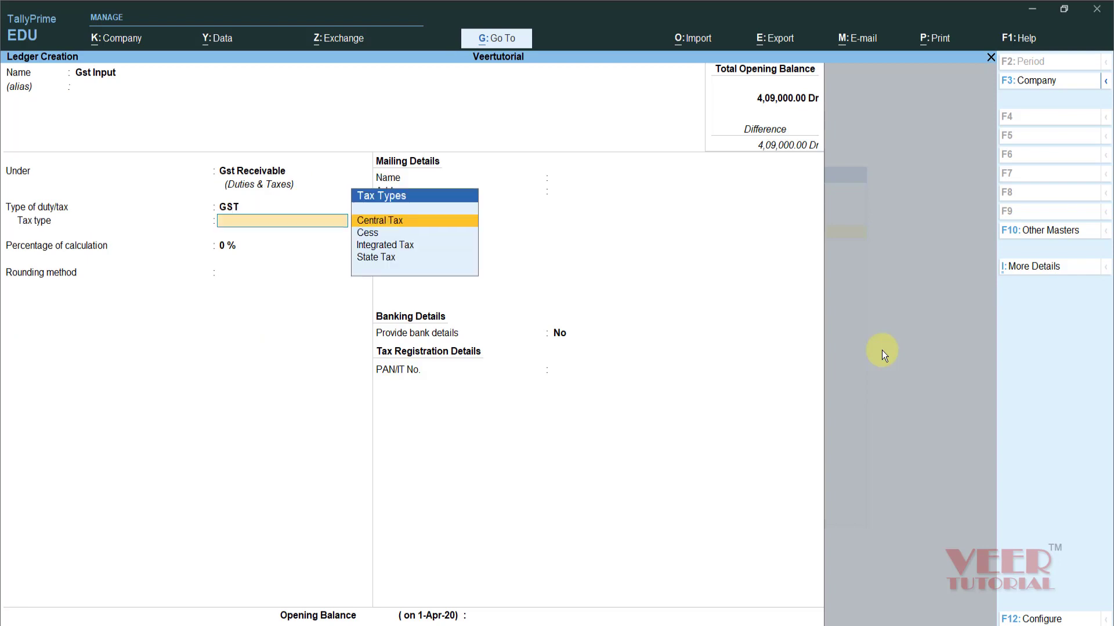
key(BackSpace)
key(BackSpace)
key(BackSpace)
key(BackSpace)
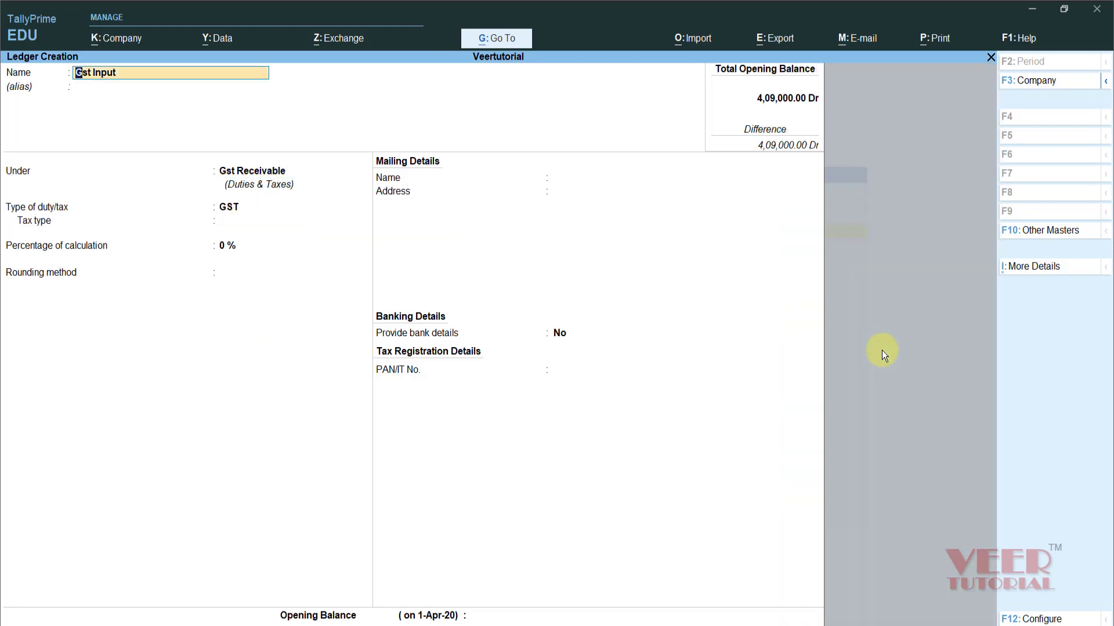
key(Right)
key(Right)
key(Right)
key(Right)
key(Right)
key(Left)
key(BackSpace)
text(Igst)
key(BackSpace)
key(BackSpace)
key(BackSpace)
key(BackSpace)
key(BackSpace)
key(BackSpace)
key(BackSpace)
key(BackSpace)
key(BackSpace)
text(Igst)
key(Return)
key(Return)
key(Return)
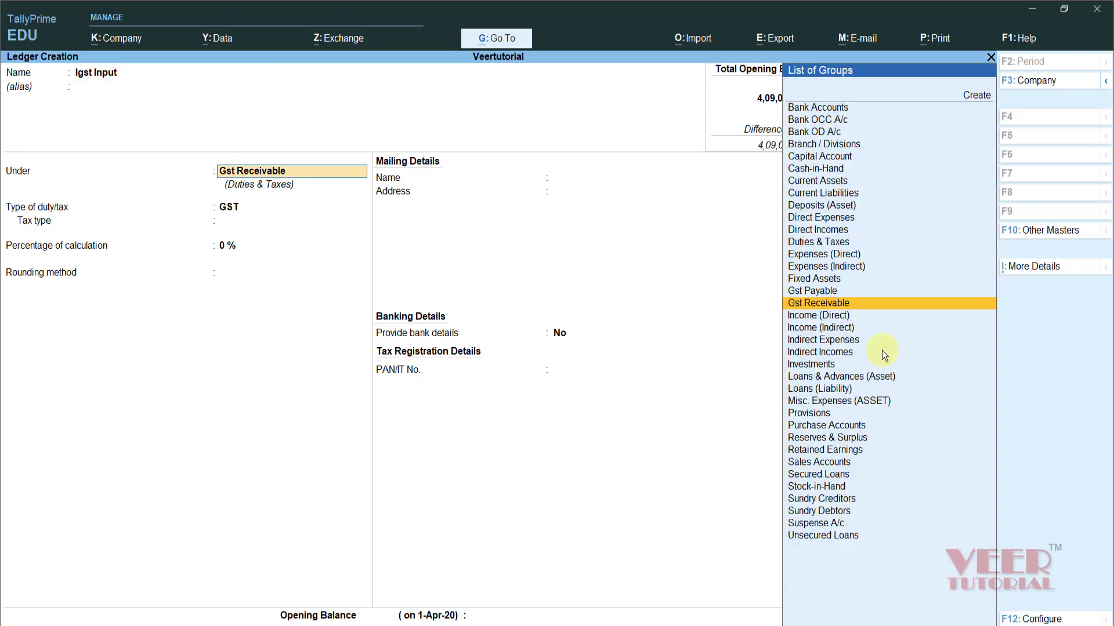
key(Return)
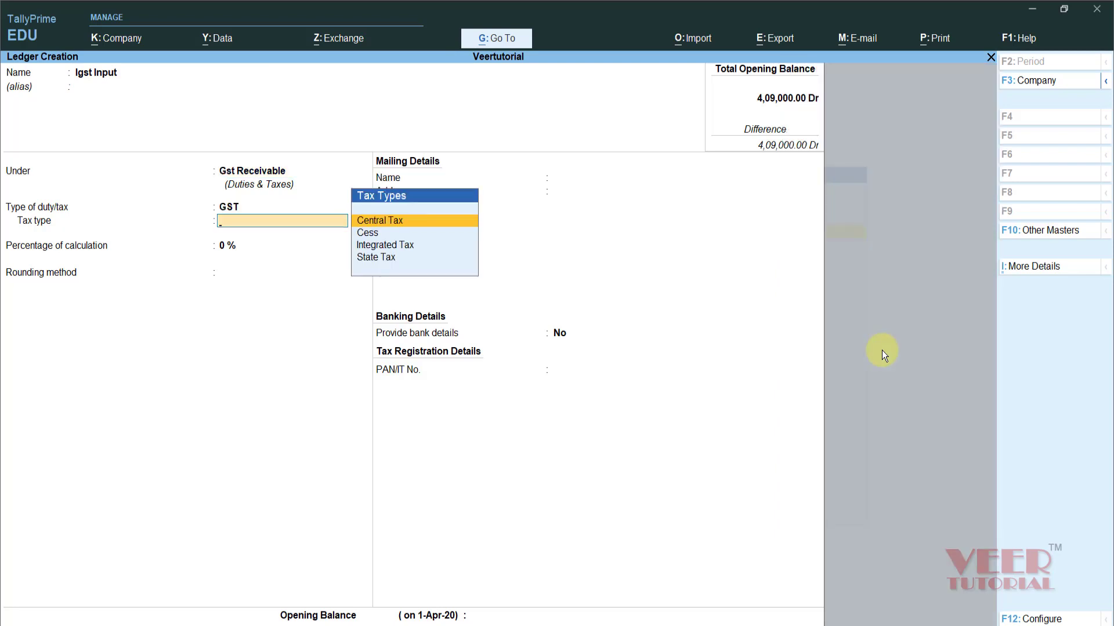
- Set the tax type to Integrated Tax, keeping 0 % as percentage of calculation and Not Applicable as rounding method
key(Down)
key(Down)
key(Return)
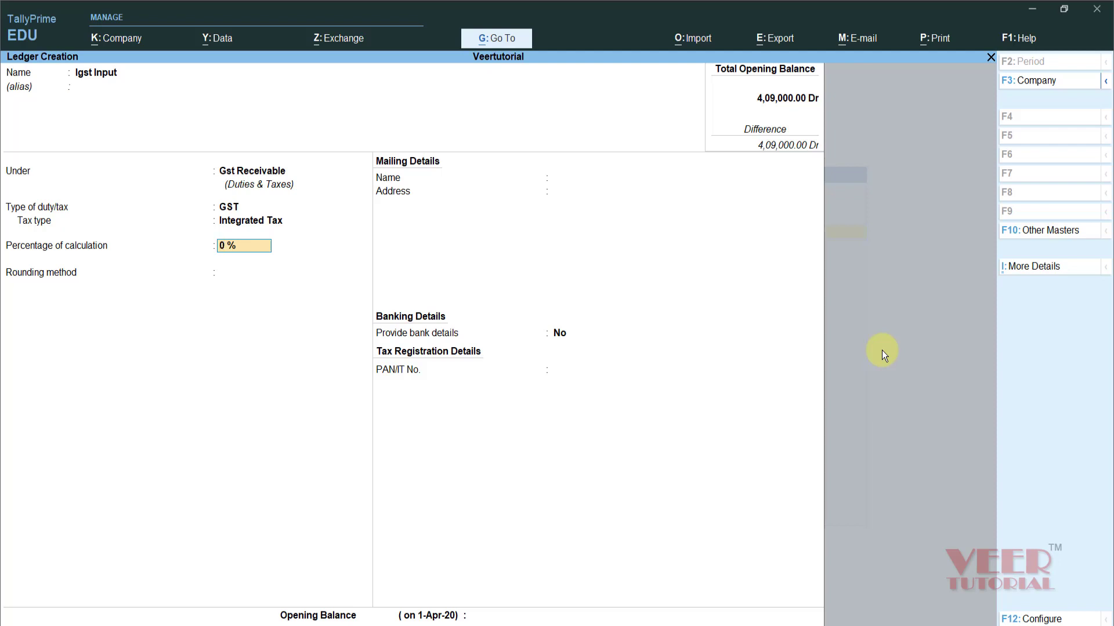
key(Return)
key(Return)
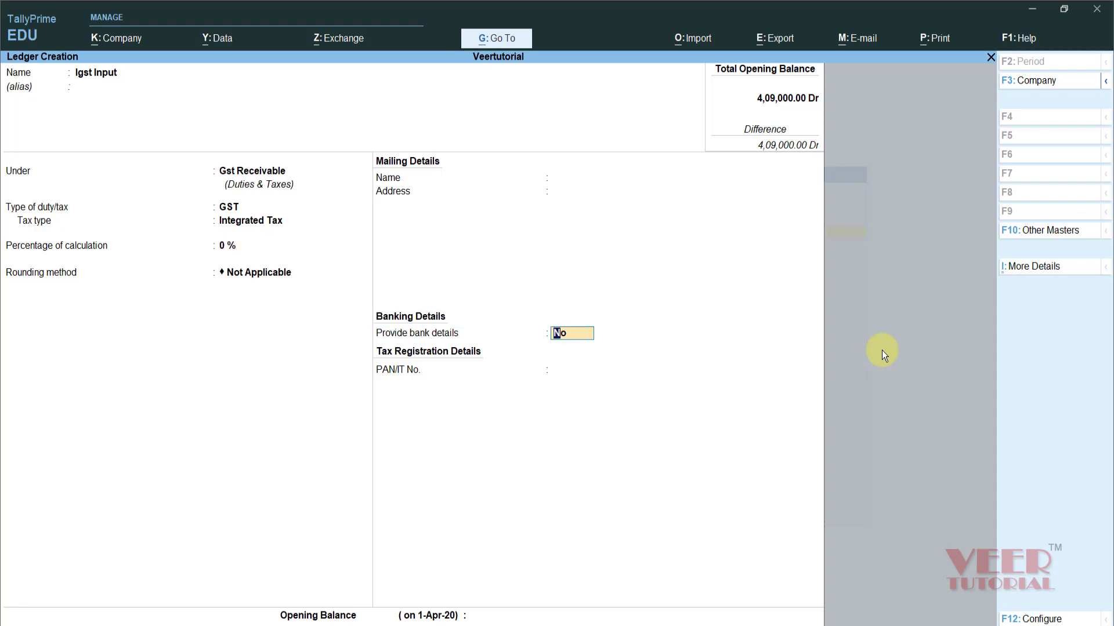
- Save the Igst Input ledger without bank details or an opening balance
key(Return)
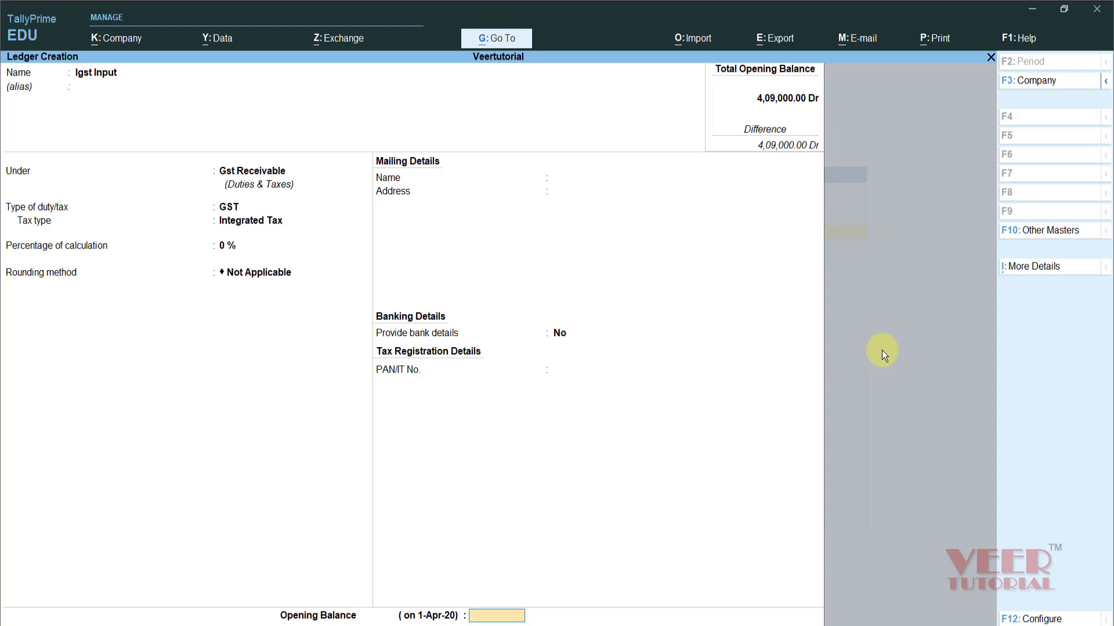
key(Return)
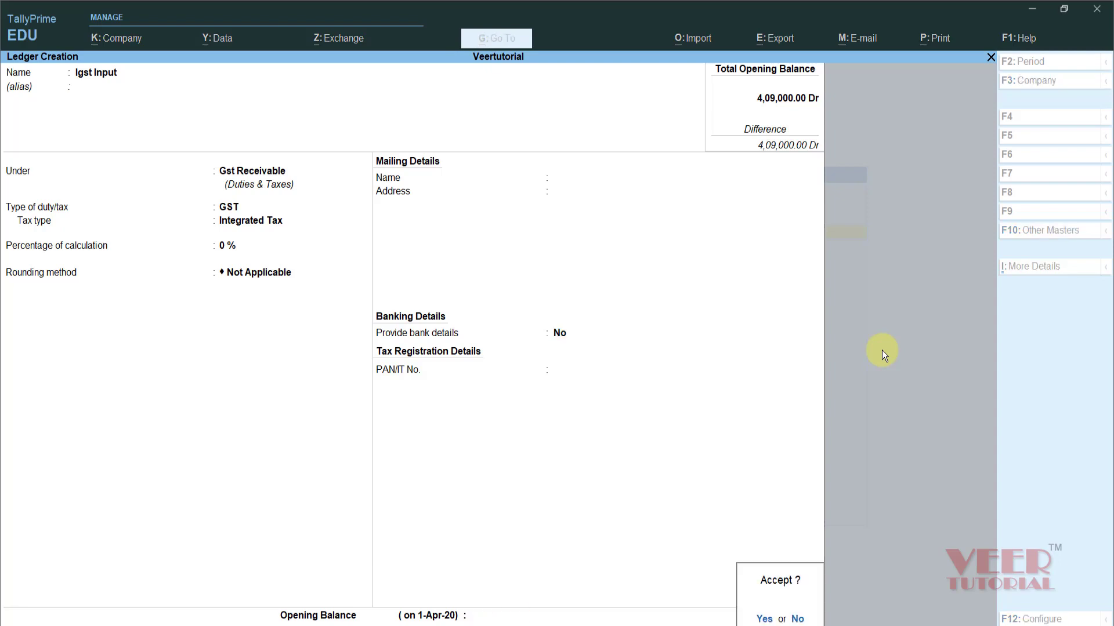
key(Return)
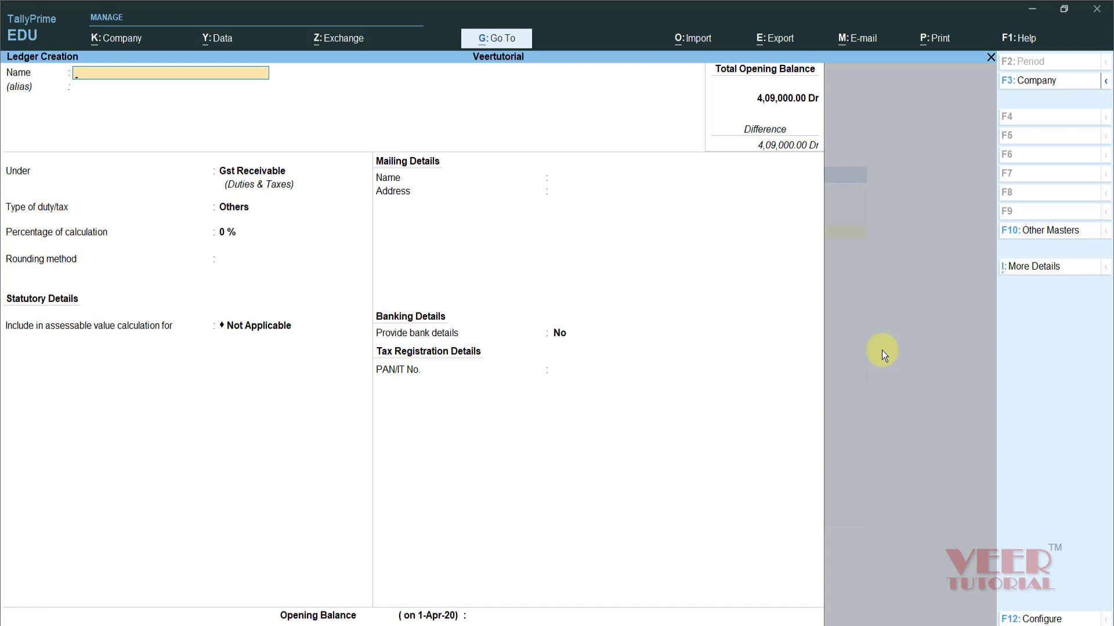
- Name the next ledger Igst Output without an alias and place it under the Gst Payable group
text(Igst Output)
key(Return)
text(Gst)
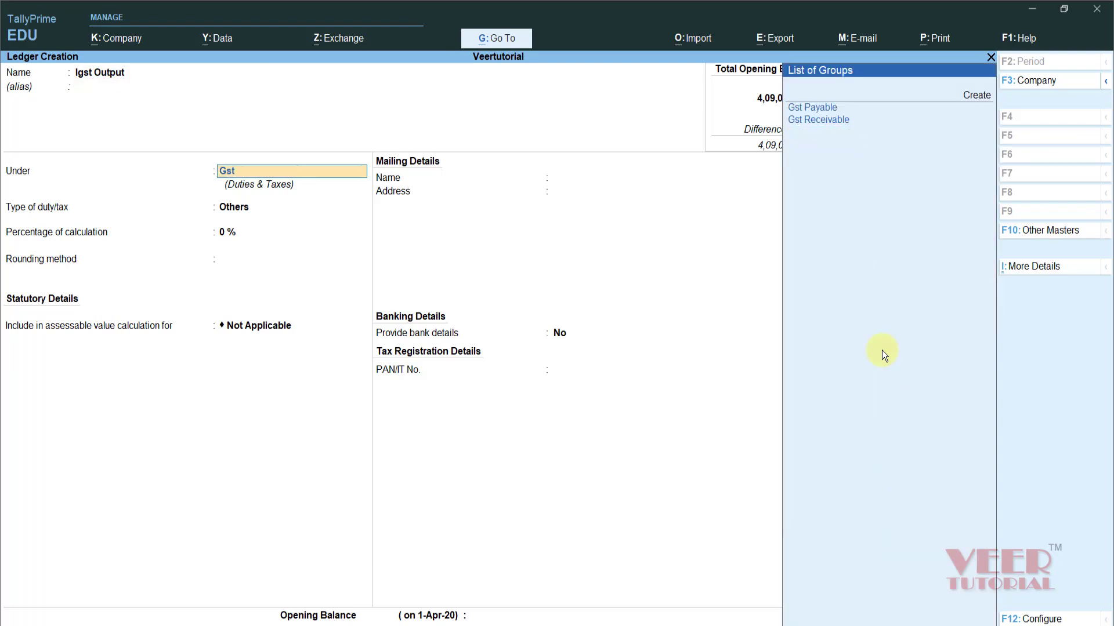
key(Return)
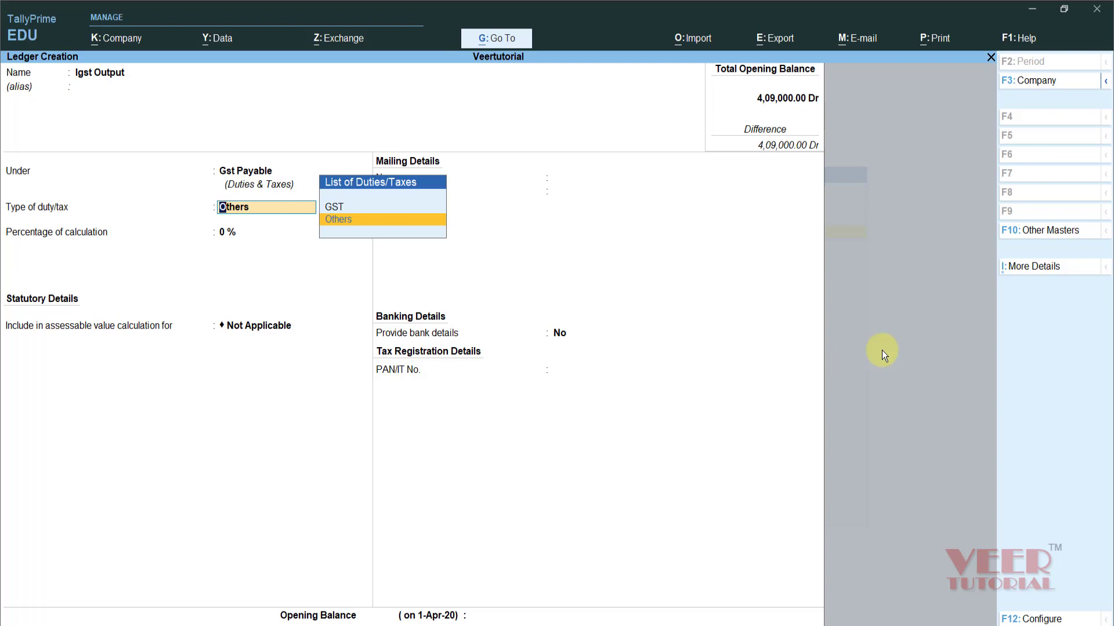
- Set the type of duty/tax to GST and choose Integrated Tax as the tax type for Igst Output
key(Up)
key(Return)
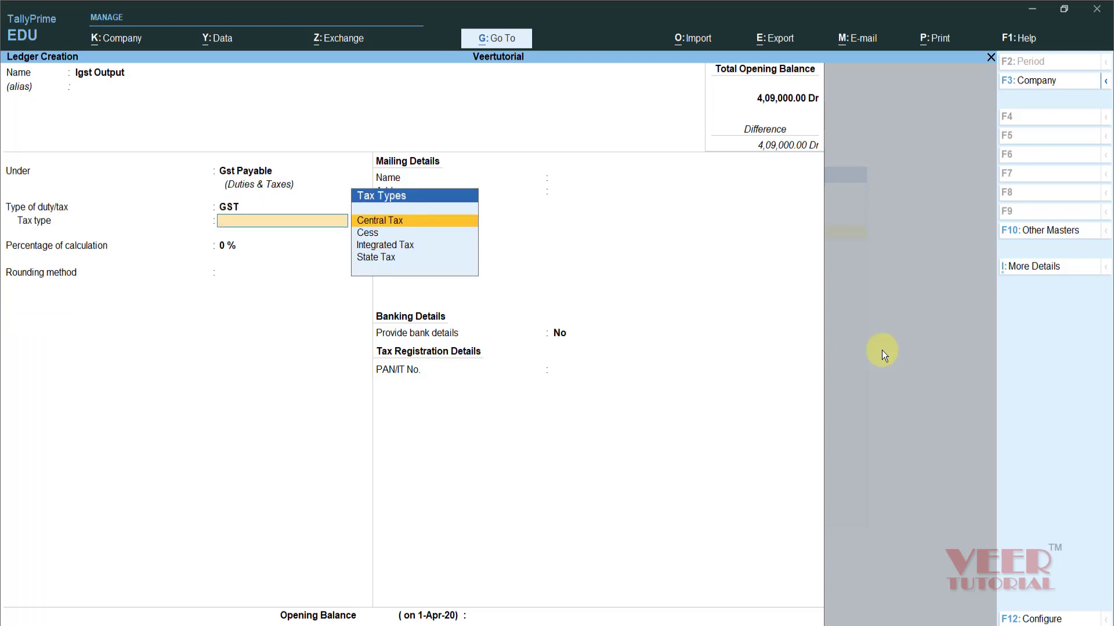
key(Down)
key(Down)
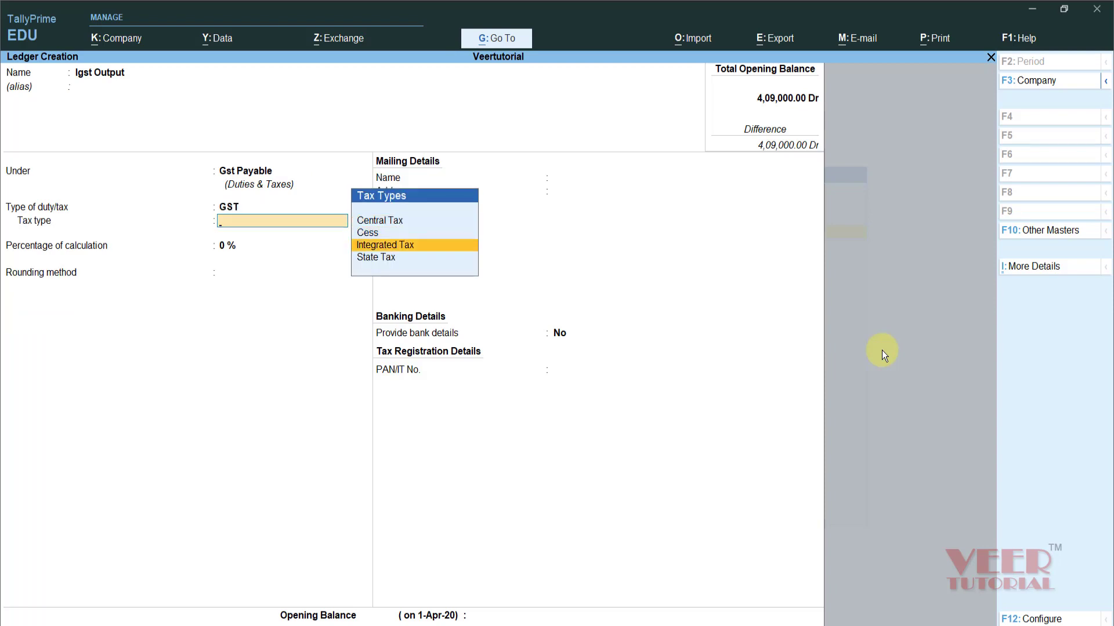
- Set the Igst Output ledger's tax type to Integrated Tax with rounding method Not Applicable, and save the ledger
key(Return)
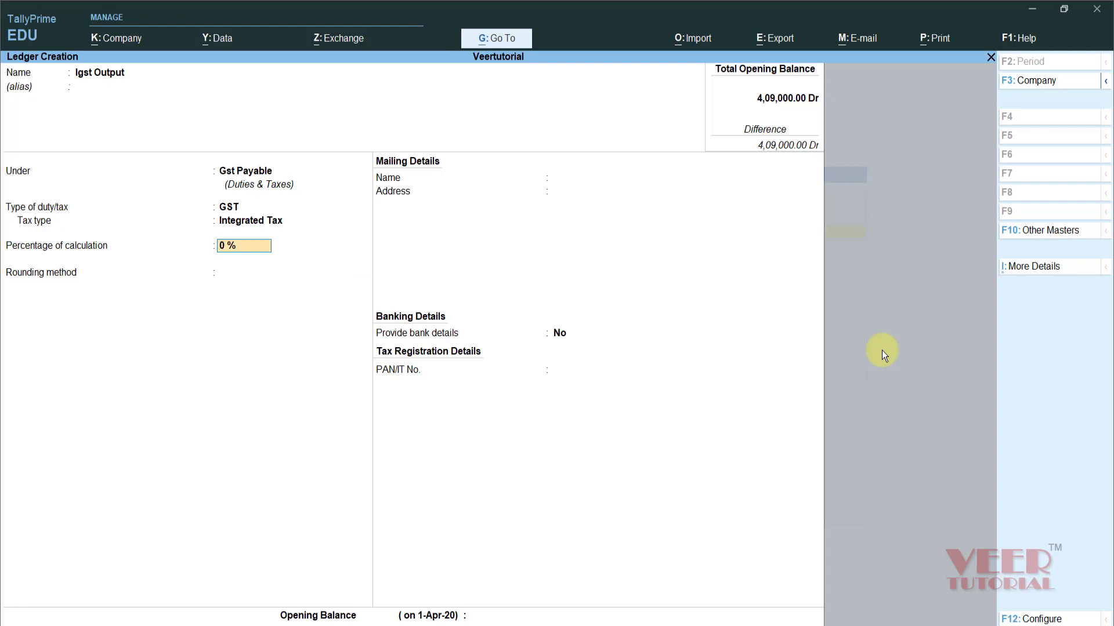
key(Return)
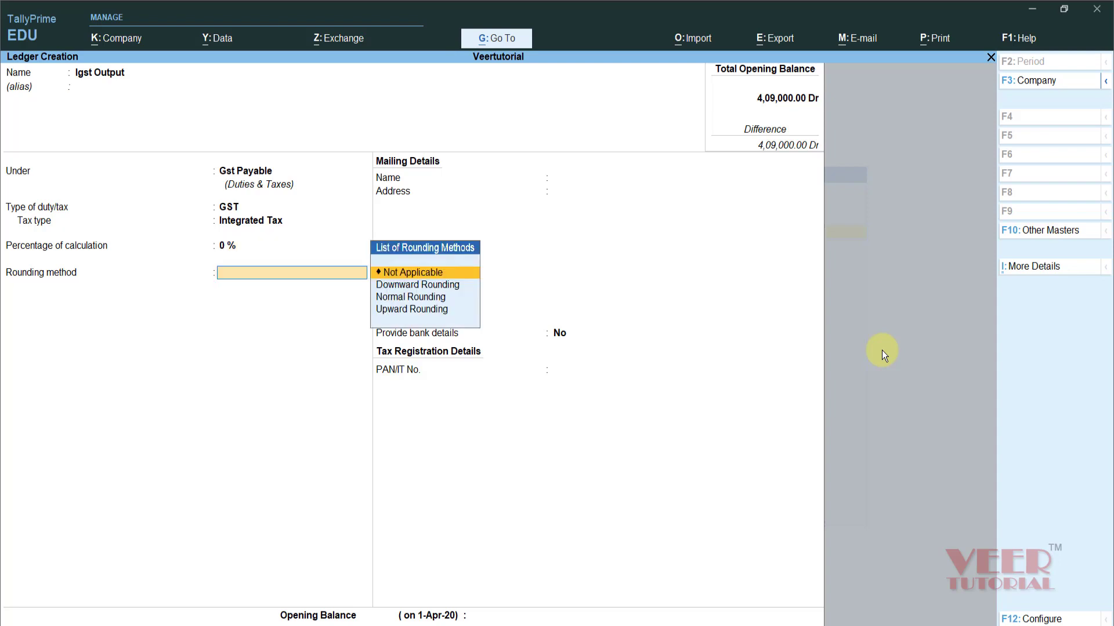
key(Return)
key(Return)
key(Return)
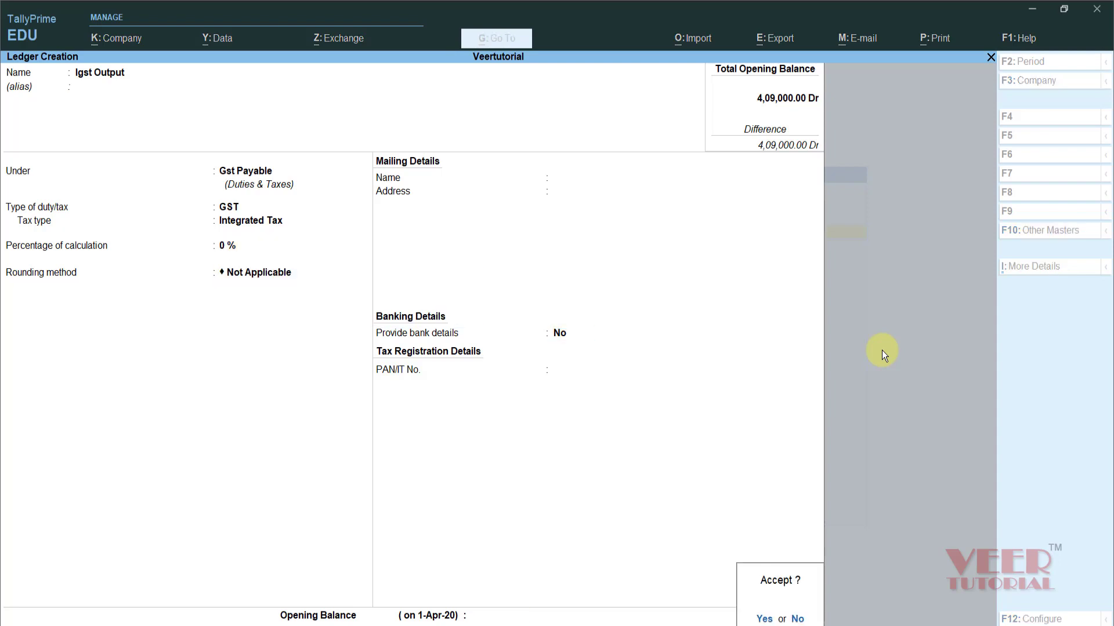
key(Return)
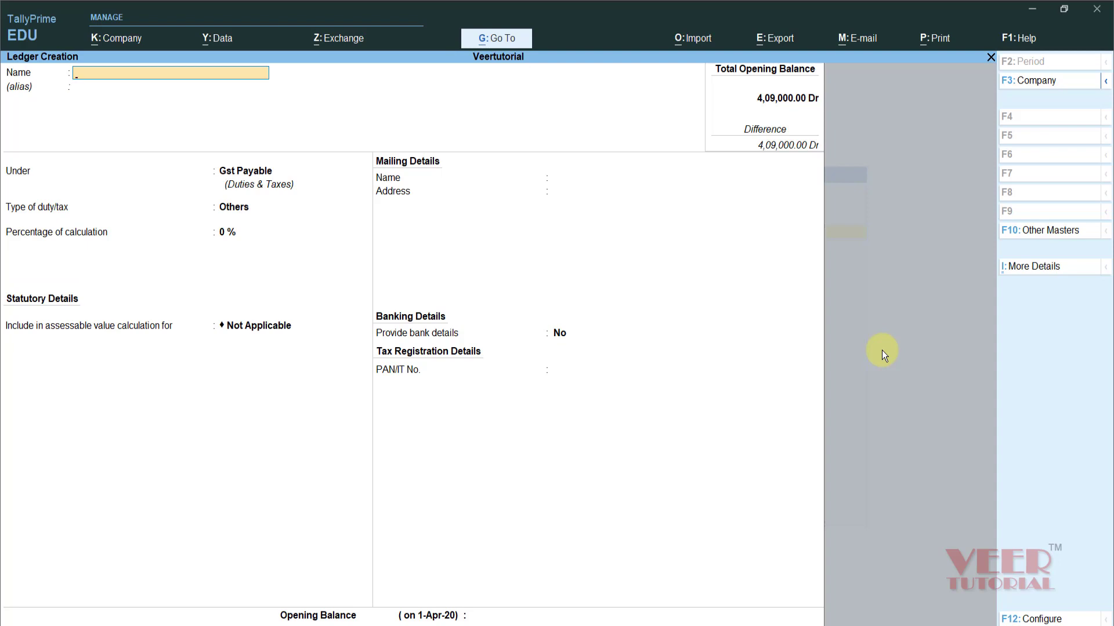
- Start a new ledger named Purchase Account and place it under the Purchase Accounts group
text(Purchase Accoun)
key(Return)
key(Return)
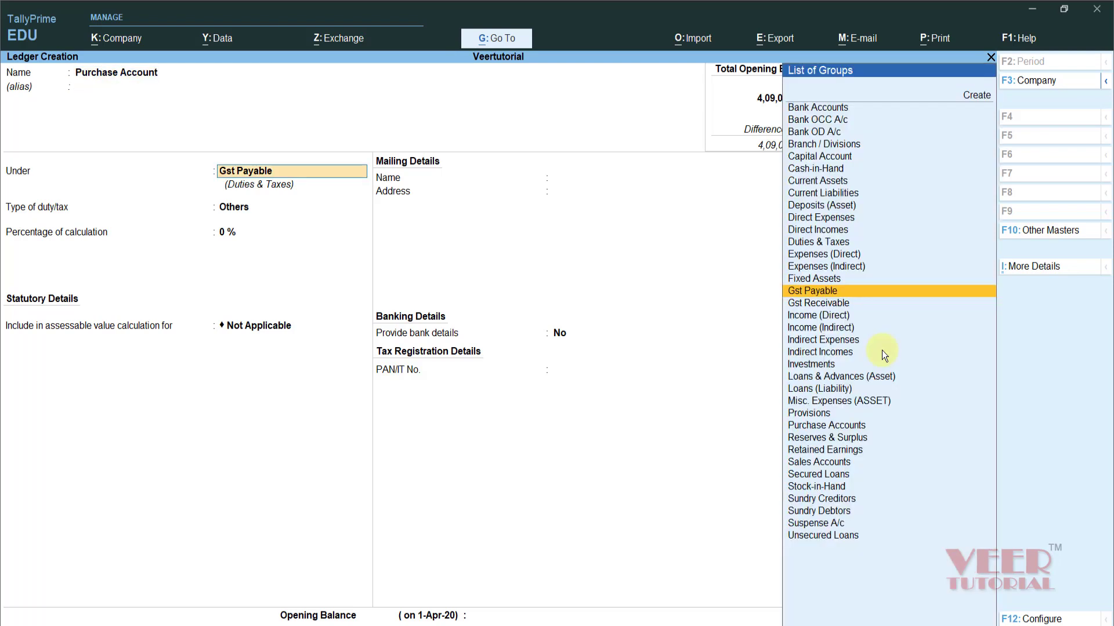
text(Pur)
key(Return)
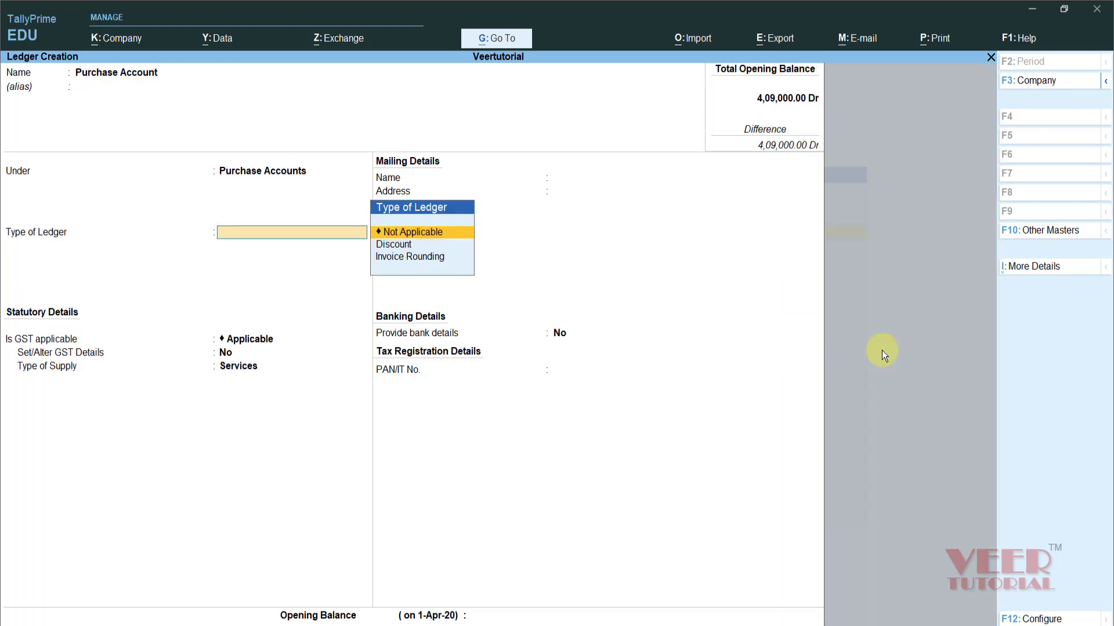
- Keep GST applicable for the Purchase Account ledger, set its type of supply to Goods, and save it
key(Return)
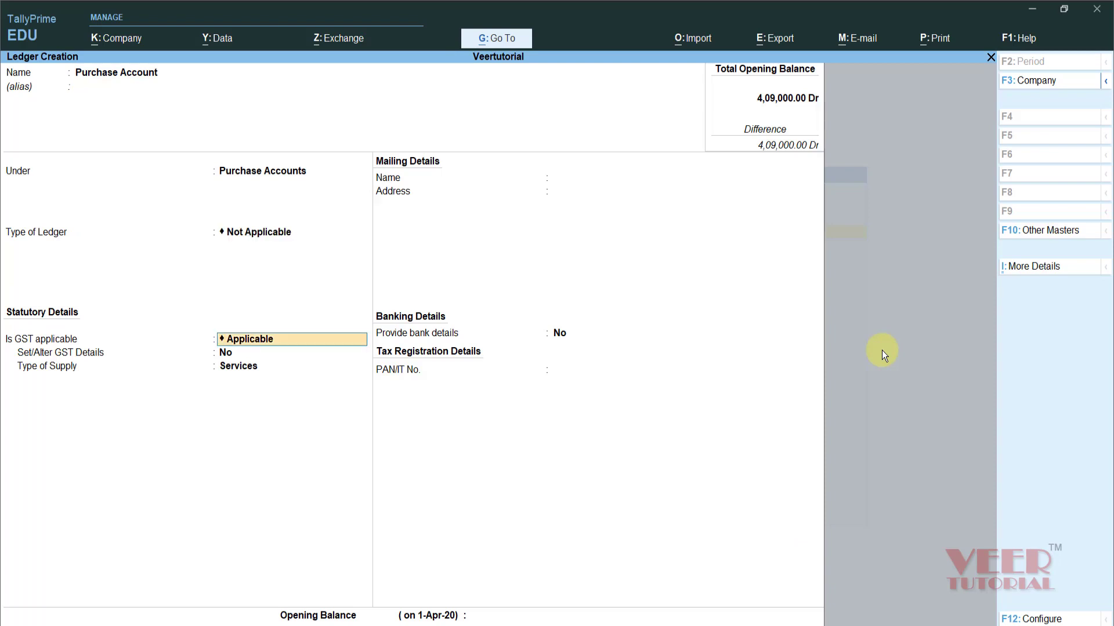
key(Return)
key(Return)
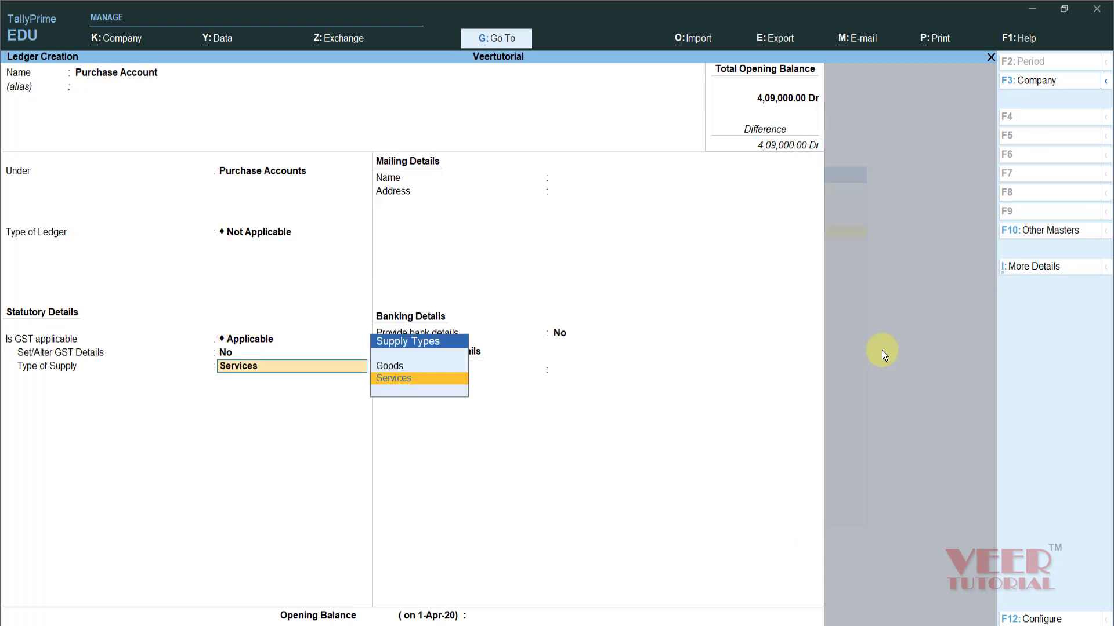
key(Up)
key(Return)
key(Return)
key(Return)
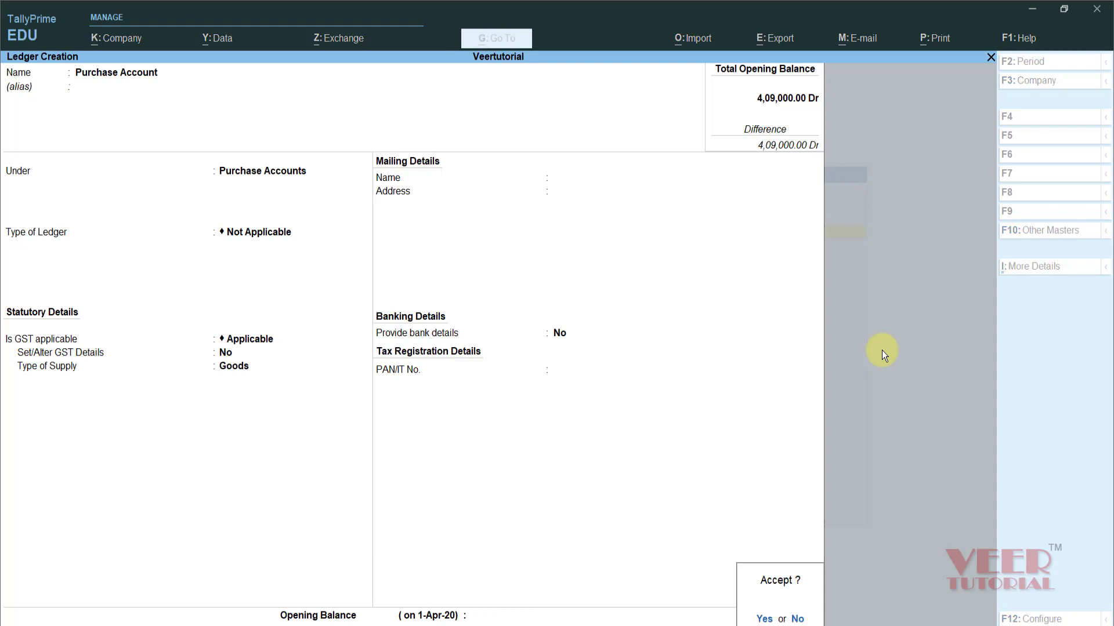
key(Return)
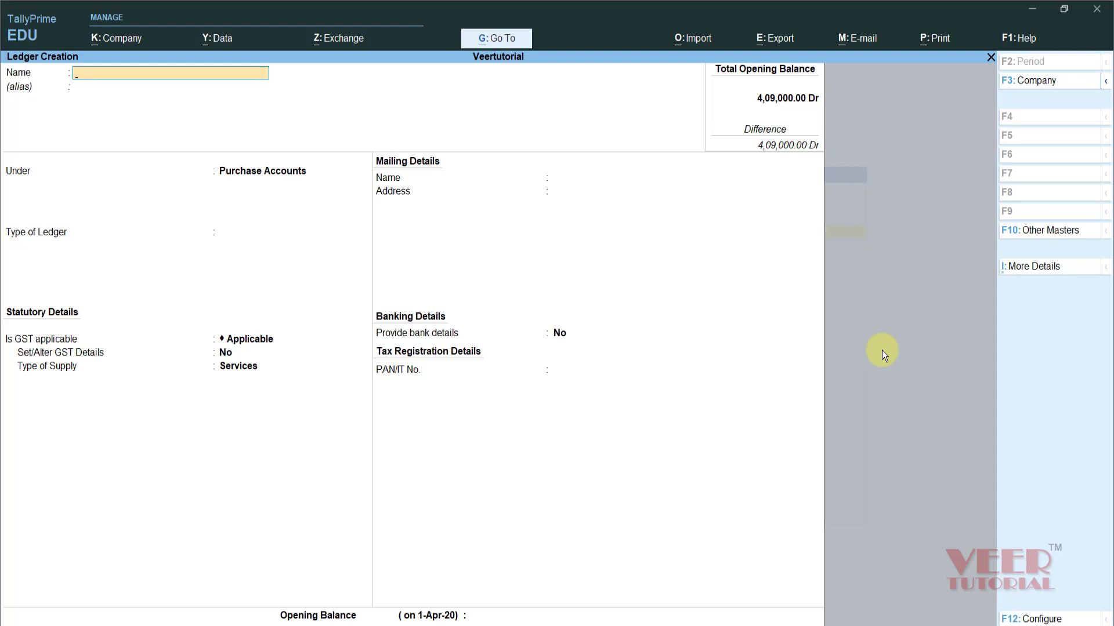
- Start a new ledger named Customer Central and place it under the Sundry Debtors group
text(Customer Central)
key(Return)
key(Return)
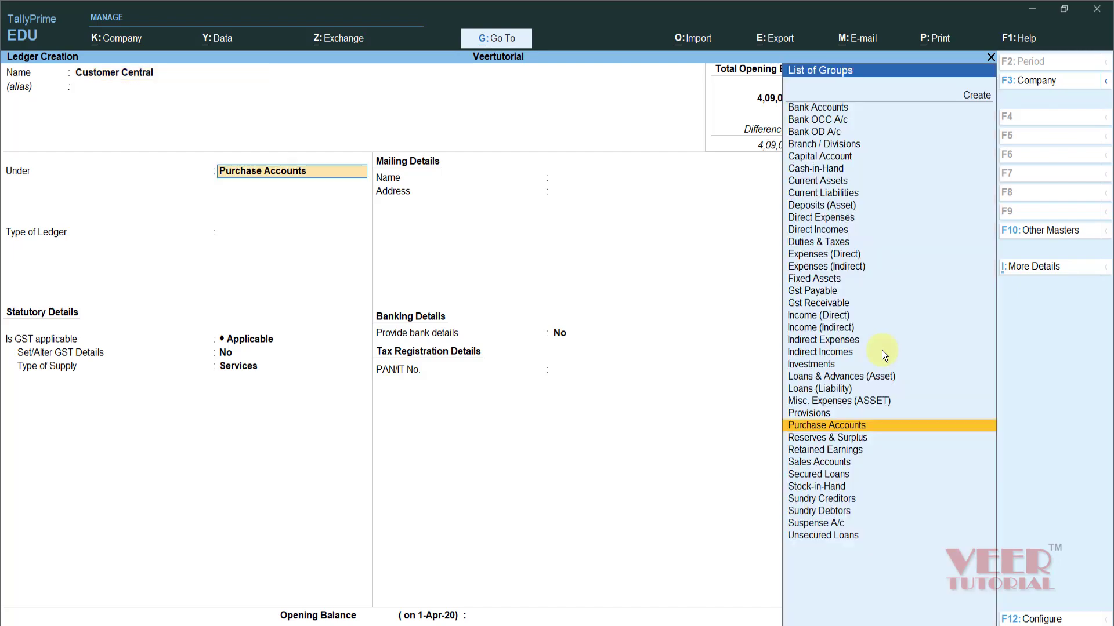
text(De)
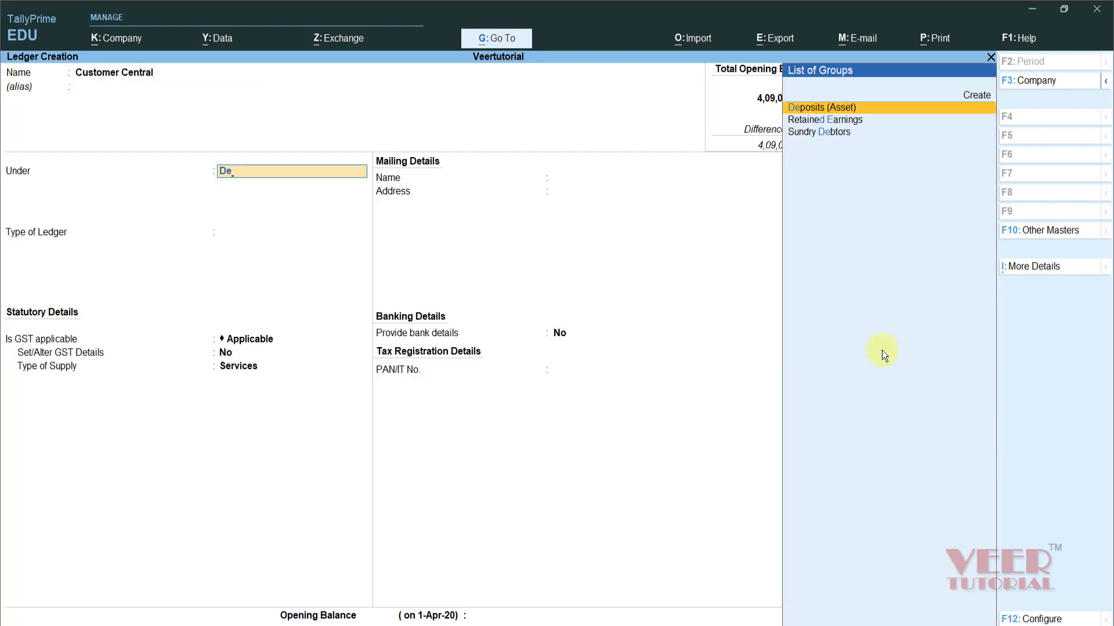
key(Down)
key(Down)
key(Return)
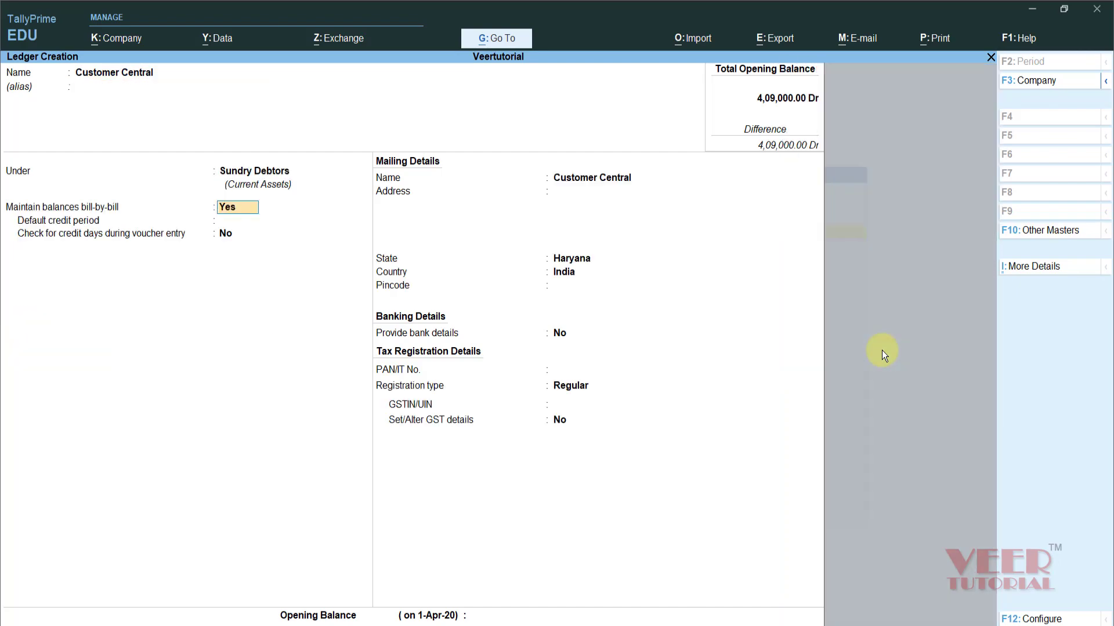
- Keep bill-by-bill balances on for Customer Central and set its mailing state to Delhi, leaving the address and pincode blank
key(Return)
key(Return)
key(Return)
key(Return)
key(Return)
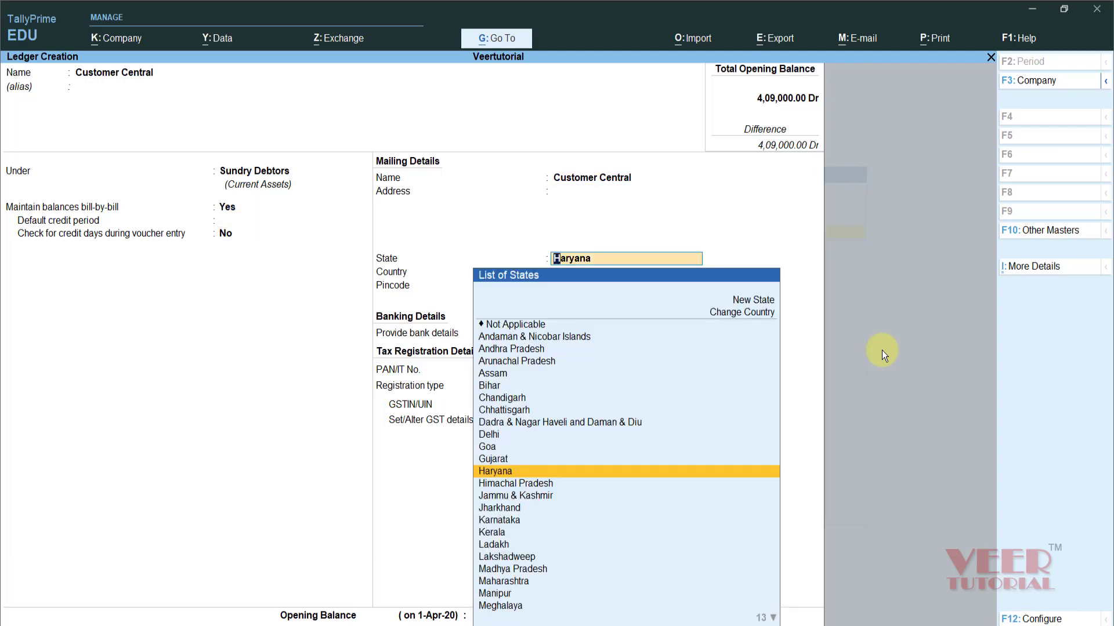
text(Del)
key(Return)
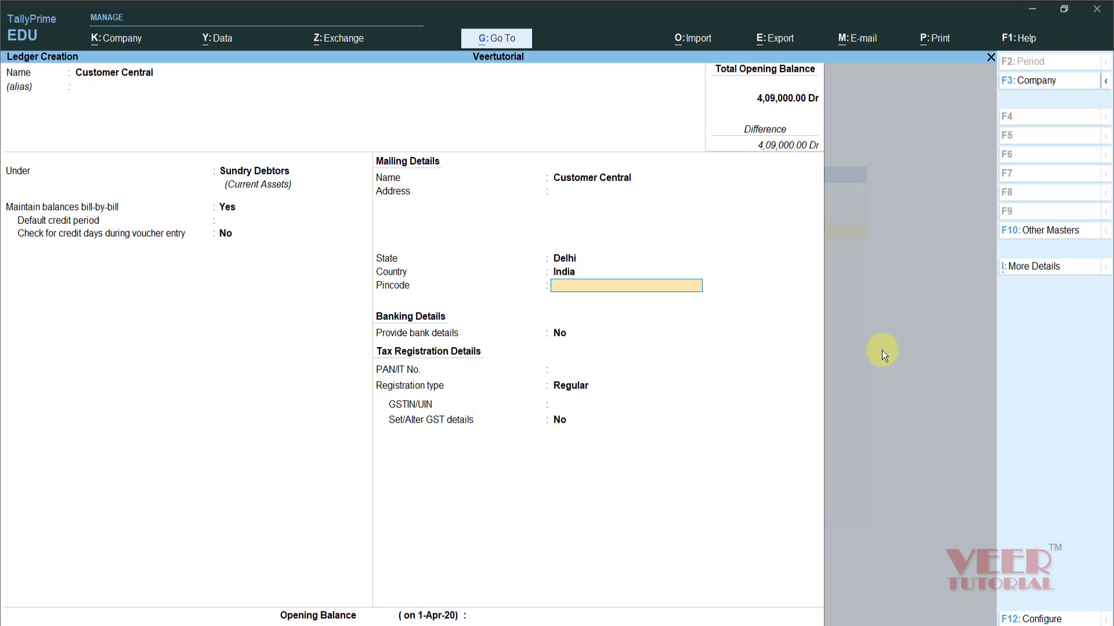
key(Return)
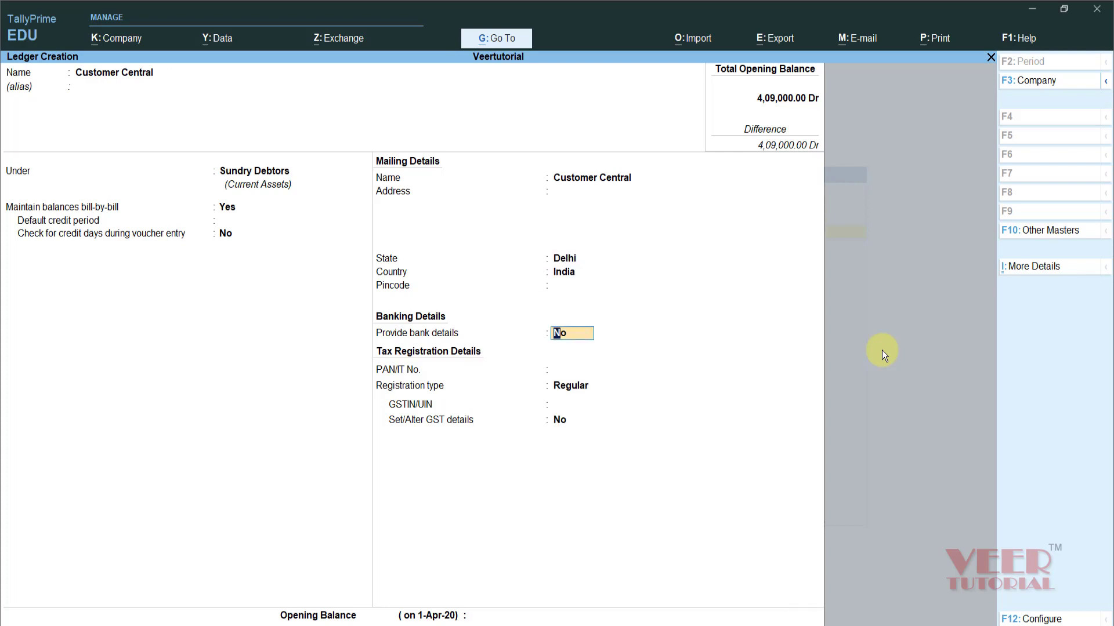
- Keep Customer Central's registration type as Regular and enter its GSTIN/UIN, without bank details or a PAN
key(Return)
key(Return)
key(Return)
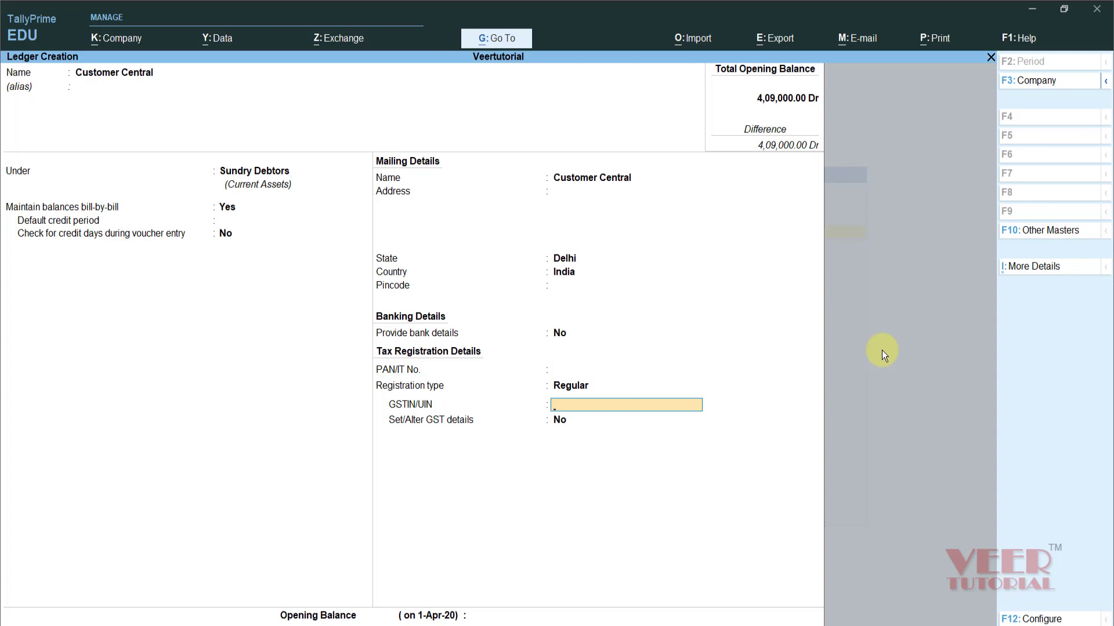
text(07ABCE187761ZED)
key(Return)
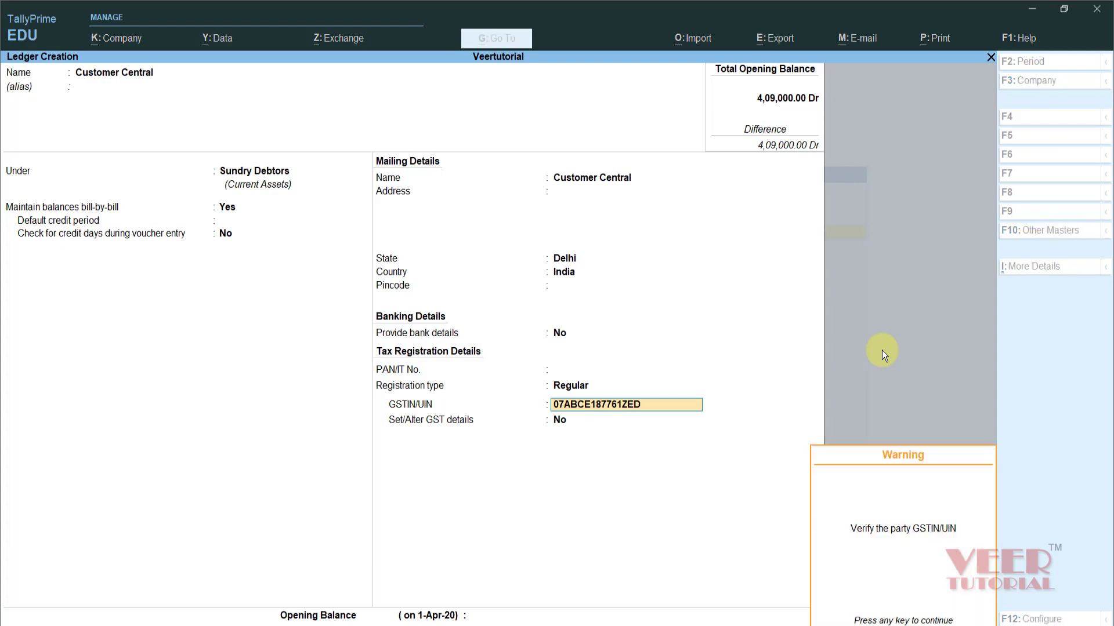
key(Return)
key(Return)
key(Return)
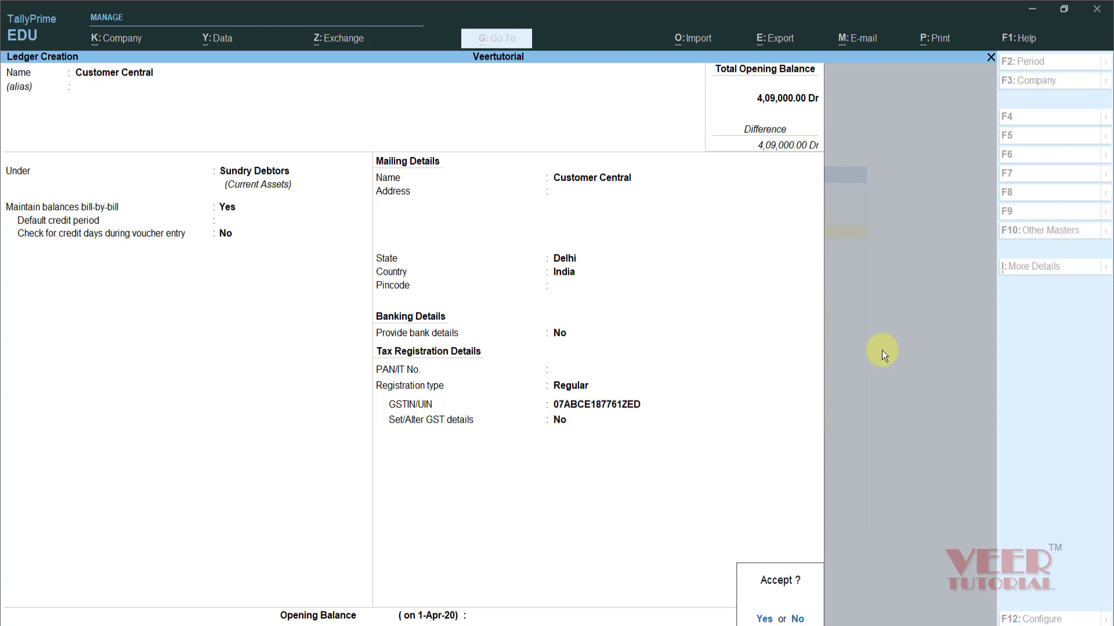
- Return to Customer Central's opening balance, set it to 20,000 Dr without naming a bill reference, and save the ledger
key(Escape)
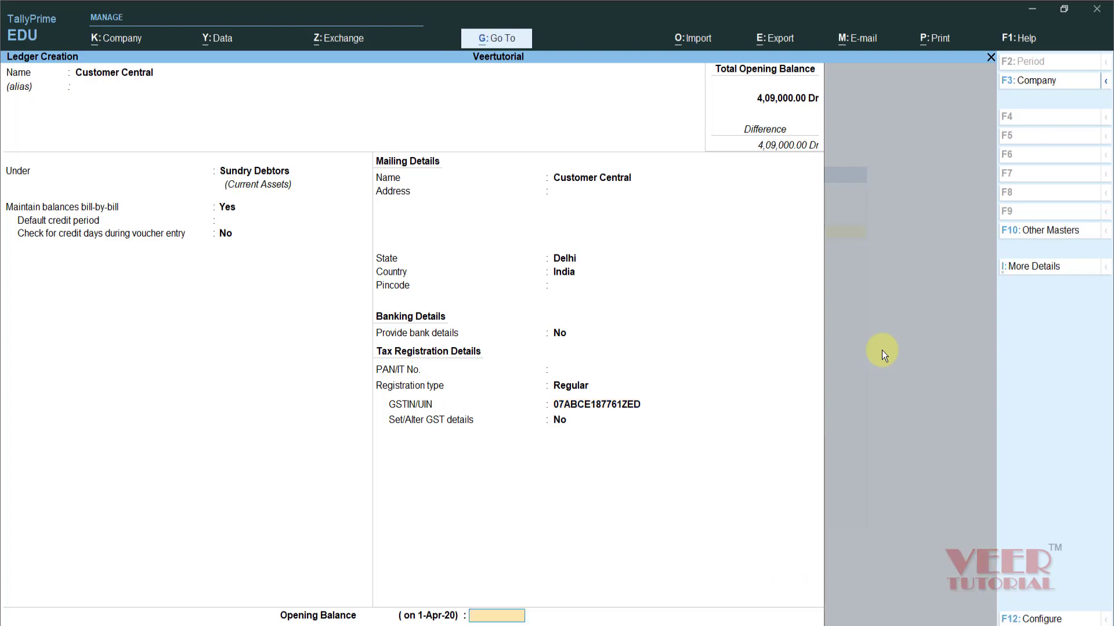
text(20000)
key(Return)
key(Return)
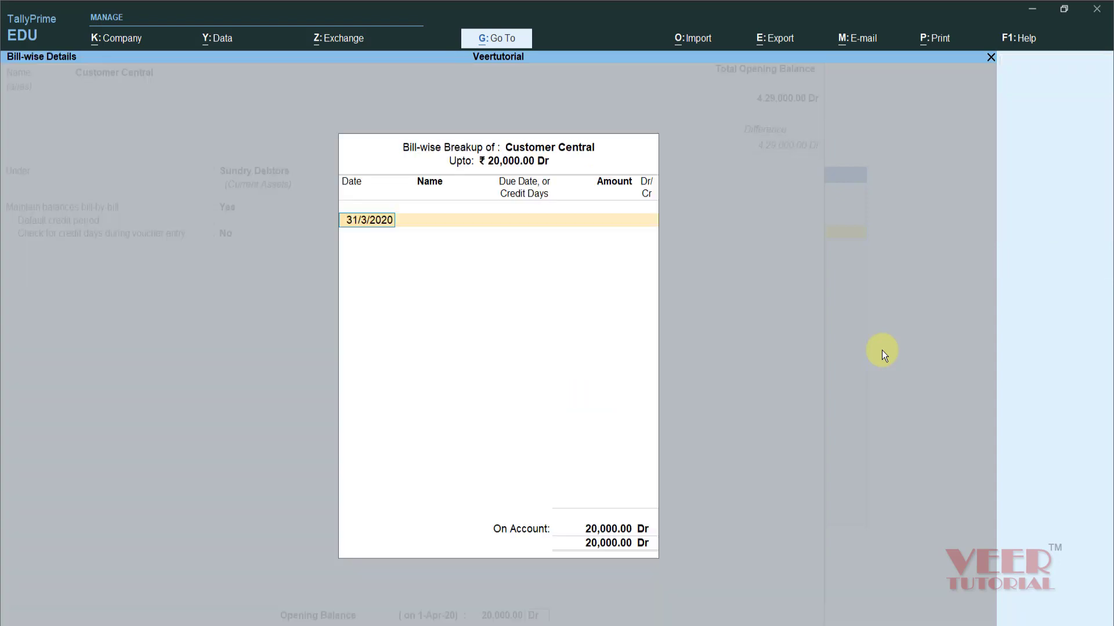
key(Return)
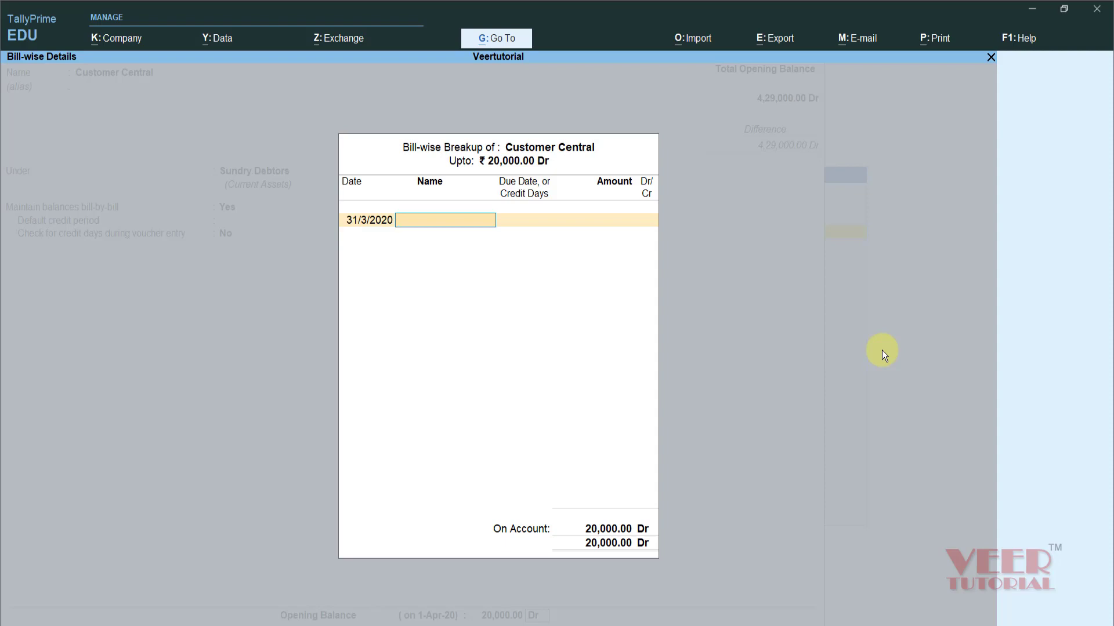
key(Return)
key(Return)
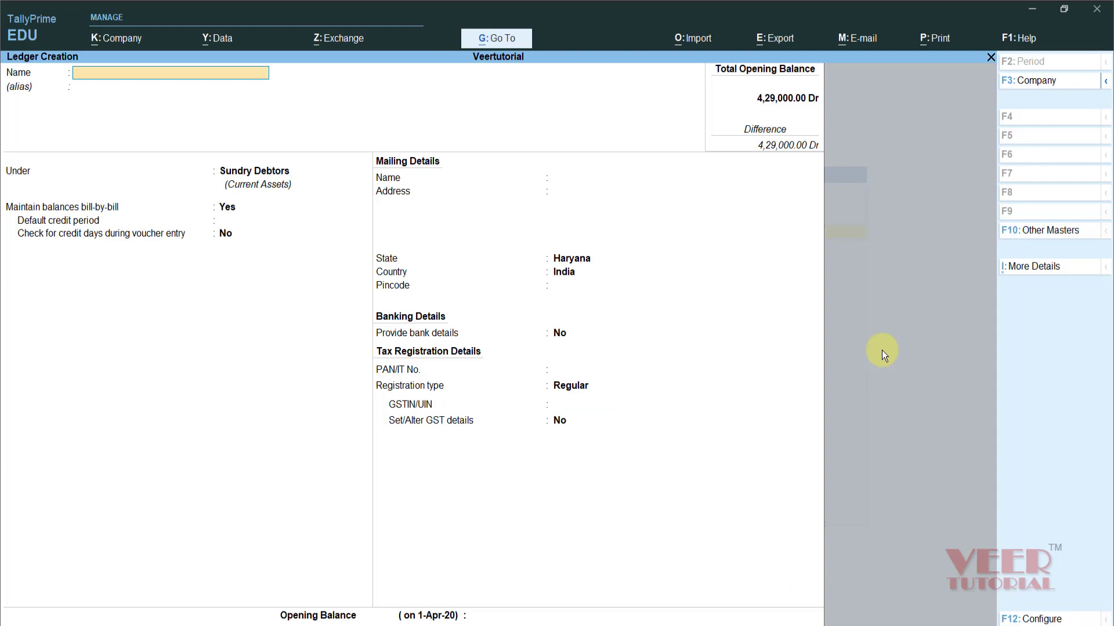
- Start a new ledger named Customer Local, keeping it under the Sundry Debtors group
key(ctrl)
text(Customer Central)
key(BackSpace)
key(BackSpace)
key(BackSpace)
key(BackSpace)
key(BackSpace)
key(BackSpace)
text(Lovs)
key(BackSpace)
key(BackSpace)
text(vsl)
key(BackSpace)
key(BackSpace)
key(BackSpace)
text(cal)
key(Return)
key(Return)
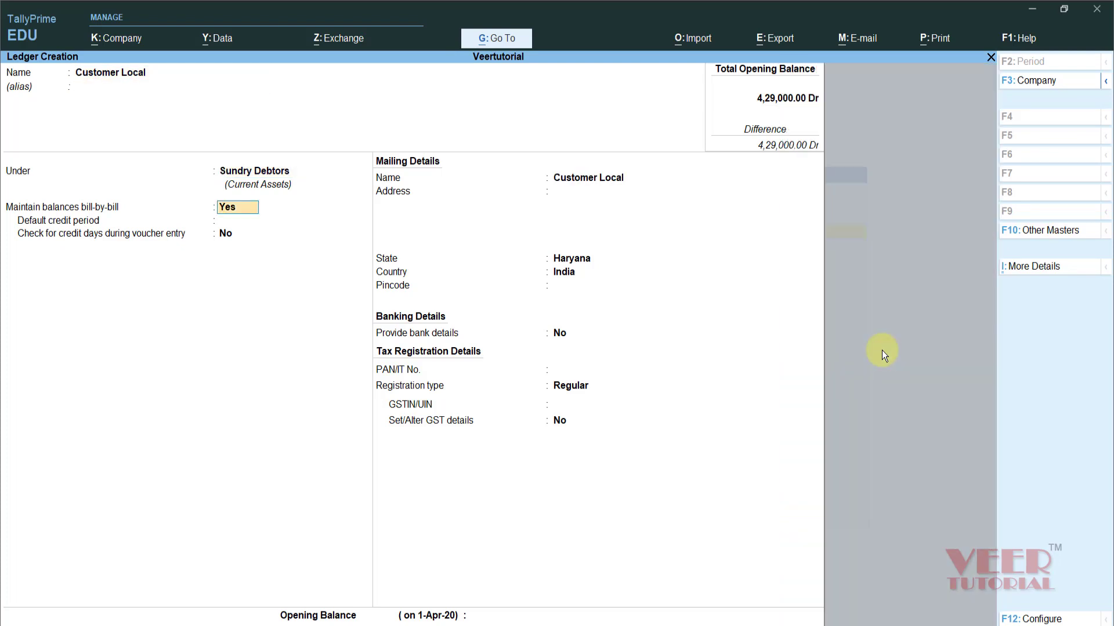
- Keep bill-by-bill balances on and Haryana as the state for Customer Local, leaving the credit period, address and pincode blank
key(Return)
key(Return)
key(Return)
key(Return)
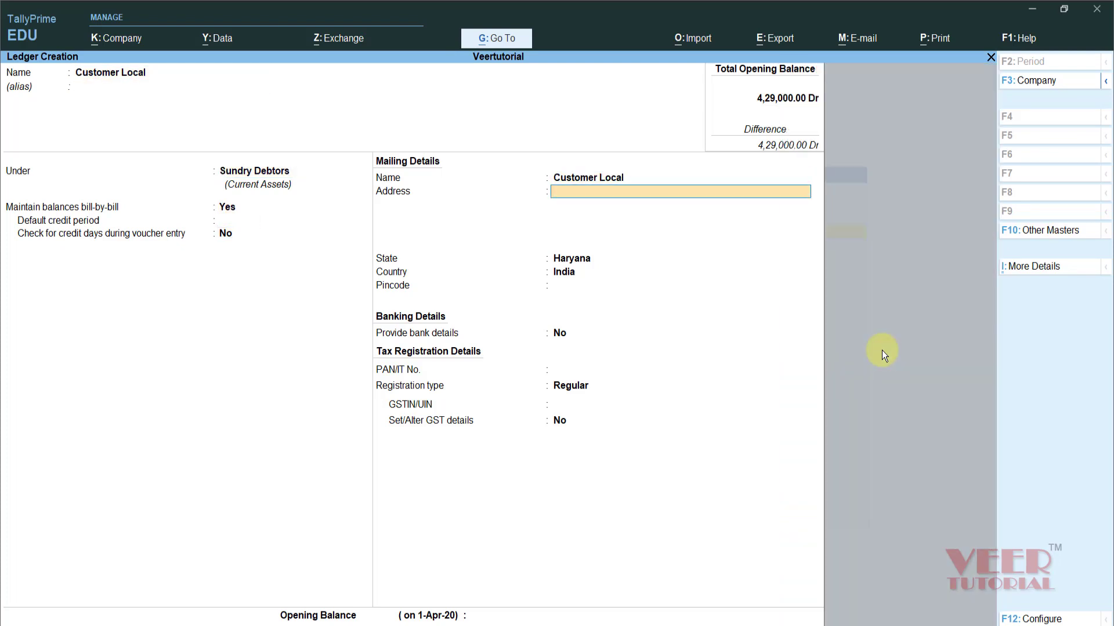
key(Return)
key(Return)
key(Return)
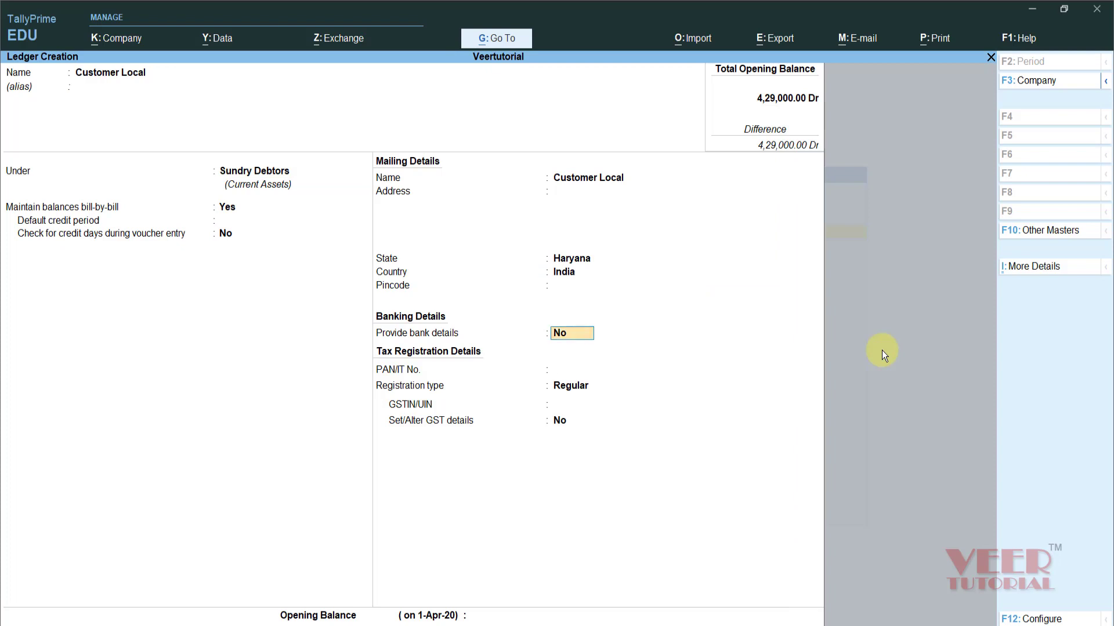
- Set Customer Local's registration type to Consumer and save the ledger without bank details or an opening balance
key(Return)
key(Return)
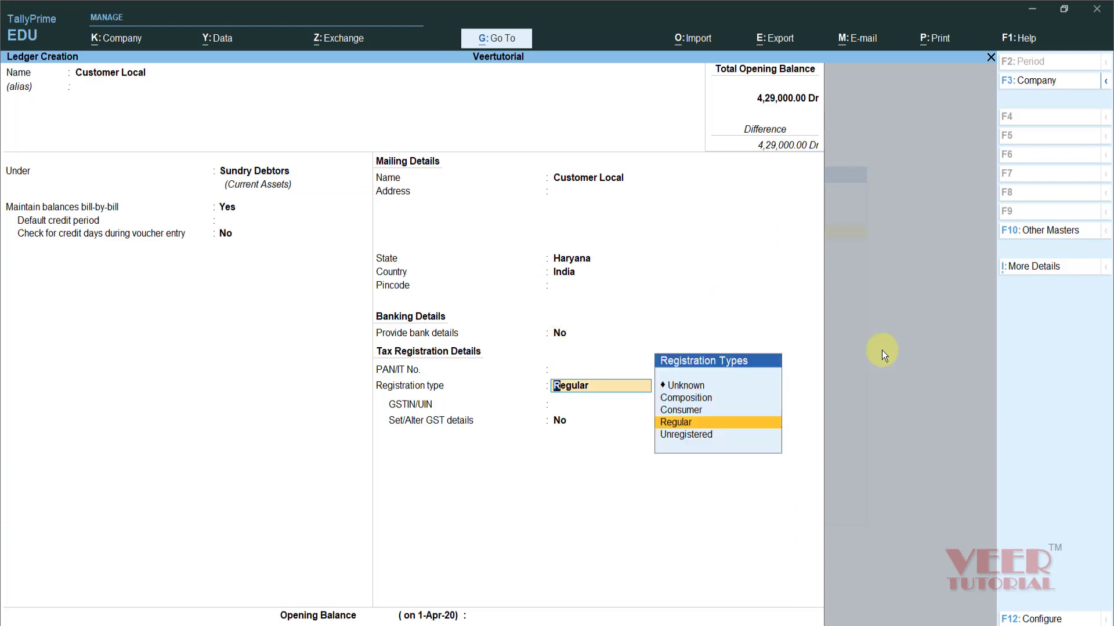
key(Up)
key(Up)
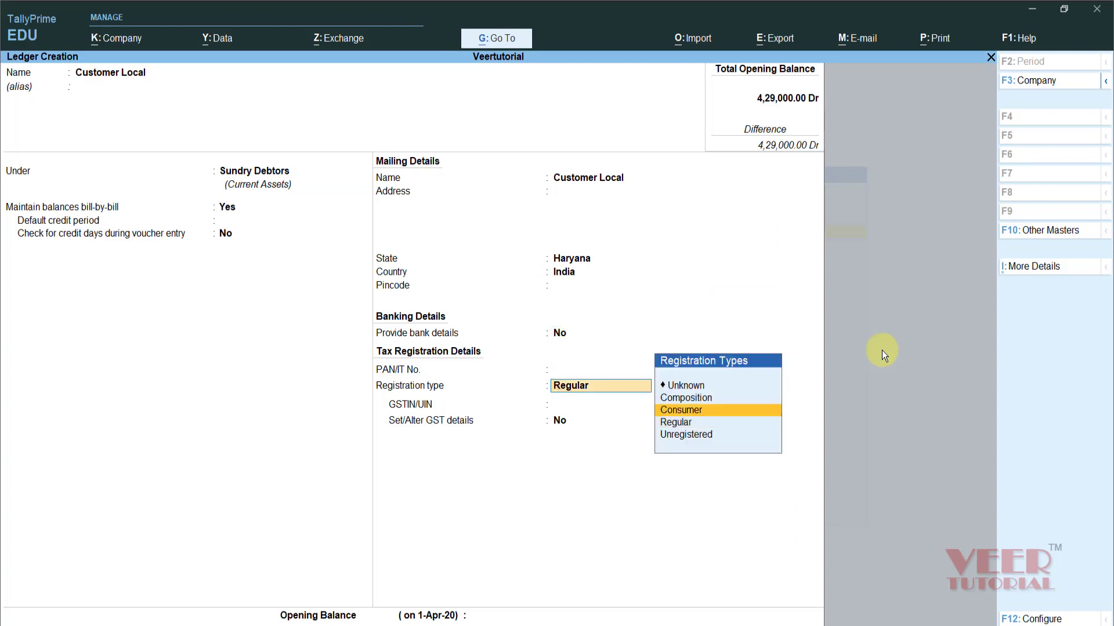
key(Return)
key(Return)
key(Return)
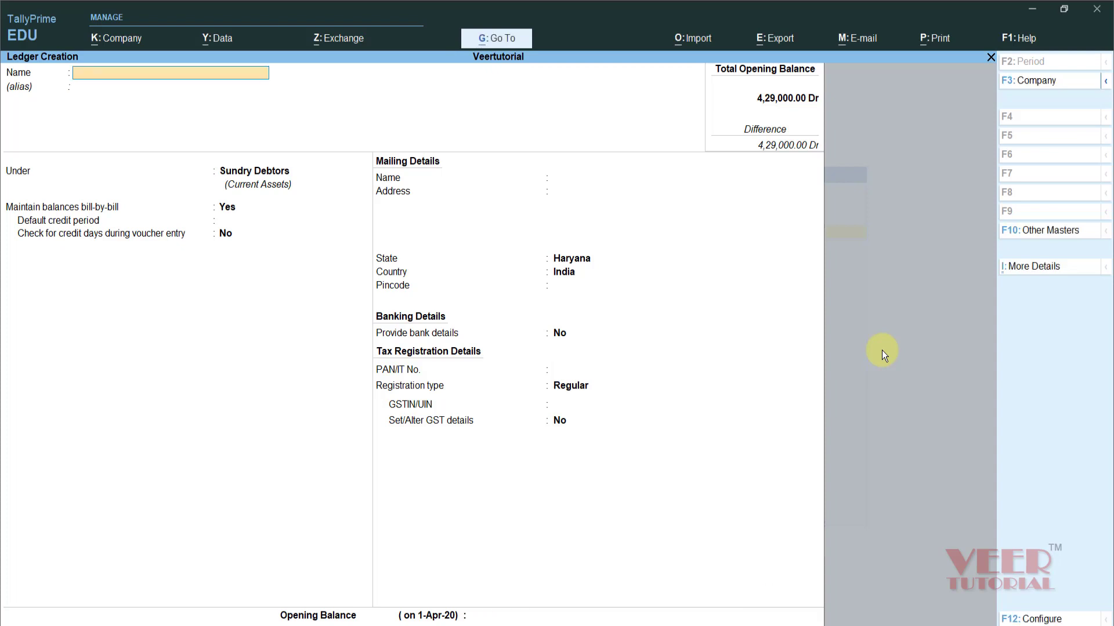
- Start a new ledger named Supplier Central and place it under the Sundry Creditors group
text(Supplier Centr)
key(Return)
key(Return)
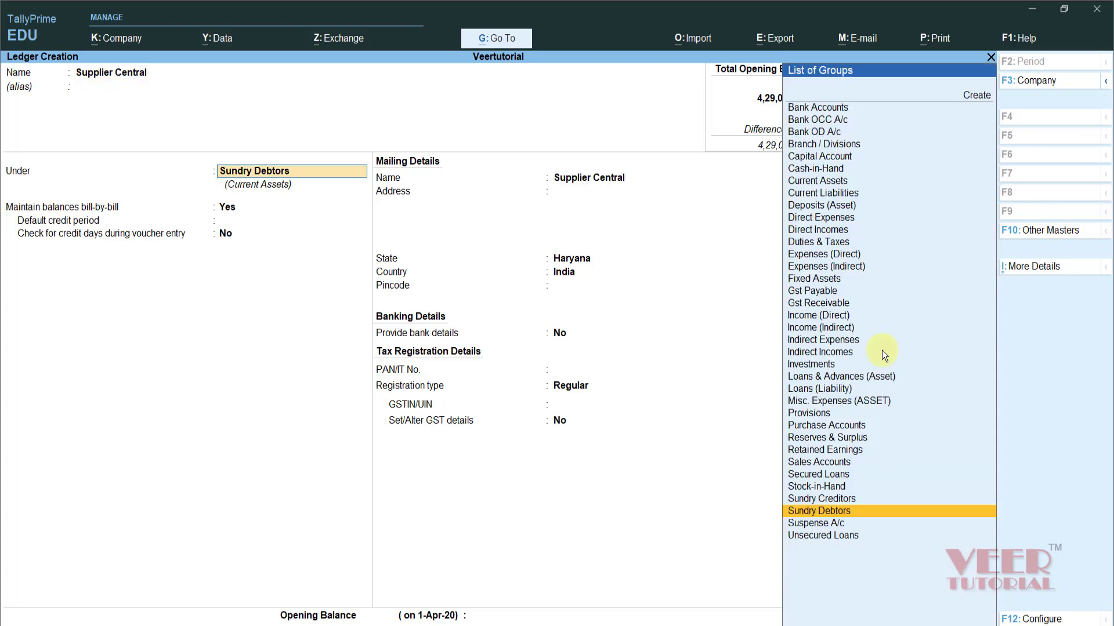
text(Cre)
key(Down)
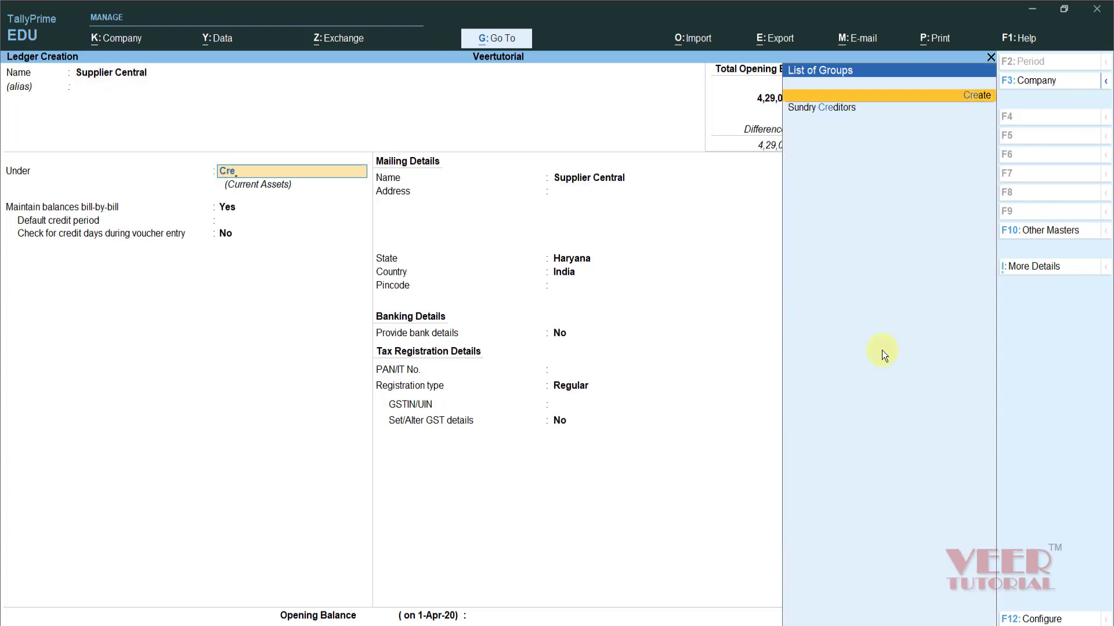
key(Down)
key(Return)
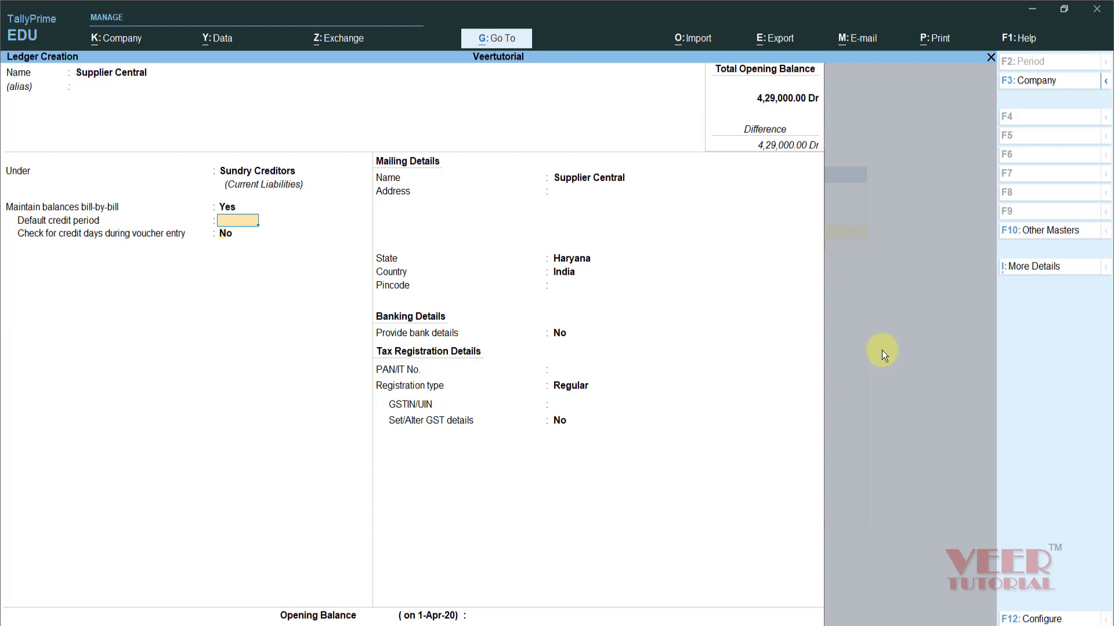
- Set Supplier Central's mailing state to Delhi, leaving the pincode, bank details and PAN unfilled
key(Return)
key(Return)
key(Return)
key(Return)
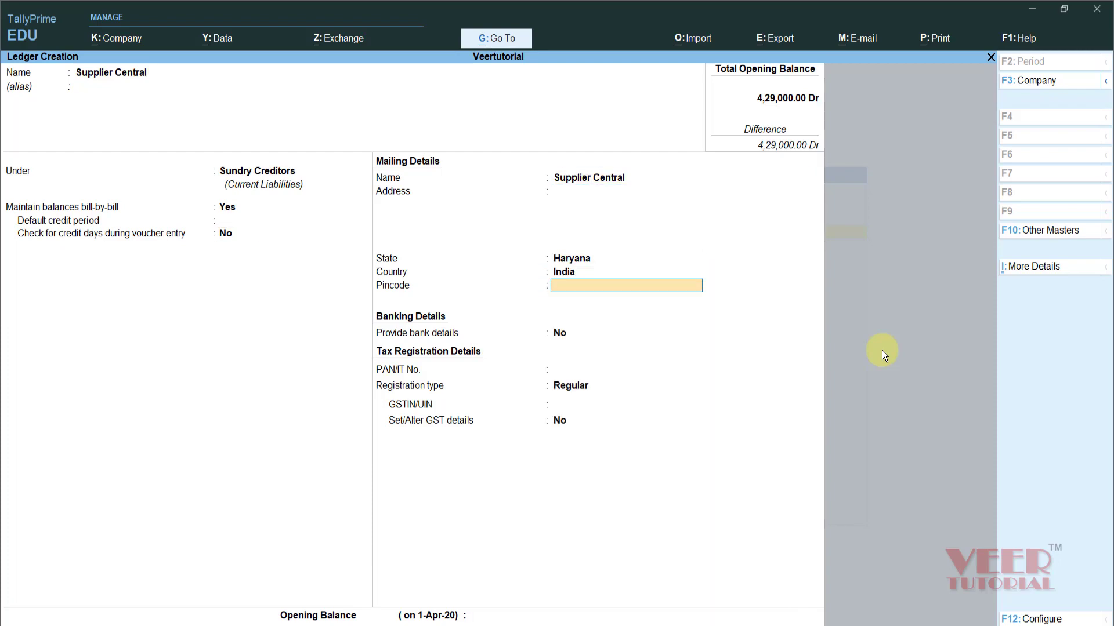
key(BackSpace)
key(BackSpace)
text(De)
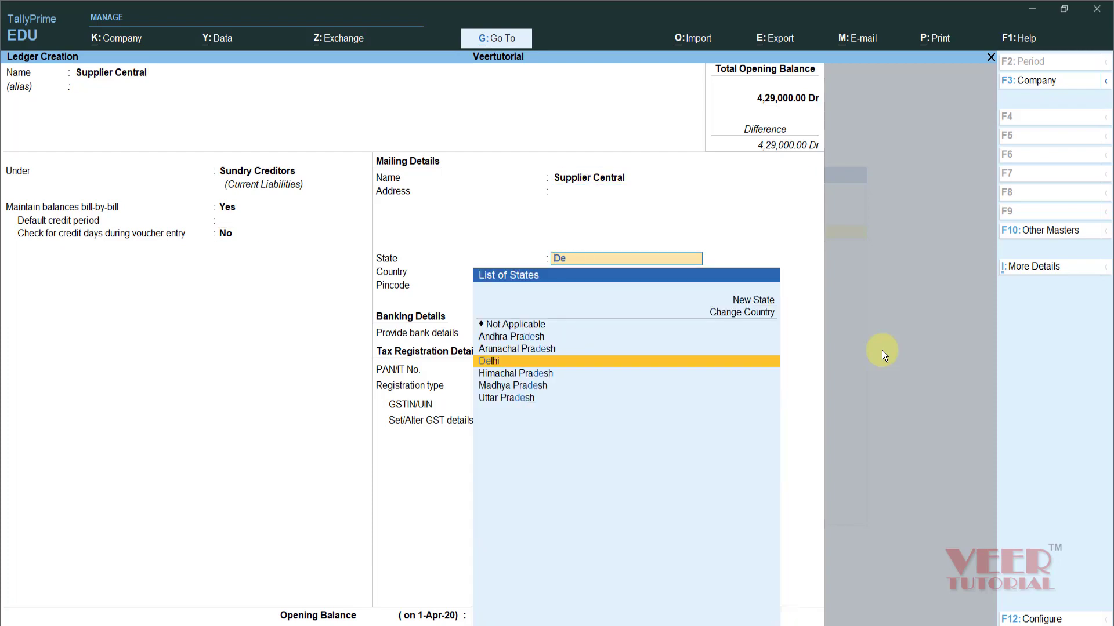
text(l)
key(Return)
key(Return)
key(Return)
key(Return)
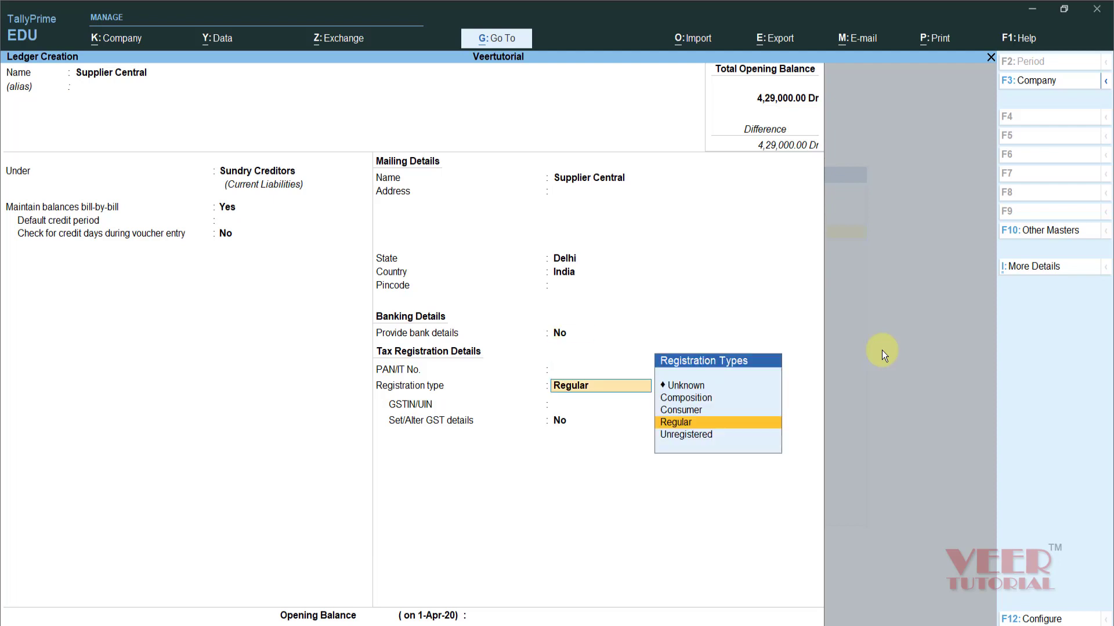
- Set Supplier Central's registration type to Regular, enter the supplier's GSTIN and save the ledger without altering GST details
key(Return)
text(07)
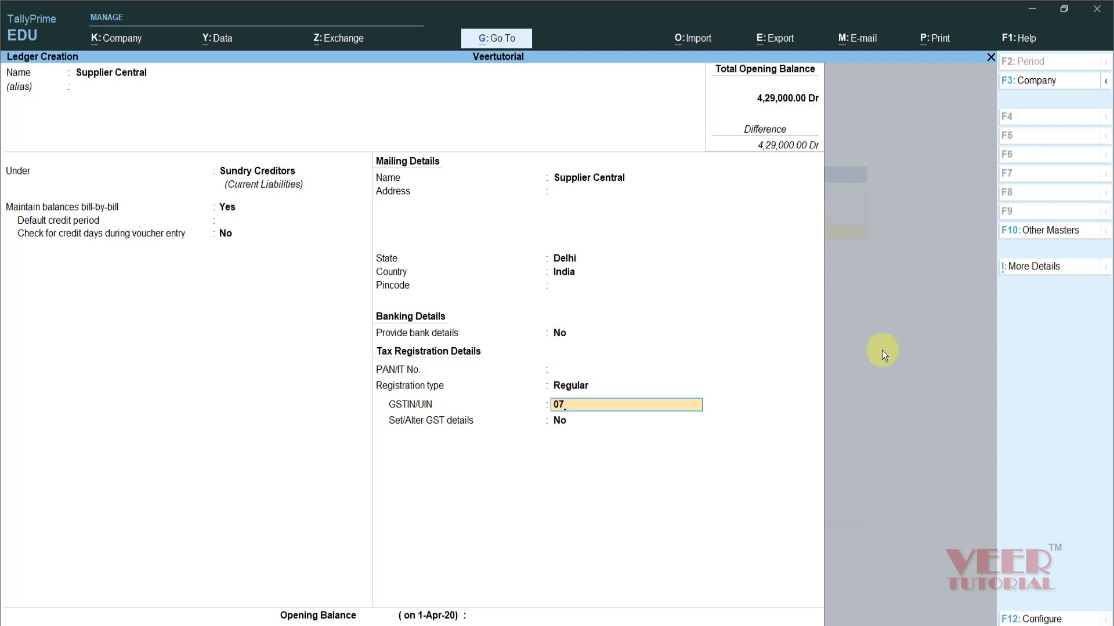
text(ABCDEF)
key(BackSpace)
key(BackSpace)
text(17651ZED)
key(Return)
key(Return)
key(Return)
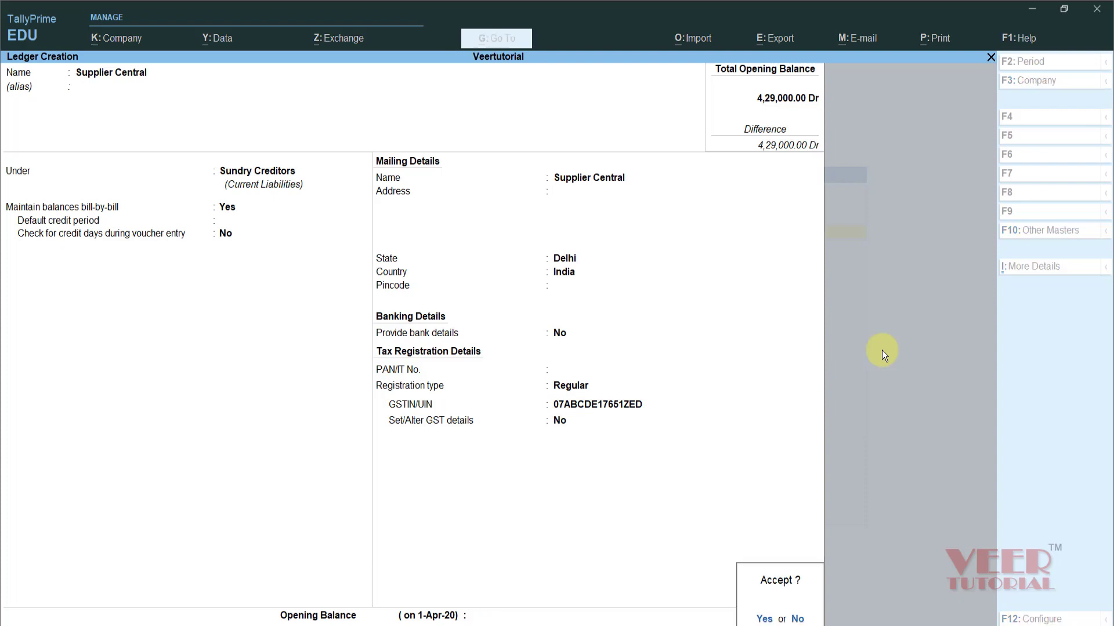
key(Return)
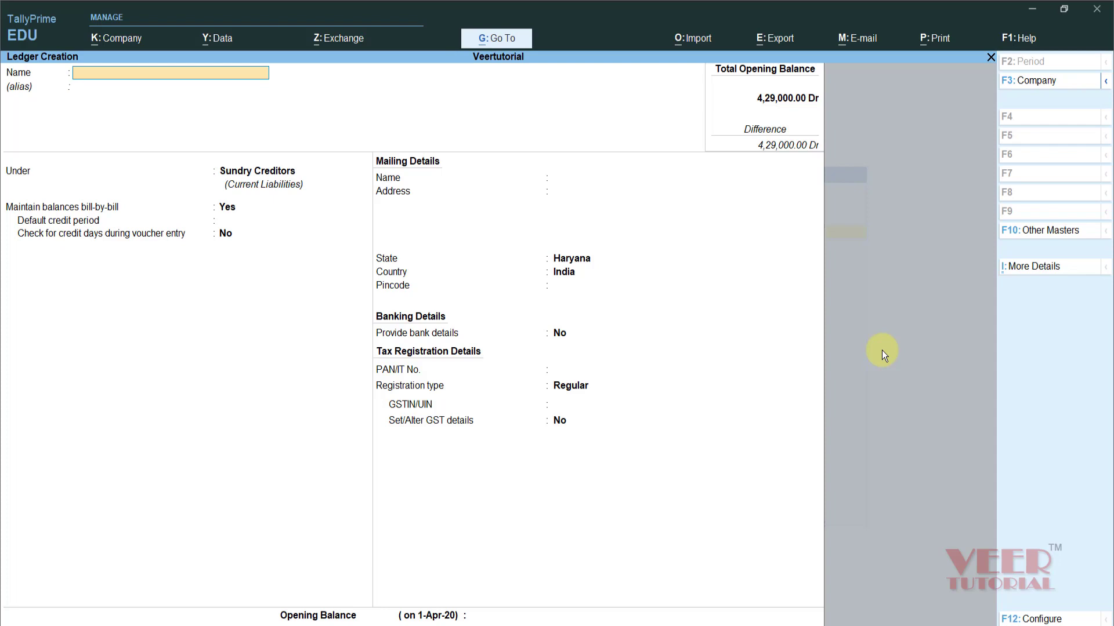
- Start a new ledger named Conveyance Exp and place it under the Indirect Expenses group
text(Conveyance Exp)
key(Return)
key(Return)
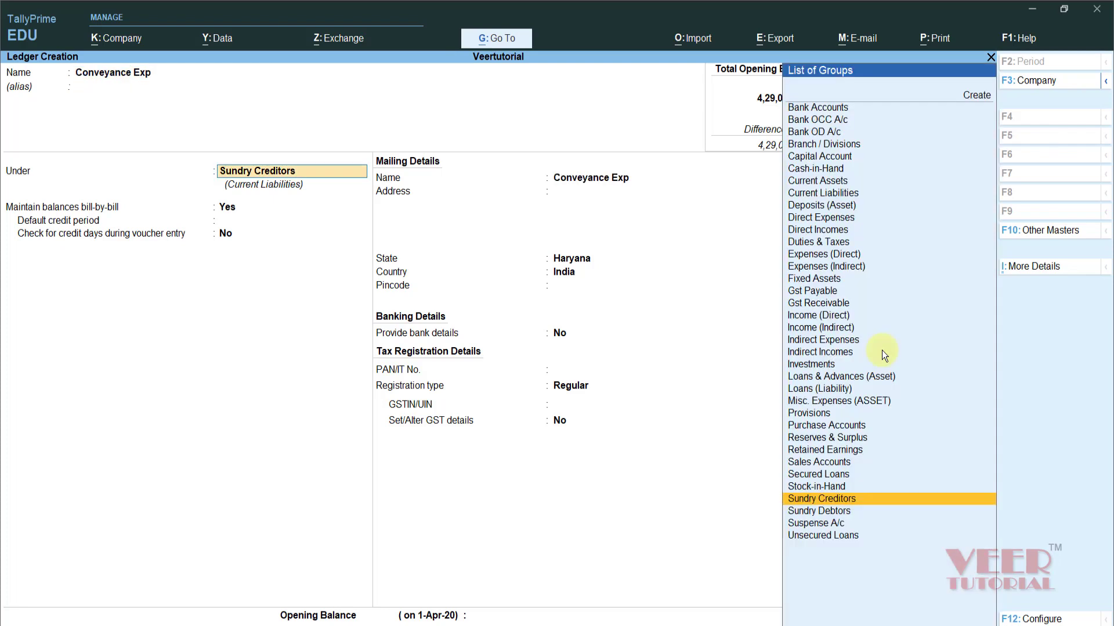
text(Indi)
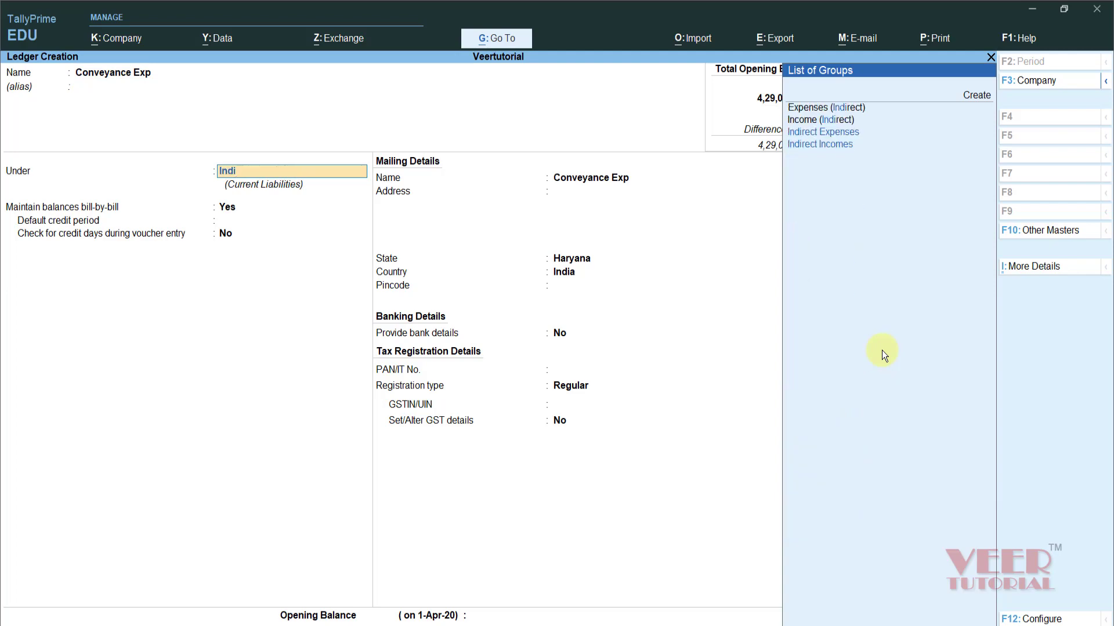
key(Up)
key(Up)
key(Up)
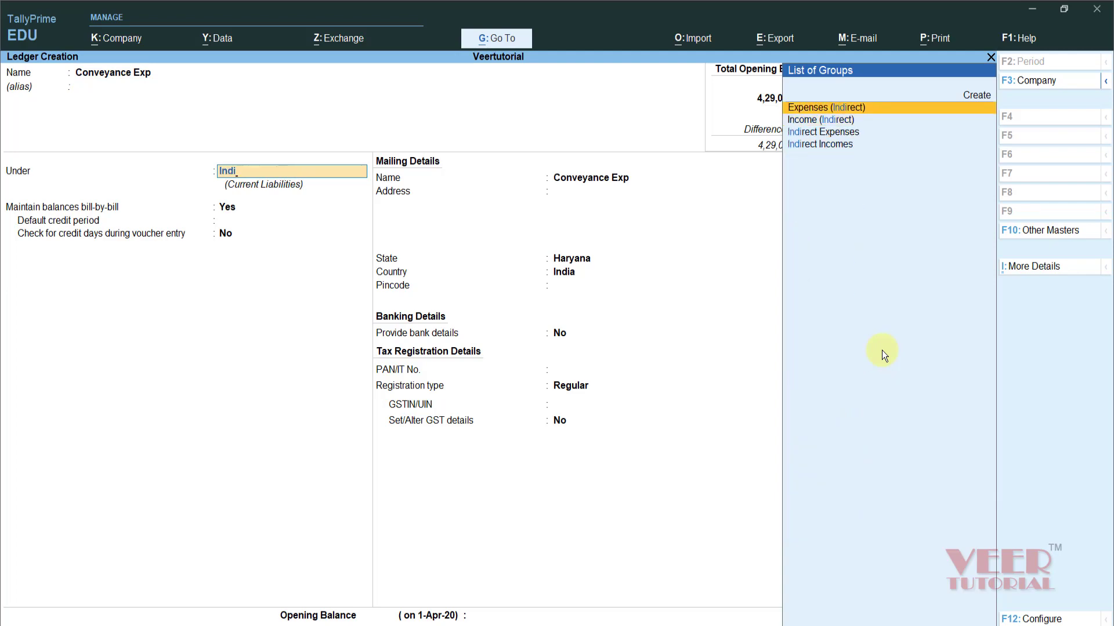
key(Down)
key(Down)
key(Return)
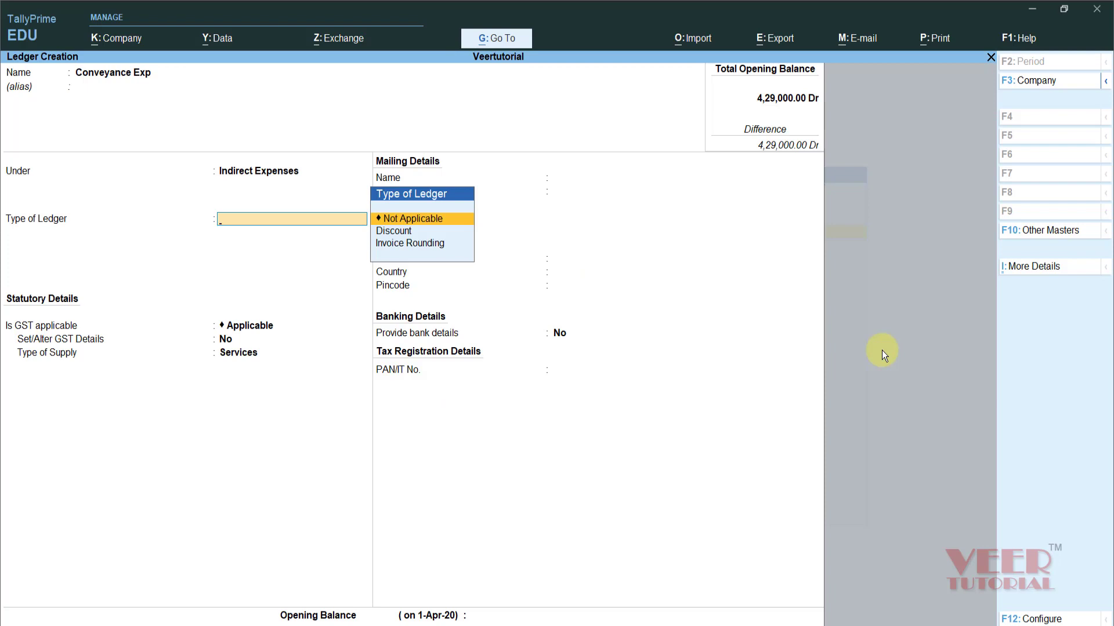
- Set Conveyance Exp's ledger type, GST applicability and assessable value inclusion to Not Applicable, and save it without bank details
key(Return)
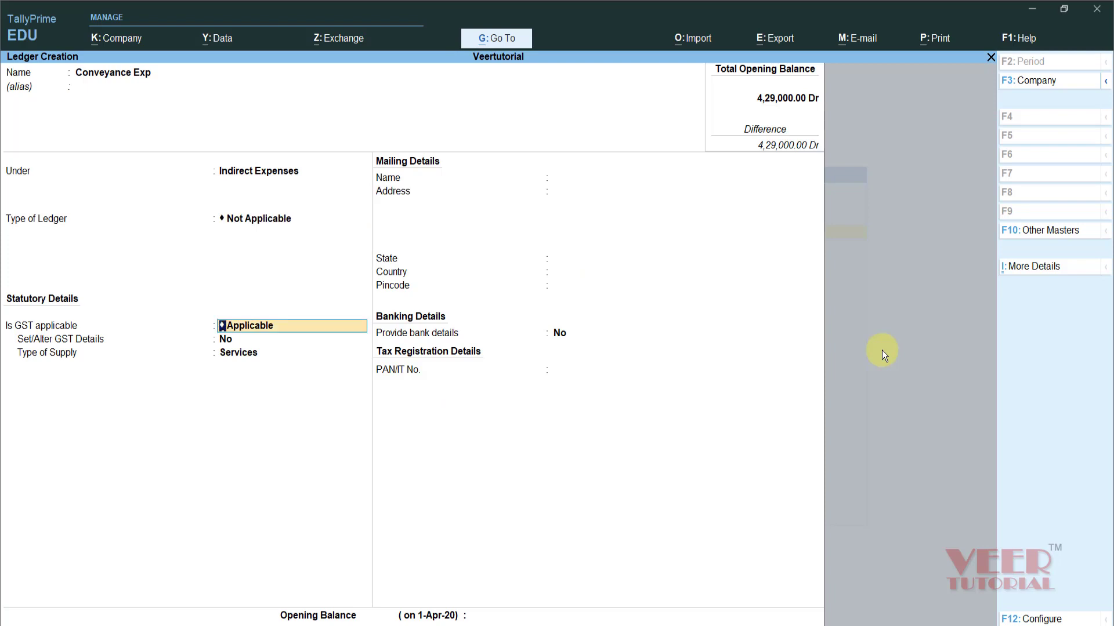
key(BackSpace)
key(Down)
key(Return)
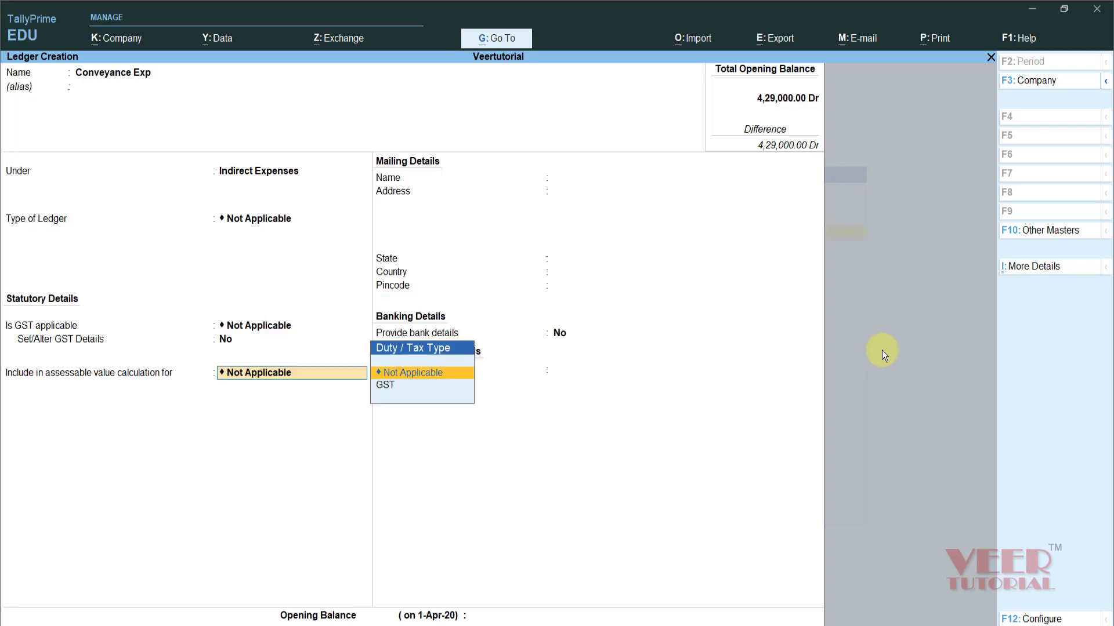
key(Return)
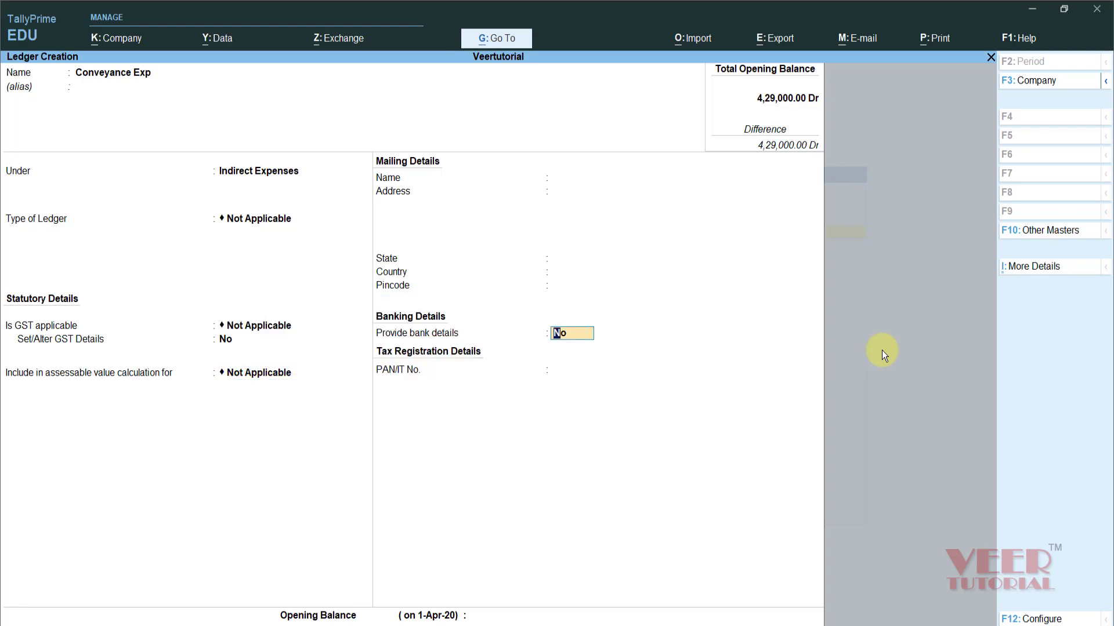
key(Return)
key(Return)
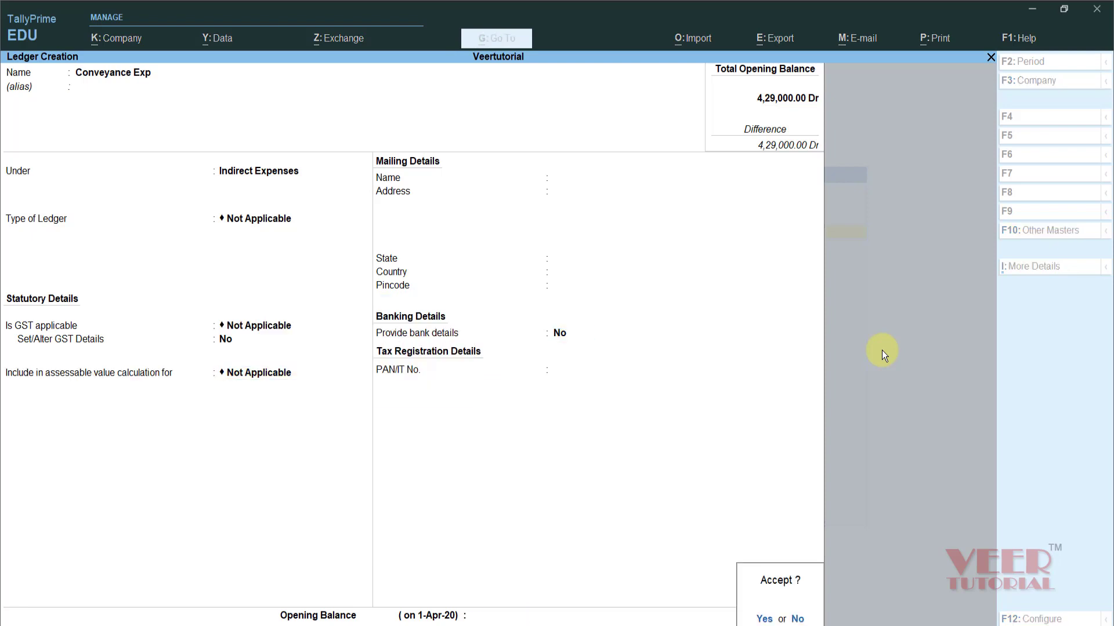
key(Return)
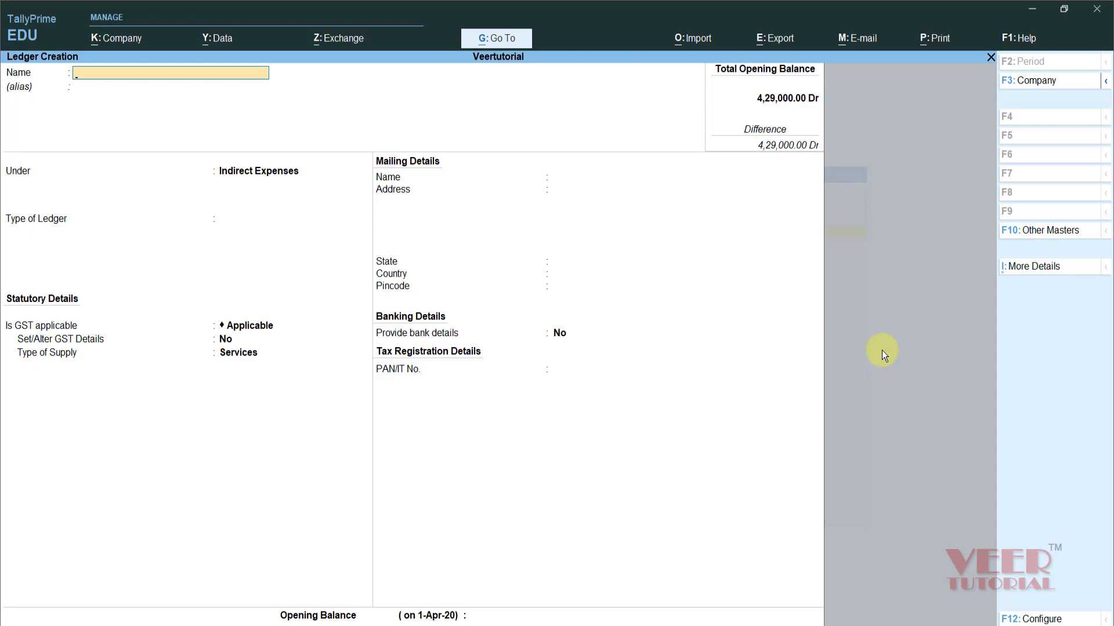
- Start a new ledger named Freight Outward and keep it under the Indirect Expenses group
text(Freigh)
key(Return)
key(Return)
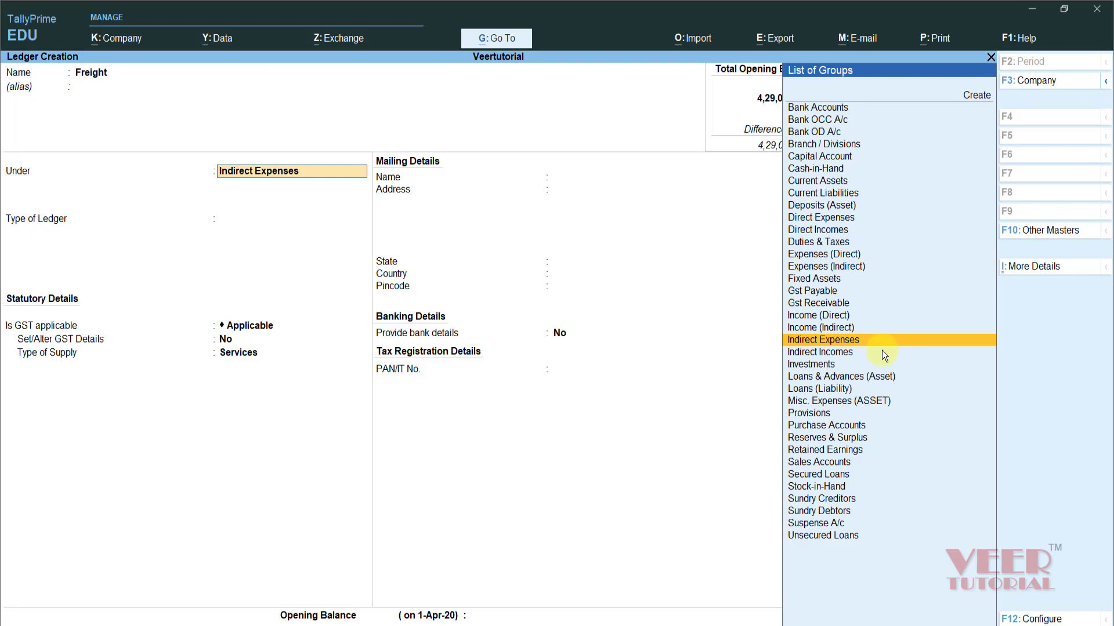
key(BackSpace)
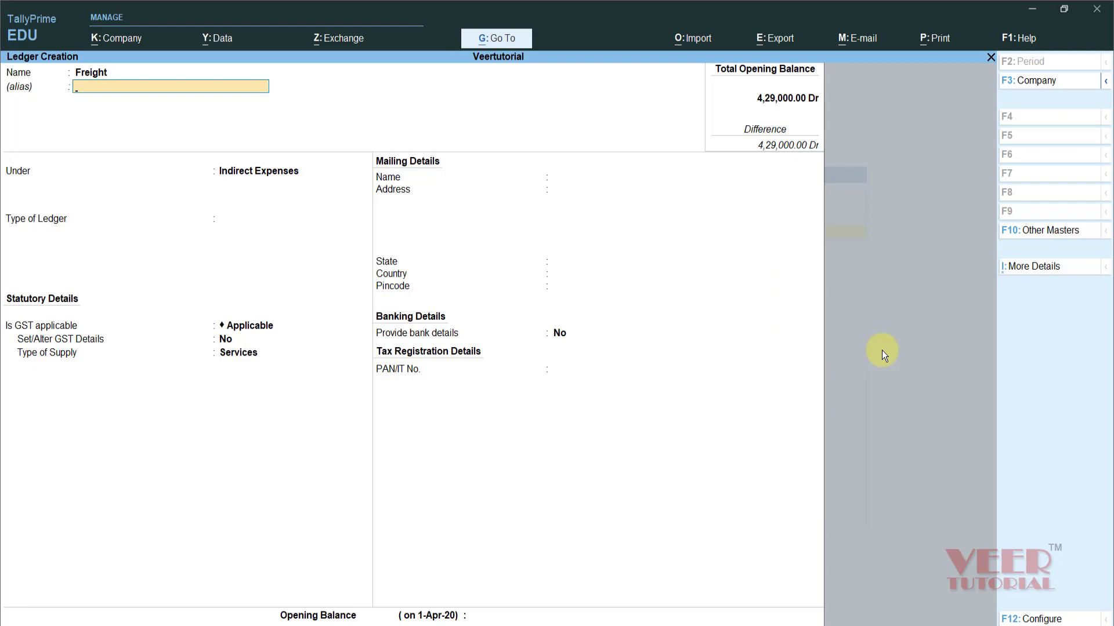
key(BackSpace)
text(Outwa)
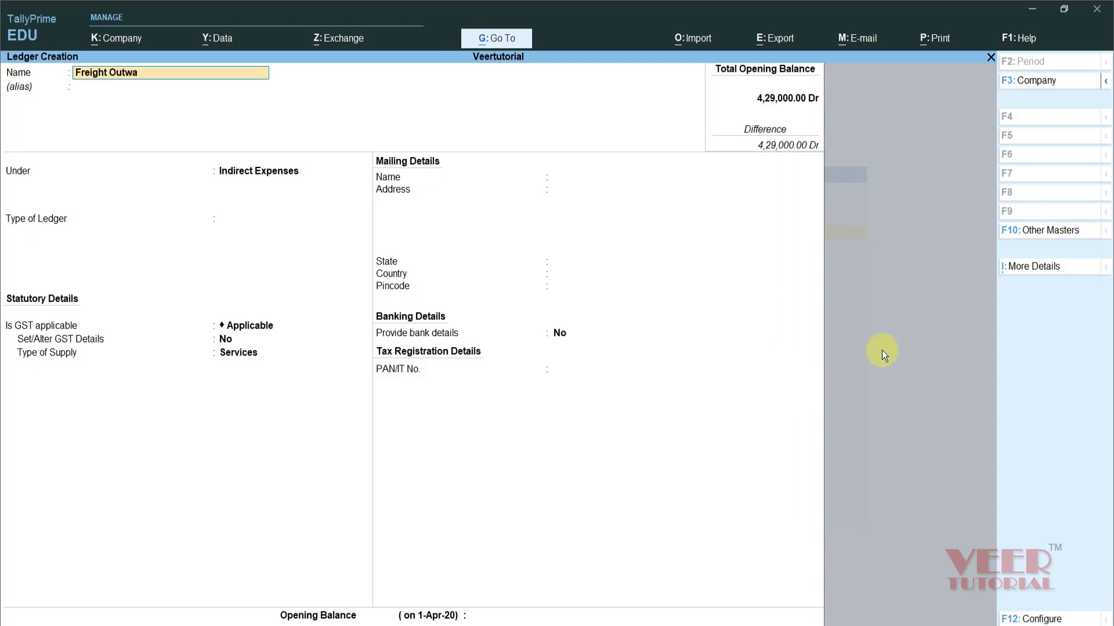
text(rd)
key(Return)
key(Return)
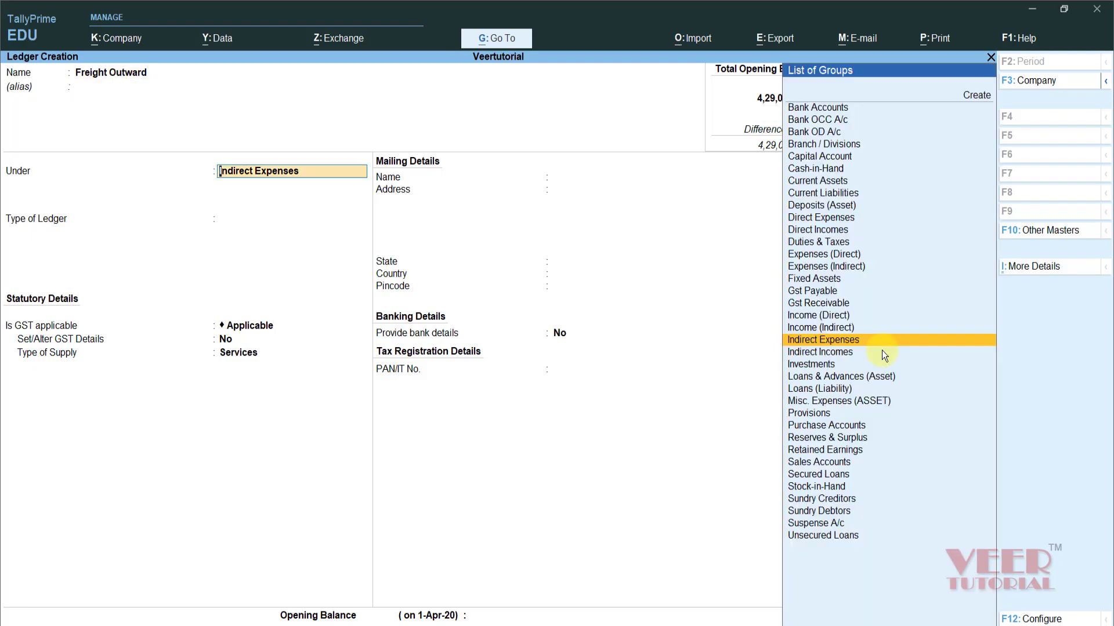
key(Return)
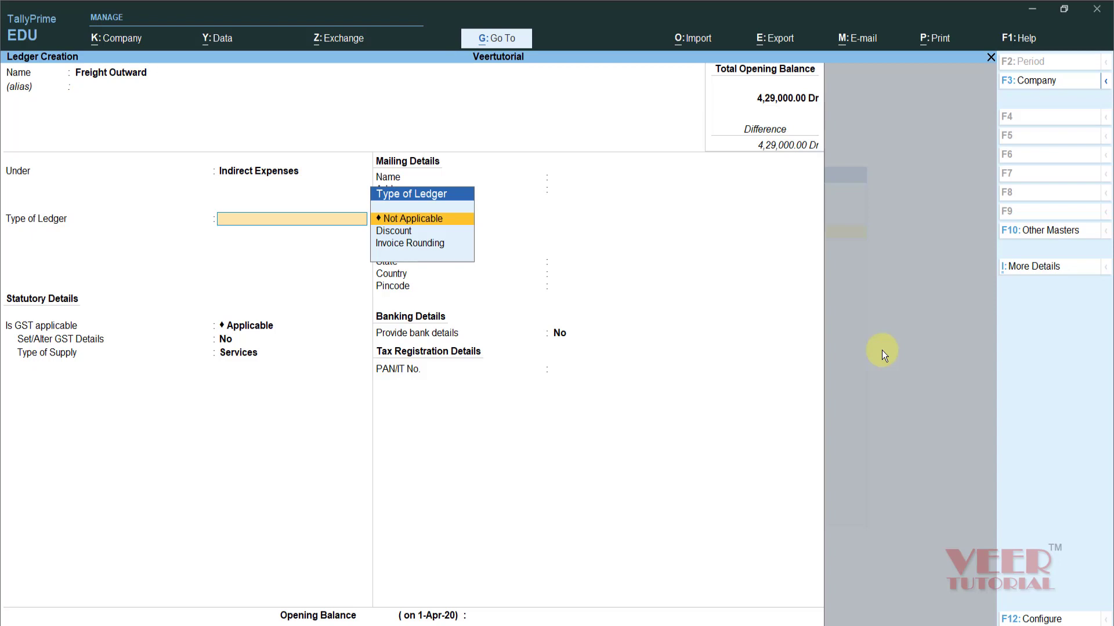
- Set Freight Outward's ledger type to Not Applicable, keep GST Applicable and open its GST details for editing
key(Return)
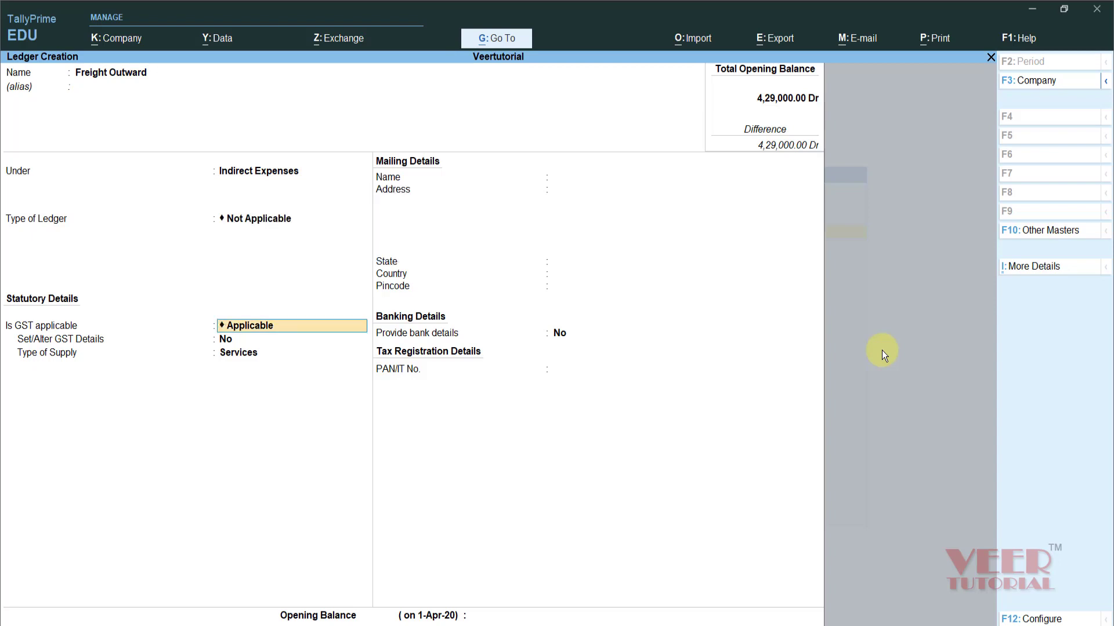
key(Return)
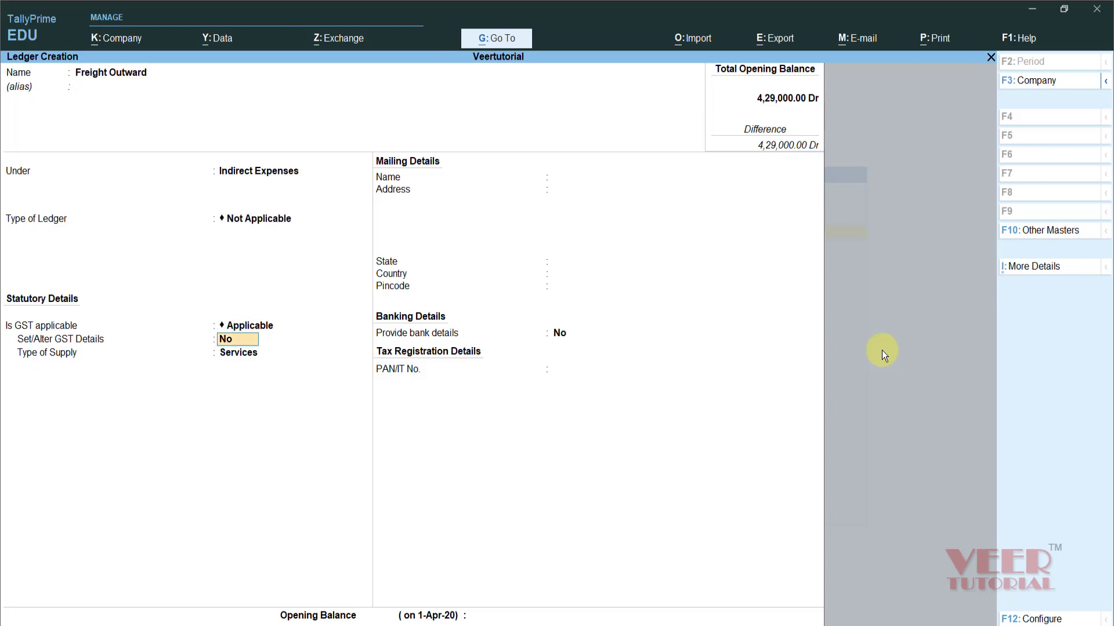
key(alt)
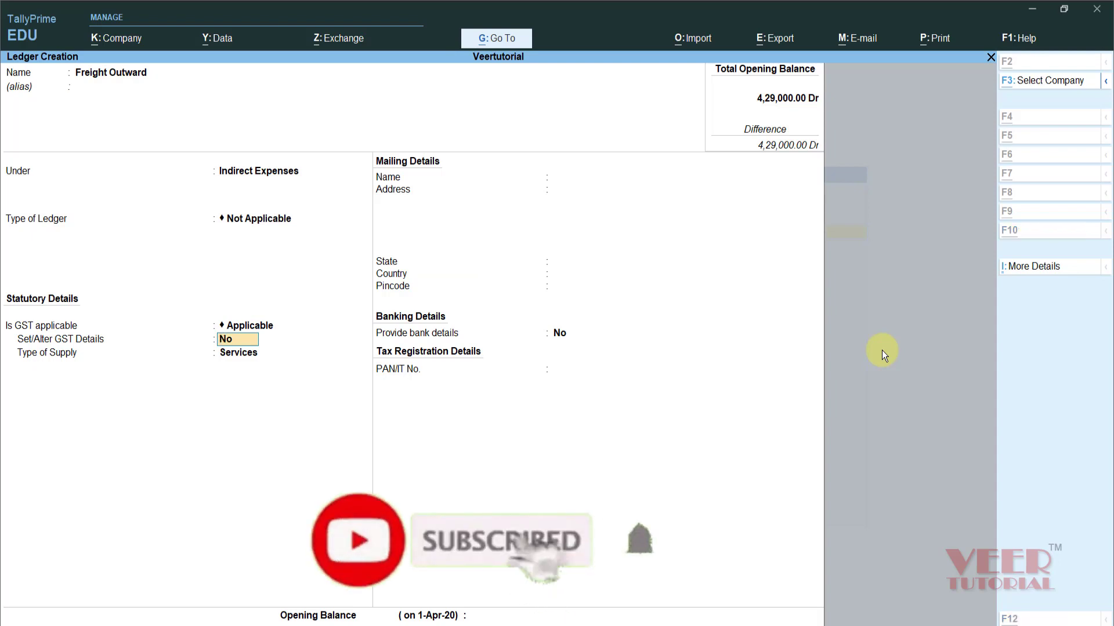
text(y)
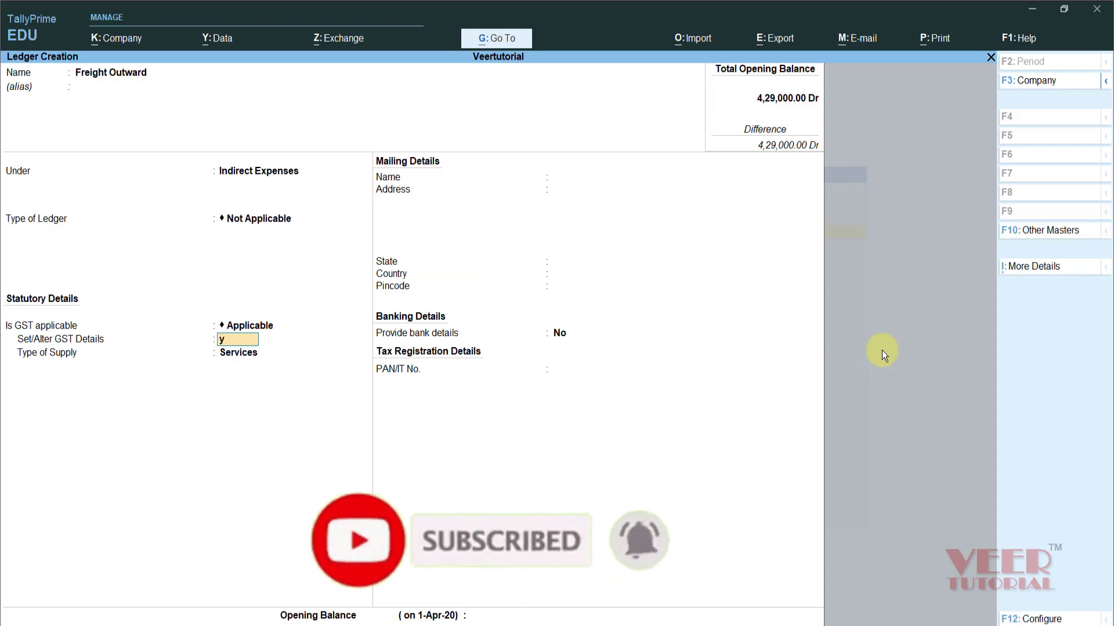
key(Return)
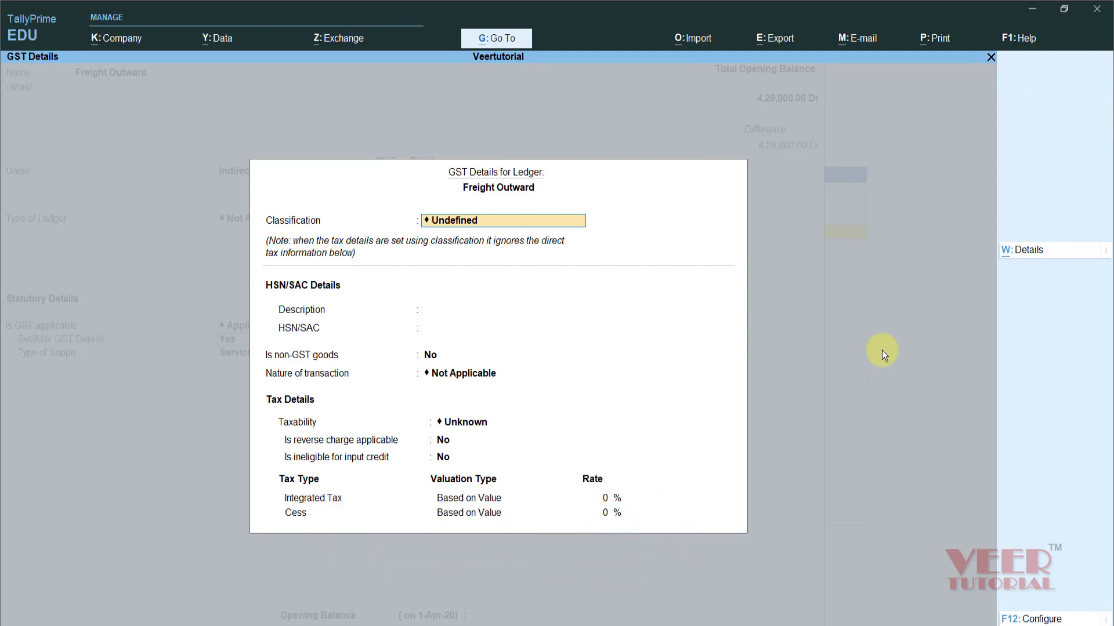
- Enter Freight as the description and 852365 as the HSN/SAC, keeping the classification Undefined and the nature of transaction Not Applicable
key(Return)
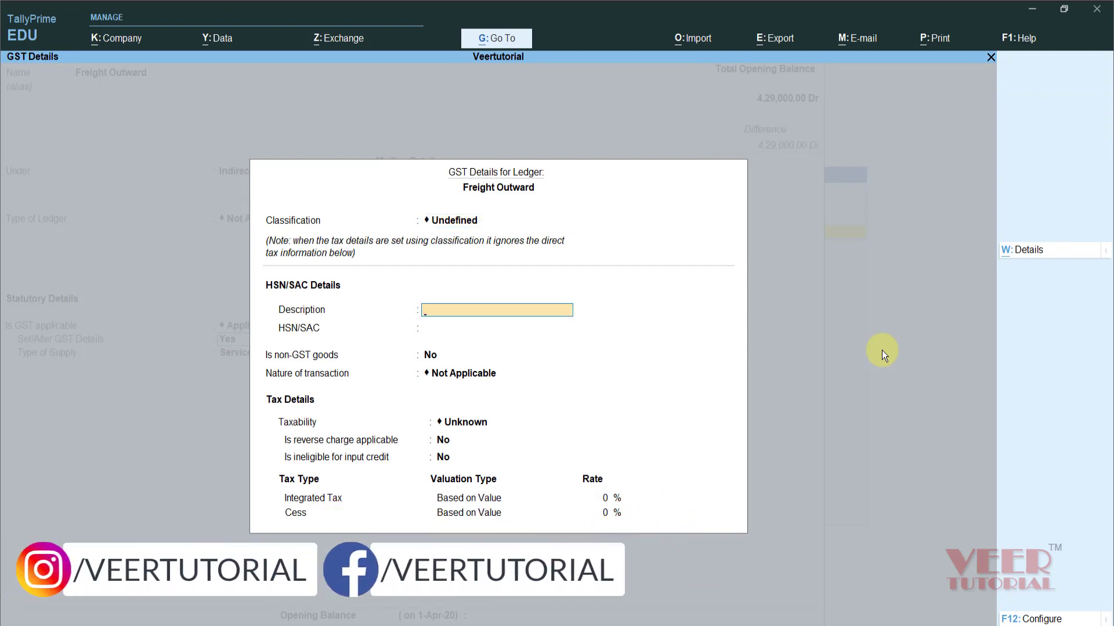
text(Freight)
key(Return)
text(85)
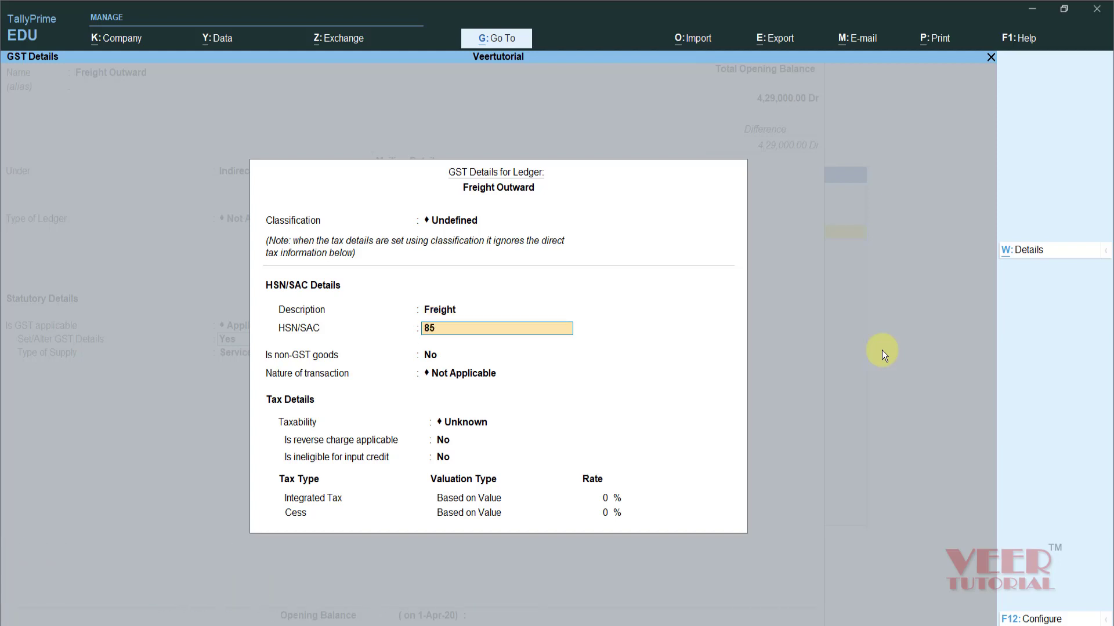
text(2365)
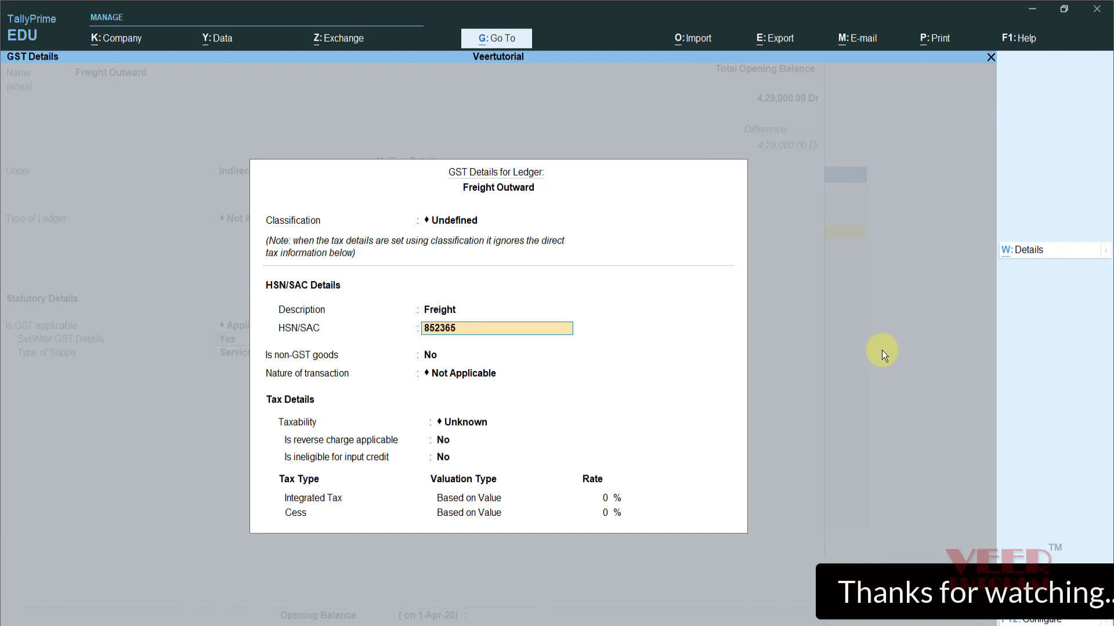
key(Return)
key(Return)
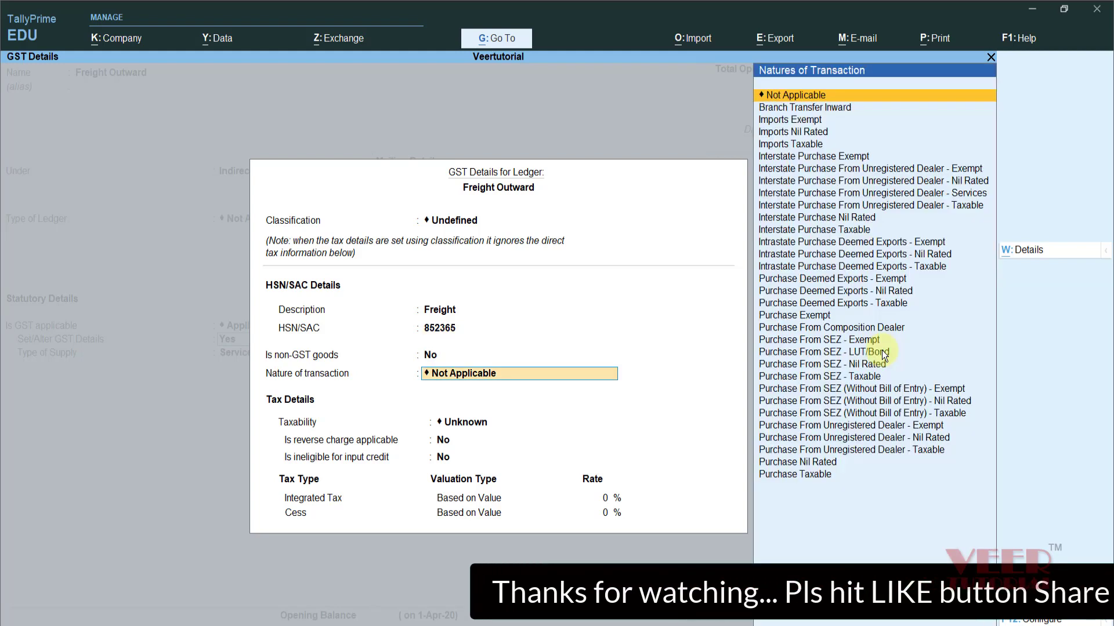
key(Return)
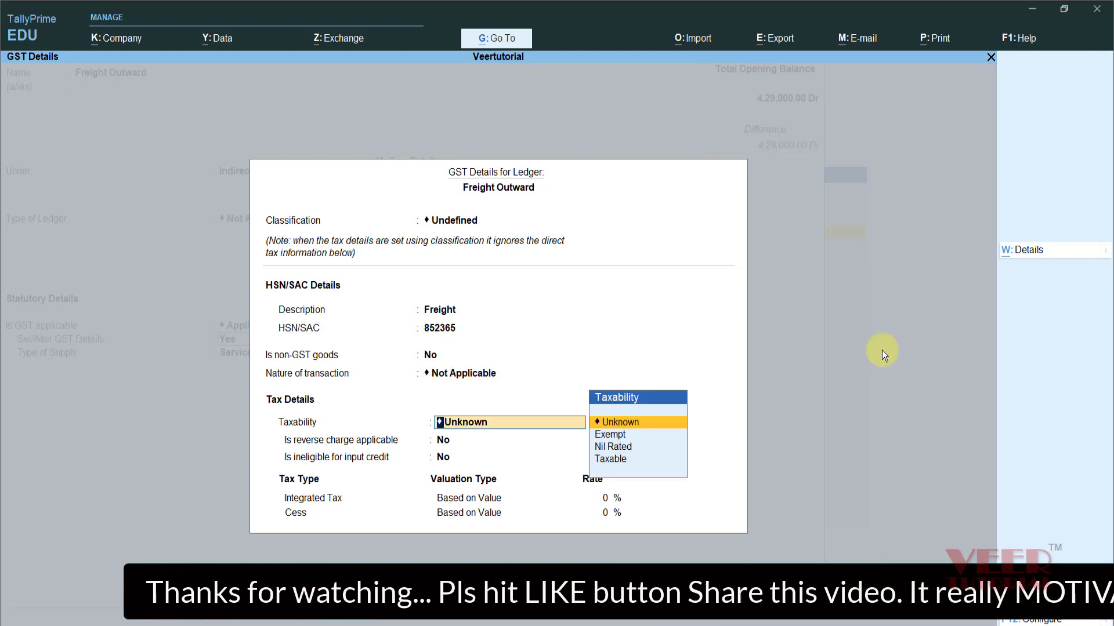
- Set Freight Outward's taxability to Taxable and make reverse charge applicable
key(Down)
key(Down)
key(Down)
key(Return)
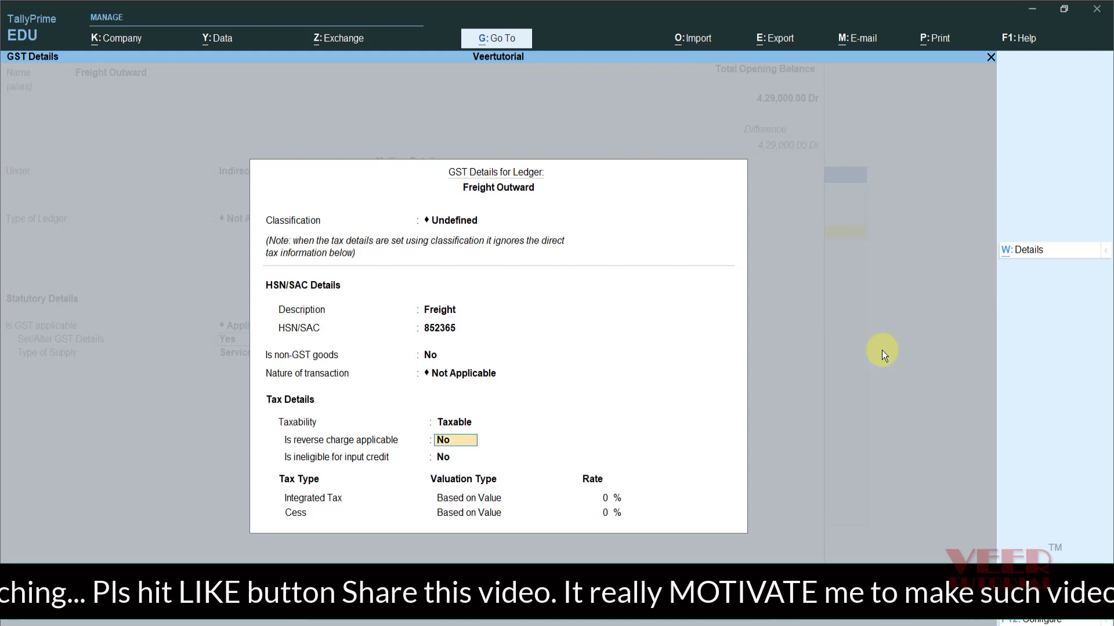
text(y)
key(Return)
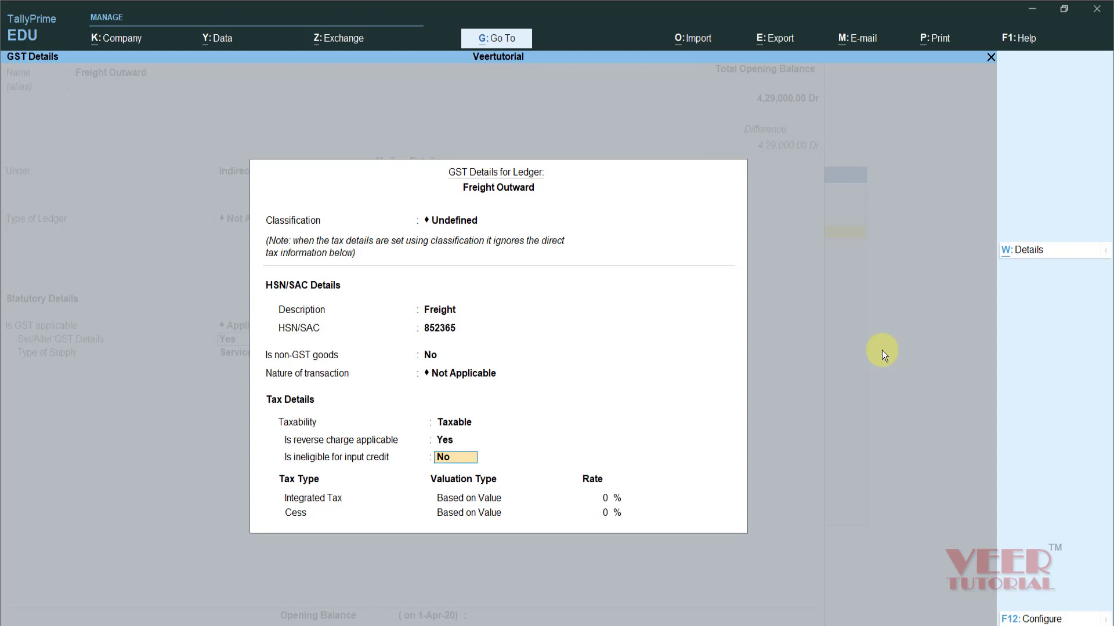
- Keep ineligible for input credit at No, set the integrated tax rate to 5% and leave cess at 0%
key(Return)
text(5)
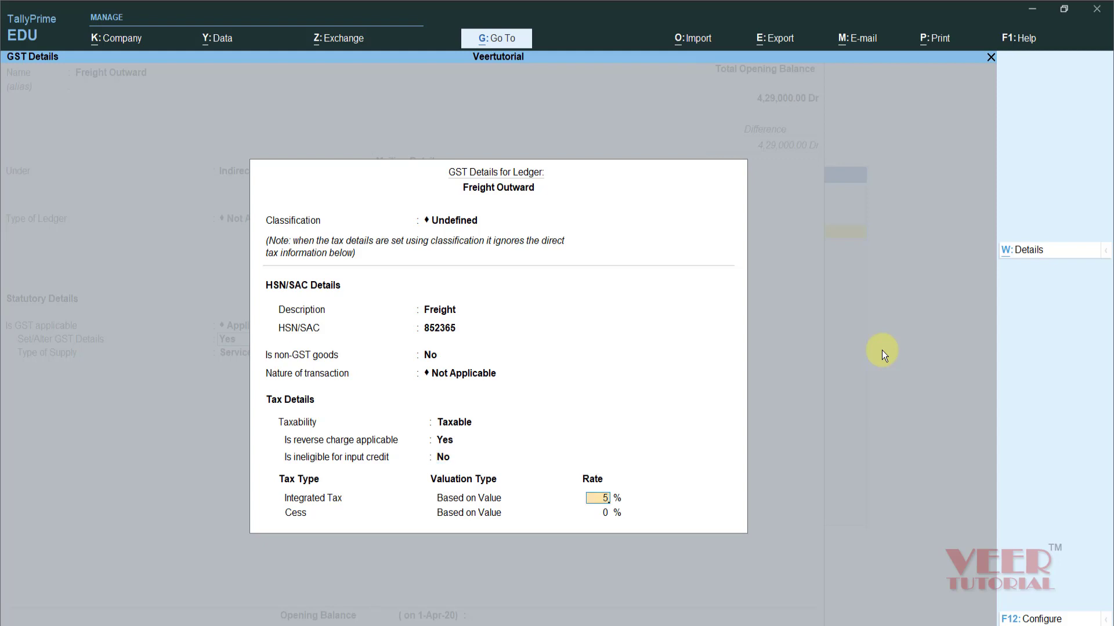
key(Return)
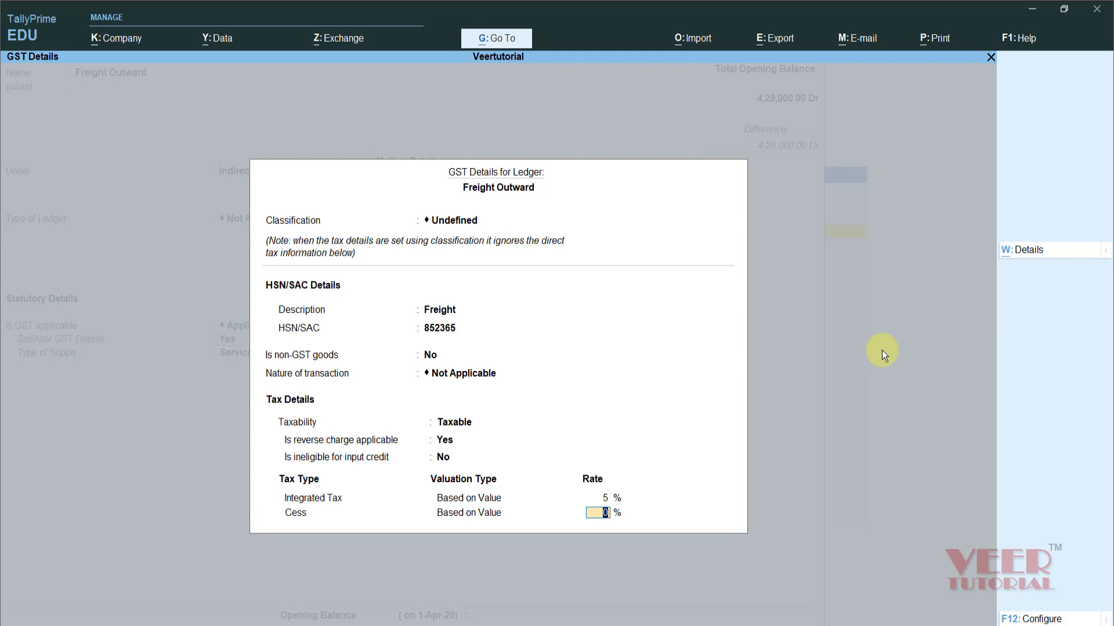
key(Return)
- Keep Services as Freight Outward's type of supply and save the ledger without bank details or PAN
key(Return)
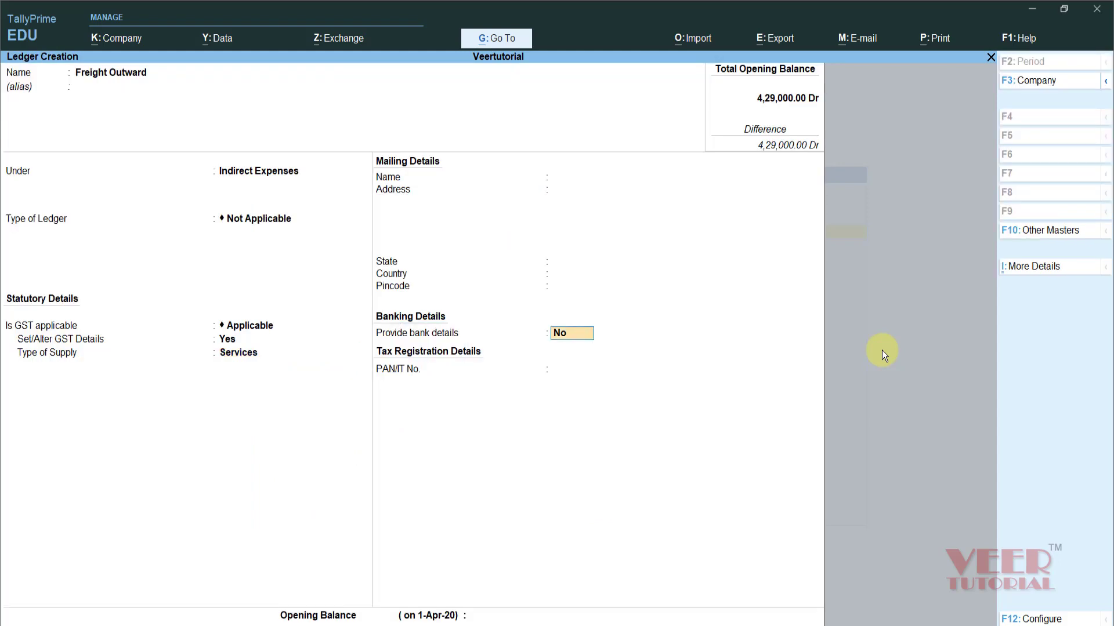
key(Return)
key(Return)
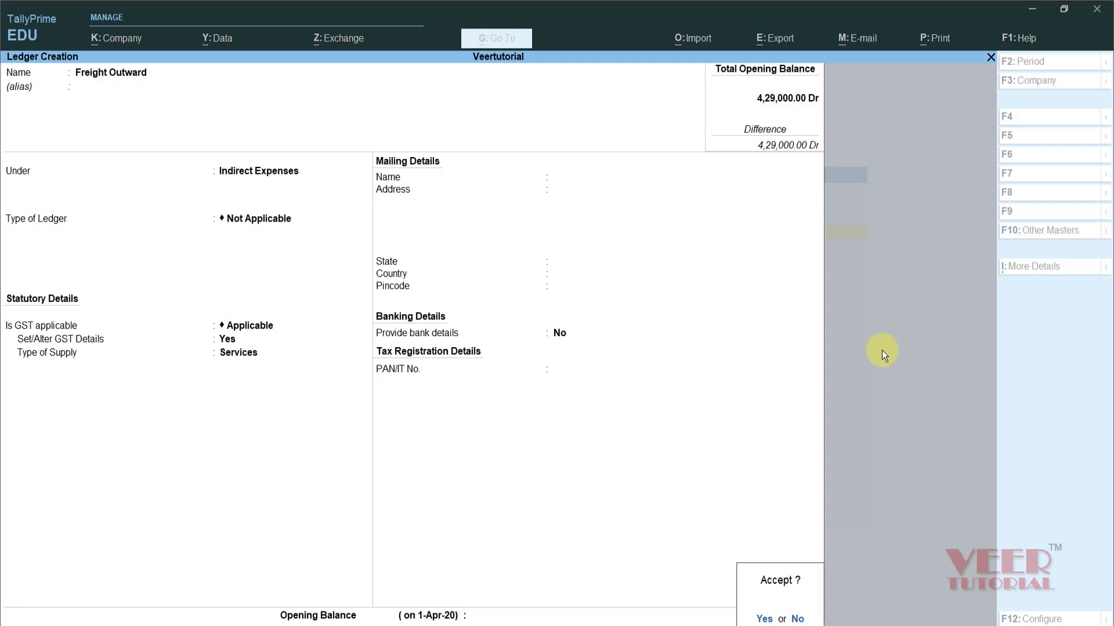
key(Return)
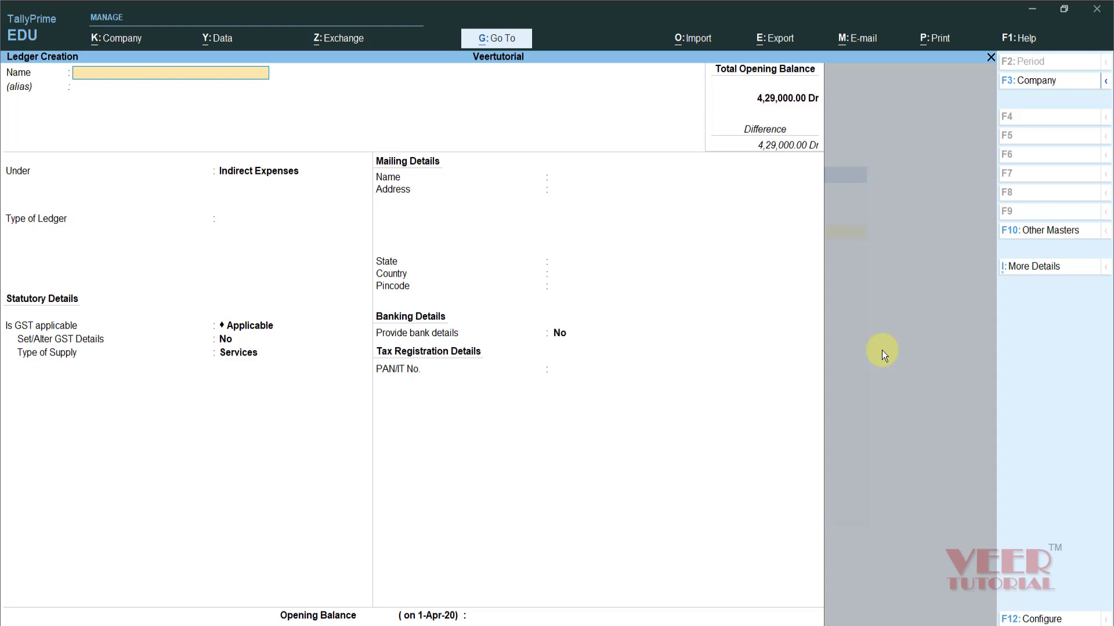
- Name the new ledger Owners Capital without an alias and place it under the Capital Account group
text(Owners capital)
key(Return)
key(Return)
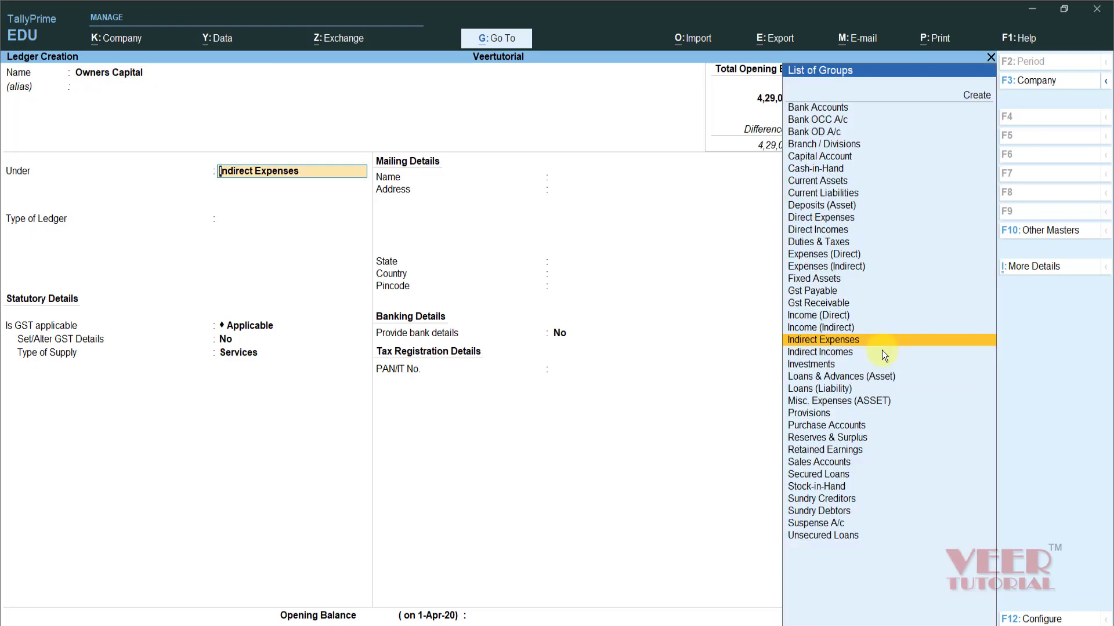
text(Capi)
key(Return)
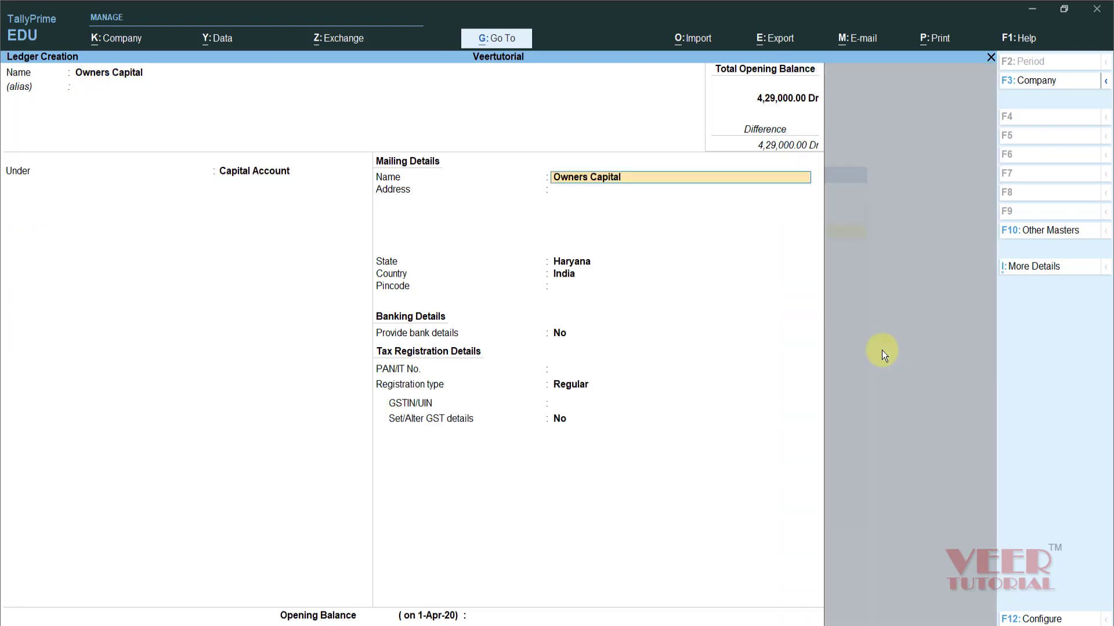
- Keep Haryana, India, no bank details, Regular registration and no GST details for Owners Capital, and save the ledger
key(Return)
key(Return)
key(Return)
key(Return)
key(Return)
key(Return)
key(Return)
key(Return)
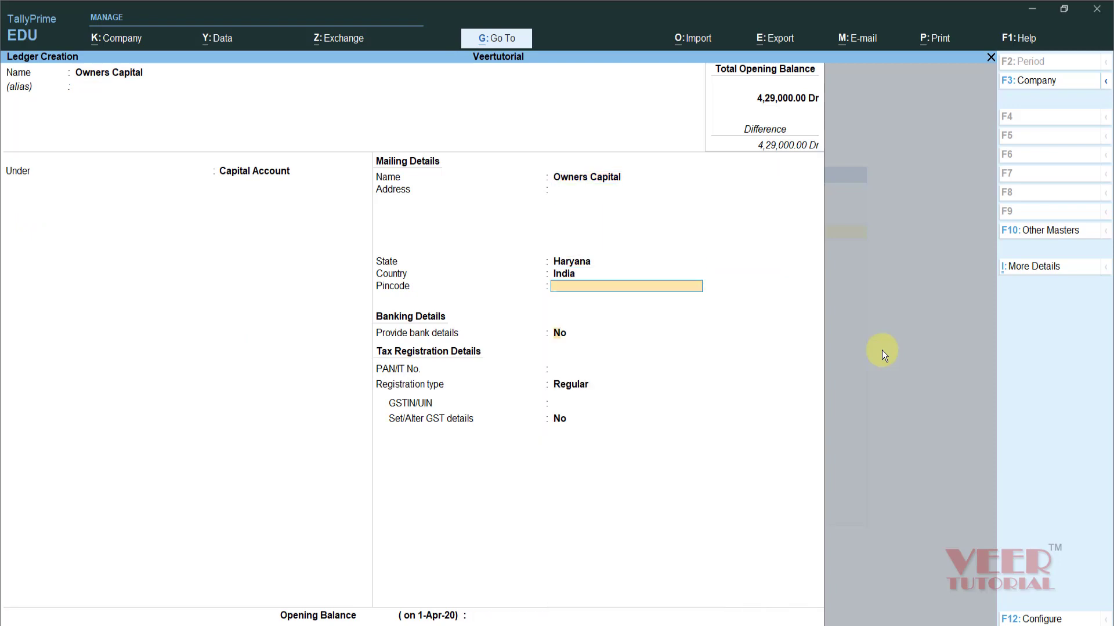
key(Return)
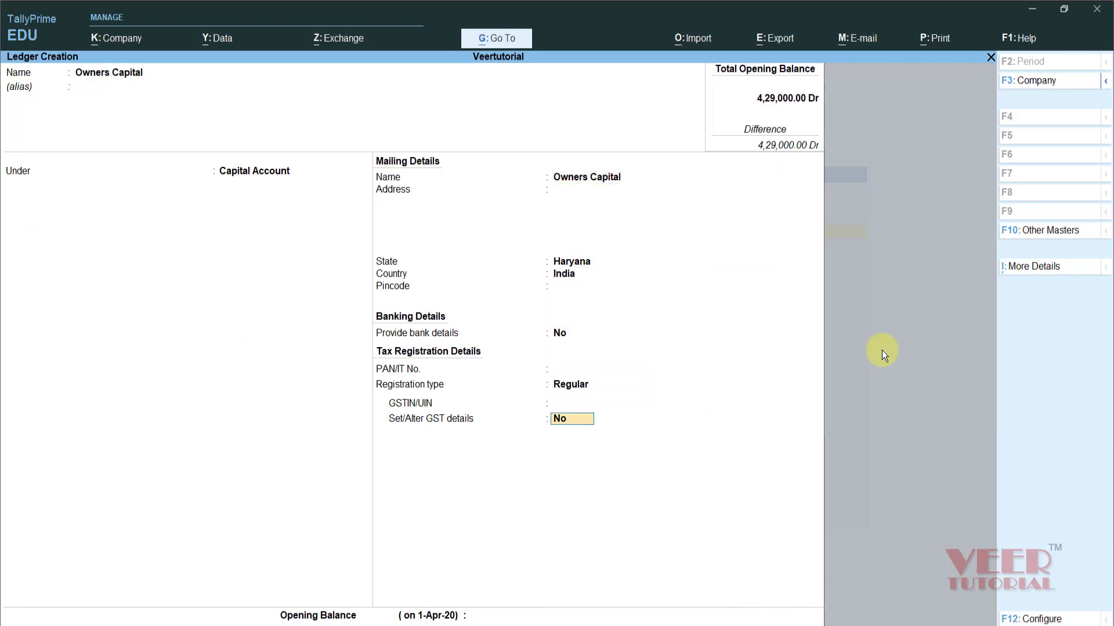
key(Return)
key(Return)
key(Return)
- Leave ledger creation and return to the Gateway of Tally
key(Escape)
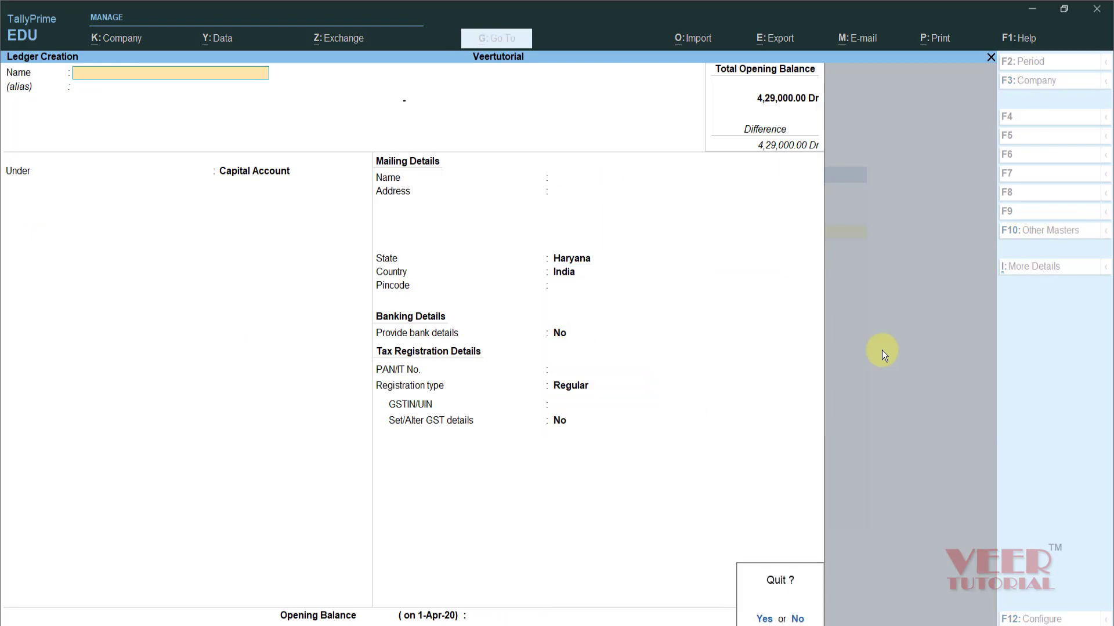
key(Return)
key(Escape)
key(Escape)
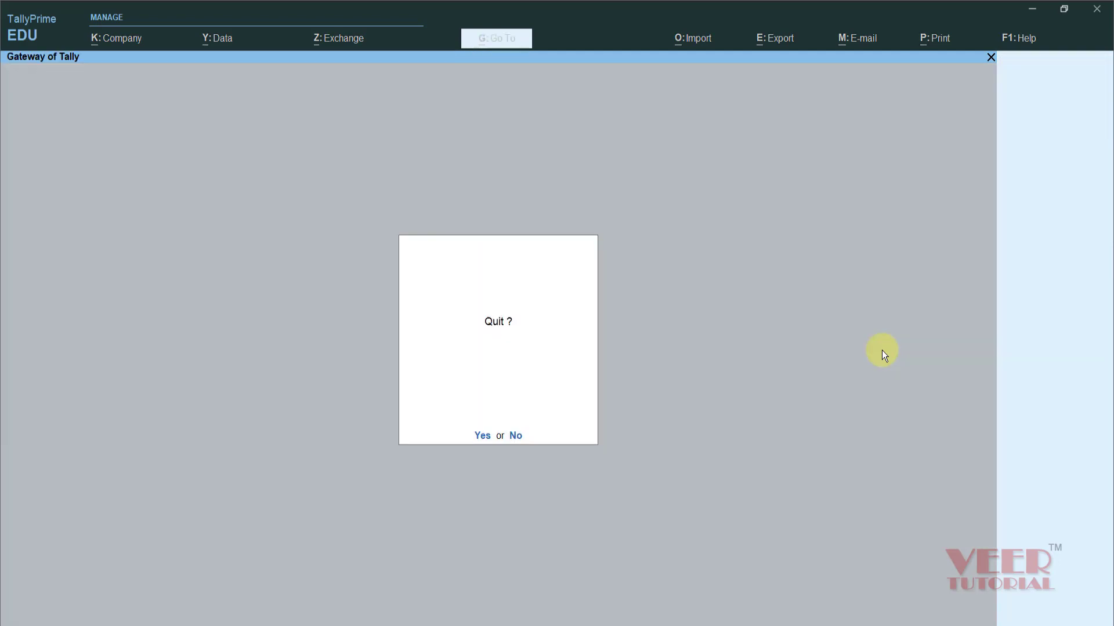
key(Escape)
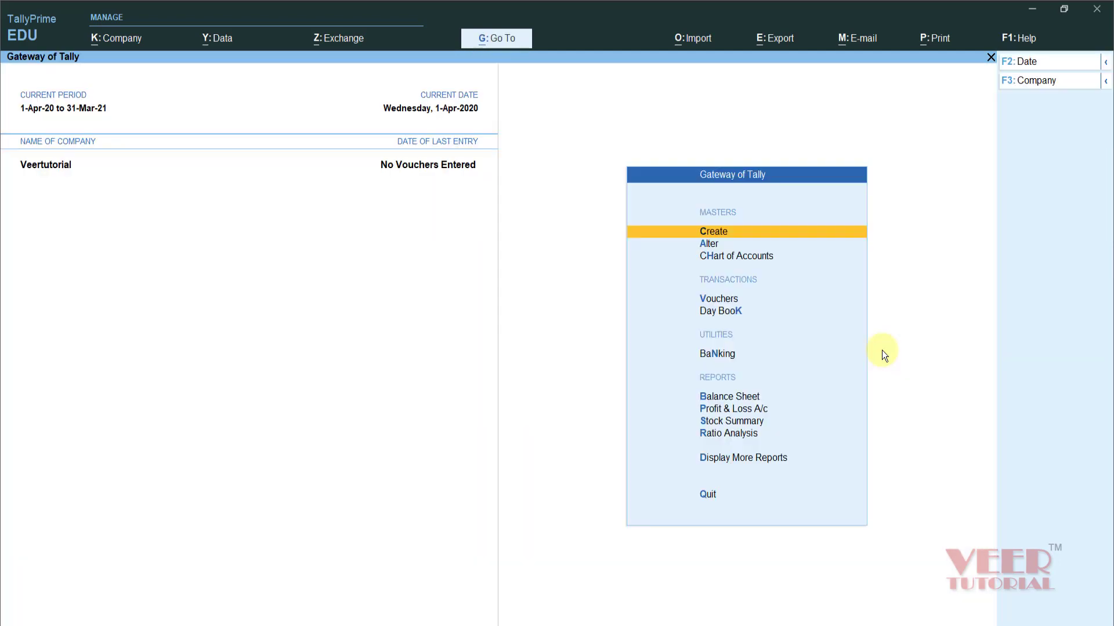
key(Down)
key(Down)
key(Down)
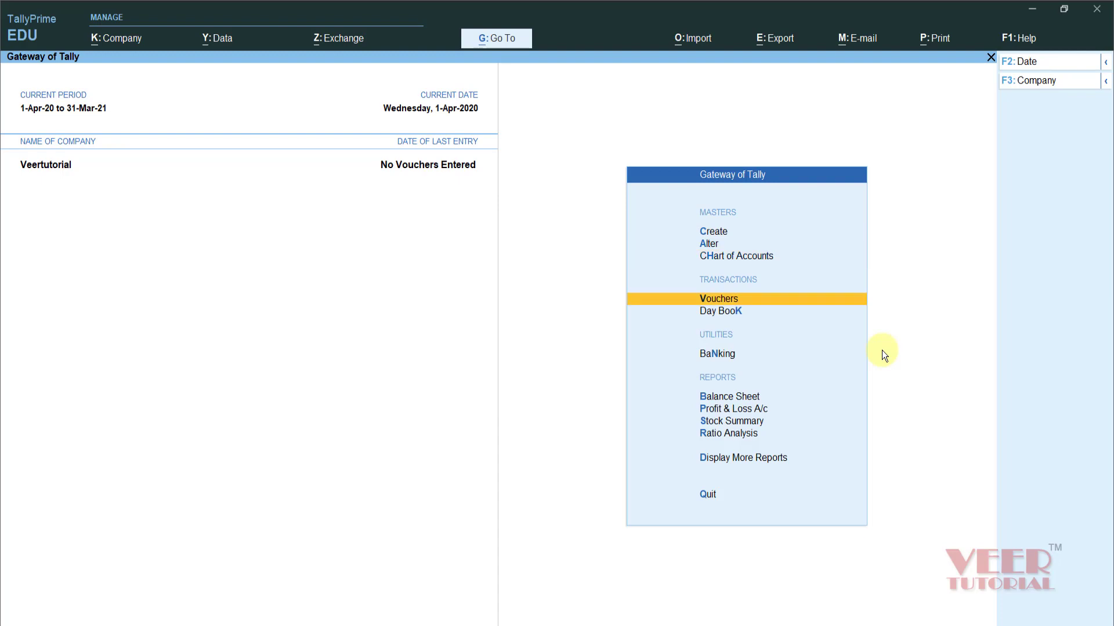
key(Up)
key(Down)
key(Down)
key(Up)
key(Down)
key(Down)
key(Down)
key(Down)
key(Up)
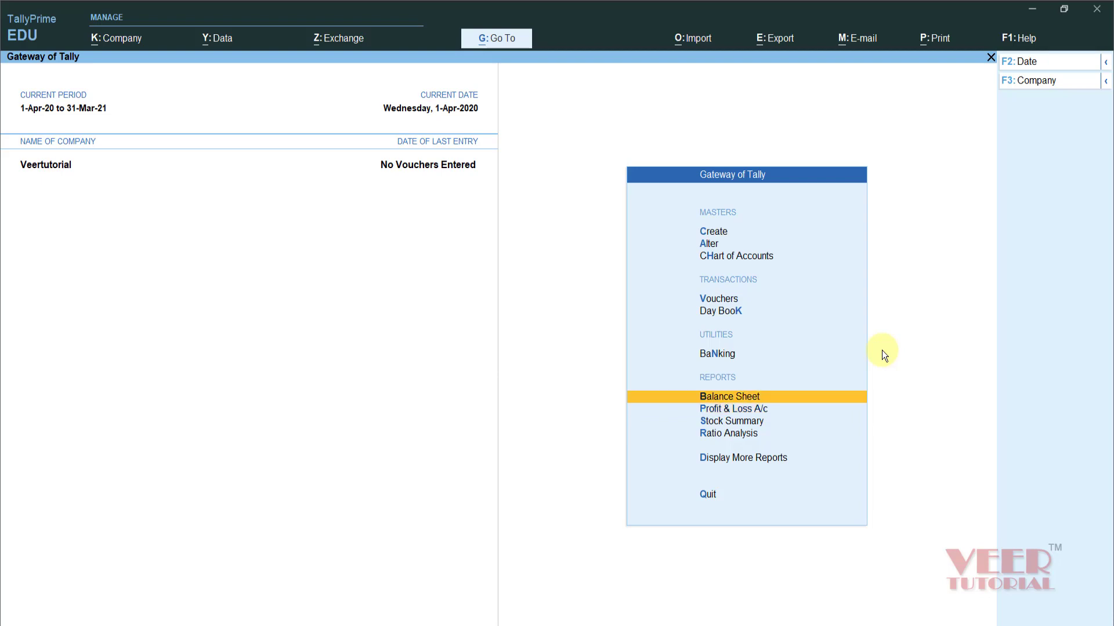
key(Down)
key(Down)
key(Down)
key(Down)
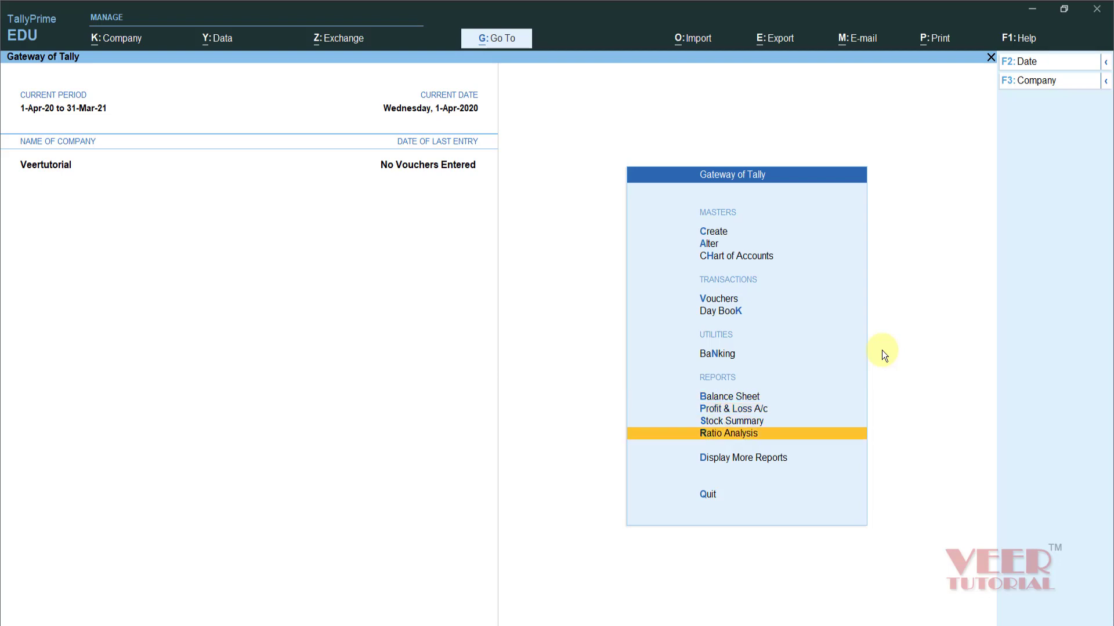
key(Up)
key(Up)
key(Up)
key(Up)
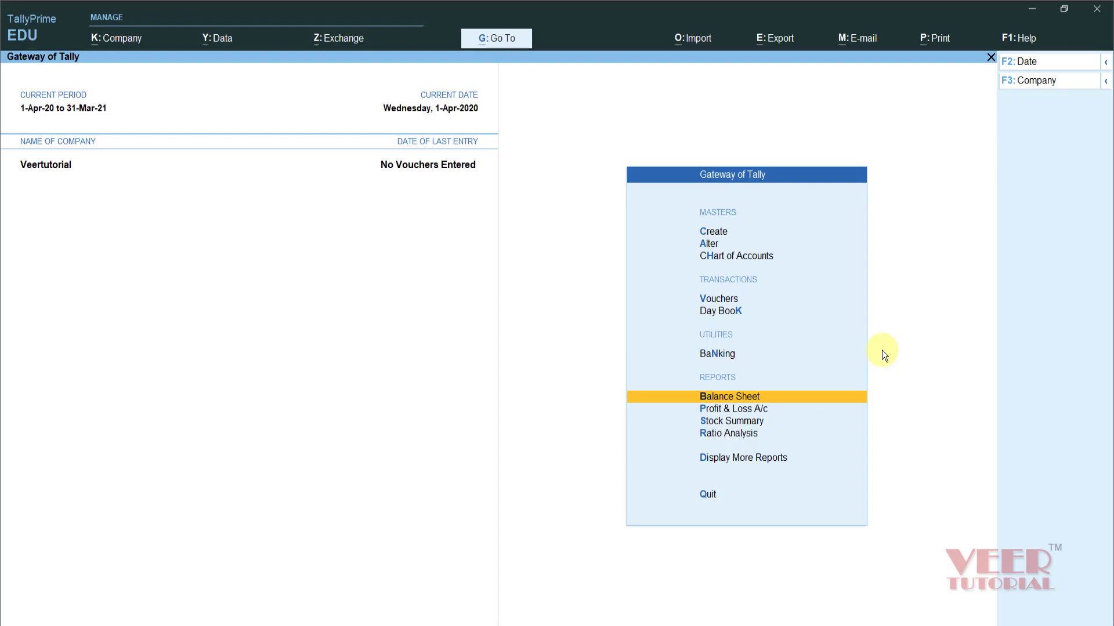
key(Down)
key(Down)
key(Down)
key(Down)
key(Down)
key(Up)
key(Up)
key(Up)
key(Up)
key(Up)
key(Up)
key(Up)
key(Up)
key(Up)
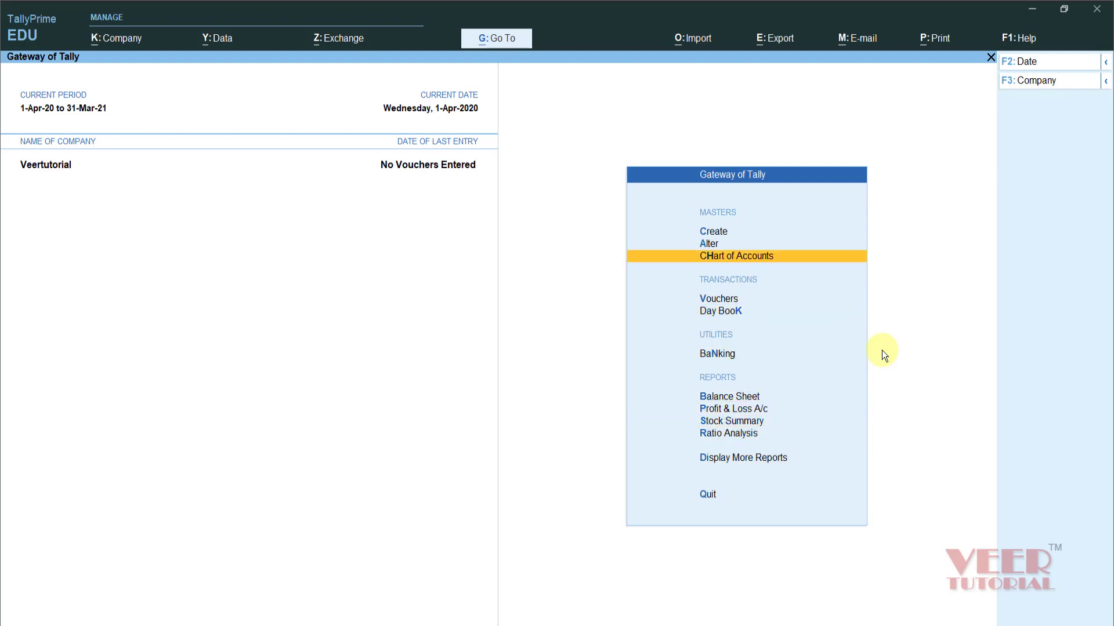
- Start a Receipt voucher with ICICI BANK as the receiving account
key(Down)
key(Return)
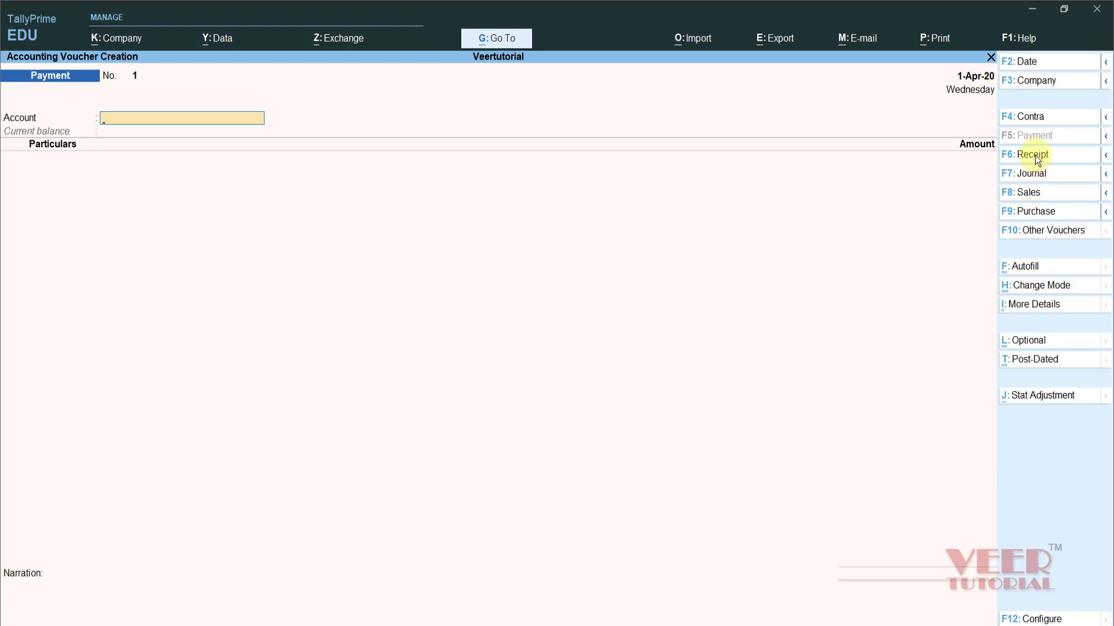
click(1107, 157)
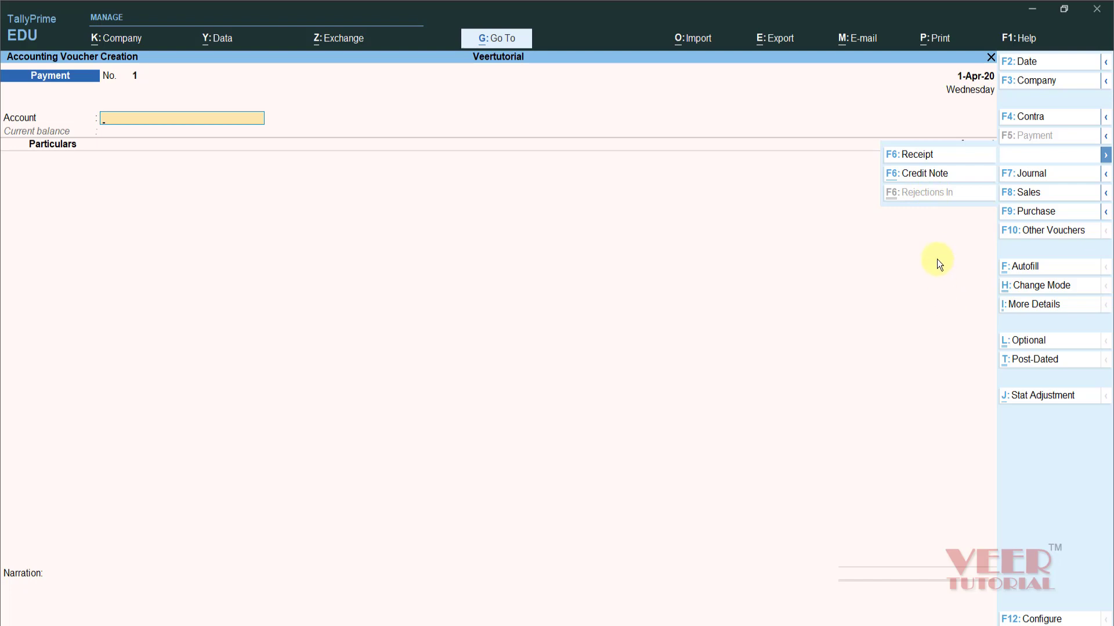
click(923, 157)
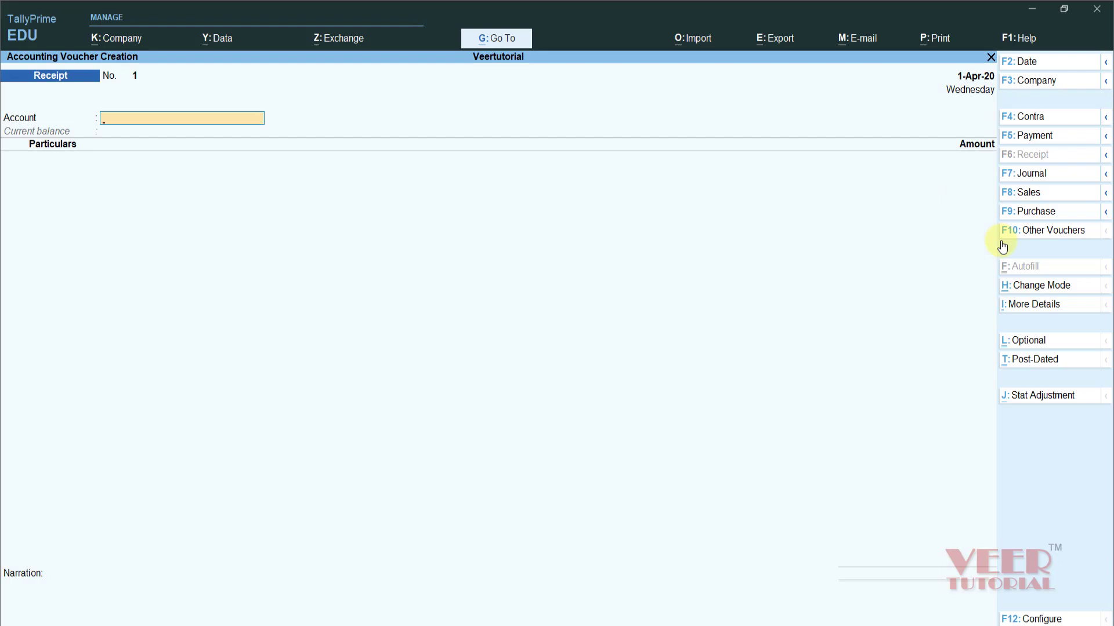
text(Ic)
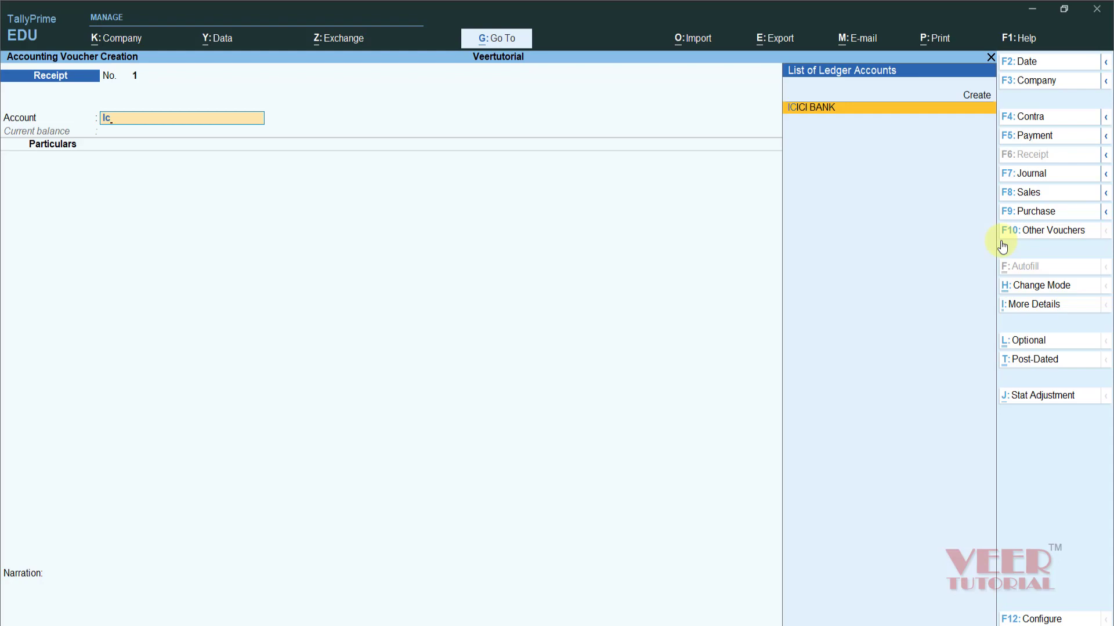
key(Return)
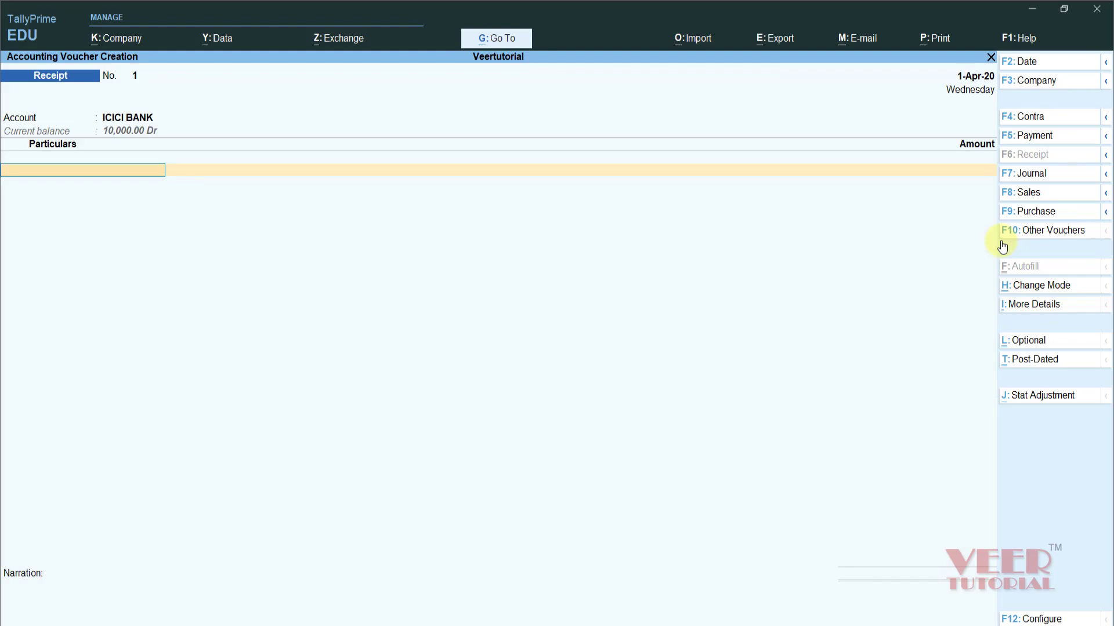
- Credit Owners Capital with 10,00,000 in the receipt voucher's particulars
text(Ca)
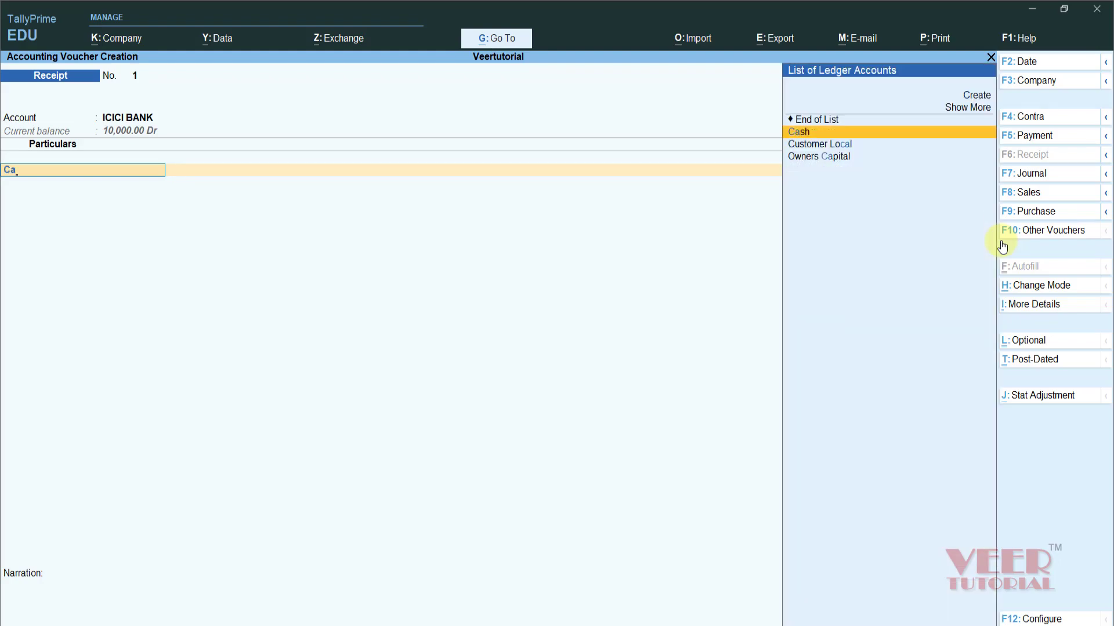
key(Down)
key(Down)
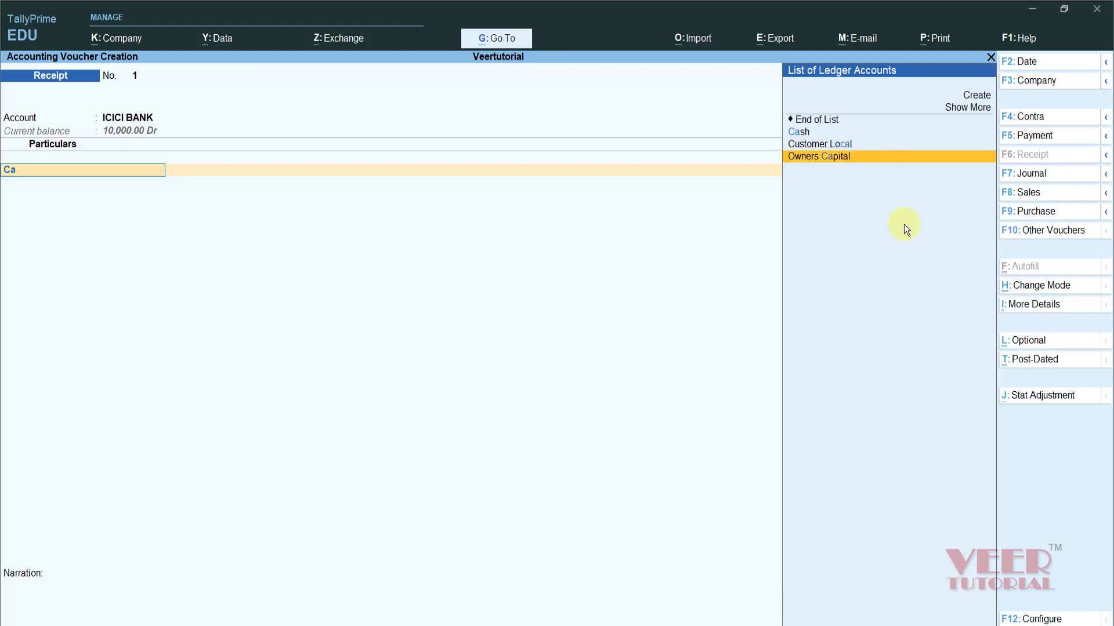
key(Return)
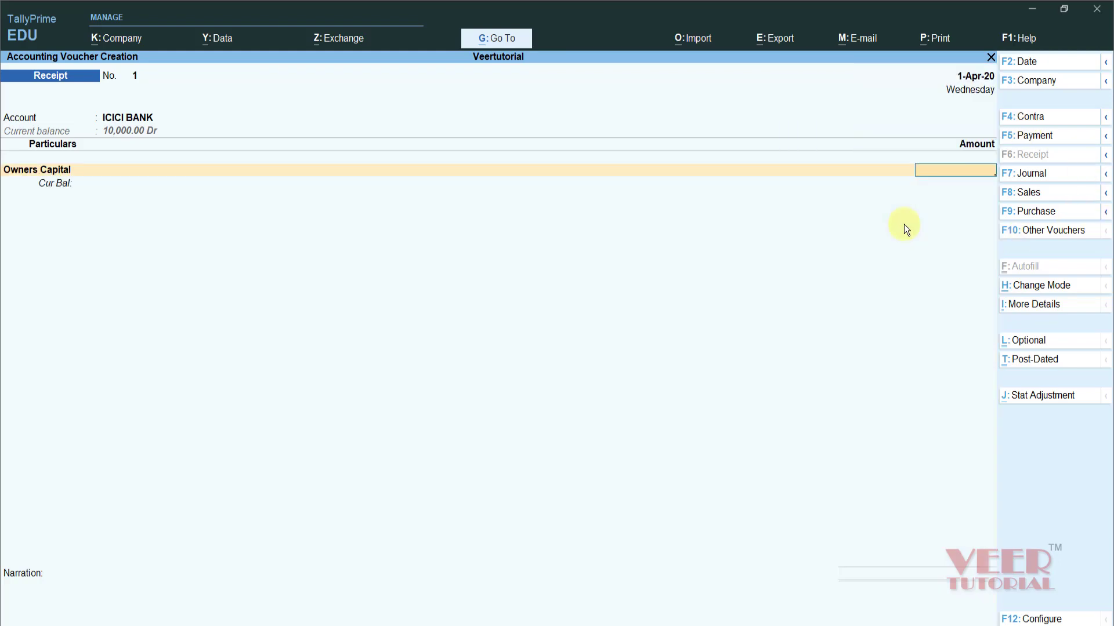
text(10,00,)
text(000000)
key(Return)
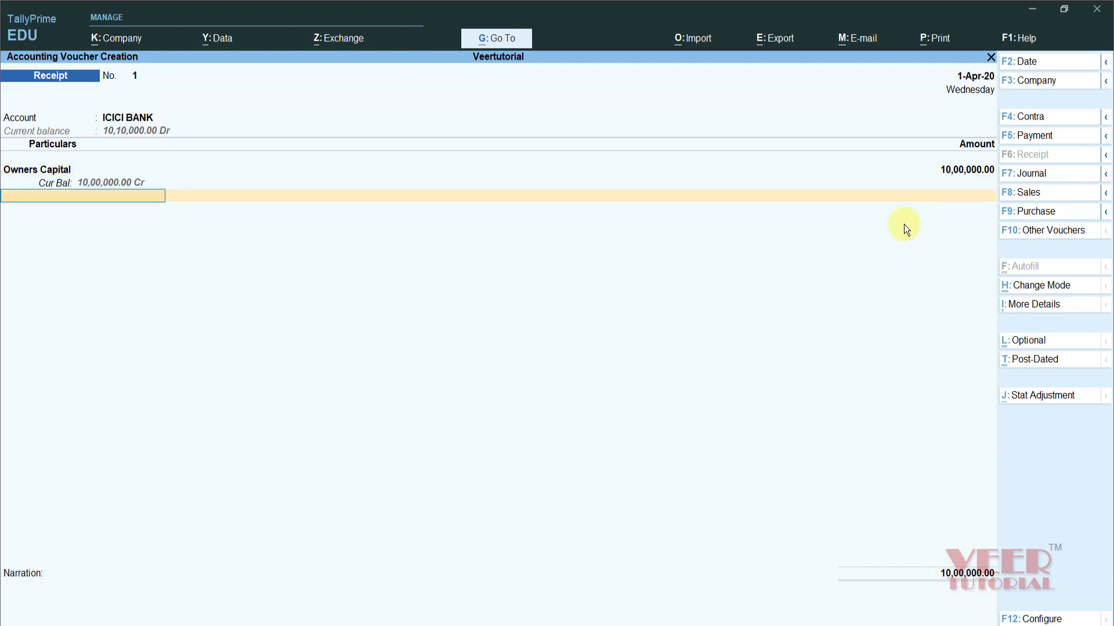
- Keep the Cheque/DD bank allocation of 10,00,000 dated 1-Apr-20, leave the narration blank and save the receipt
key(Return)
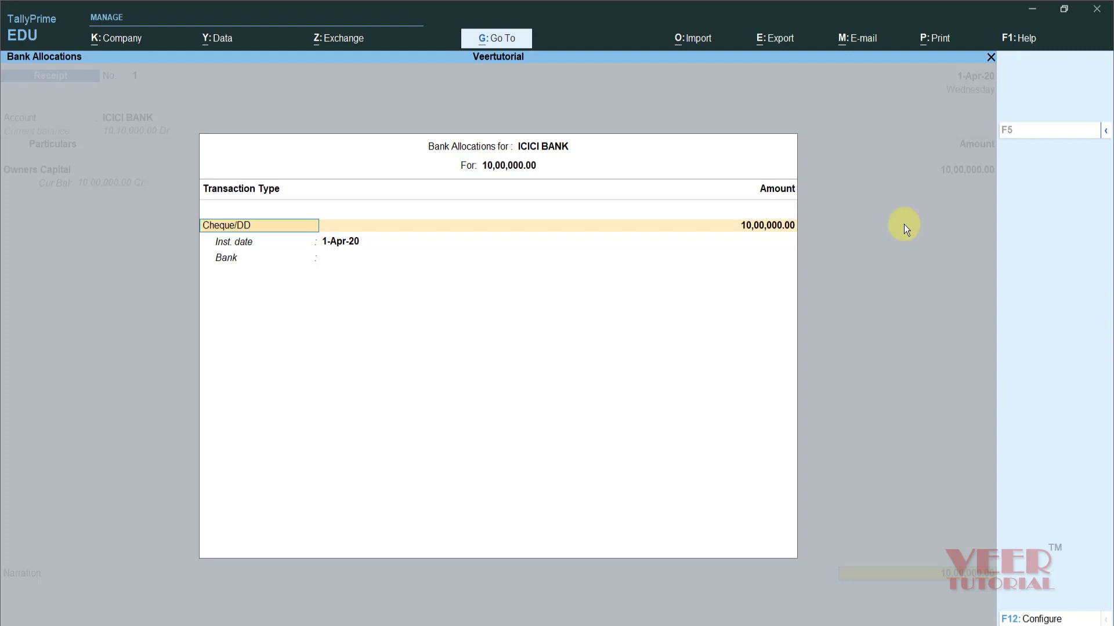
key(Return)
key(Return)
key(Return)
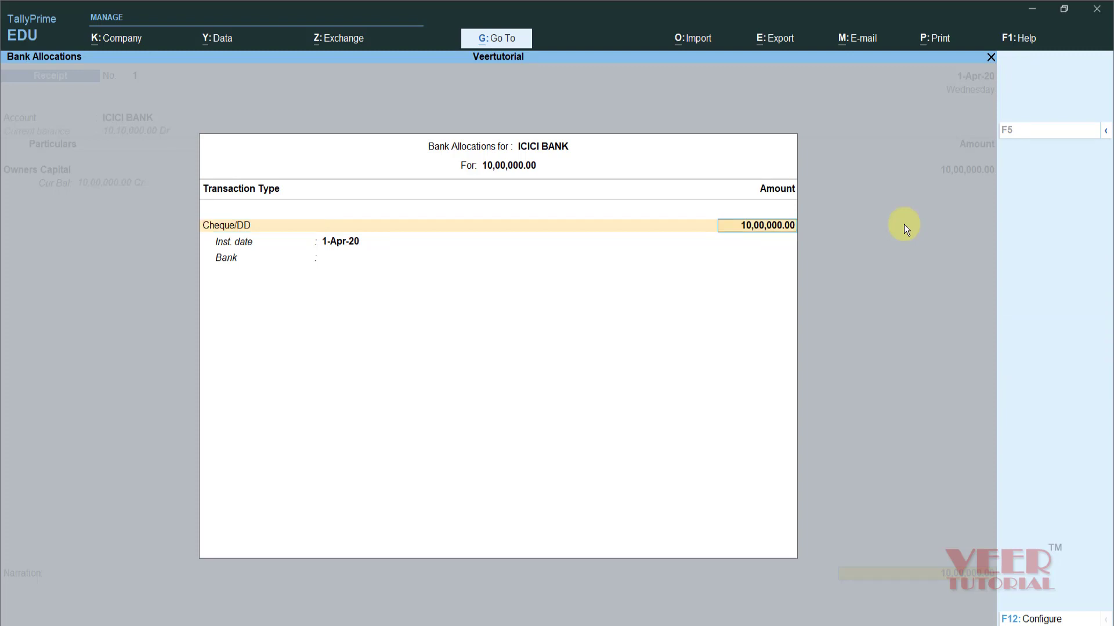
key(Return)
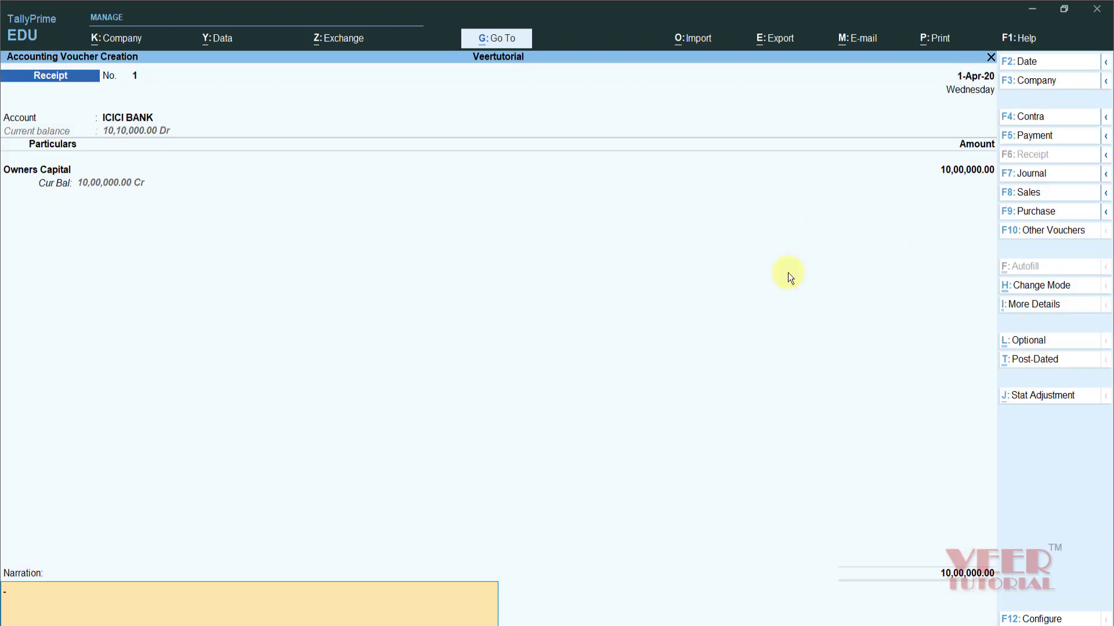
key(Return)
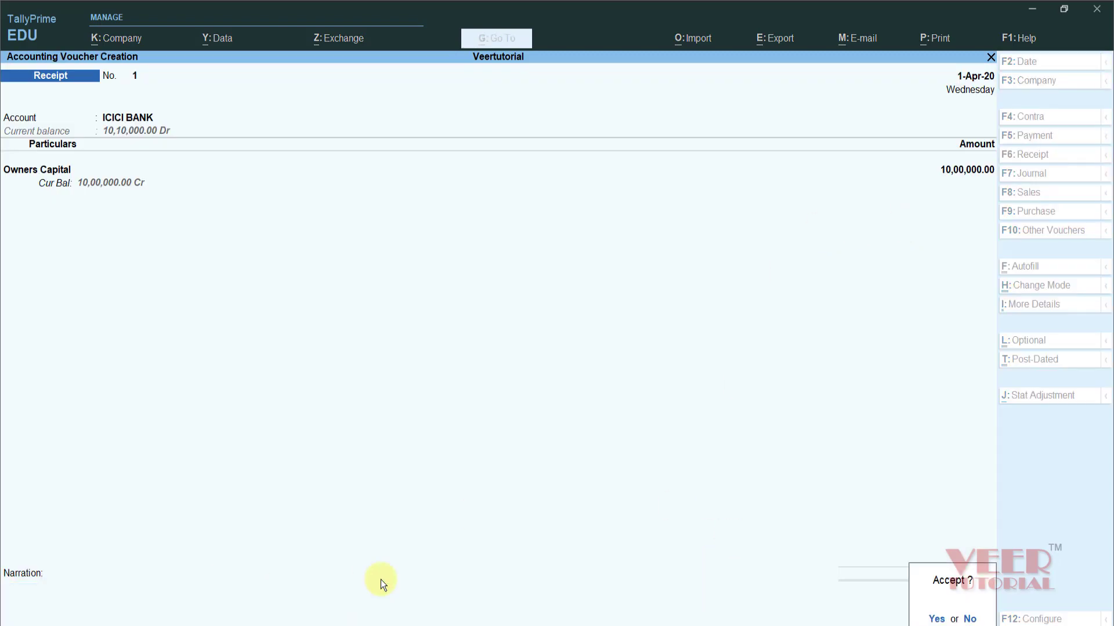
key(Return)
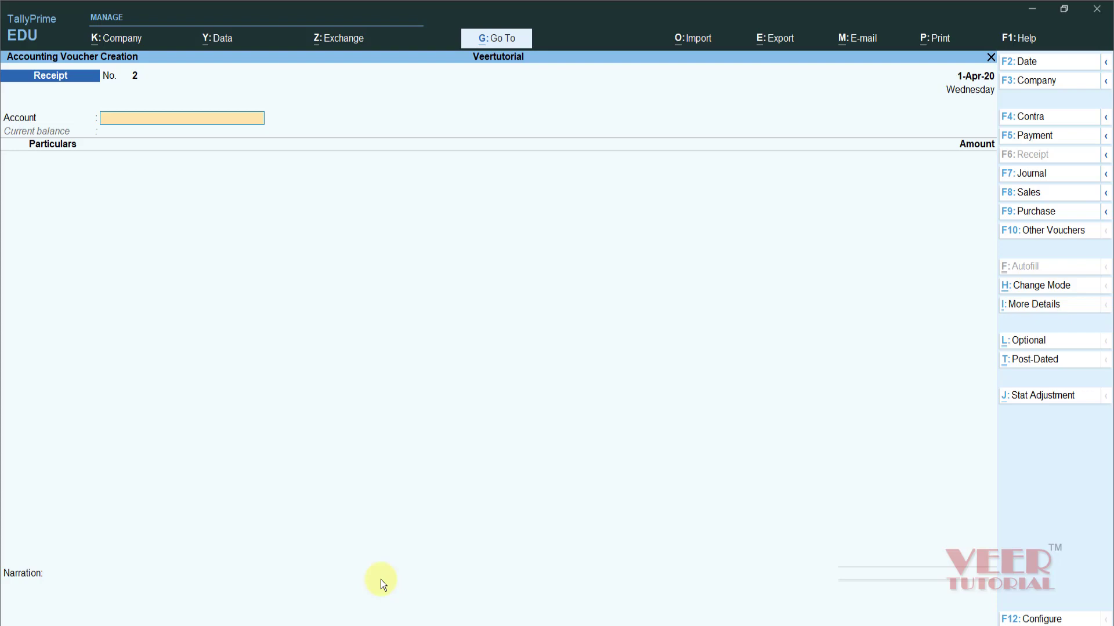
key(F2)
key(Escape)
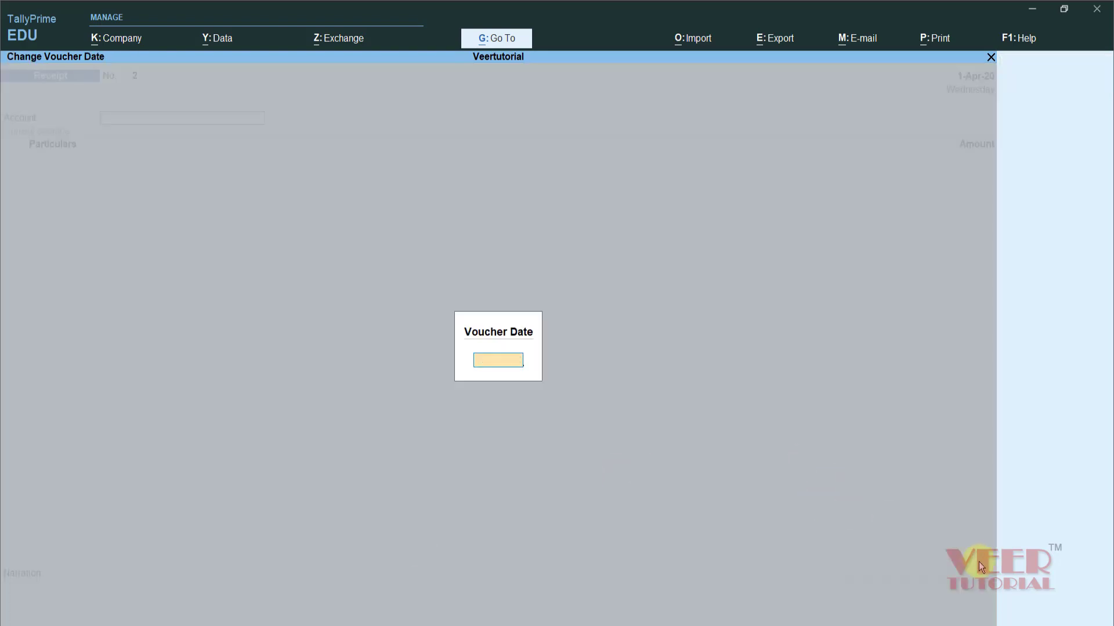
key(Escape)
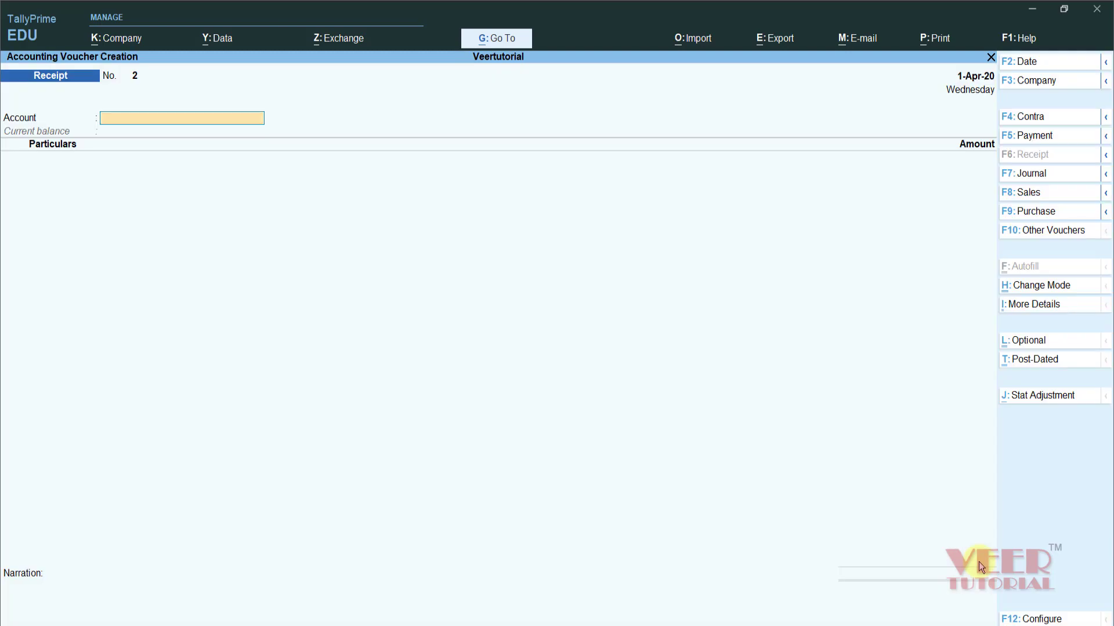
click(1107, 66)
- In a second receipt into ICICI BANK, credit Customer Central with 200
text(i)
key(Return)
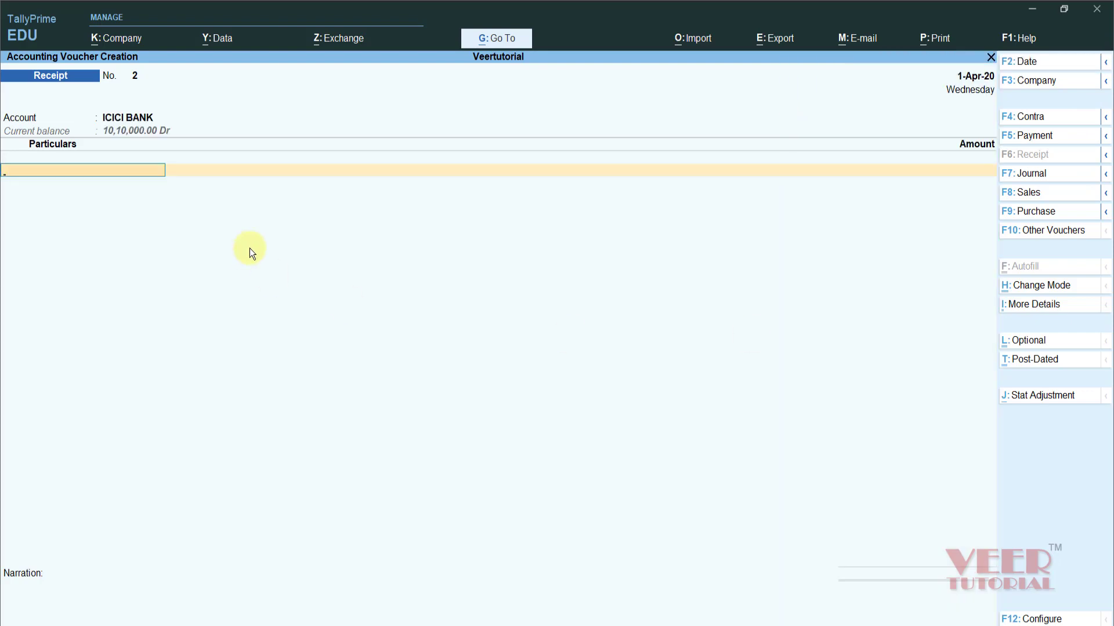
text(Cu)
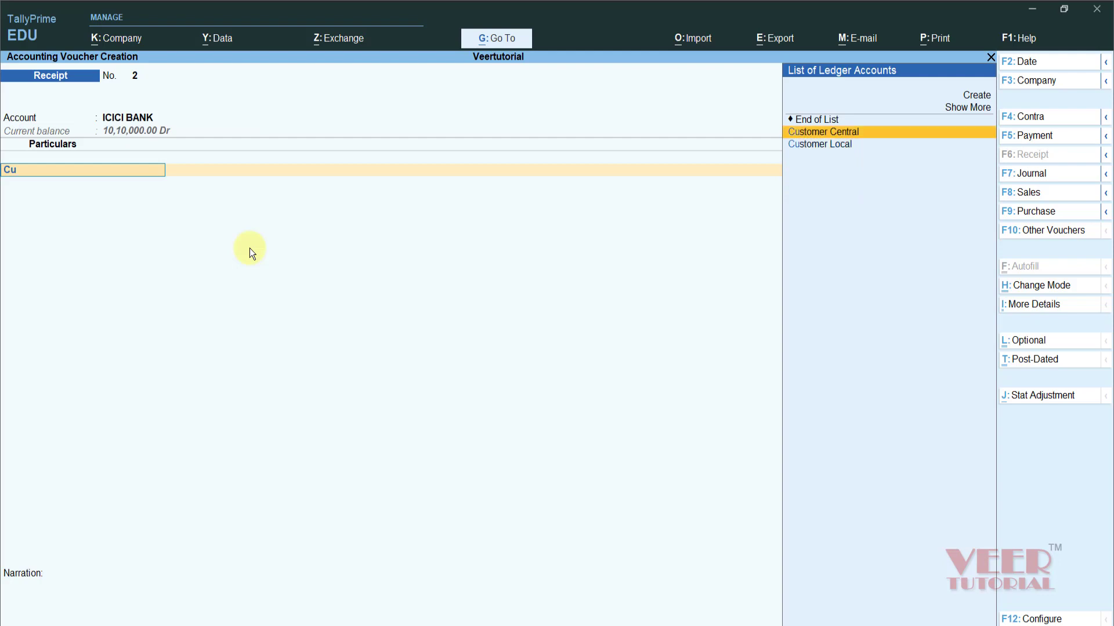
key(Return)
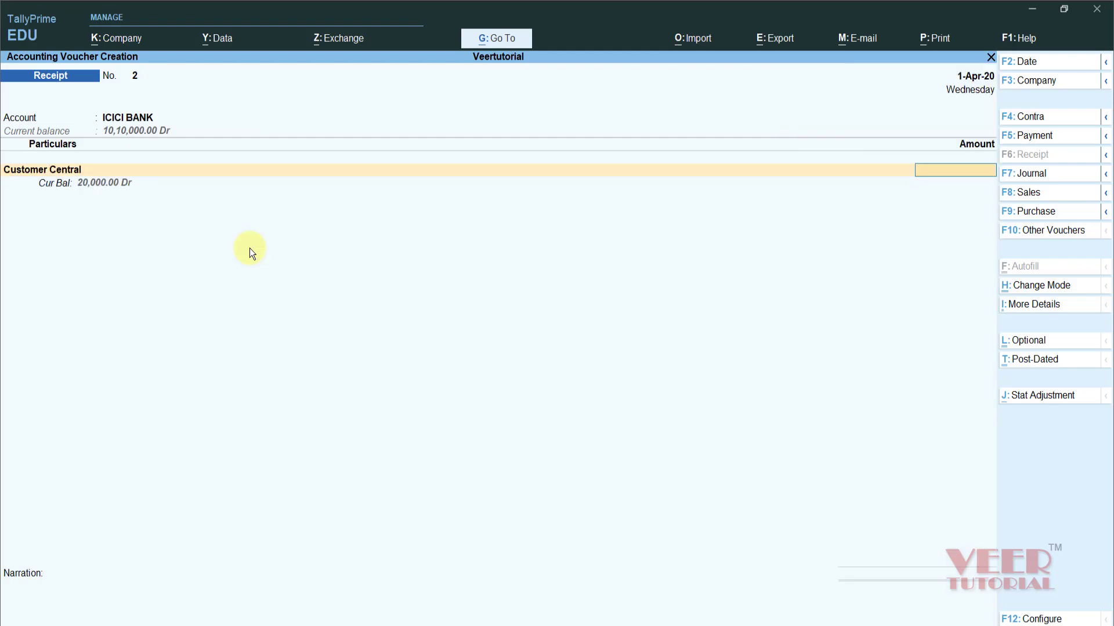
text(200)
key(Return)
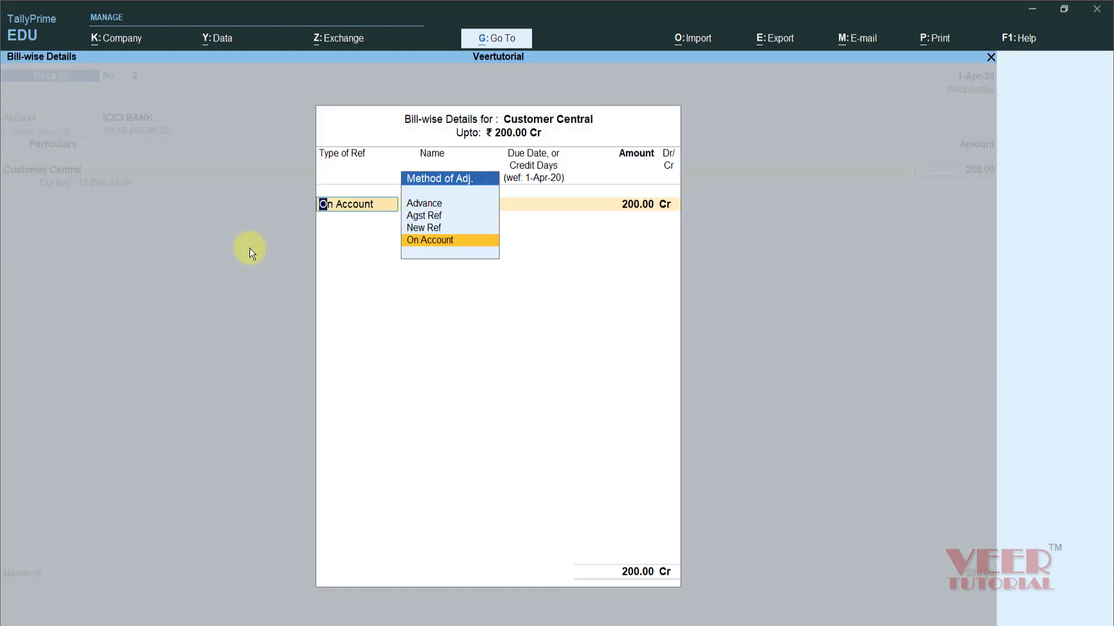
- Set the reference type to Advance in Customer Central's bill-wise details
key(Up)
key(Up)
key(Up)
key(Down)
key(Down)
key(Down)
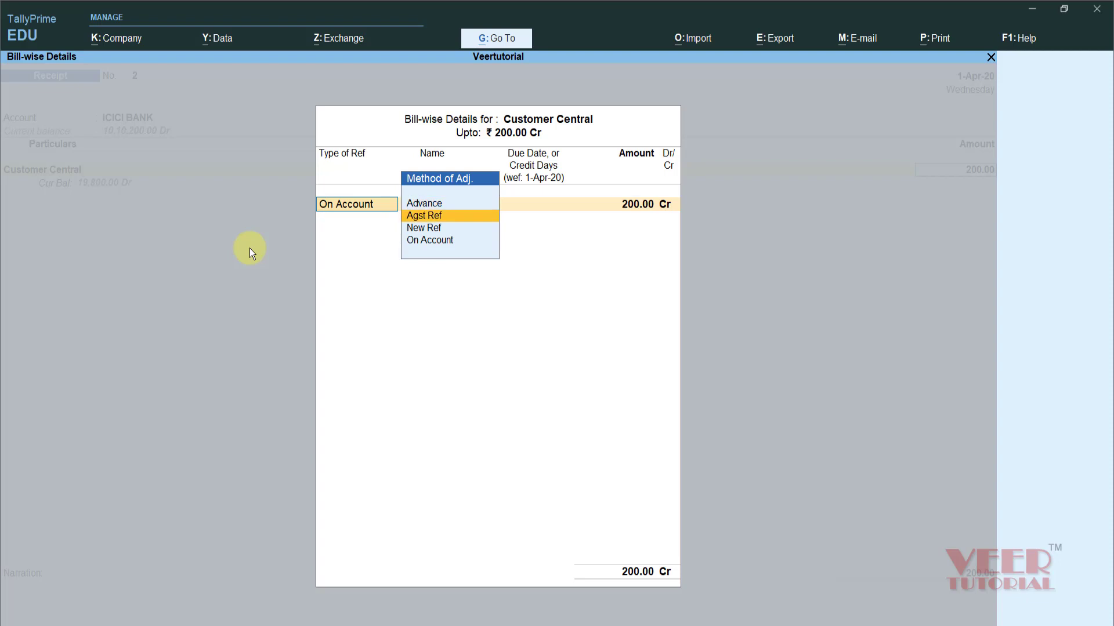
key(Up)
key(Up)
key(Up)
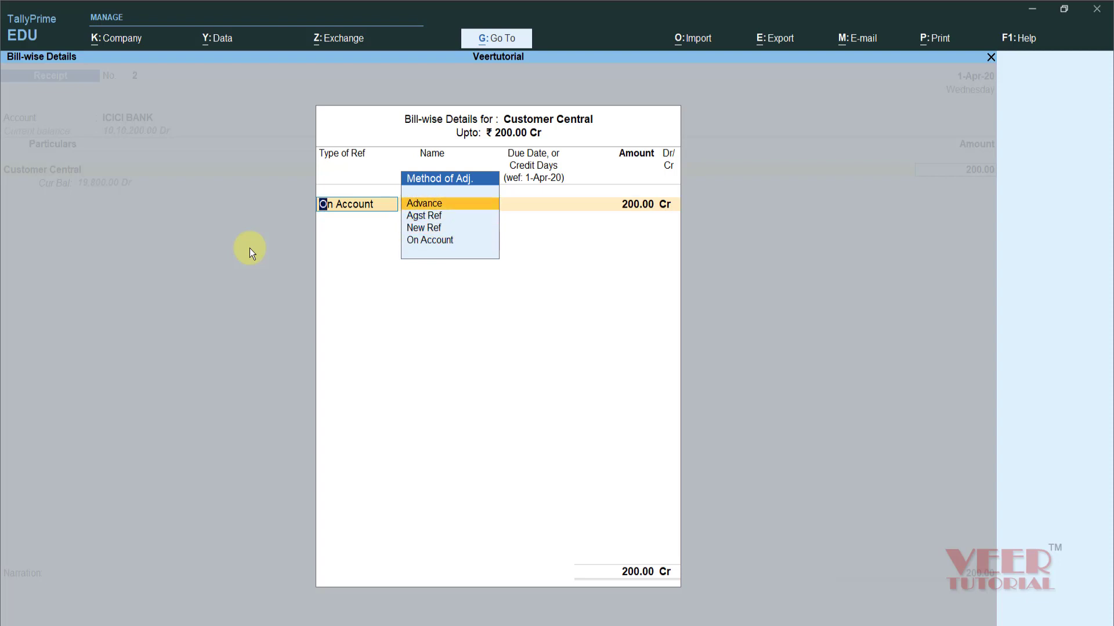
key(Down)
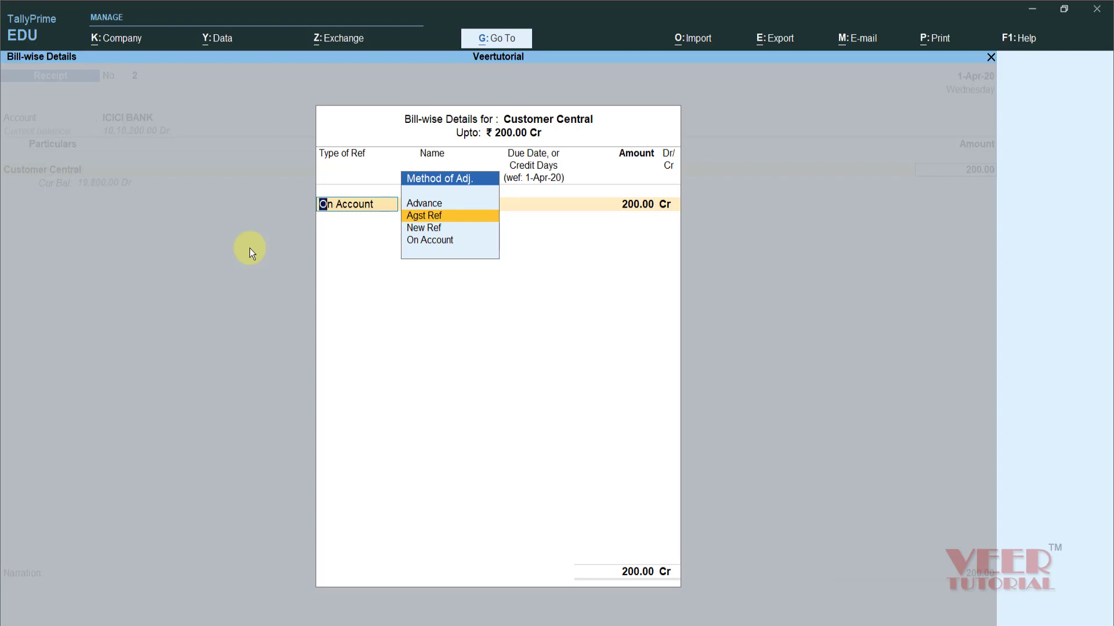
key(Down)
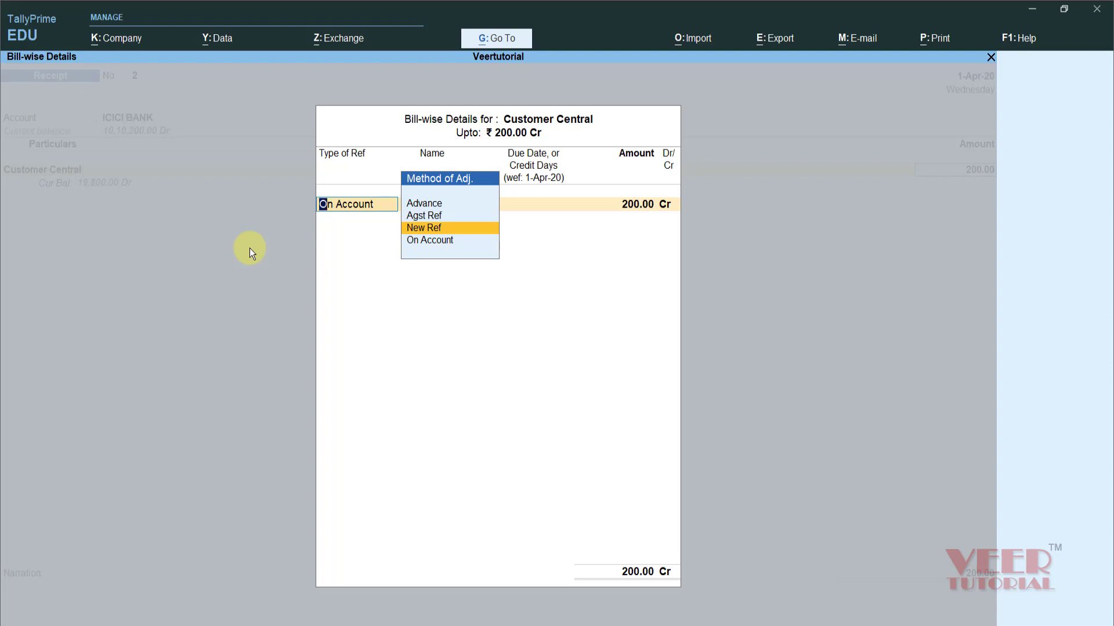
key(Down)
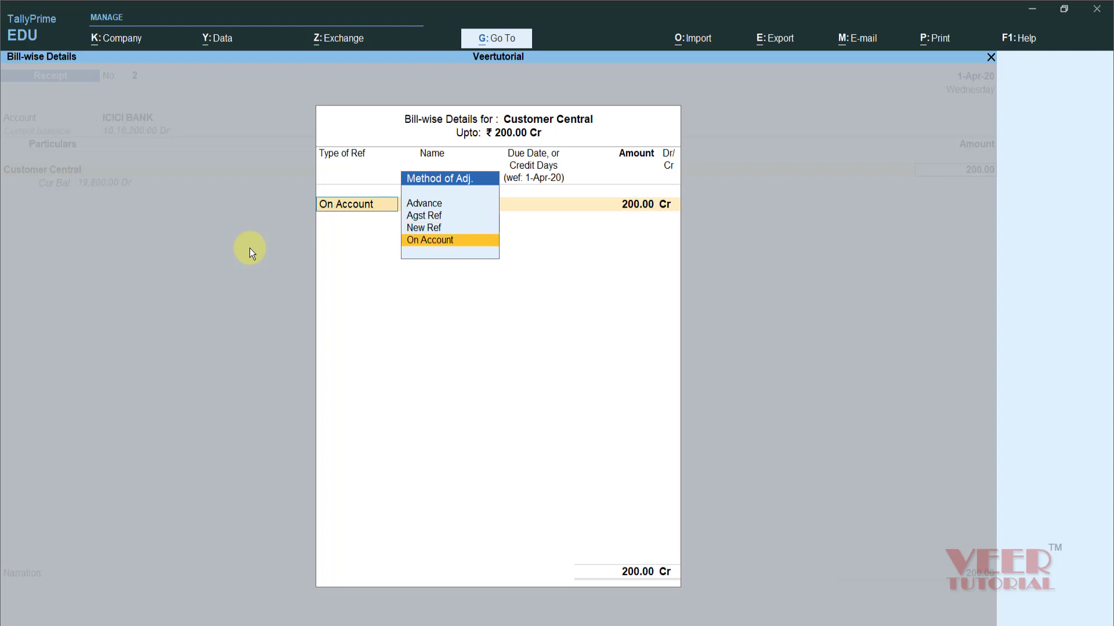
key(Up)
key(Up)
key(Up)
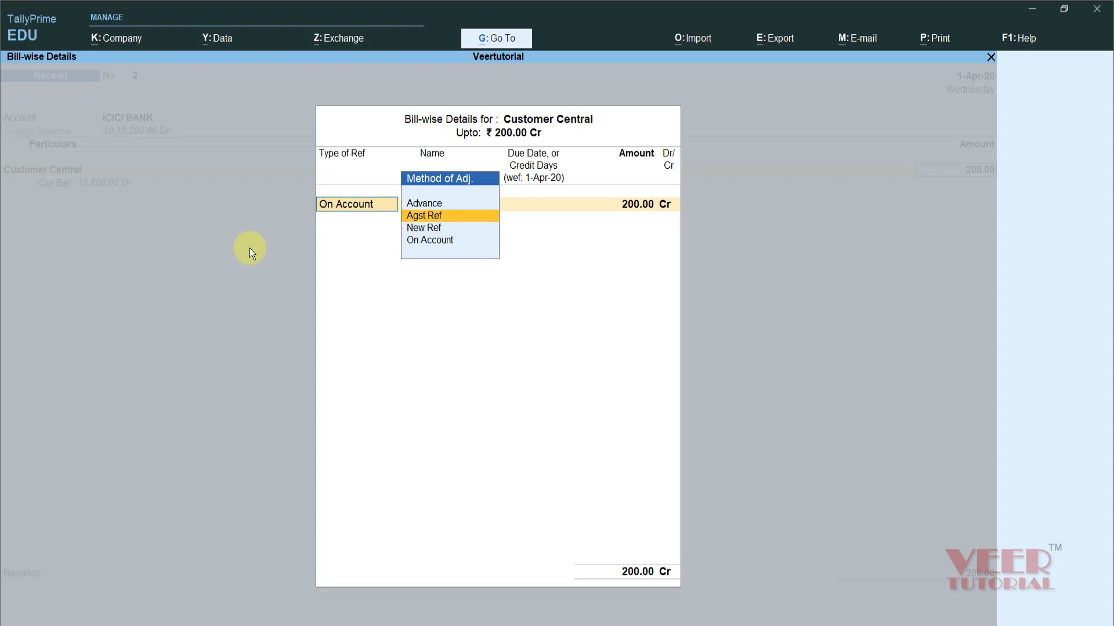
key(Return)
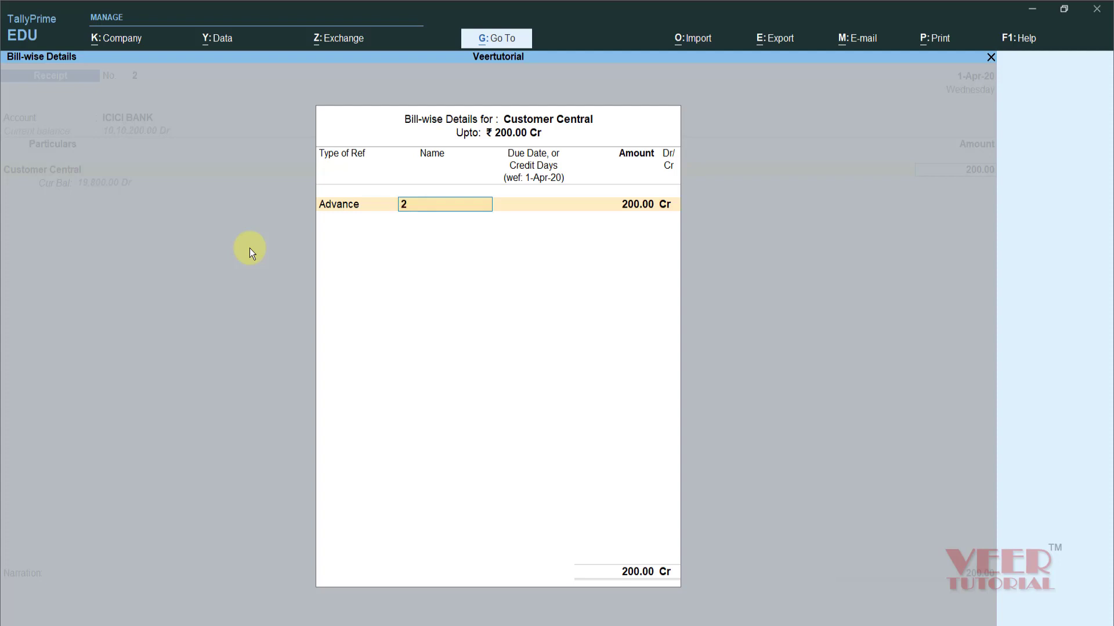
- Name the advance reference 50%Adv, leave its due date blank and accept the bill-wise allocation of 200 Cr
text(10/)
key(BackSpace)
key(BackSpace)
key(BackSpace)
text(10)
key(BackSpace)
key(BackSpace)
text(50%Adv)
key(Return)
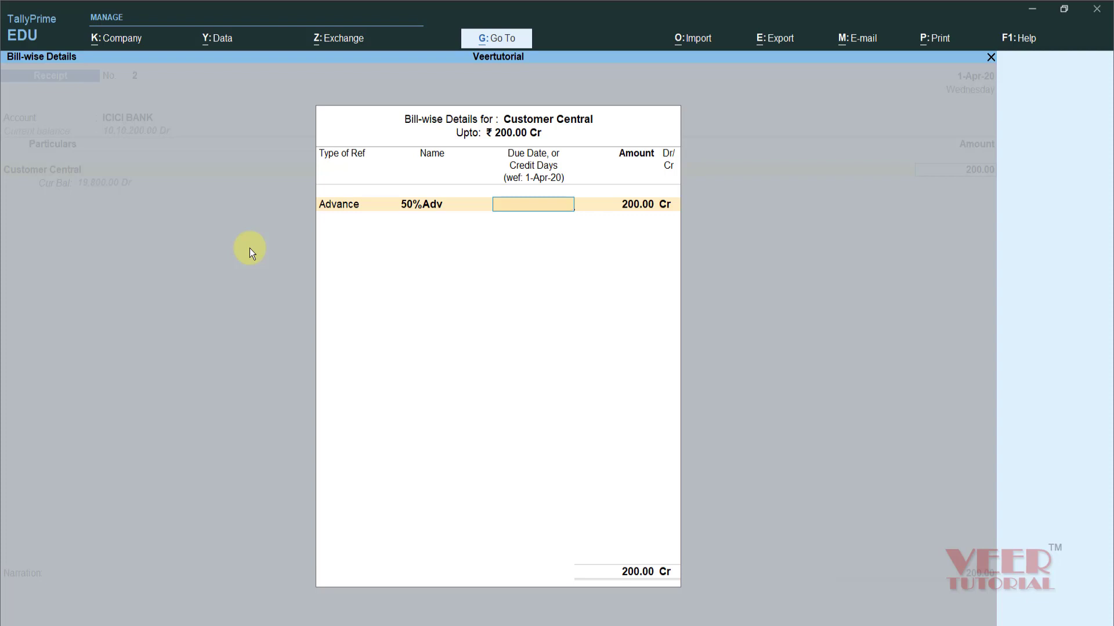
key(Return)
key(Return)
key(Return)
key(Return)
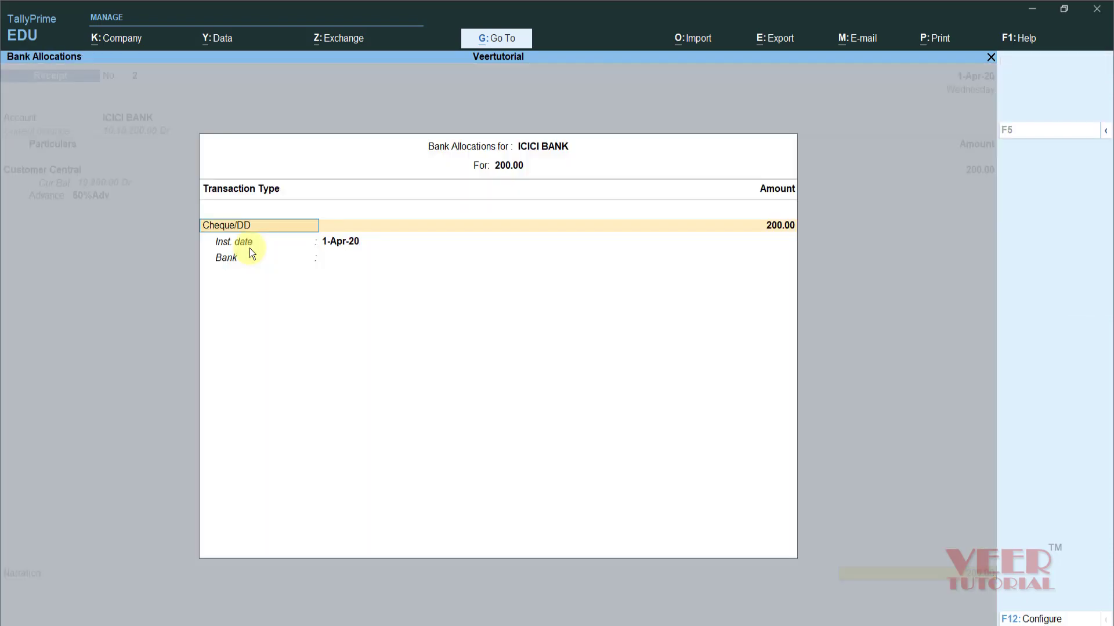
- Keep the Cheque/DD bank allocation of 200 dated 1-Apr-20, leave bank and narration blank and save the receipt
key(Return)
key(Return)
key(Return)
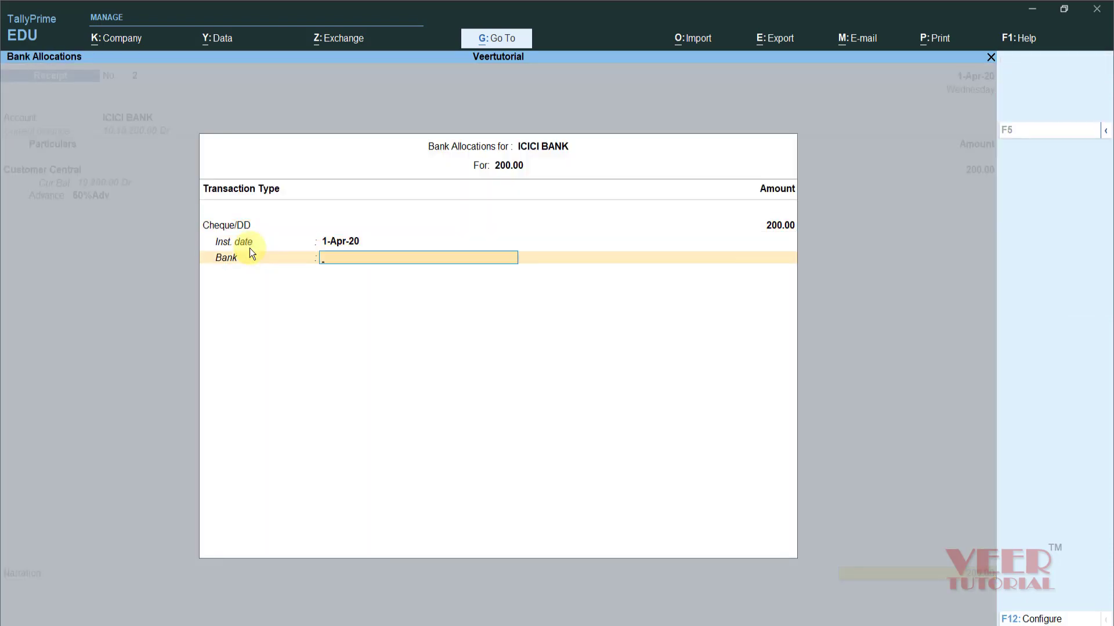
key(Return)
key(Return)
key(Return)
key(Return)
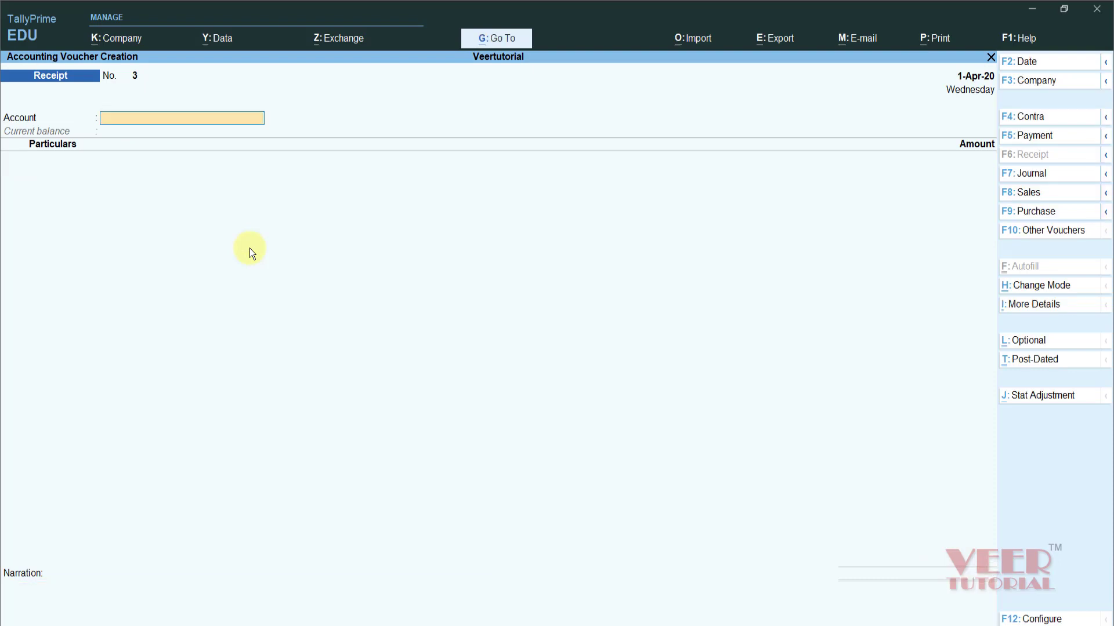
text(Cas)
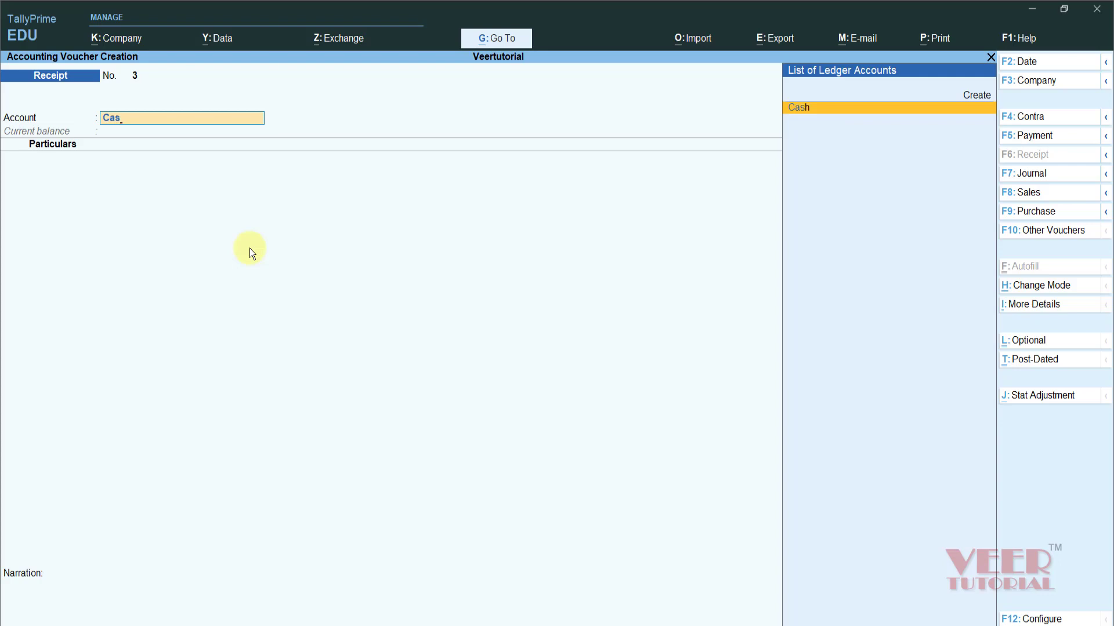
key(BackSpace)
key(BackSpace)
key(BackSpace)
key(Down)
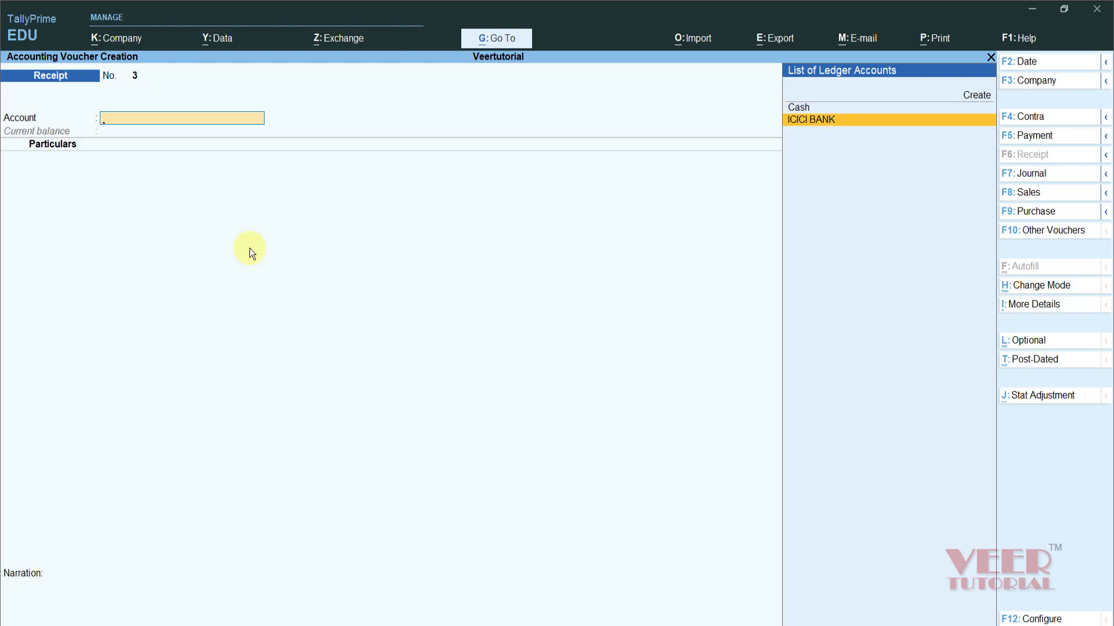
key(Escape)
key(y)
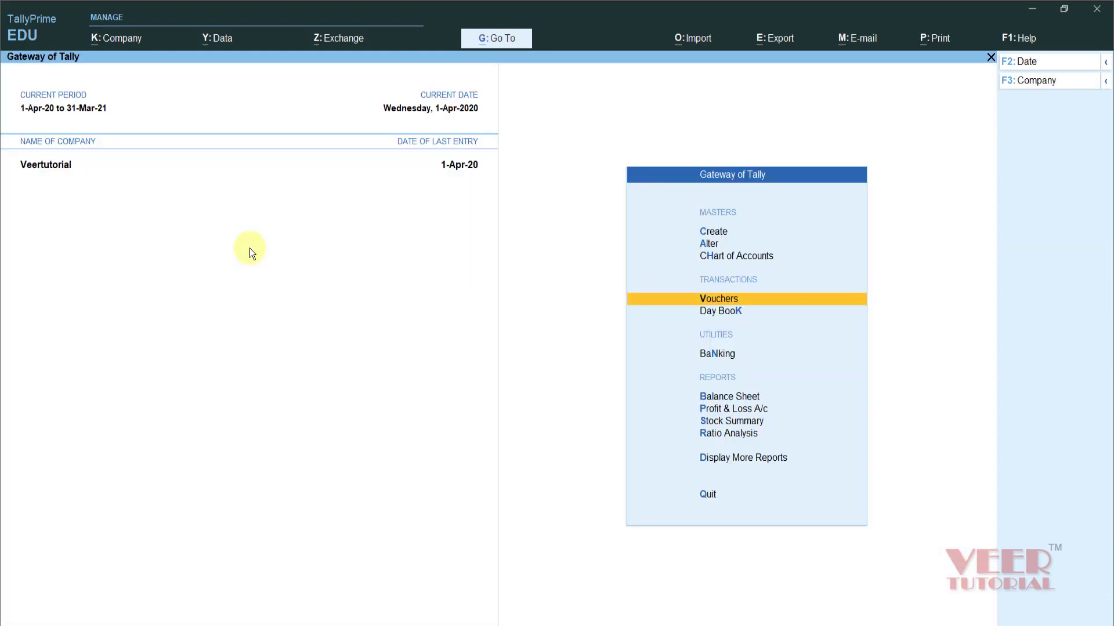
key(Up)
key(Down)
key(Down)
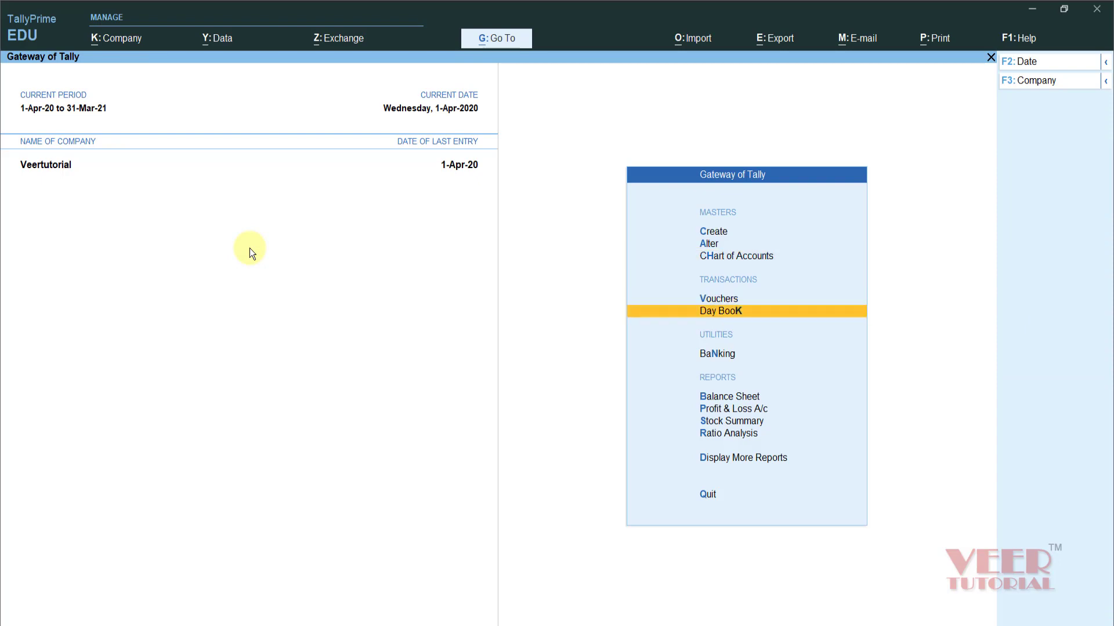
key(Up)
key(Return)
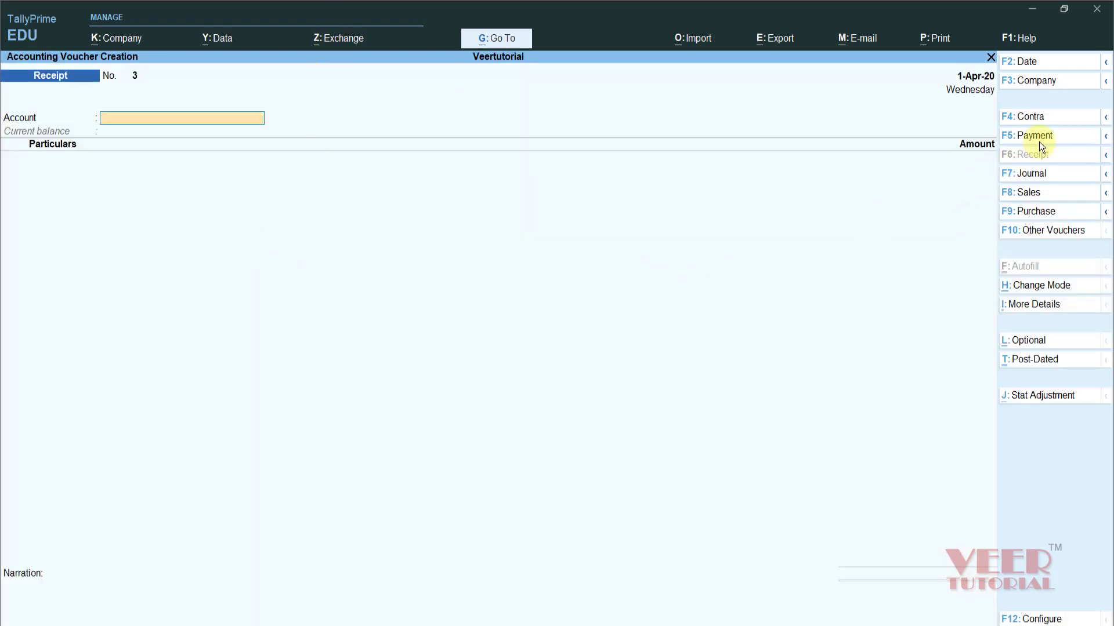
- Start a Contra voucher with Cash as the receiving account
click(1028, 115)
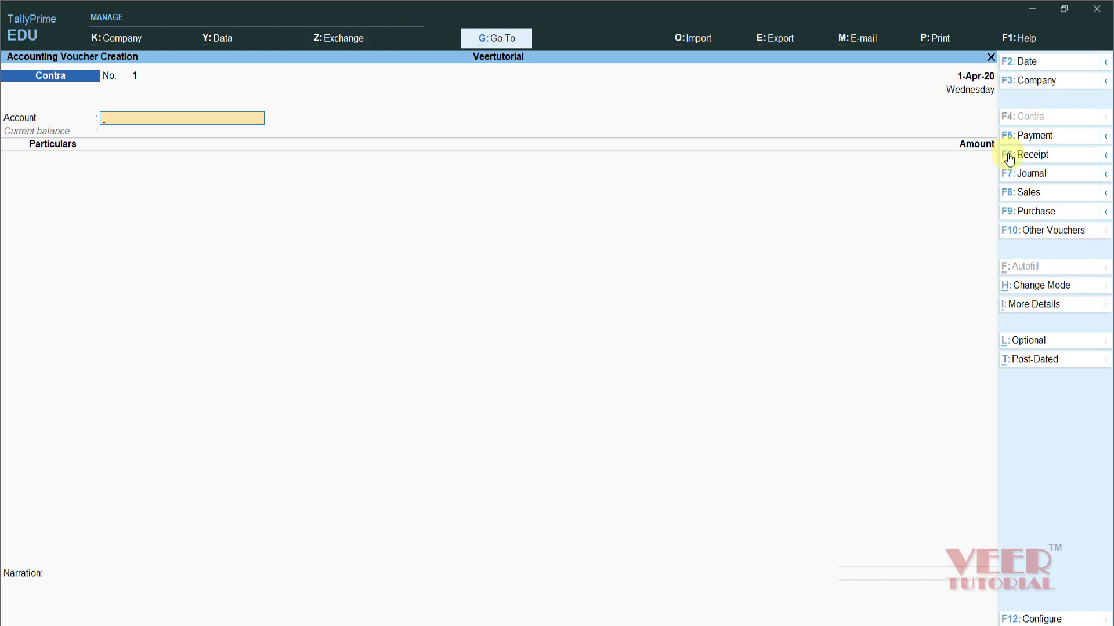
text(Cas)
key(Return)
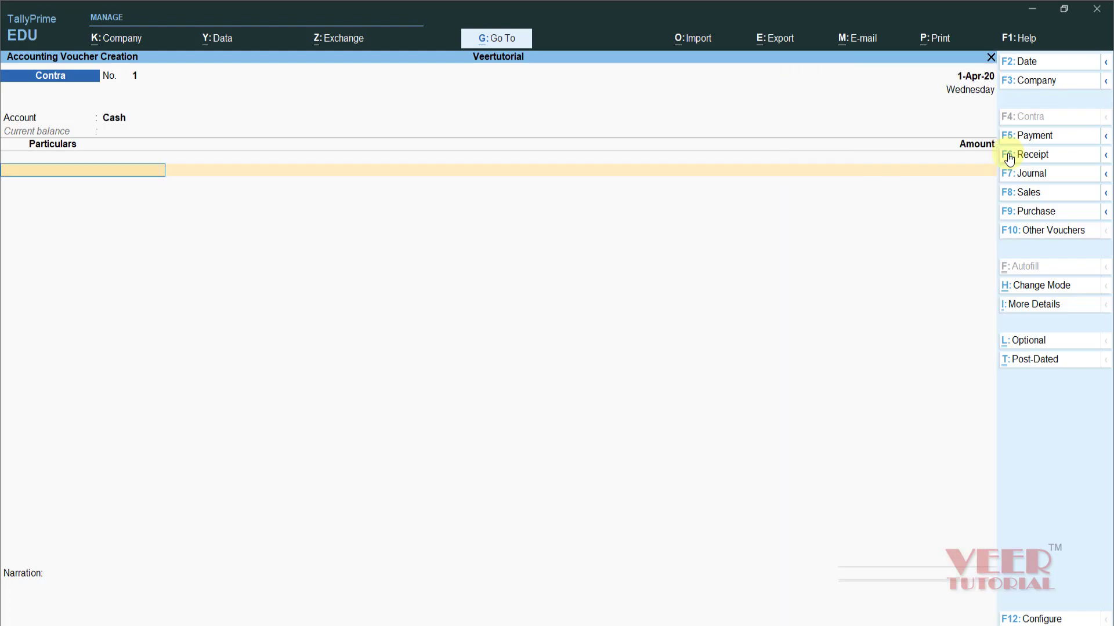
- Credit ICICI BANK with 1,000 in the contra voucher, leave the narration blank and save it
text(Ic)
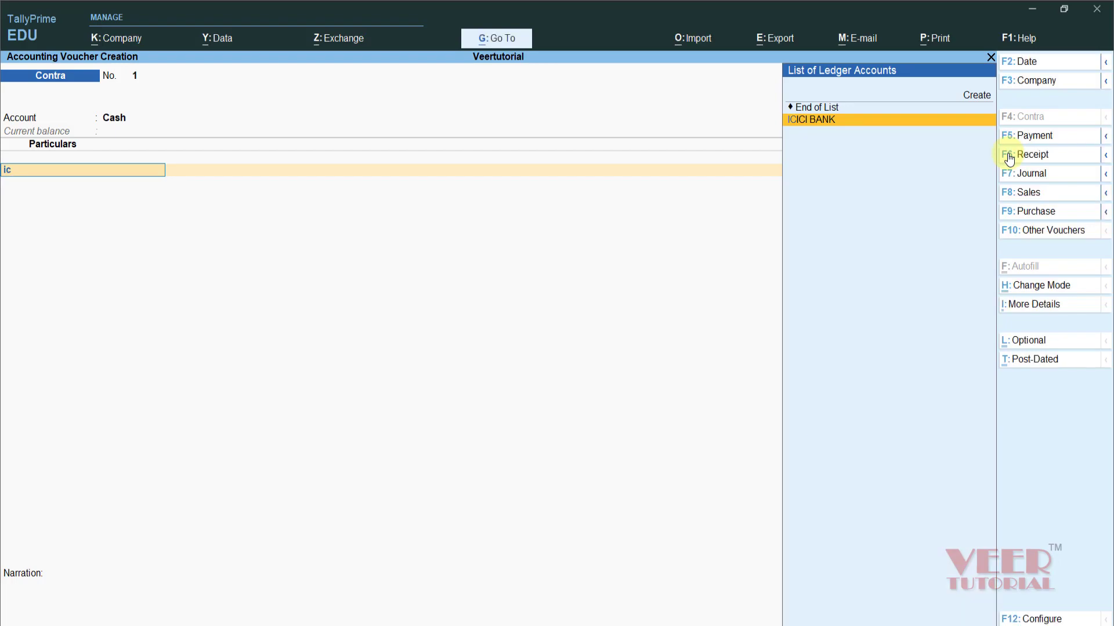
key(Return)
text(1000)
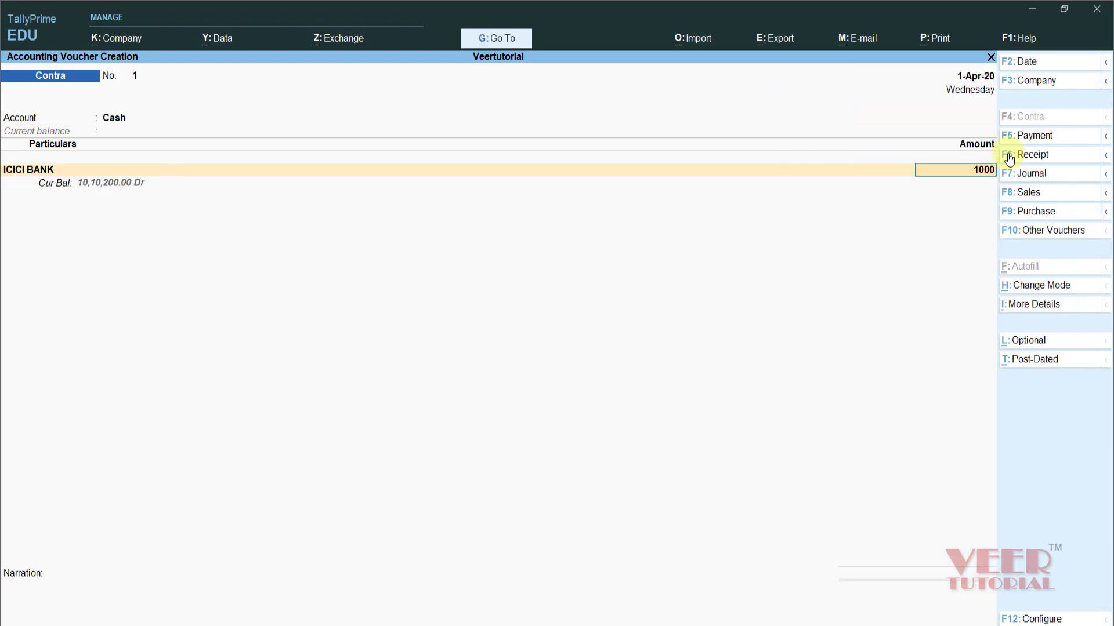
key(Return)
key(Return)
key(Return)
key(Return)
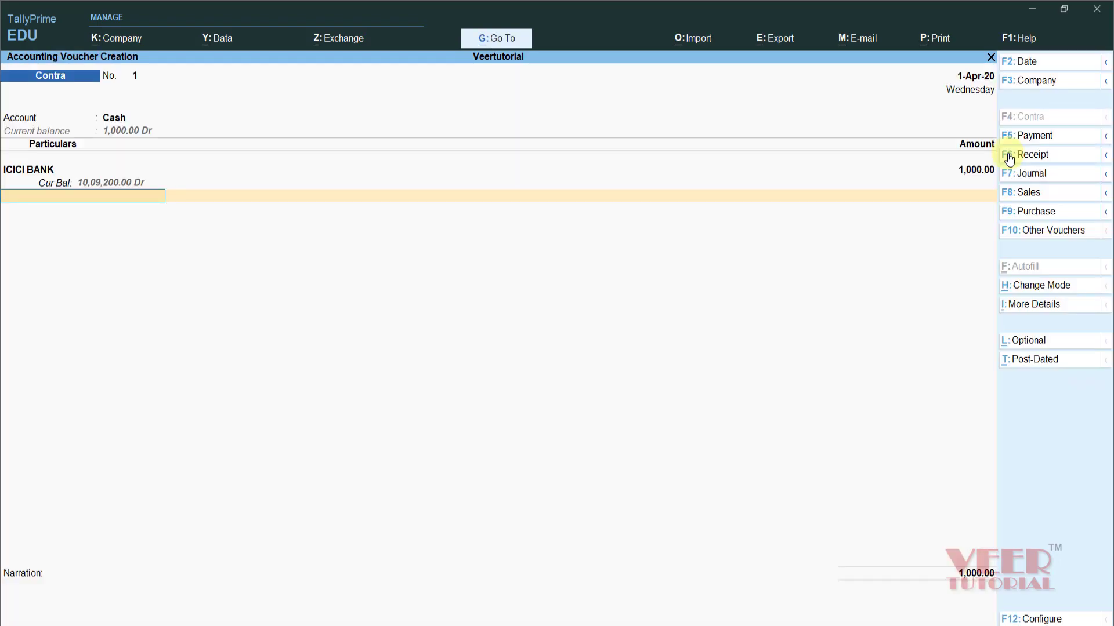
key(Return)
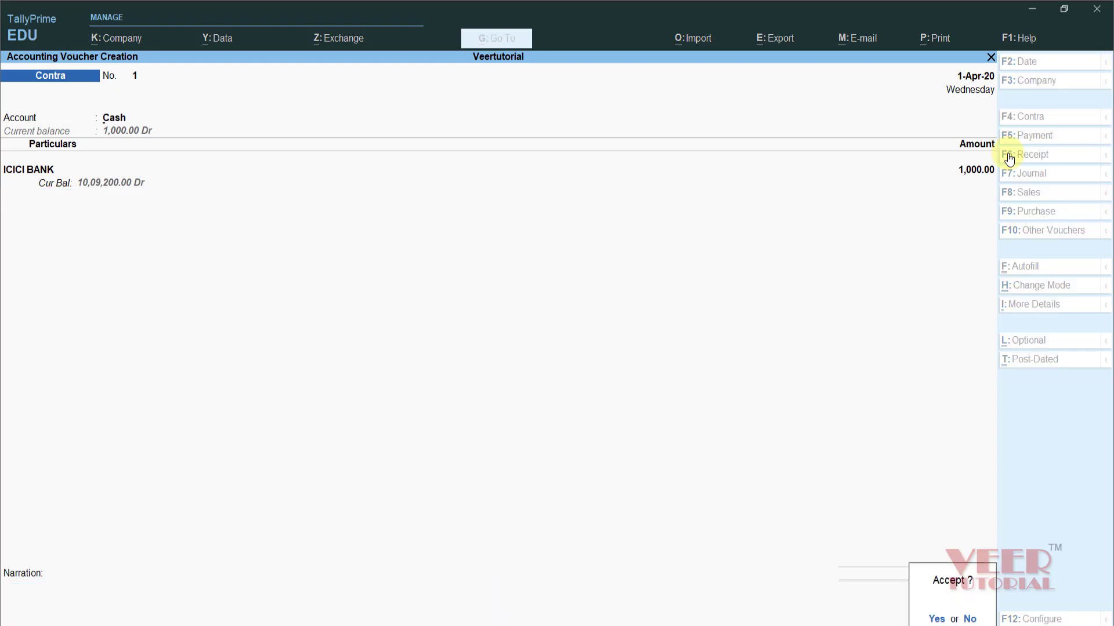
key(Return)
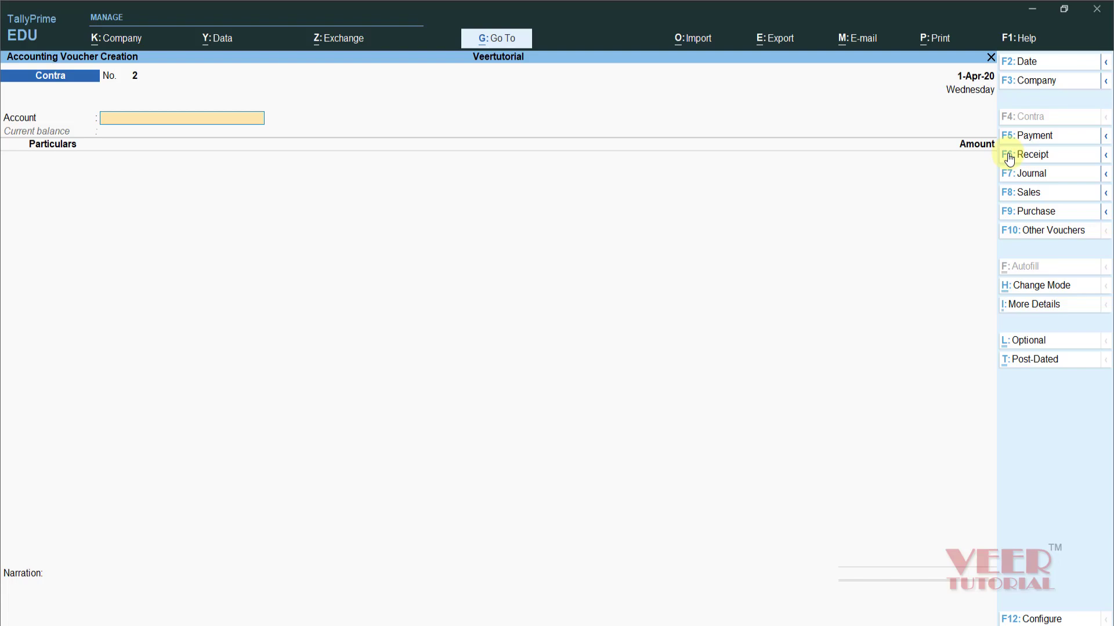
- Start a Purchase voucher with Supplier Central as the party account
key(ctrl)
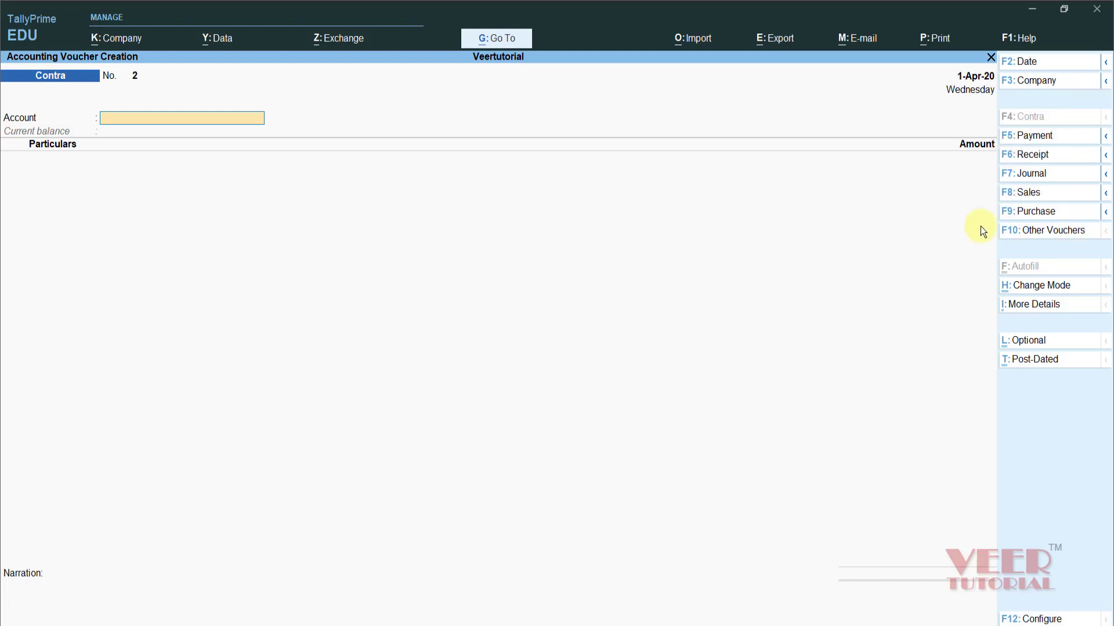
click(1036, 216)
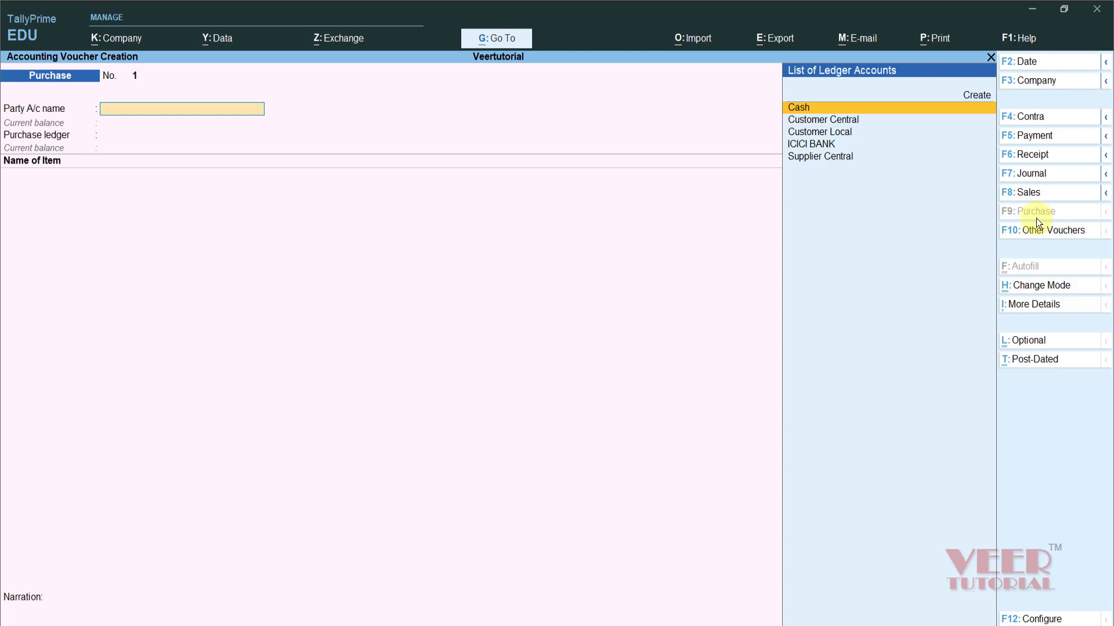
key(Down)
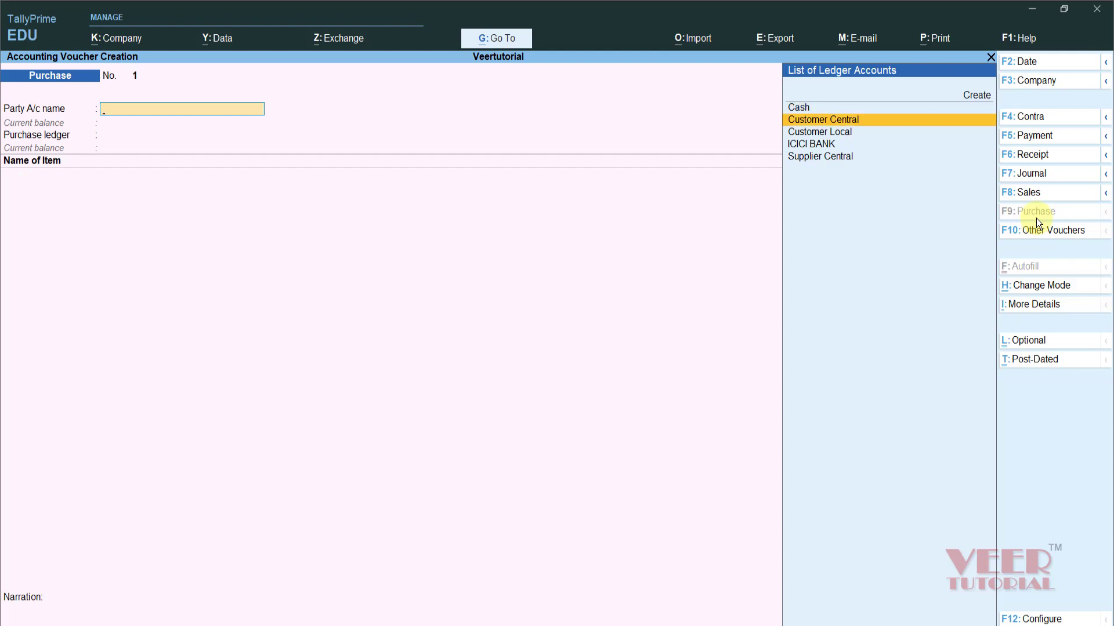
key(Down)
key(Down)
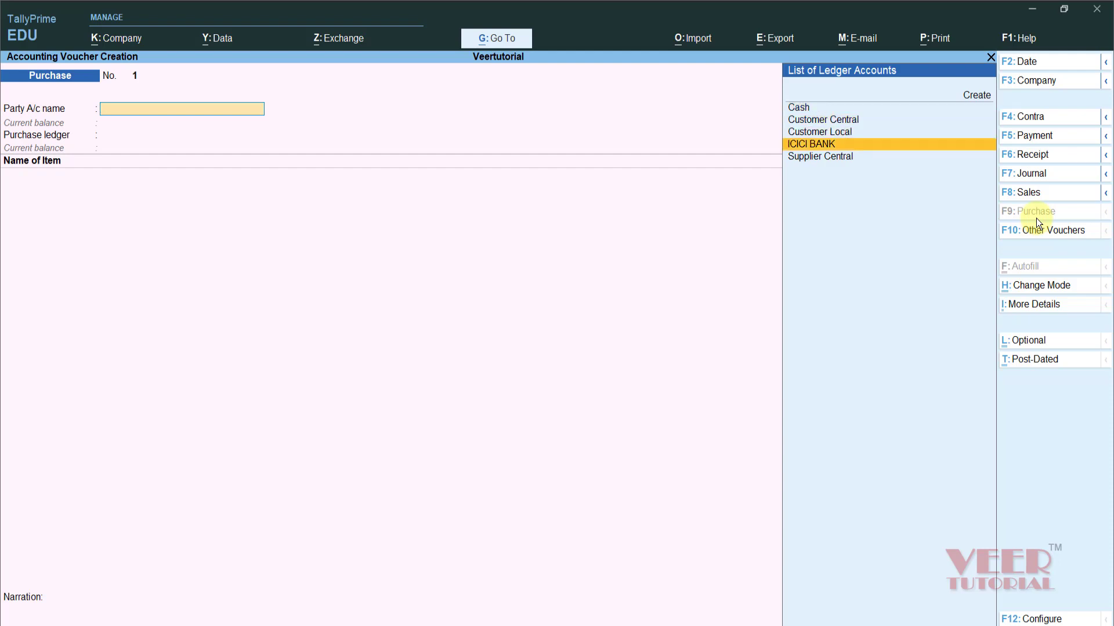
key(Up)
key(Down)
key(Down)
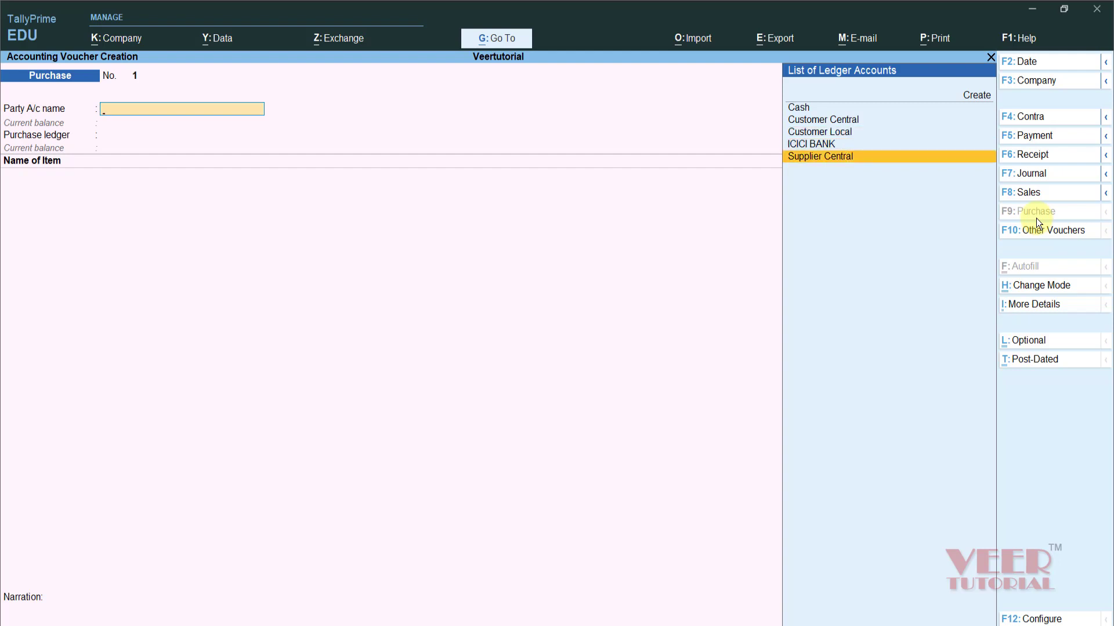
key(Up)
key(Up)
key(Up)
key(Down)
key(Down)
key(Down)
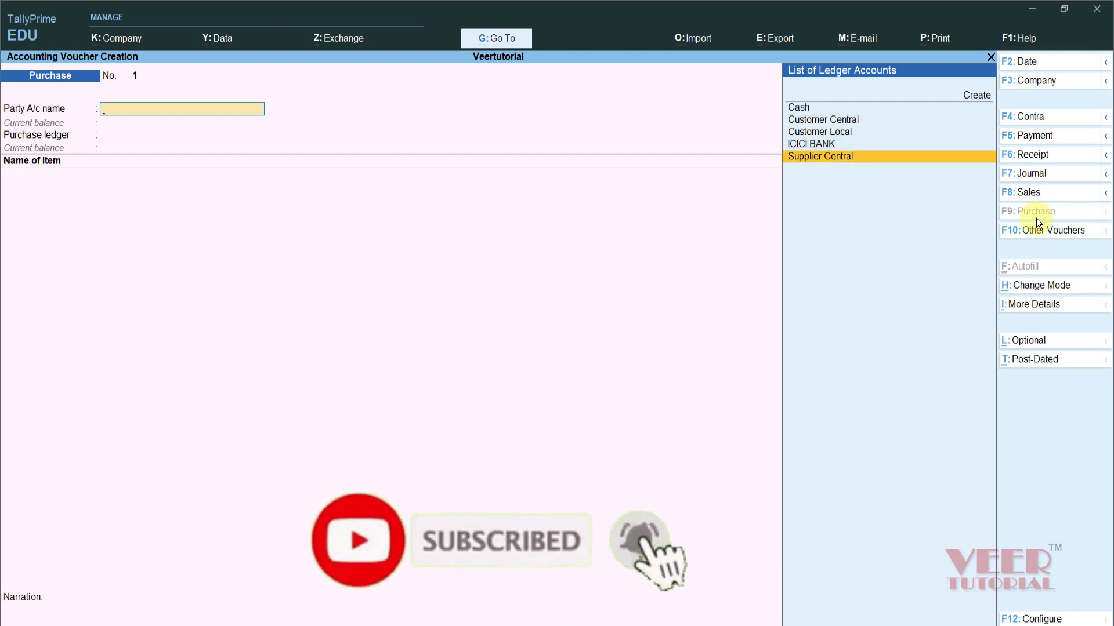
key(Return)
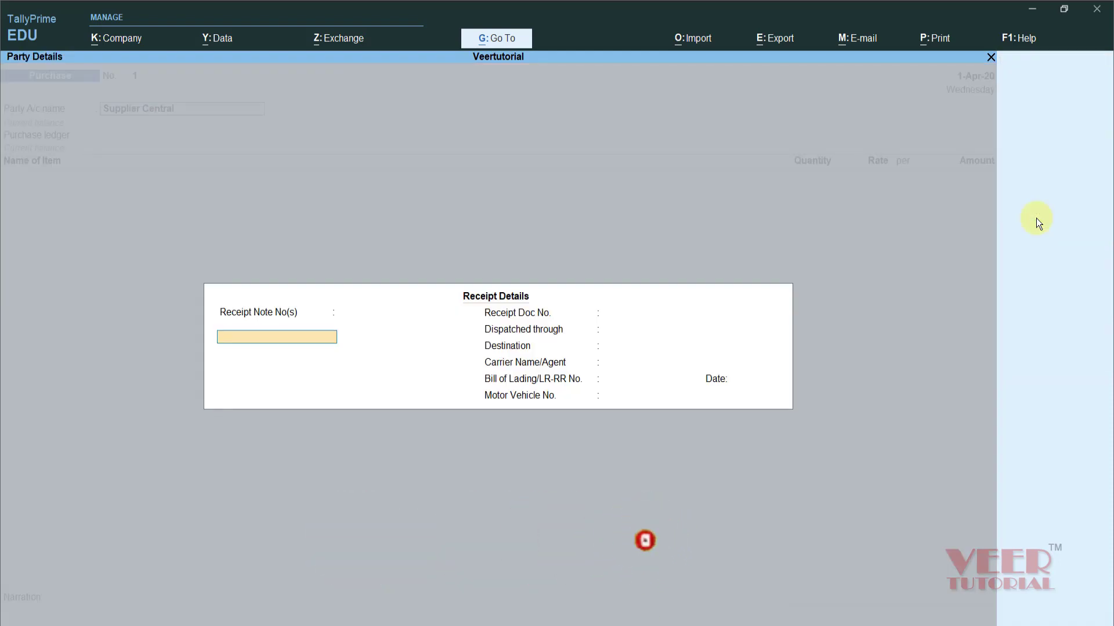
- Dismiss the receipt details and set Provide Receipt, Order, and Import details to No in the purchase voucher's configuration
key(Return)
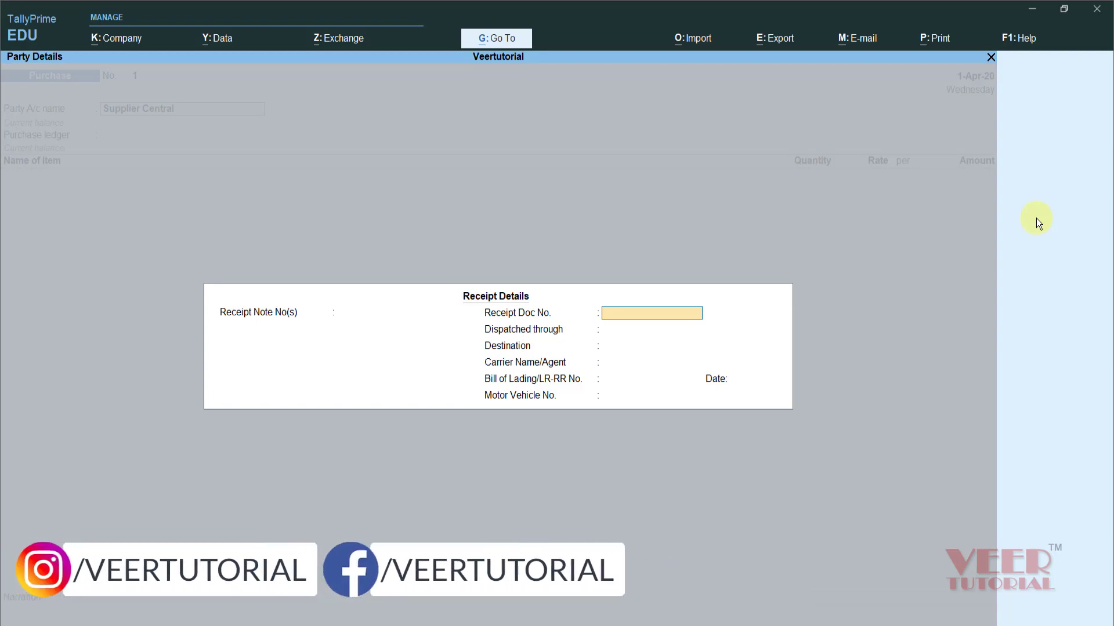
key(Escape)
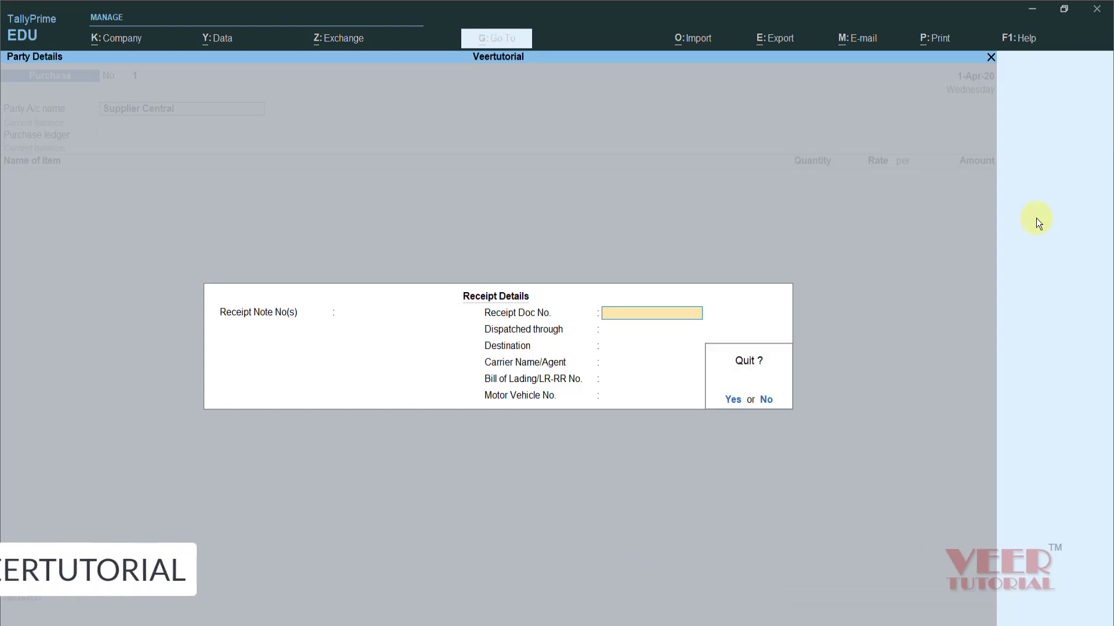
key(y)
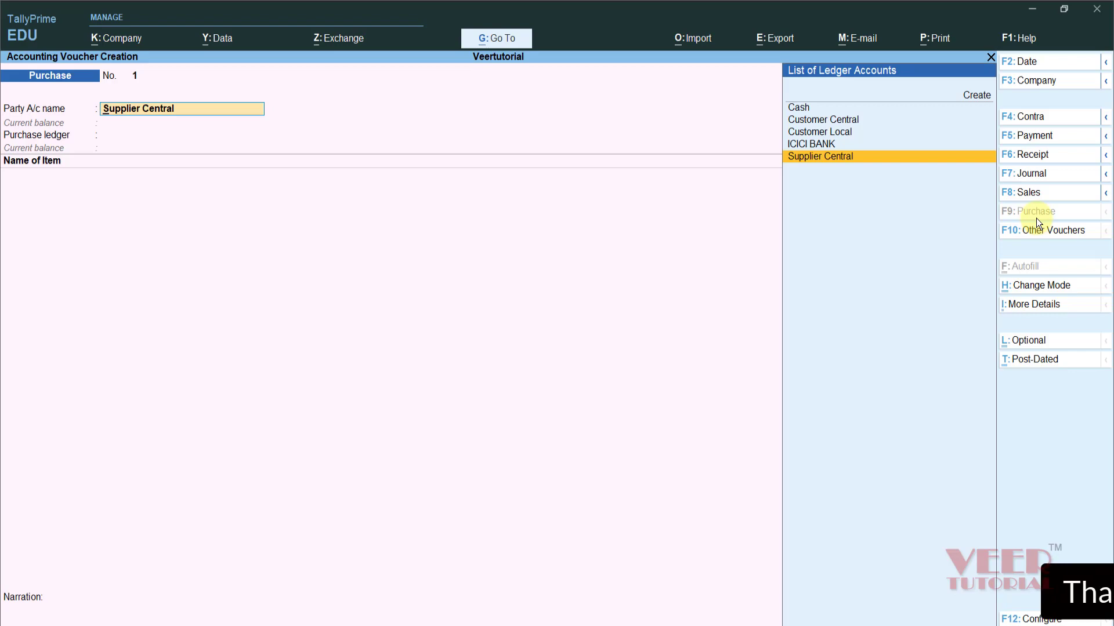
key(F12)
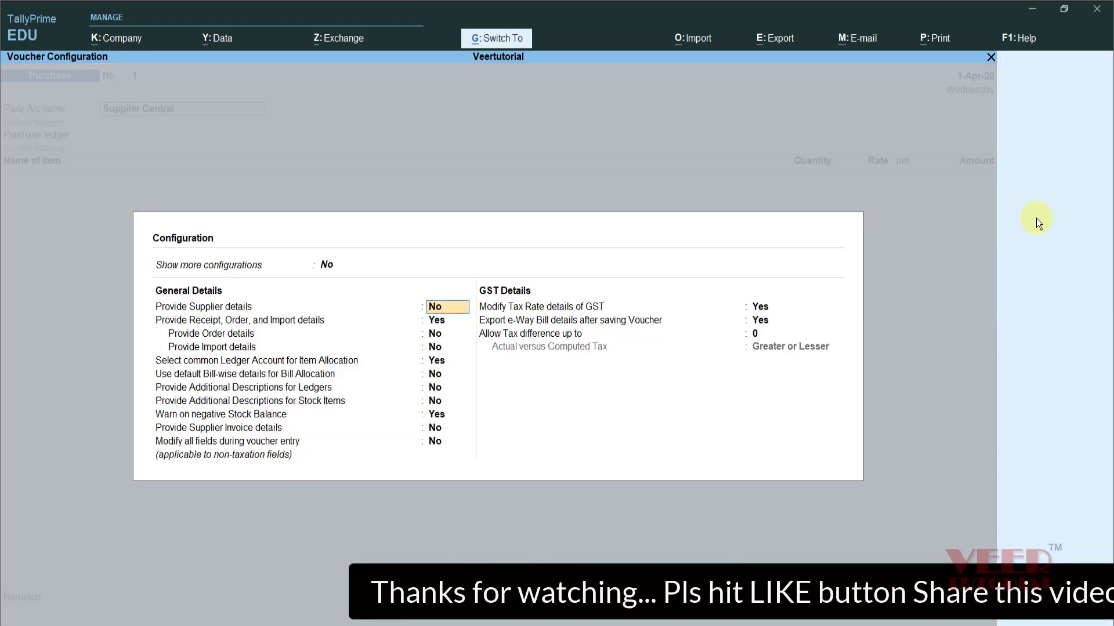
key(Return)
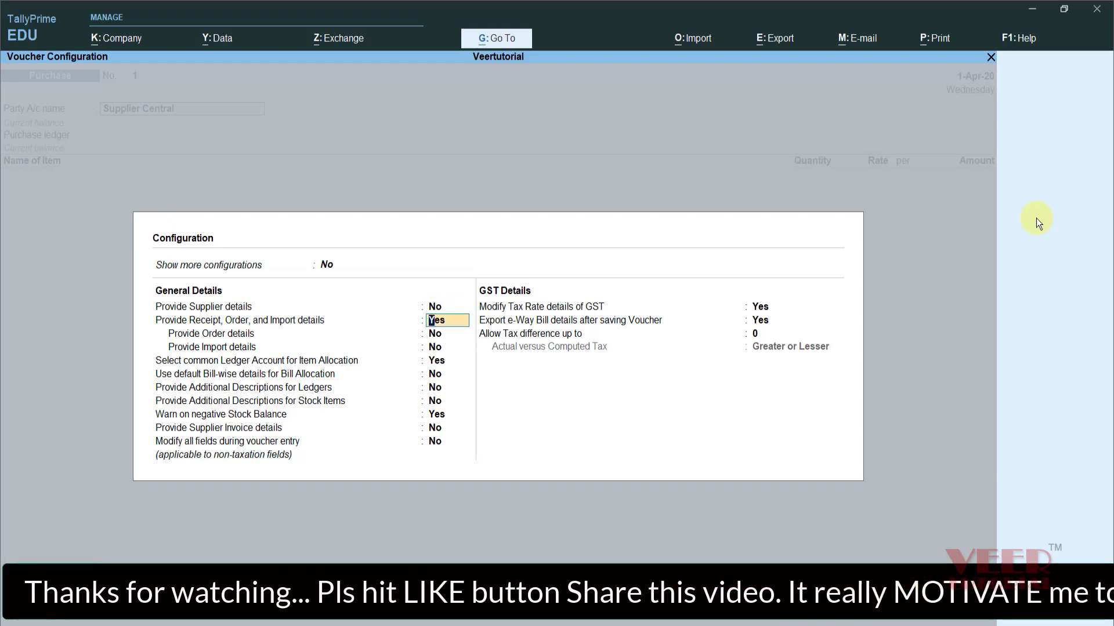
text(n)
key(Return)
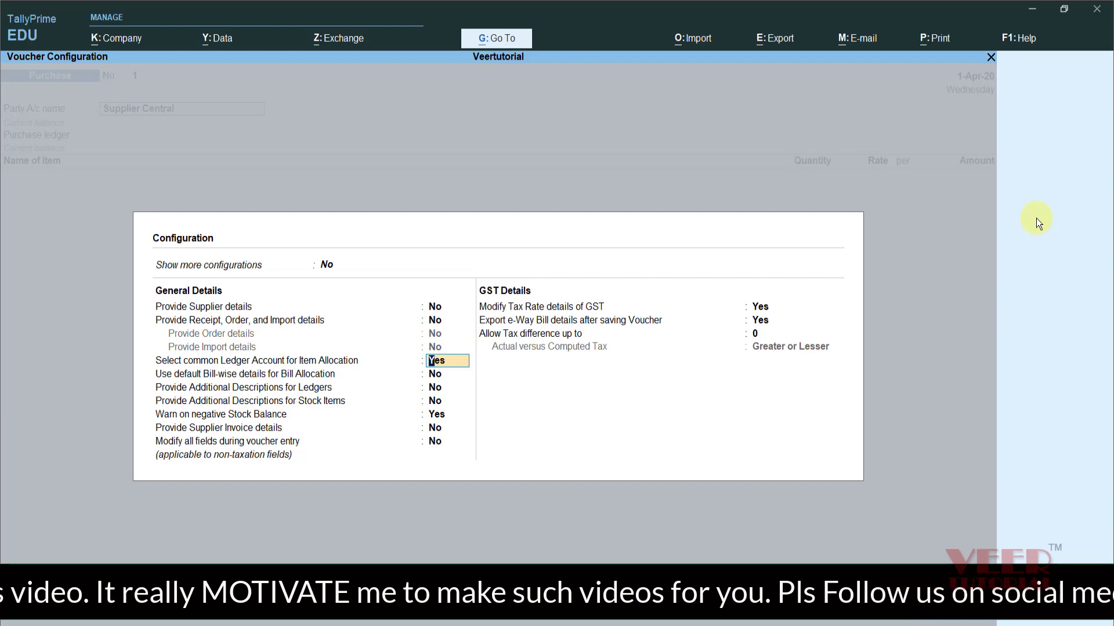
key(ctrl+a)
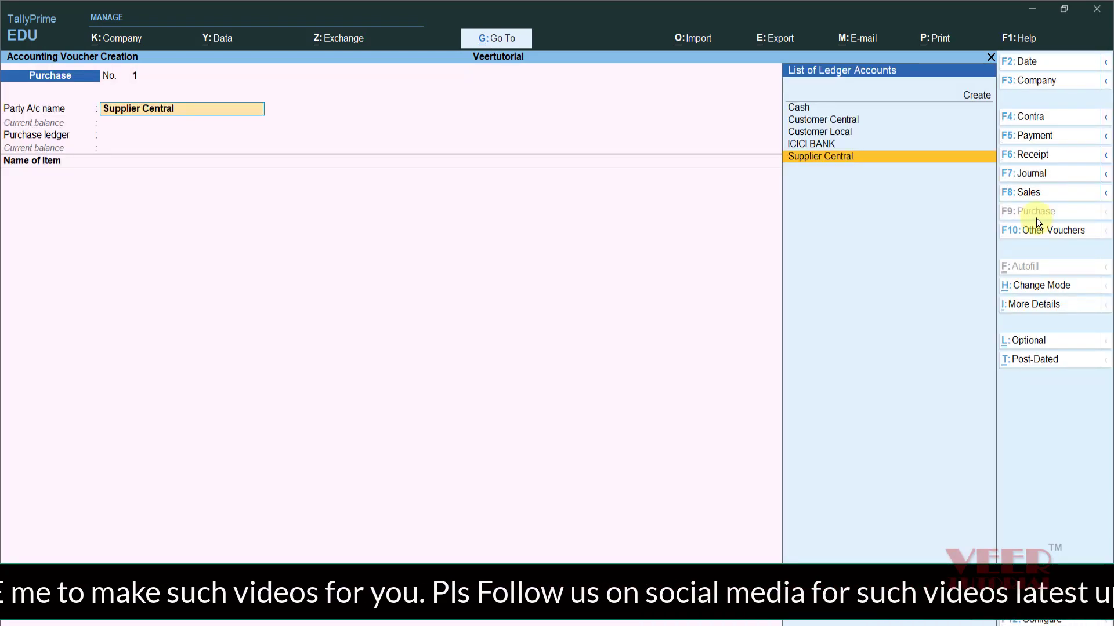
- Keep Supplier Central as the party and assign Purchase Account as the purchase ledger with the DVD tax classification
key(Return)
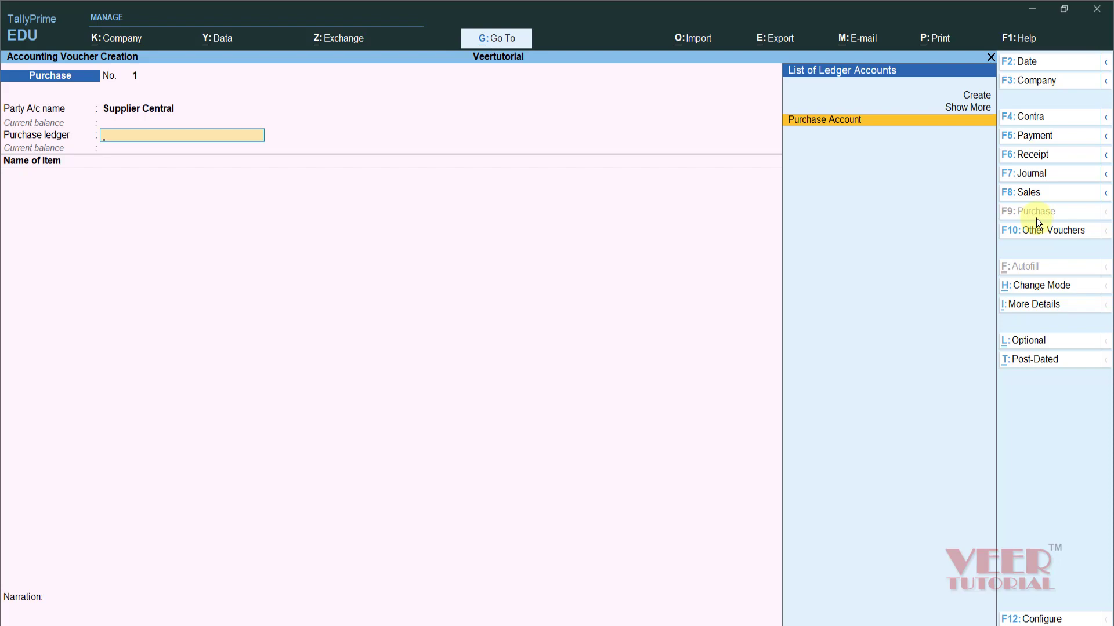
key(Return)
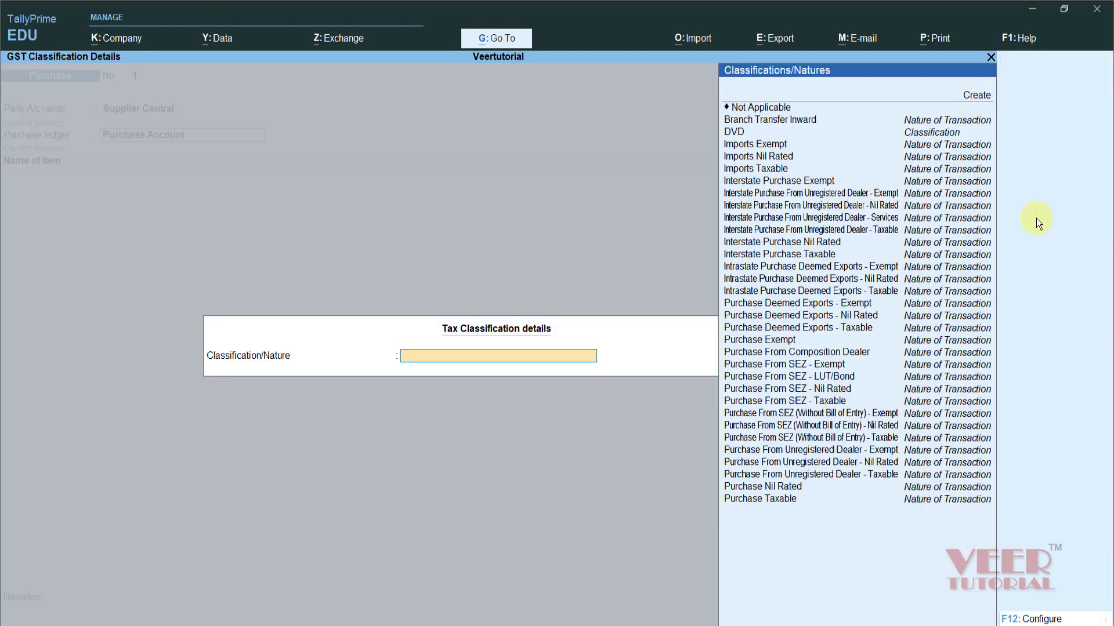
key(Down)
key(Down)
key(Down)
key(Down)
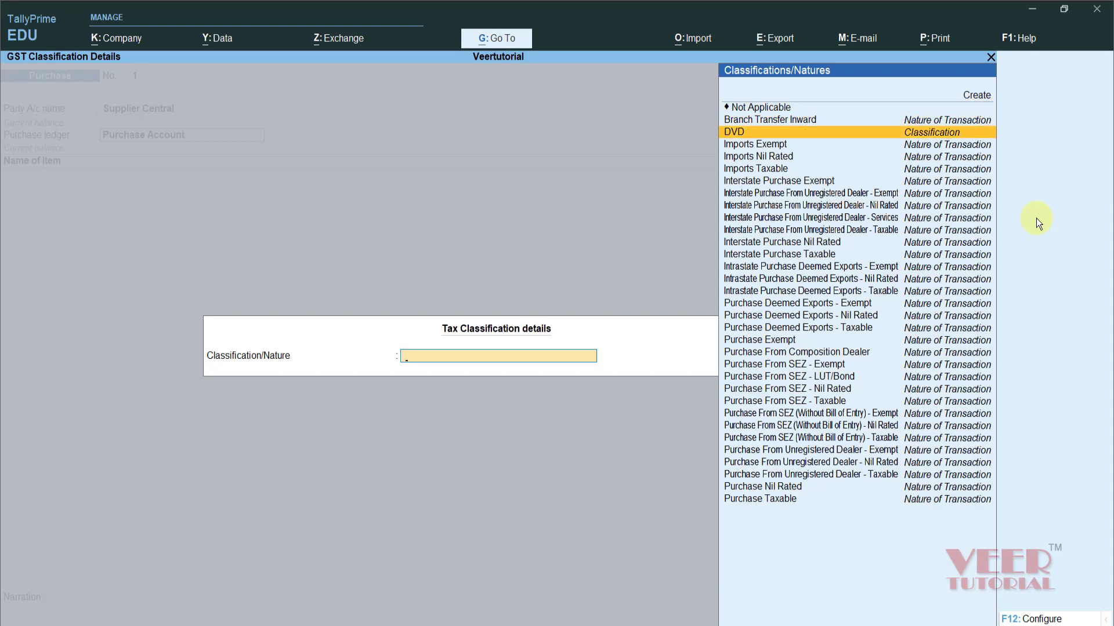
key(Return)
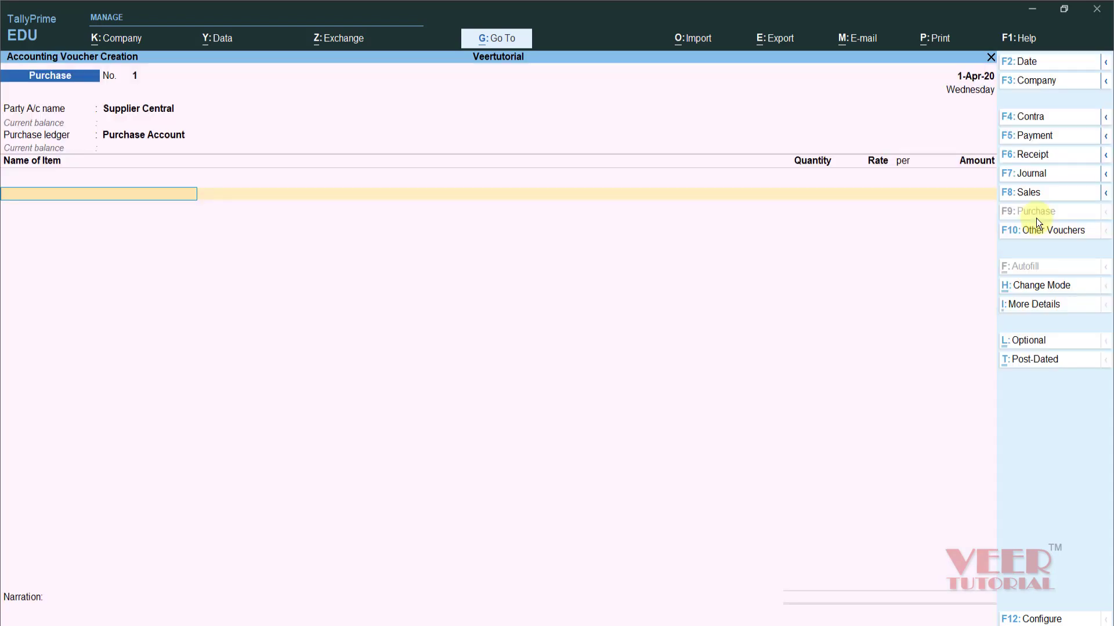
- Start a new stock item named DVD Raw from the voucher's item line, leaving the alias blank
text(Dv)
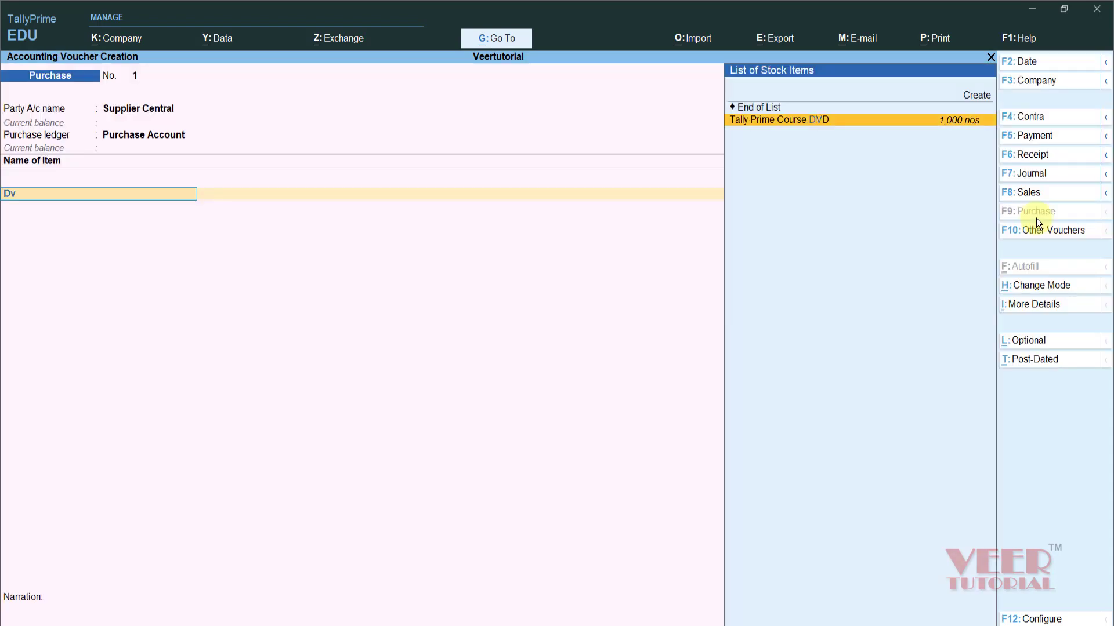
key(Up)
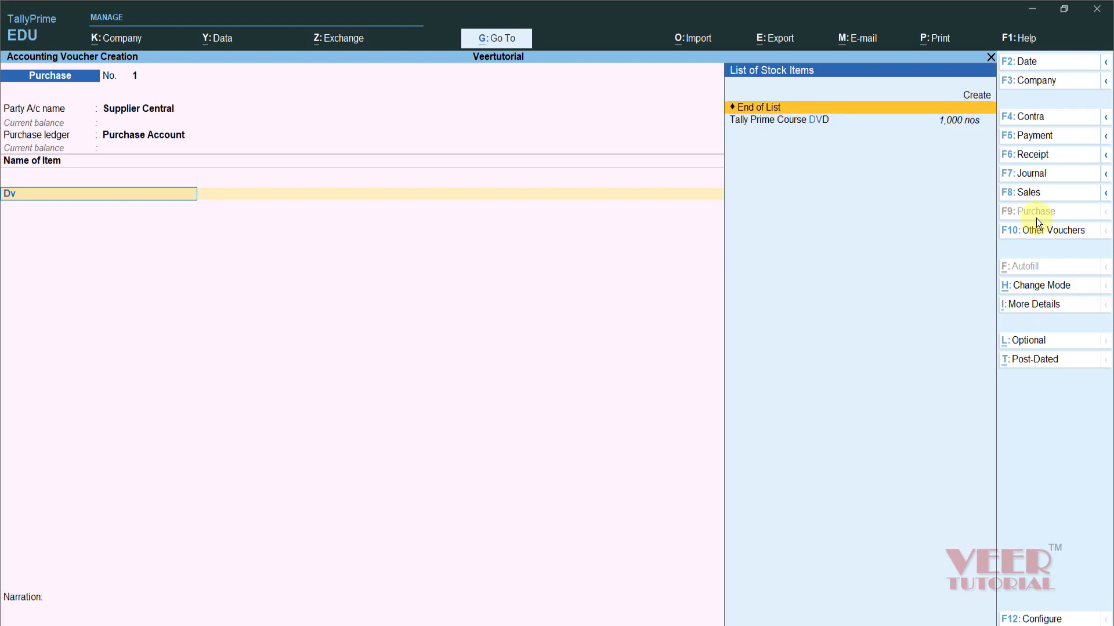
key(Down)
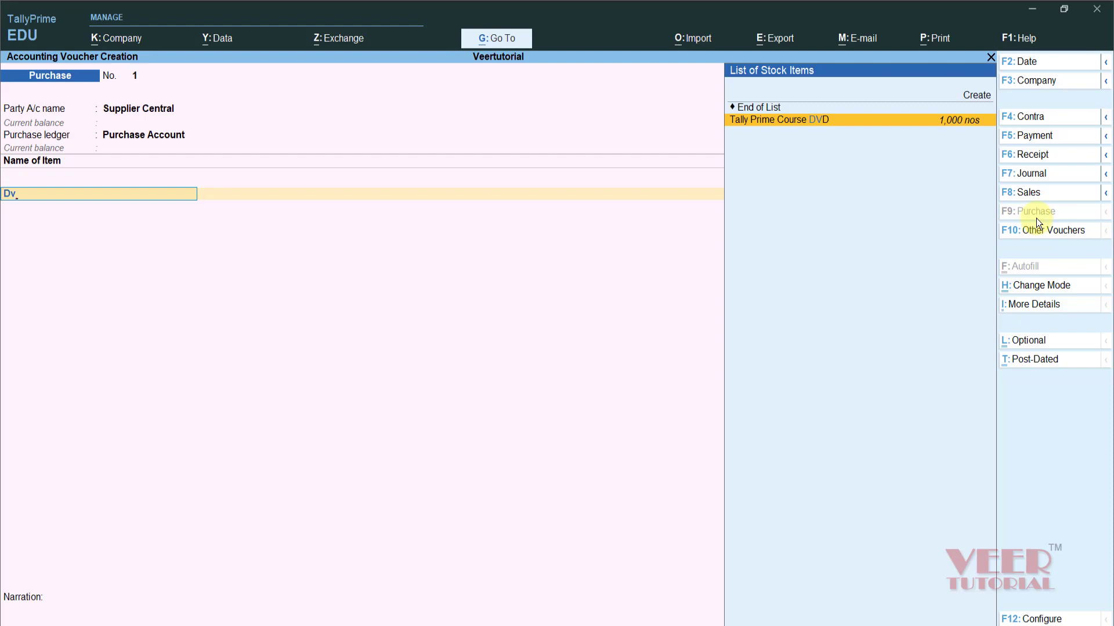
key(alt+c)
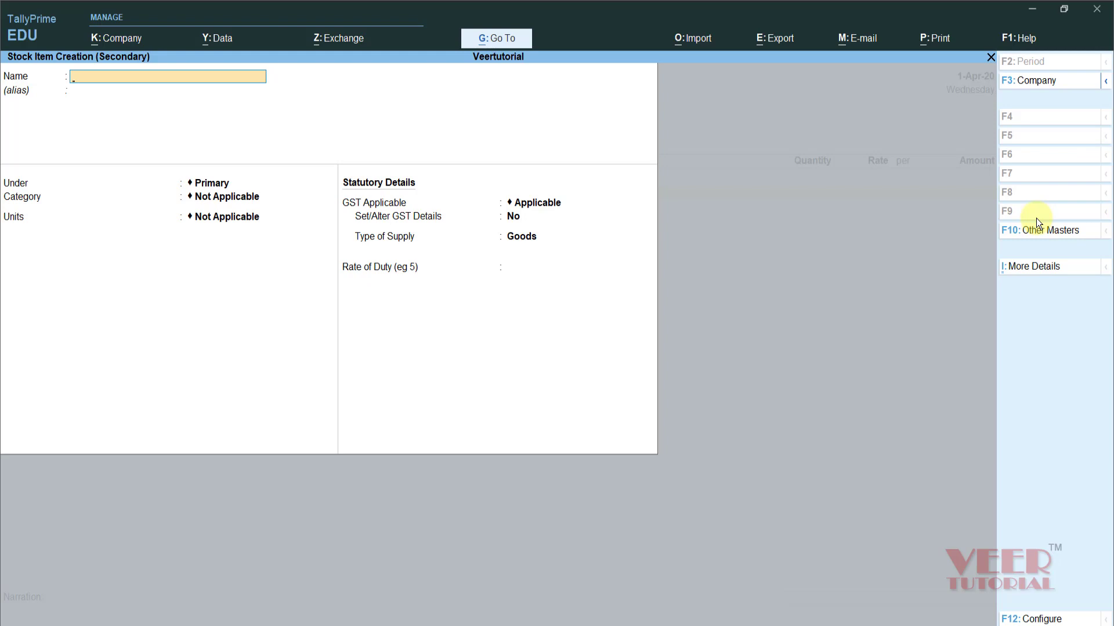
text(DVD Raw)
key(Return)
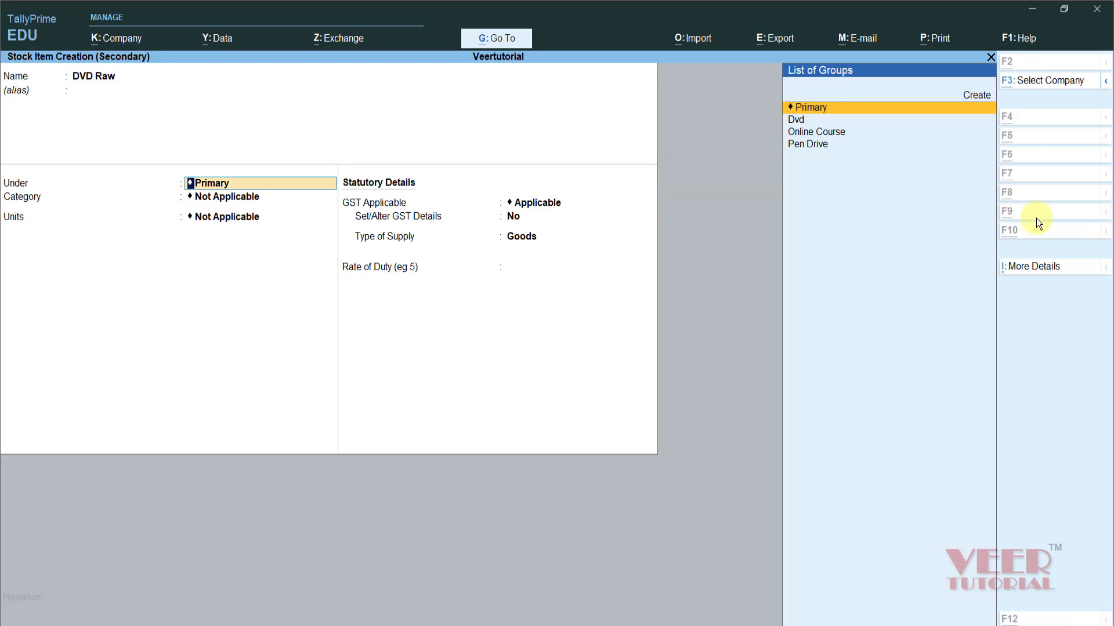
- Create the stock group Raw under Primary, with quantity addition and GST details set to No, as the item's group
key(alt+c)
text(Raw)
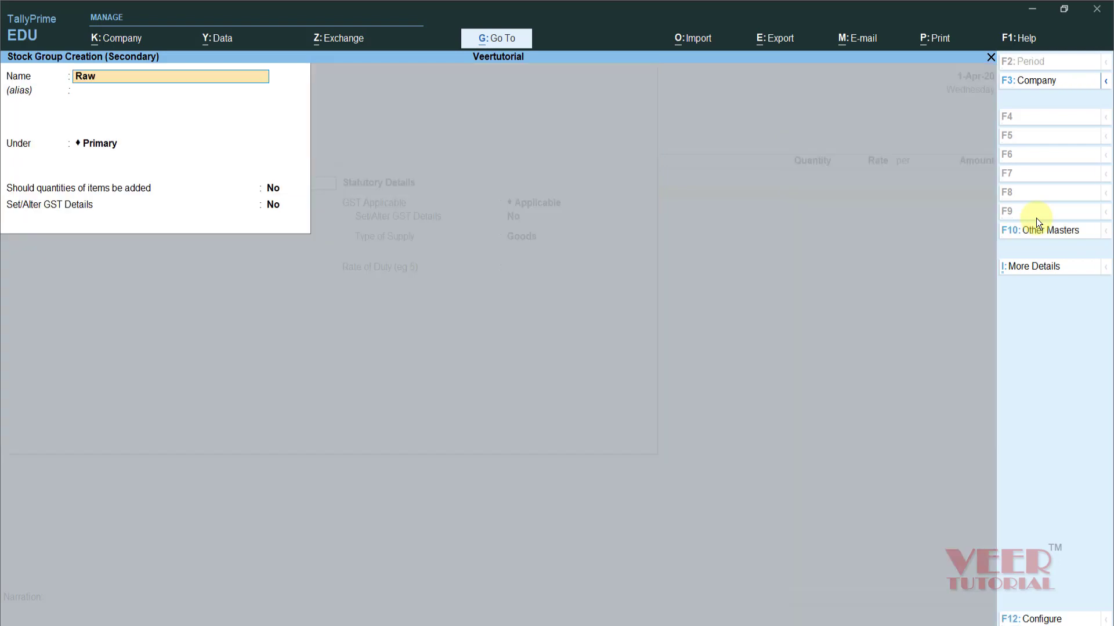
key(Return)
key(Return)
key(Return)
key(Return)
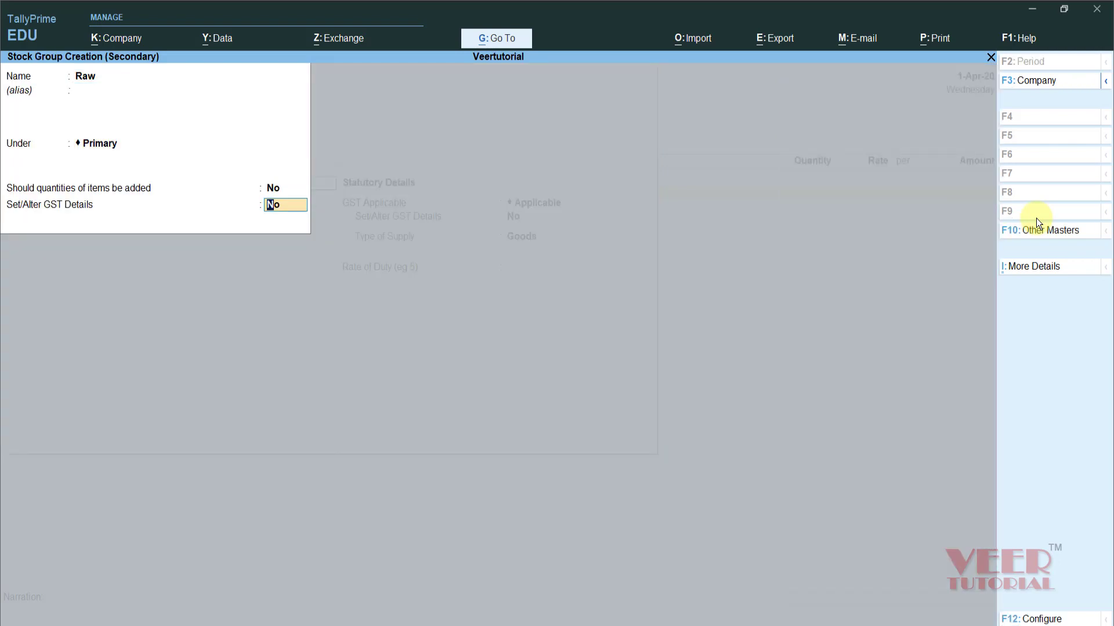
key(Return)
key(Return)
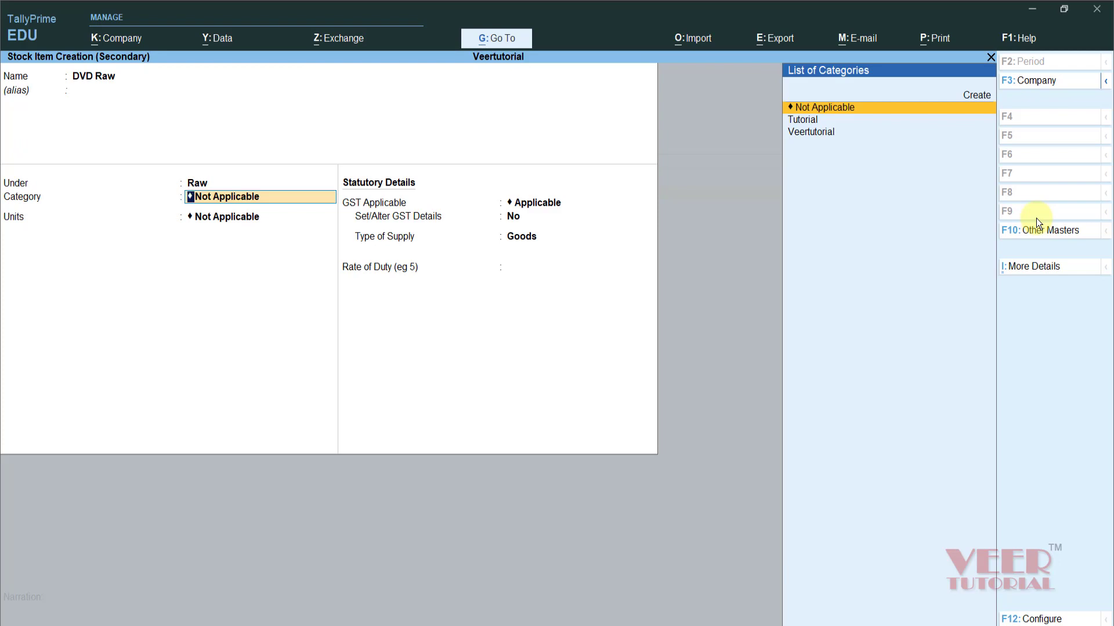
- Leave the stock item's category as Not Applicable and set its units to nos
key(Return)
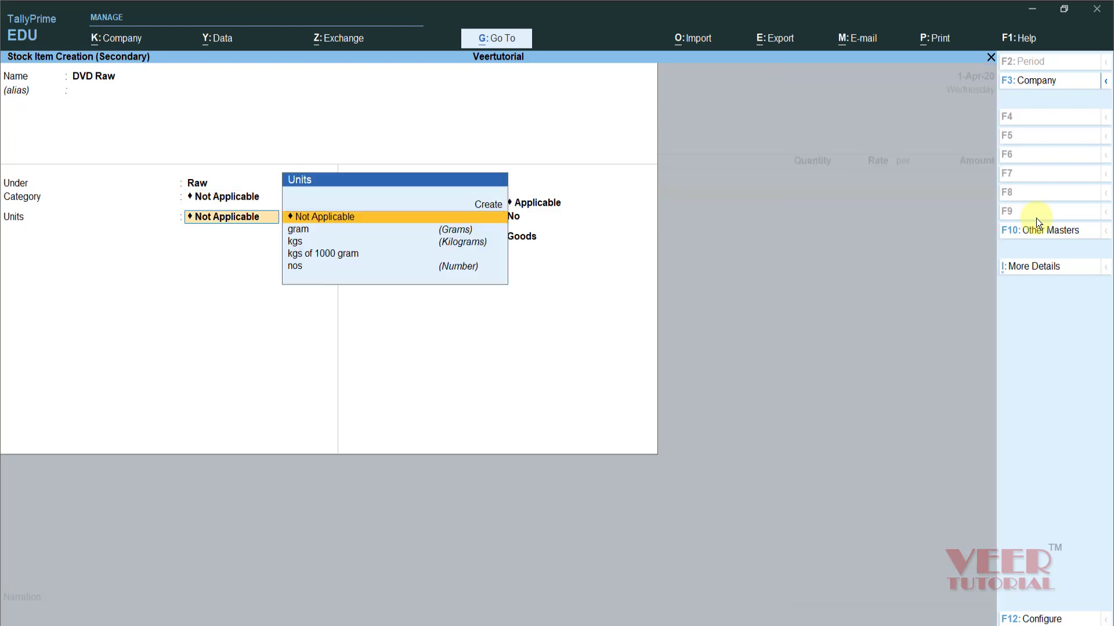
key(Down)
key(Down)
key(Down)
key(Down)
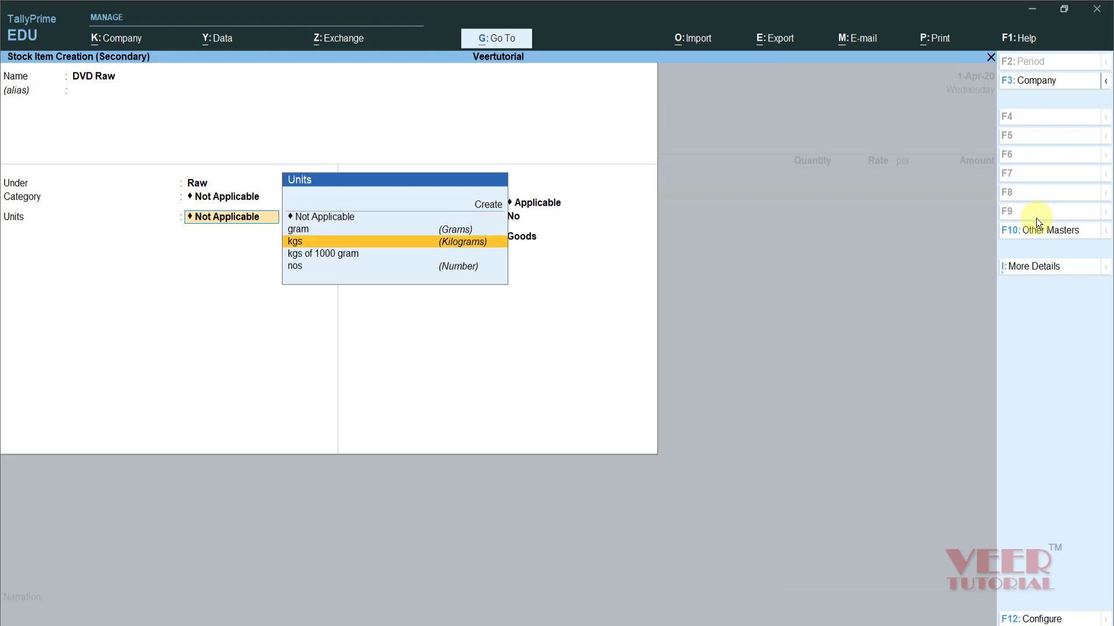
key(Return)
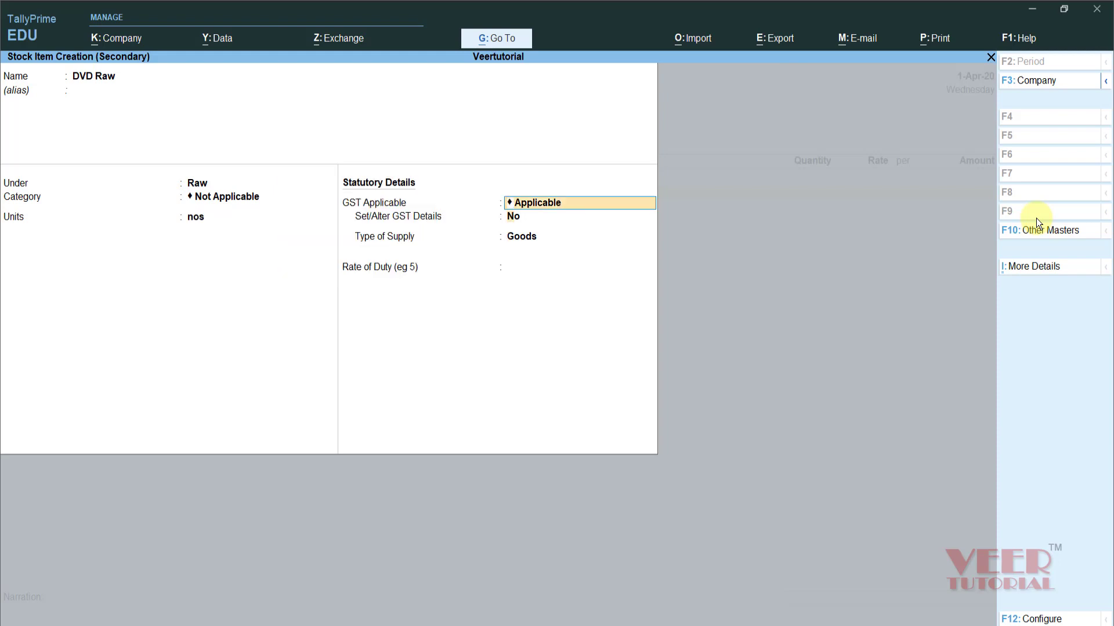
- Keep GST applicable for DVD Raw and set its GST details to the DVD classification
key(Return)
text(y)
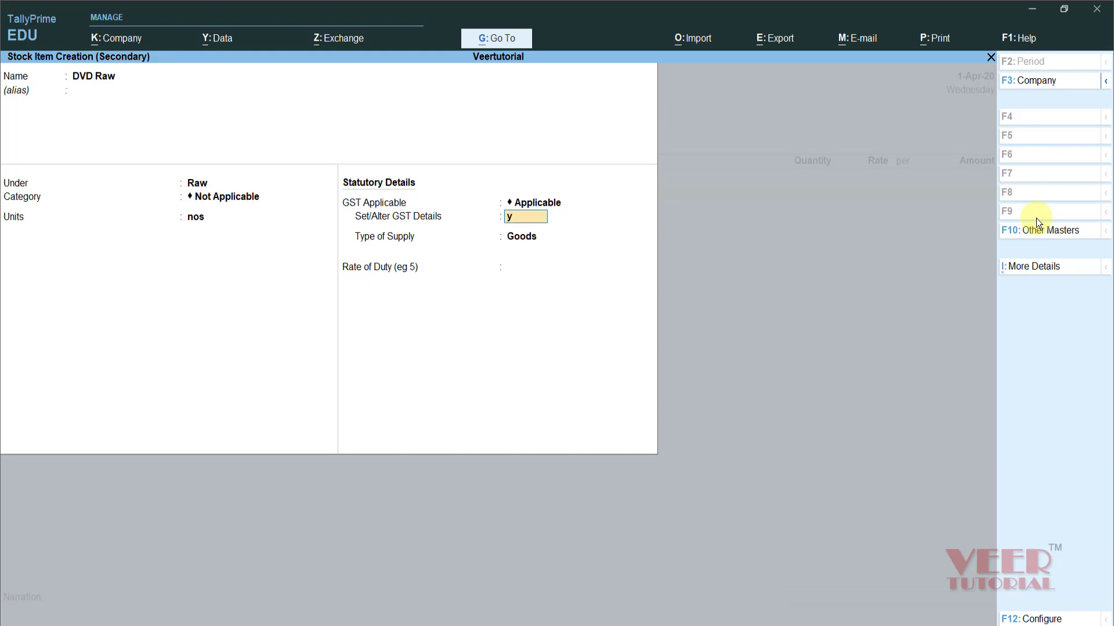
key(Return)
key(BackSpace)
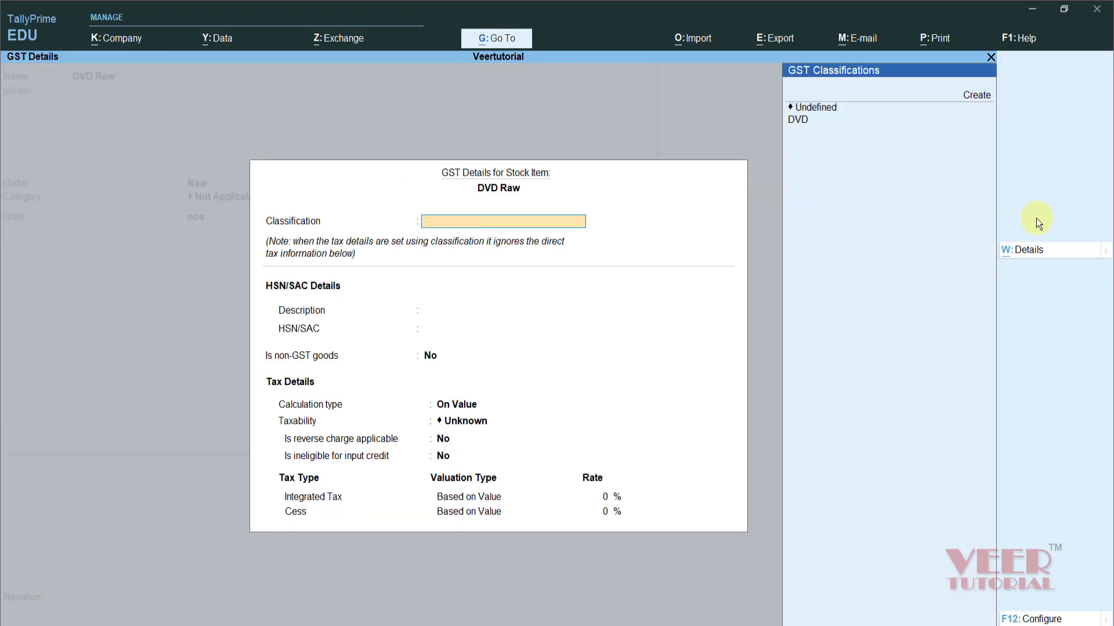
key(Down)
key(Down)
key(Return)
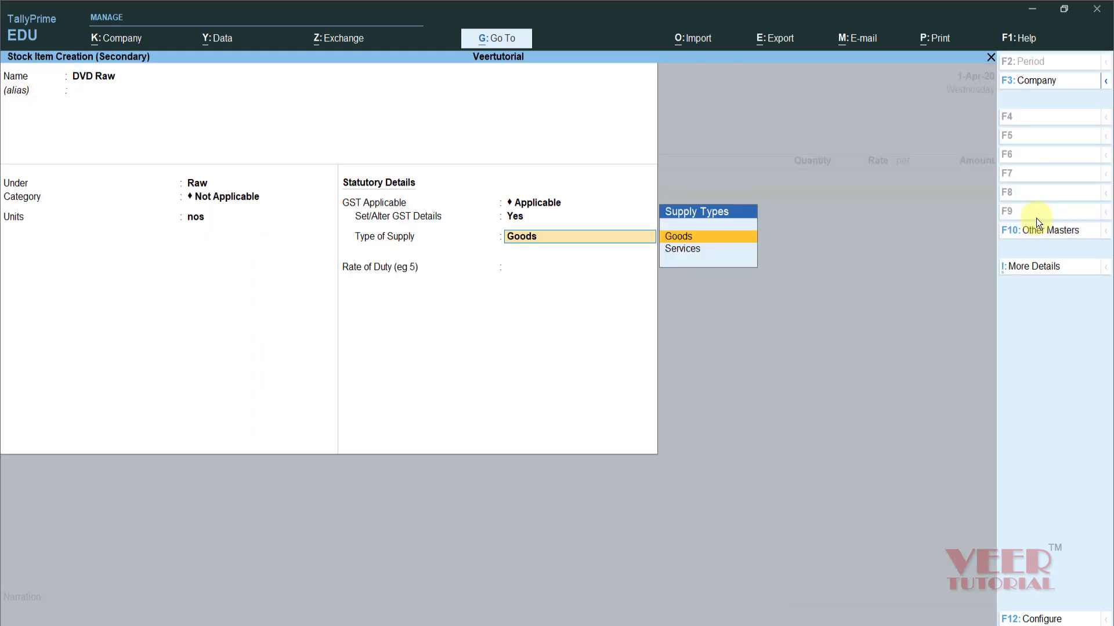
- Keep the supply type as Goods, enter no duty rate and save the DVD Raw stock item
key(Return)
key(Return)
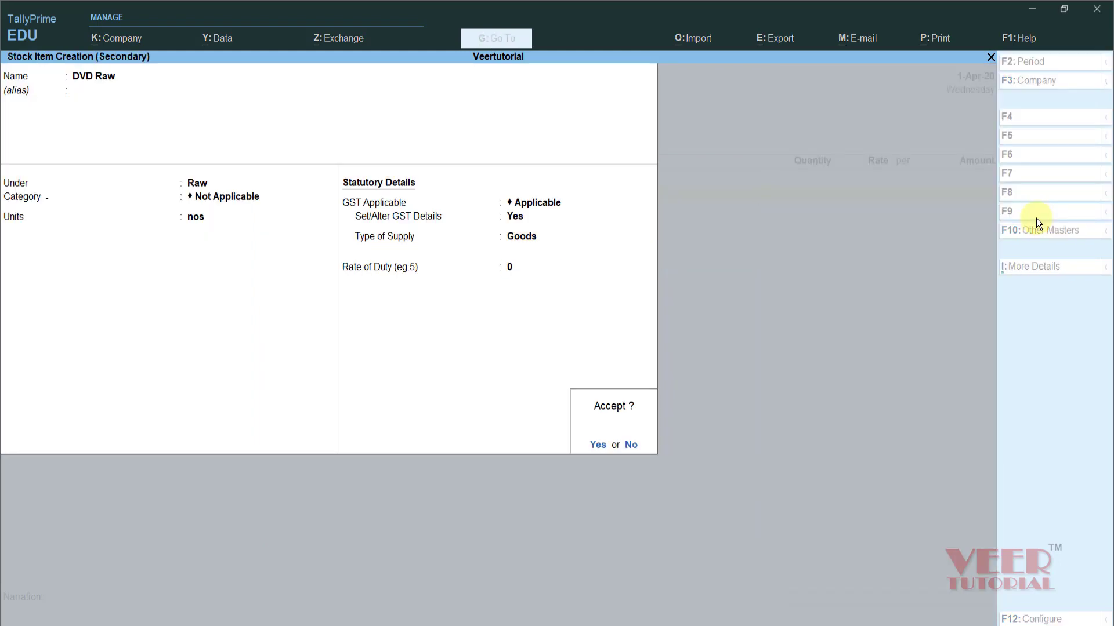
key(Return)
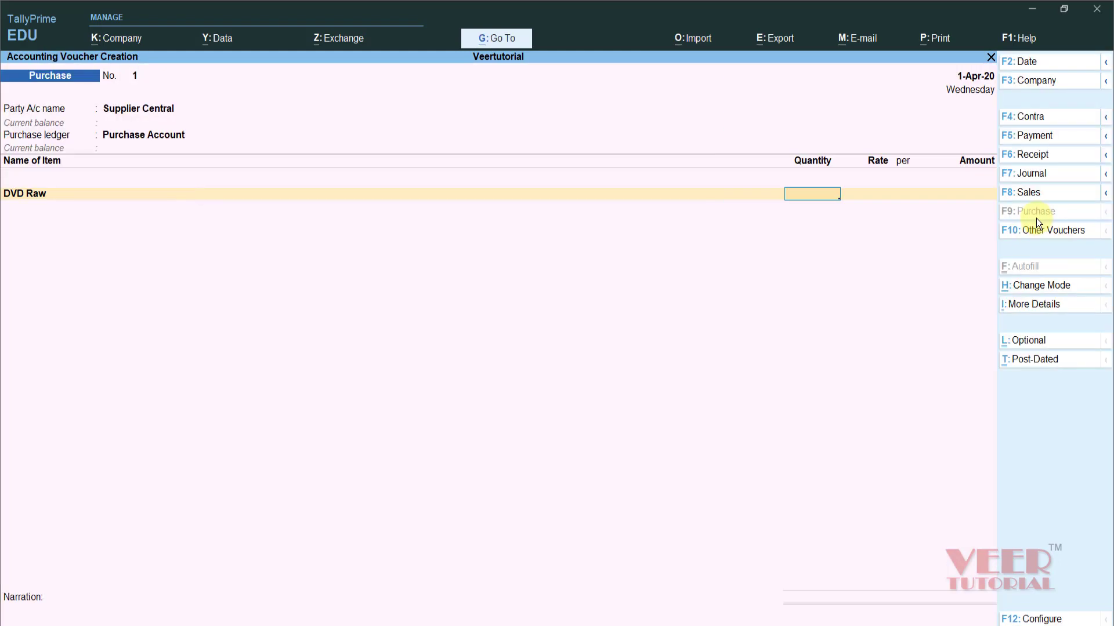
- Enter 500 nos of DVD Raw at a rate of 20 per nos in the purchase voucher
text(500)
key(Return)
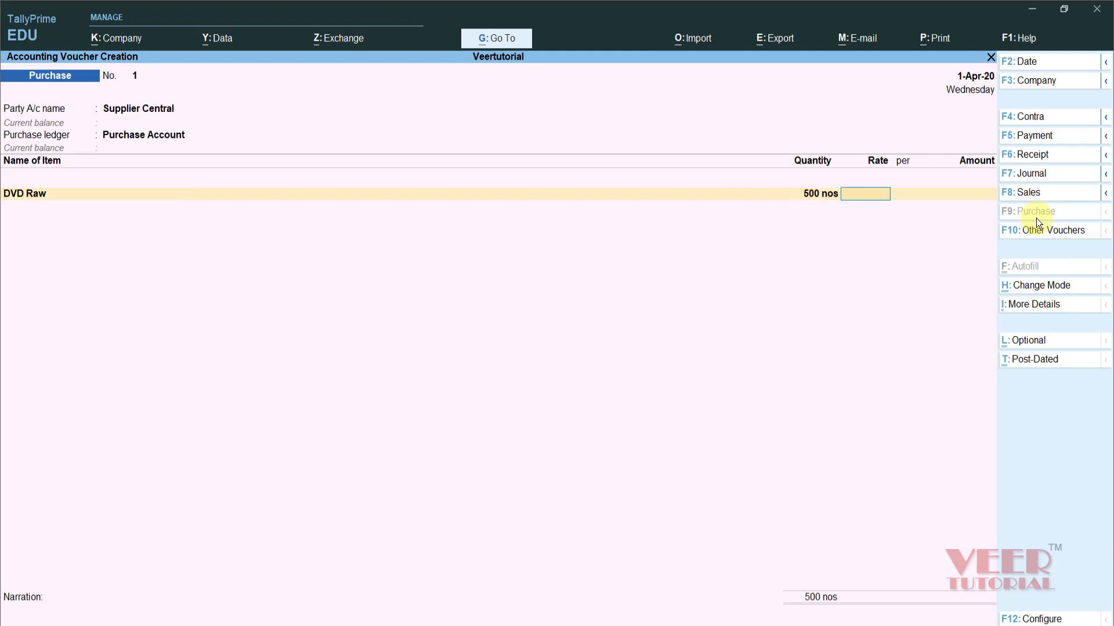
text(20)
key(Return)
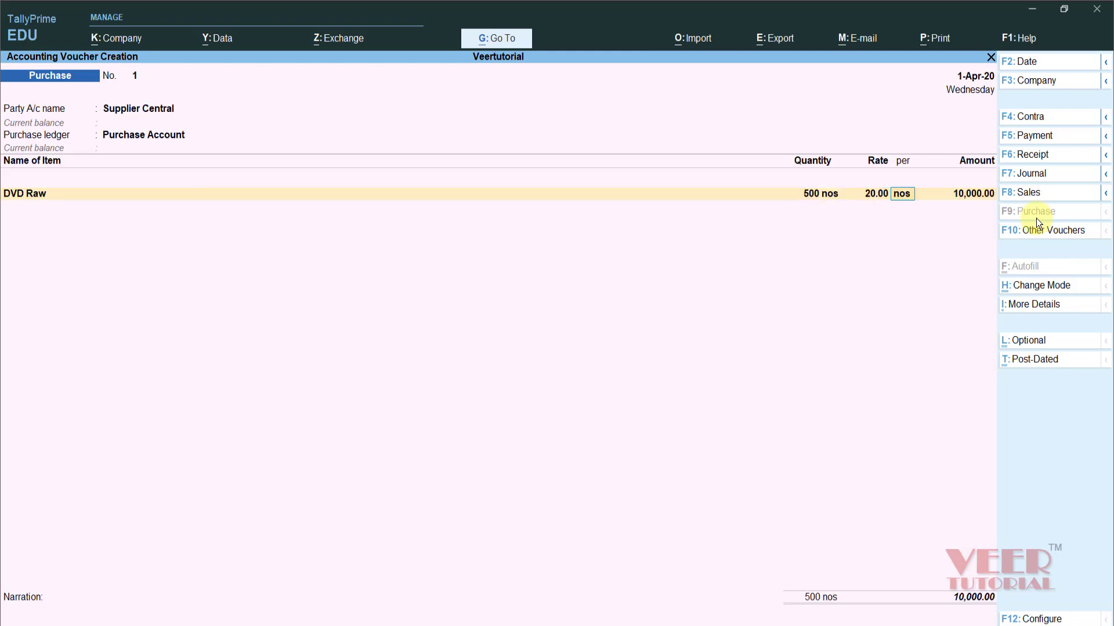
key(Return)
key(Return)
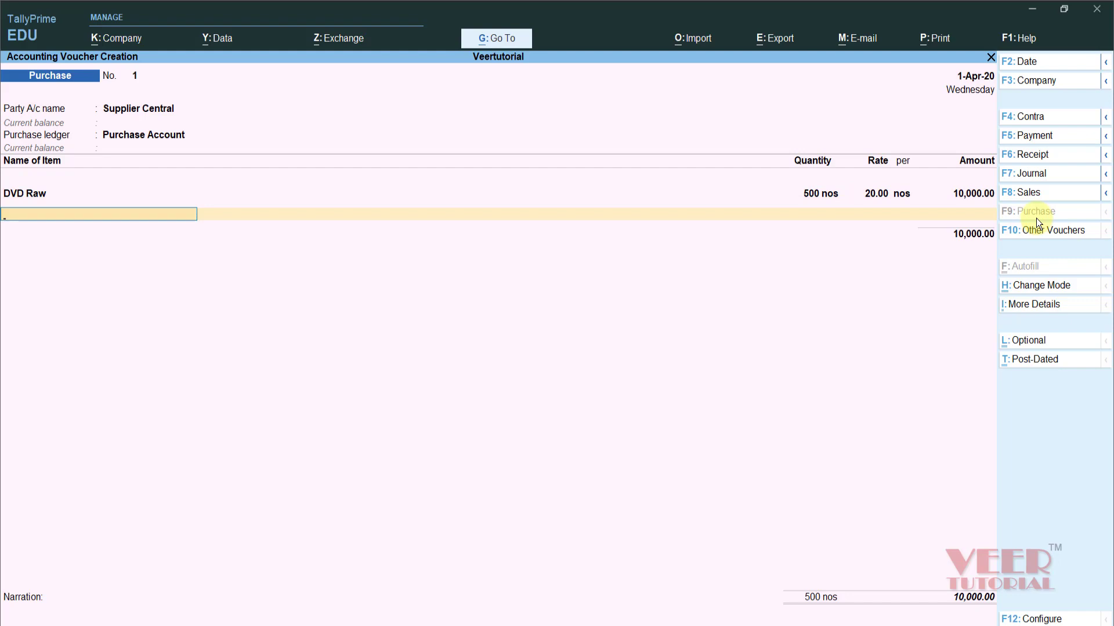
key(Return)
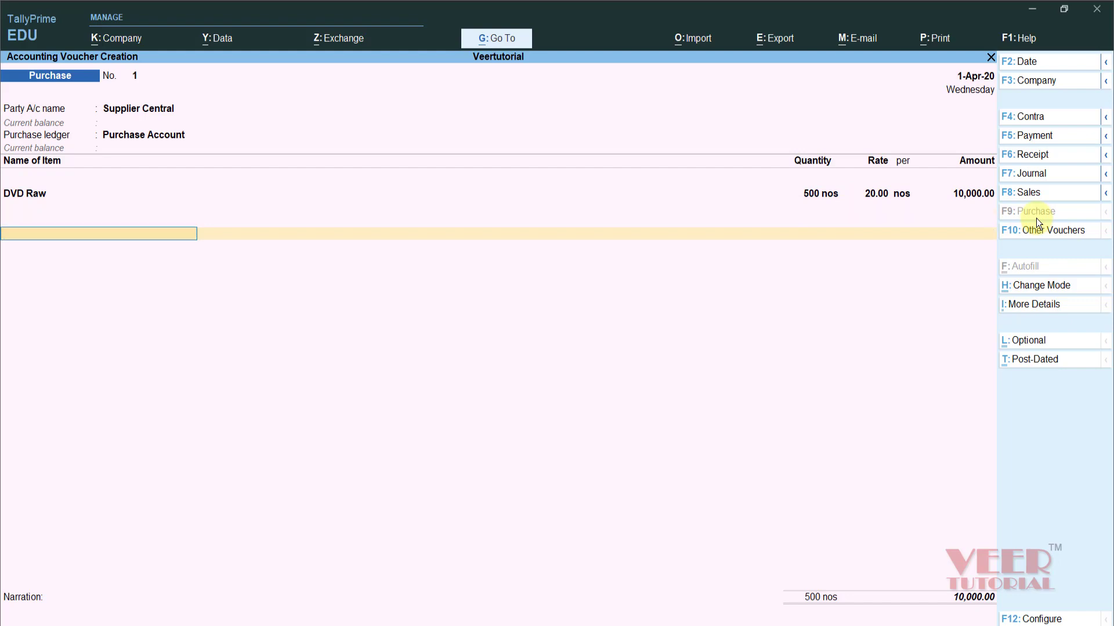
key(BackSpace)
key(Return)
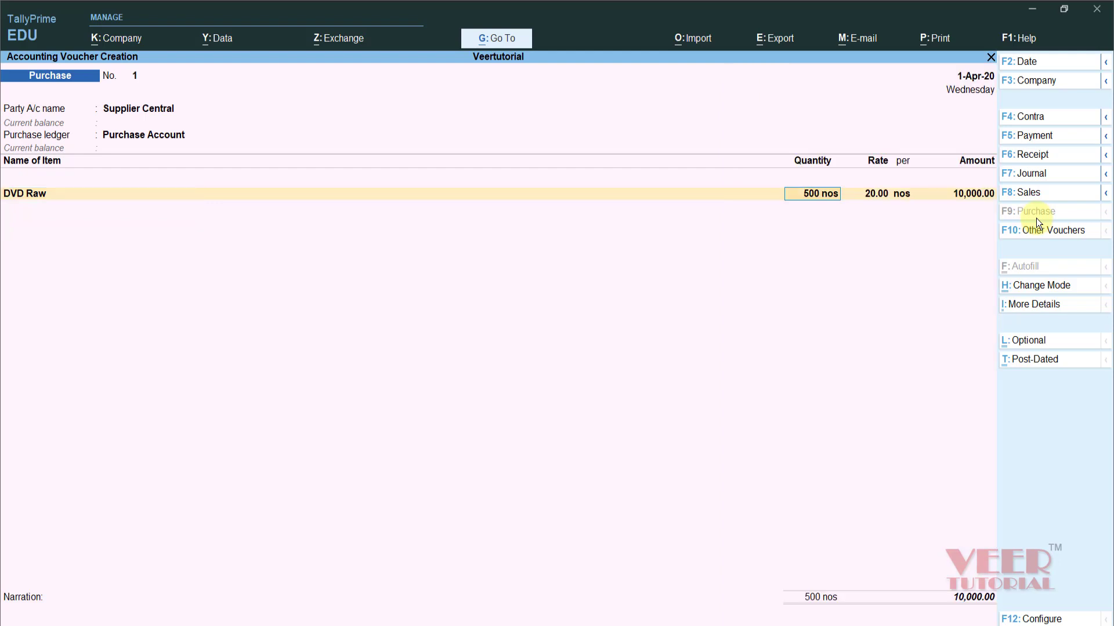
key(Return)
key(Return)
key(Return)
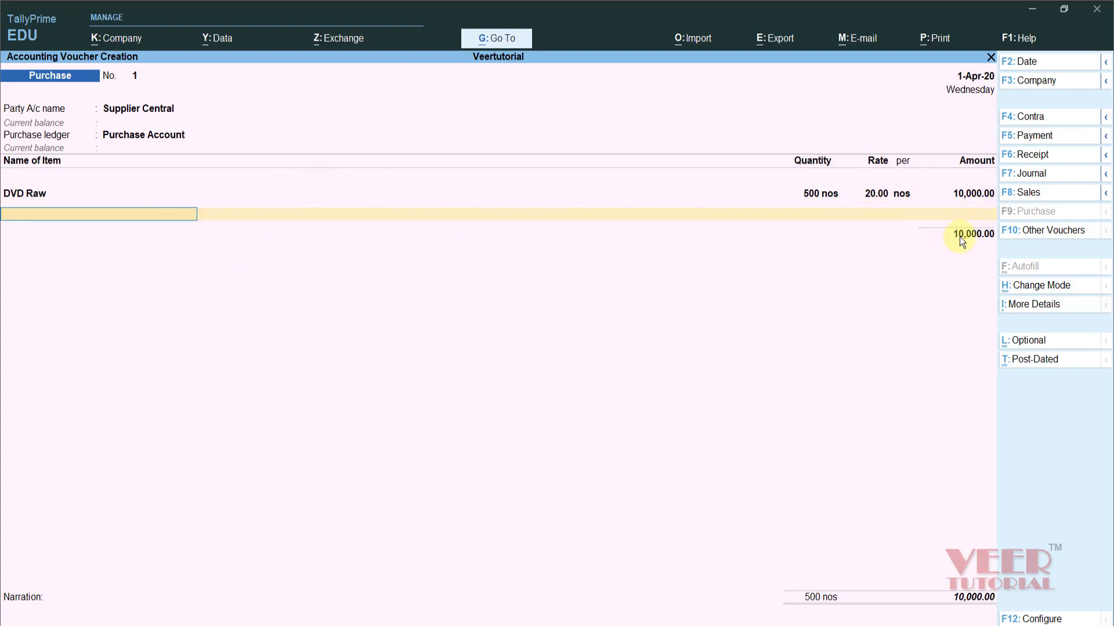
- Finish the item list, add the Igst Input ledger to the purchase voucher and accept its calculated tax amount
key(Return)
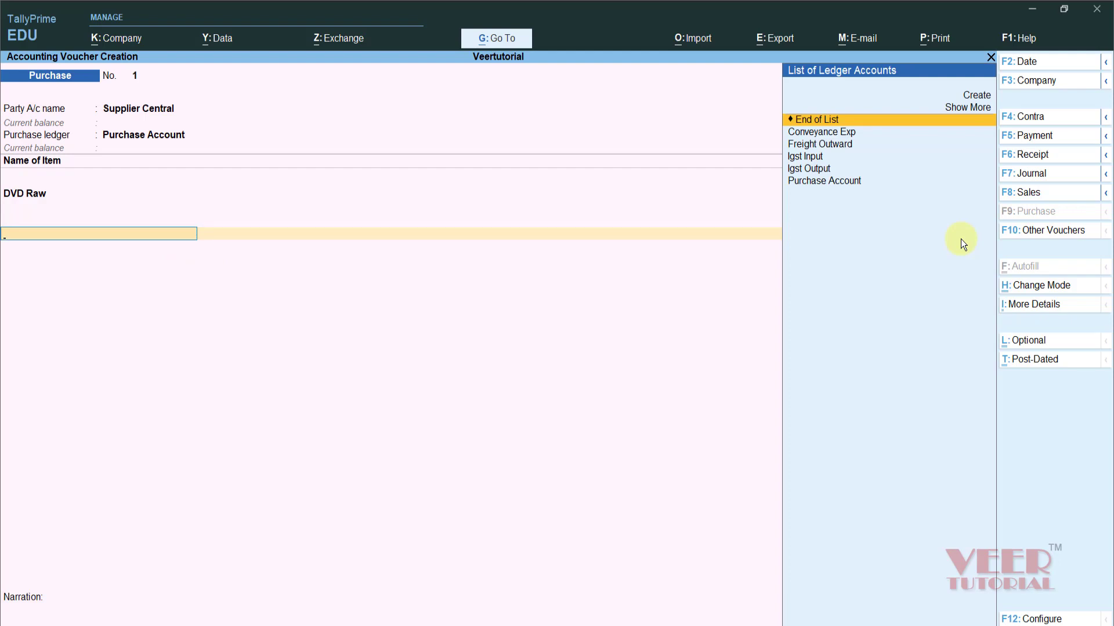
key(Down)
key(Down)
key(Down)
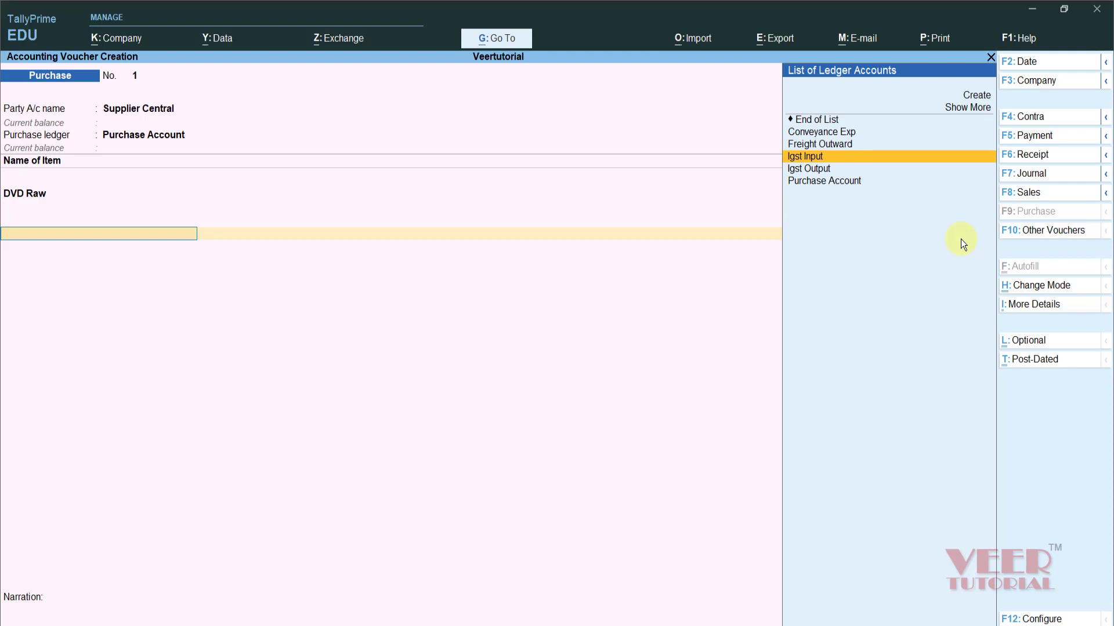
key(Return)
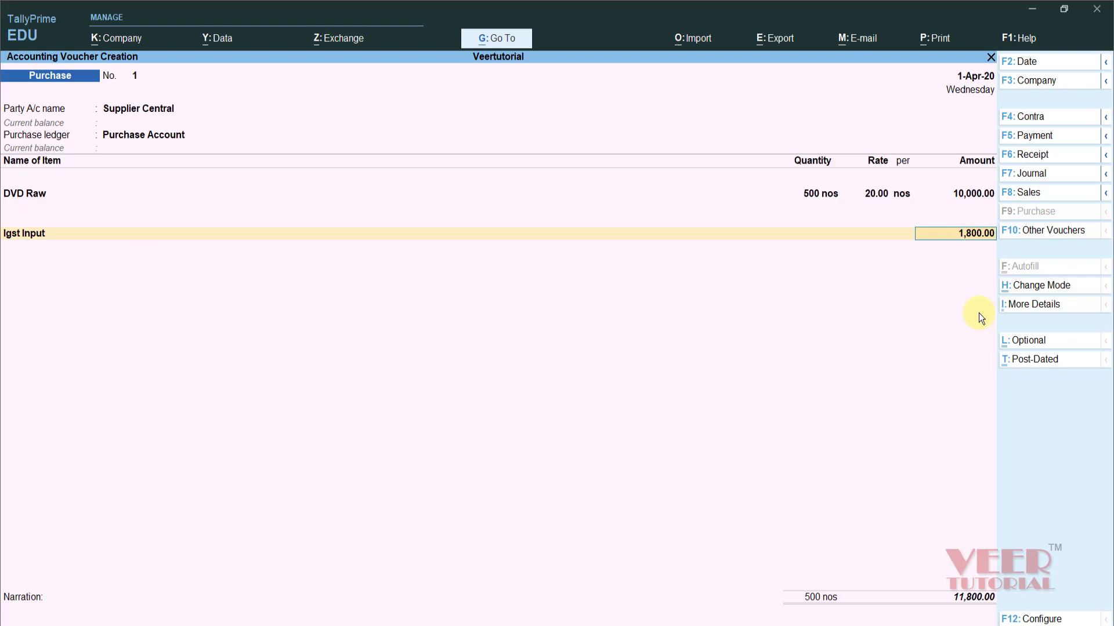
key(ctrl)
key(Return)
key(Return)
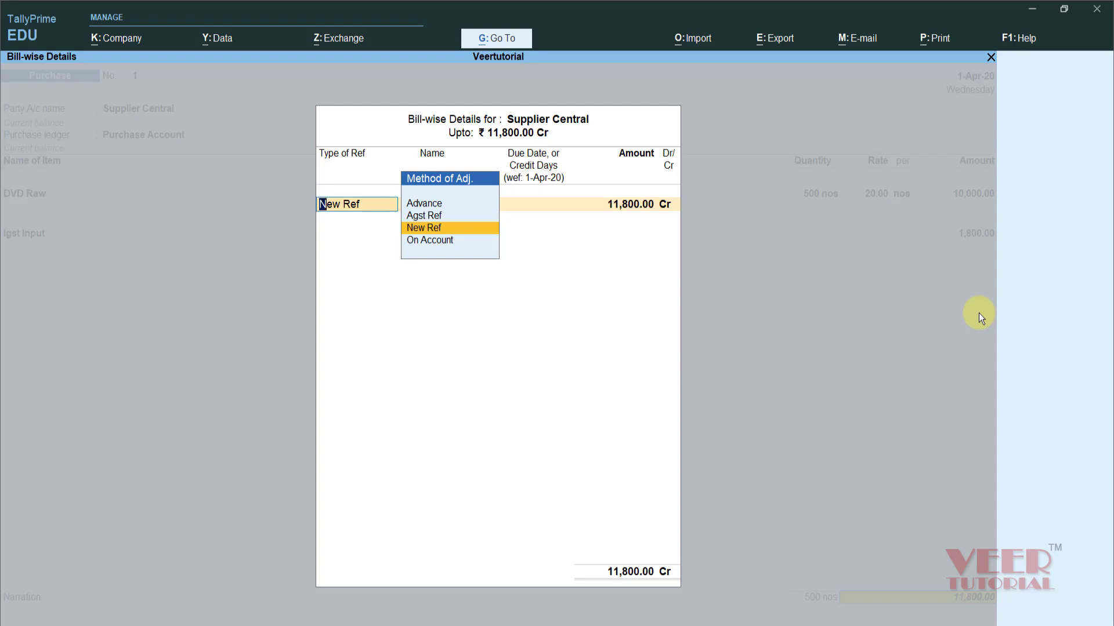
- Record the full amount for Supplier Central as New Ref 12102 with 30 credit days in the bill-wise details
key(Return)
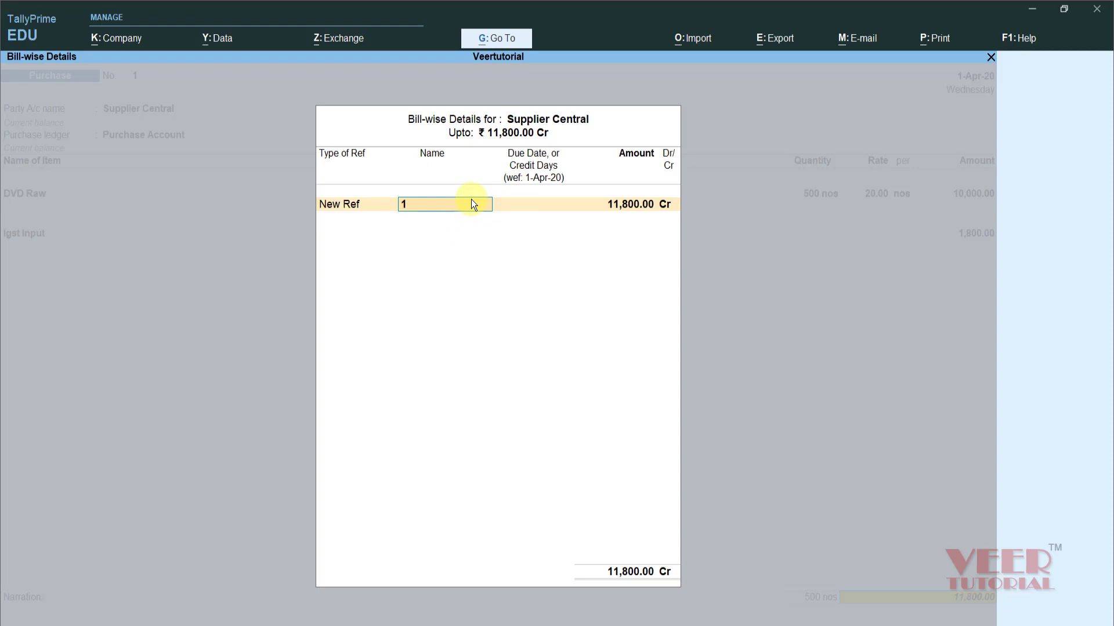
text(12102)
key(Return)
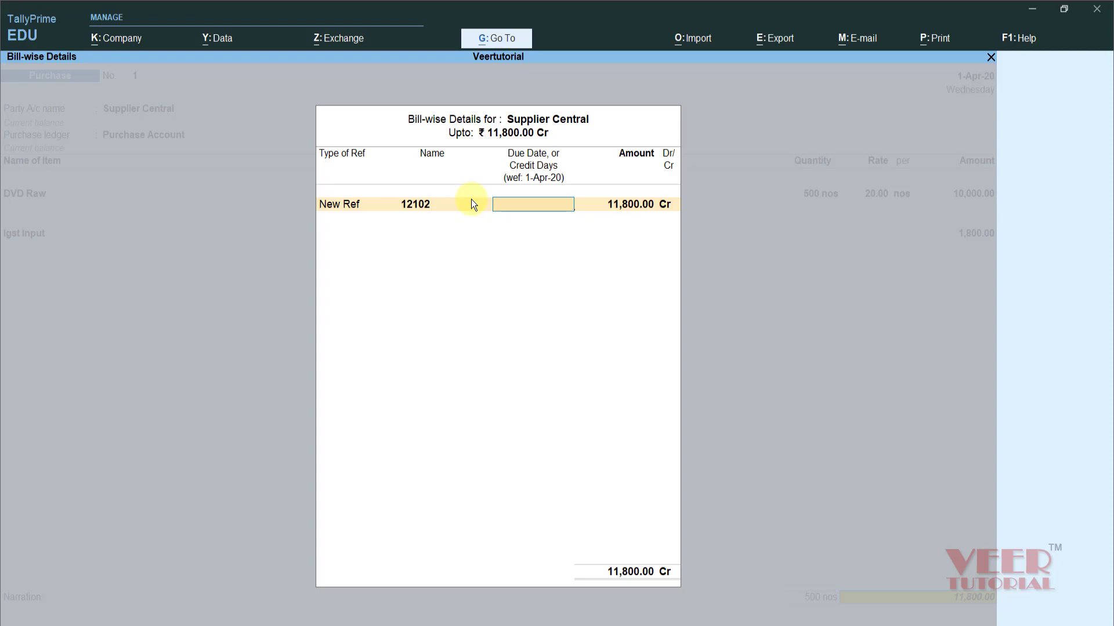
text(30)
key(Return)
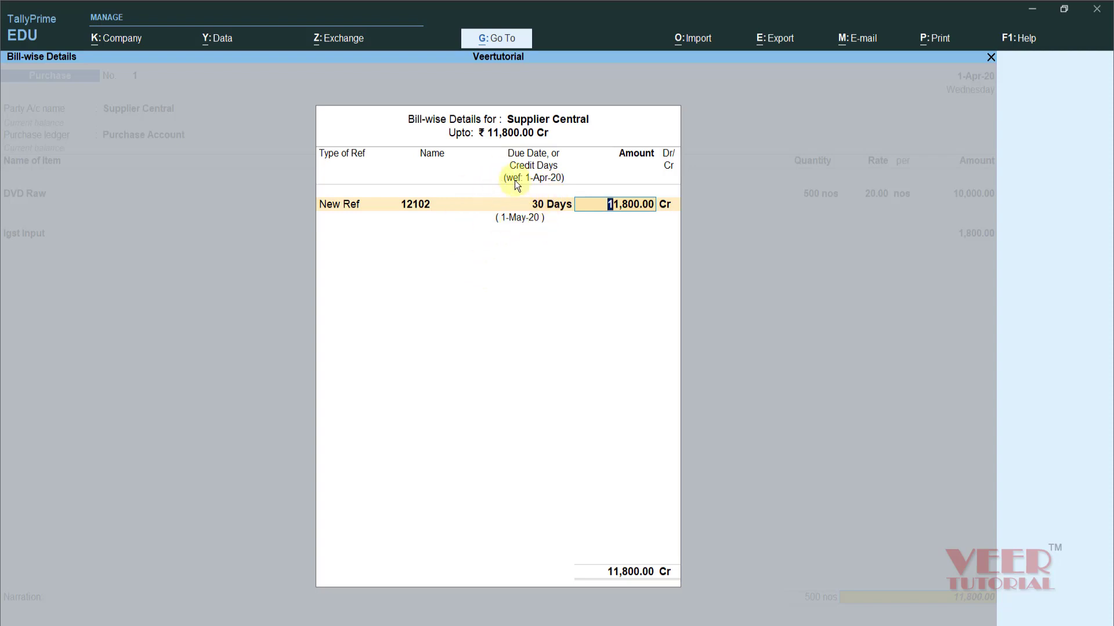
key(Return)
key(Return)
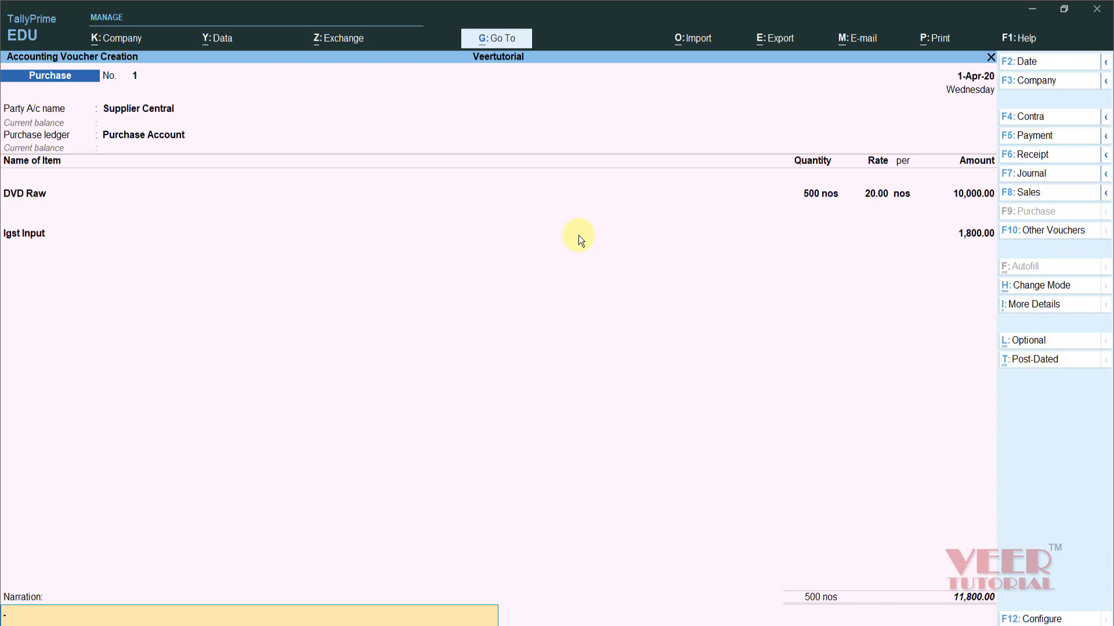
- Save the purchase voucher without a narration and leave voucher entry
key(Return)
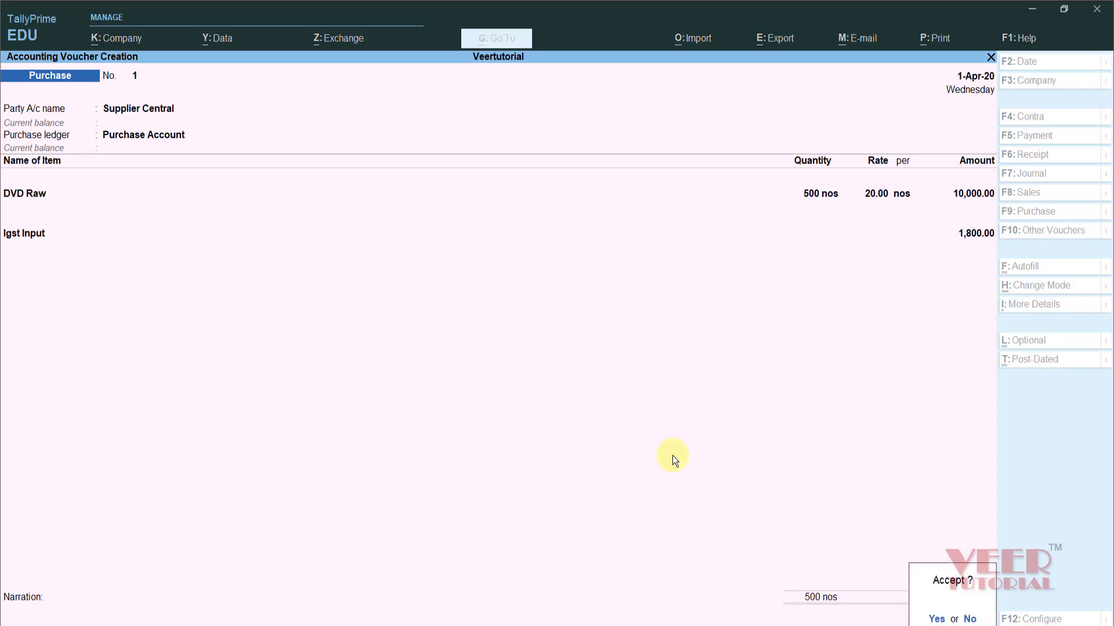
key(Return)
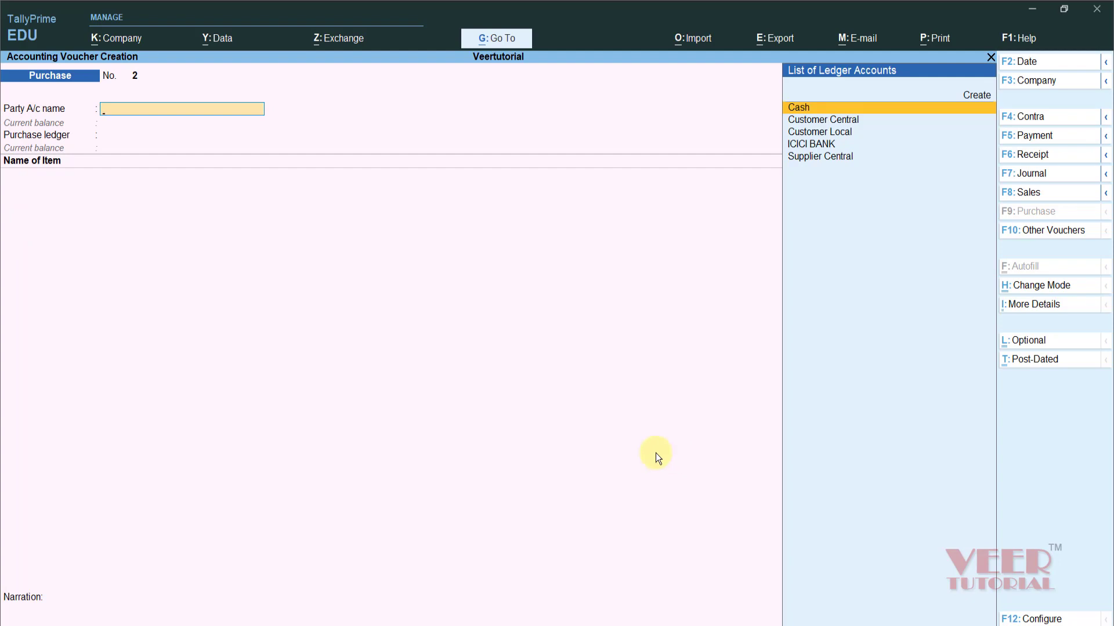
key(Escape)
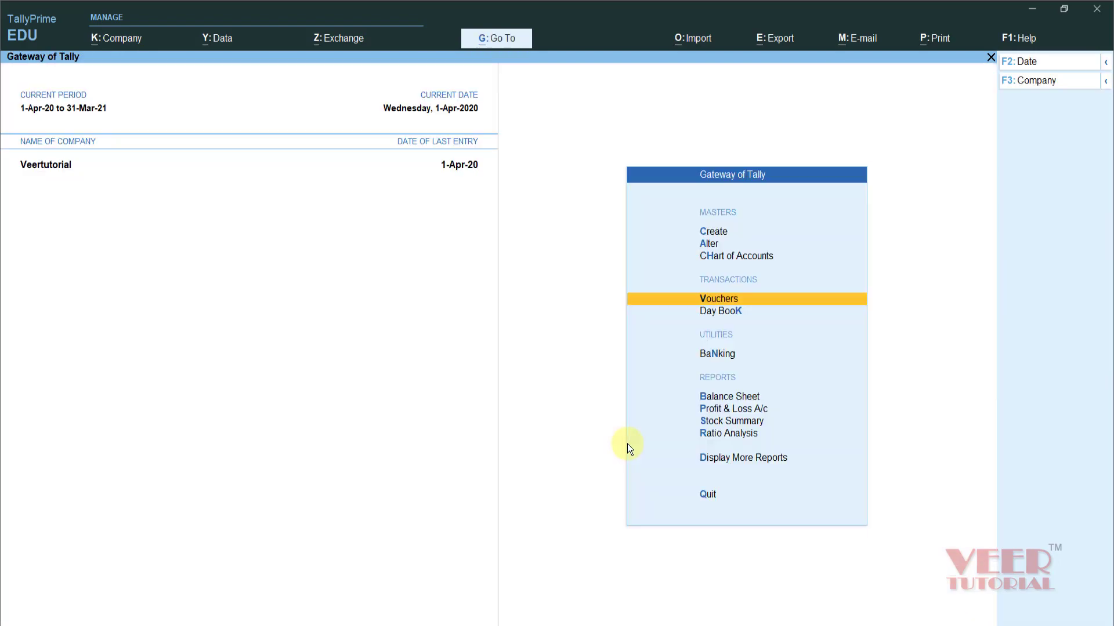
- Start a new sales voucher and set its voucher mode to Item Invoice
key(Return)
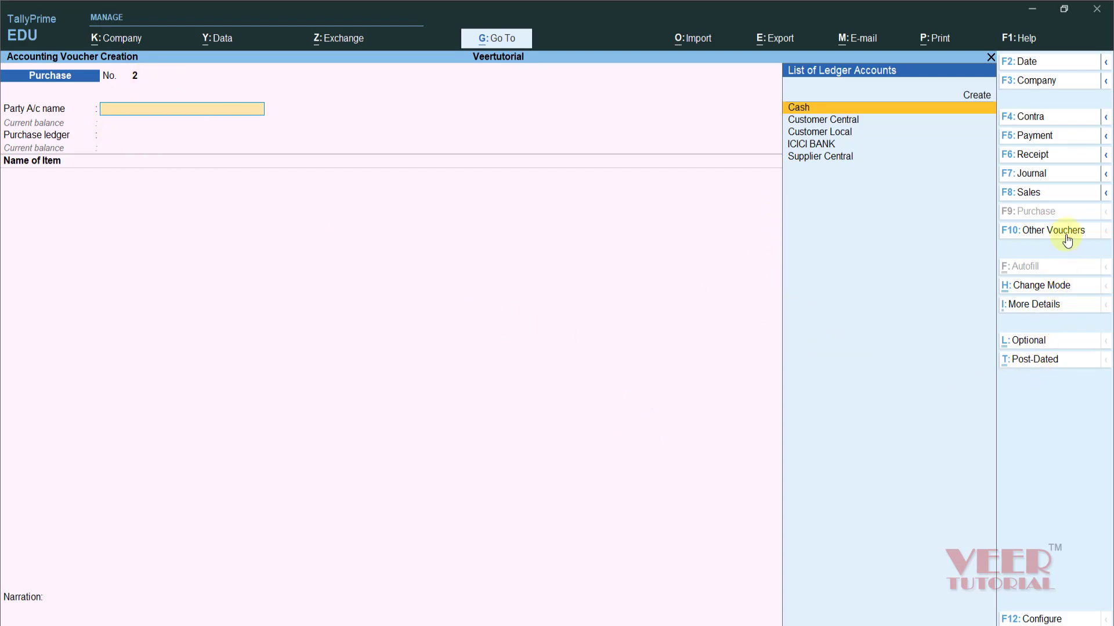
click(1027, 192)
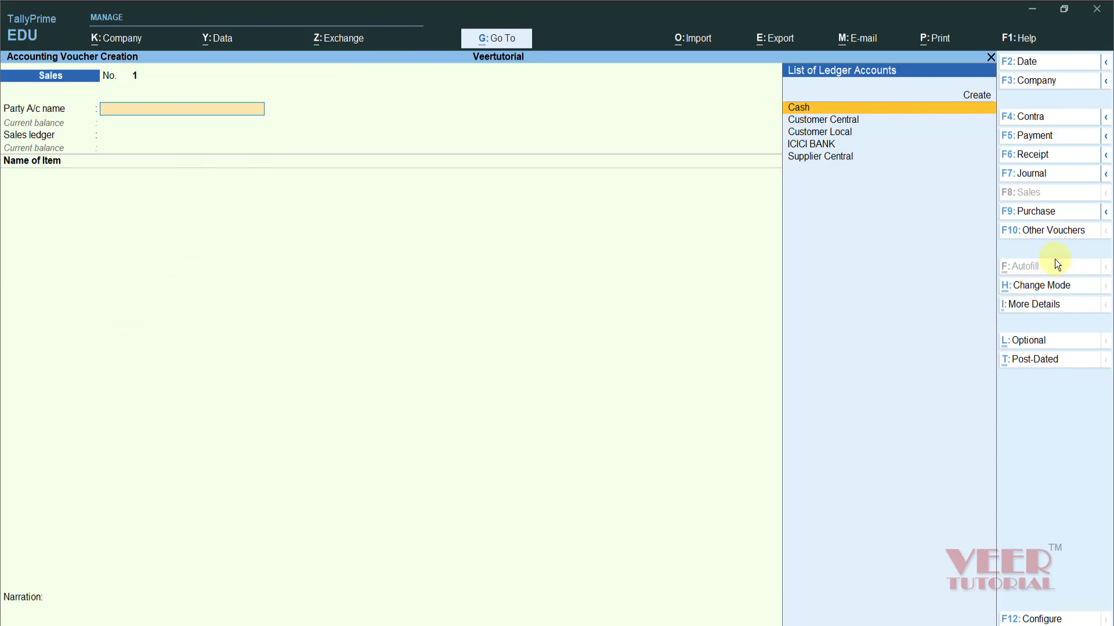
click(1036, 290)
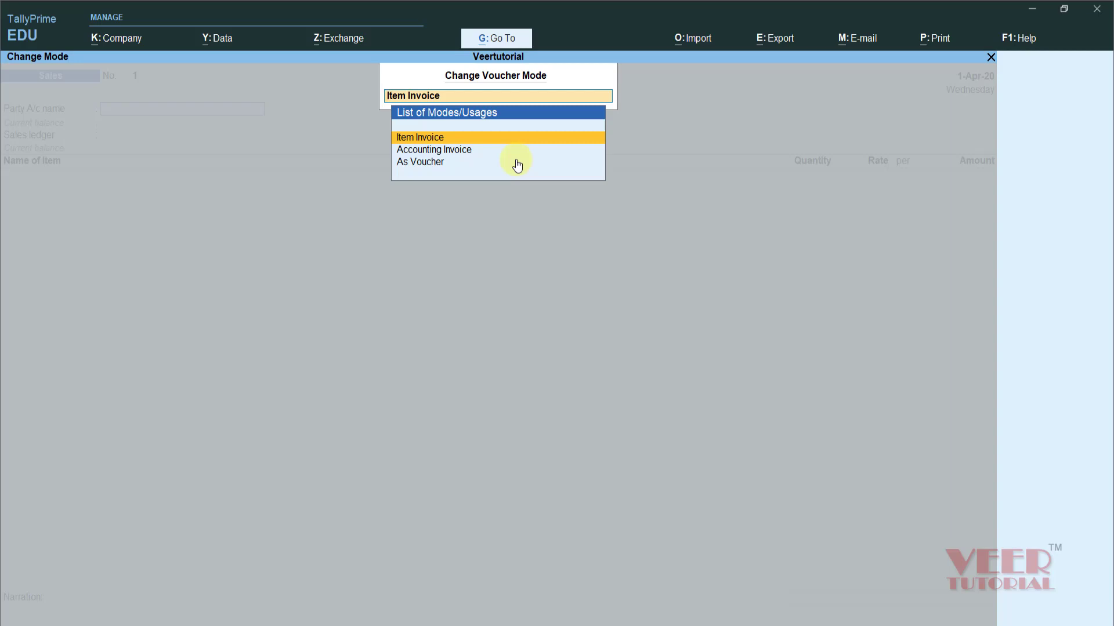
key(Down)
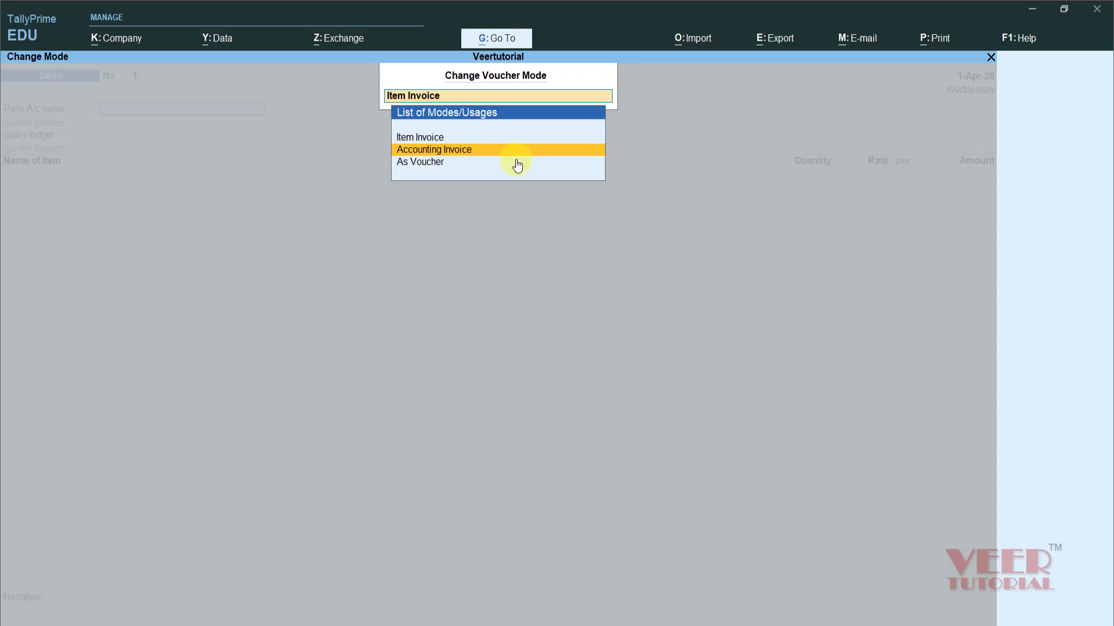
key(Down)
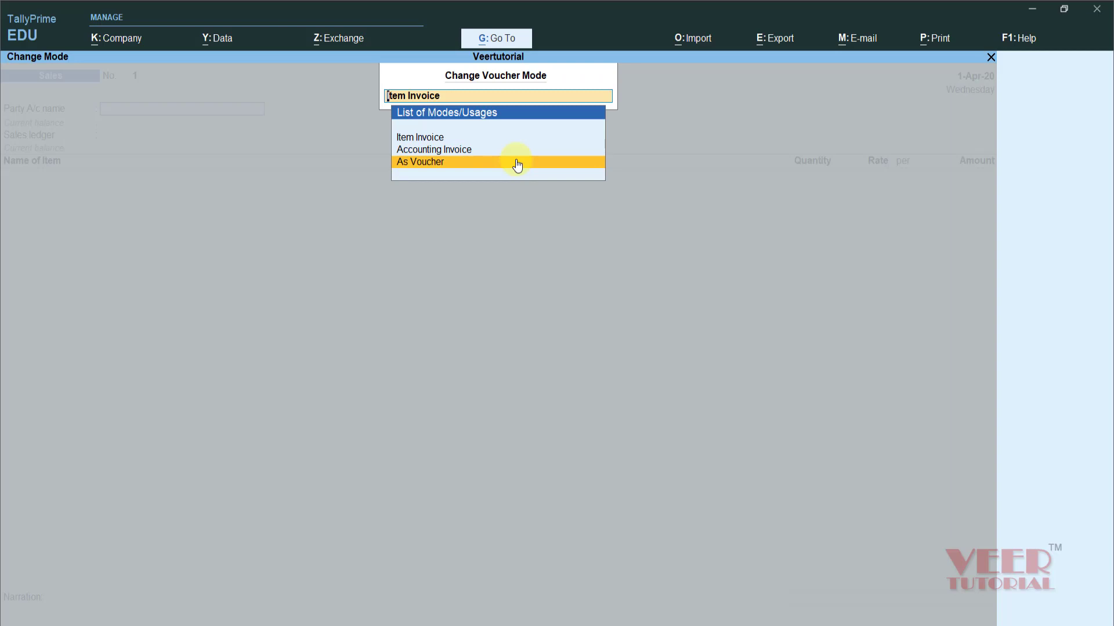
key(Up)
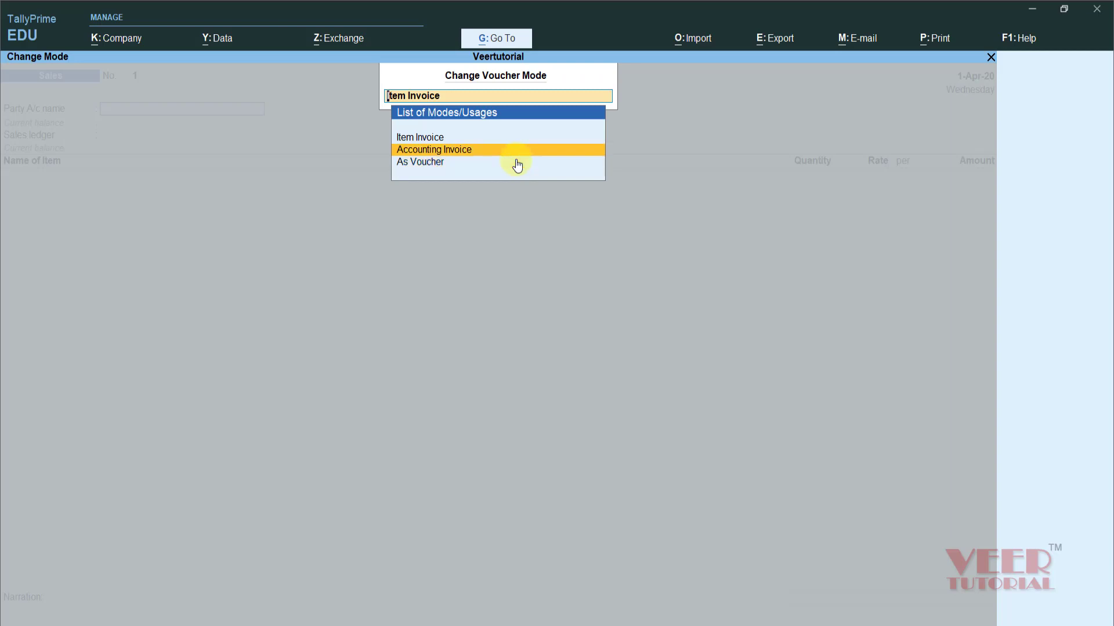
key(Up)
key(Down)
key(Up)
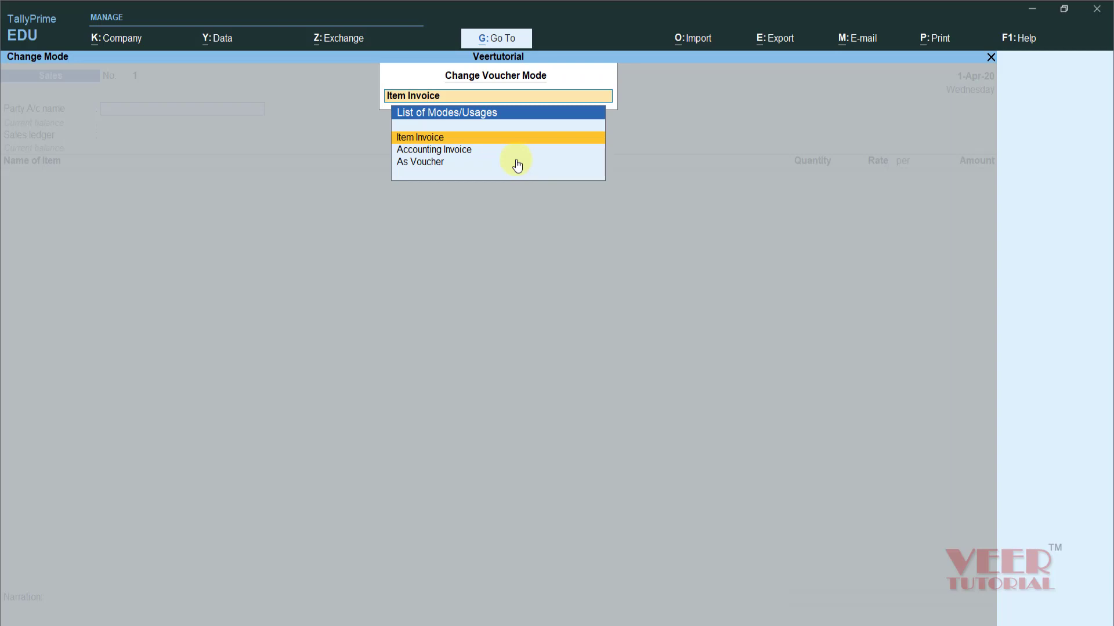
key(Return)
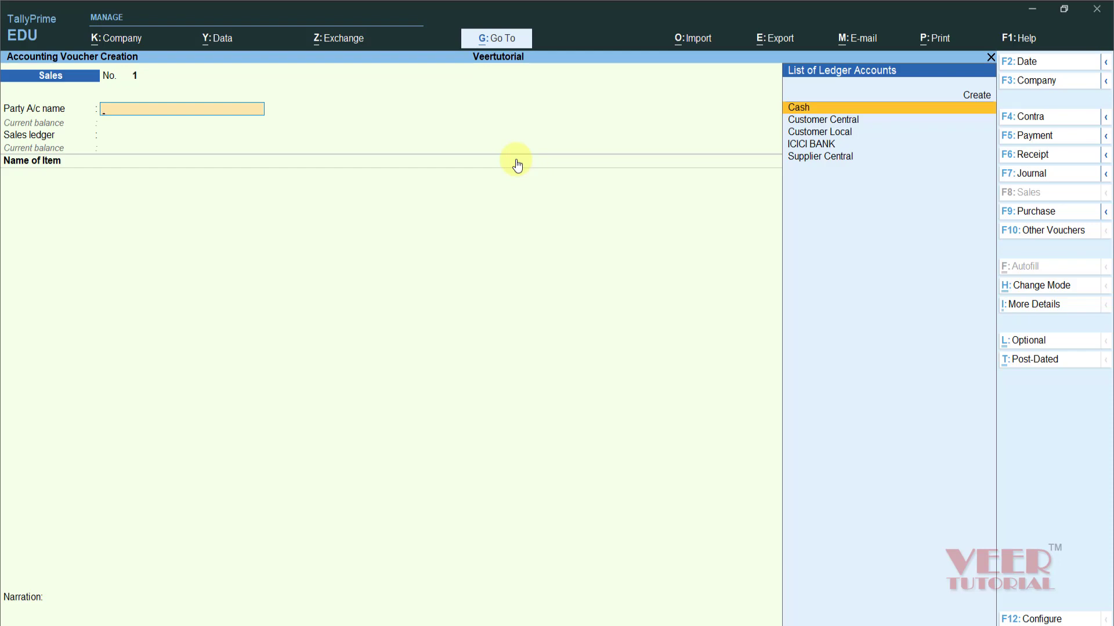
- Set the sales voucher's party account to Customer Central and its sales ledger to Sales Amazon
key(Down)
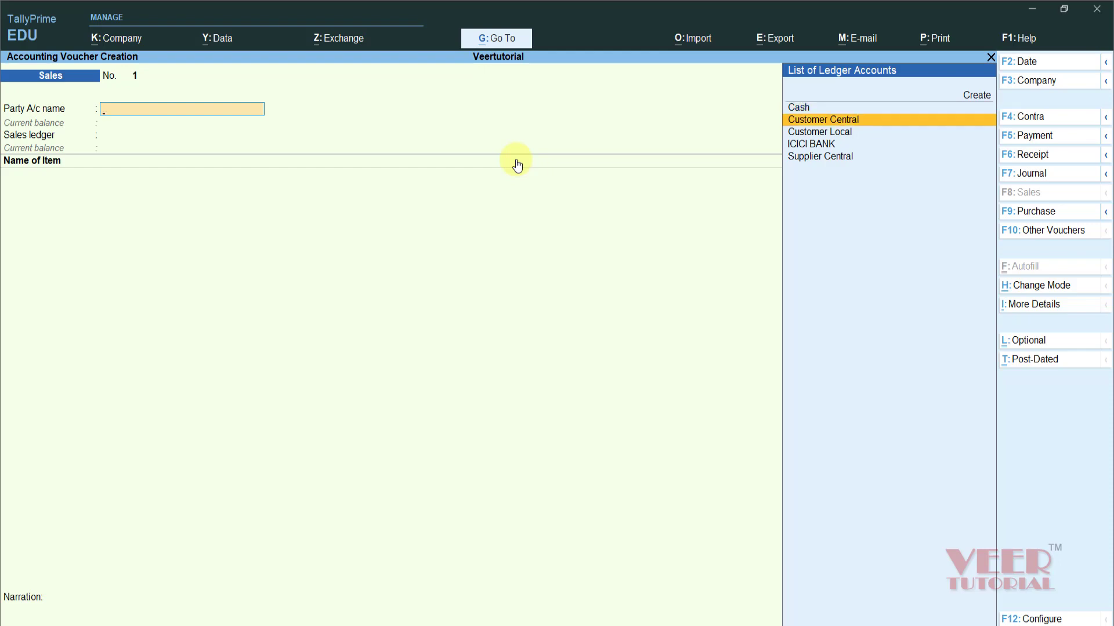
key(Return)
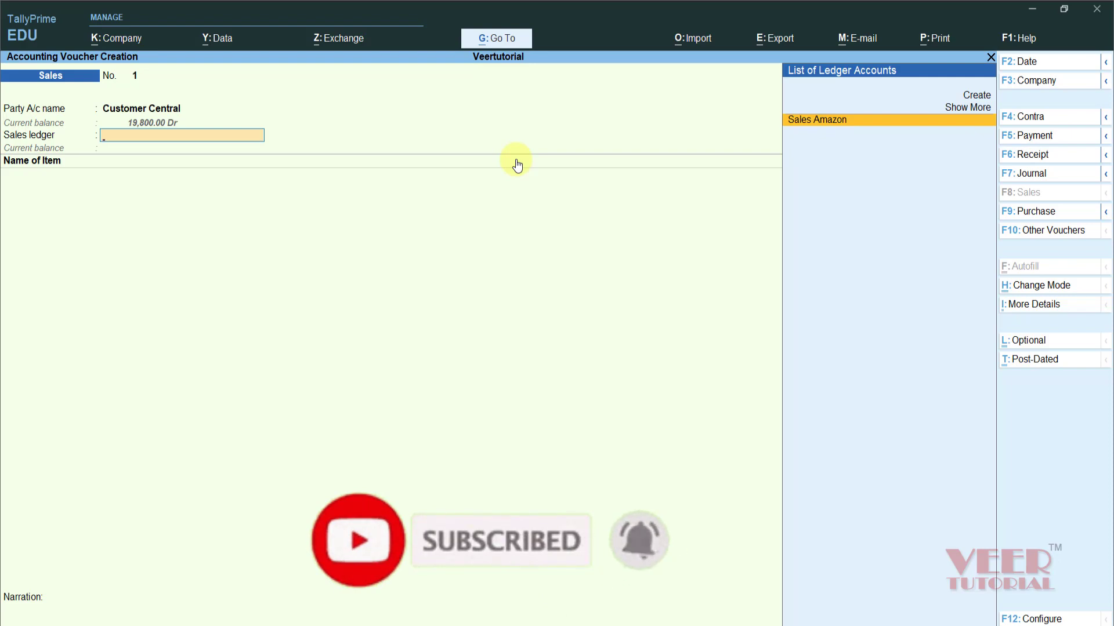
key(Return)
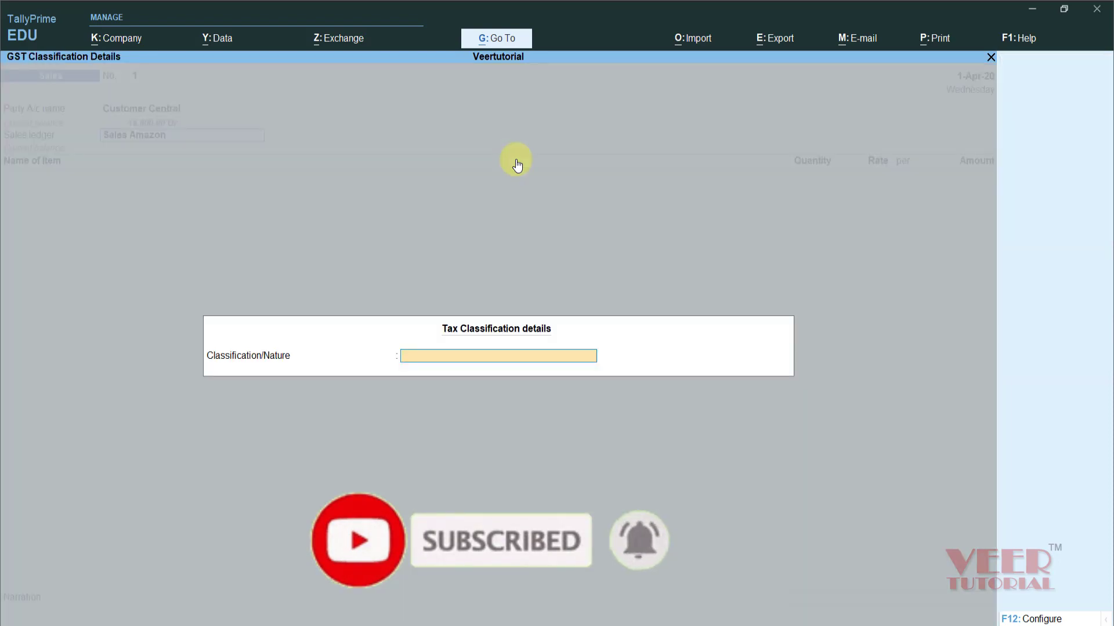
- Choose DVD as the tax classification for the Sales Amazon ledger in the sales voucher
key(Down)
key(Down)
key(Down)
key(Down)
key(Down)
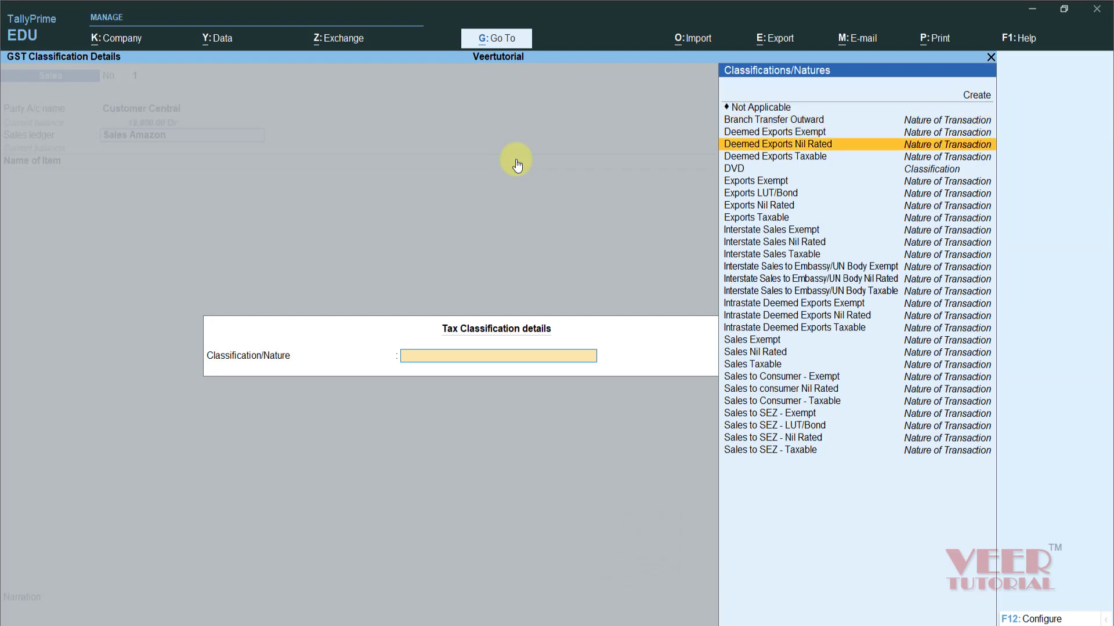
key(Return)
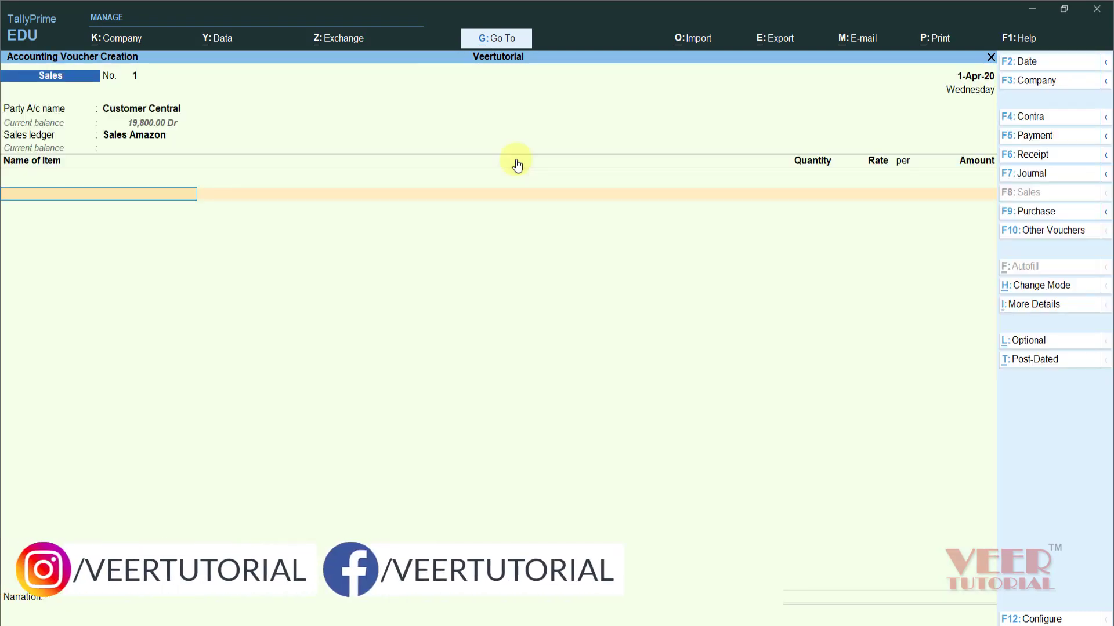
- Enter 1 nos of Tally Prime Course DVD at a rate of 999 per nos in the sales voucher
text(Dv)
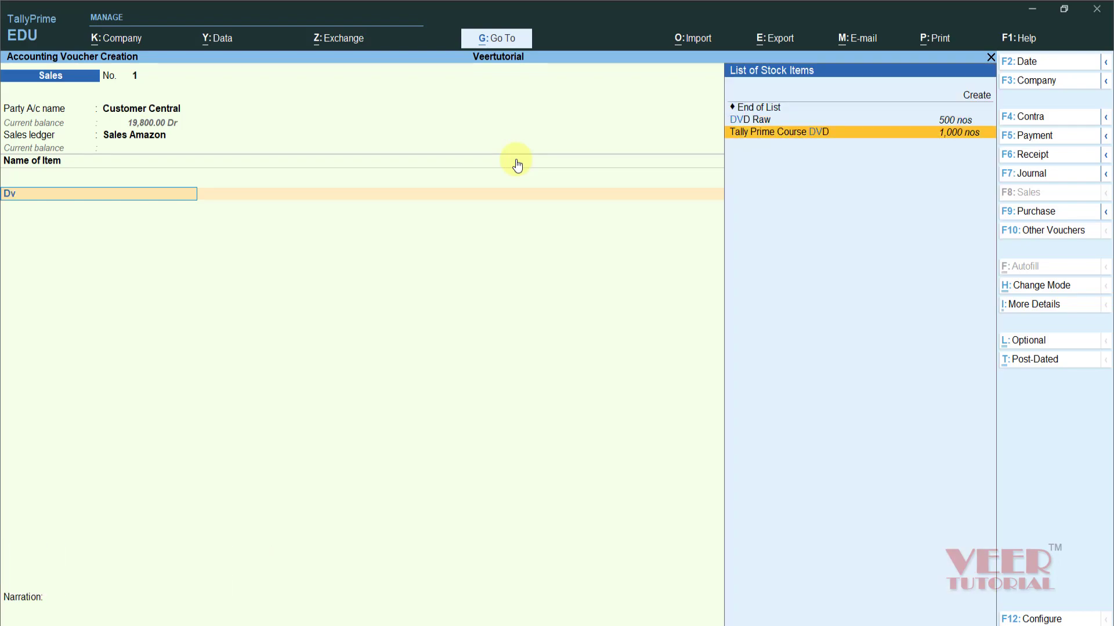
key(Return)
text(1)
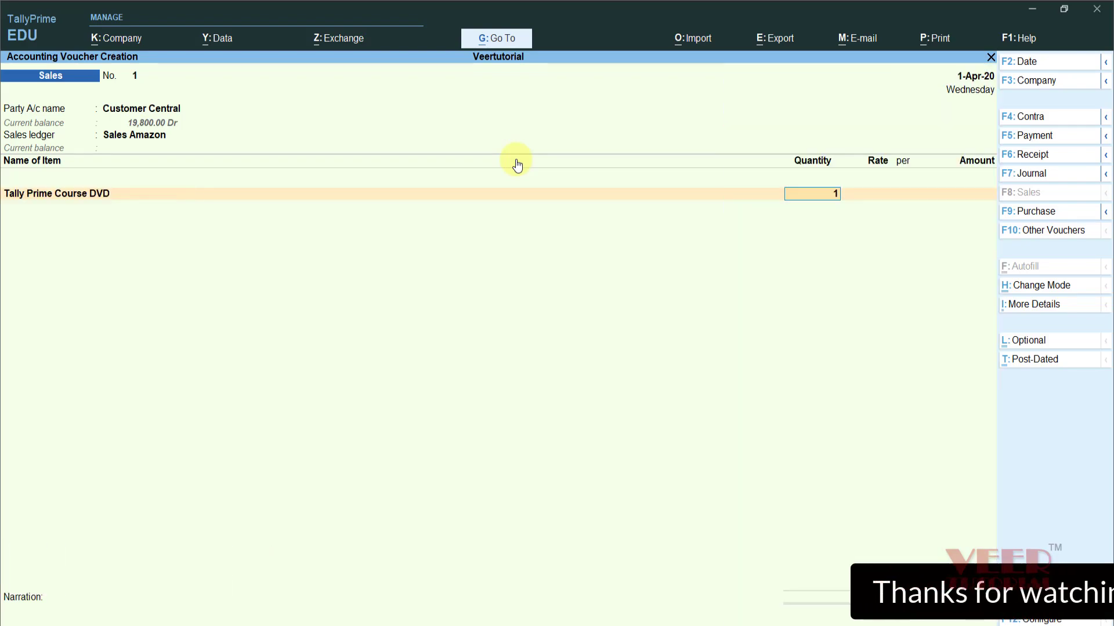
key(Return)
text(9)
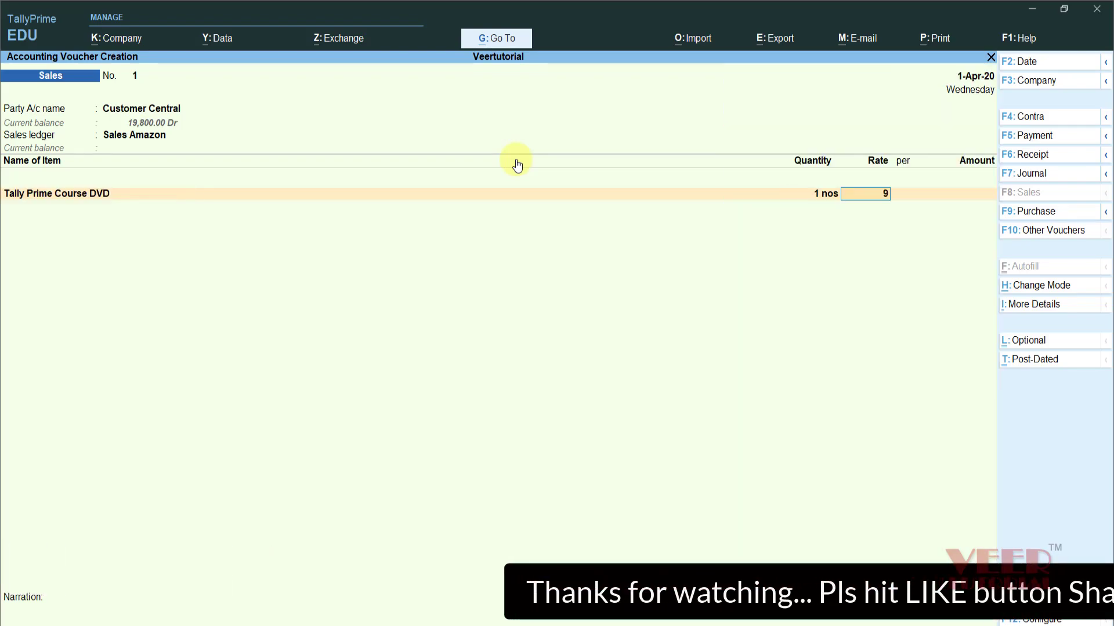
text(99)
key(Return)
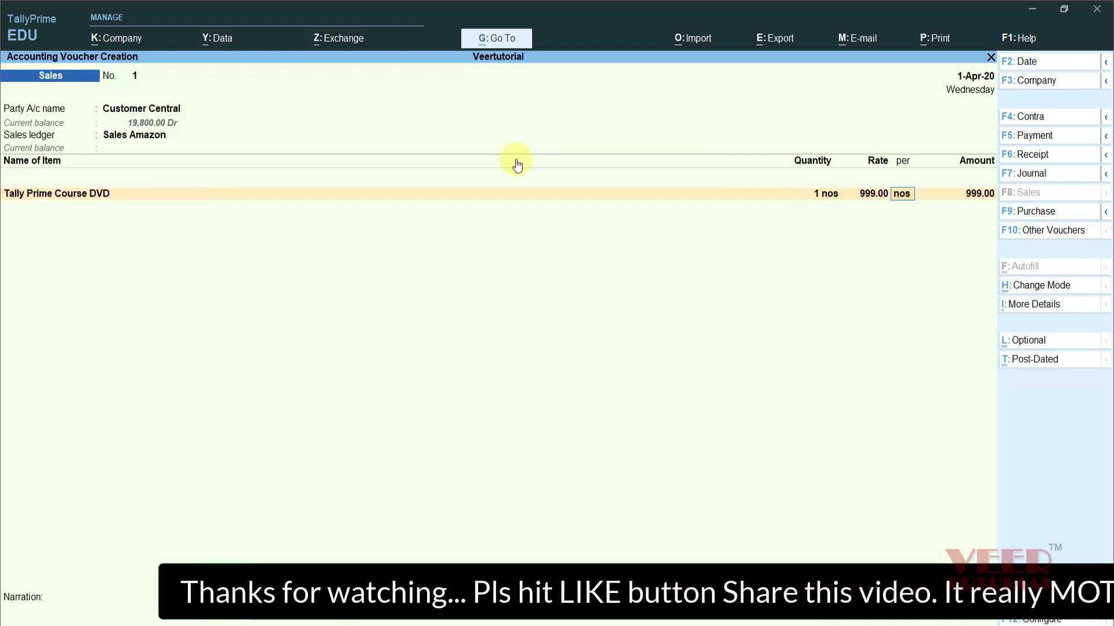
key(Return)
key(Return)
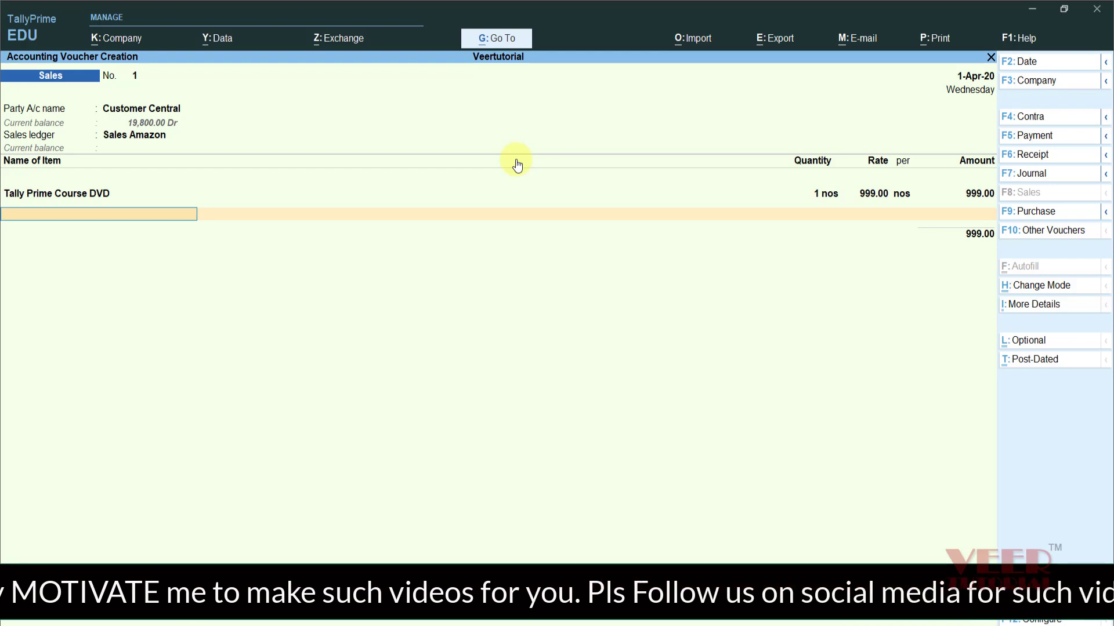
- Finish the item list and add the Igst Output ledger to the sales voucher
key(Return)
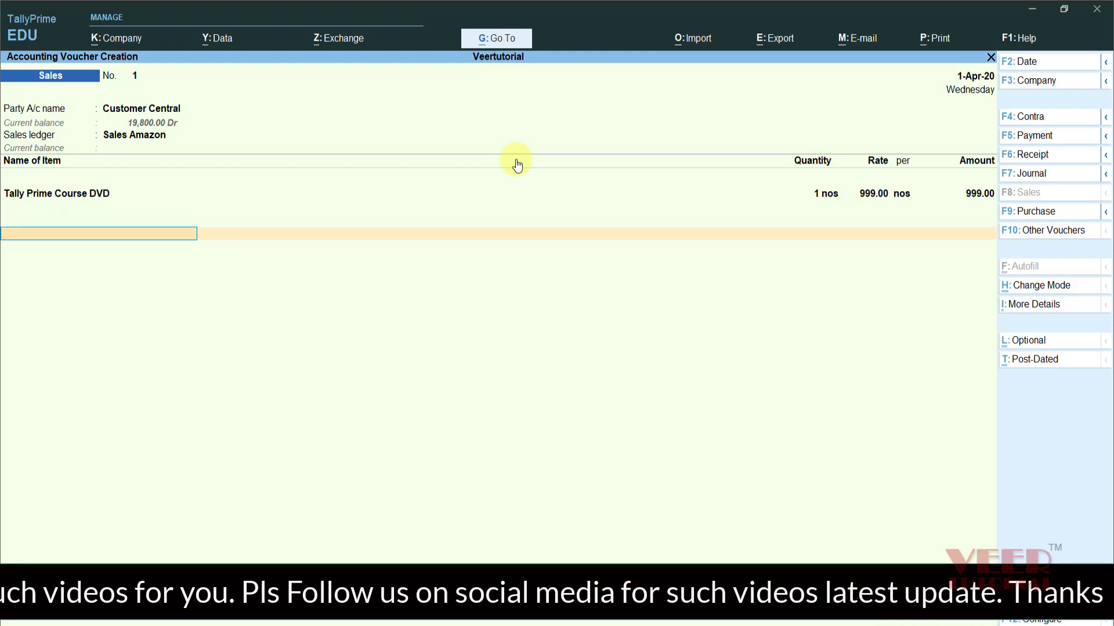
text(Igst)
key(Down)
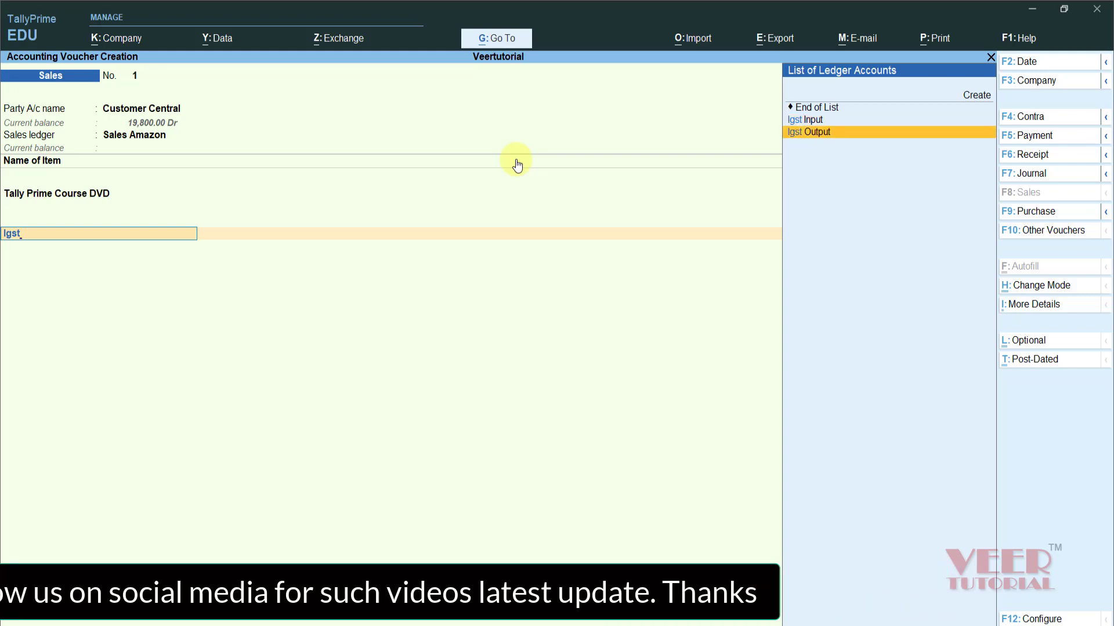
key(Return)
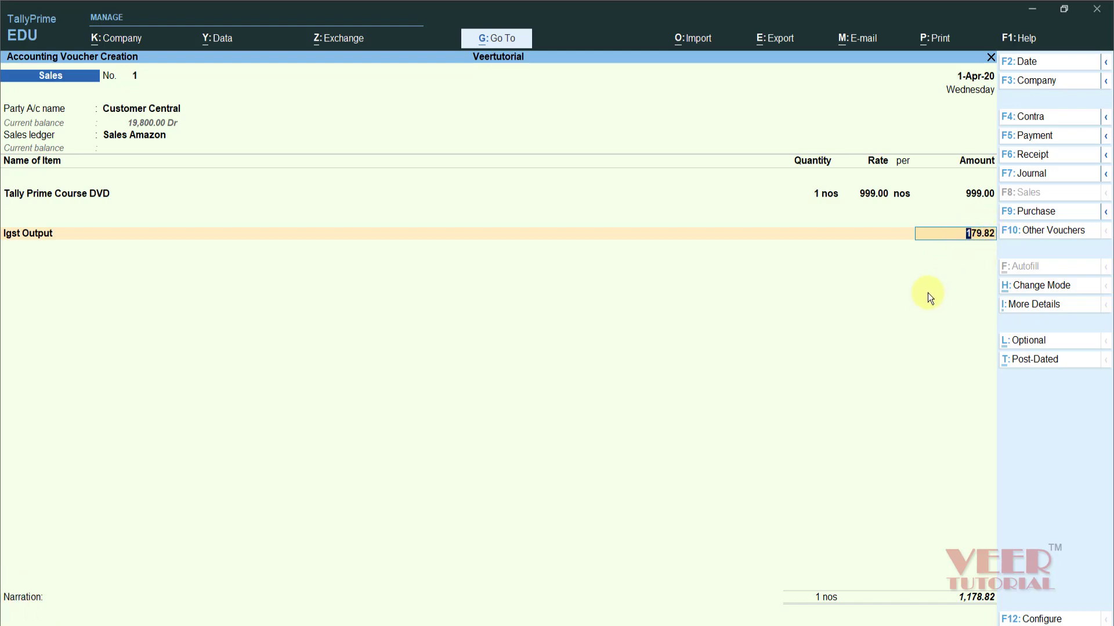
- Set the rate of Tally Prime Course DVD to 1000 per nos and update the Igst Output amount accordingly
key(Up)
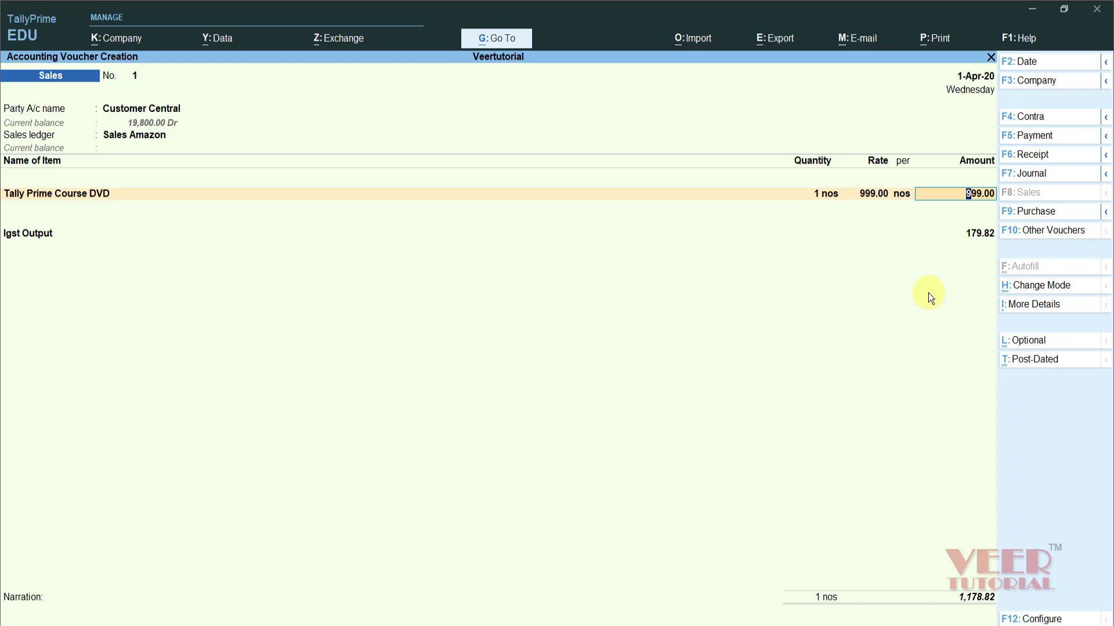
click(869, 196)
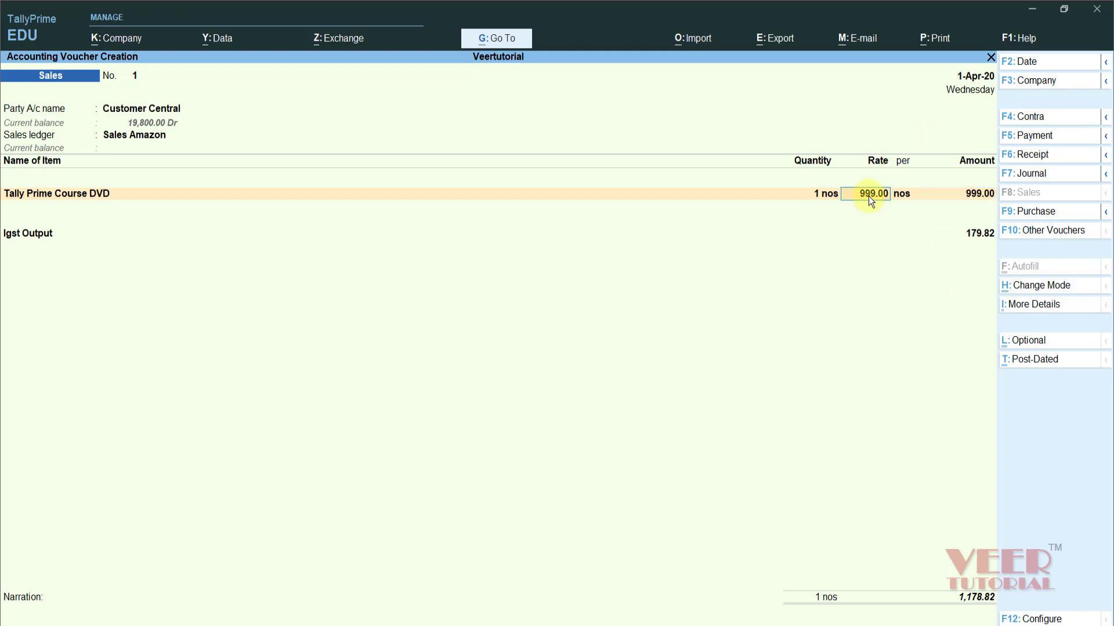
text(1000)
key(Return)
key(Return)
key(Return)
key(Return)
key(Return)
key(Return)
key(Return)
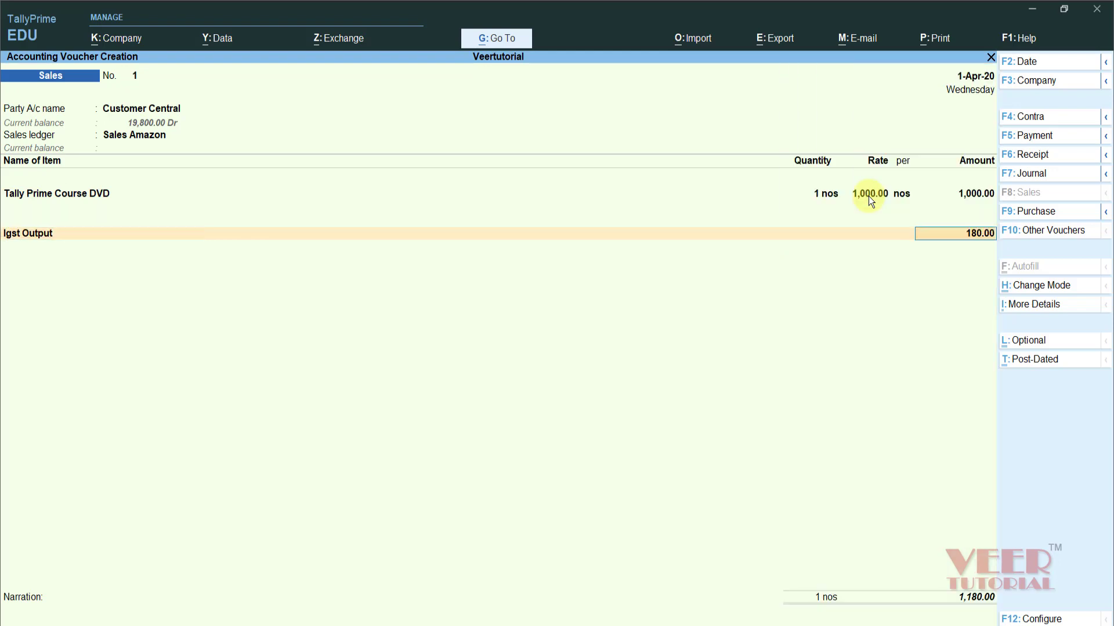
- Allocate the bill to New Ref 1 with 15 credit days and save the sales voucher
key(Return)
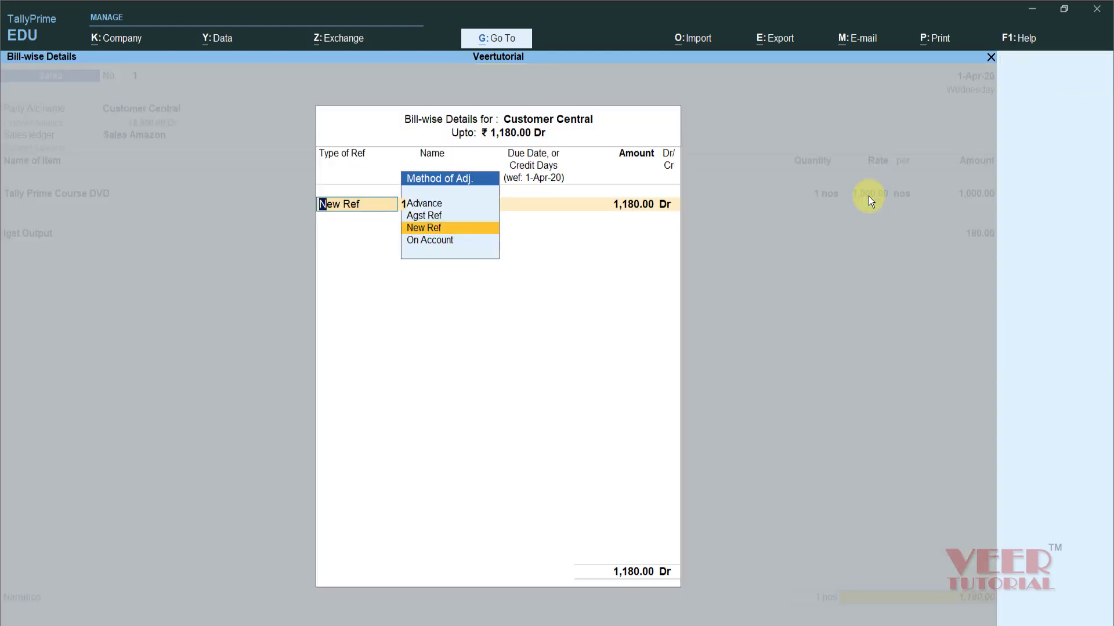
key(Return)
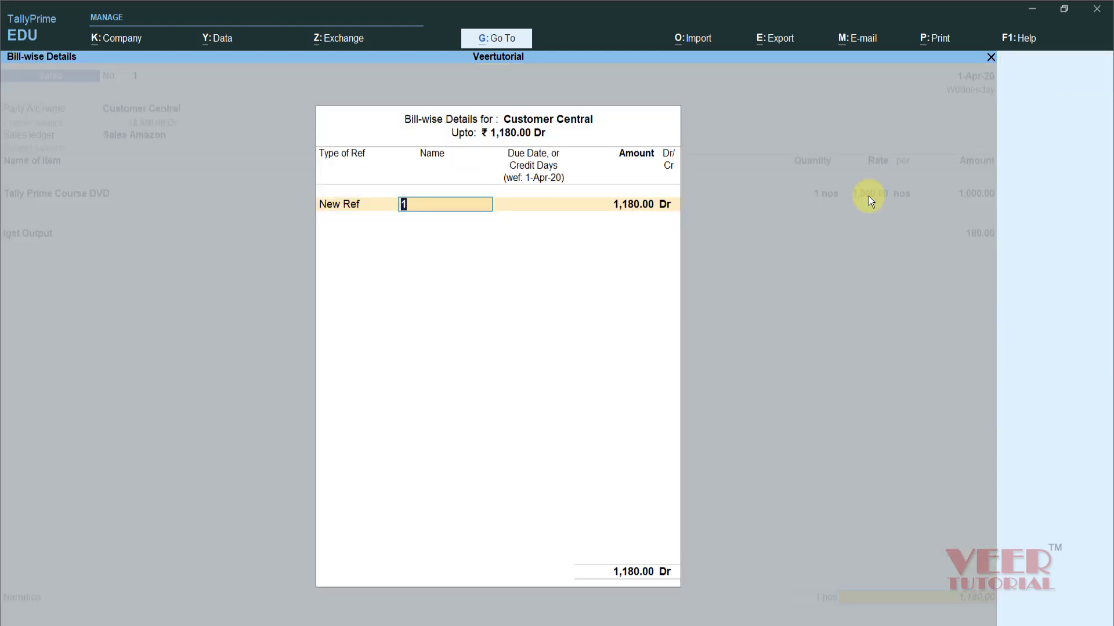
key(Return)
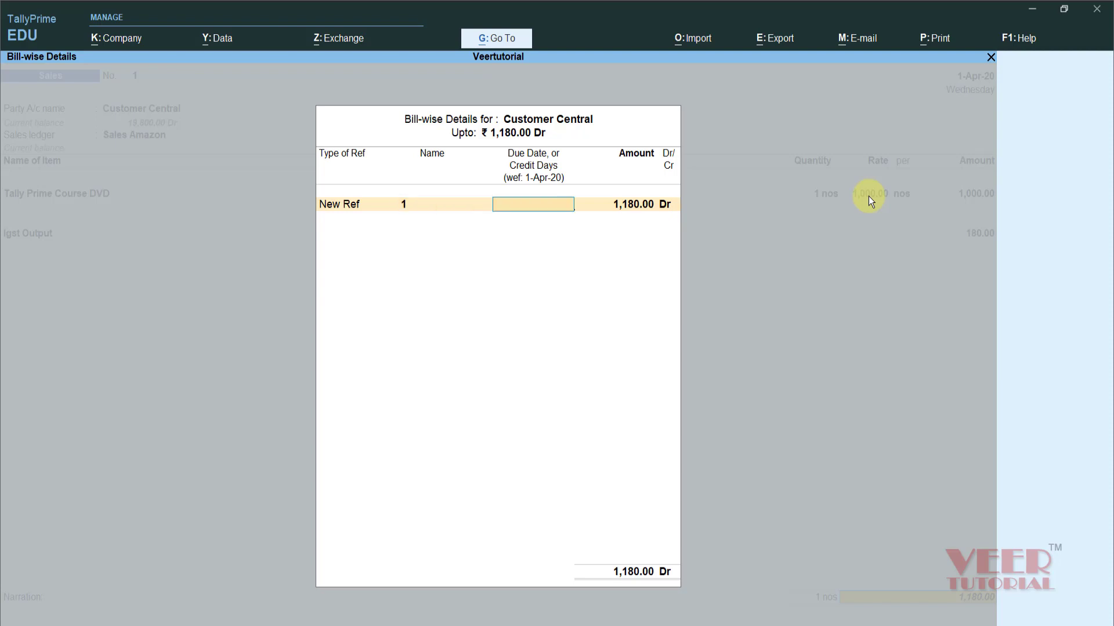
text(15)
key(Return)
key(Return)
key(Return)
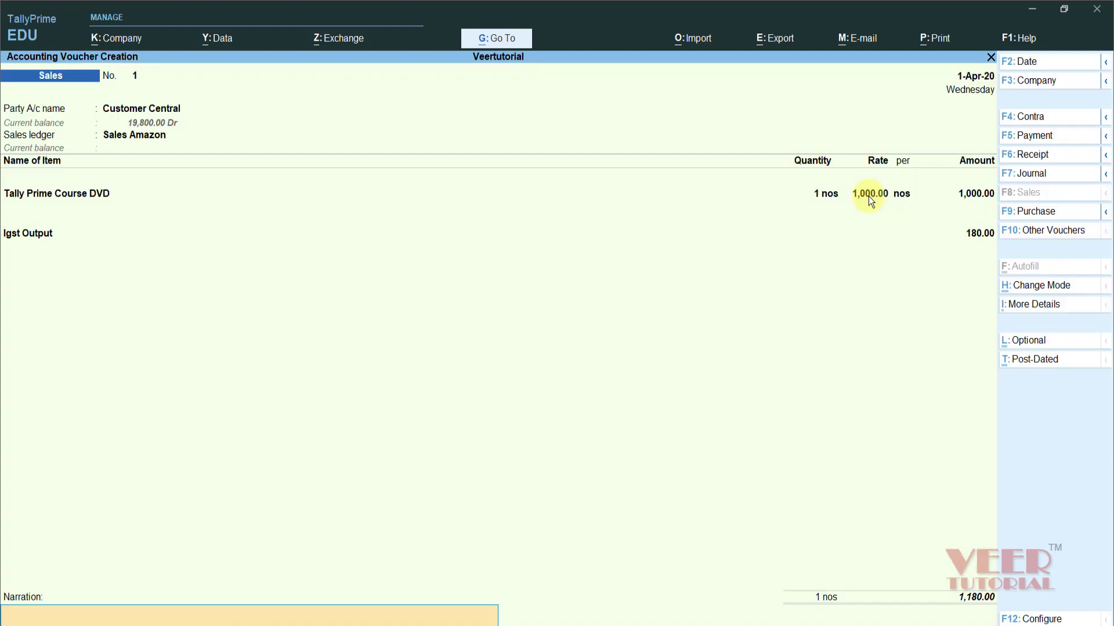
key(Return)
key(Return)
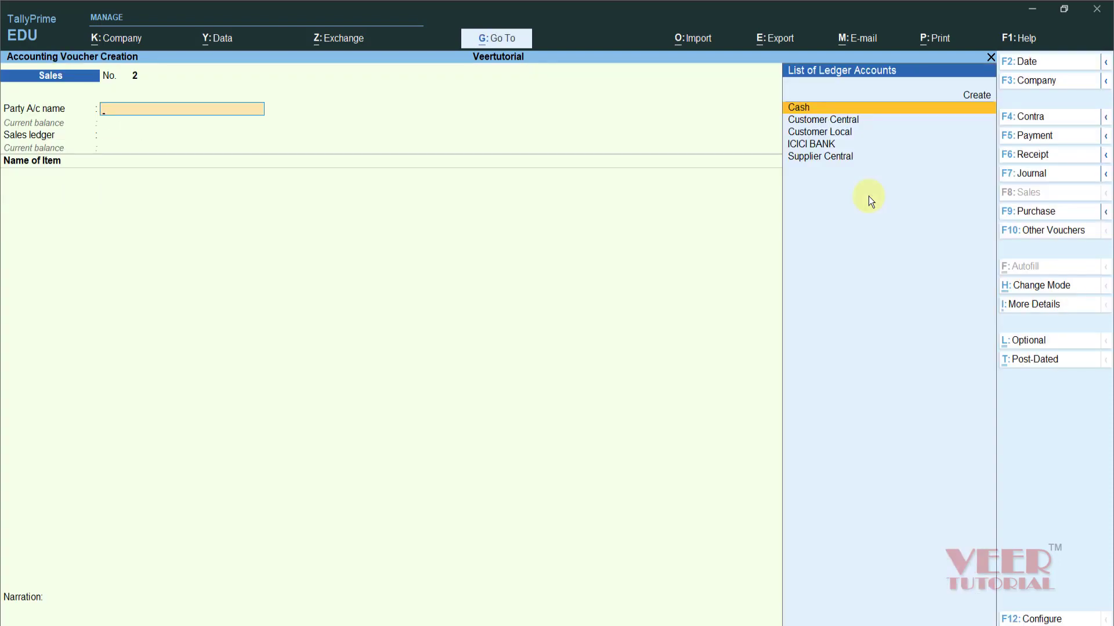
- Leave voucher creation without starting another sale and open the additional reports list
key(ctrl)
key(Escape)
key(y)
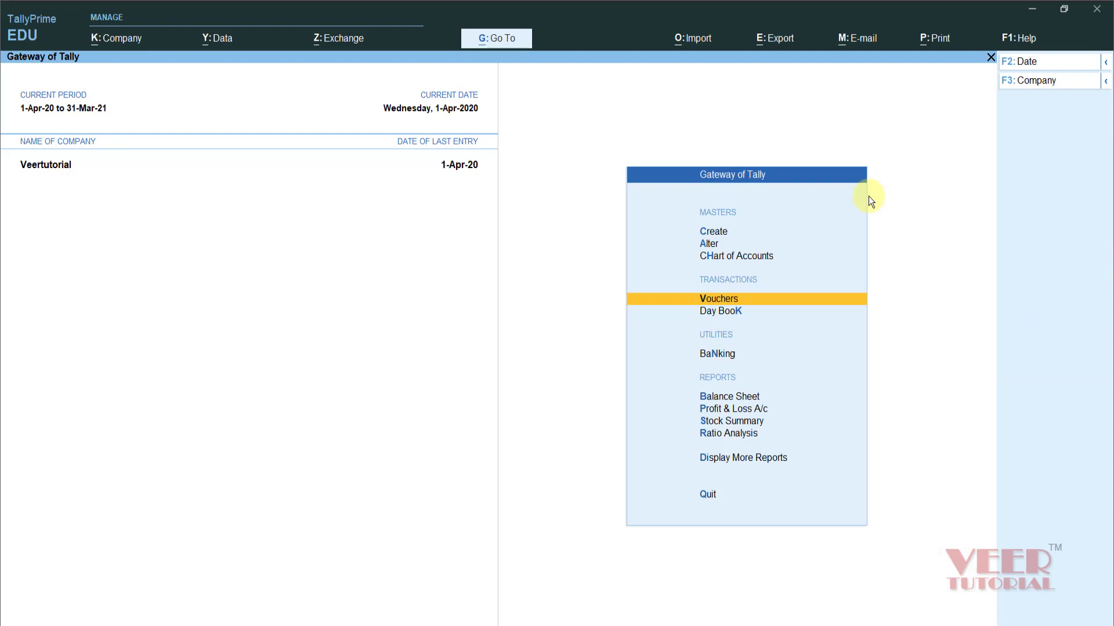
key(Down)
key(Down)
key(Down)
key(Down)
key(Down)
key(Down)
key(Down)
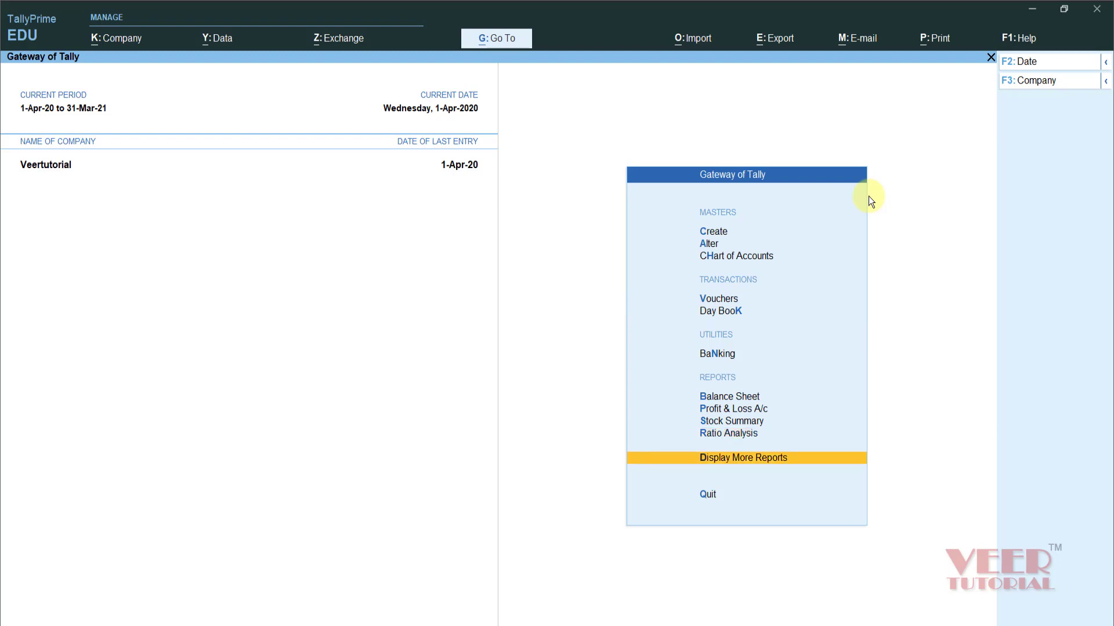
key(Return)
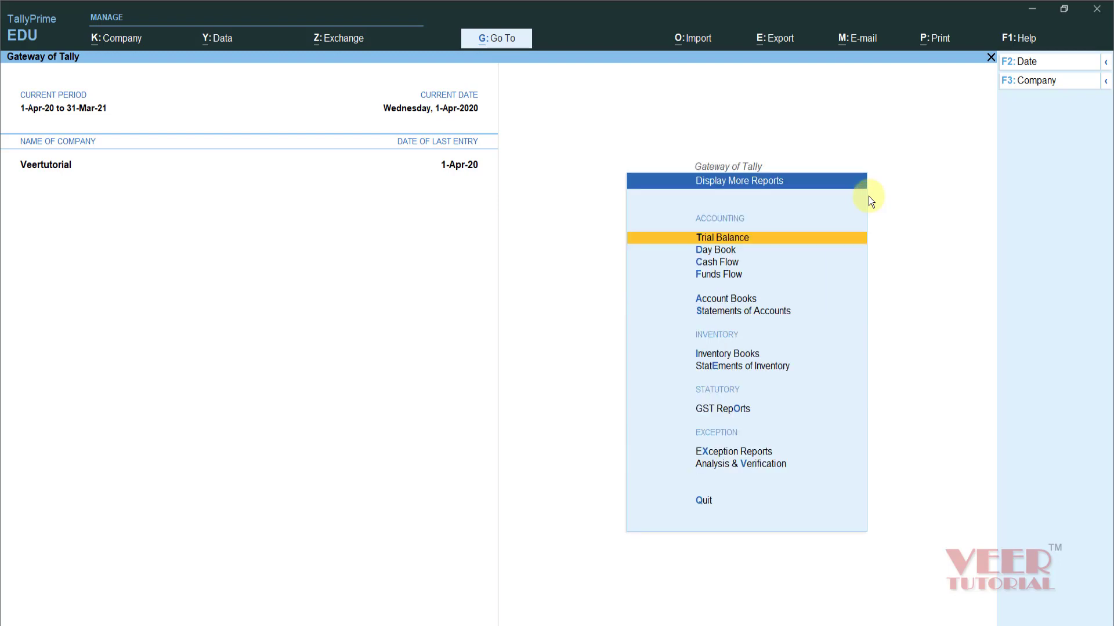
- Open the ledger selection in the account books
key(Down)
key(Down)
key(Down)
key(Down)
key(Down)
key(Up)
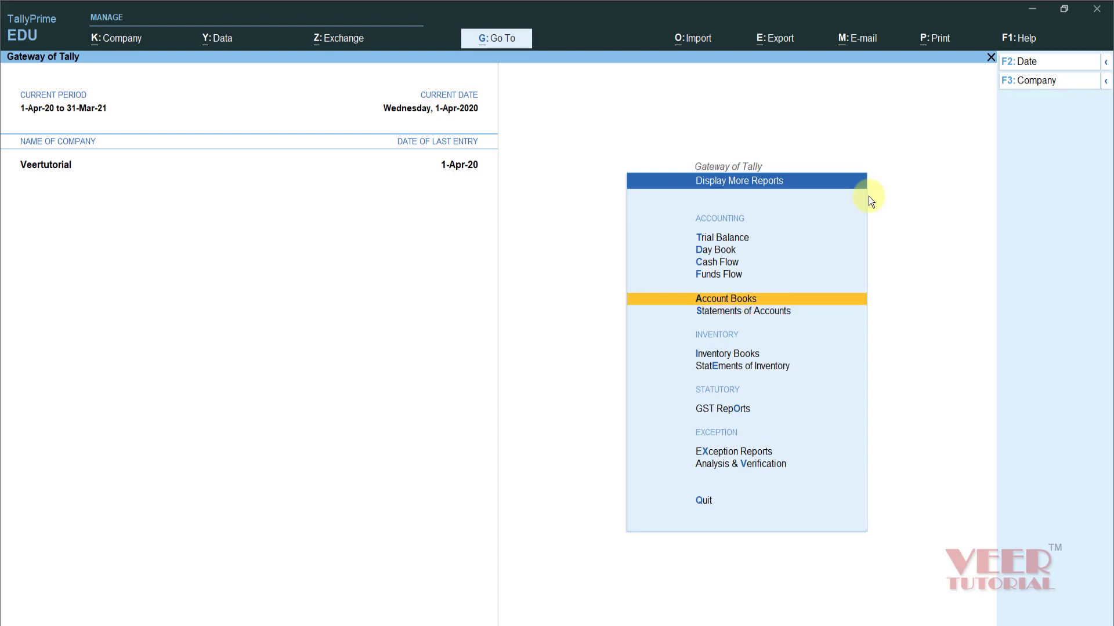
key(Return)
key(Down)
key(Return)
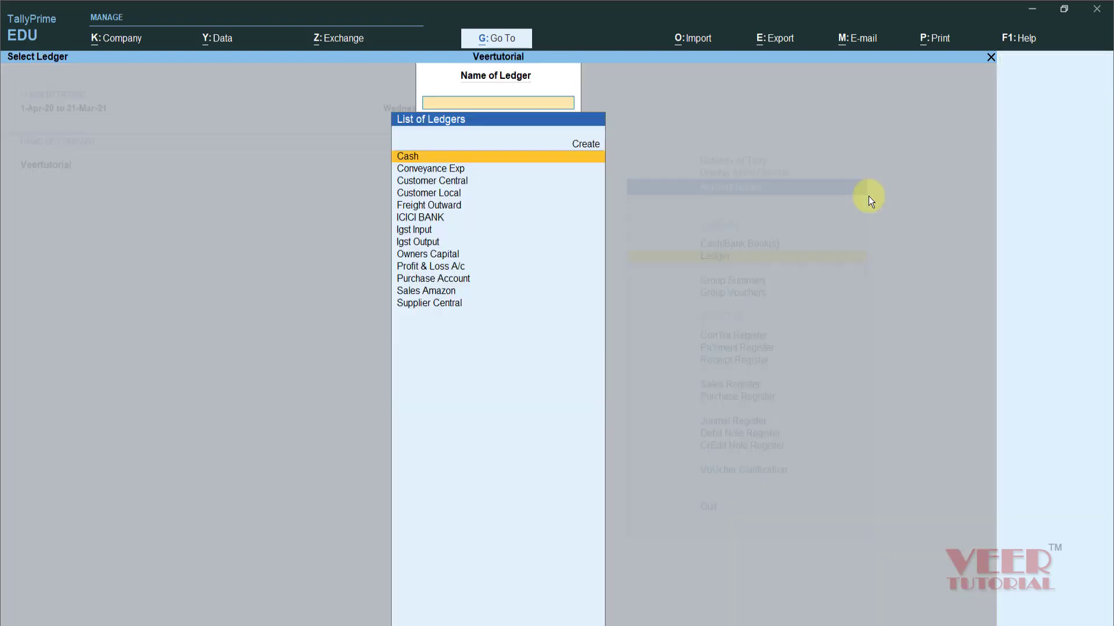
- Display the ledger vouchers of Customer Central
key(Down)
key(Down)
key(Down)
key(Down)
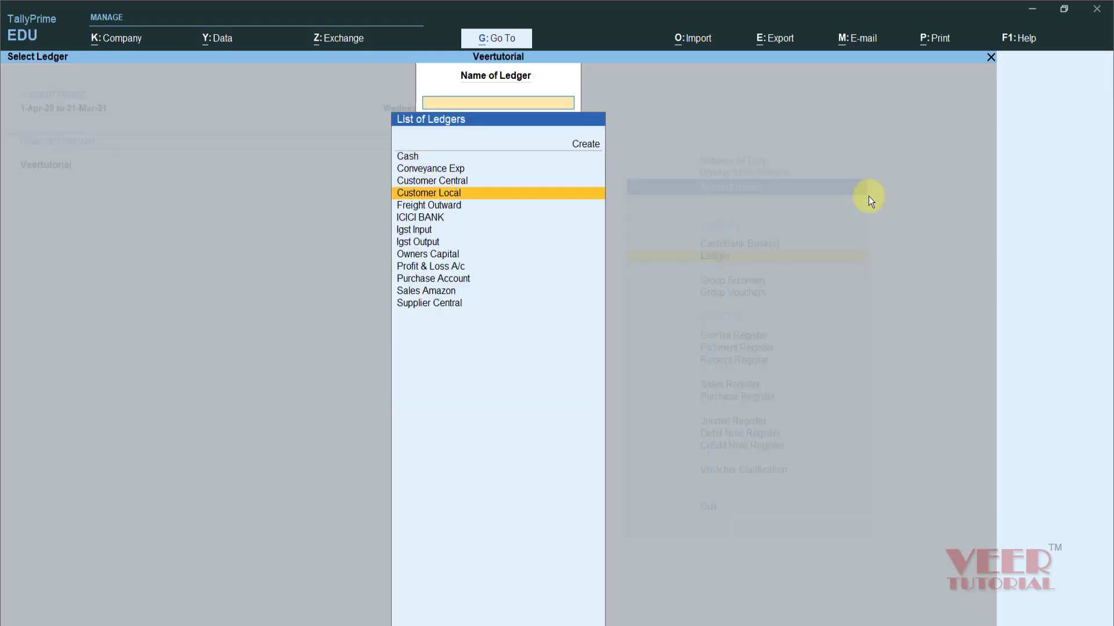
key(Down)
key(Down)
key(Up)
key(Up)
key(Up)
key(Up)
key(Up)
key(Down)
key(Down)
key(Down)
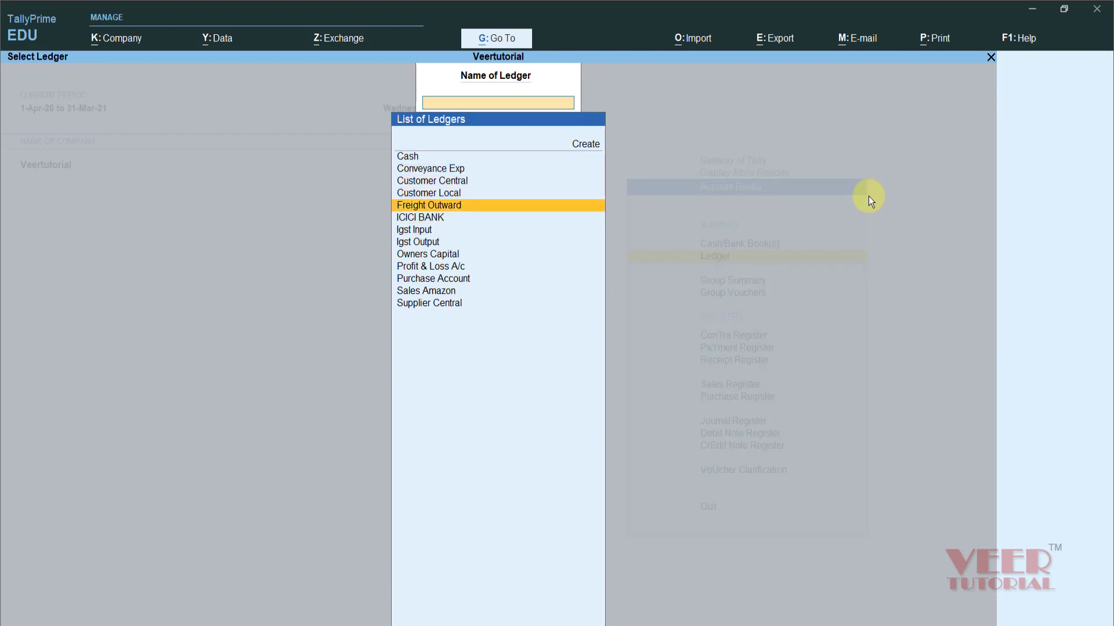
key(Up)
key(Up)
key(Return)
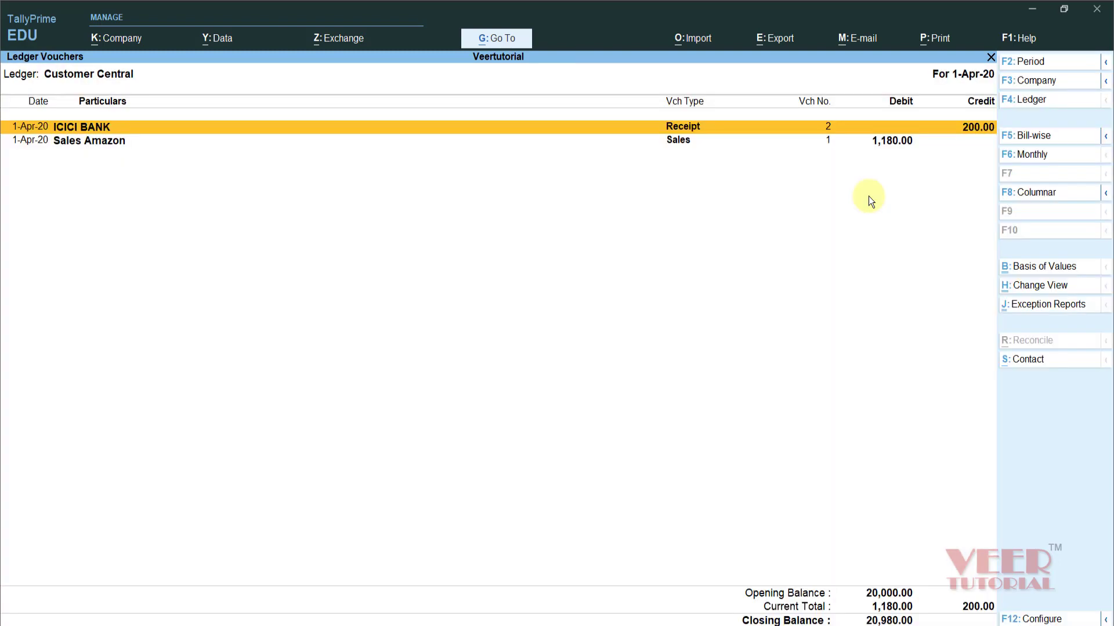
- Reopen the Sales Amazon voucher for alteration and proceed through its item and tax entries to the bill-wise details
key(Down)
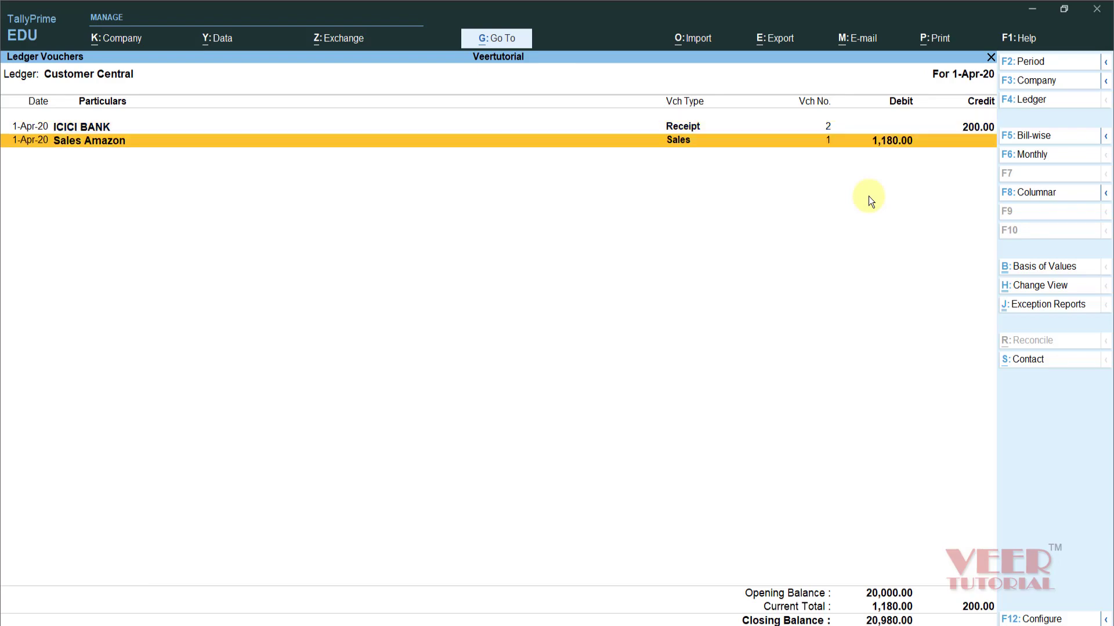
key(Return)
key(Return)
key(Return)
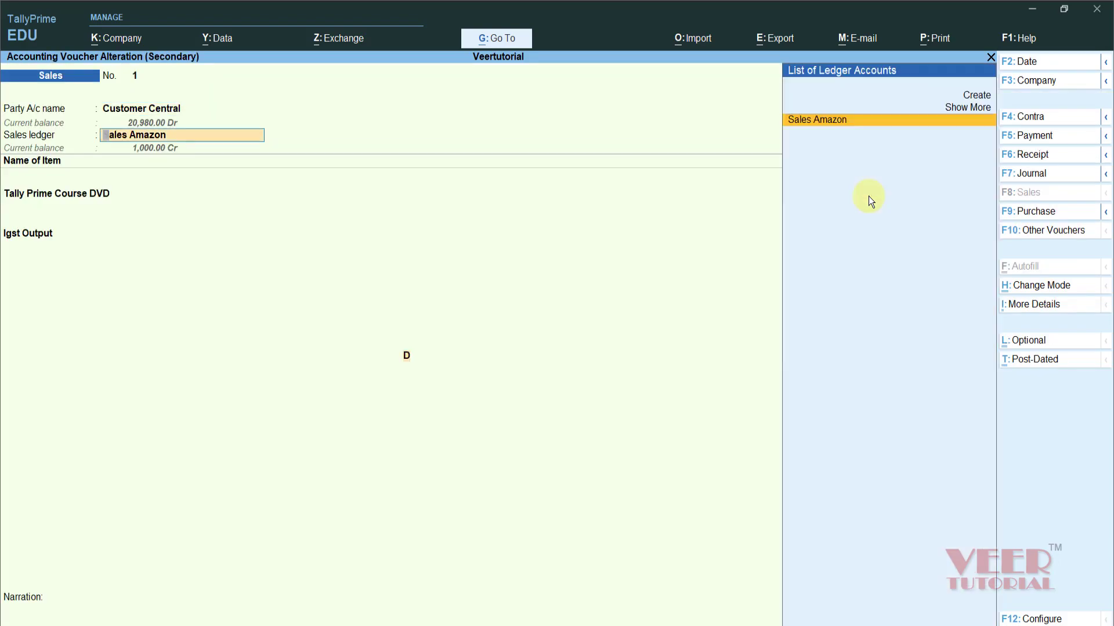
key(Return)
key(Return)
key(Return)
key(Return)
key(Return)
key(Return)
key(Return)
key(Return)
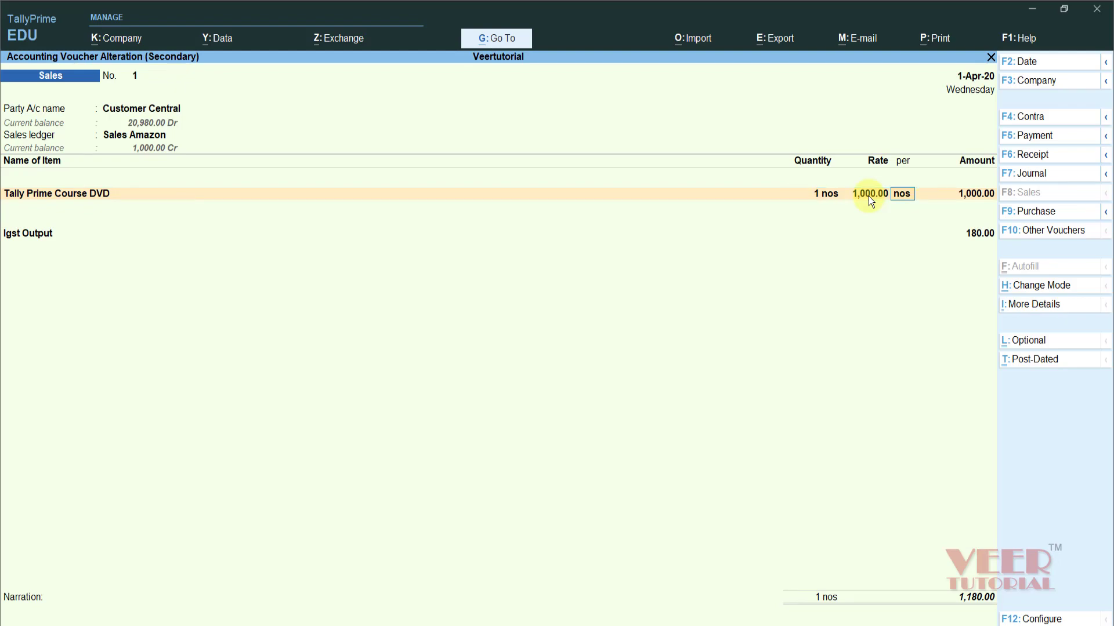
key(Return)
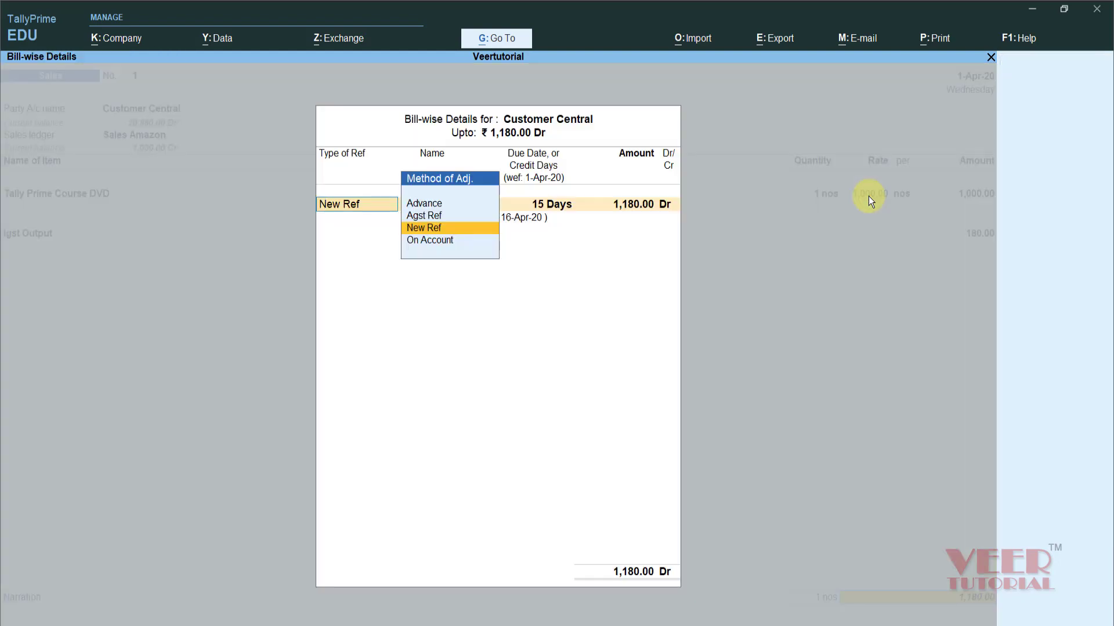
- Change the bill reference to Agst Ref against the pending 50%Adv bill with an amount of 200
key(Up)
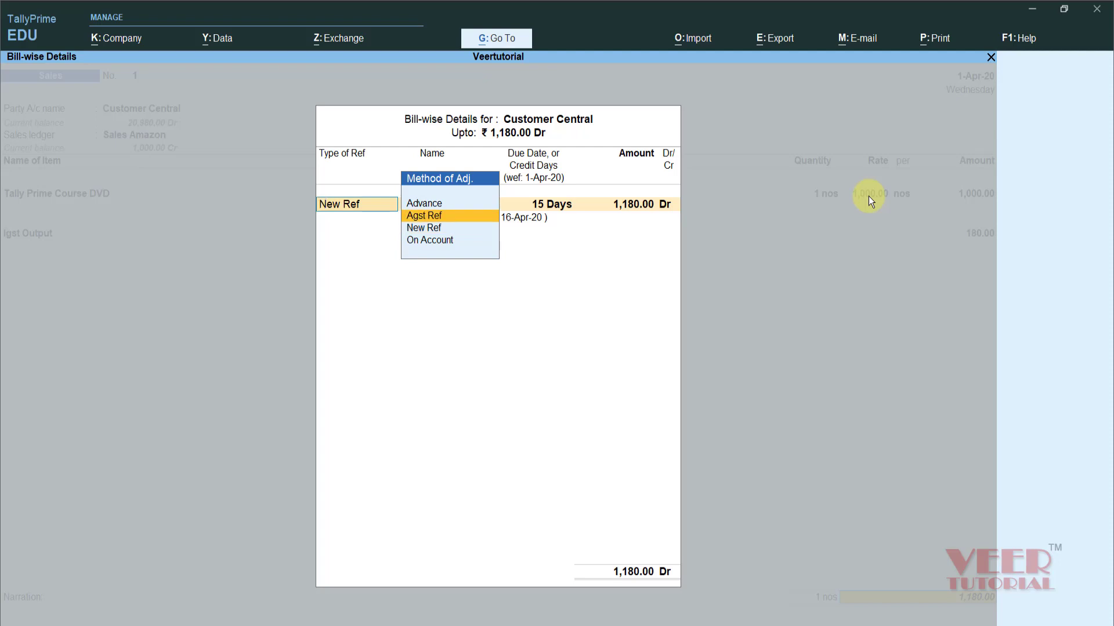
key(Return)
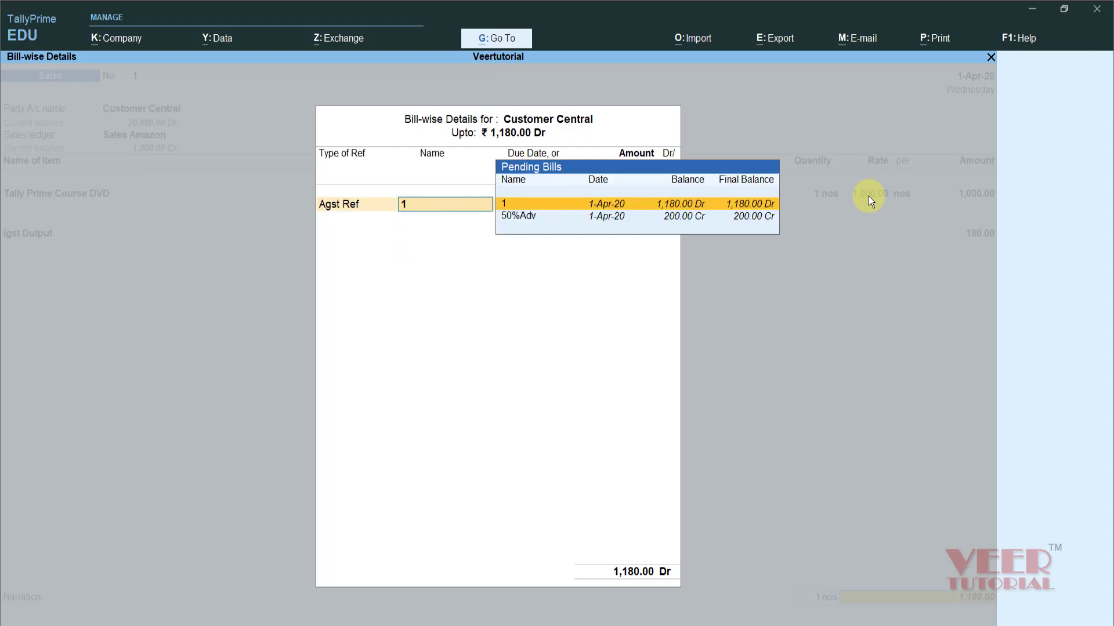
key(Down)
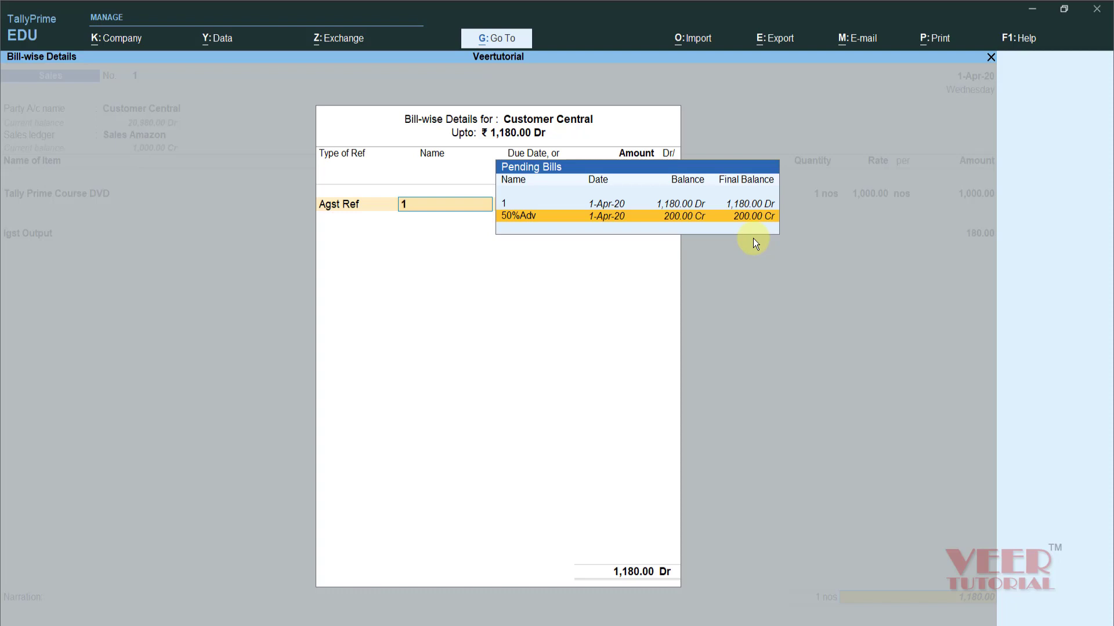
key(Return)
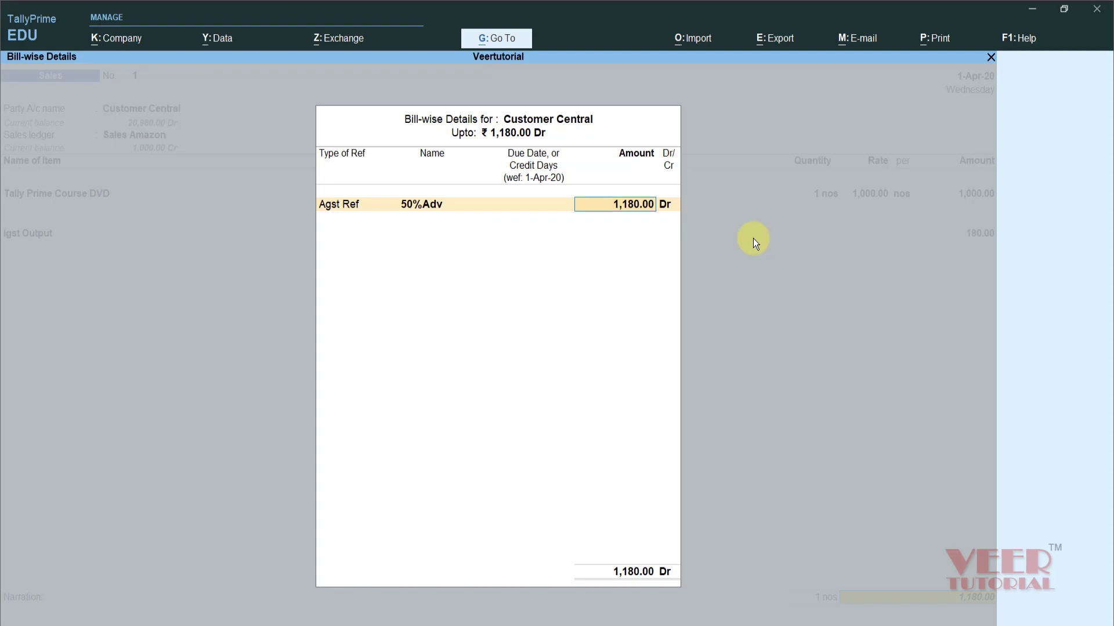
text(2000)
key(BackSpace)
key(Return)
key(Return)
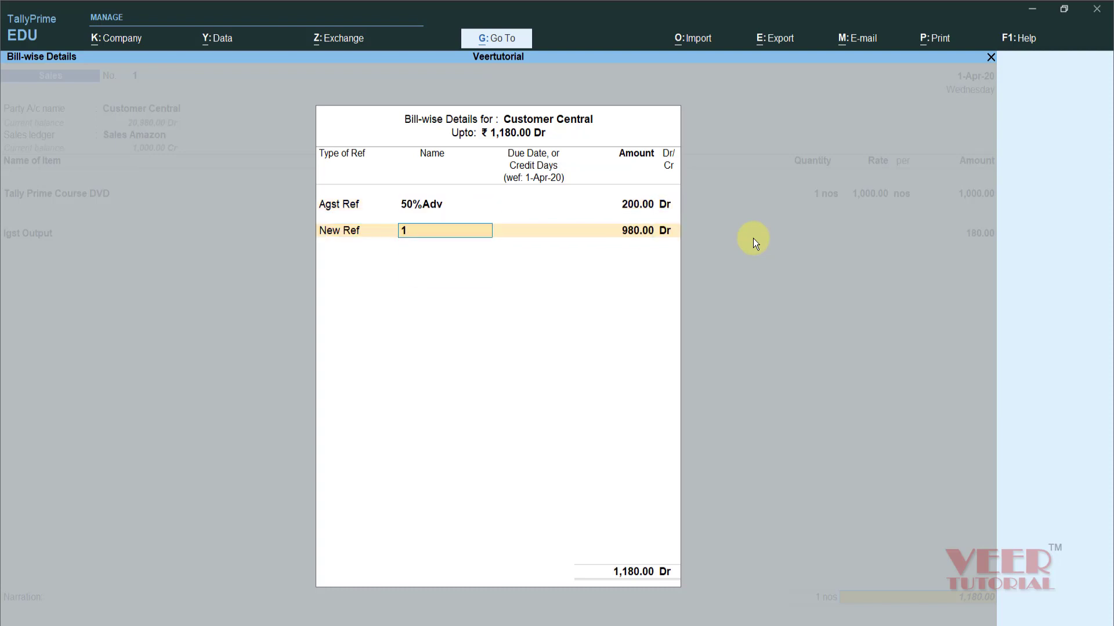
- Allocate the remaining 980 to New Ref 101 with 15 credit days and save the altered sales voucher
key(BackSpace)
text(101)
key(Return)
text(15)
key(Return)
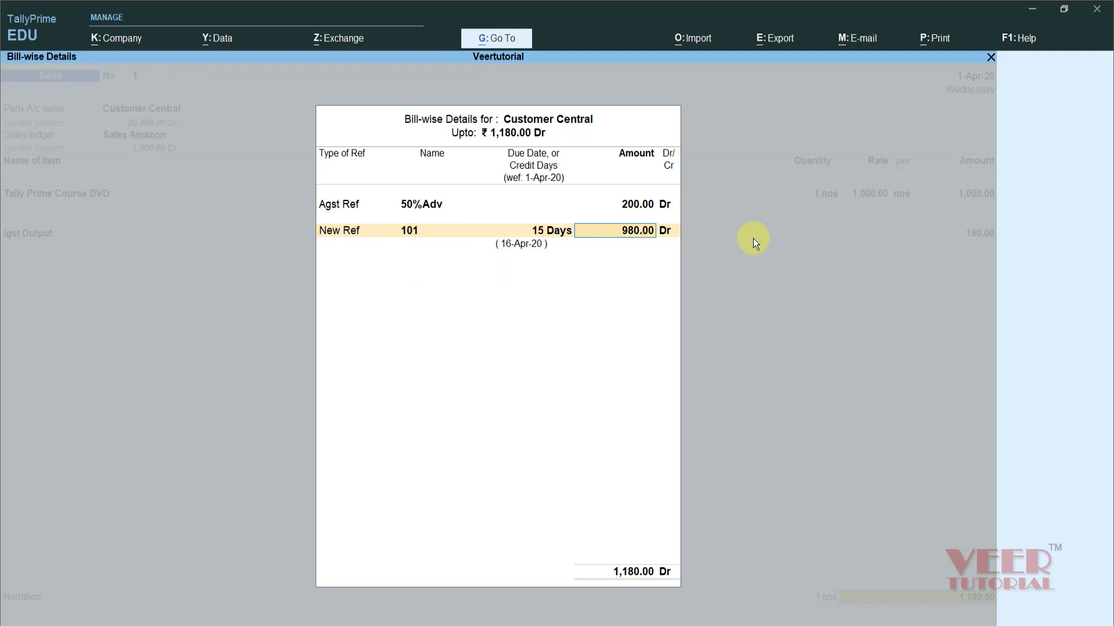
key(Return)
key(Return)
key(Return)
key(y)
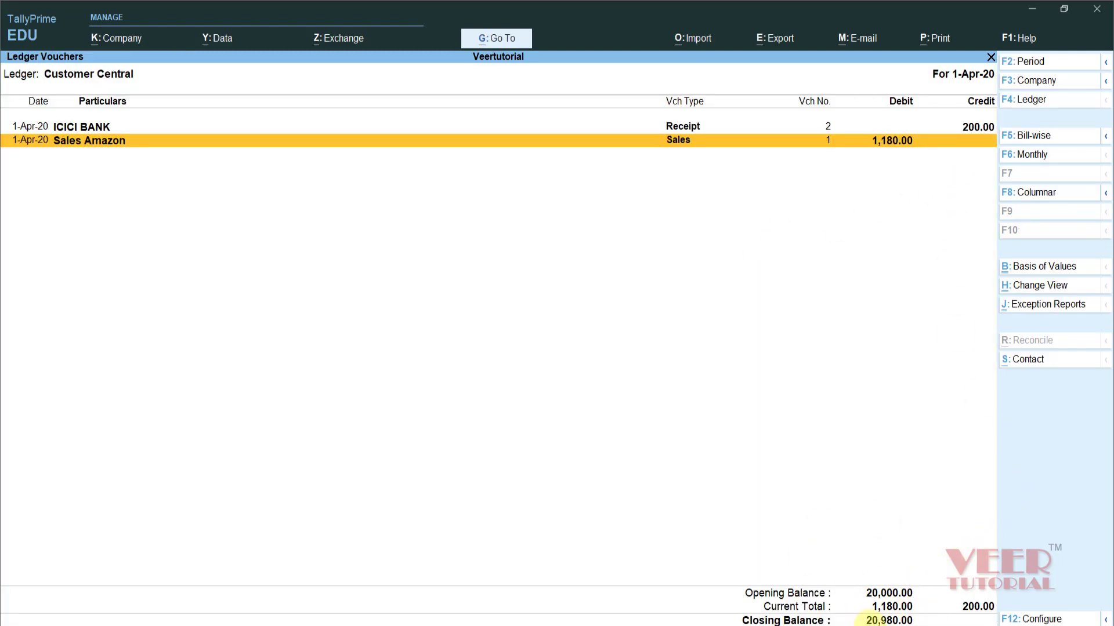
- Leave the ledger report and display the outstanding receivables in the statements of accounts
key(Escape)
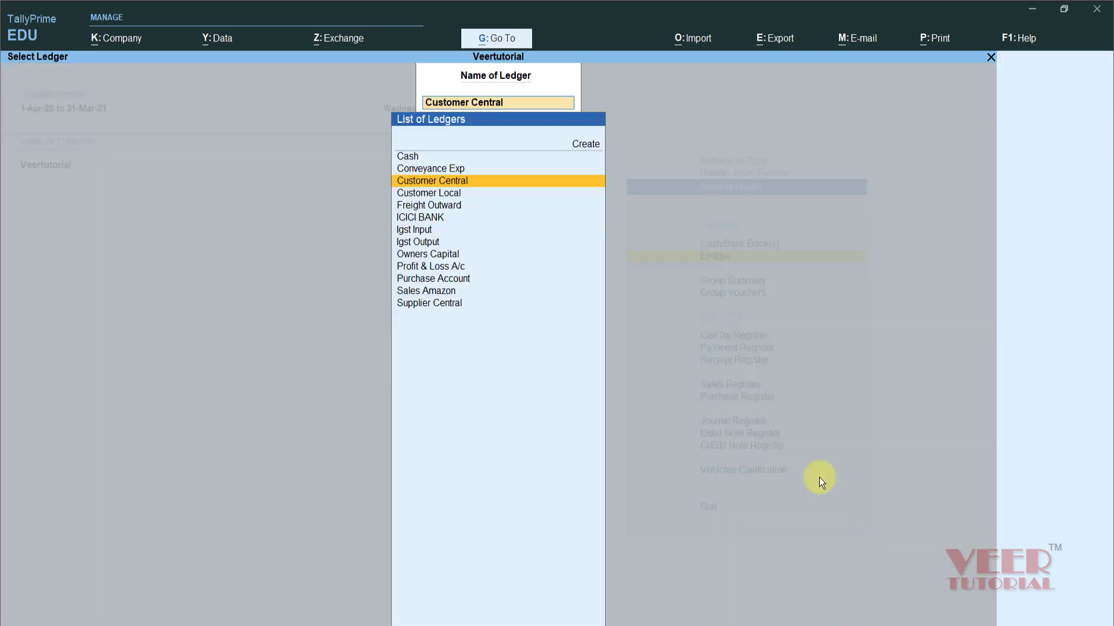
key(BackSpace)
key(Escape)
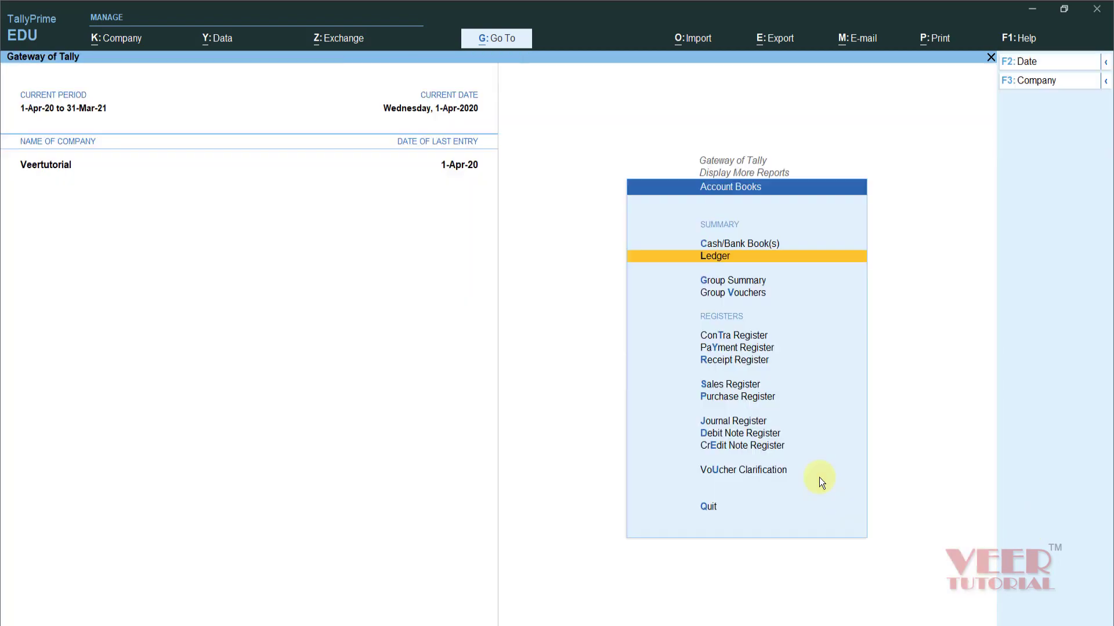
key(Escape)
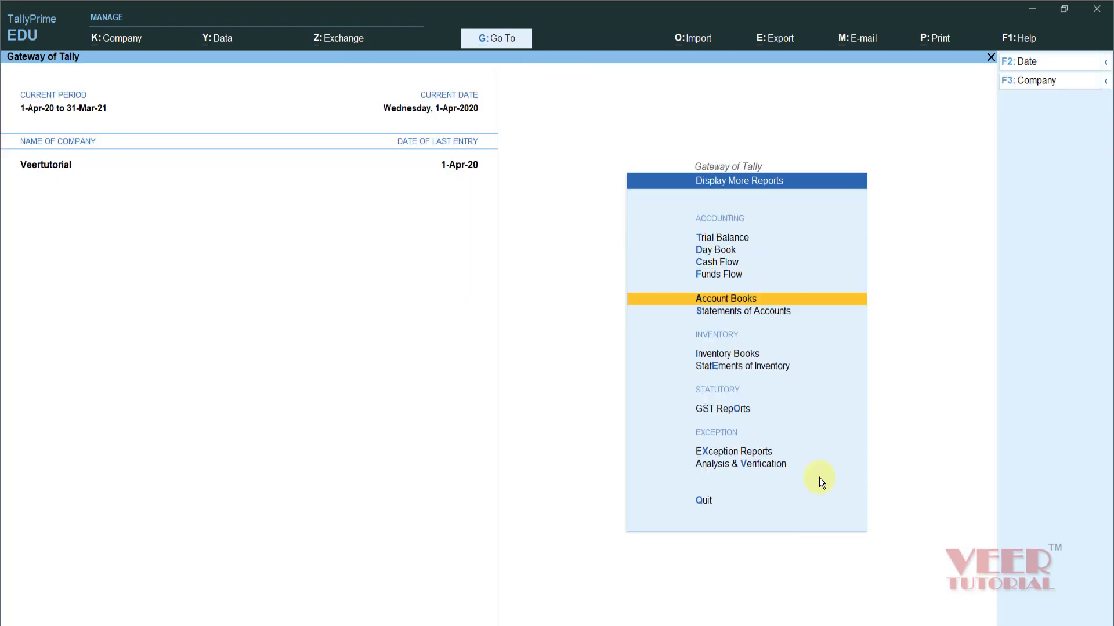
key(Down)
key(Return)
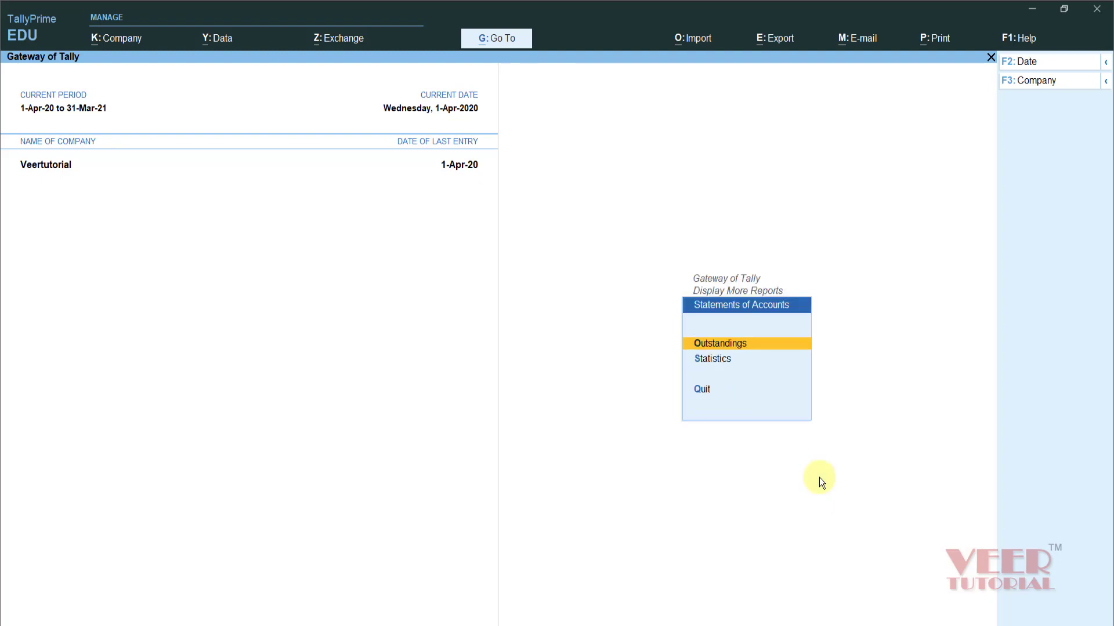
key(Return)
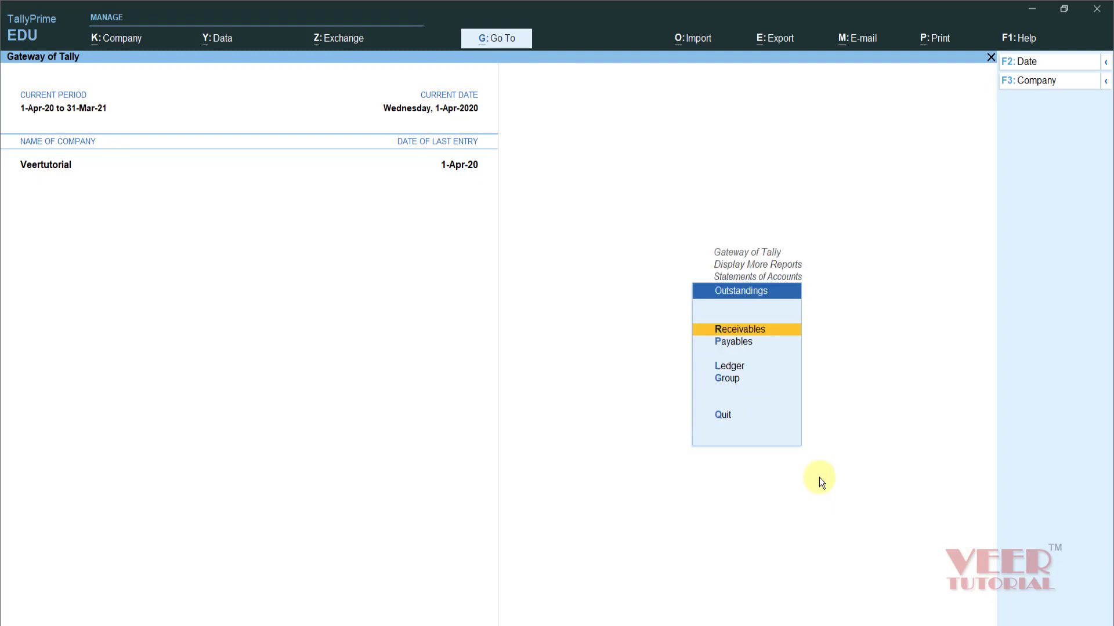
key(Return)
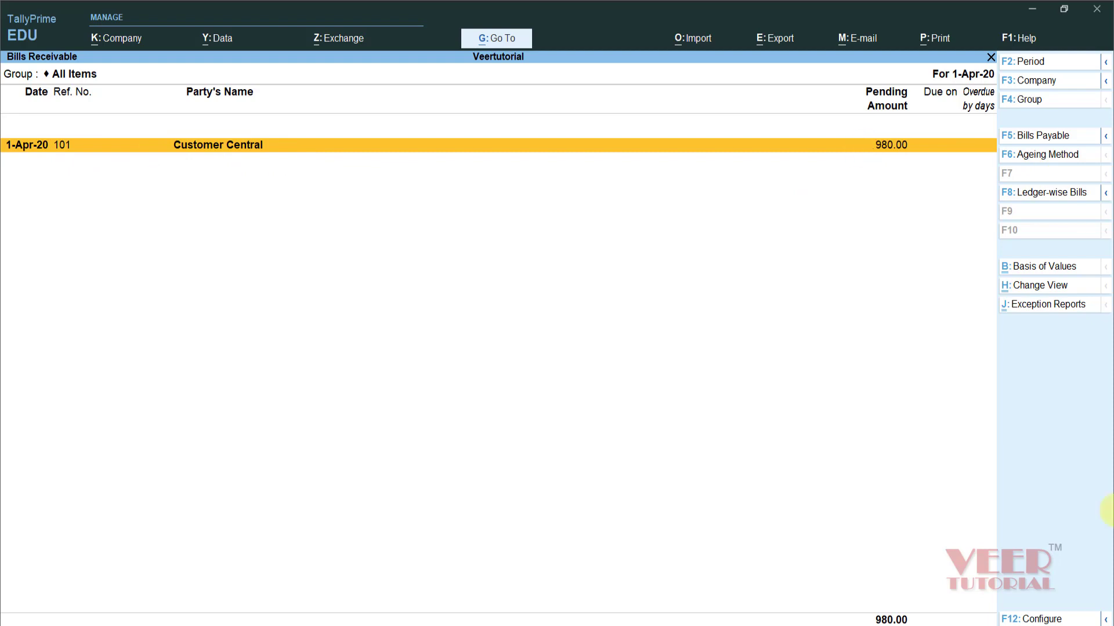
- Expand Customer Central's pending bill to examine its sales voucher and item details
key(alt+F5)
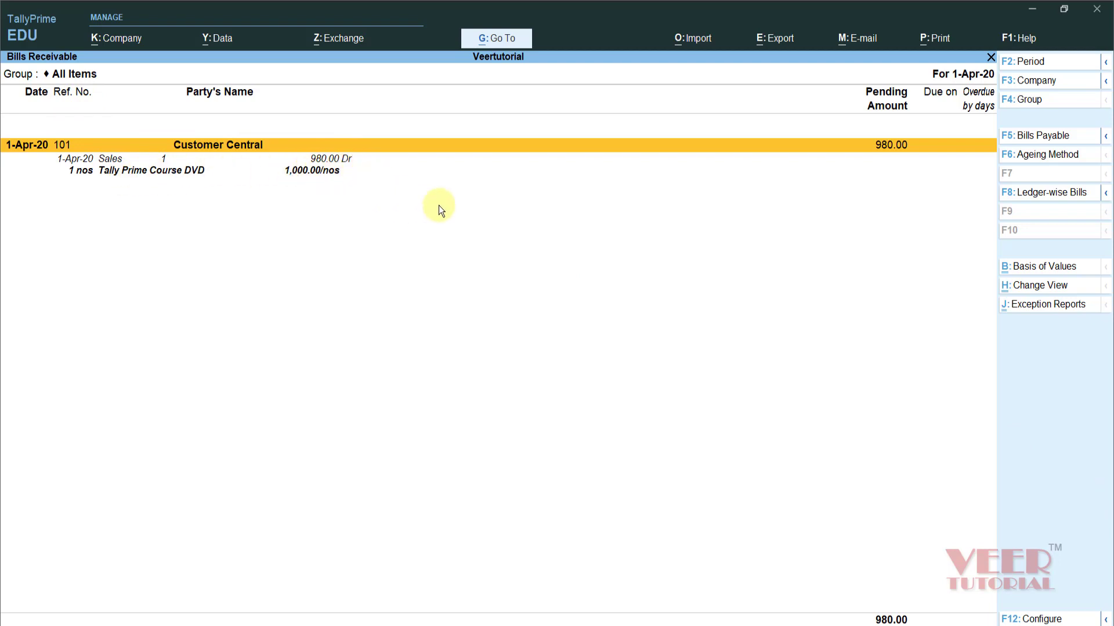
key(Down)
key(Down)
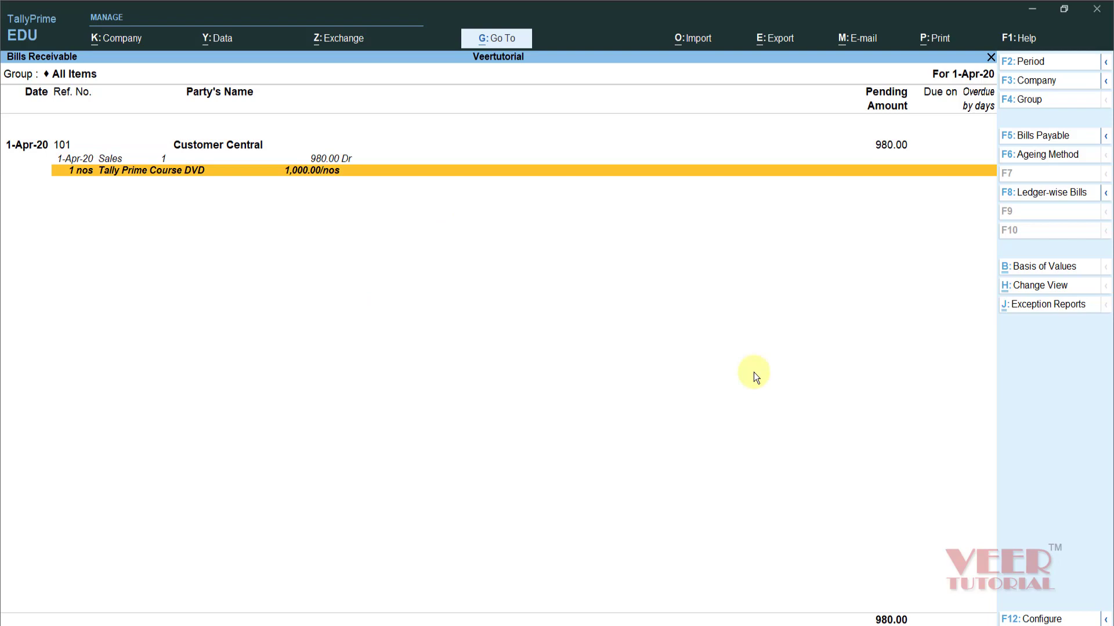
key(alt+a)
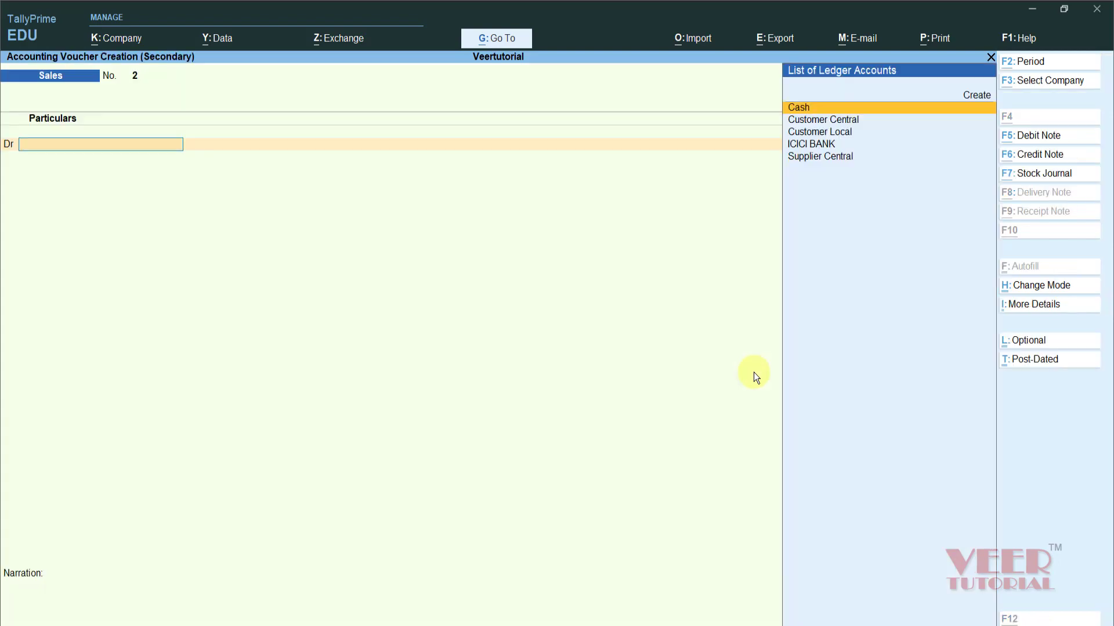
key(Escape)
key(y)
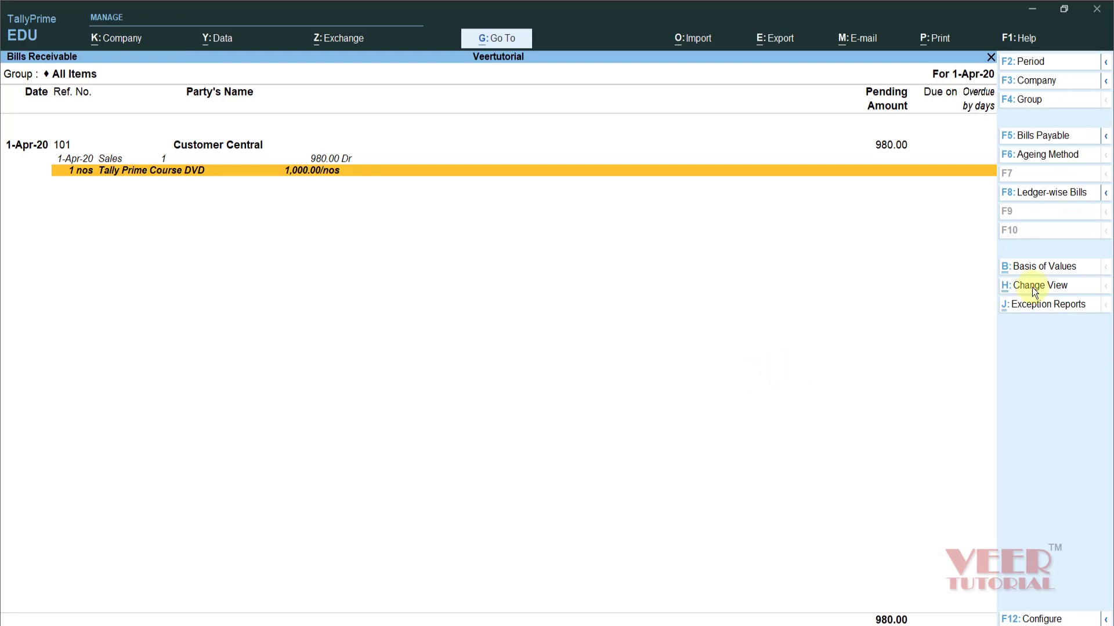
- Close the Bills Receivable report and return to the statements of accounts
key(Escape)
key(Escape)
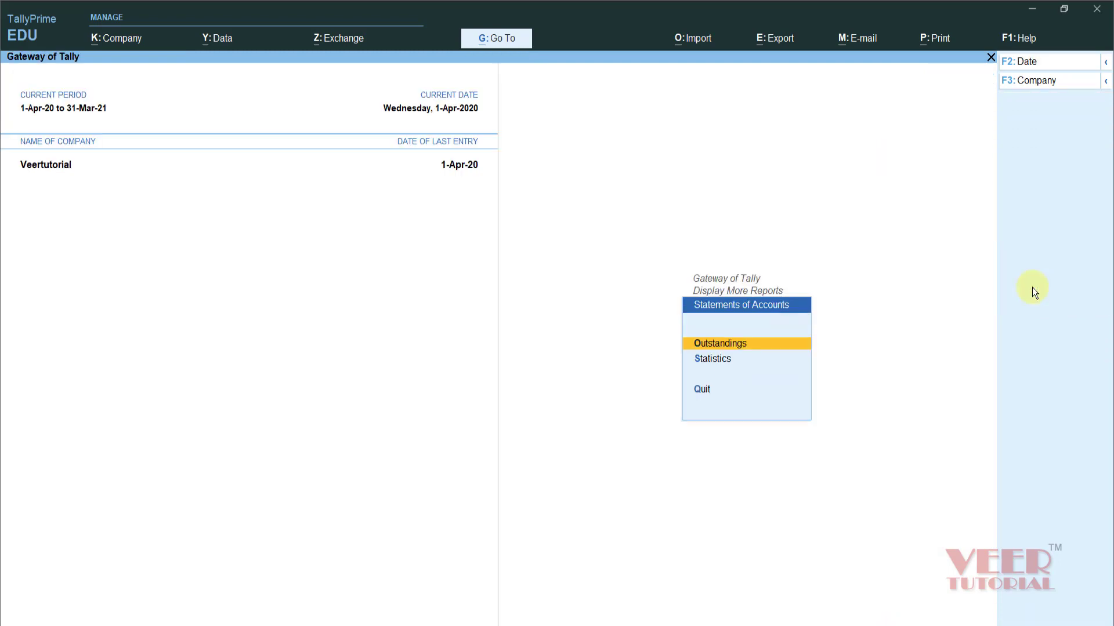
- Leave the statements of accounts for the Gateway of Tally and reopen the list of additional reports
key(Escape)
key(Escape)
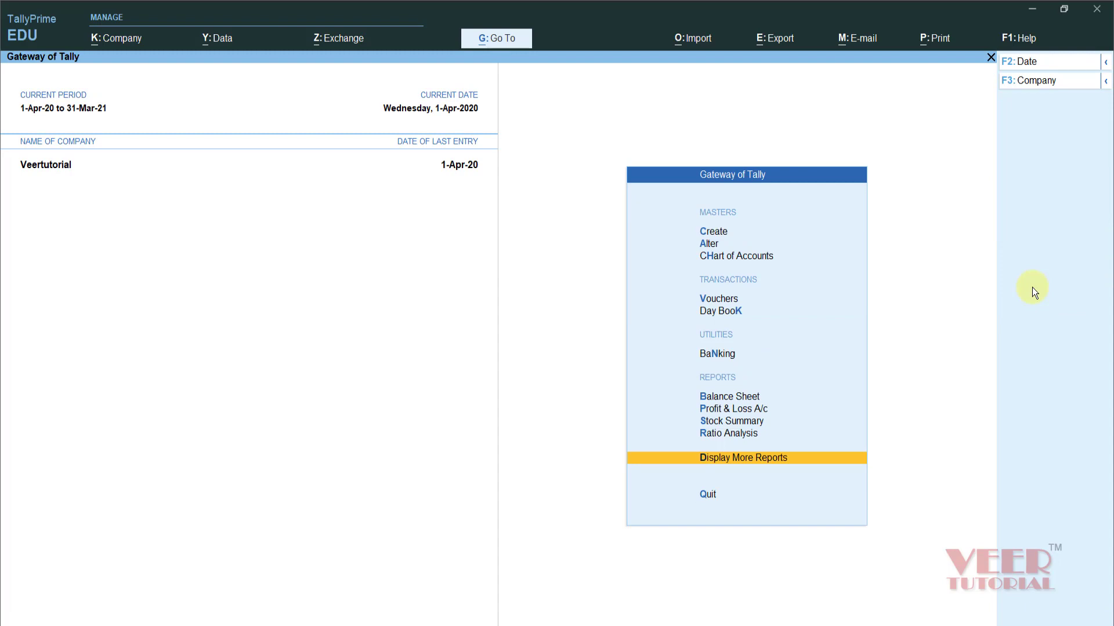
key(Up)
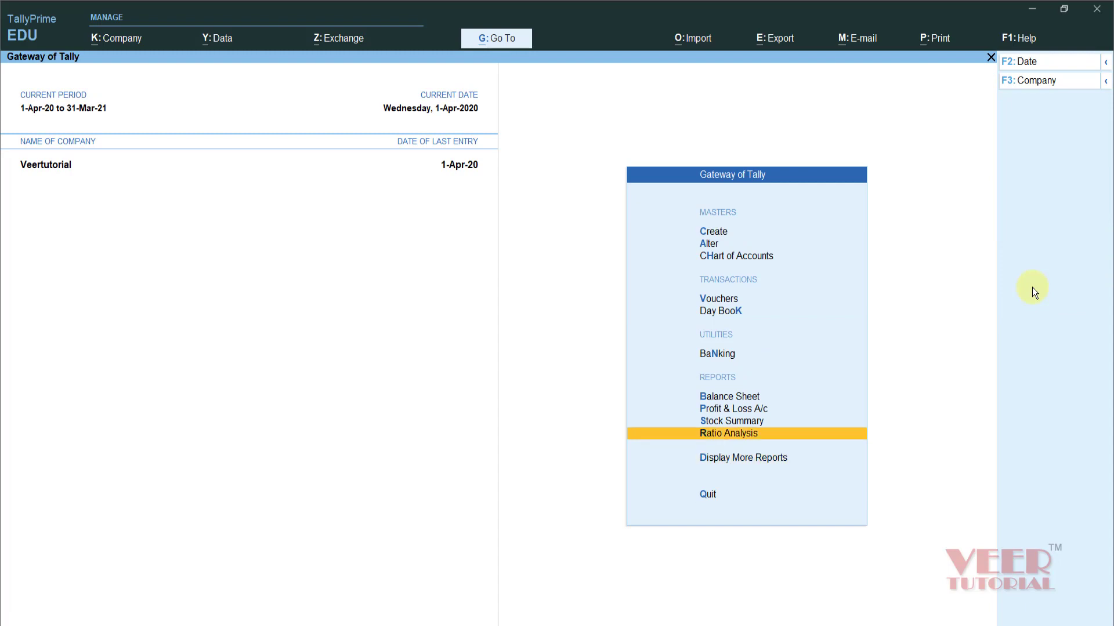
key(Down)
key(Return)
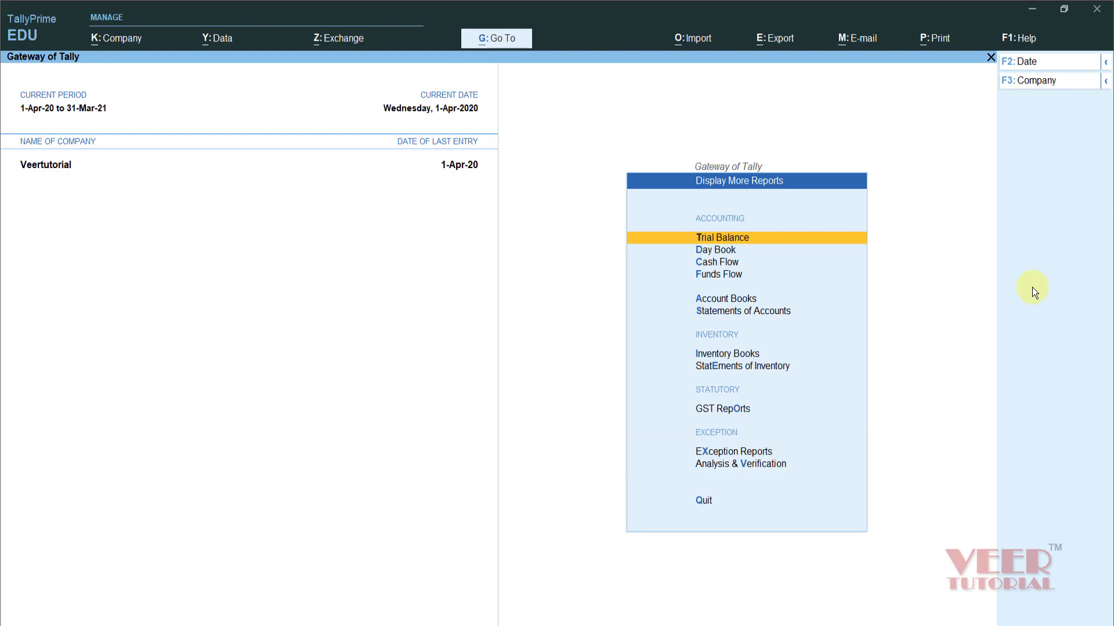
- Open the GSTR-1 return from the statutory GST reports
key(Down)
key(Down)
key(Down)
key(Down)
key(Down)
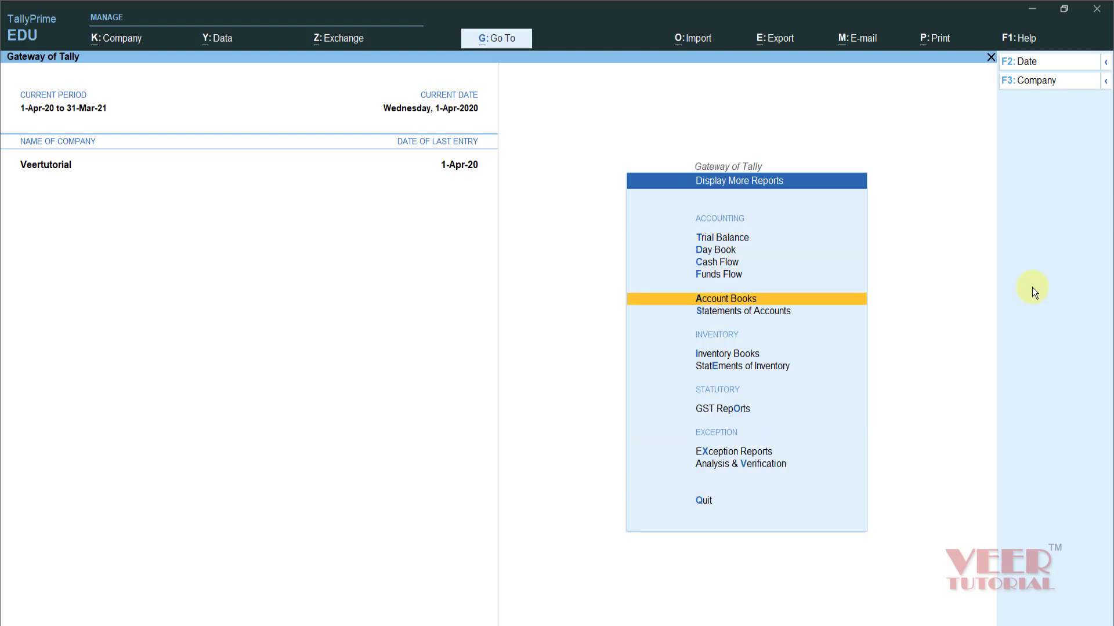
key(Down)
key(Down)
key(Down)
key(Down)
key(Up)
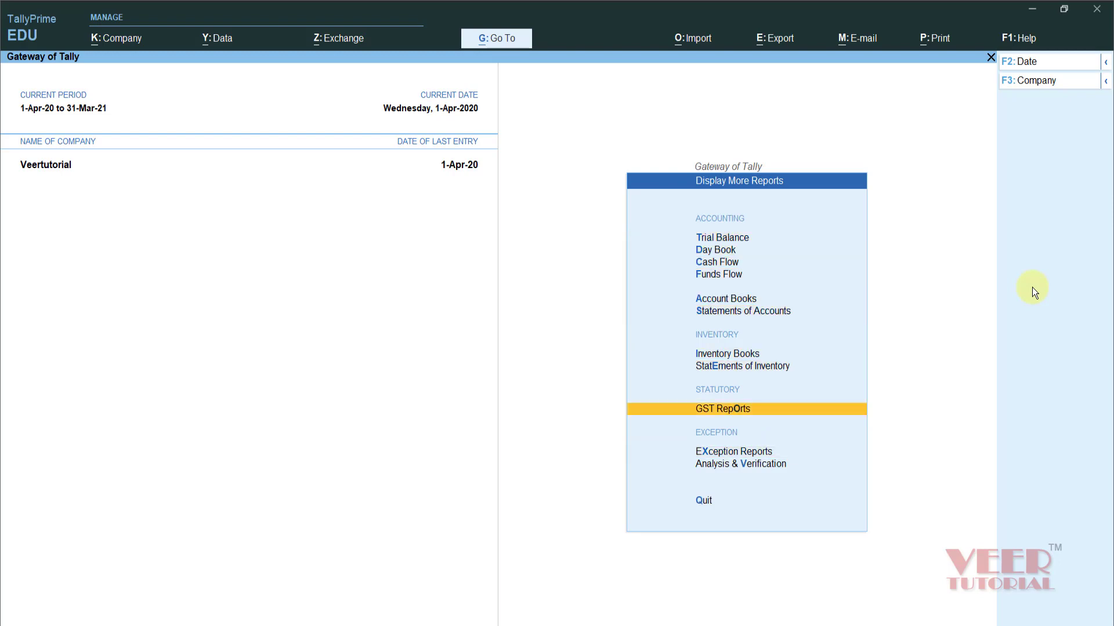
key(Return)
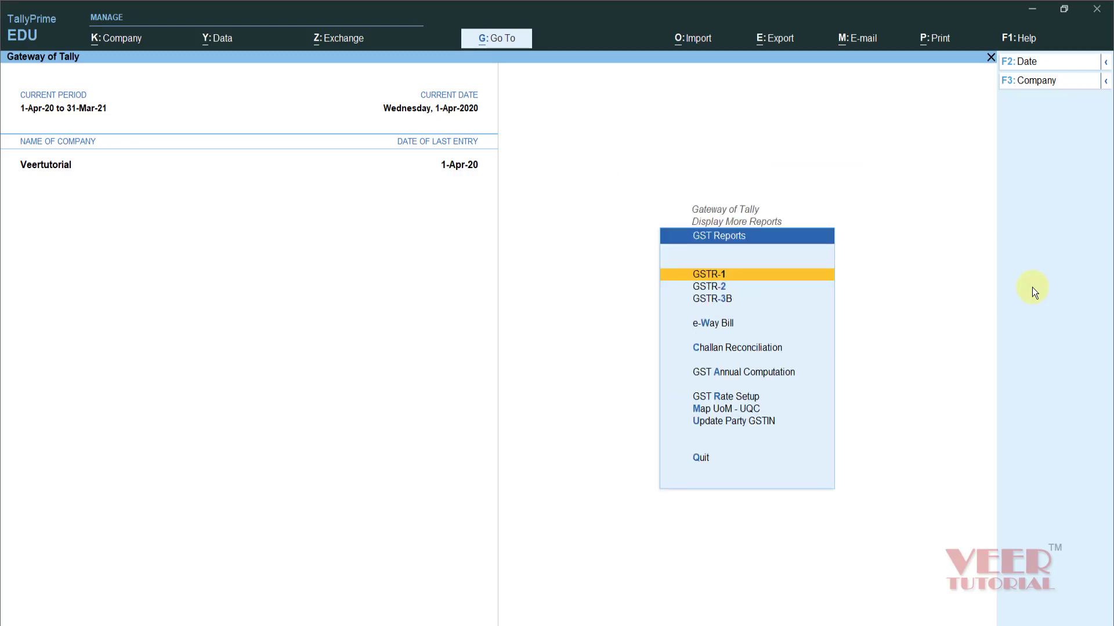
key(Return)
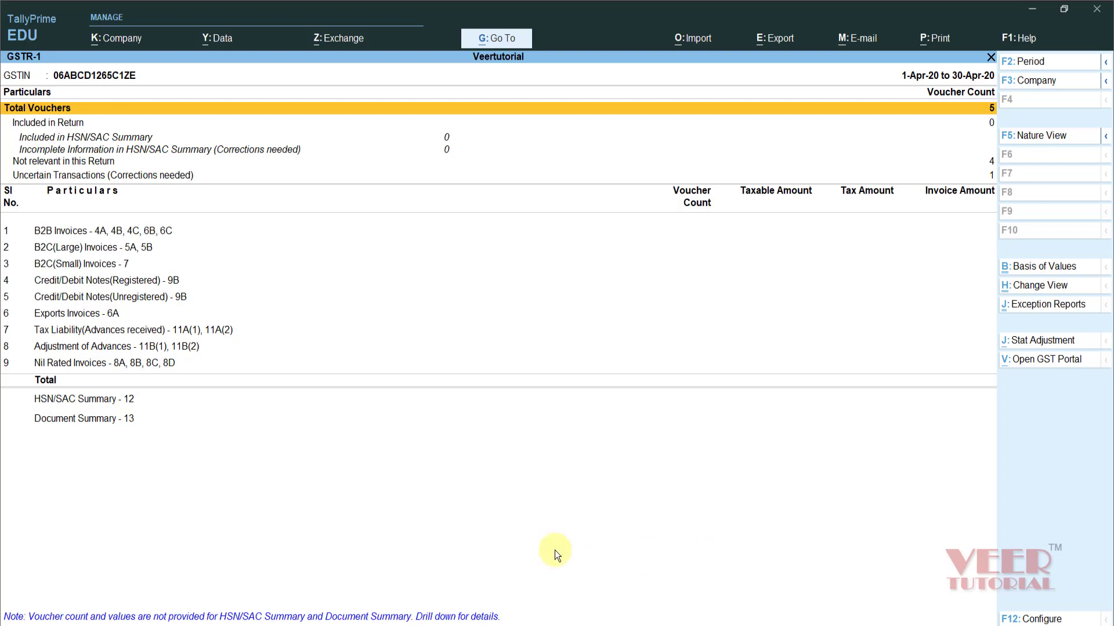
- Review the B2B invoices row and the total vouchers row in the GSTR-1 summary
key(Down)
key(Down)
key(Down)
key(Down)
key(Down)
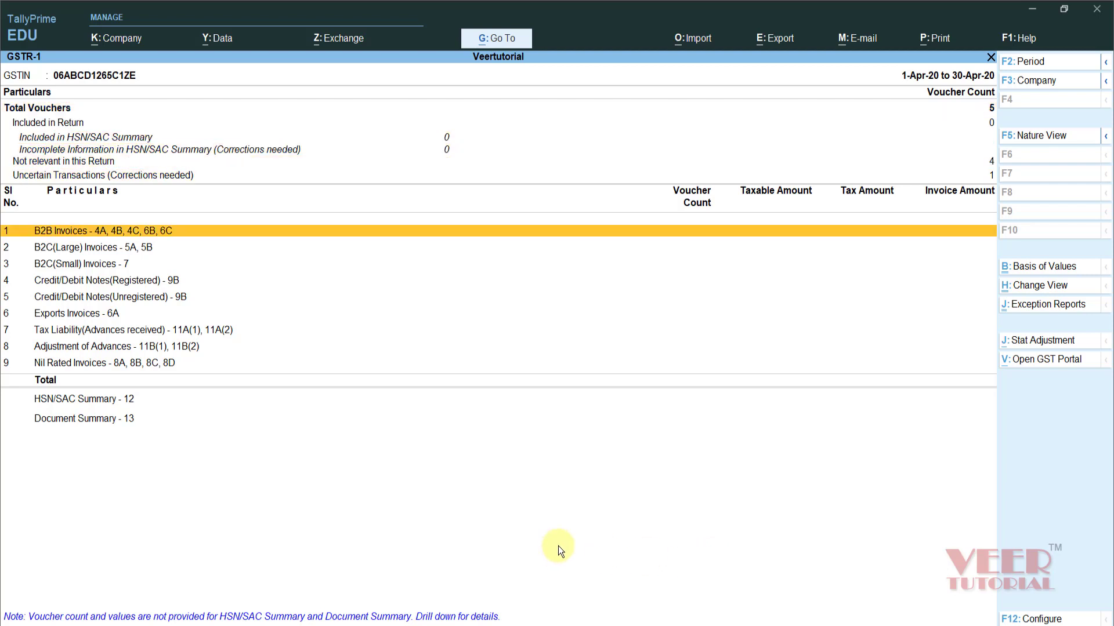
key(Up)
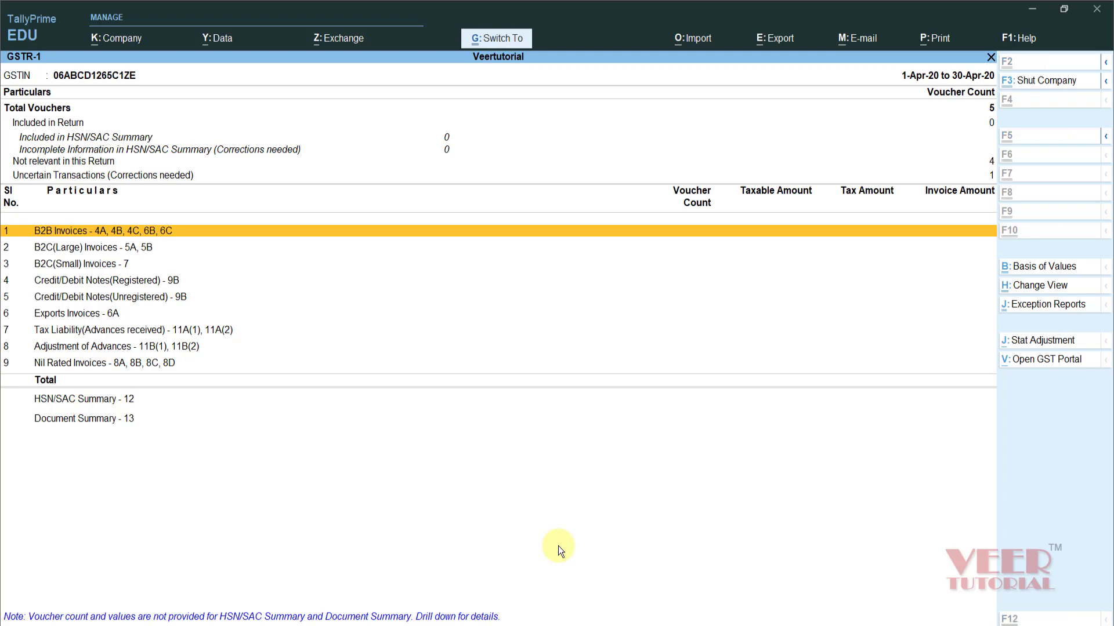
key(Home)
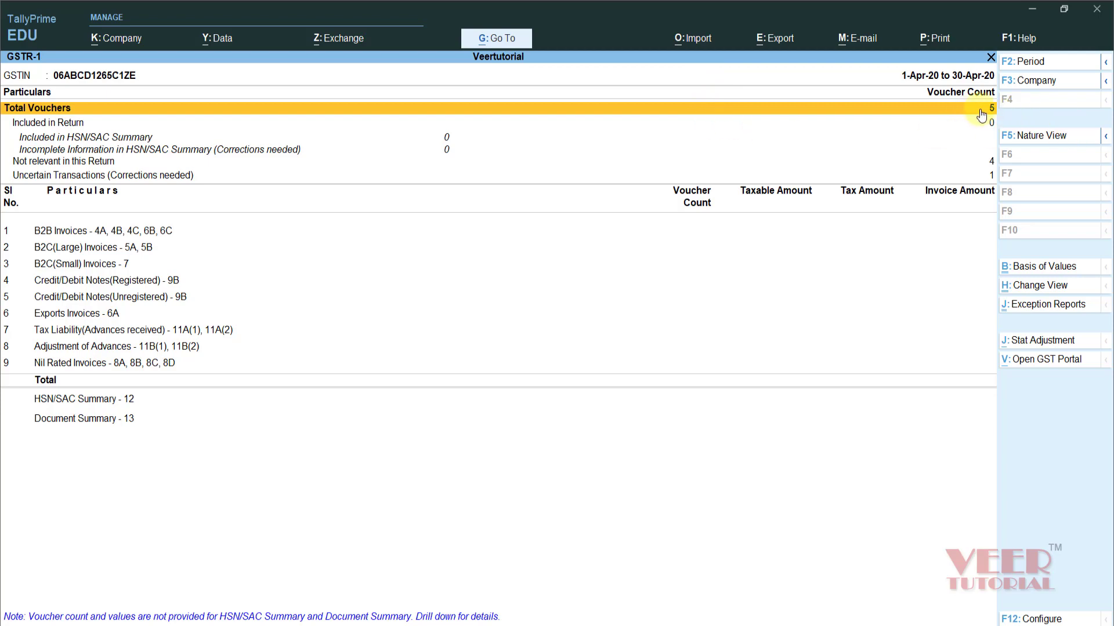
- Drill into the vouchers not relevant to the GSTR-1 return and view its non-GST transactions
key(Down)
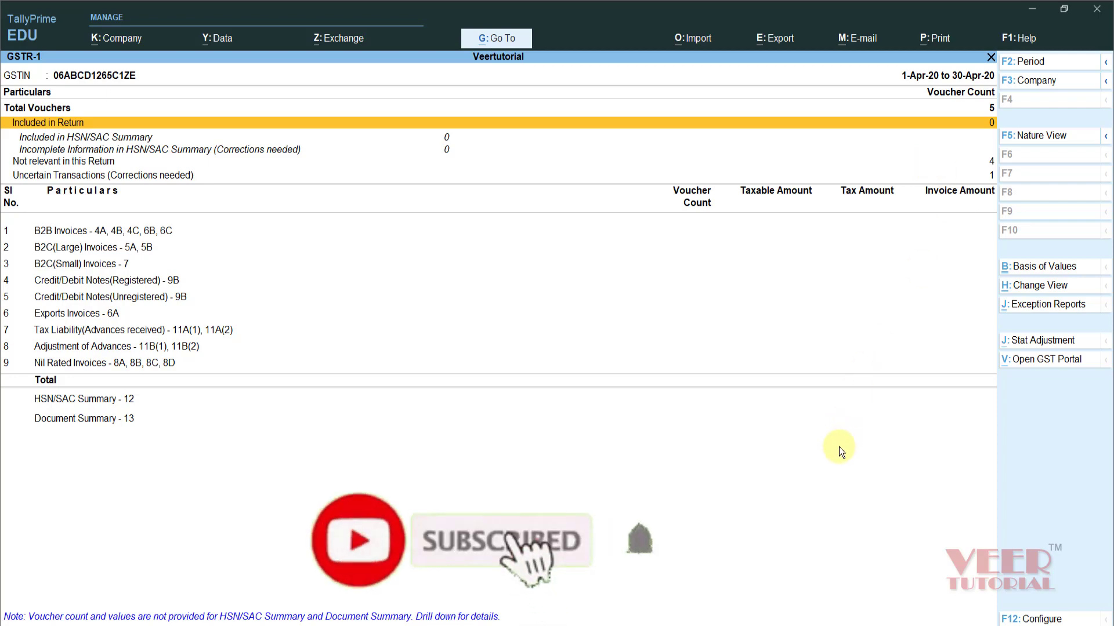
key(Down)
key(Down)
key(Down)
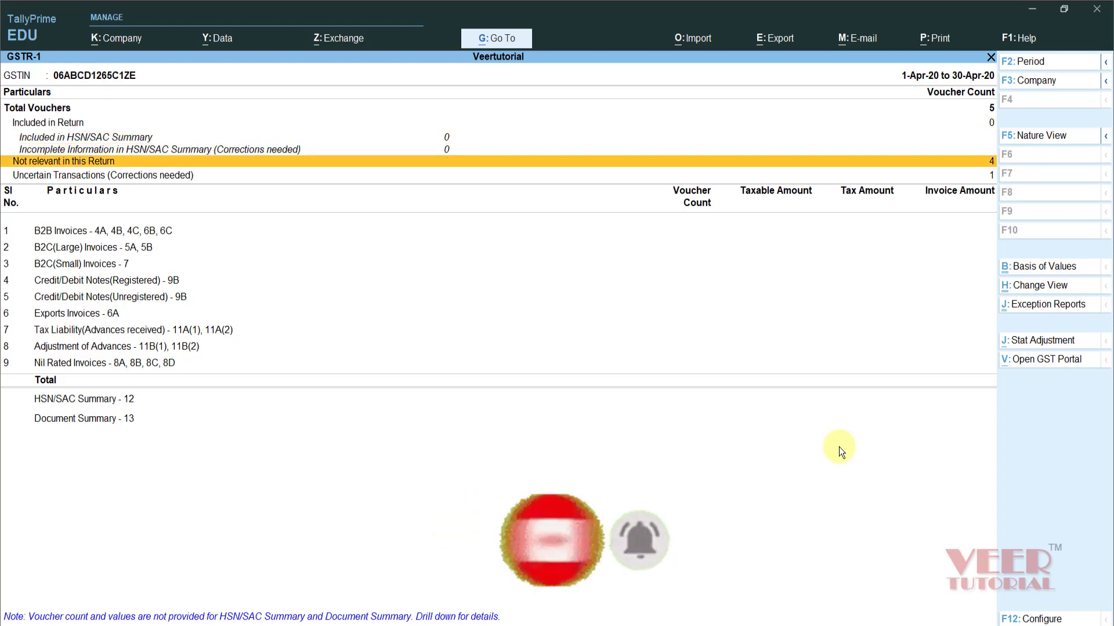
key(Down)
key(Up)
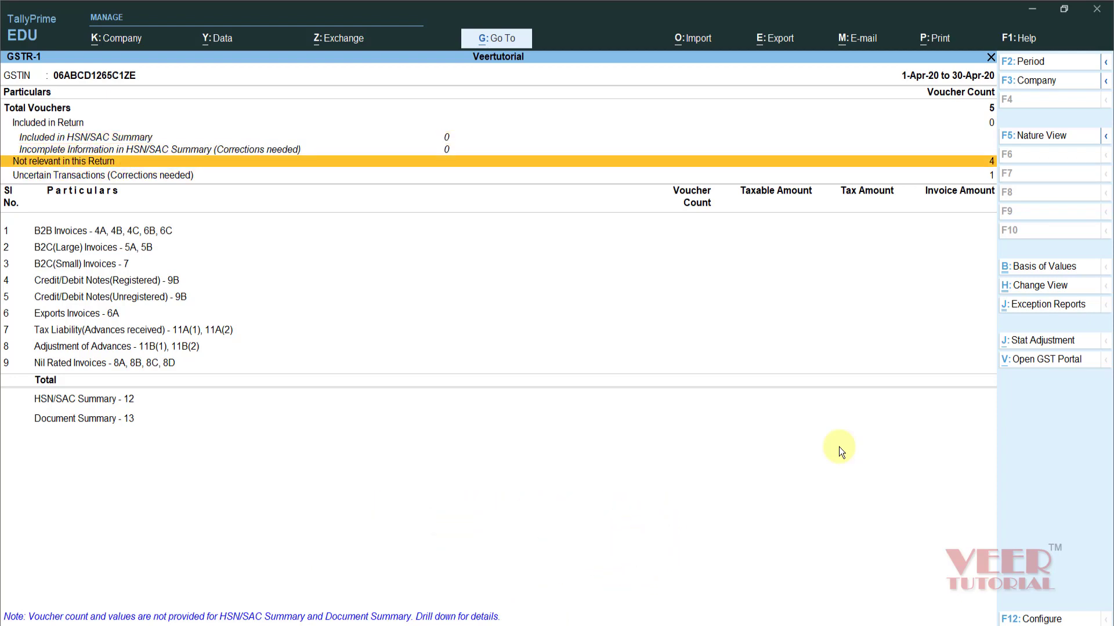
key(Return)
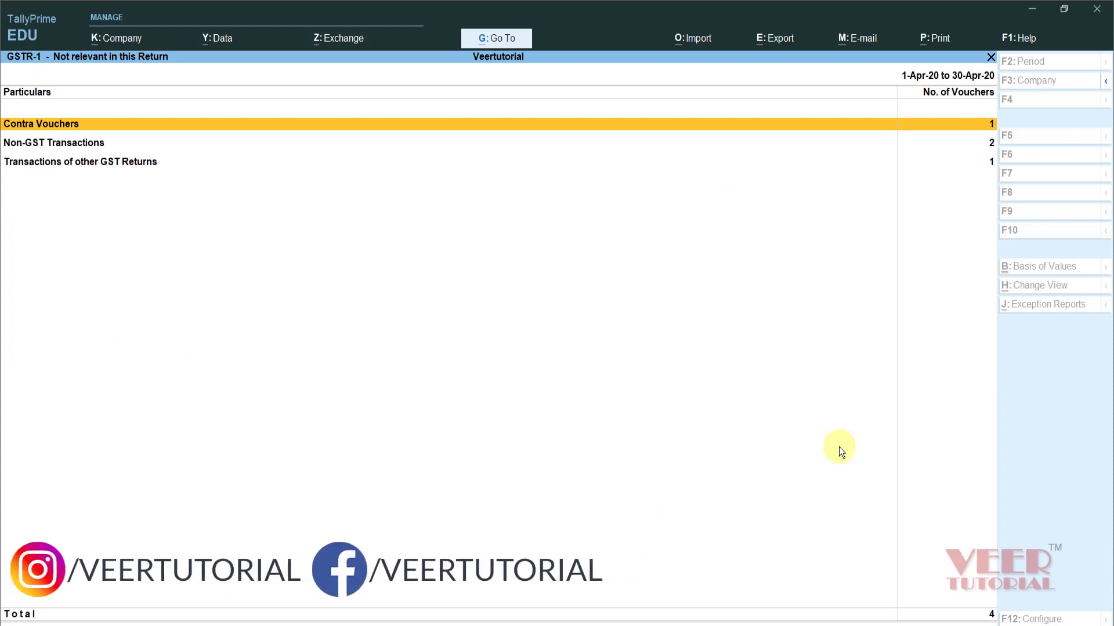
key(Down)
key(Up)
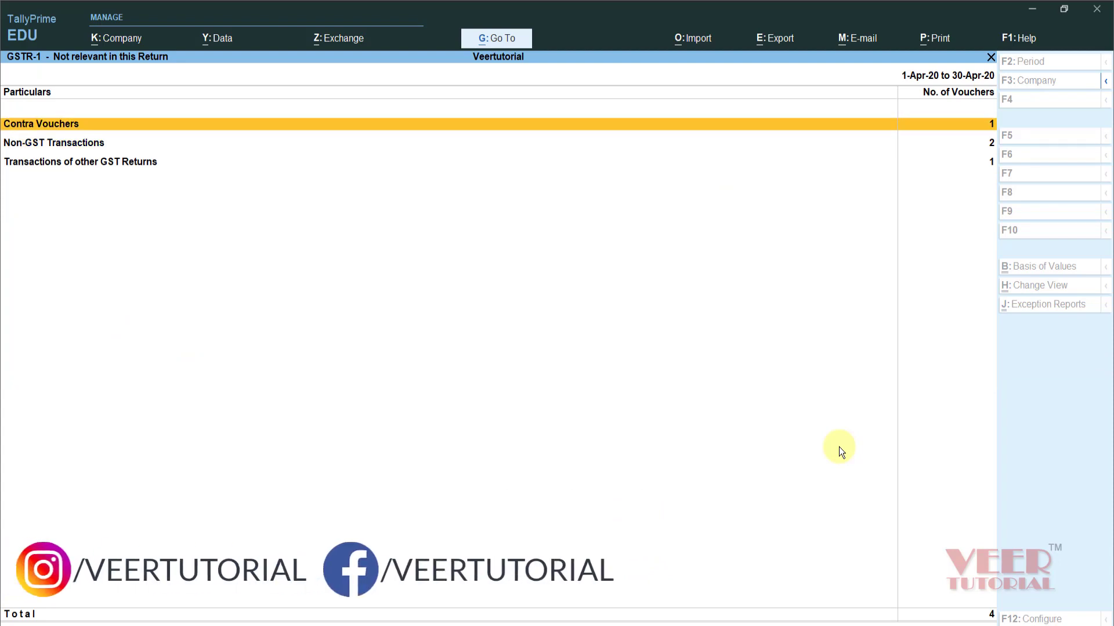
key(Down)
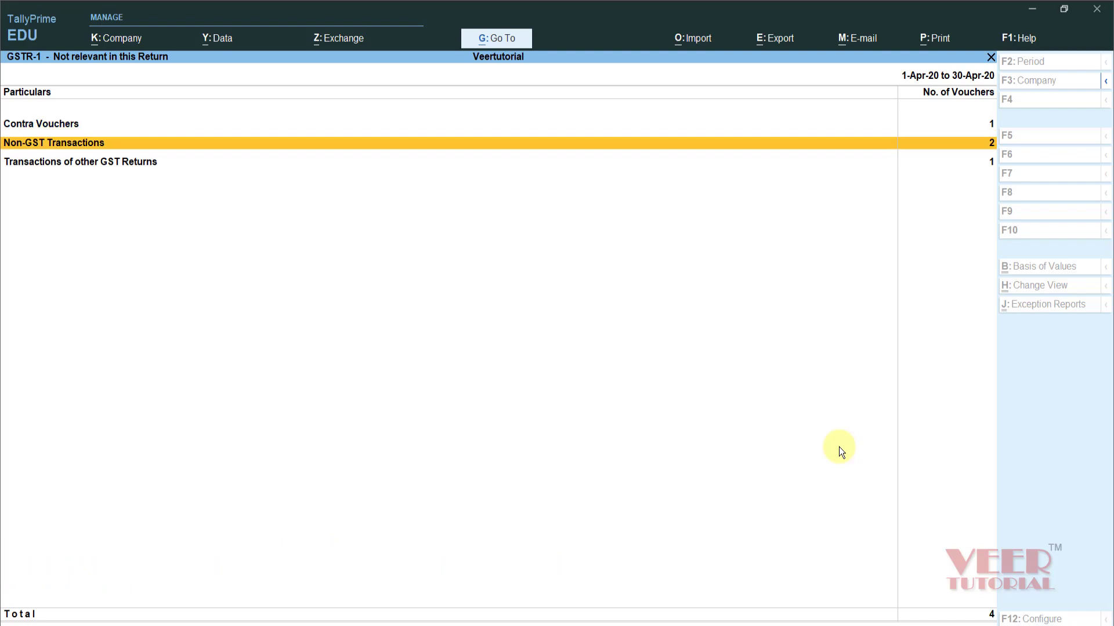
key(Return)
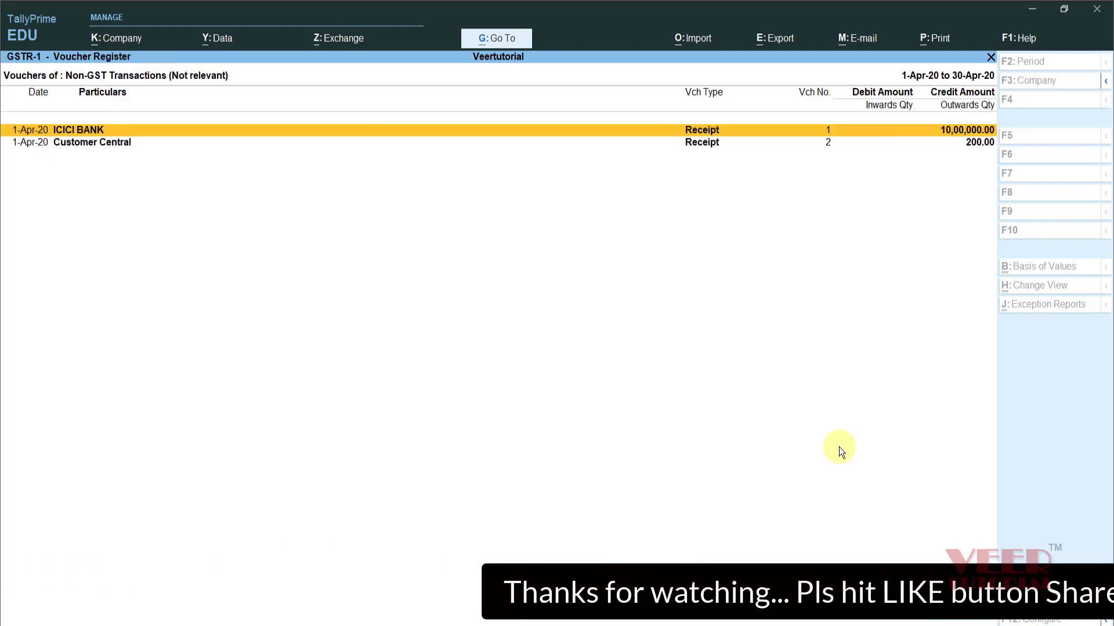
key(Escape)
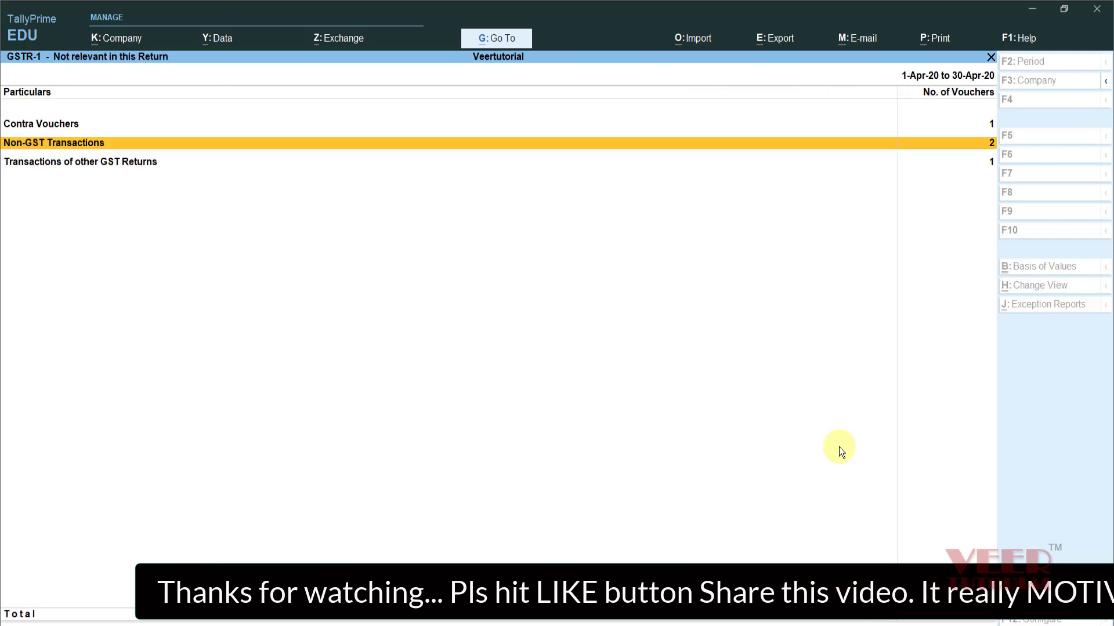
- View the voucher listed under transactions of other GST returns, then close that register
key(Down)
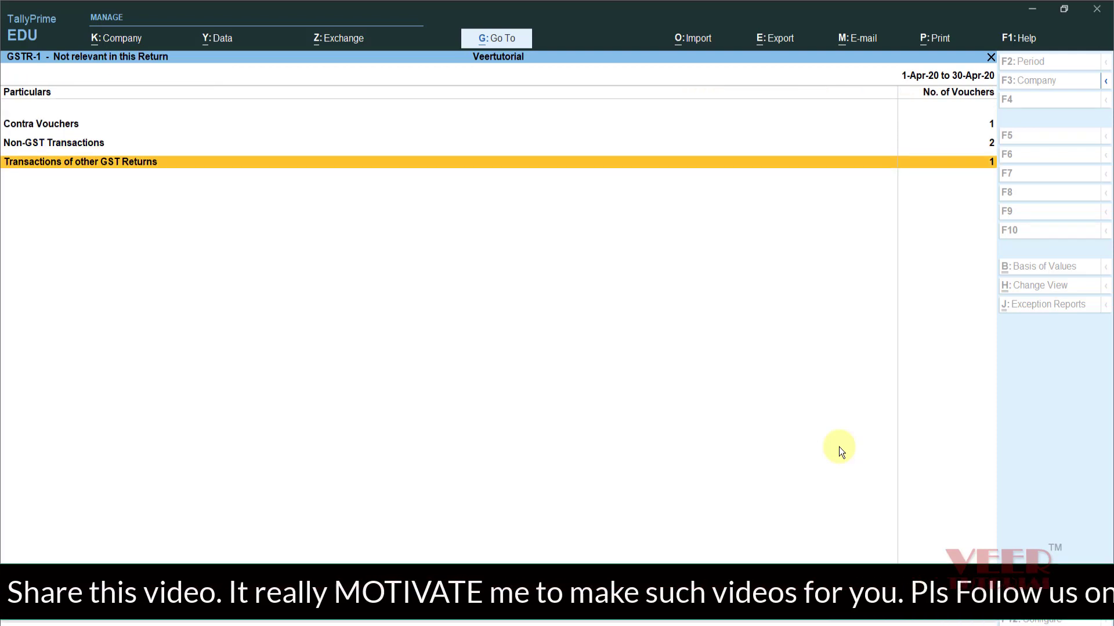
key(Return)
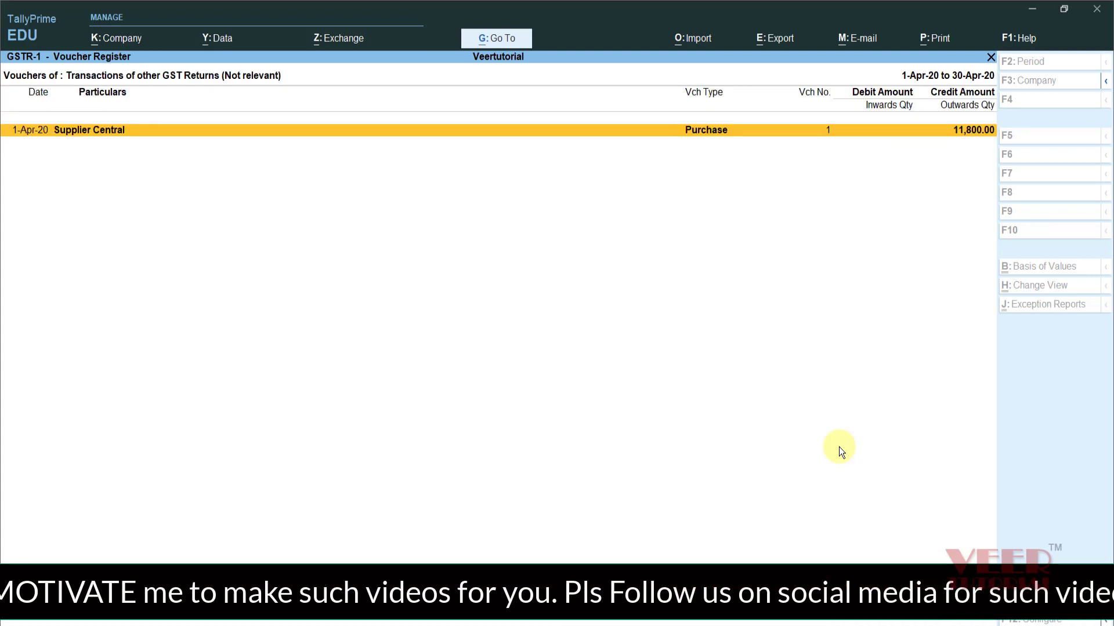
key(Escape)
- Inspect the uncertain transactions needing corrections, then close the GSTR-1 report
key(Down)
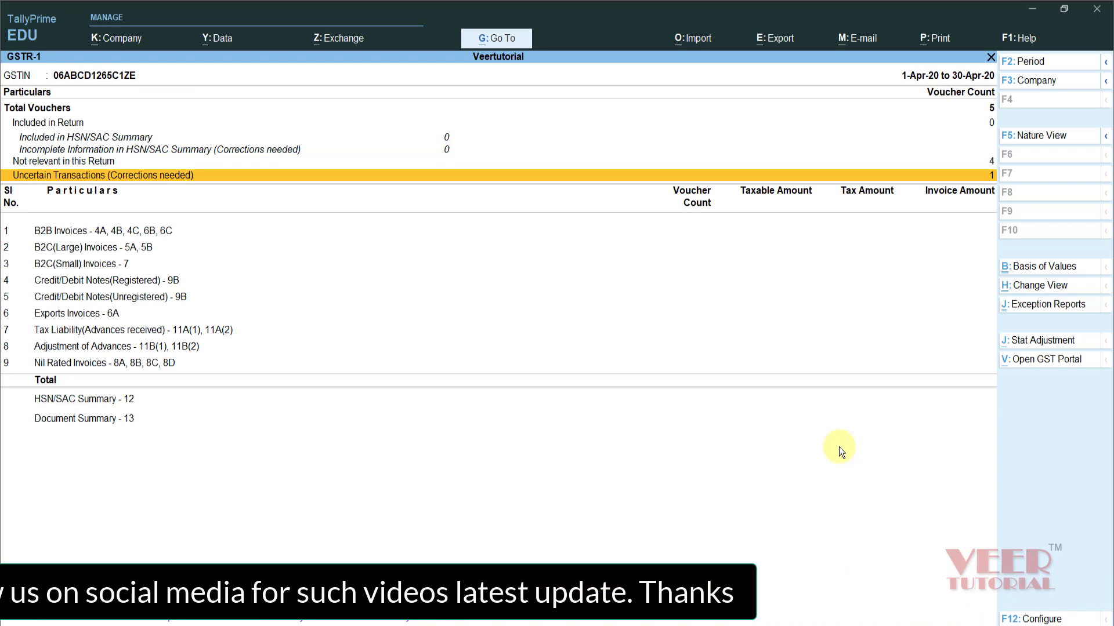
key(Return)
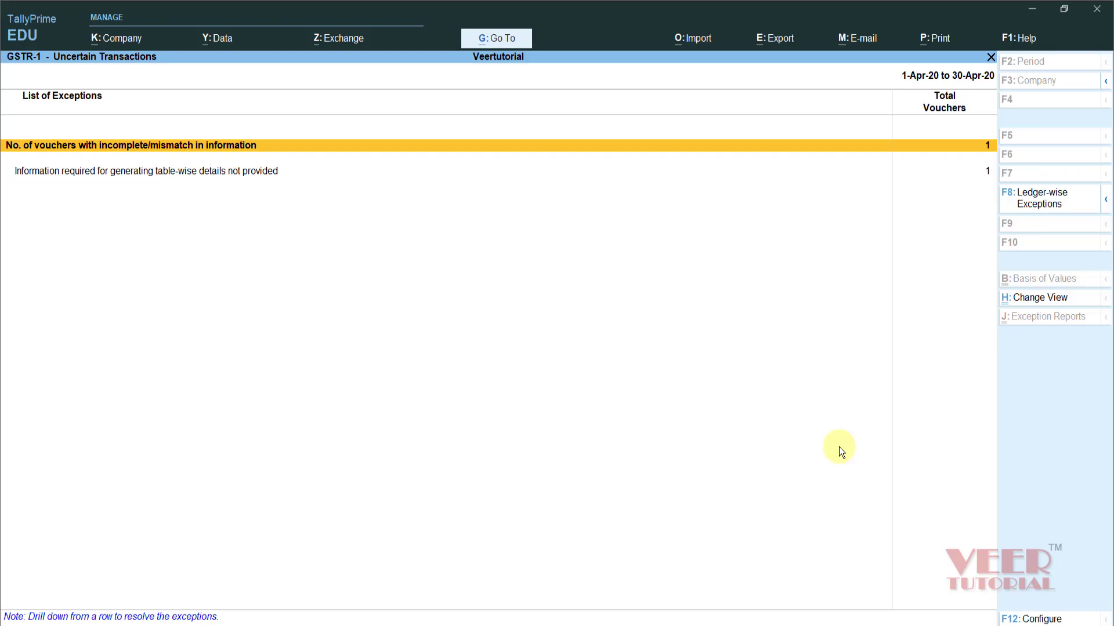
key(Escape)
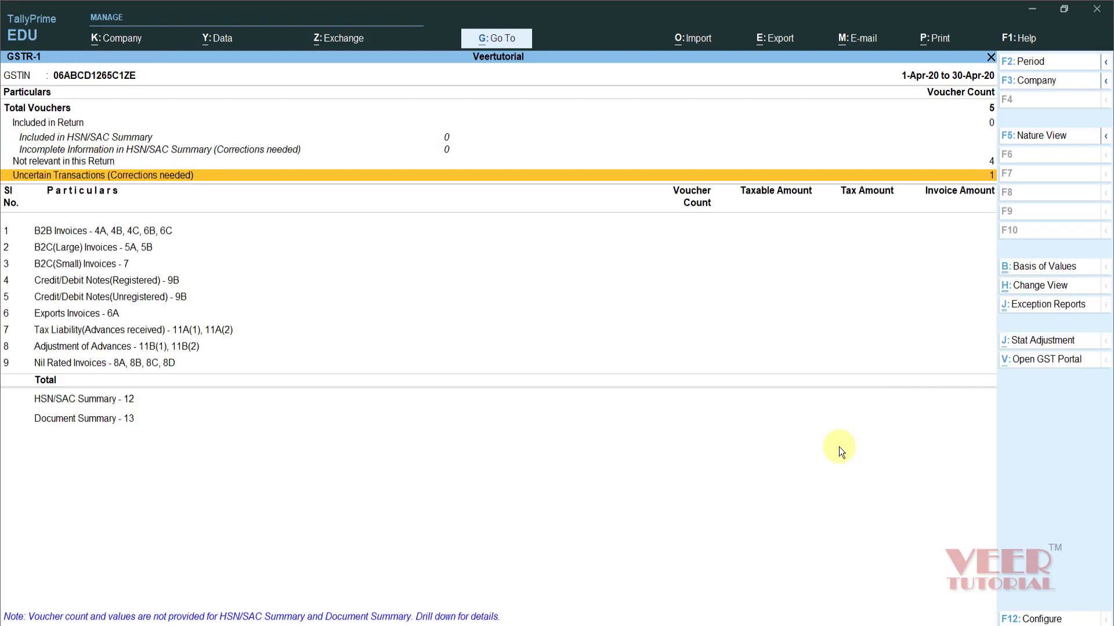
key(Escape)
- Open the GSTR-2 return and look over its summary down from the total vouchers row
key(Down)
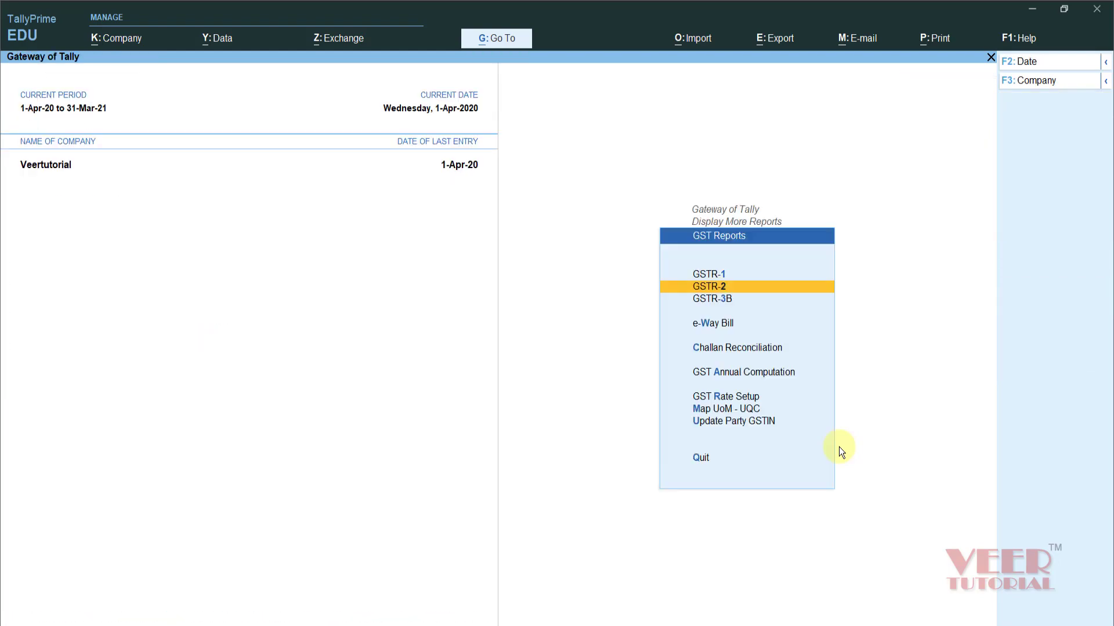
key(Return)
key(Down)
key(Down)
key(Down)
key(Down)
key(Down)
key(Down)
key(Down)
key(Down)
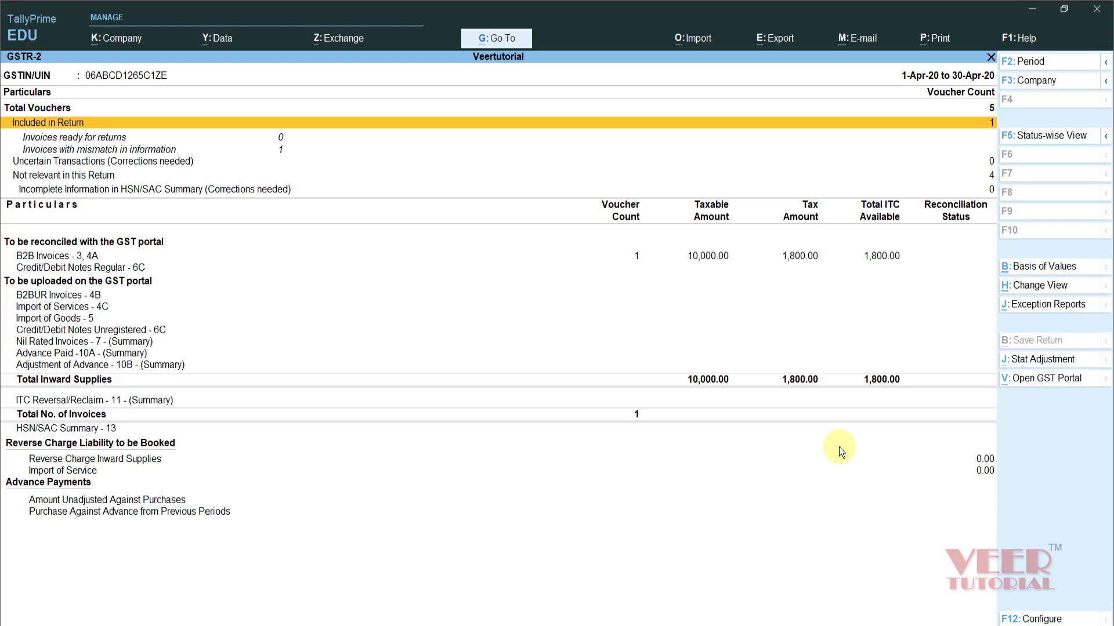
key(Up)
key(Up)
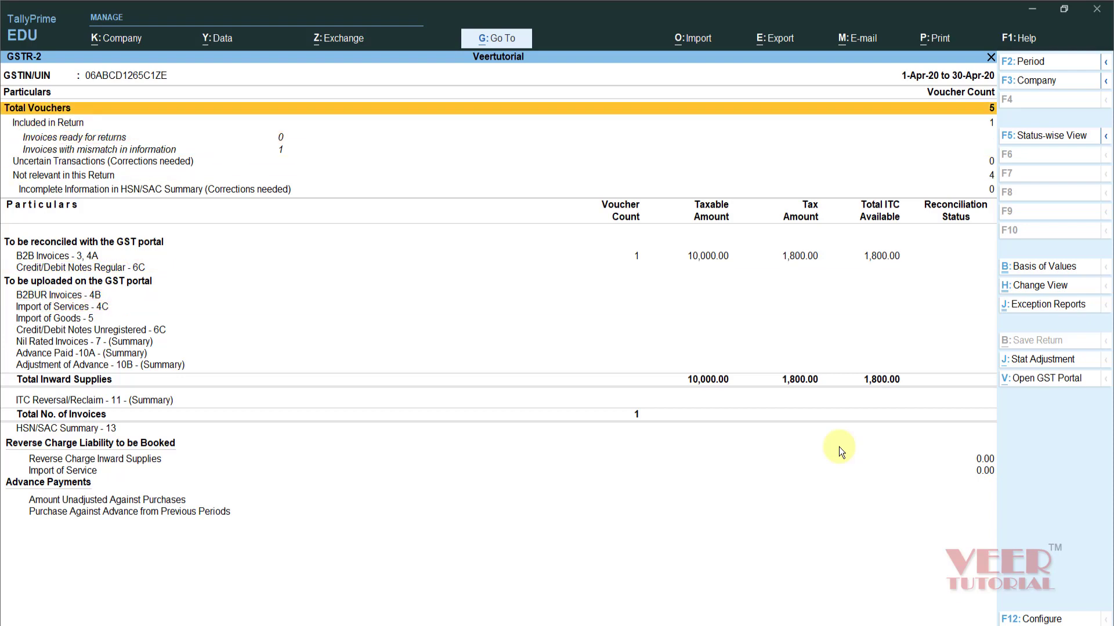
- Examine the GSTR-2 voucher counts for included, mismatched, uncertain and not relevant vouchers
key(Down)
key(Down)
key(Down)
key(Down)
key(Up)
key(Up)
key(Up)
key(Up)
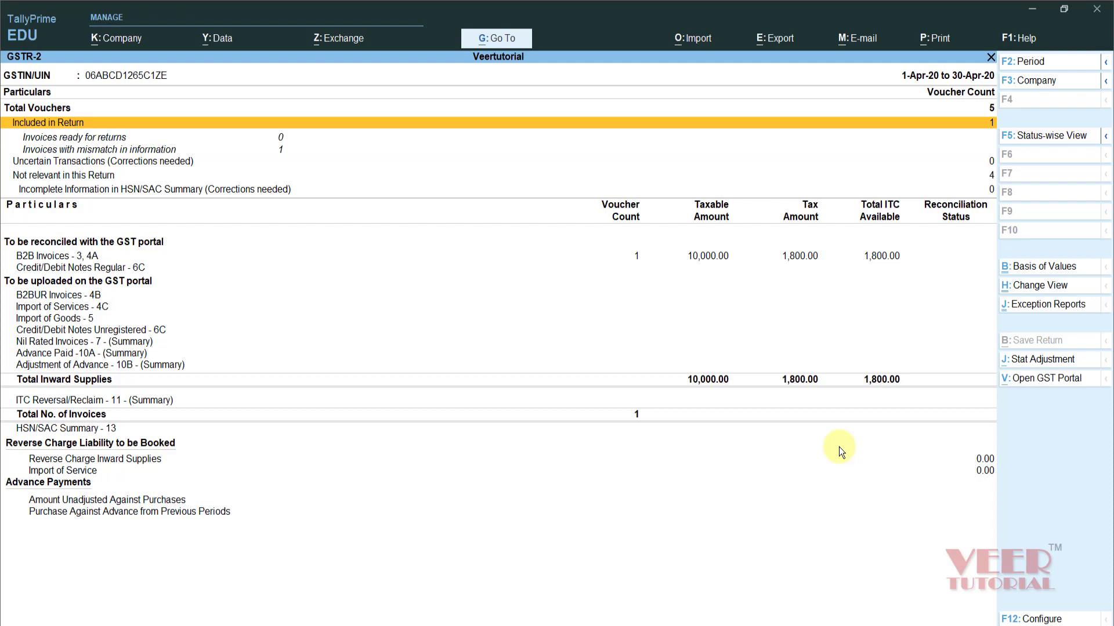
key(Up)
key(Down)
key(Down)
key(Down)
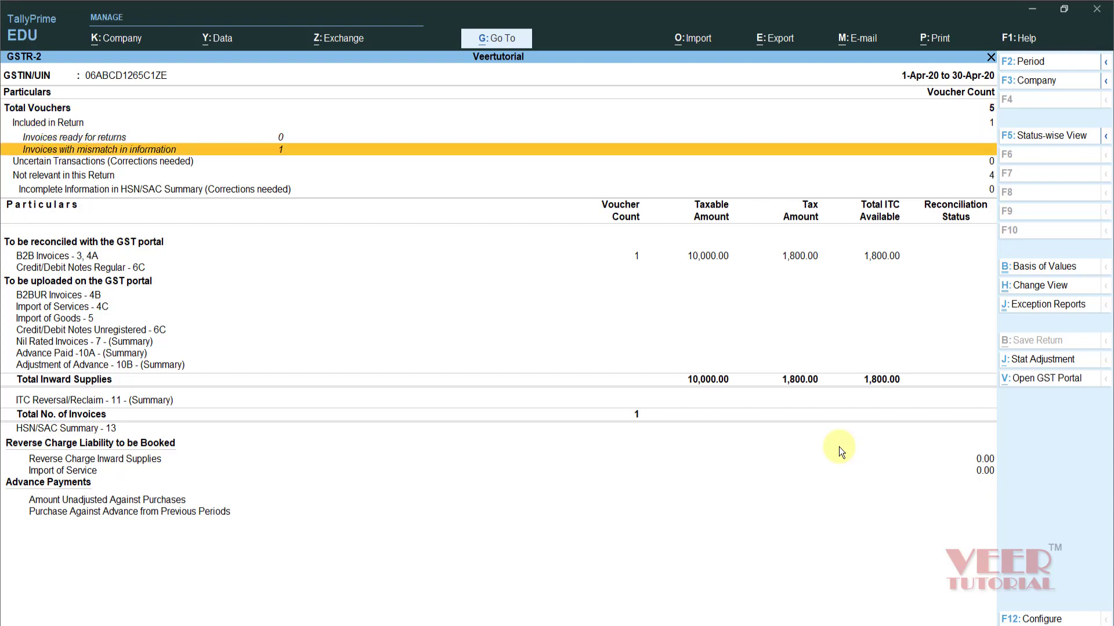
key(Down)
key(Down)
key(Down)
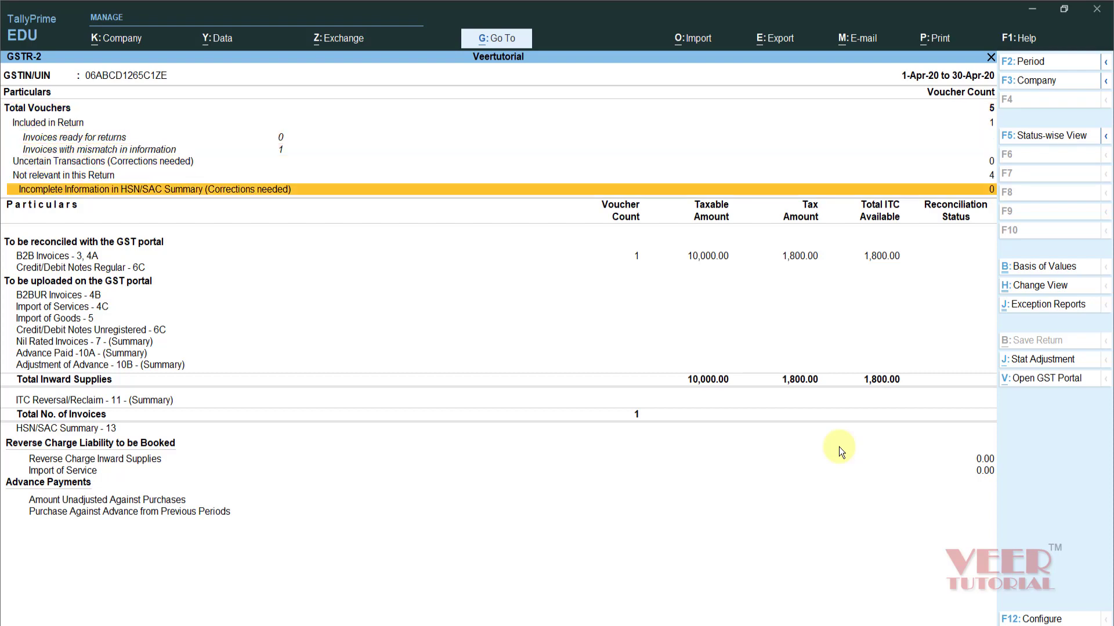
key(Up)
key(Up)
key(Up)
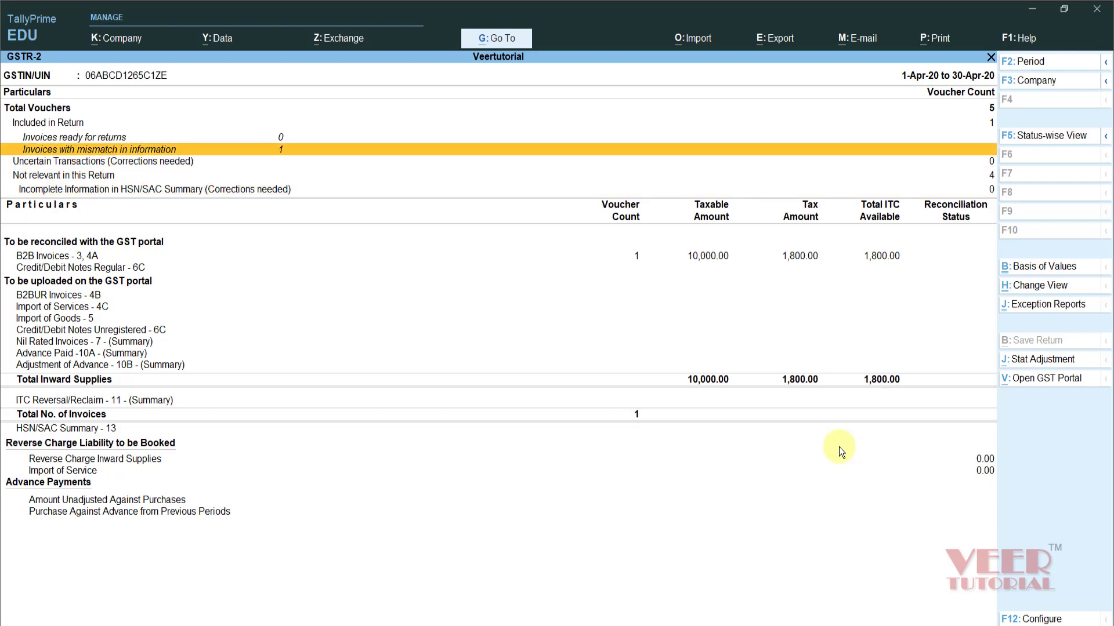
- Check the taxable amount, tax and available ITC of the B2B invoices in GSTR-2
key(Down)
key(Down)
key(Down)
key(Down)
key(Down)
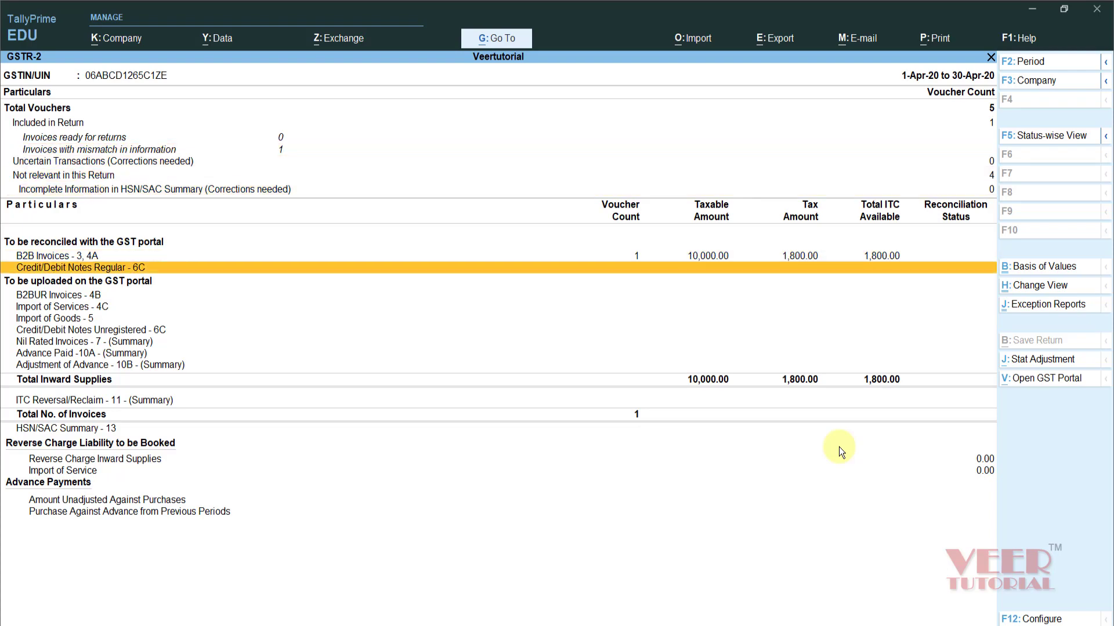
key(Up)
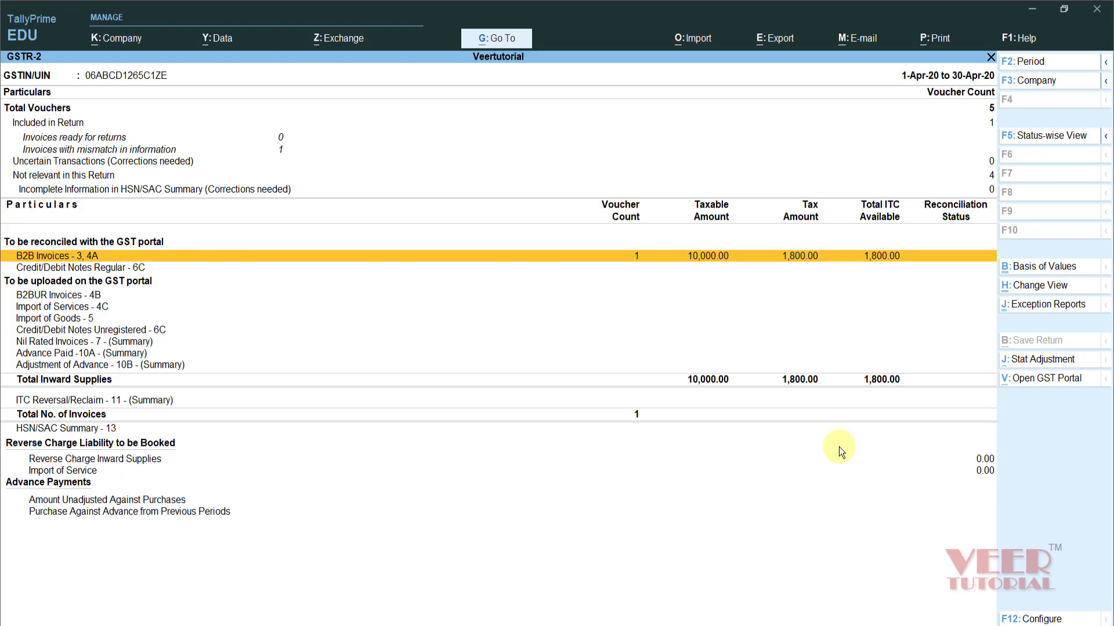
- Close GSTR-2, view the GSTR-3B summary of outward supplies and eligible ITC, and close it
key(Escape)
key(Down)
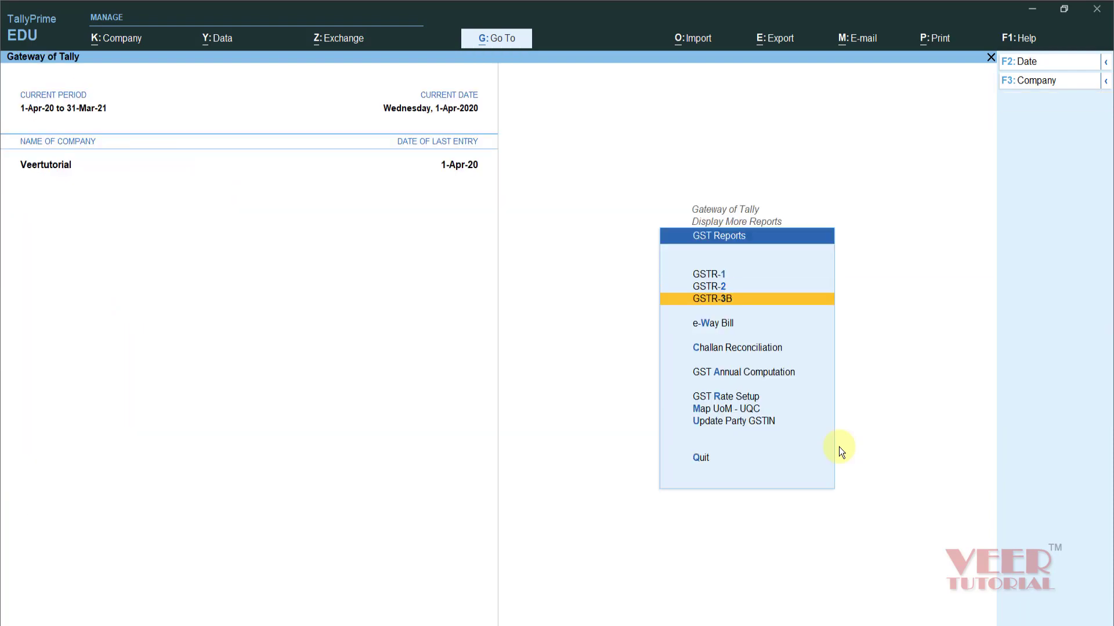
key(Return)
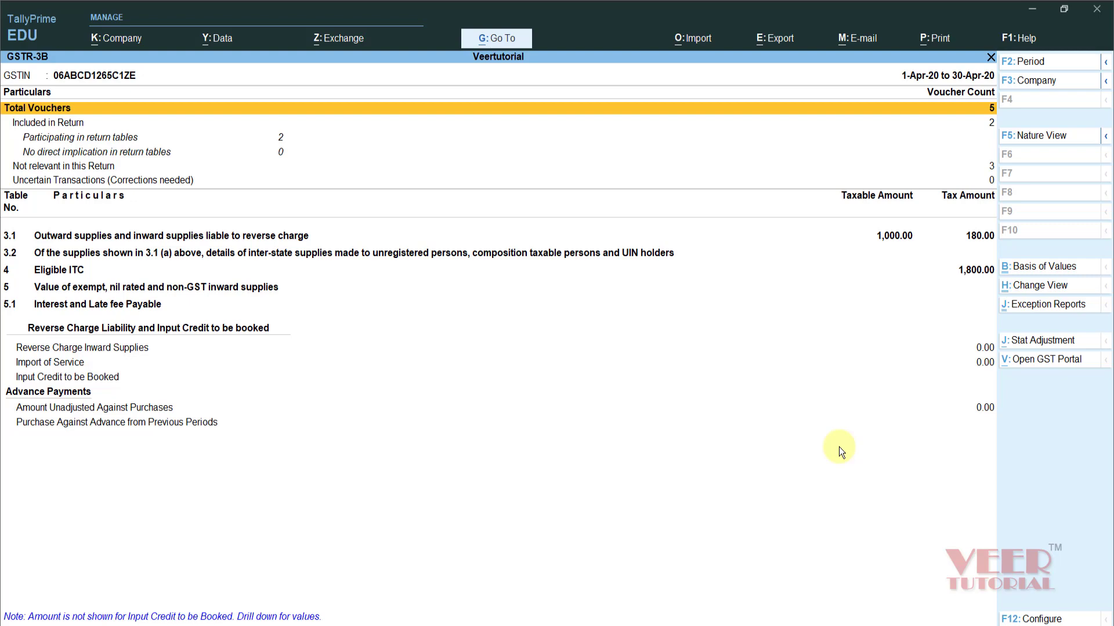
key(Escape)
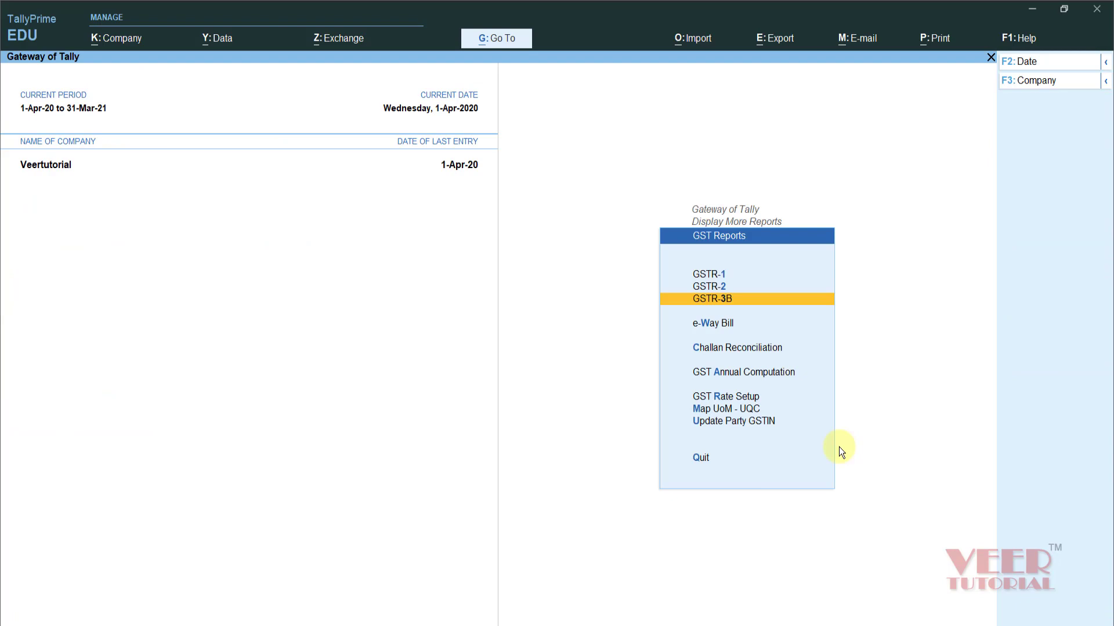
- Look over the remaining GST report options and return to the Gateway of Tally
key(Down)
key(Down)
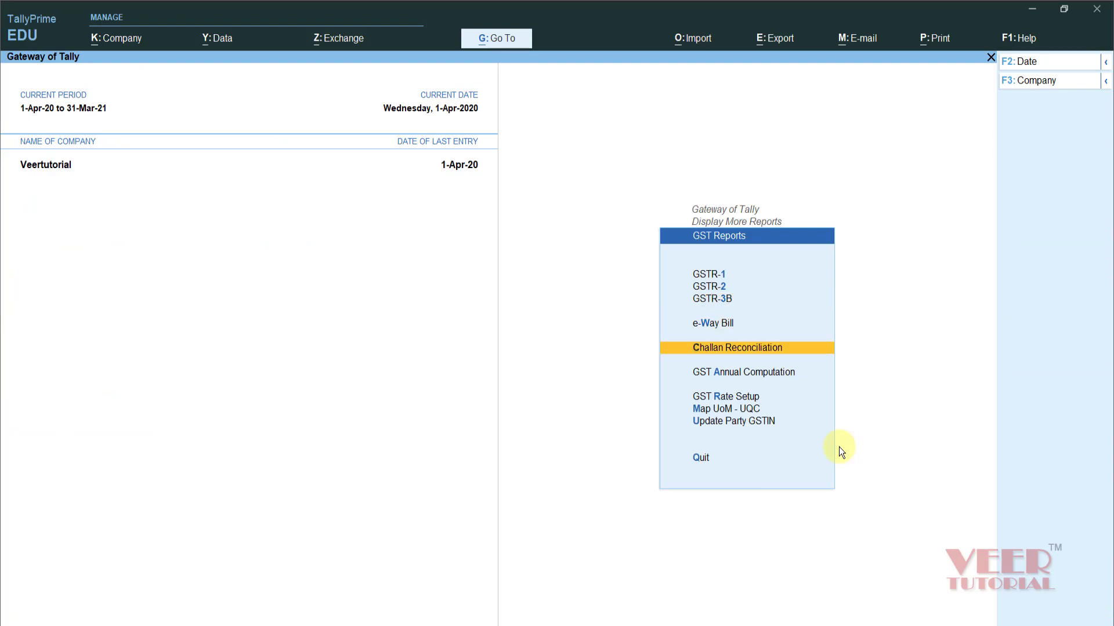
key(Down)
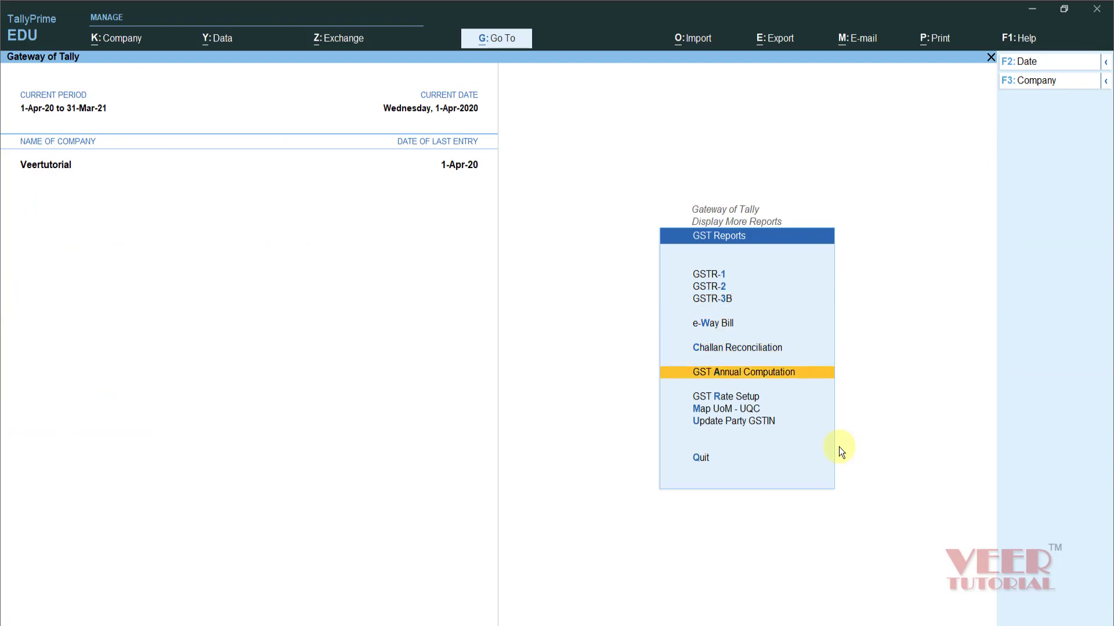
key(Down)
key(Down)
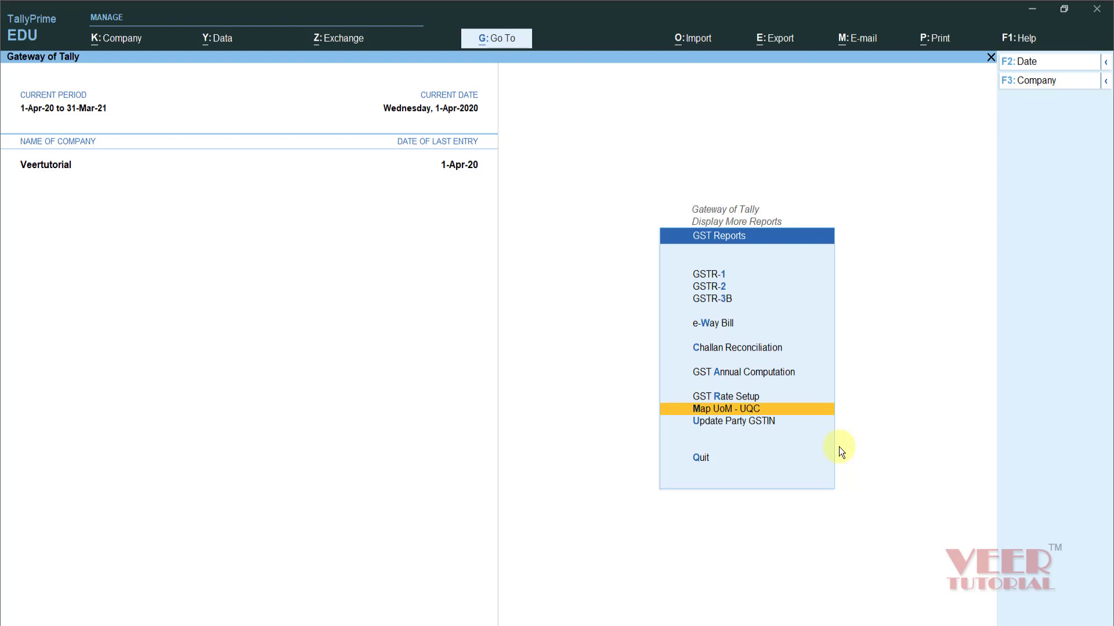
key(Escape)
key(Escape)
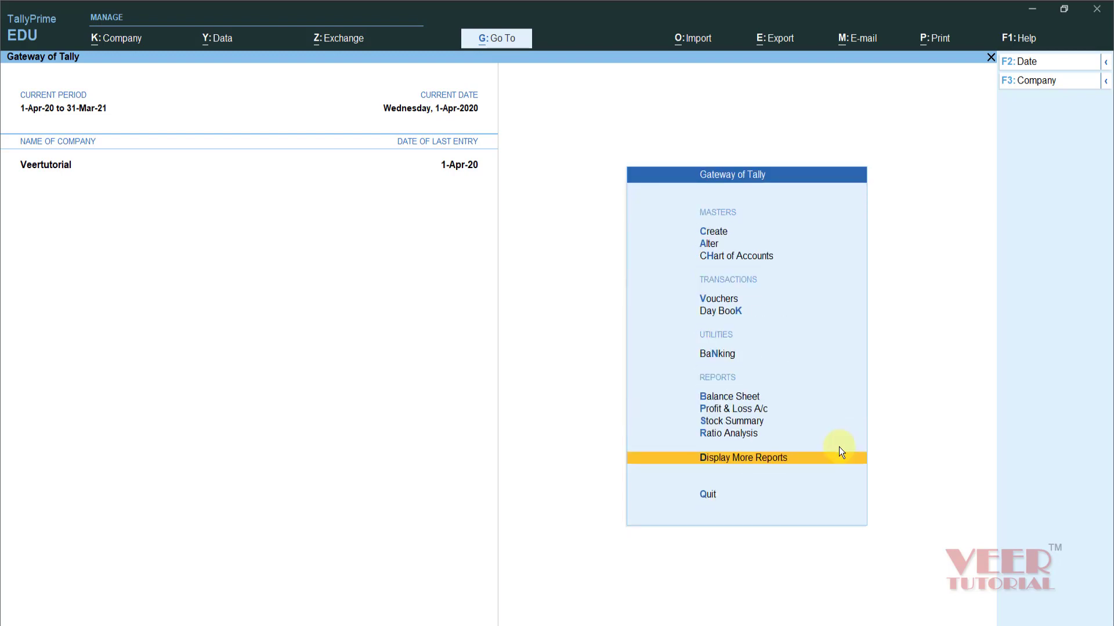
key(Escape)
key(Escape)
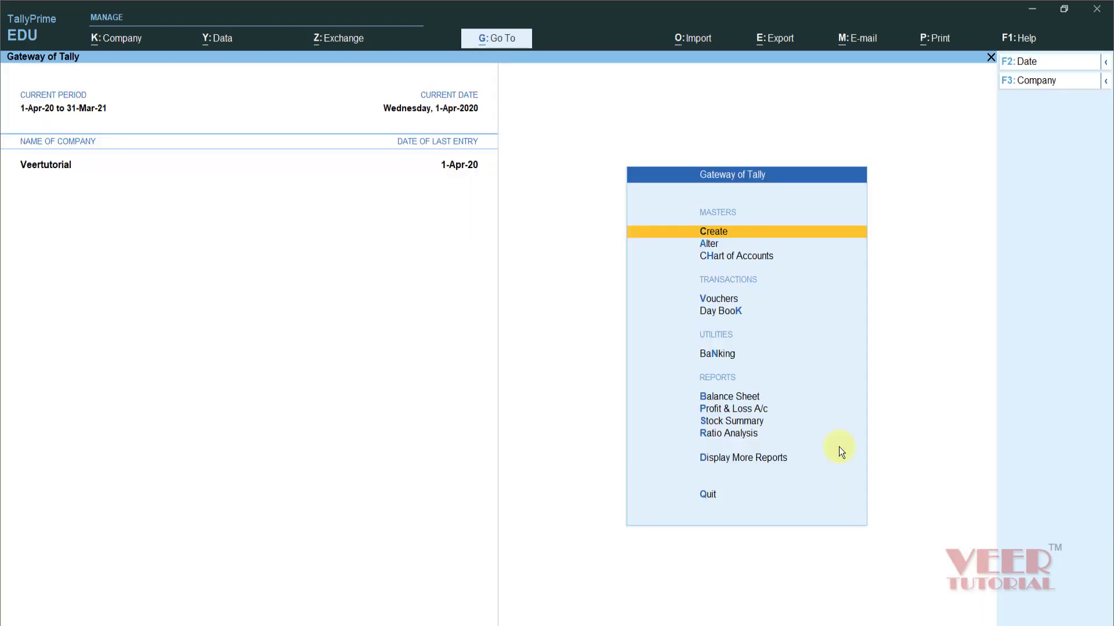